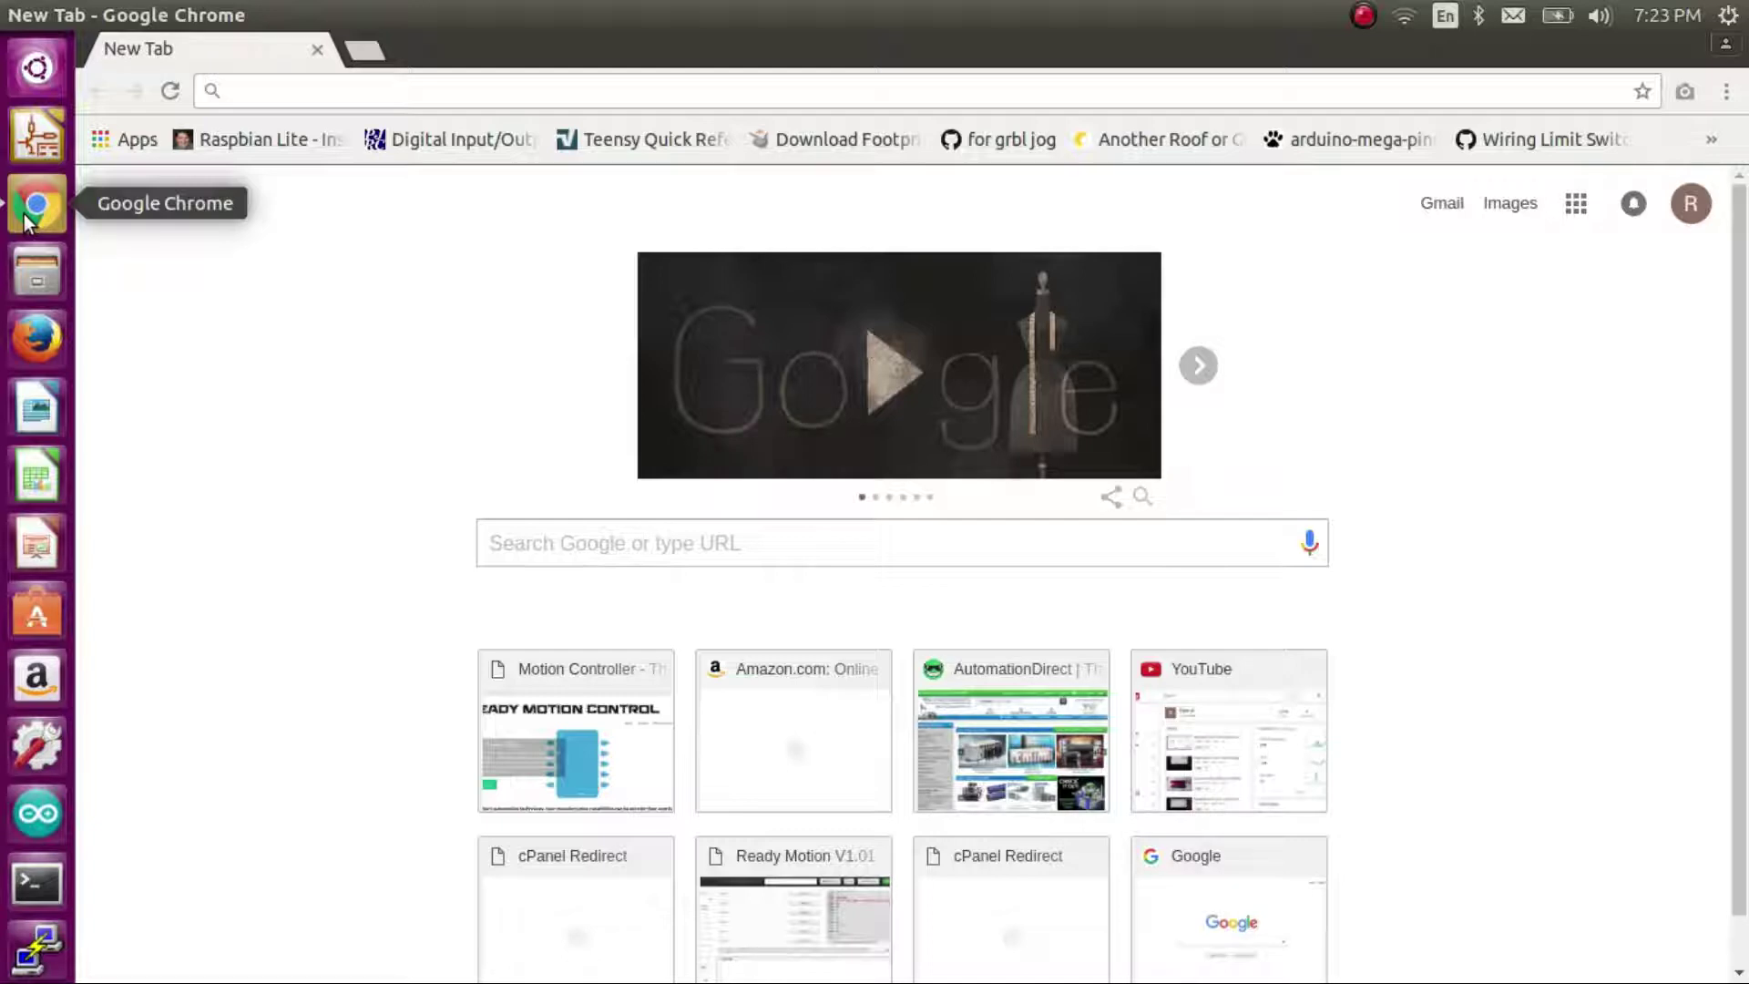
- Load the Ready Motion controller page at 192.168.1.25 in the browser
left_click(1405, 14)
left_click(1199, 9)
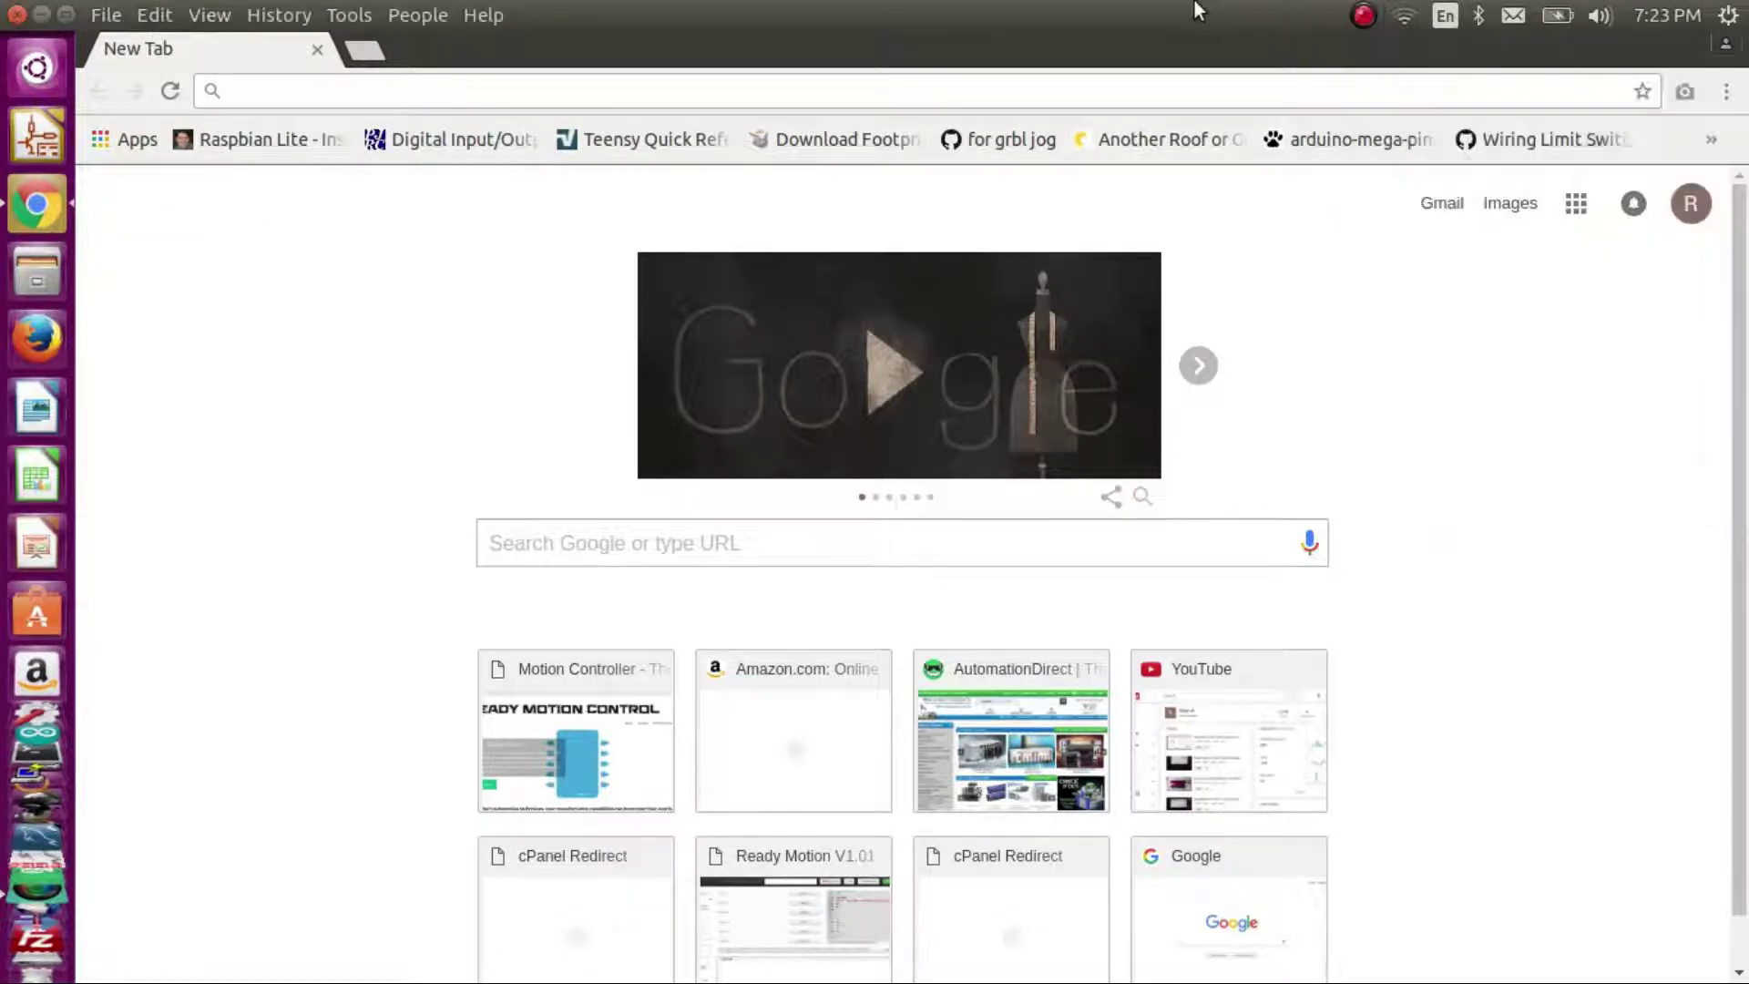
left_click(1187, 87)
type("192.16")
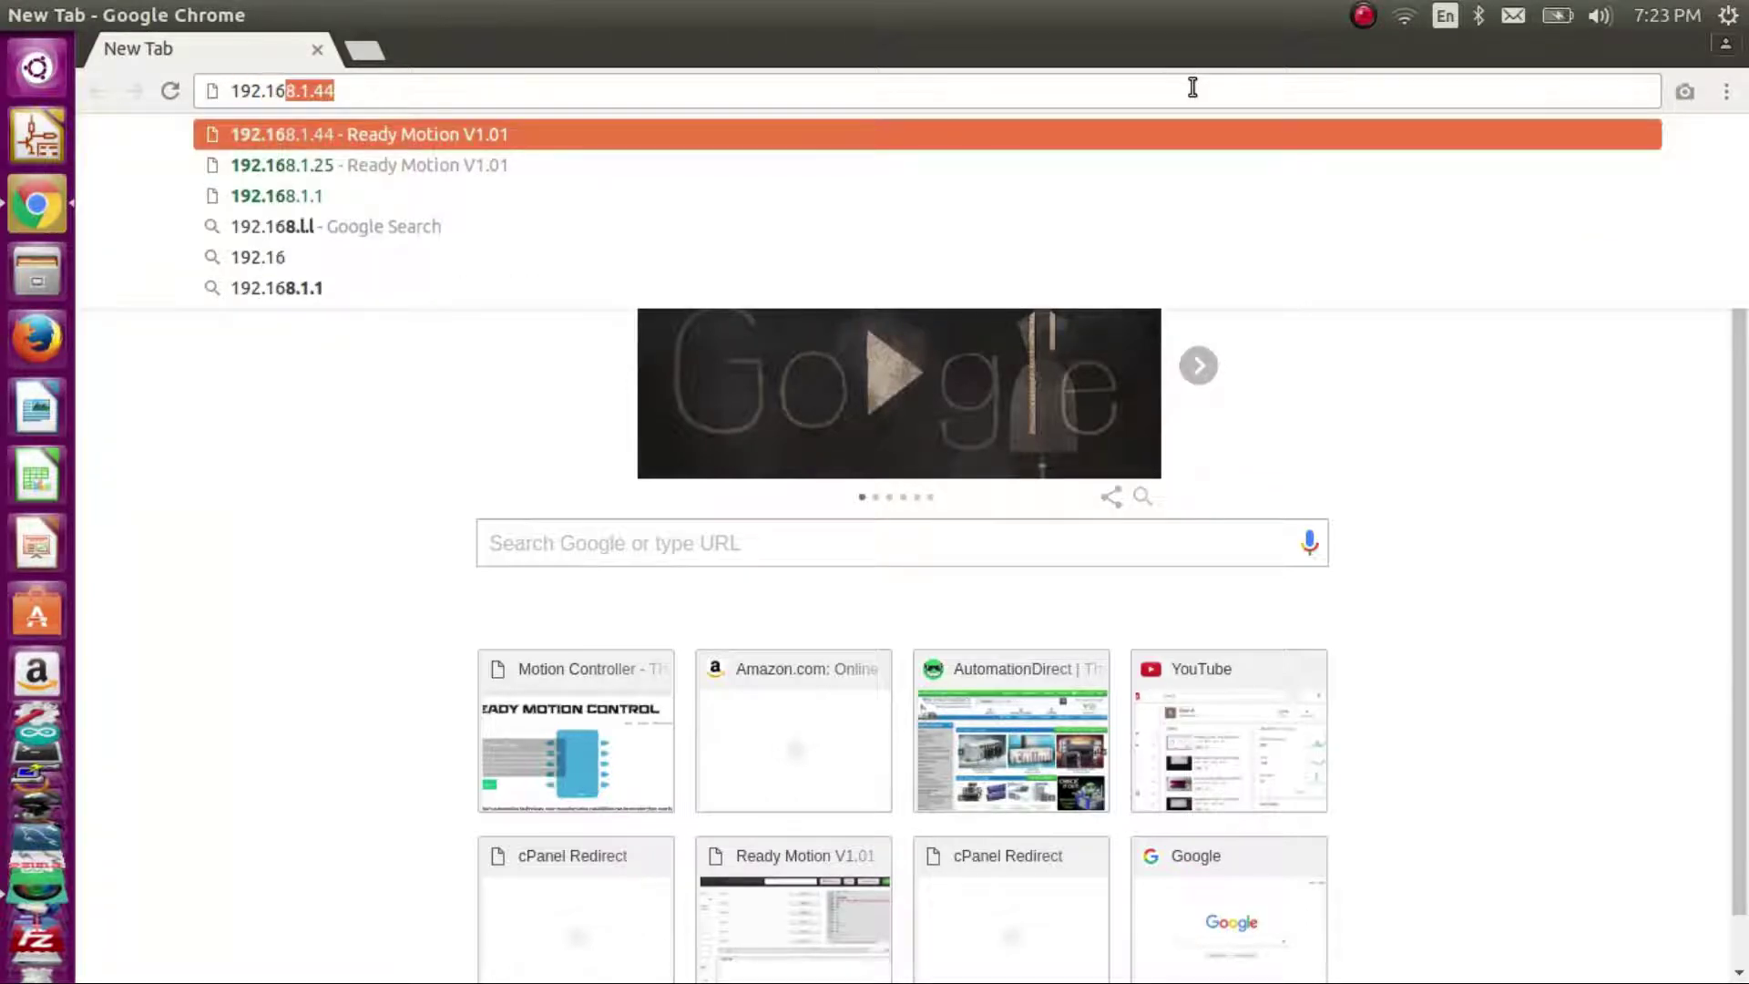
type("8.1.25")
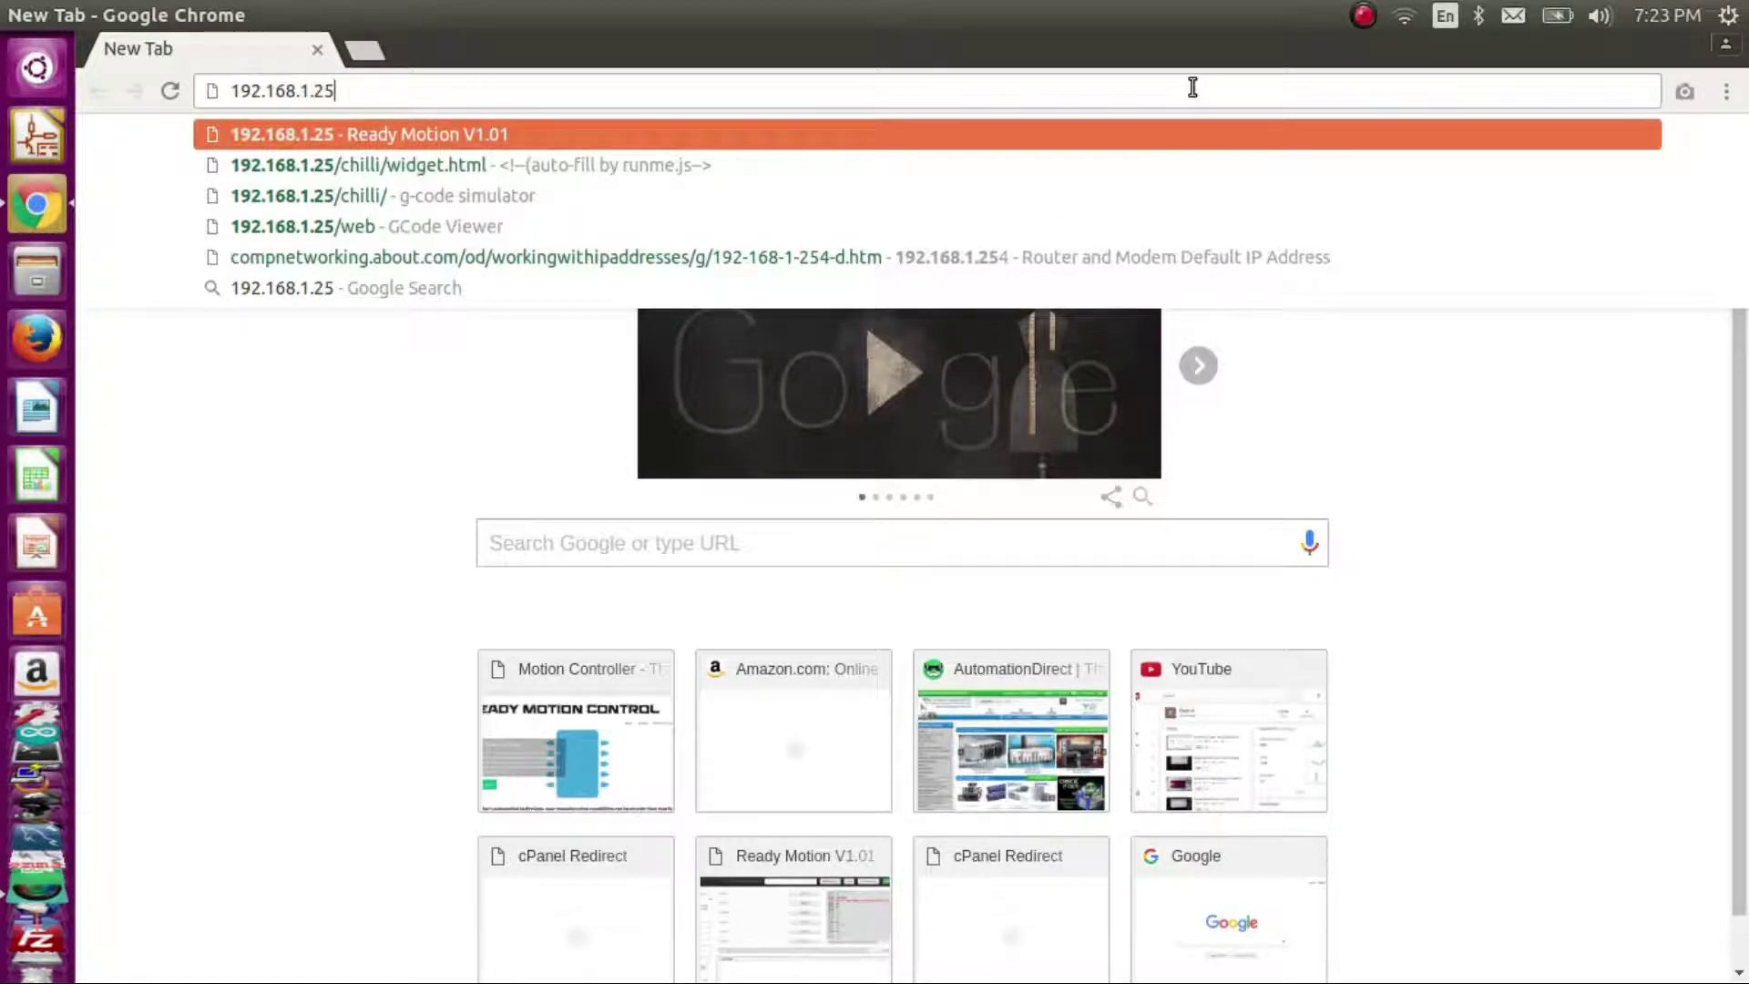
left_click_drag(392, 98, 232, 92)
left_click(353, 86)
key("Return")
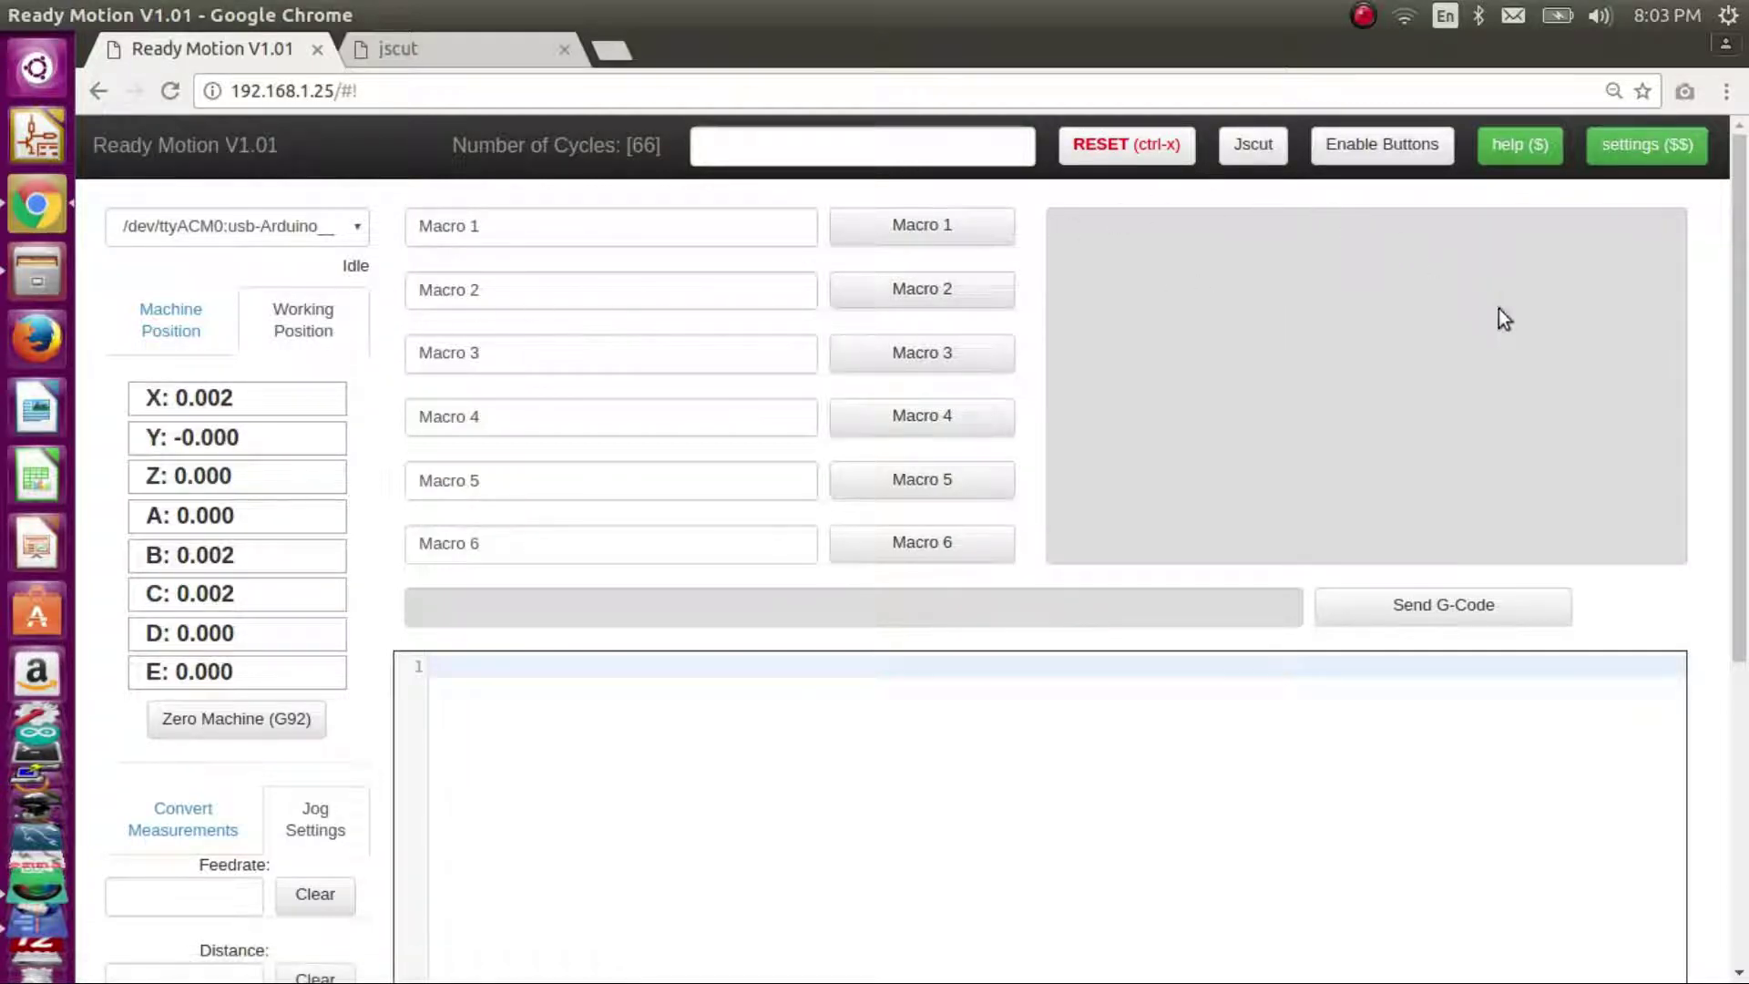
- Open the "readymotion sample" program from the ReadyMotion Programs folder and tilt its toolpath in the 3D rendering
scroll(1528, 412, "down", 4)
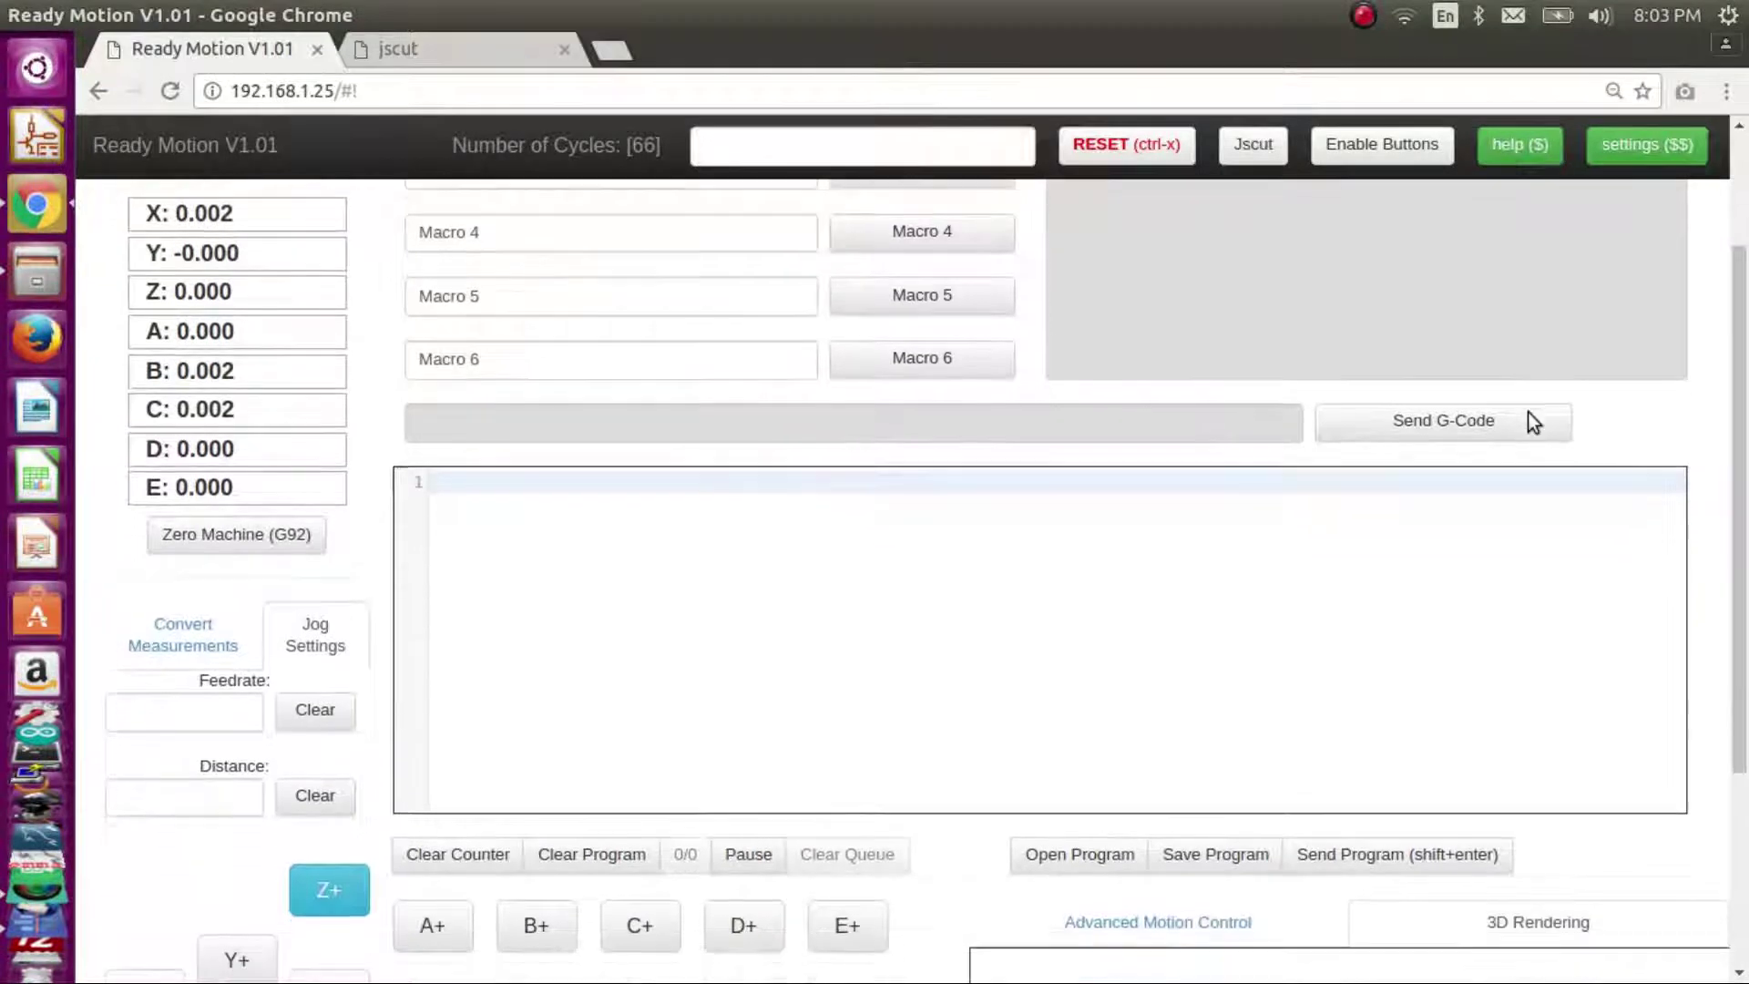
scroll(1528, 411, "down", 2)
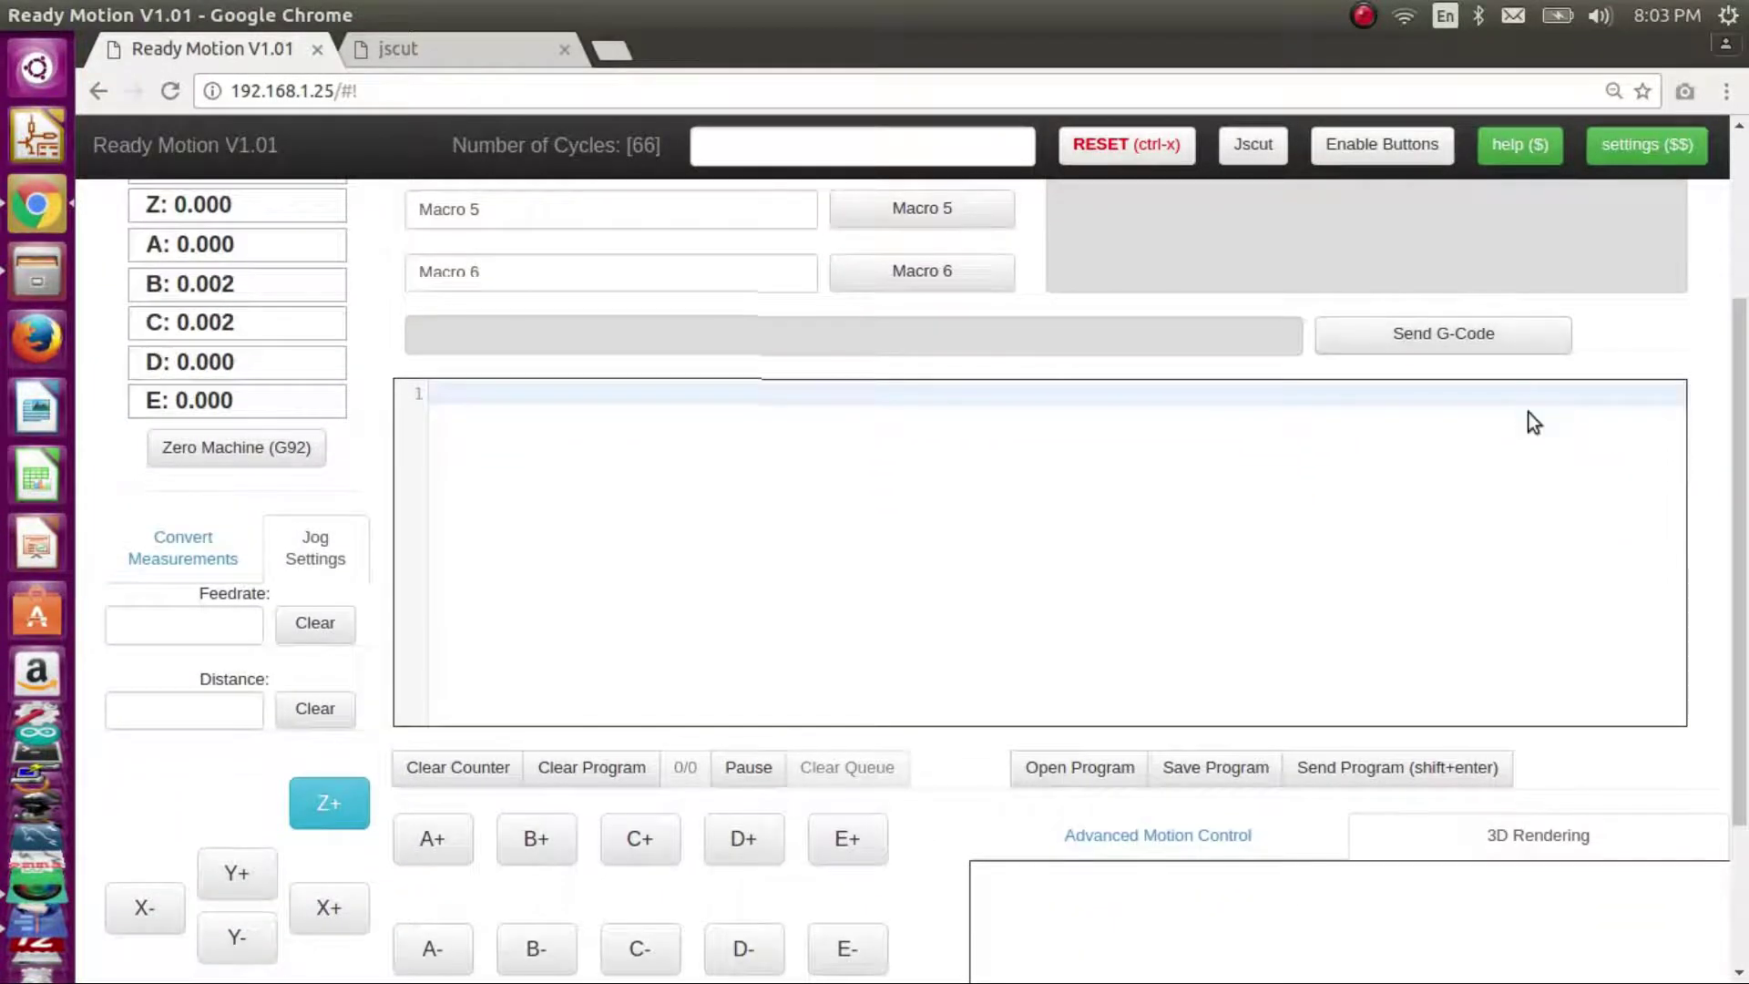
scroll(1528, 412, "down", 4)
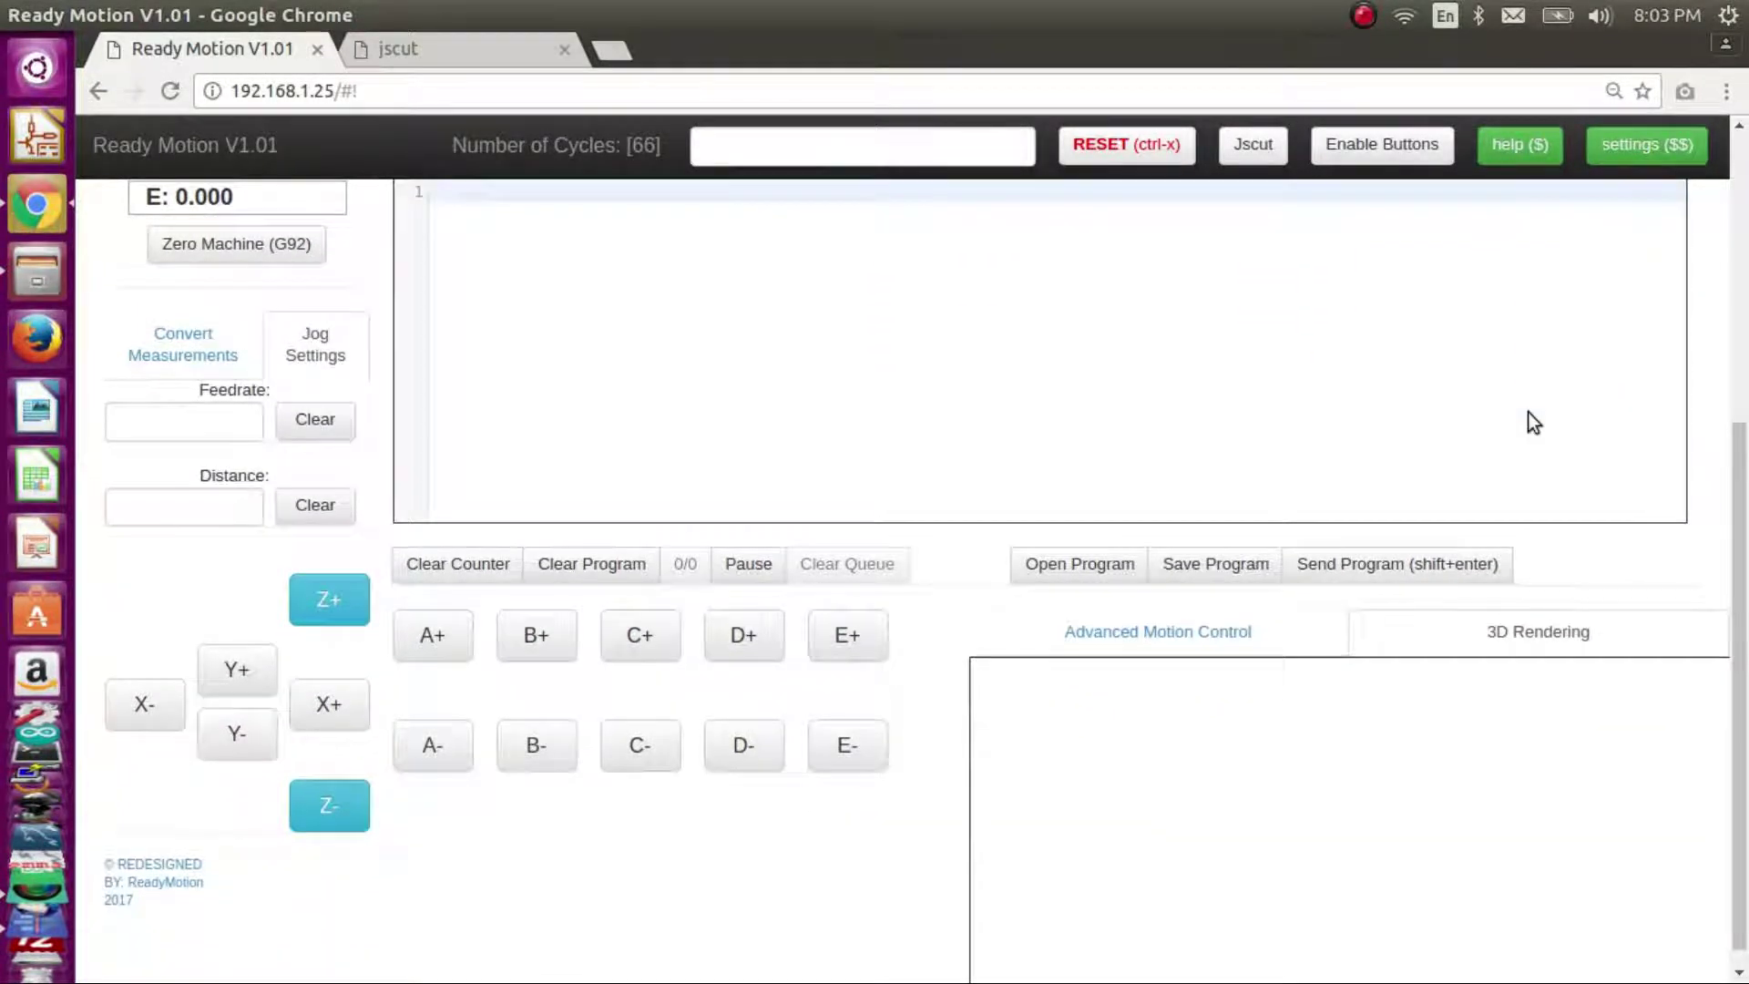
left_click(1048, 569)
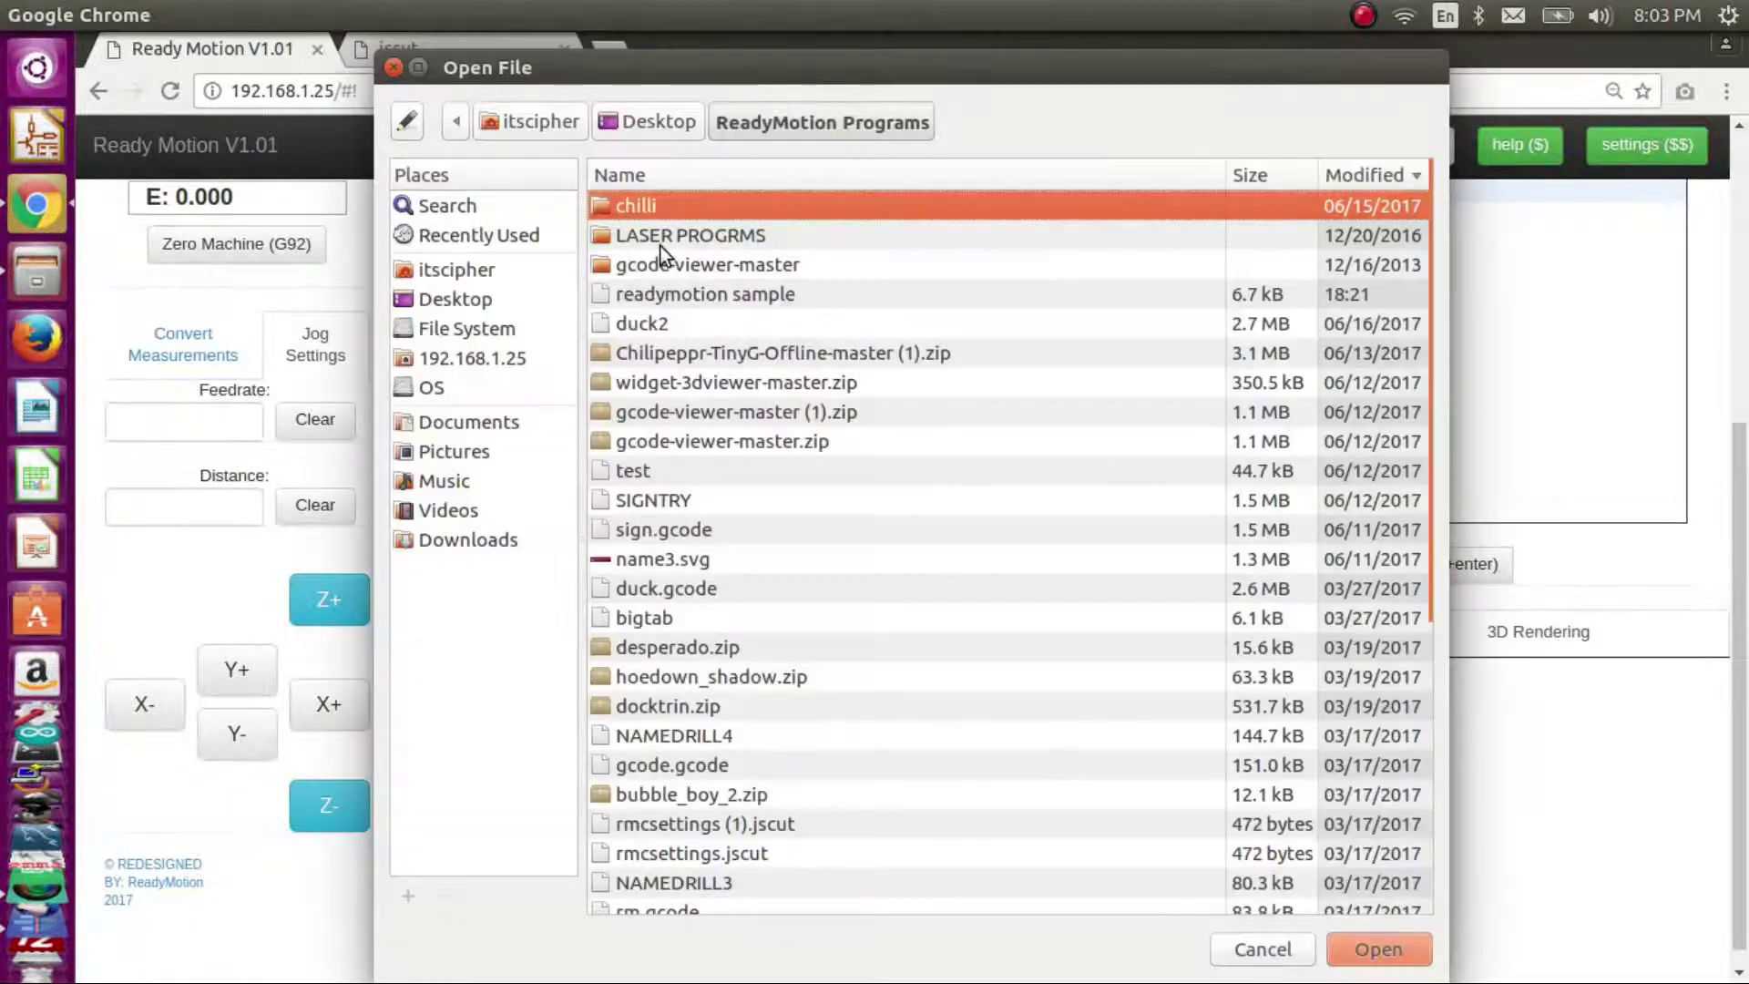
double_click(631, 291)
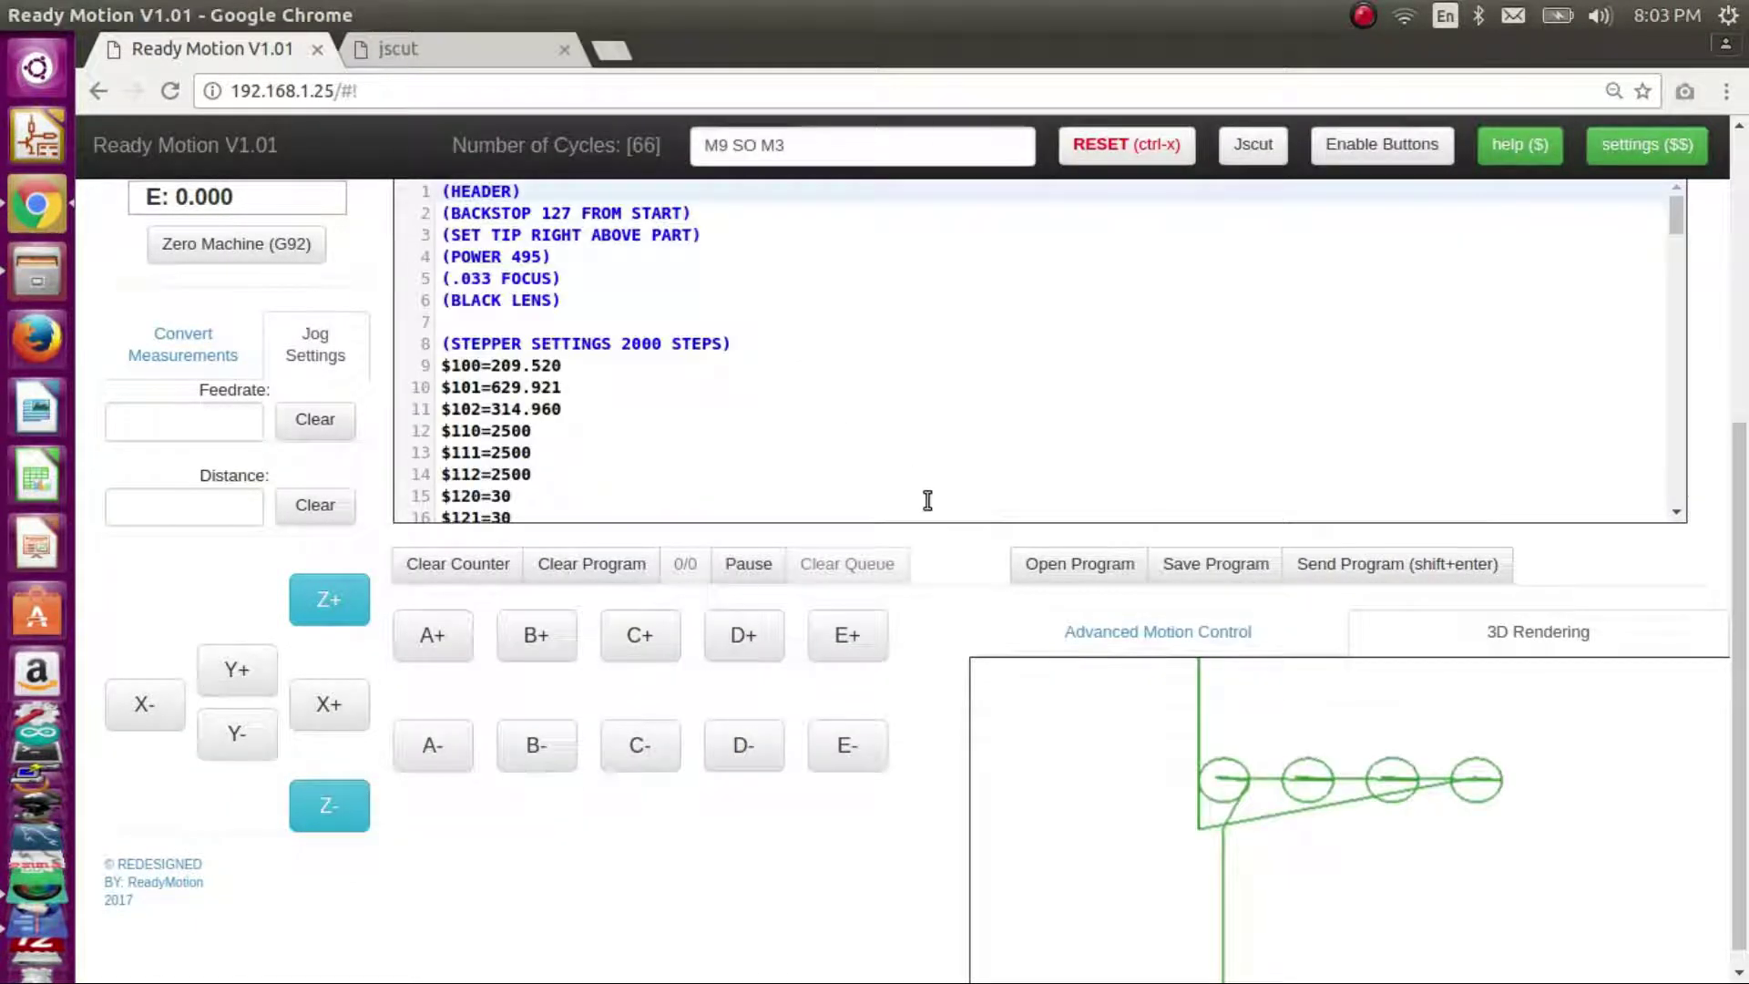
scroll(929, 683, "down", 1)
left_click_drag(1265, 778, 1211, 746)
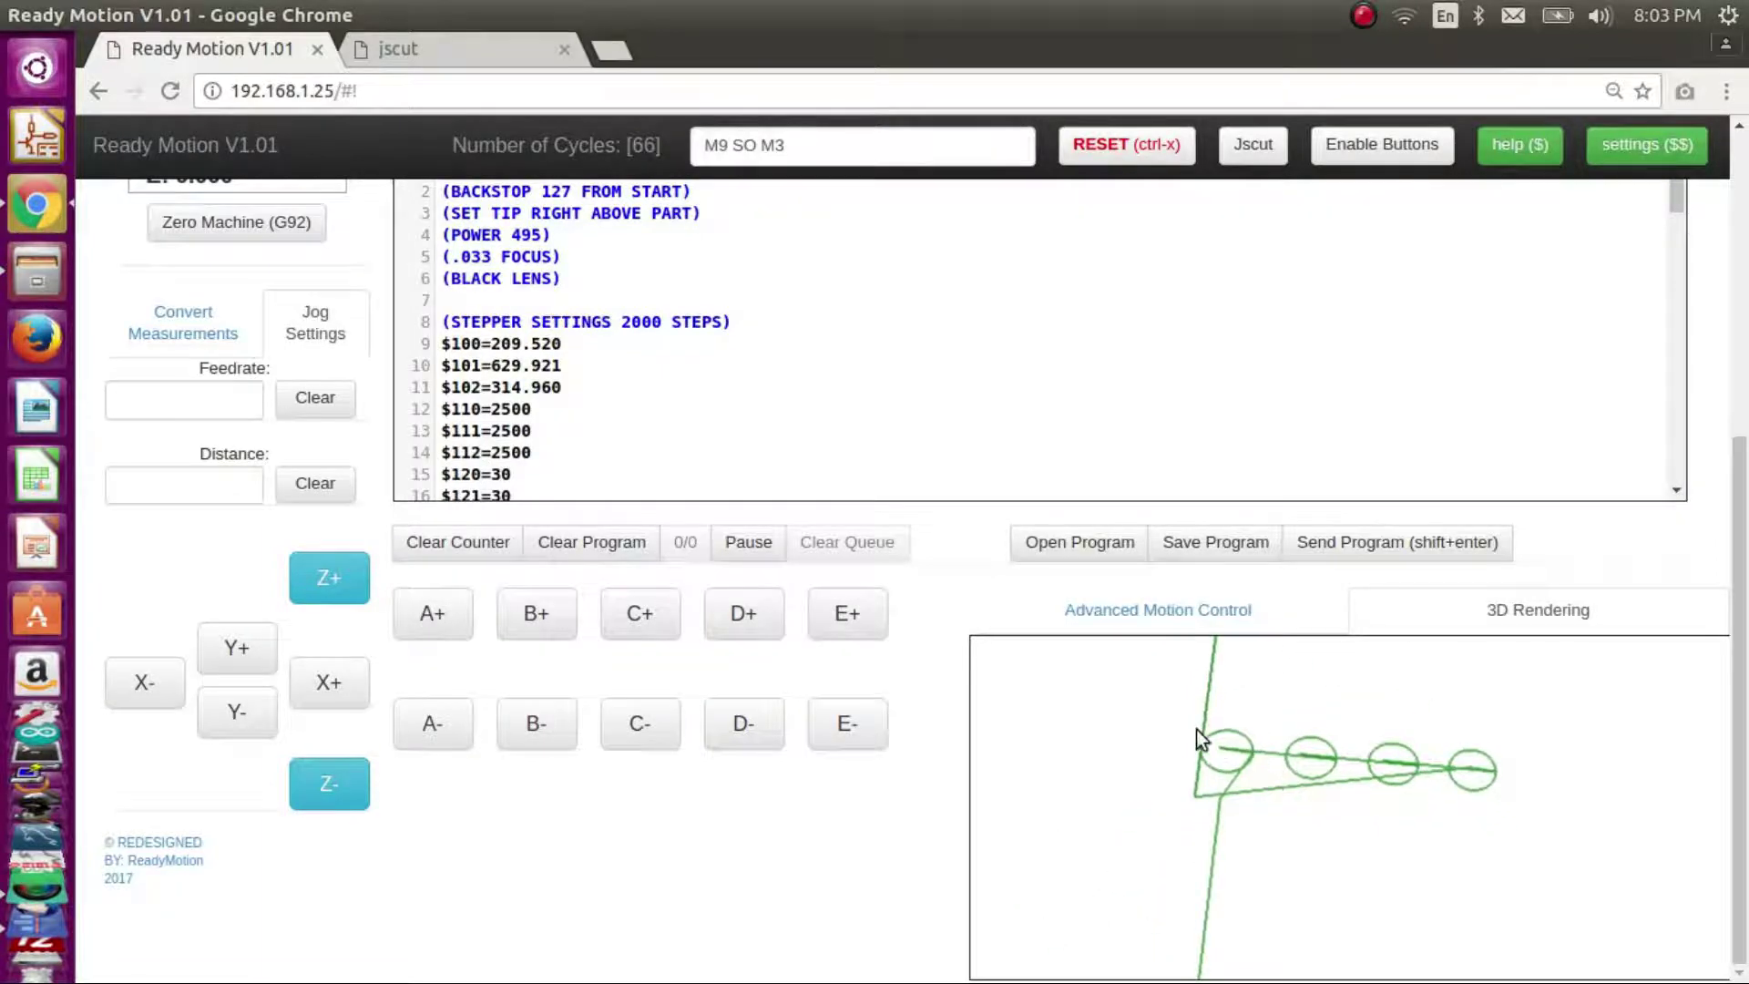
- Examine the Advanced Motion Control settings down to the output controls, and return to the 3D rendering and macros
left_click(1244, 608)
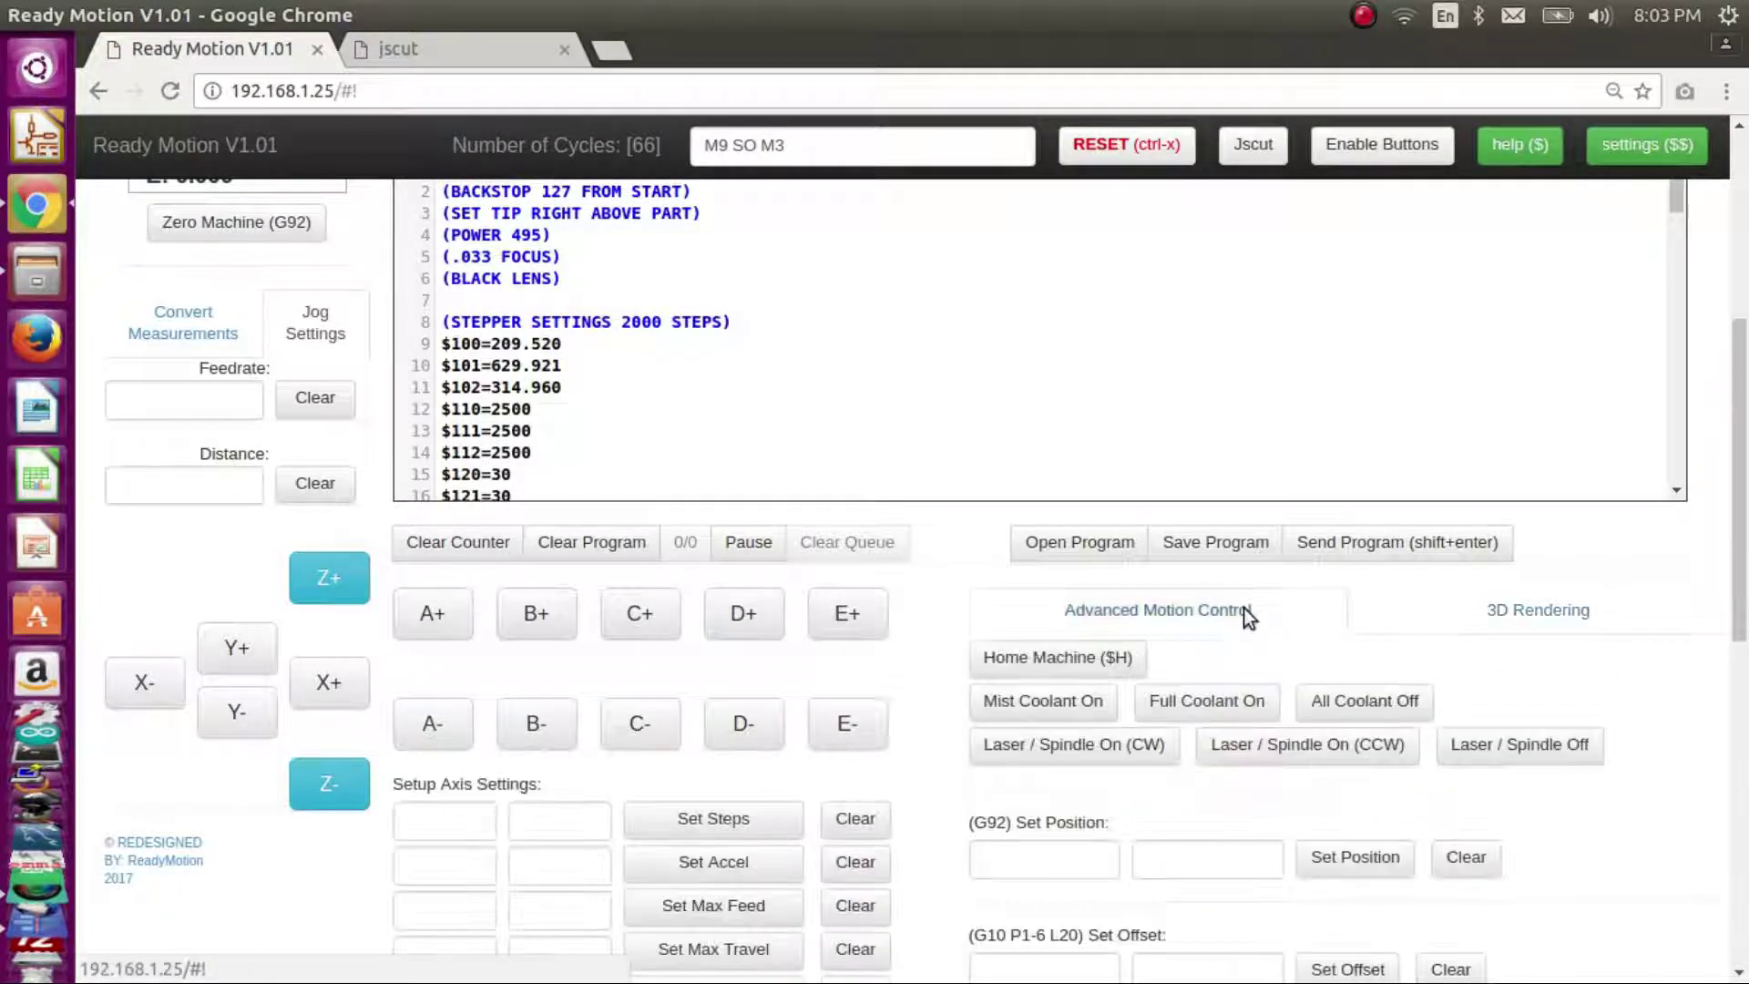
scroll(1116, 664, "down", 3)
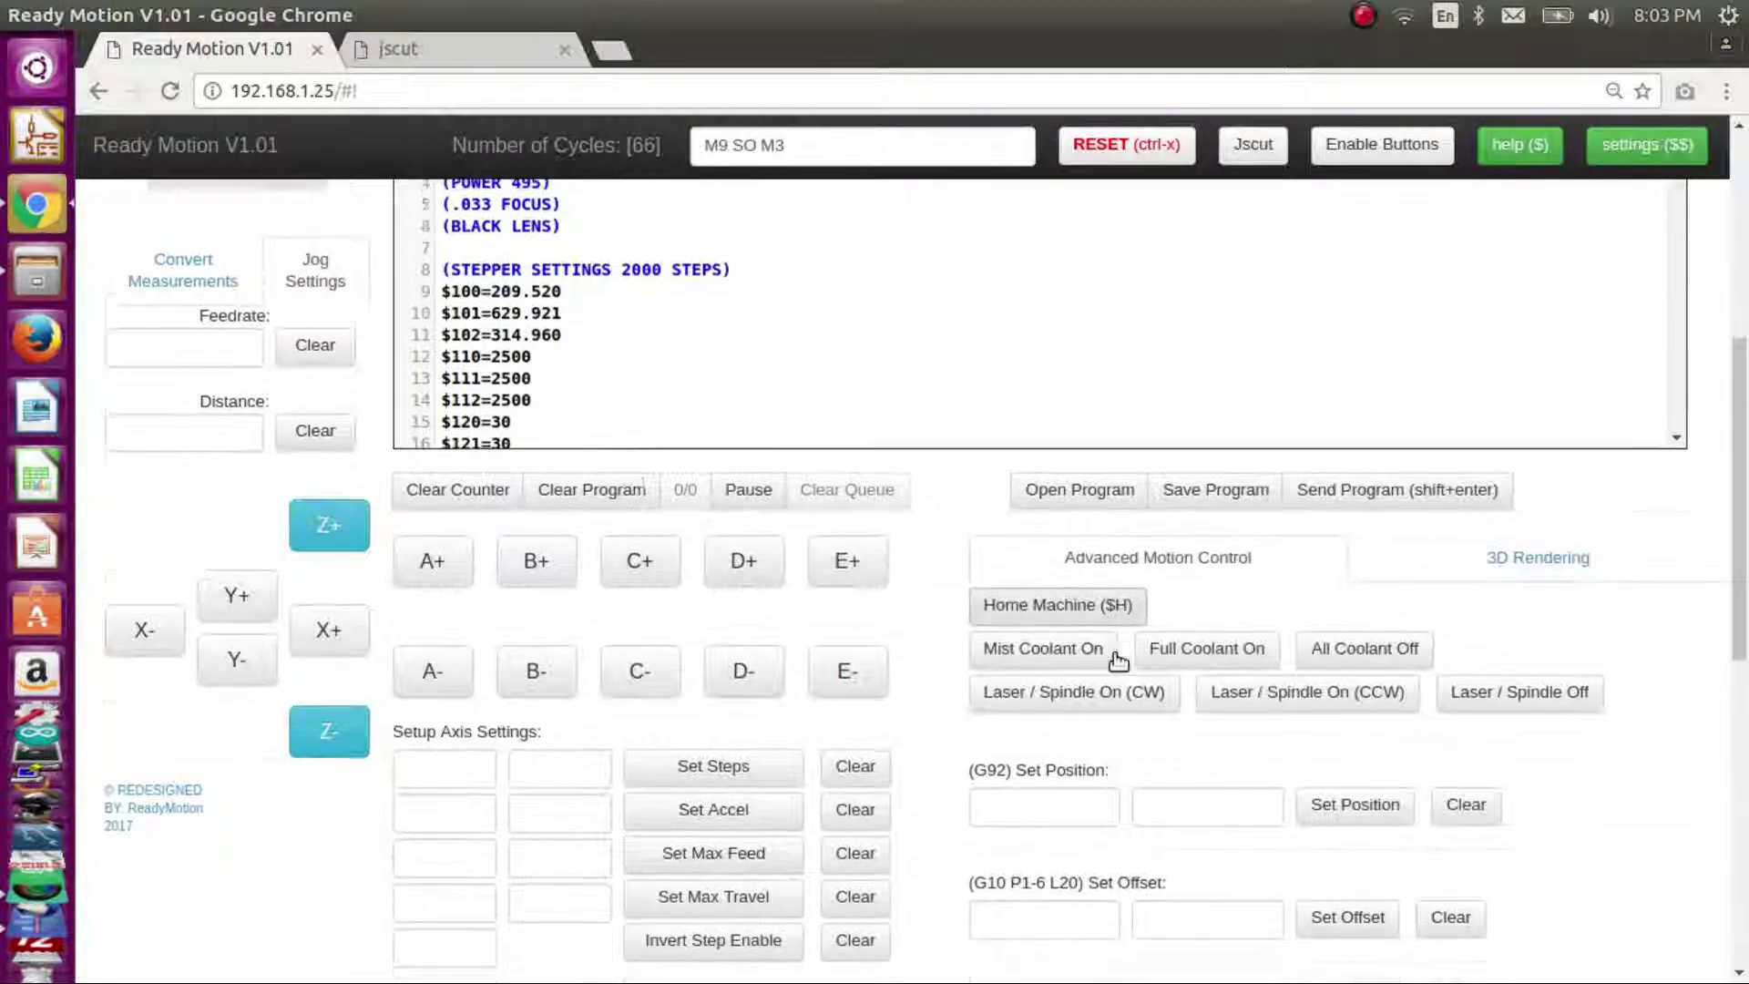
scroll(1175, 620, "down", 7)
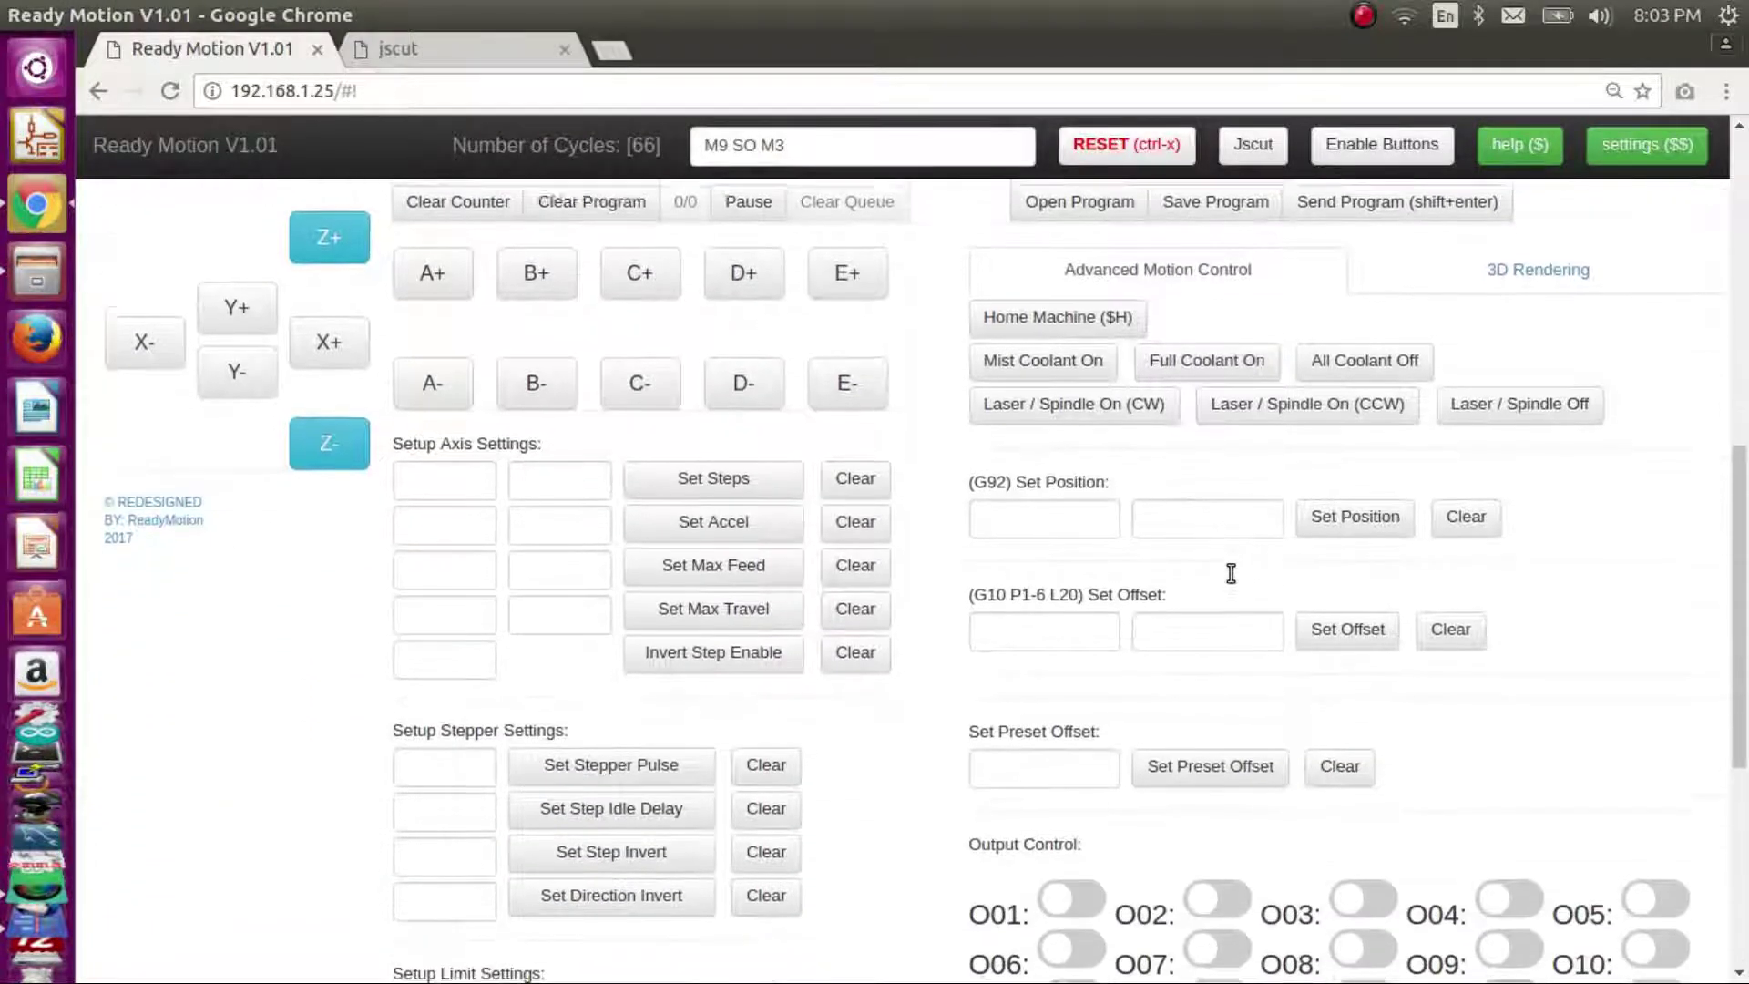
scroll(1239, 597, "down", 8)
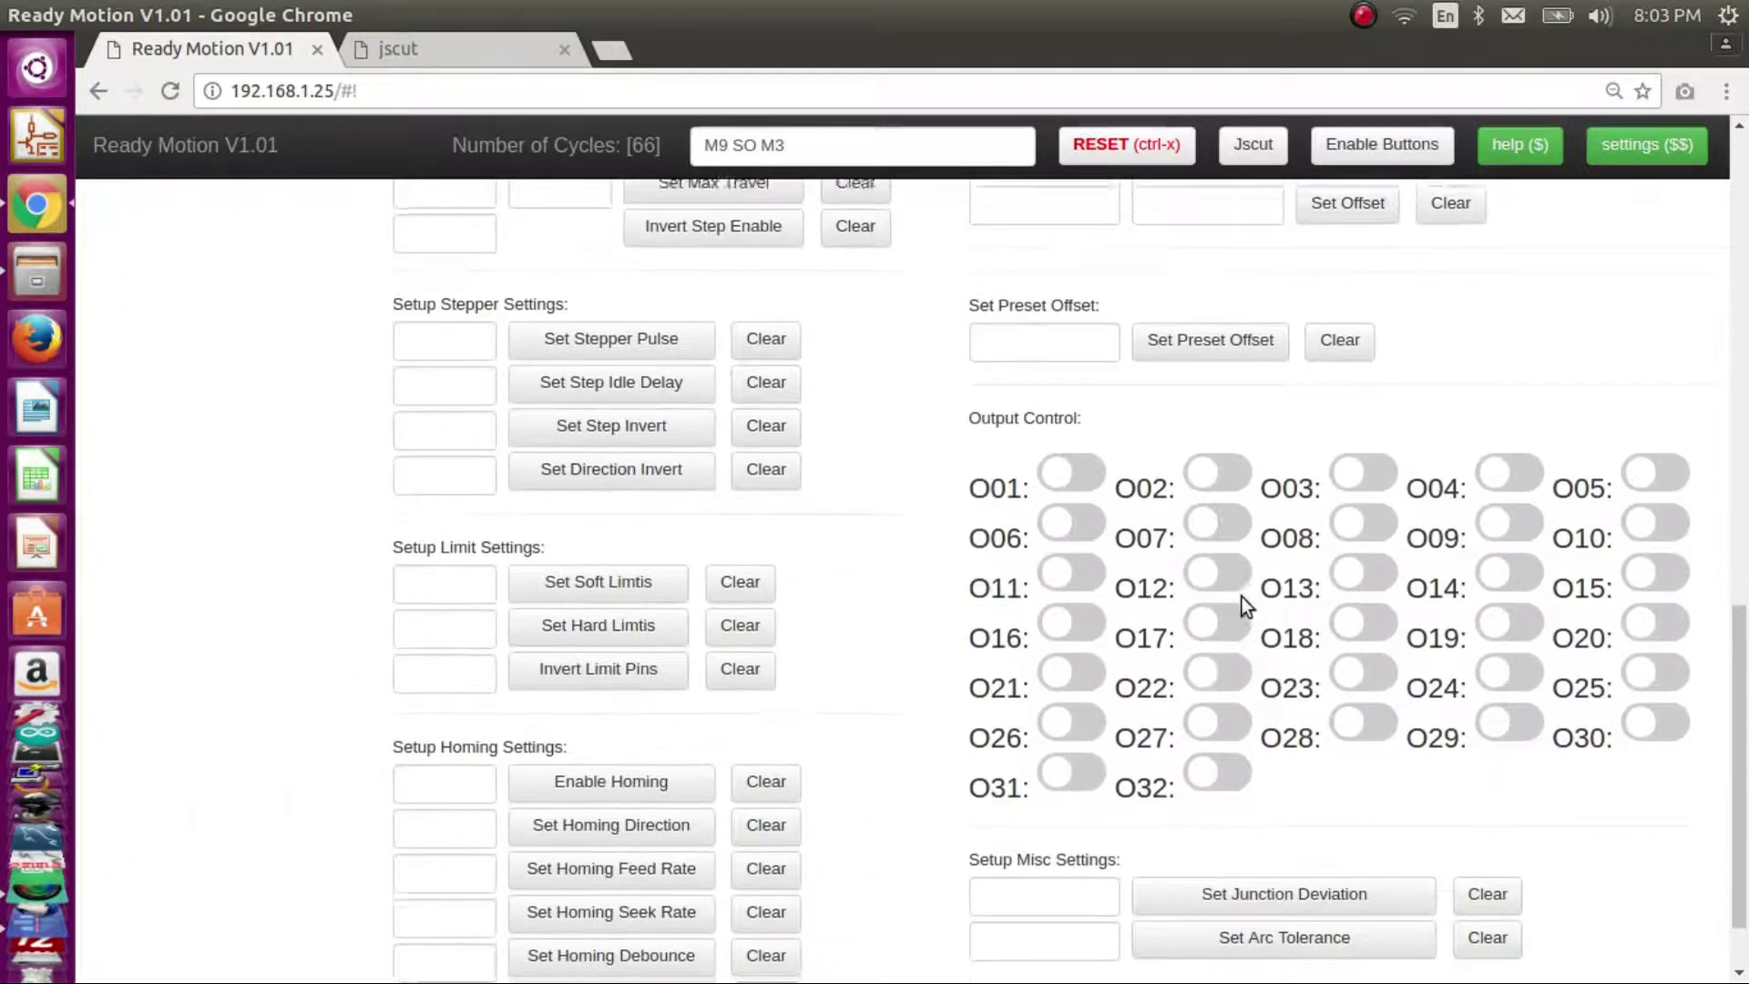
scroll(1283, 591, "up", 6)
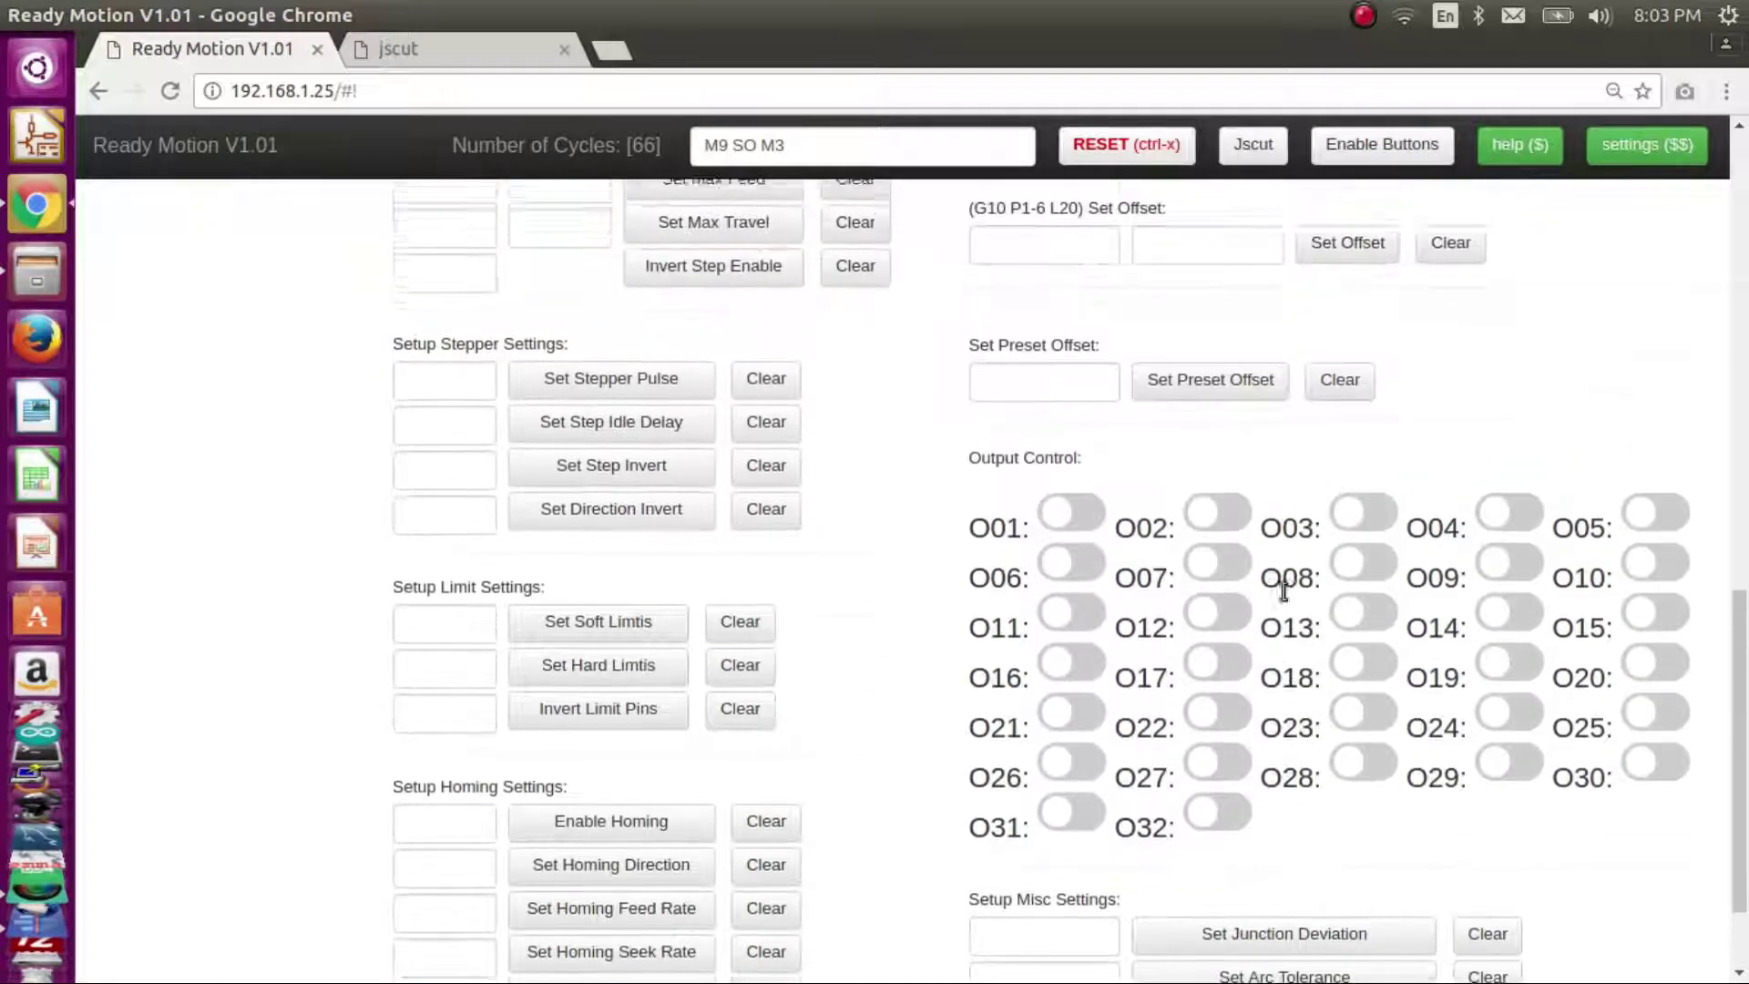
scroll(1284, 591, "up", 10)
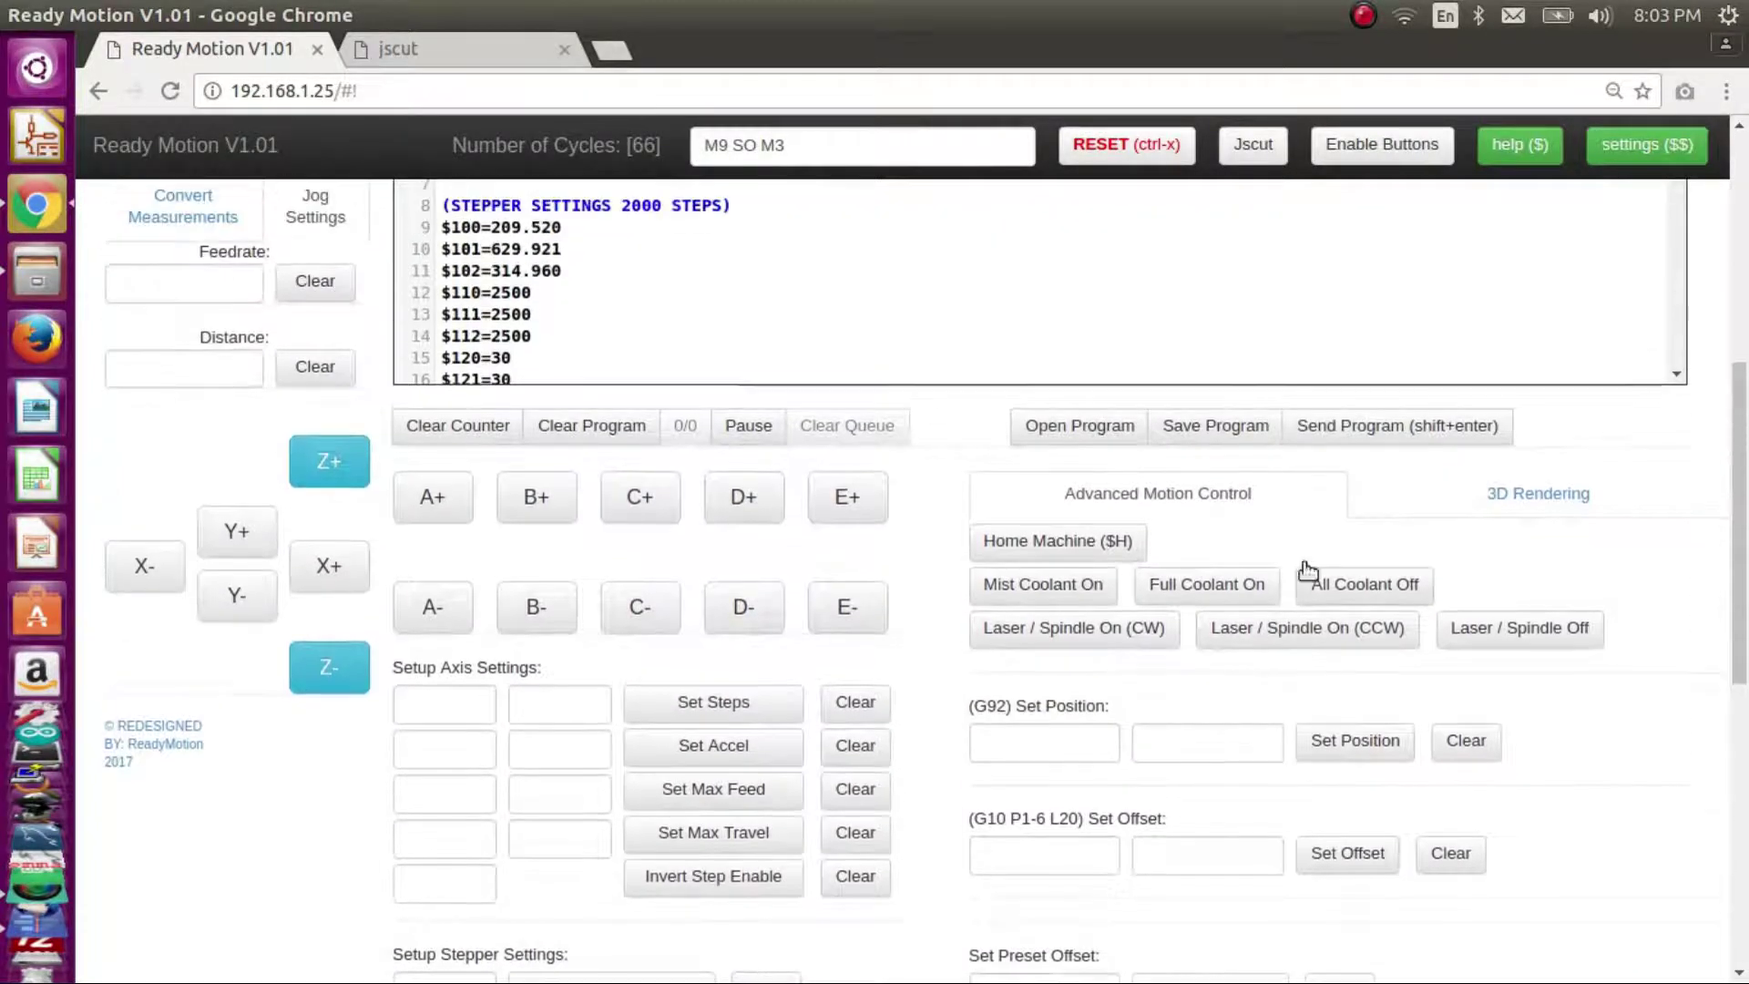
left_click(1411, 504)
scroll(1403, 510, "up", 8)
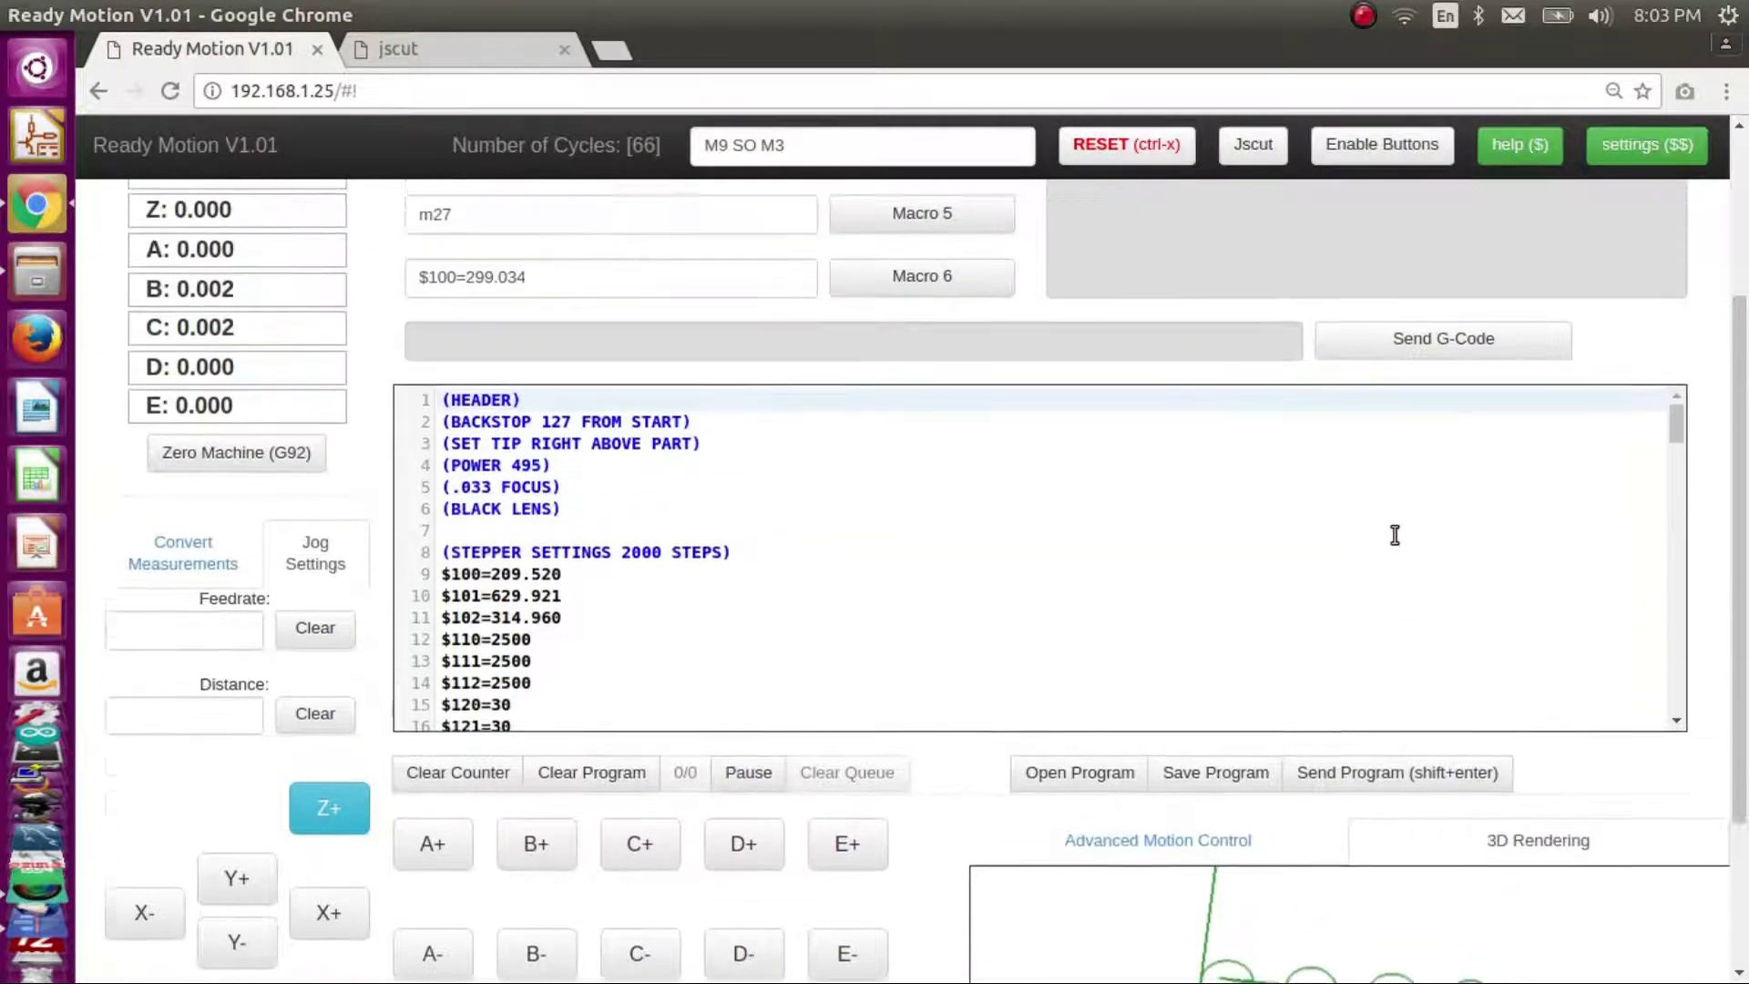
scroll(1397, 541, "up", 5)
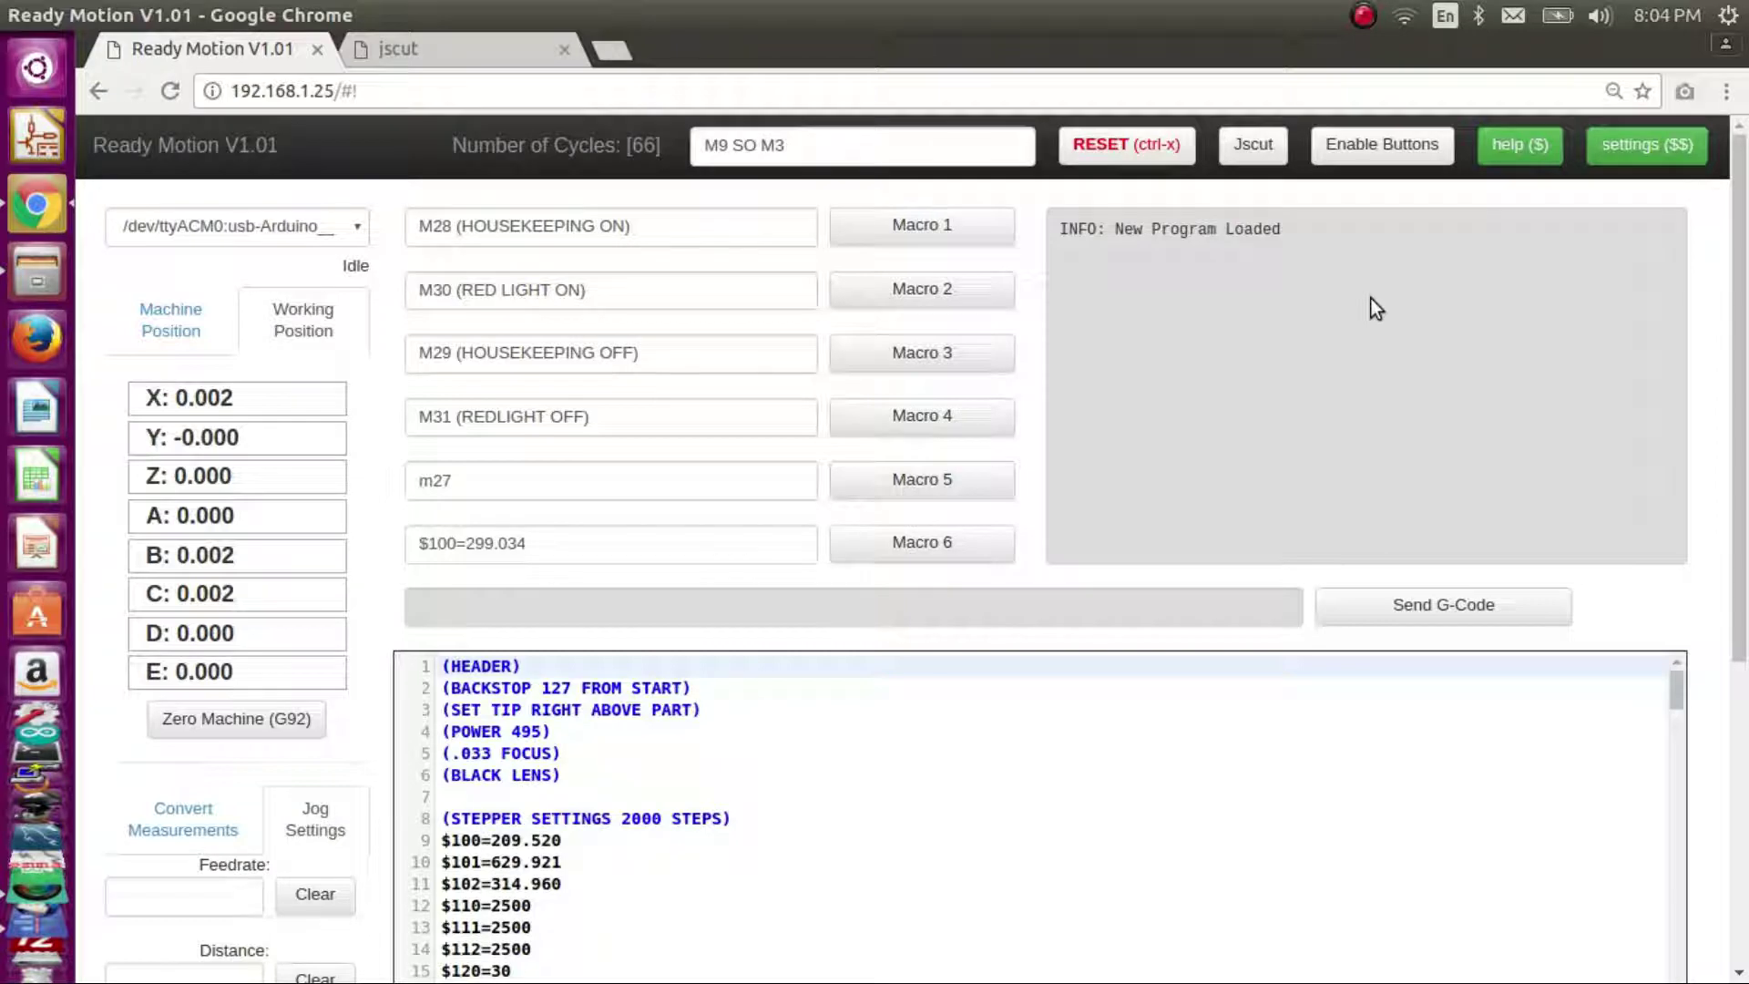
- Run Macro 1 (M28 housekeeping on), check its console response, and run Macro 3 (M29 housekeeping off)
left_click(877, 223)
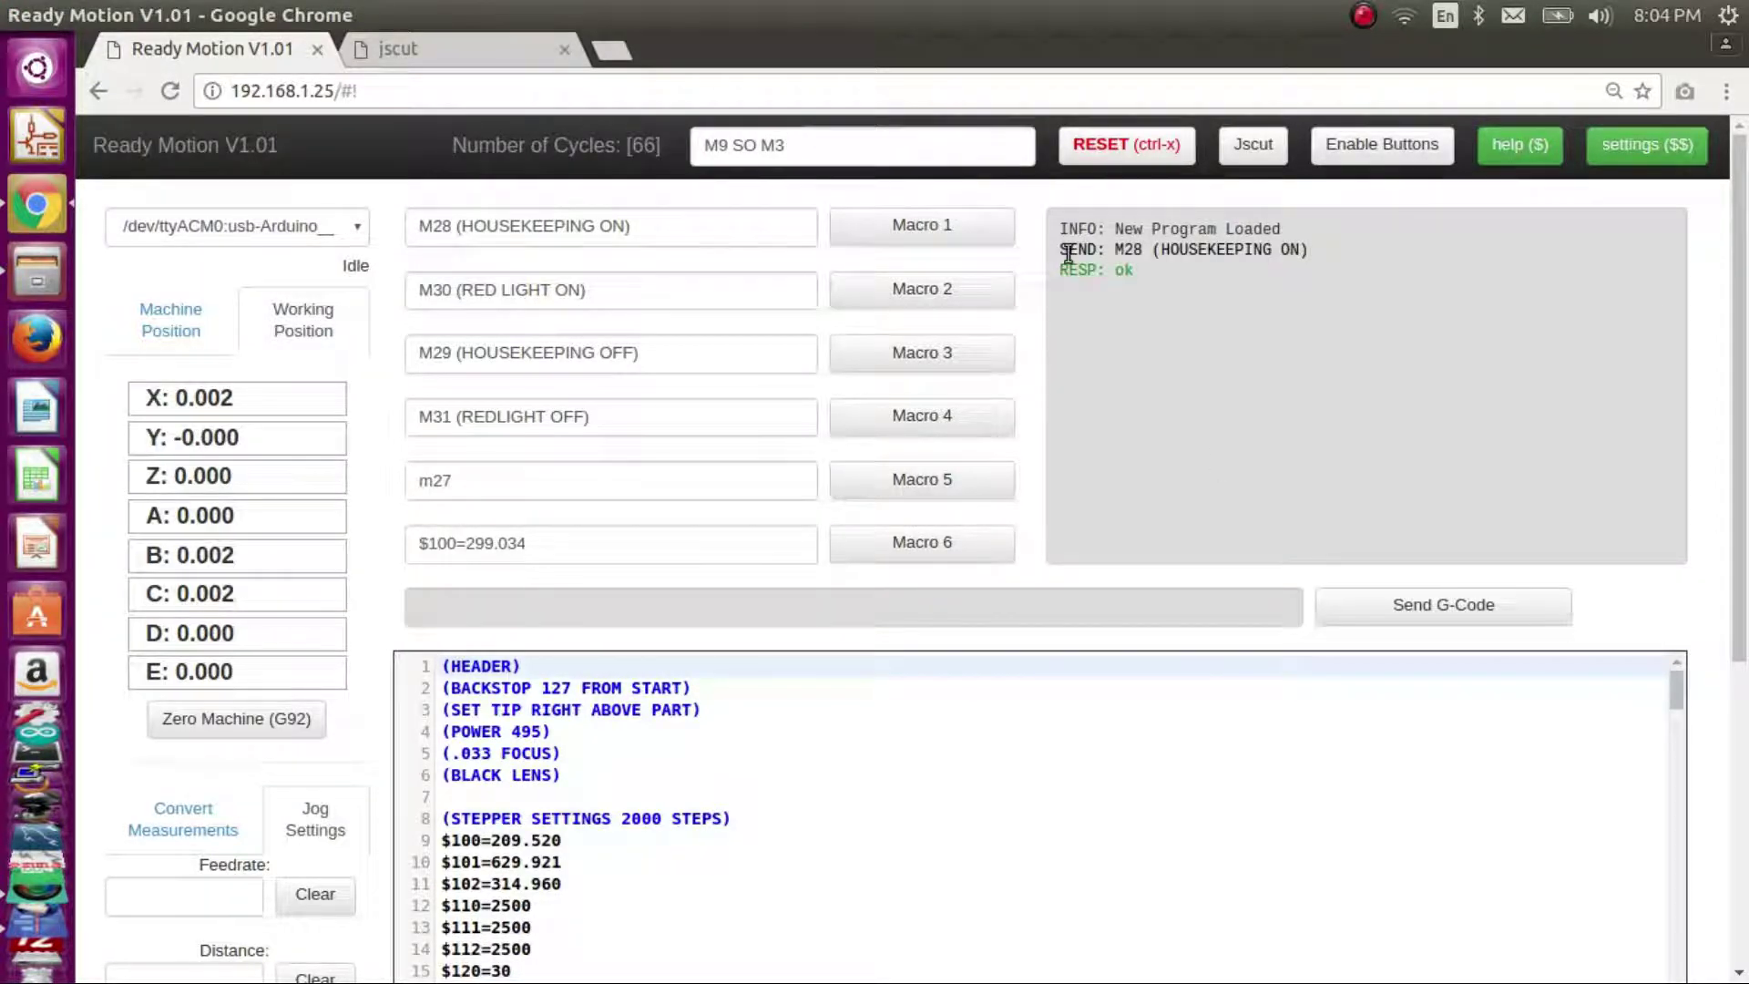
left_click_drag(1067, 251, 1252, 255)
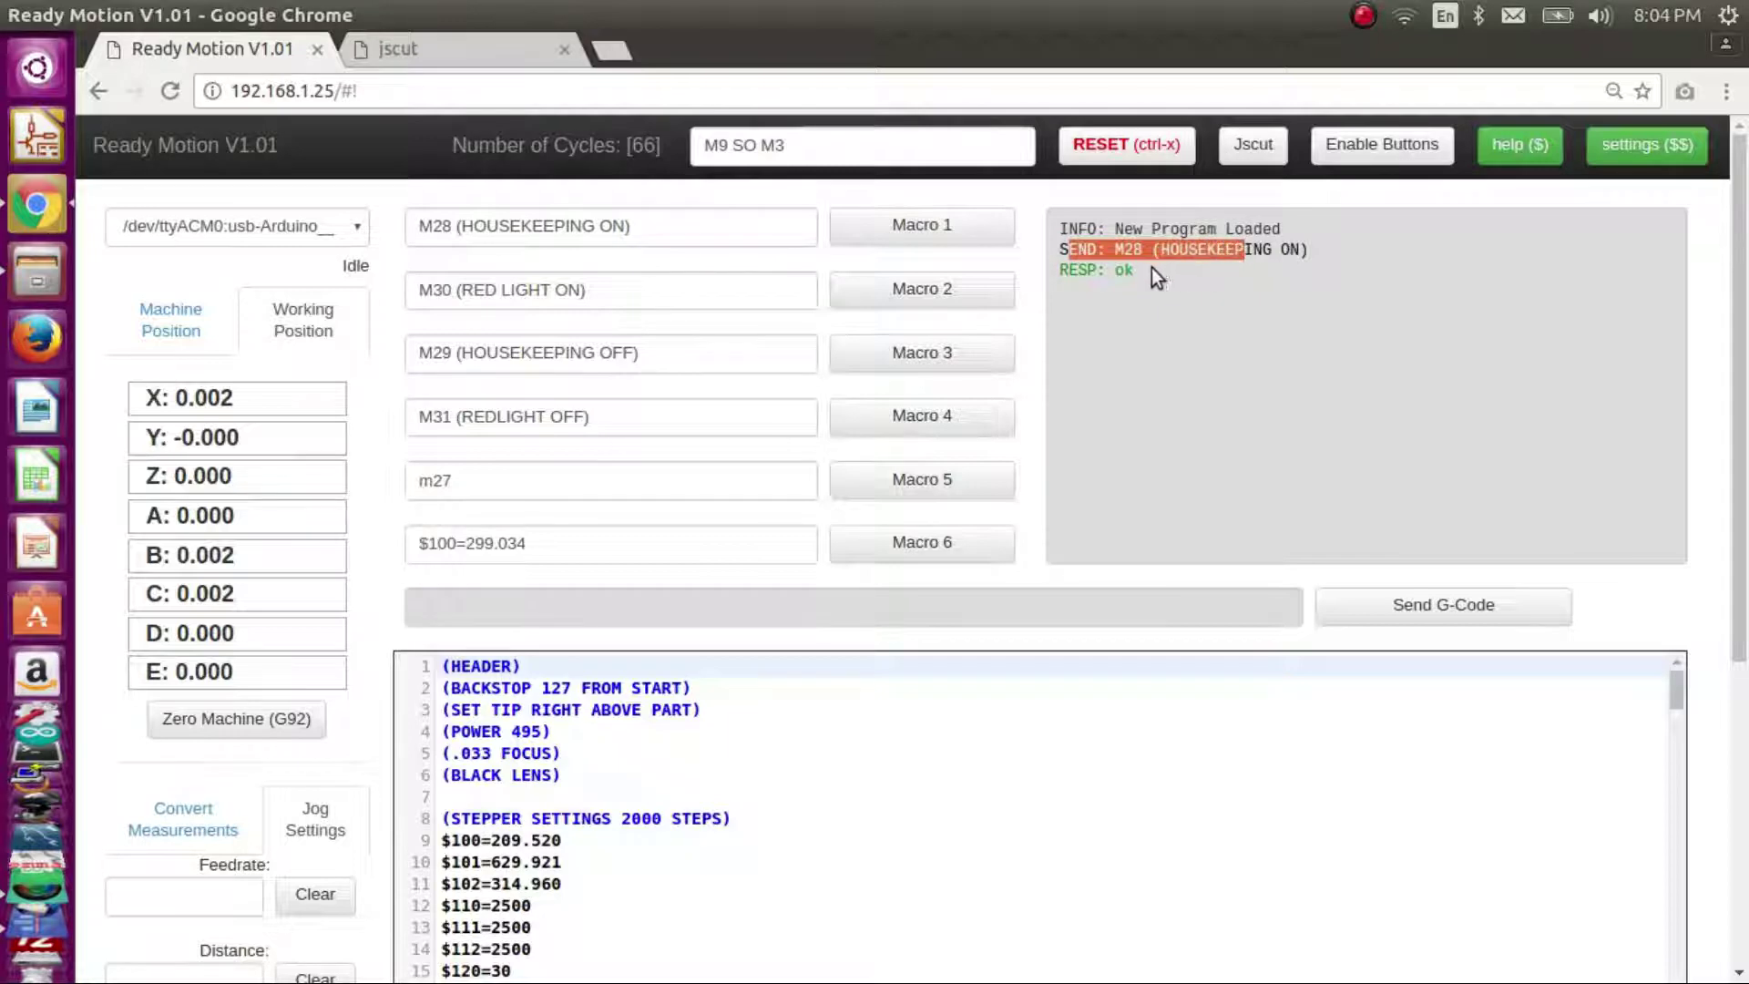
left_click(1060, 263)
left_click_drag(1055, 261, 1055, 278)
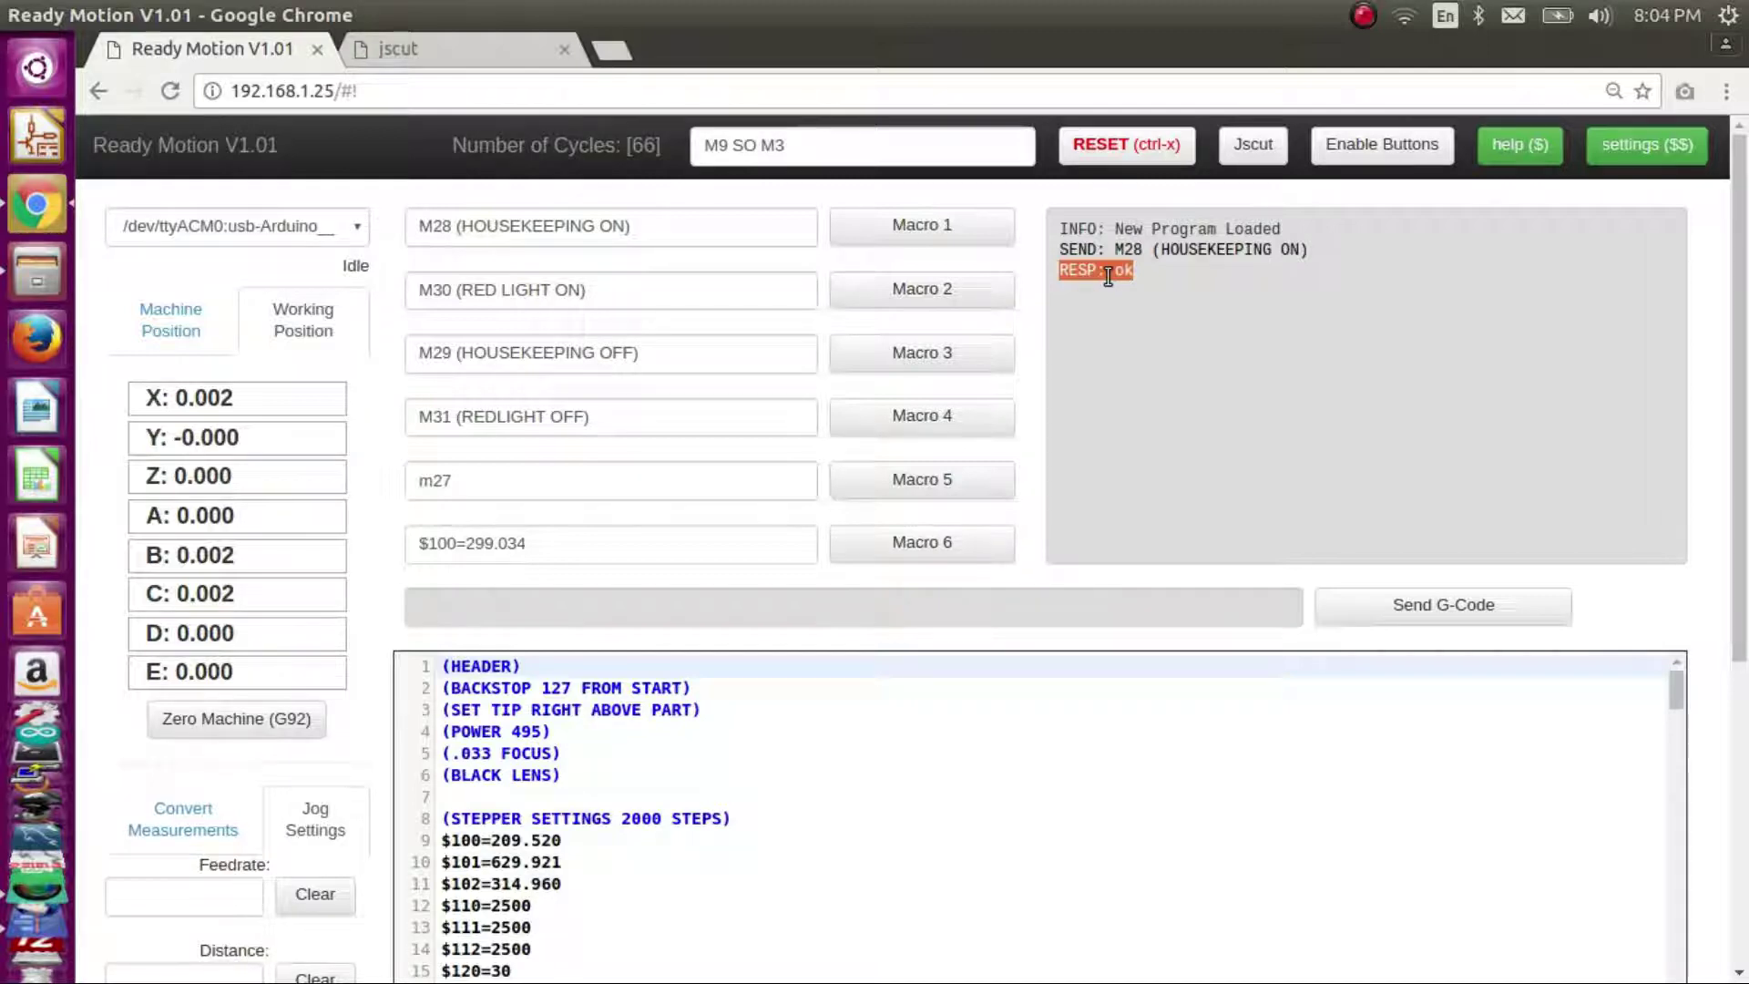
left_click(1008, 356)
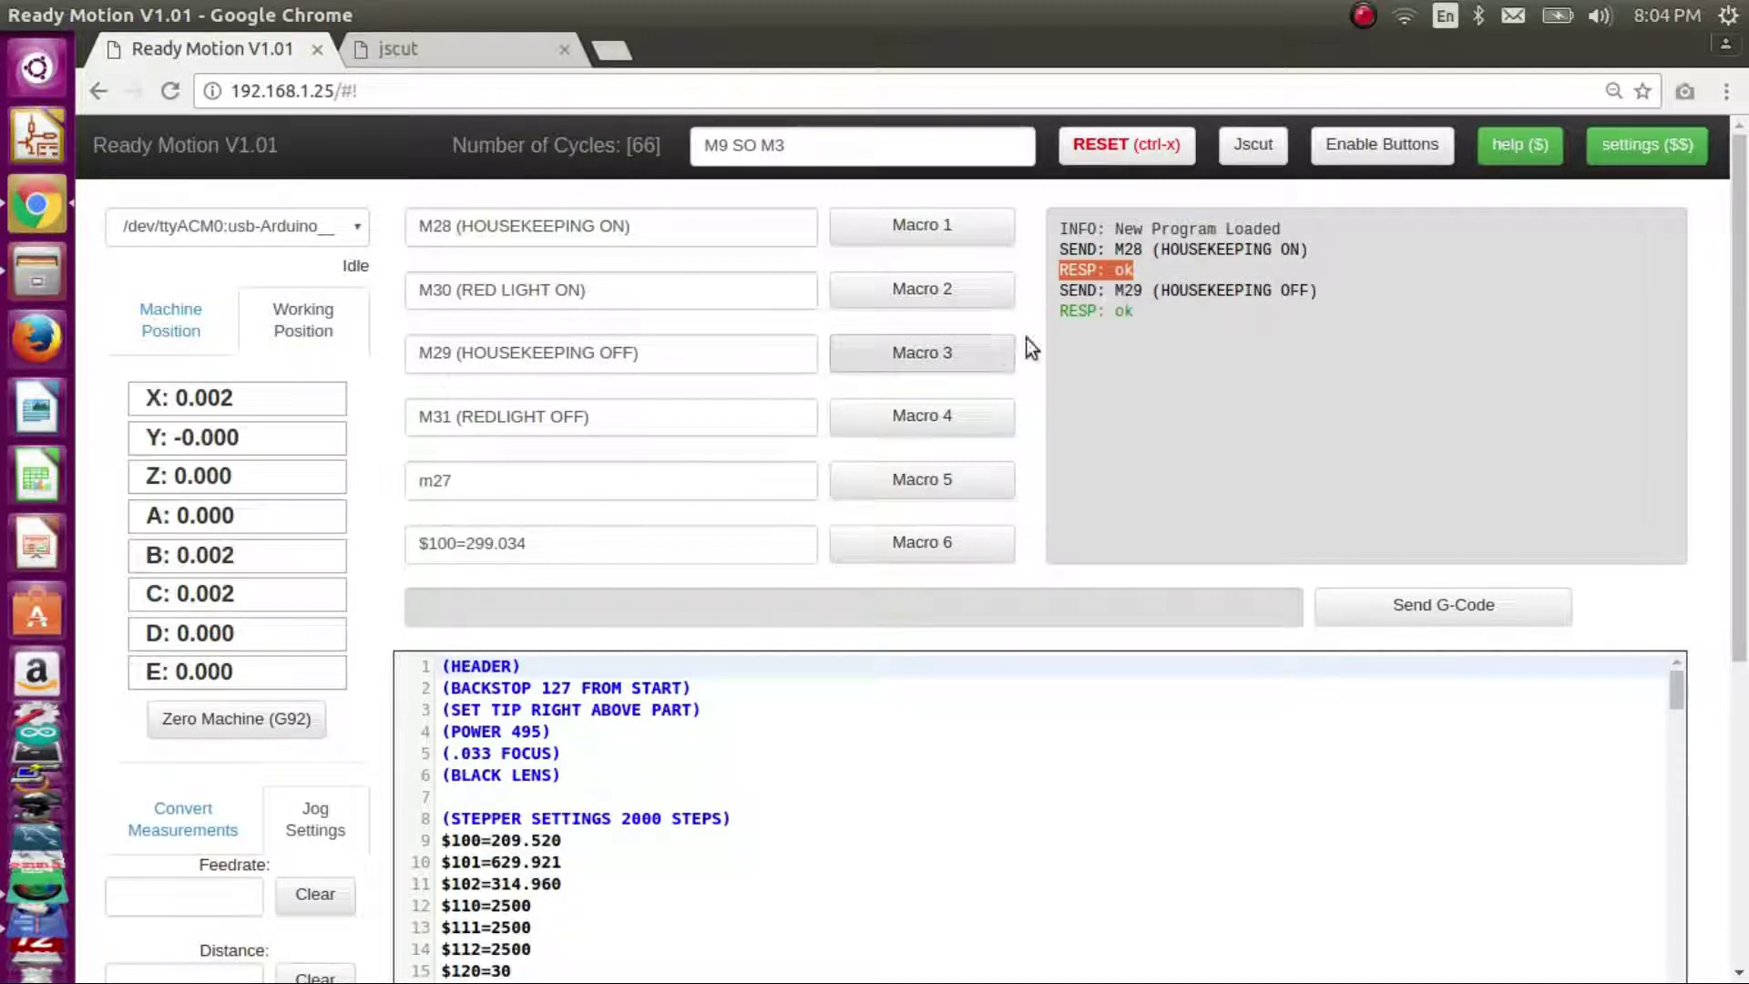
- Send the invalid command "gfdgfds" to the controller as G-code and inspect the console response
left_click(1053, 601)
type("gfdgfds")
left_click(1371, 608)
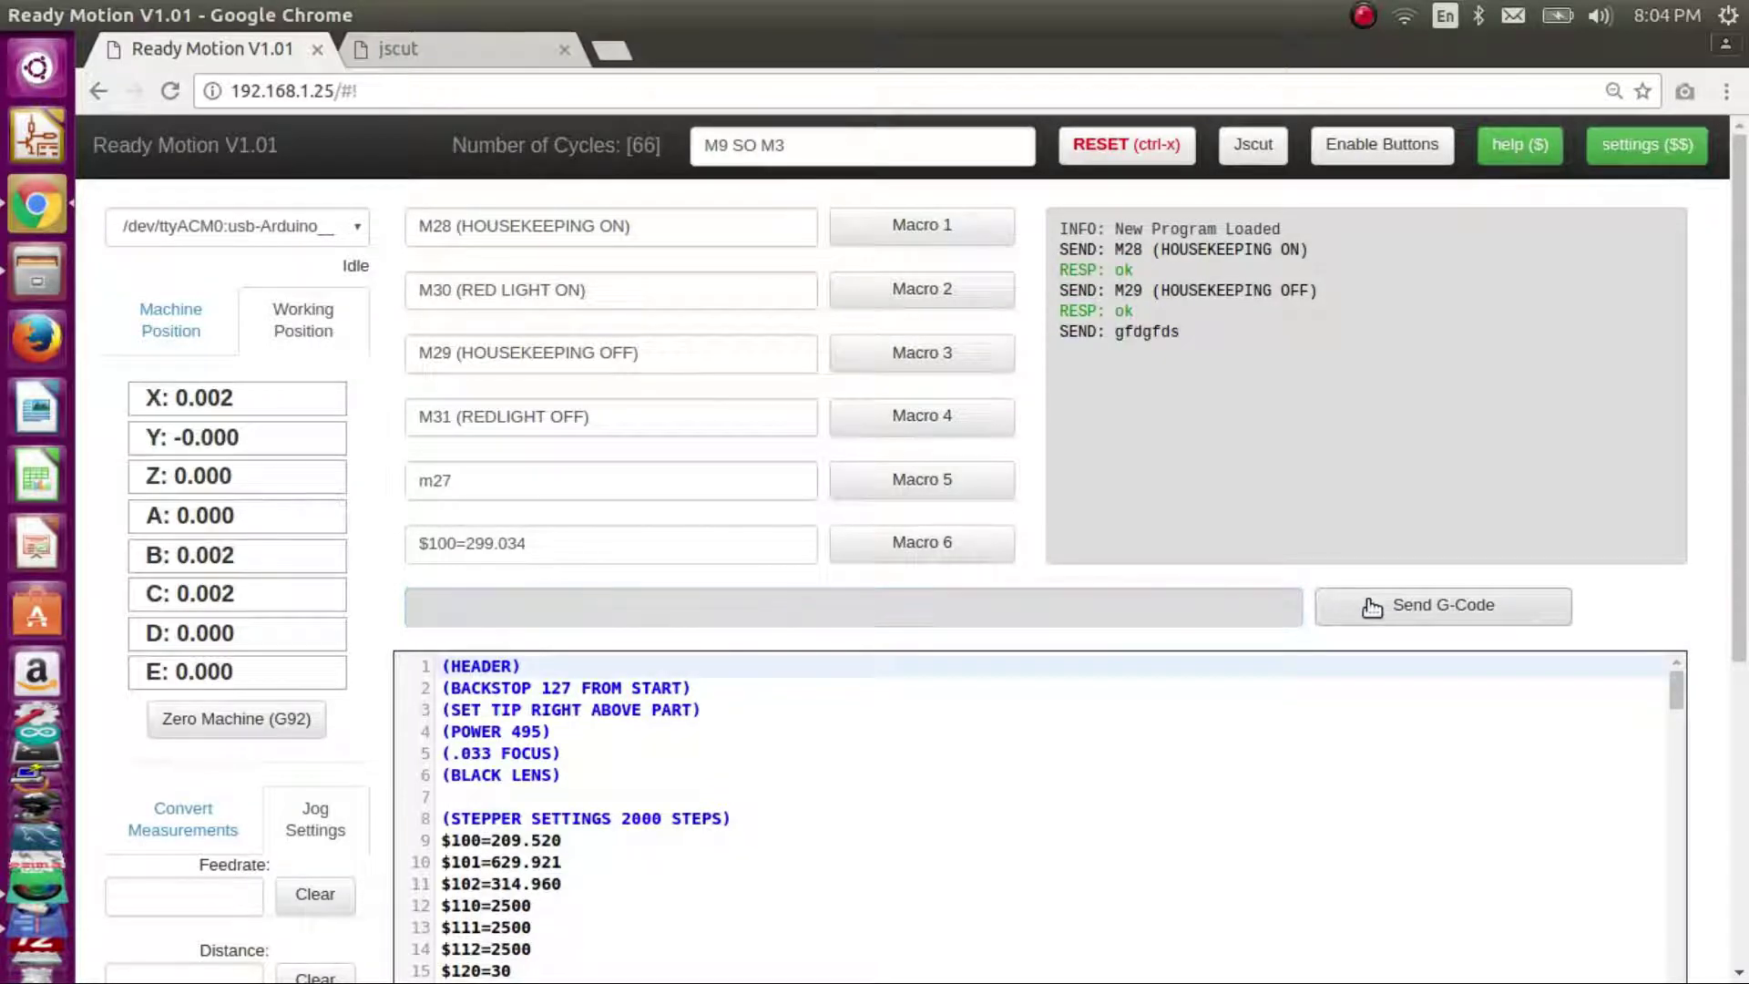
left_click_drag(1208, 354, 1561, 337)
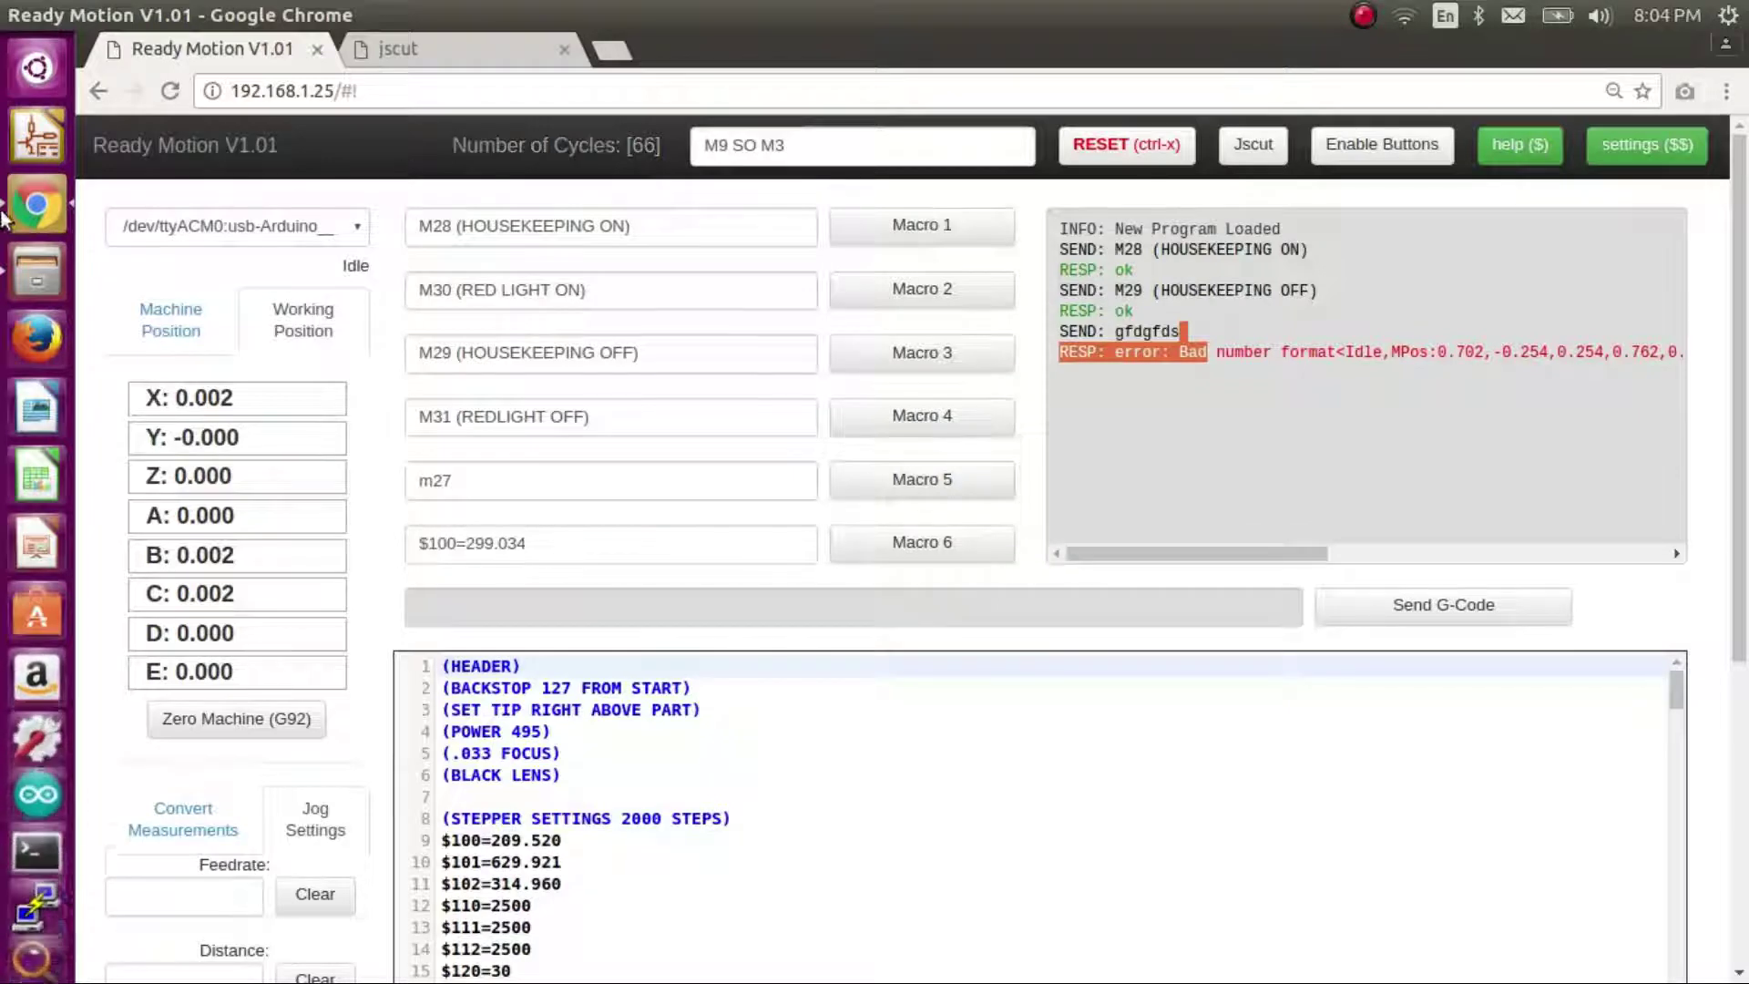
- Highlight the controller's IP address in the page URL and the full console log to review them
left_click_drag(299, 91, 335, 92)
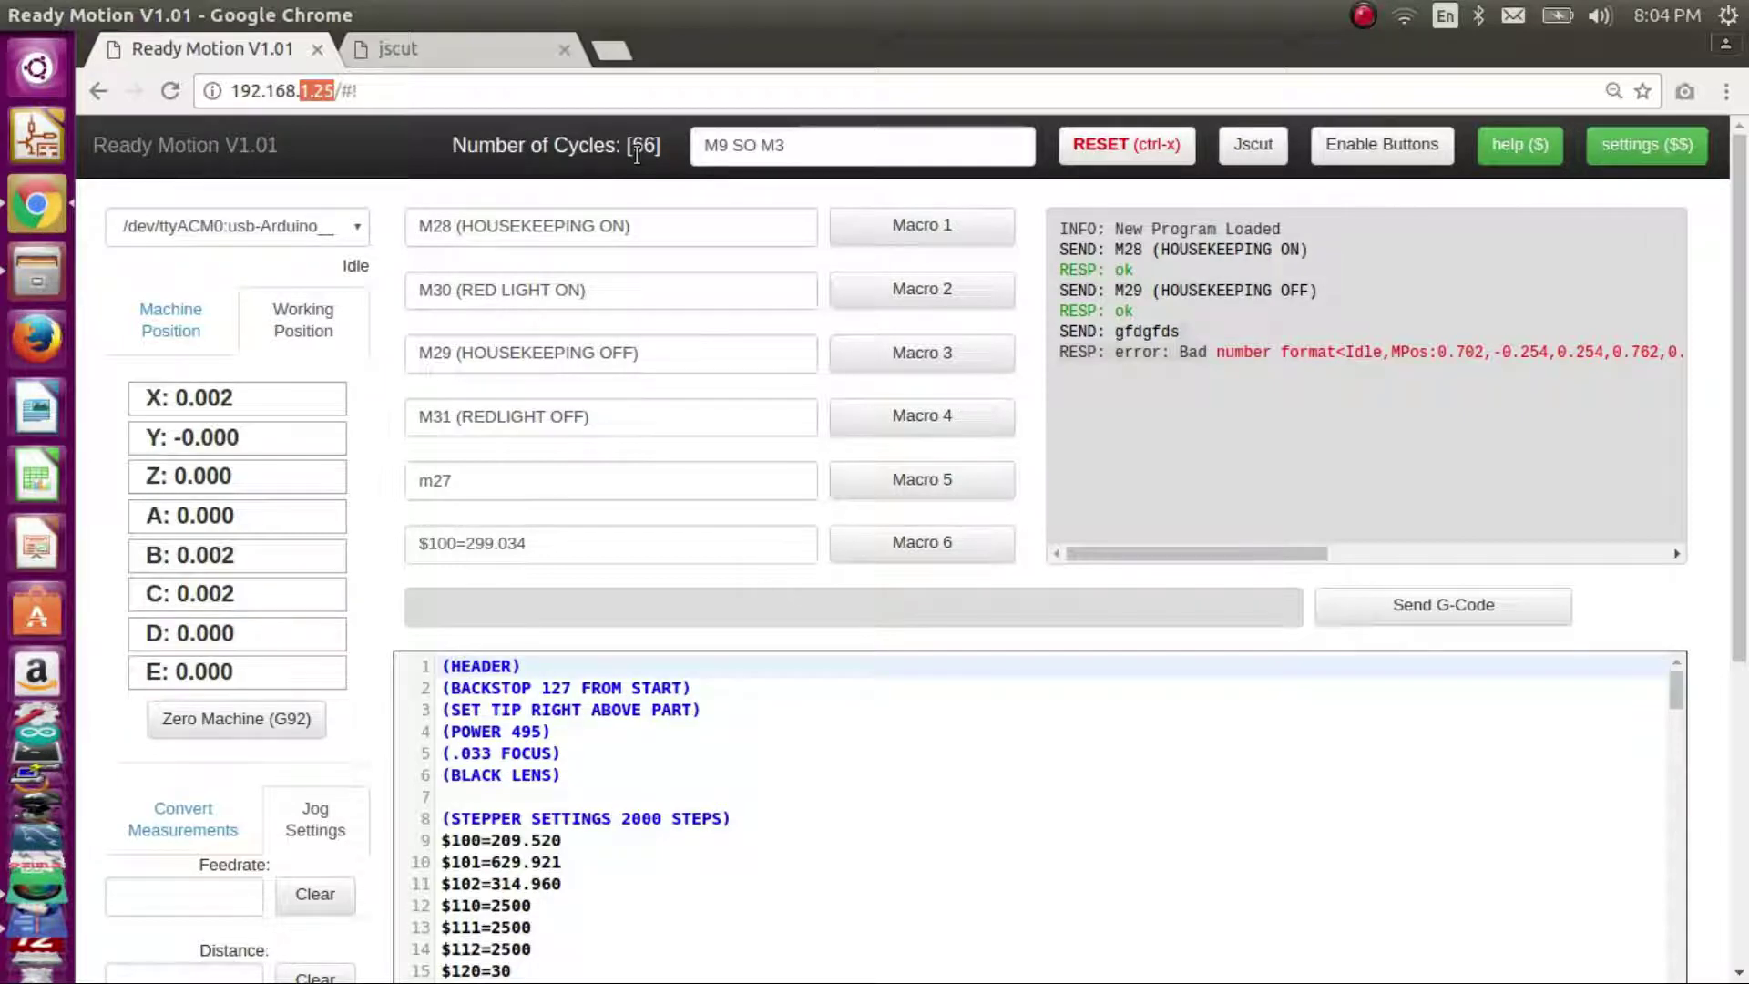
left_click(331, 90)
left_click_drag(332, 88, 239, 88)
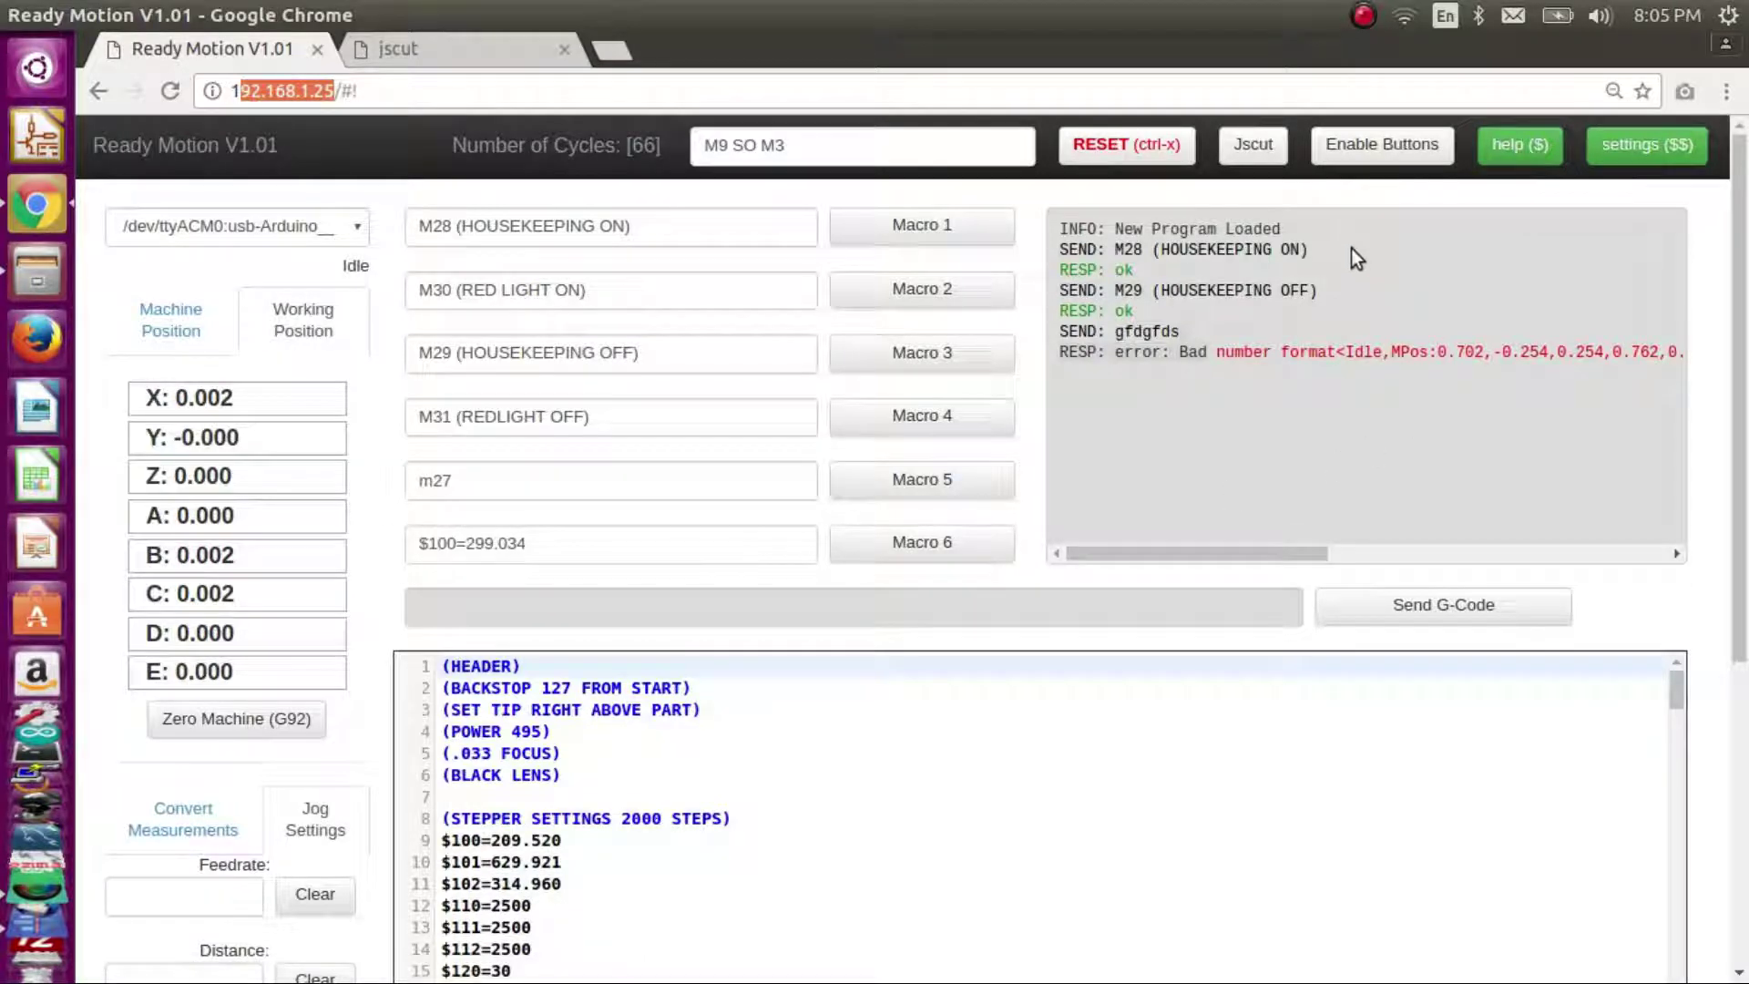
left_click_drag(1357, 254, 1349, 500)
left_click(1348, 499)
left_click_drag(1306, 414, 1059, 232)
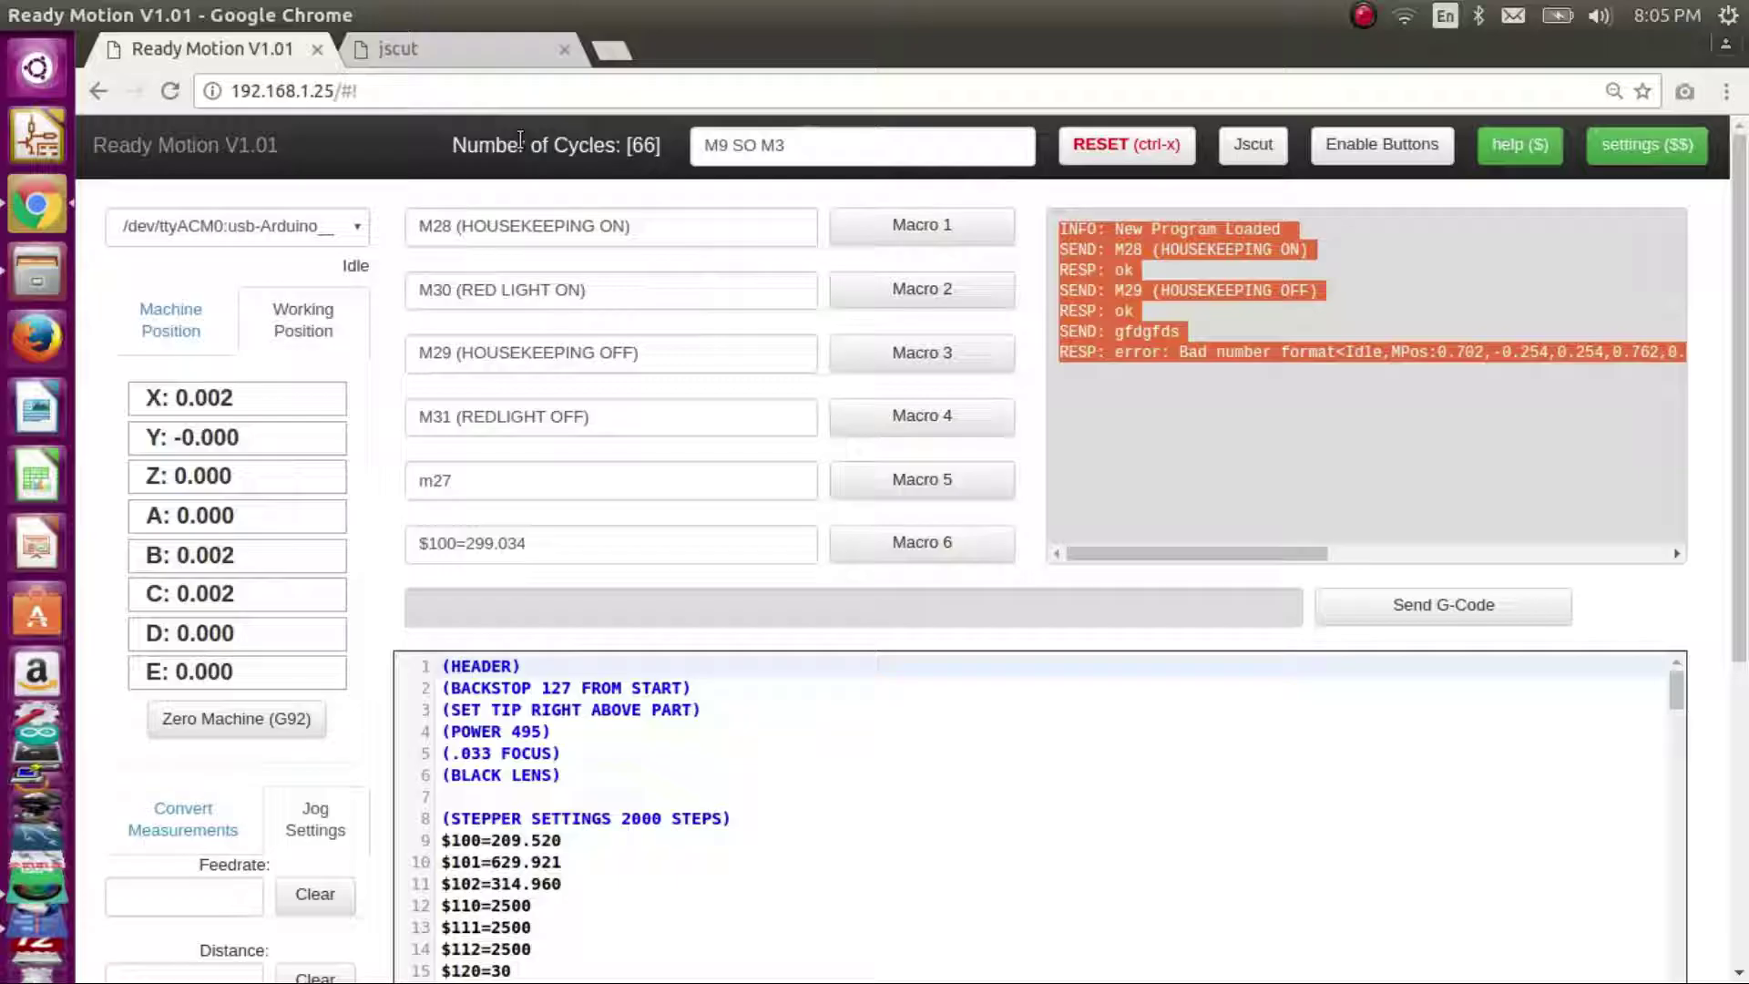
- Check the number of cycles in the page header and clear the cycle counter
left_click(659, 147)
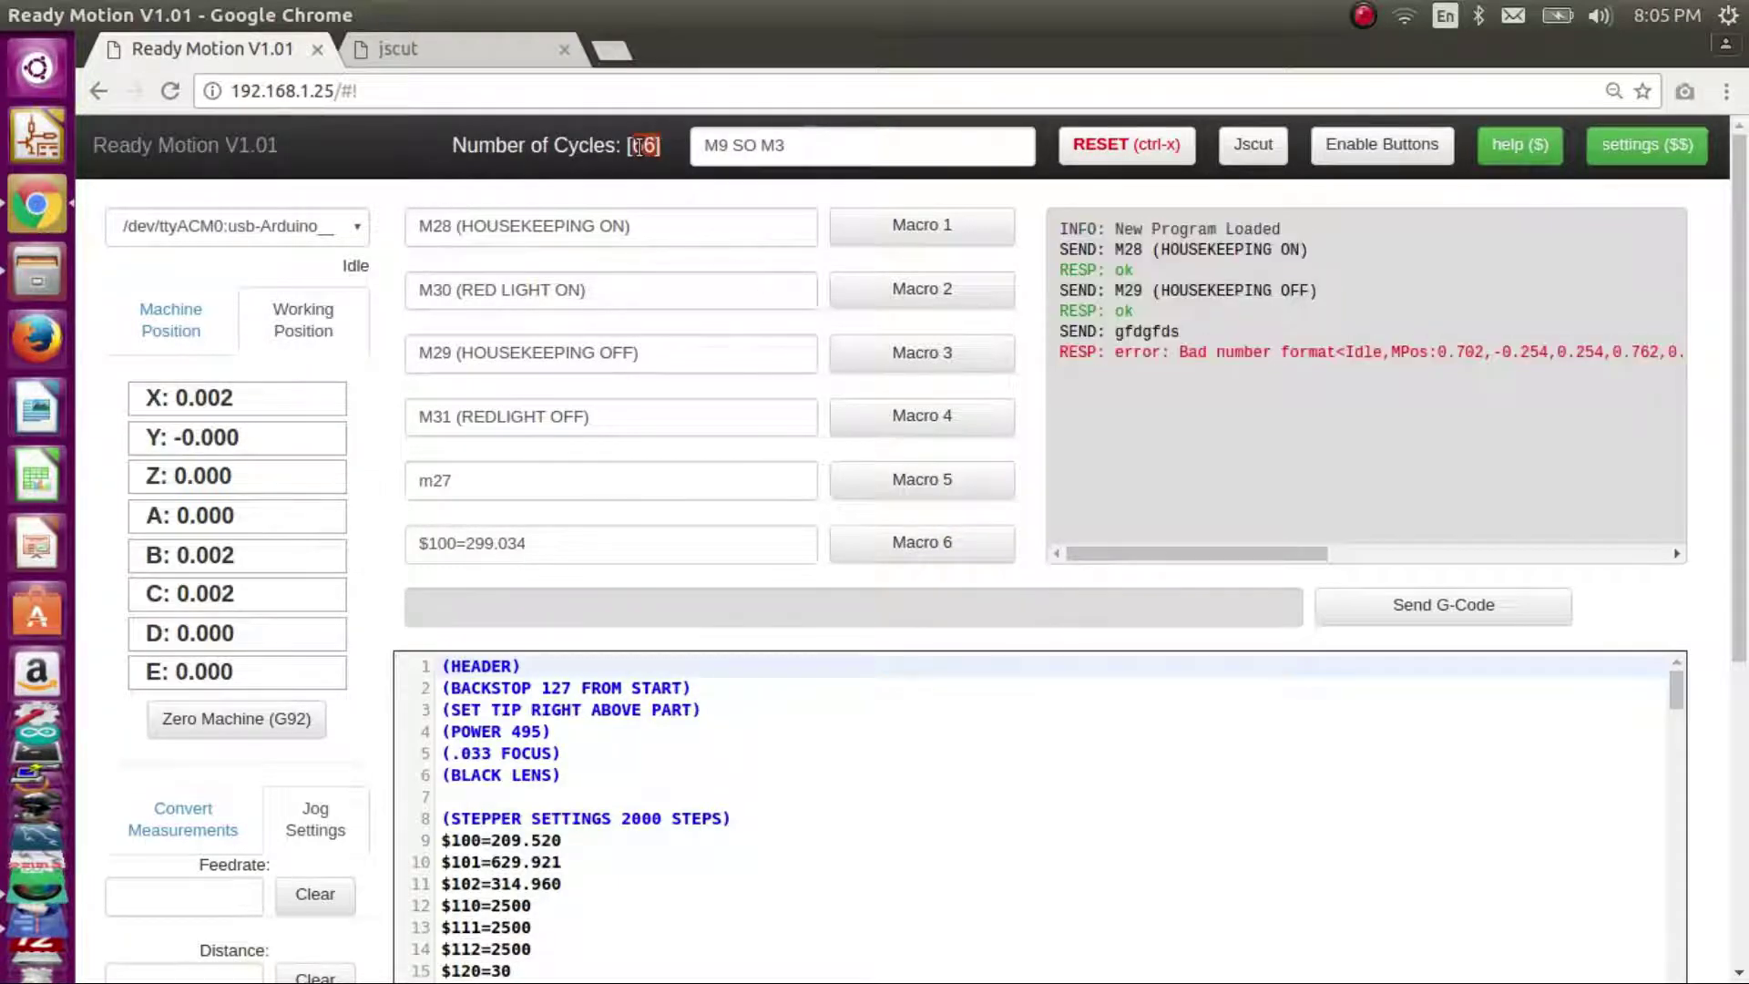
double_click(644, 146)
scroll(396, 269, "down", 3)
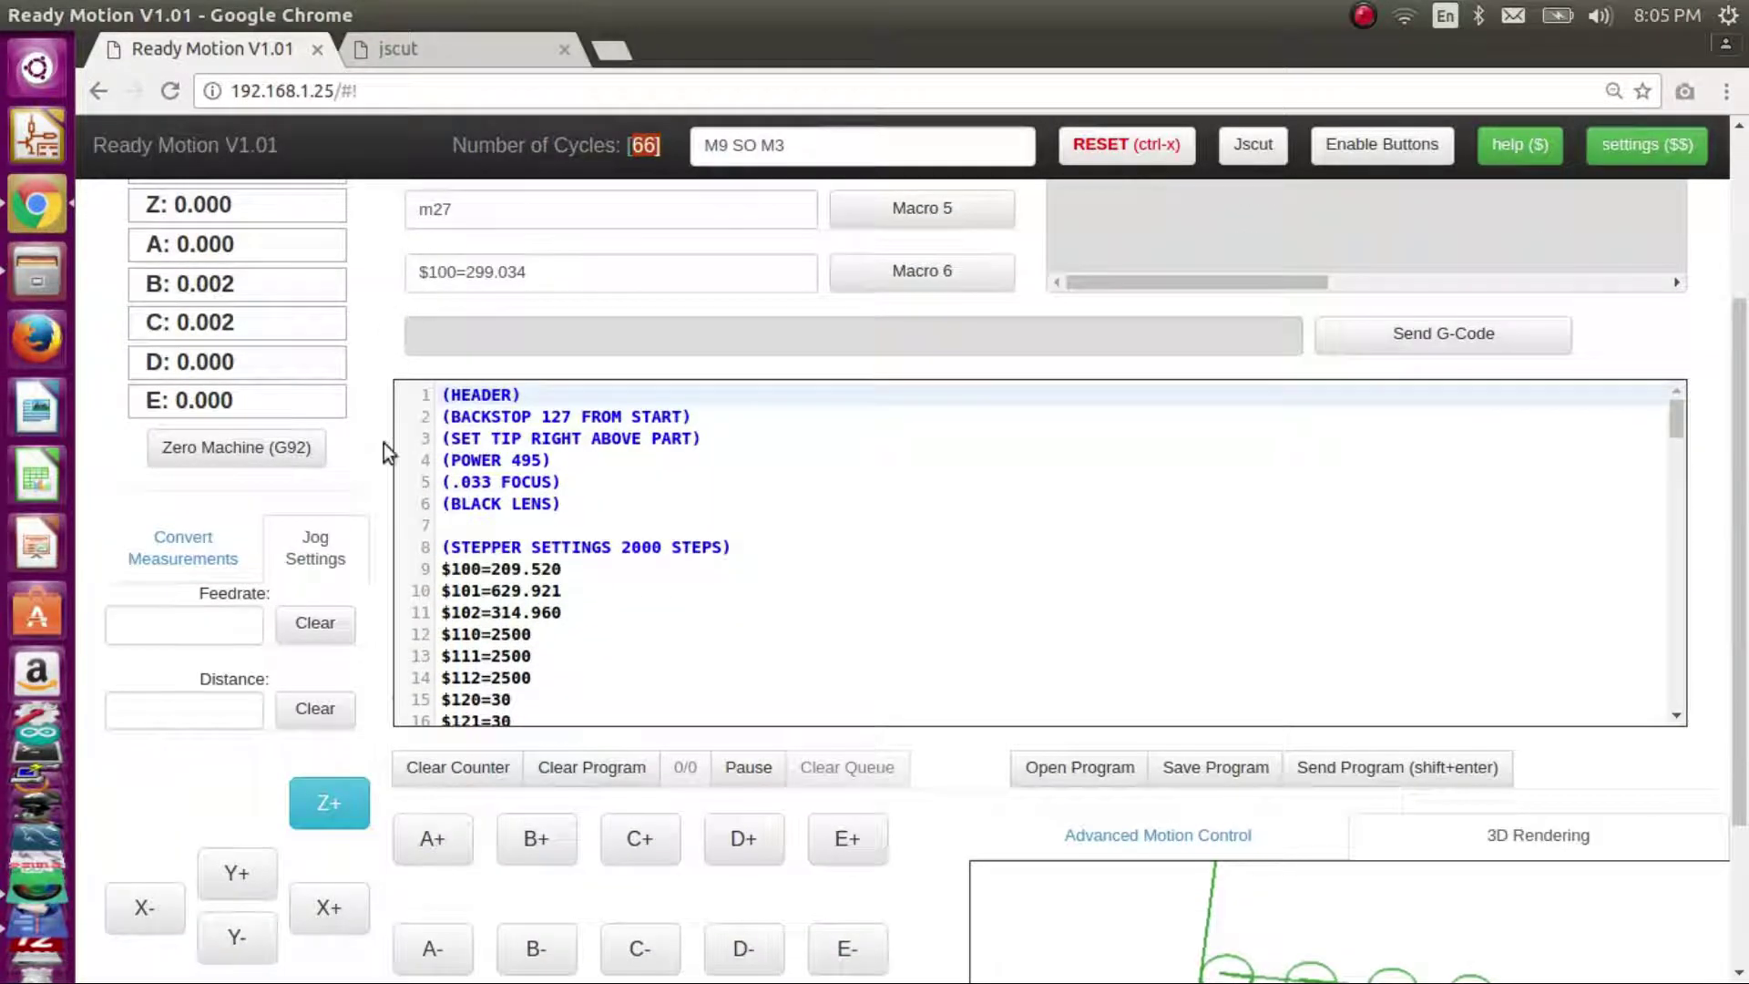
left_click(421, 768)
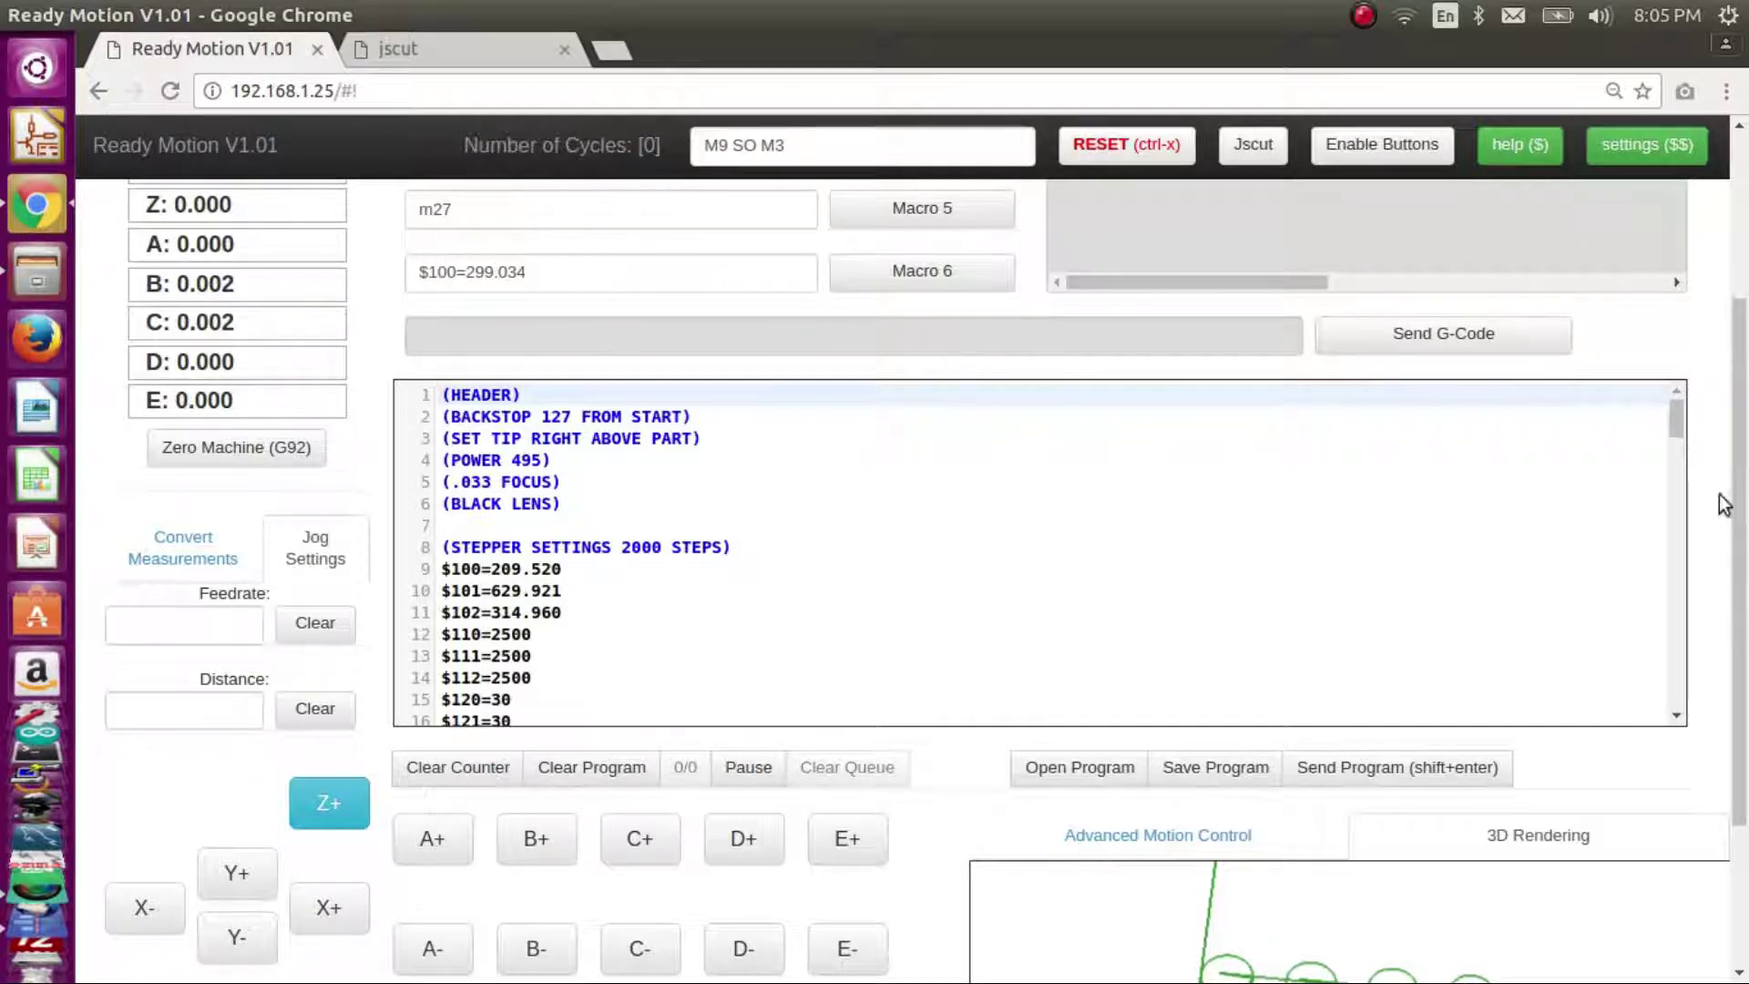
- Inspect the M2 line near the program's end and delete all the G-code from the program editor
left_click_drag(1676, 428, 1673, 743)
double_click(430, 690)
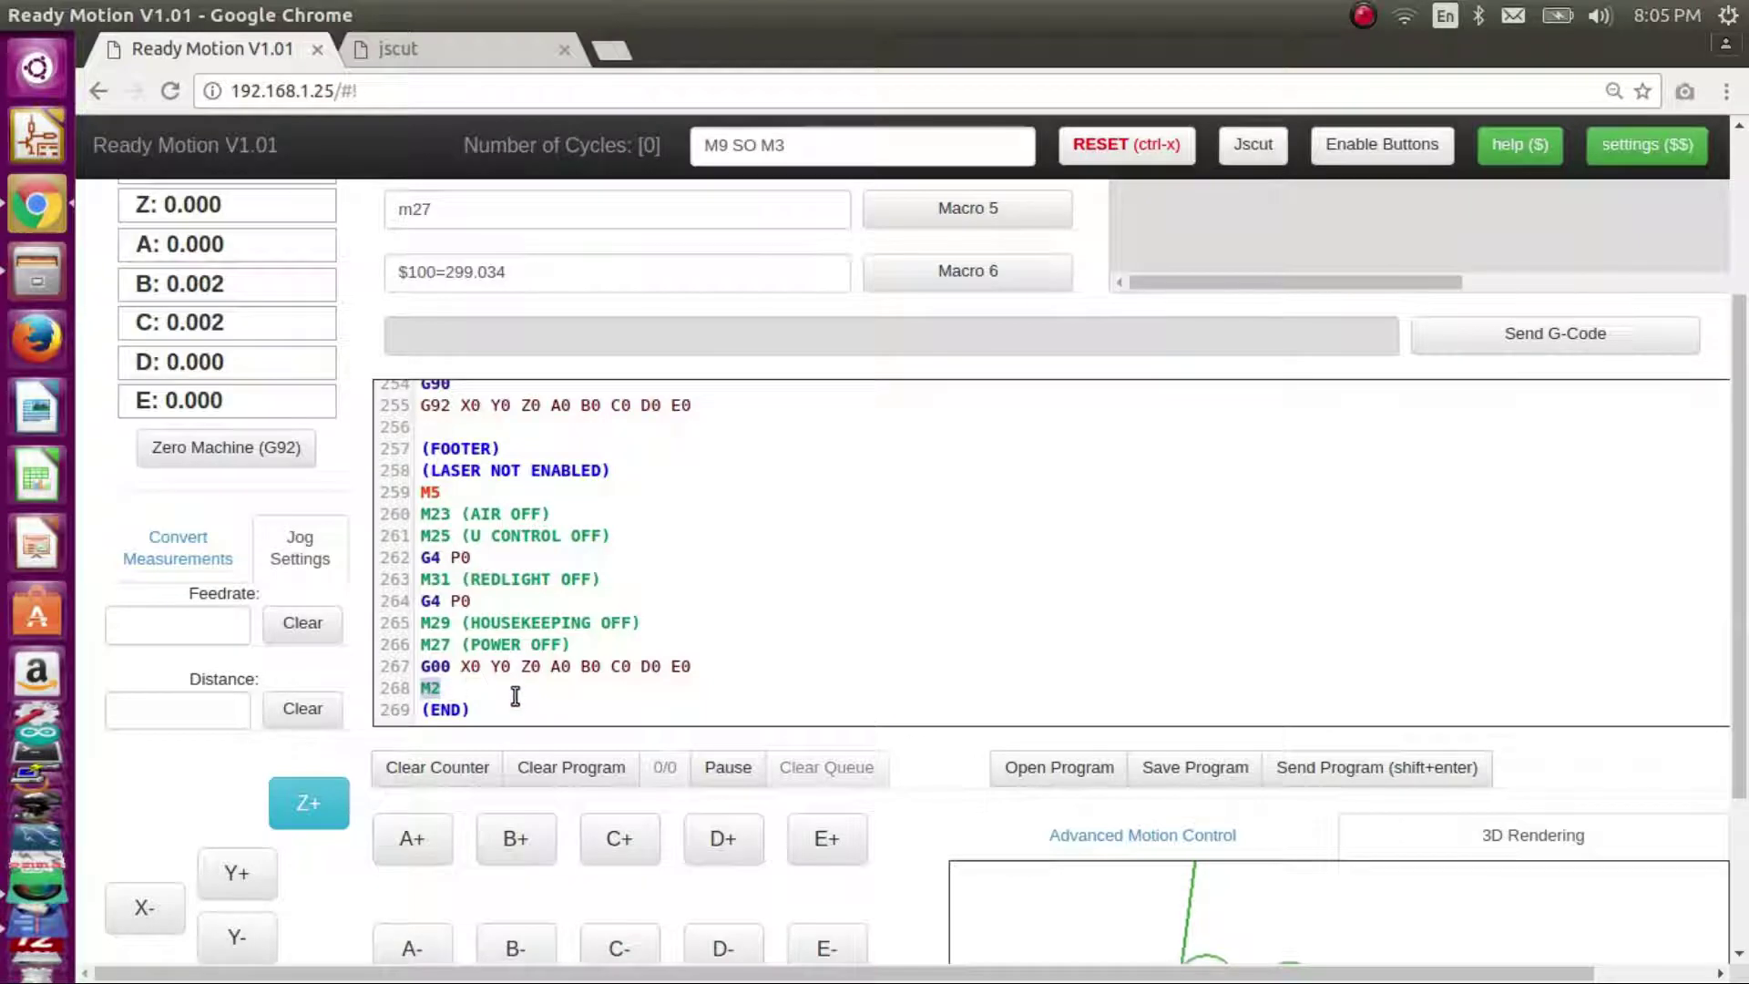
left_click(462, 693)
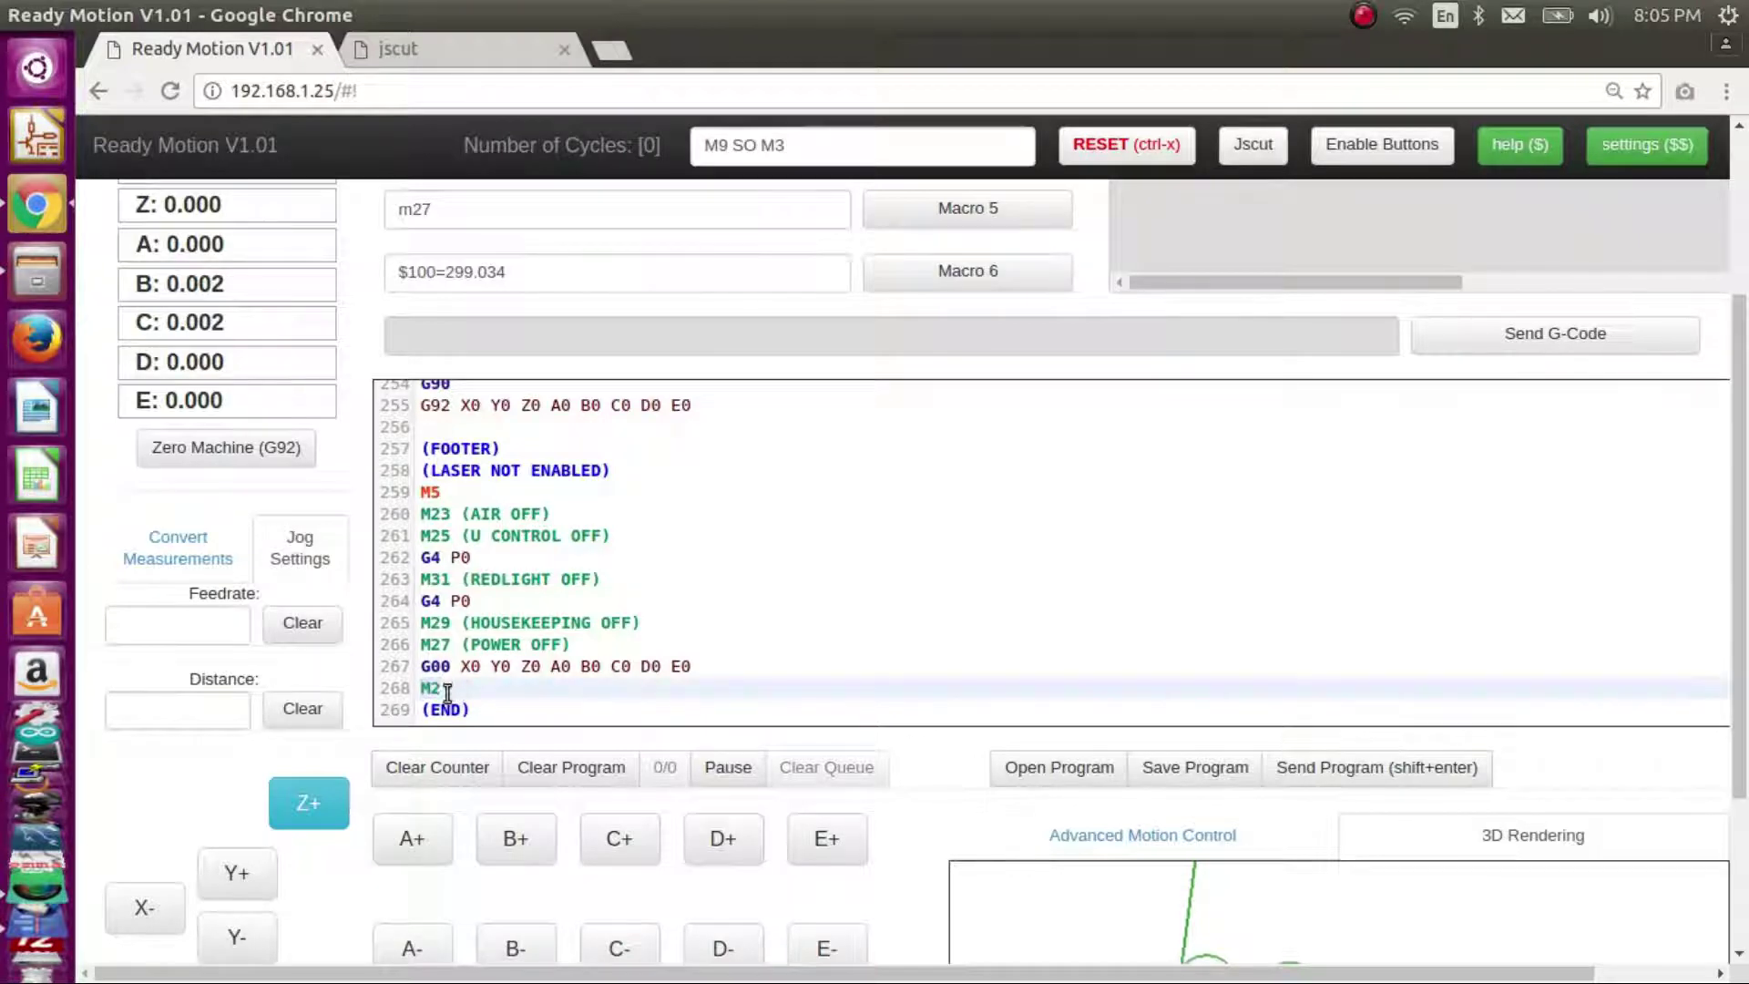
left_click(480, 708)
key("ctrl+shift+Home")
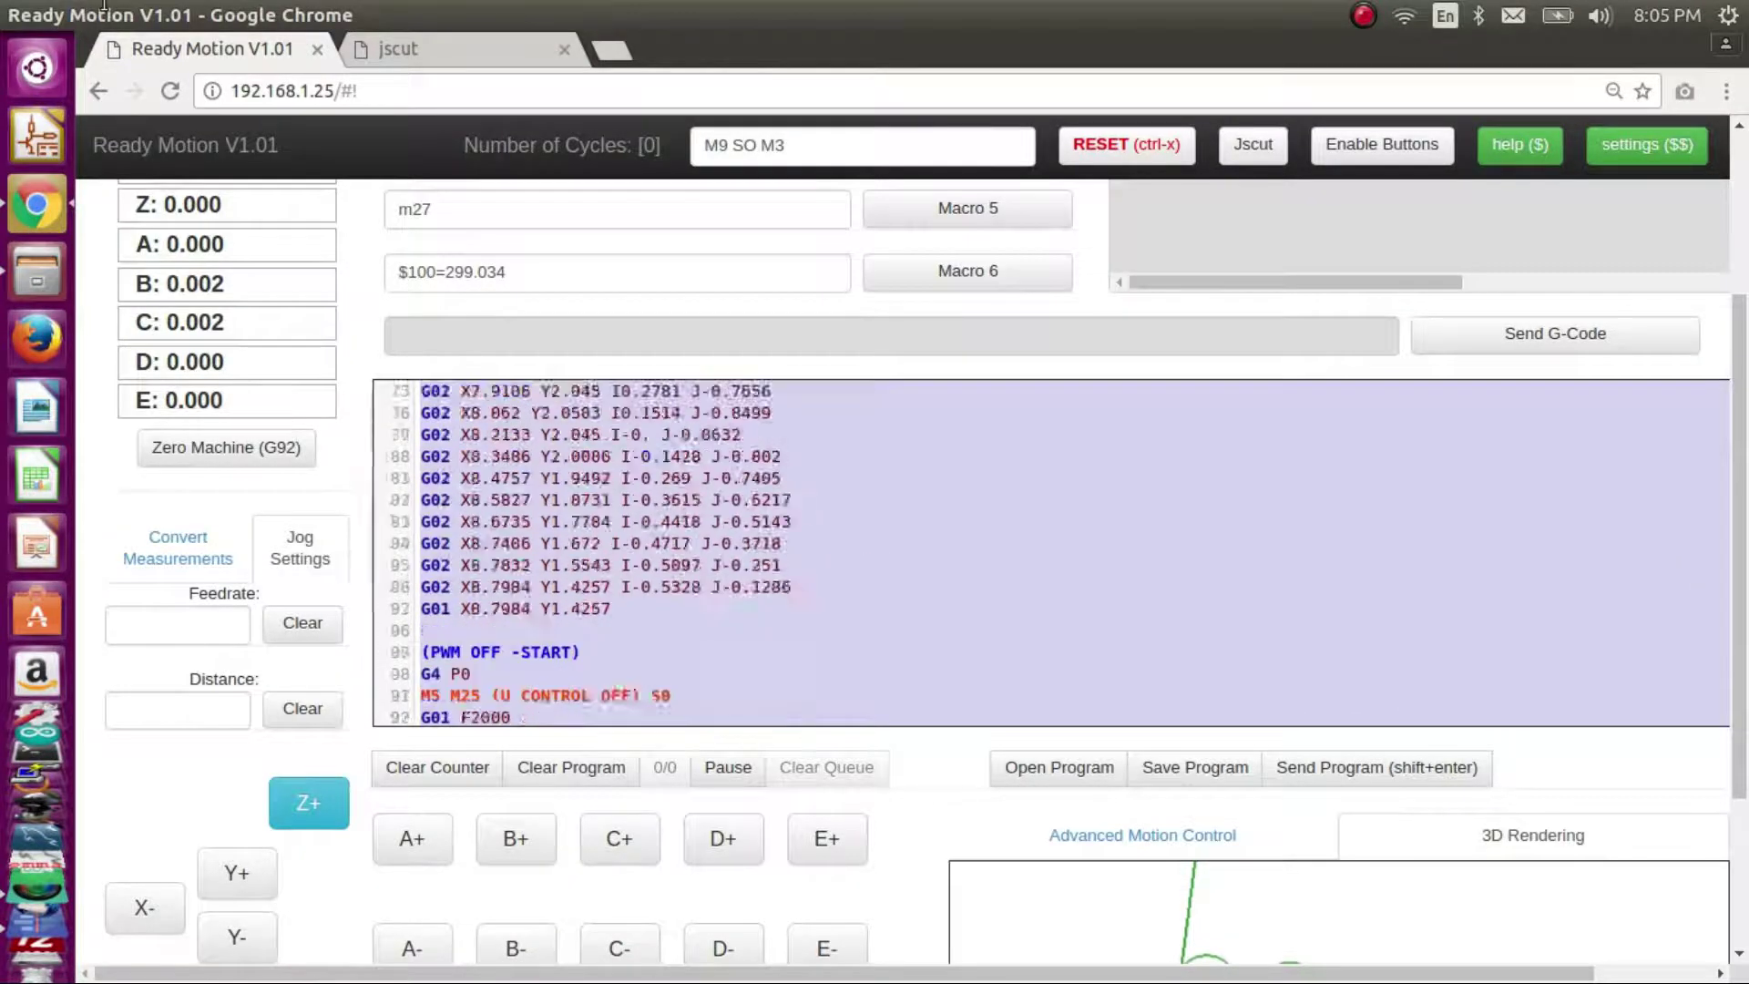
key("BackSpace")
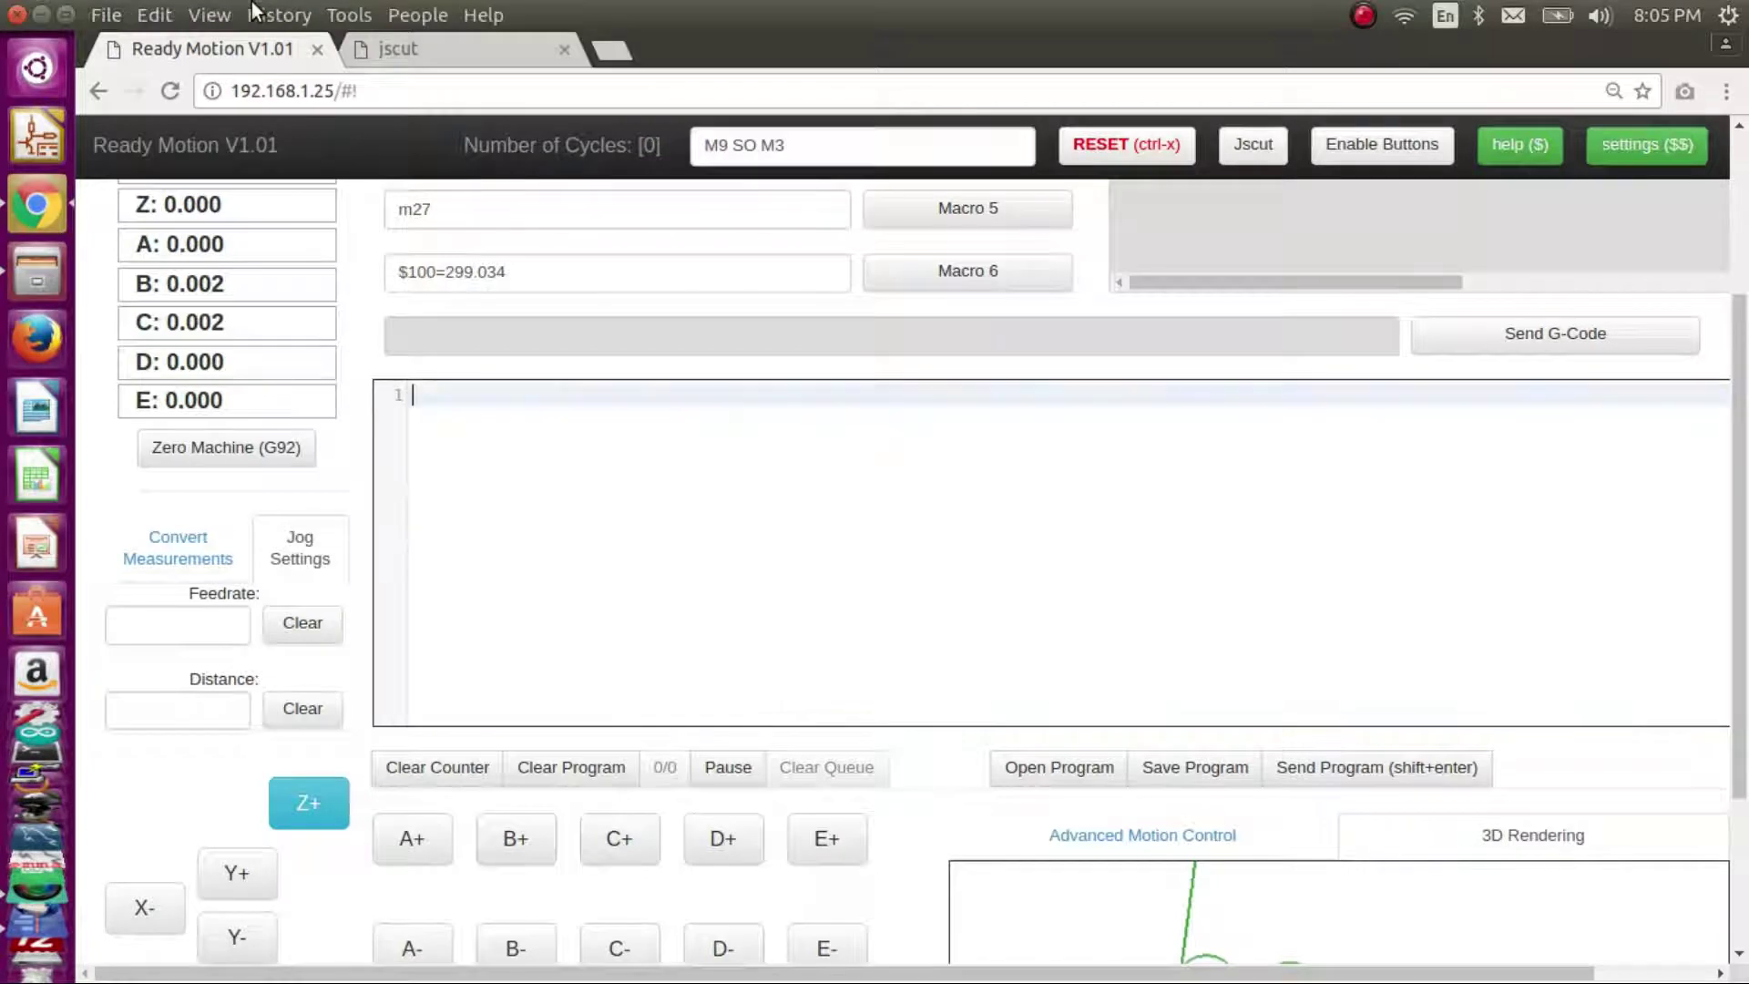
type("(")
key("BackSpace")
scroll(368, 275, "up", 3)
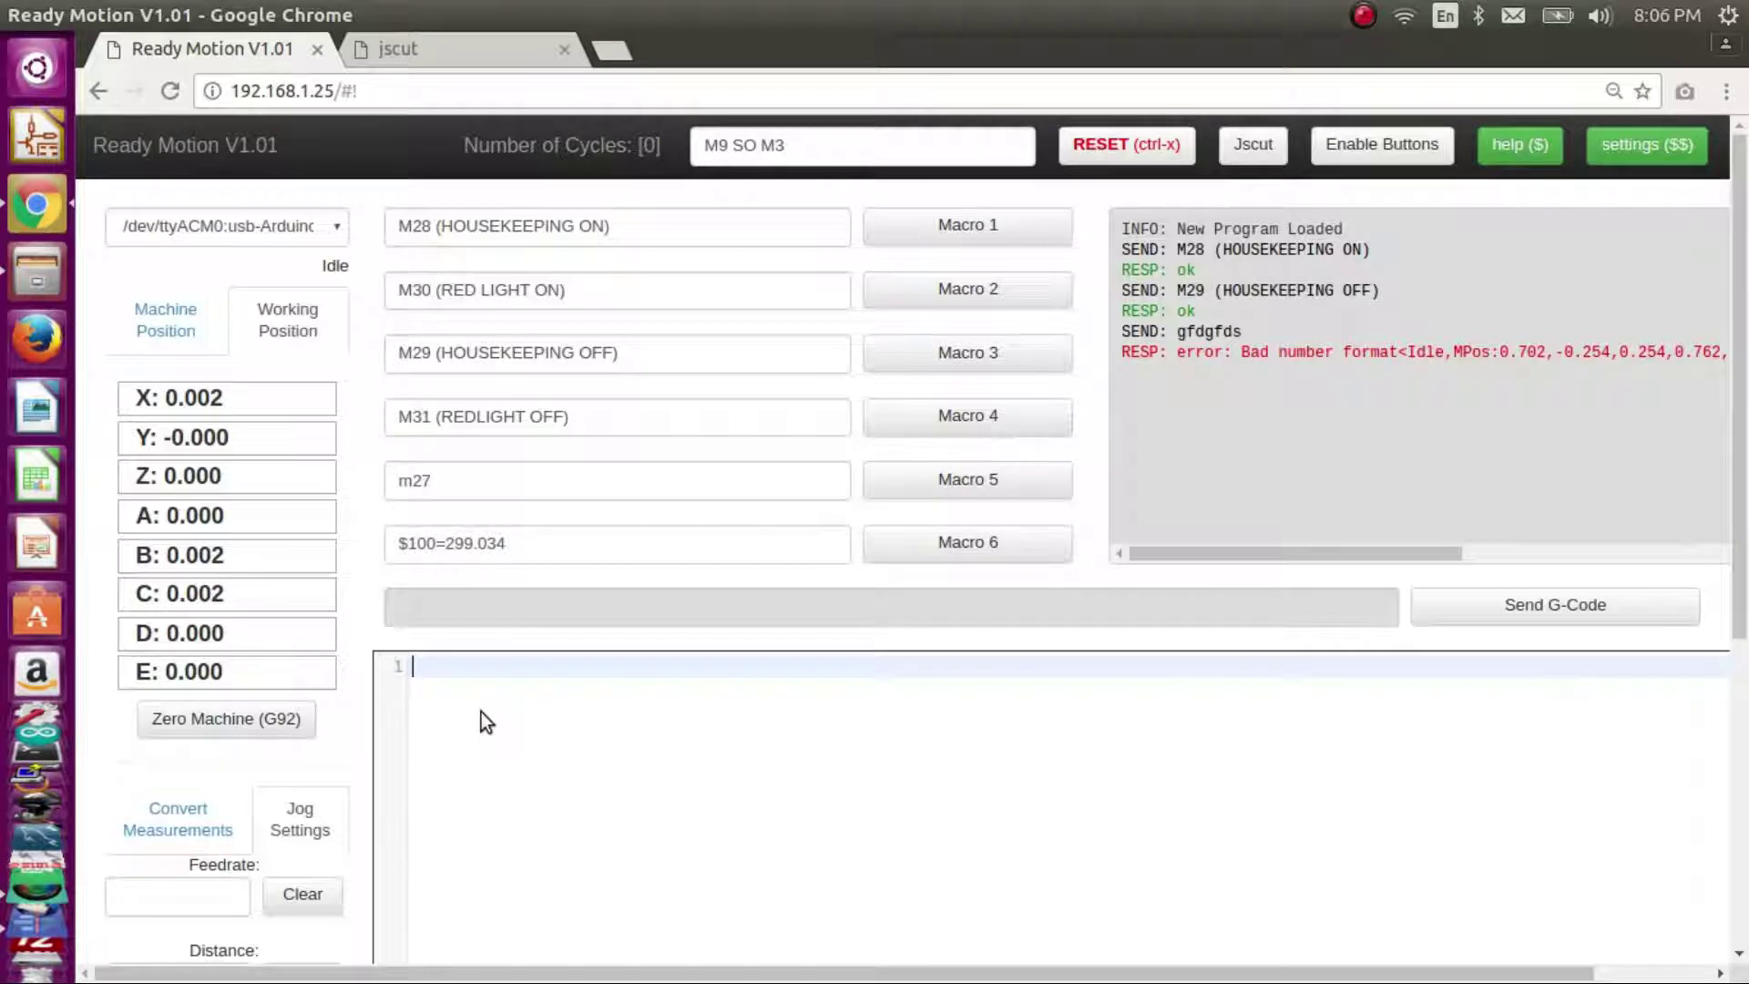
- Write the comment (testing) and the move G01 X1 F500 as the first two lines of the program
type("(testing")
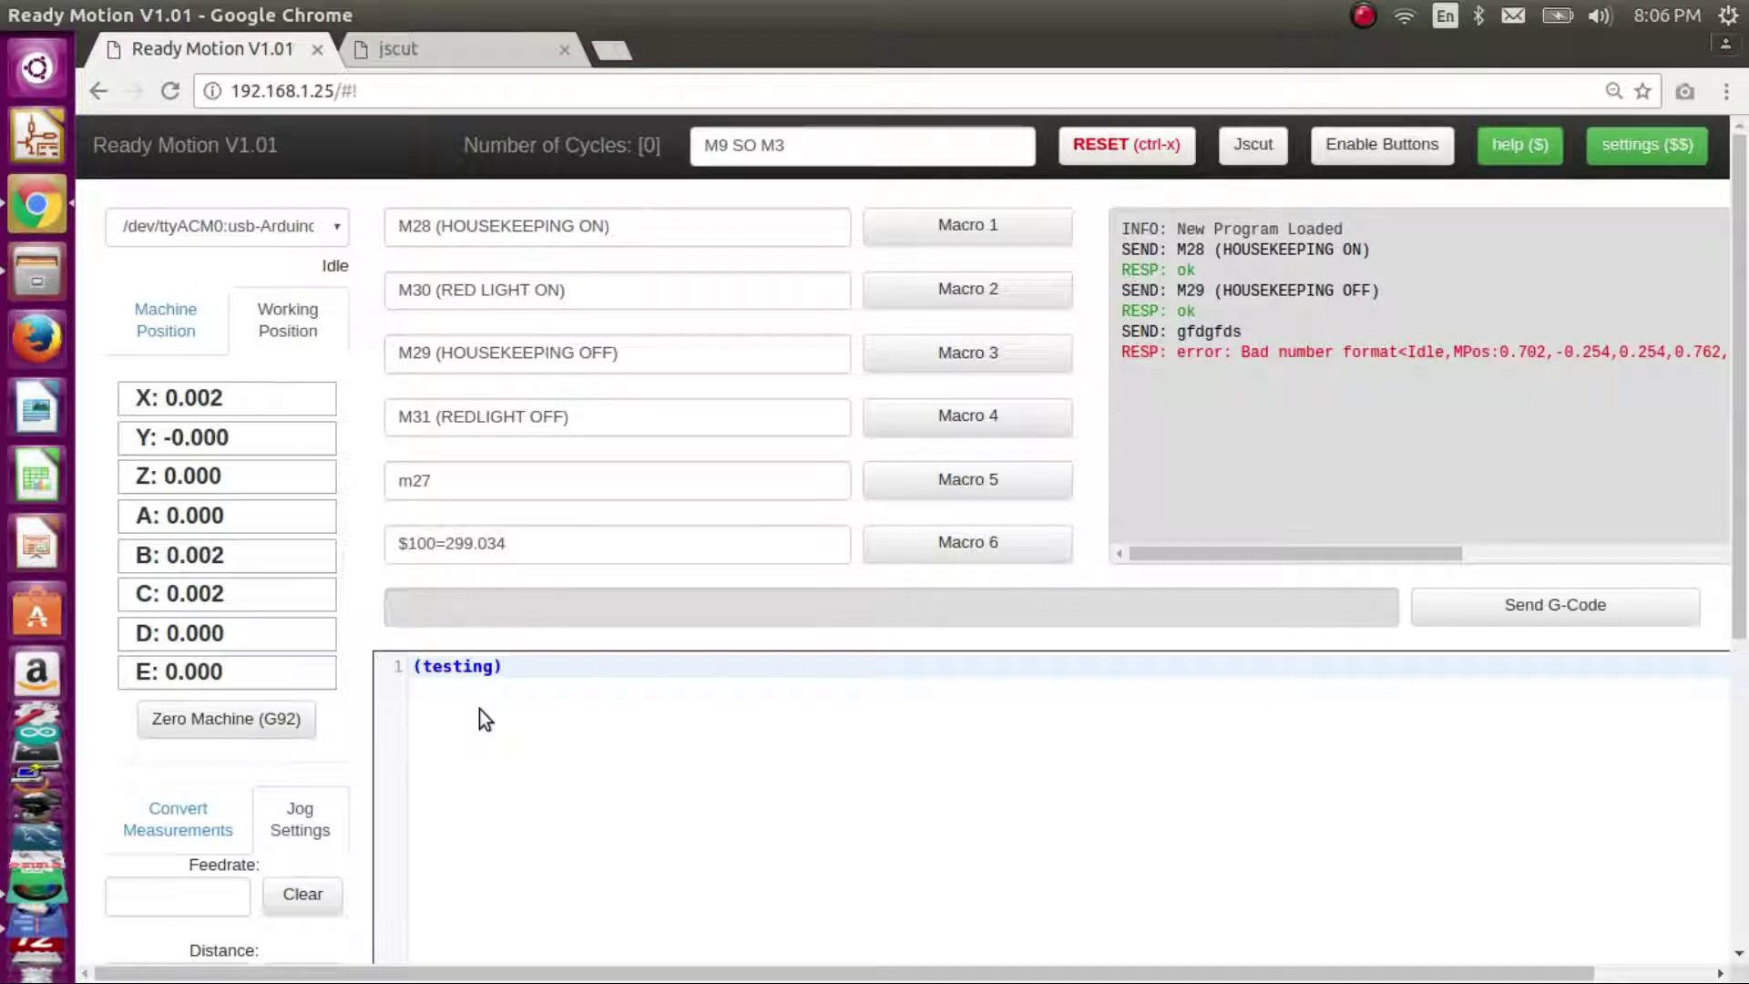
key("Return")
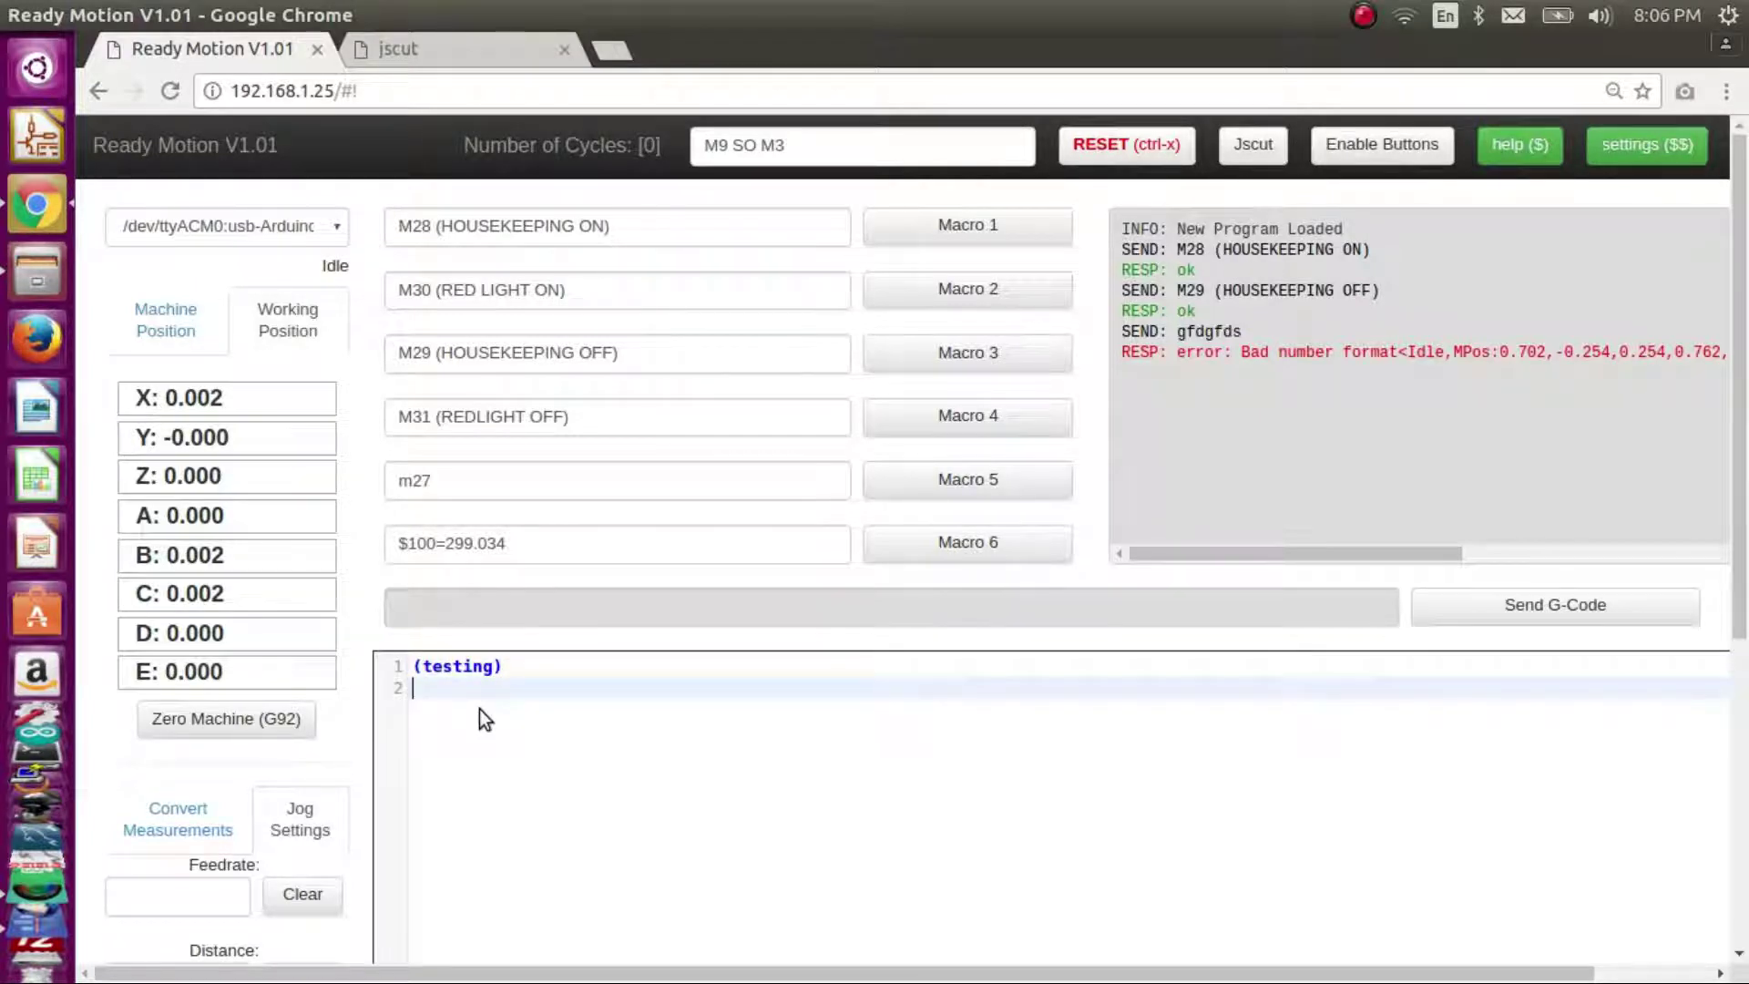
type("G01")
type(" X02")
type("1 f")
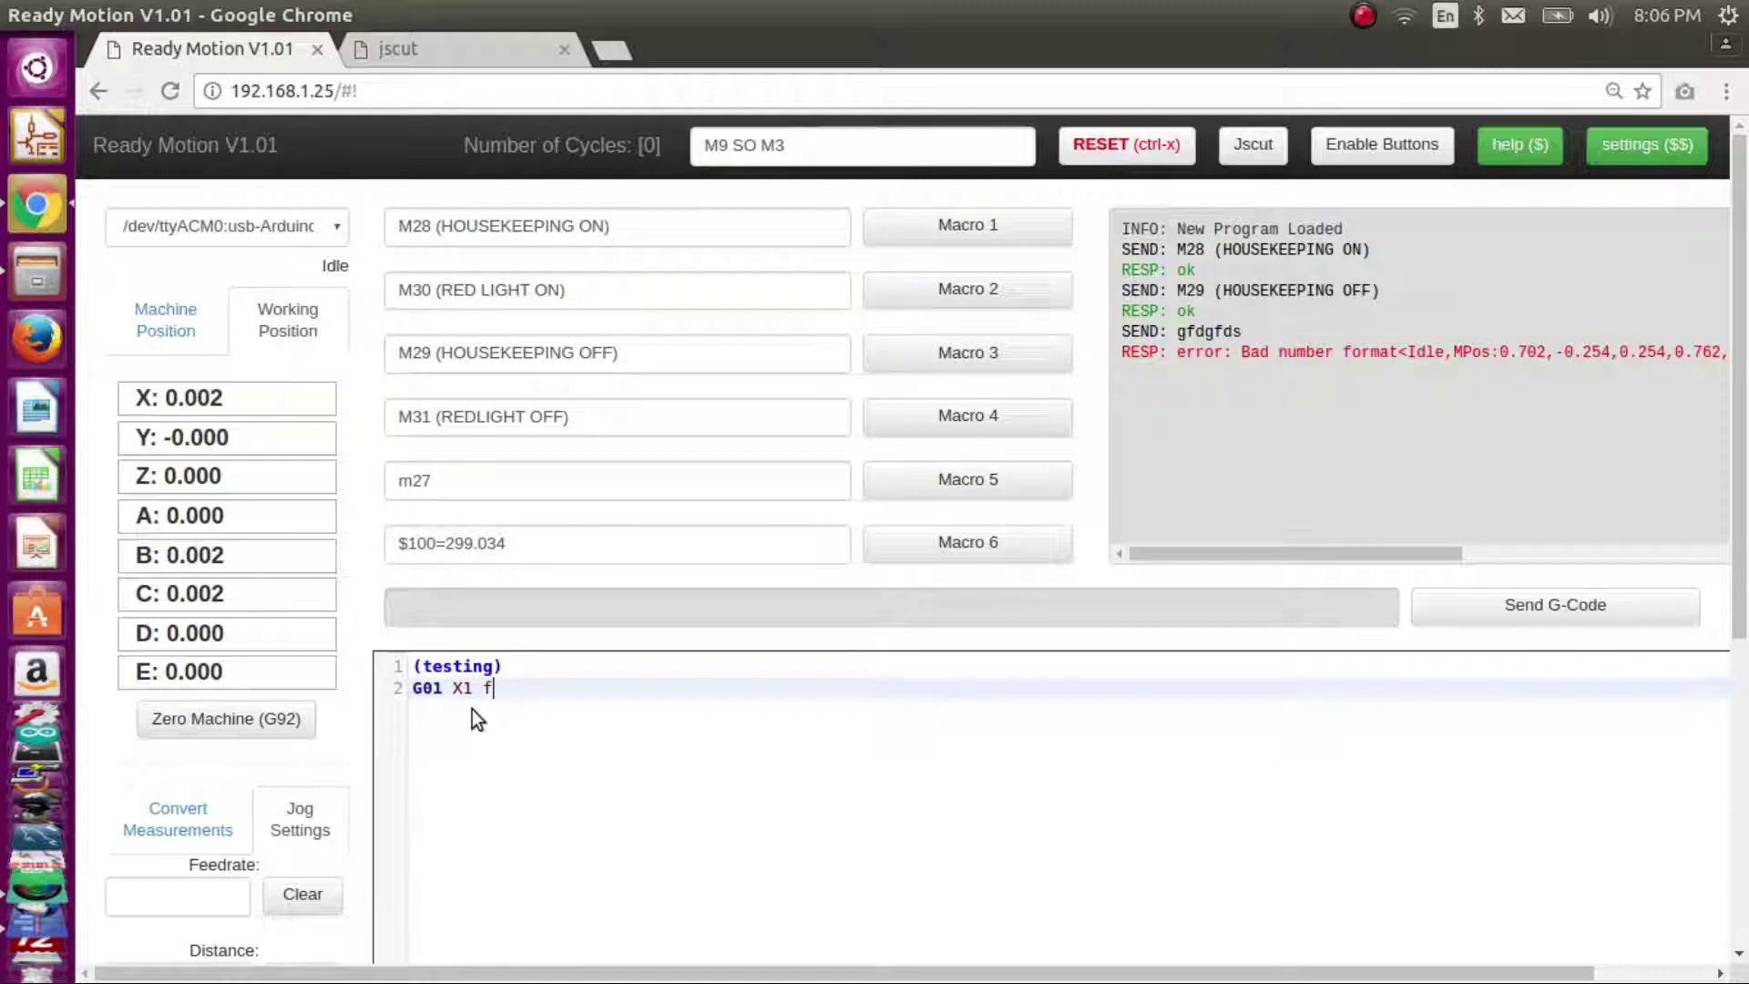
key("BackSpace")
key("BackSpace")
key("BackSpace")
type("F500")
- Add the return move G01 X0 and the program end code M2 as the last two lines
key("Return")
type("G01")
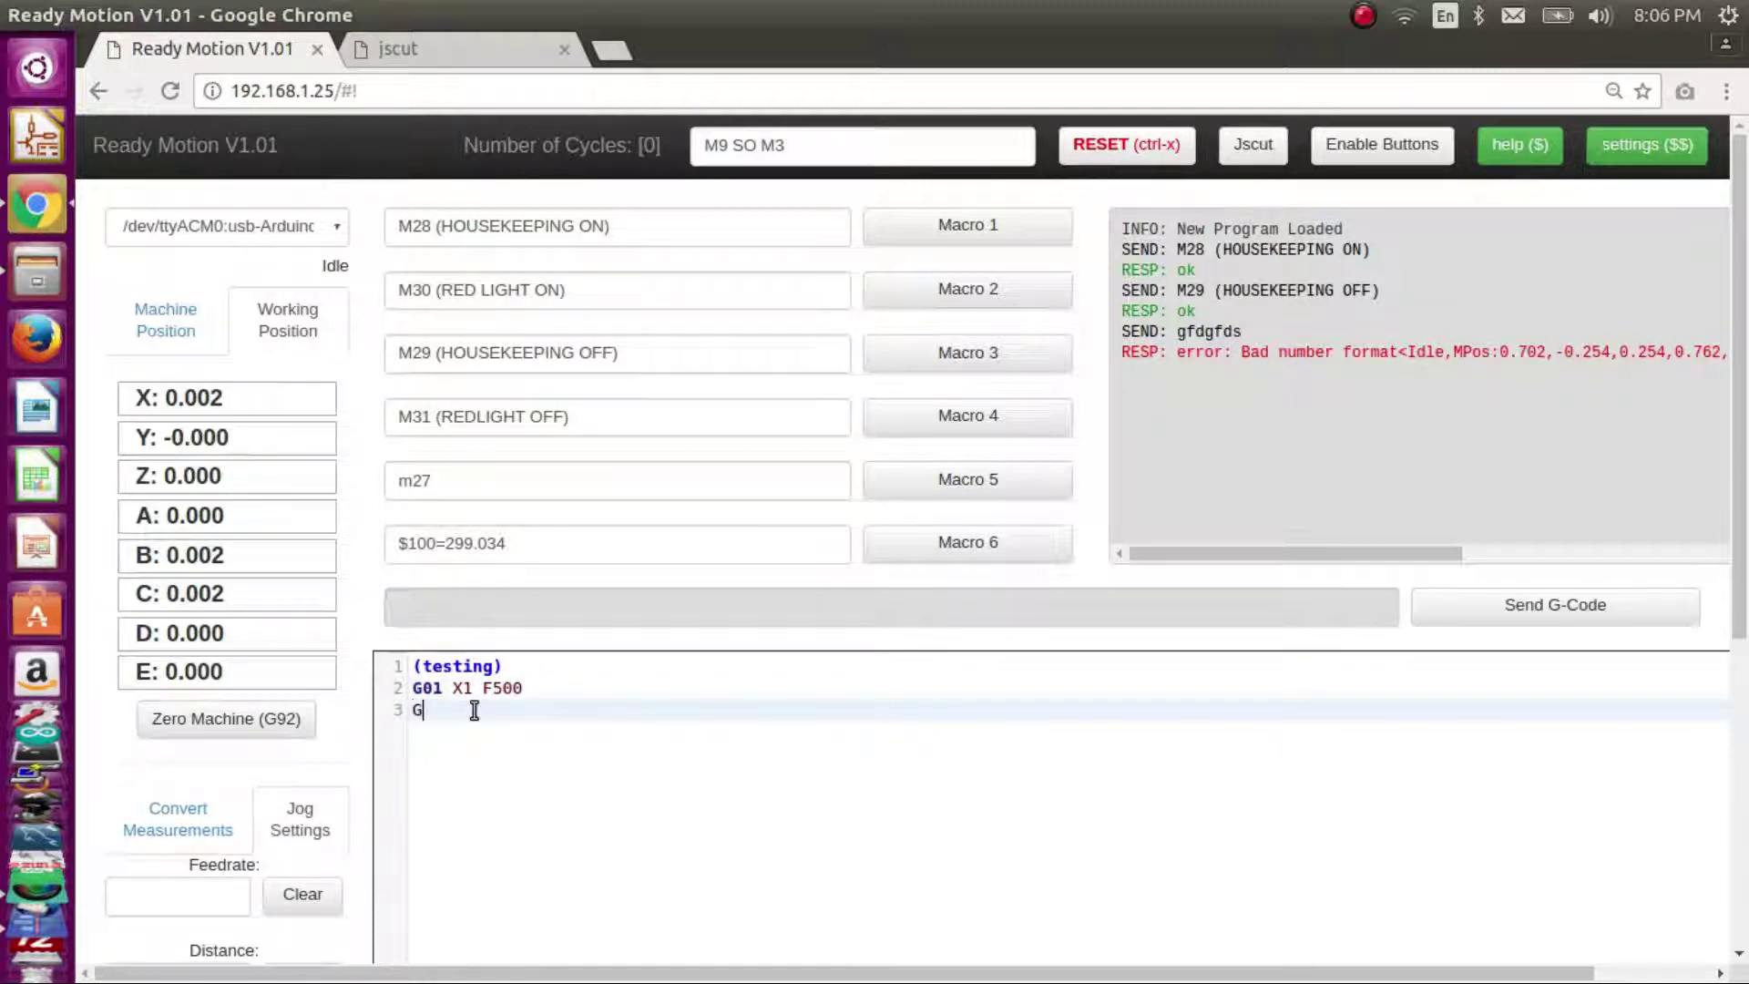
type(" X0")
key("Return")
type("M2")
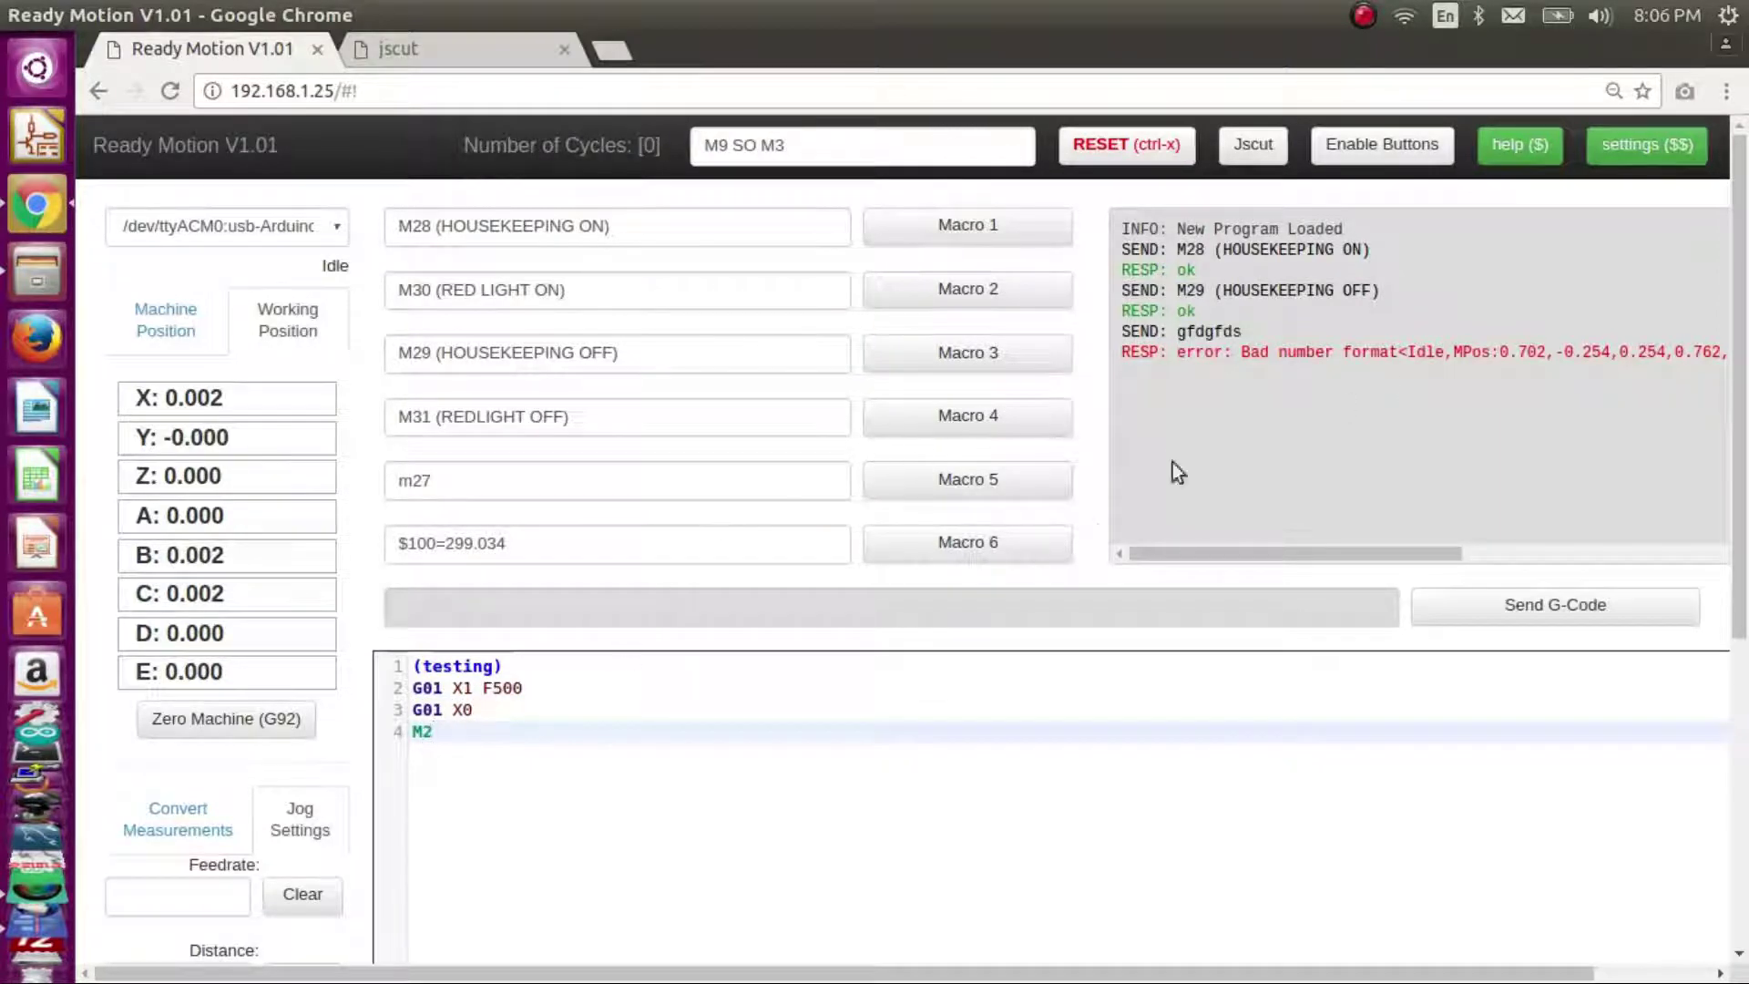
- Send the test program to the machine and highlight the program-end response in the console
scroll(1140, 613, "down", 3)
left_click(1405, 766)
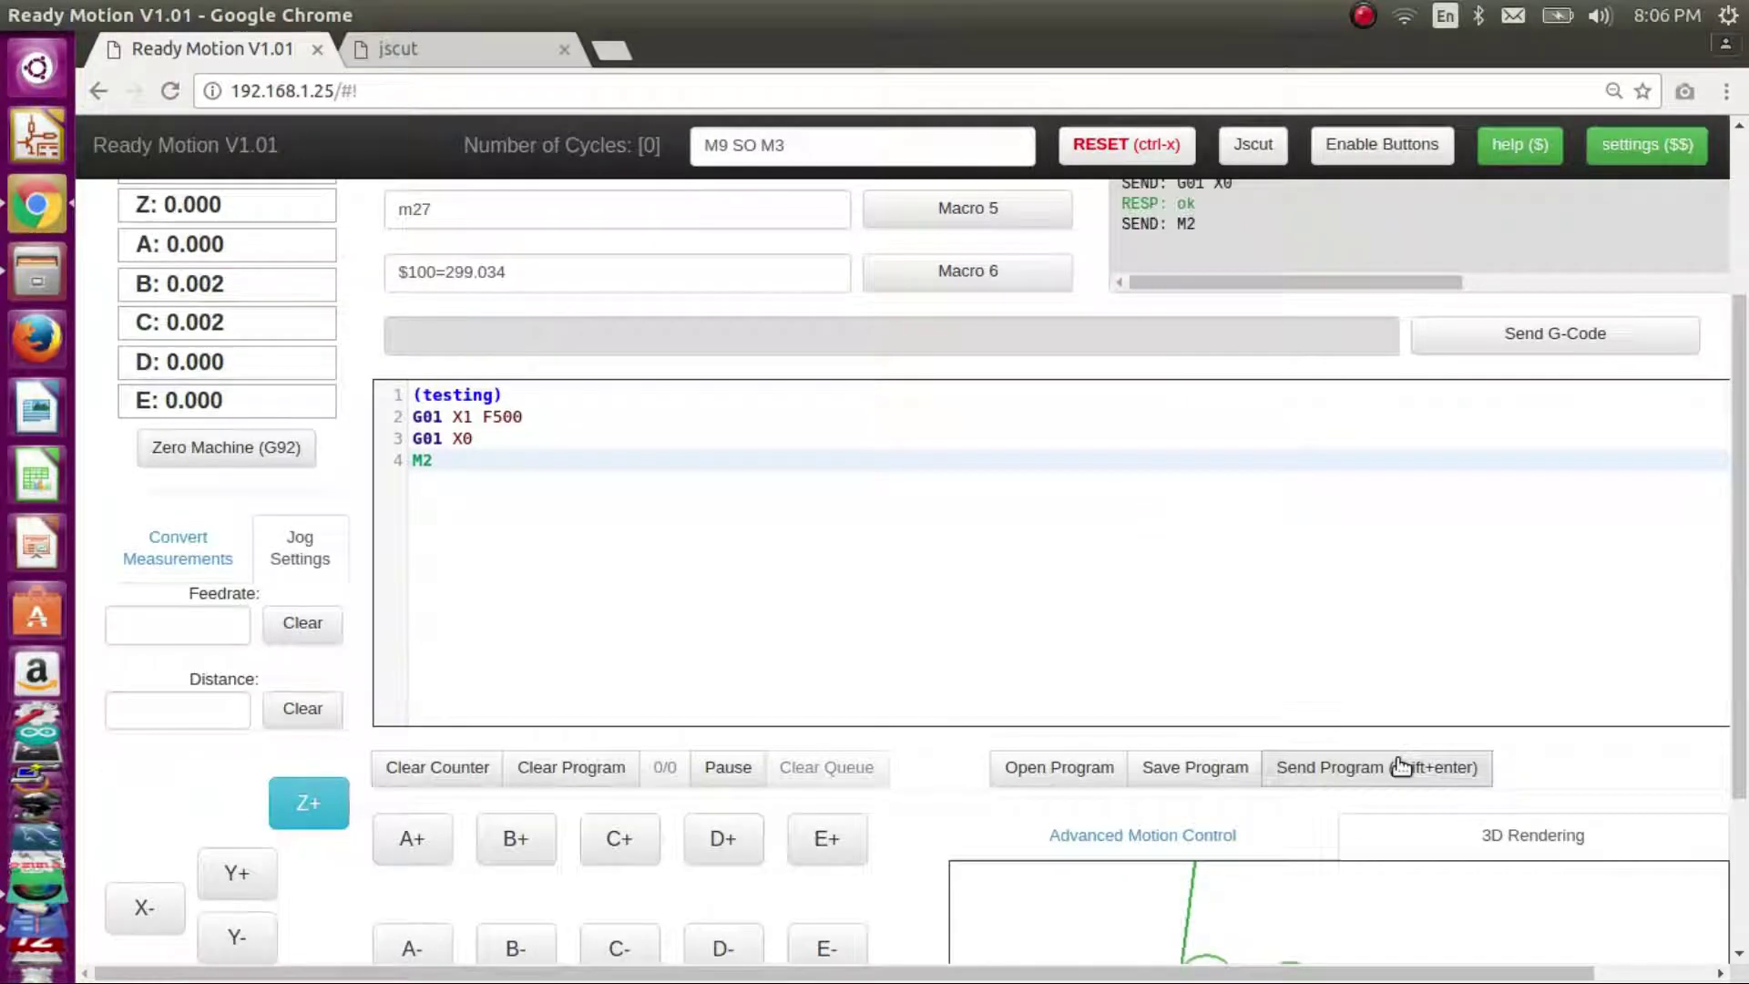
scroll(1297, 635, "up", 3)
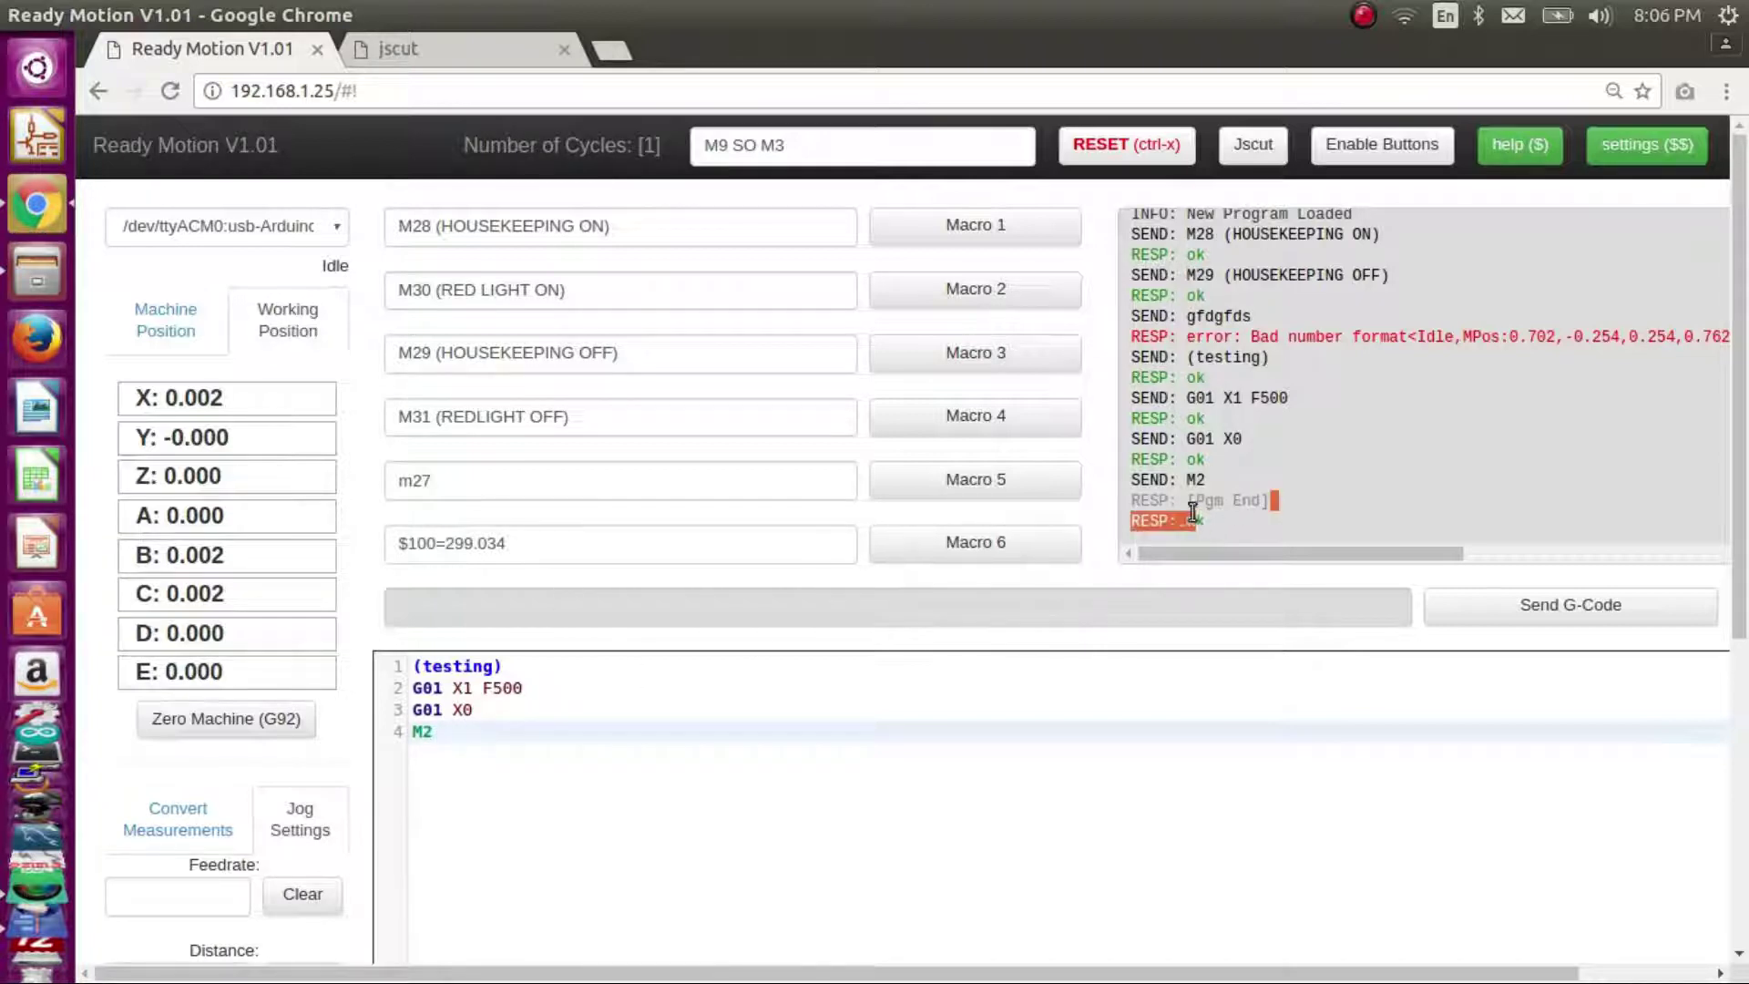
left_click_drag(1187, 500, 1271, 501)
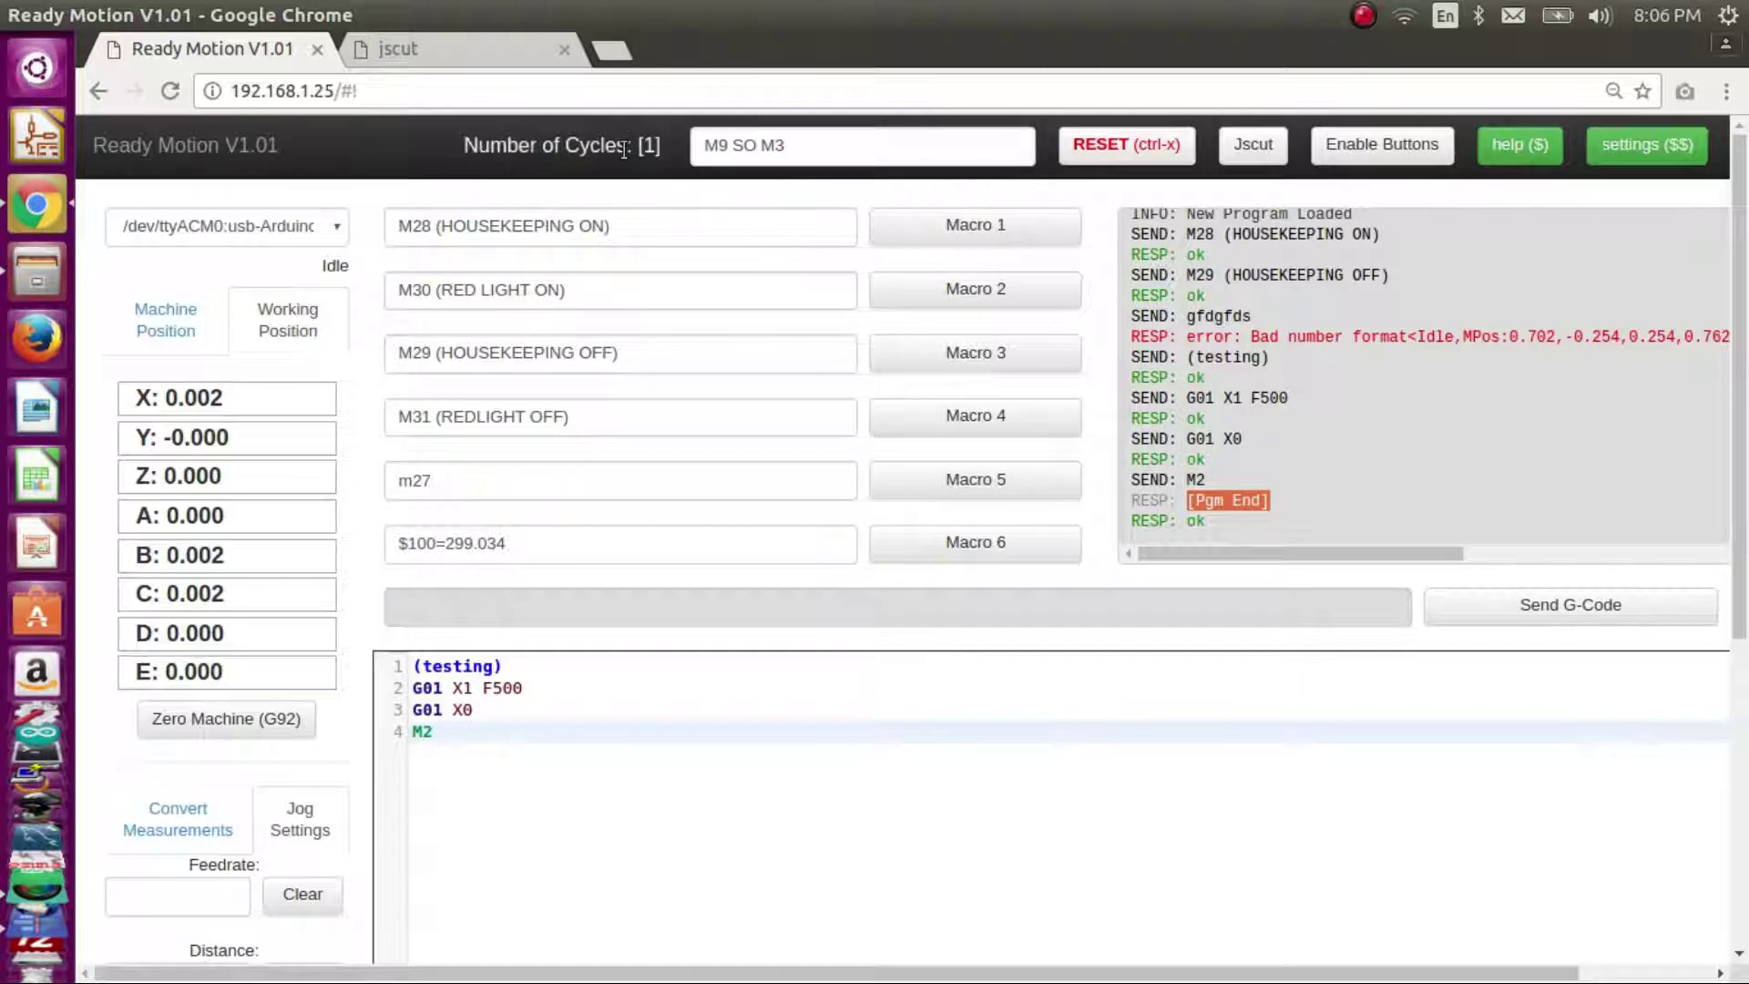
- Send the test program to the machine two more times to advance the cycle counter
scroll(1258, 831, "down", 4)
left_click(1426, 829)
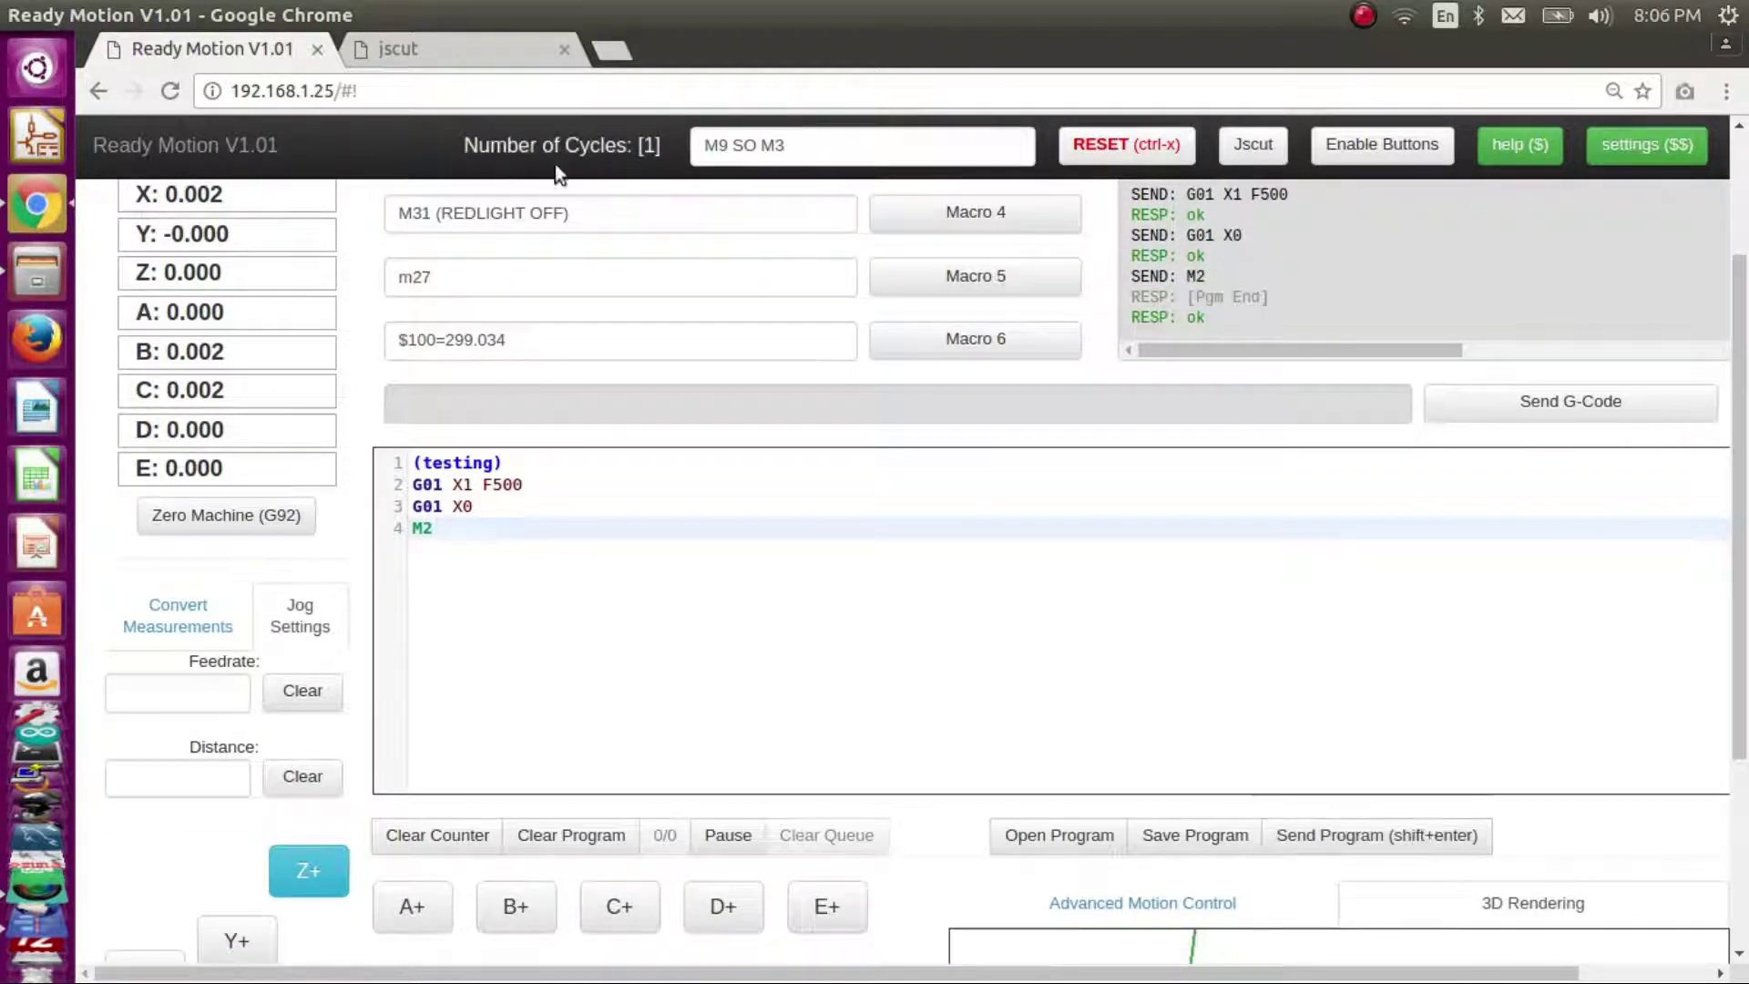
left_click(1363, 837)
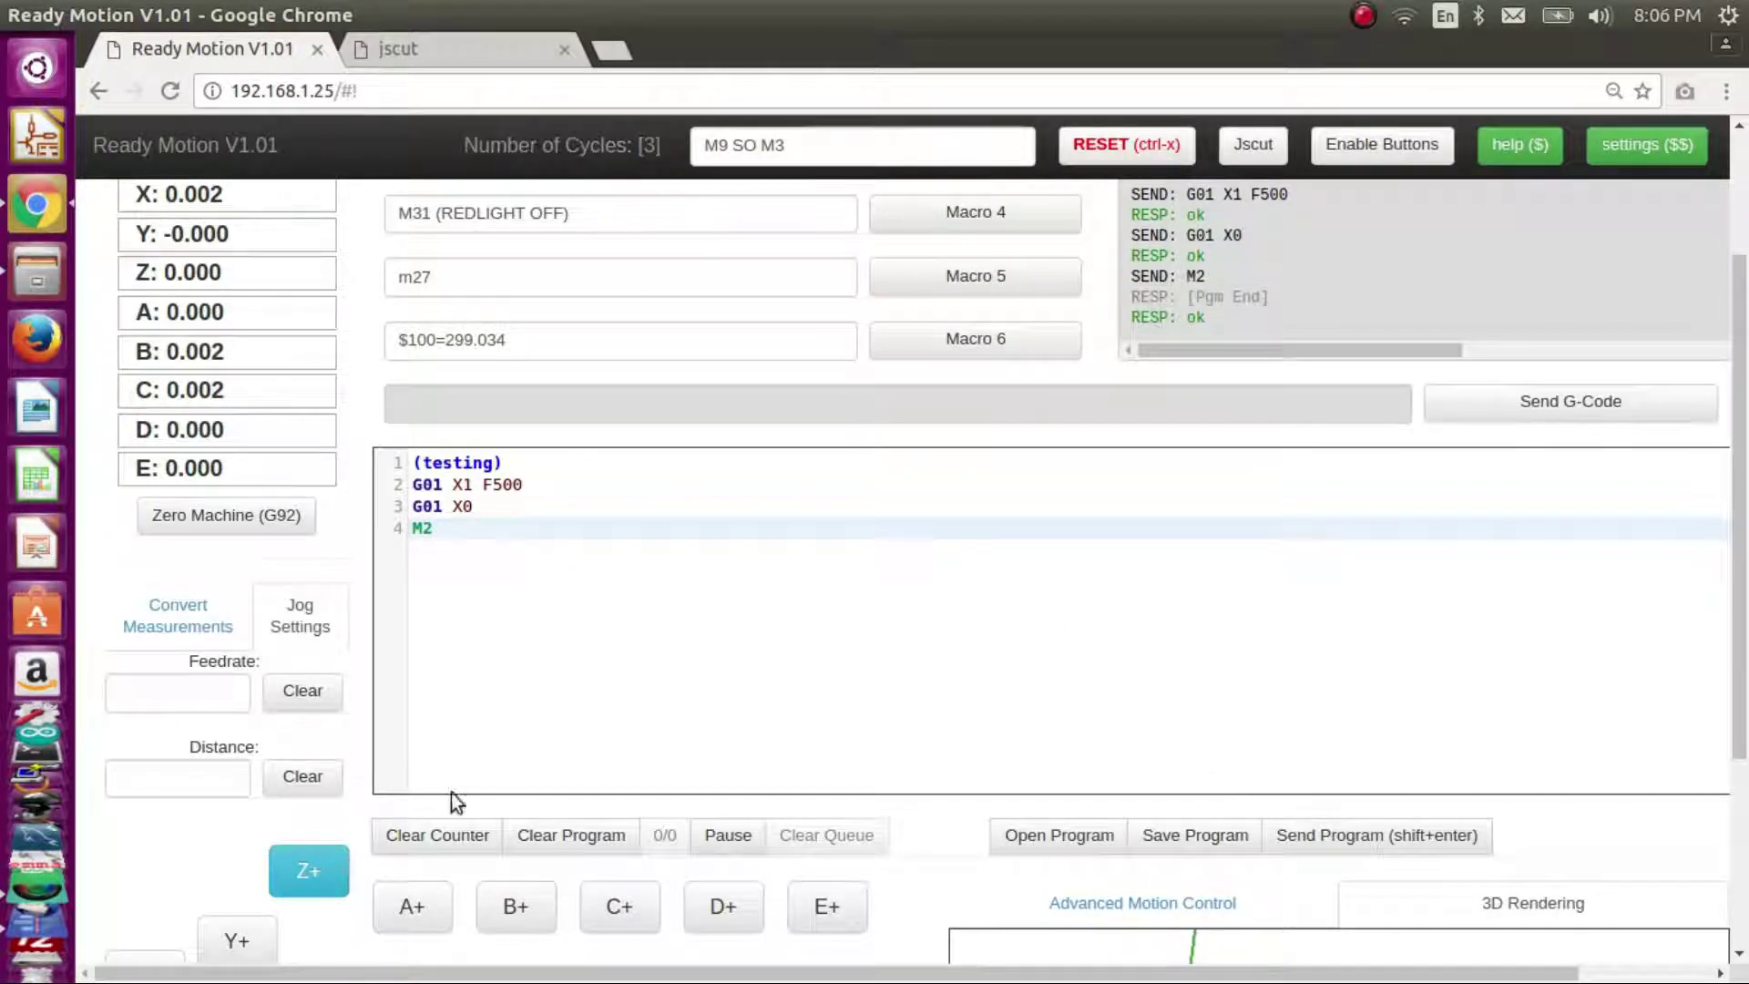
- Clear the cycle counter and send the test program to the machine again
left_click(458, 834)
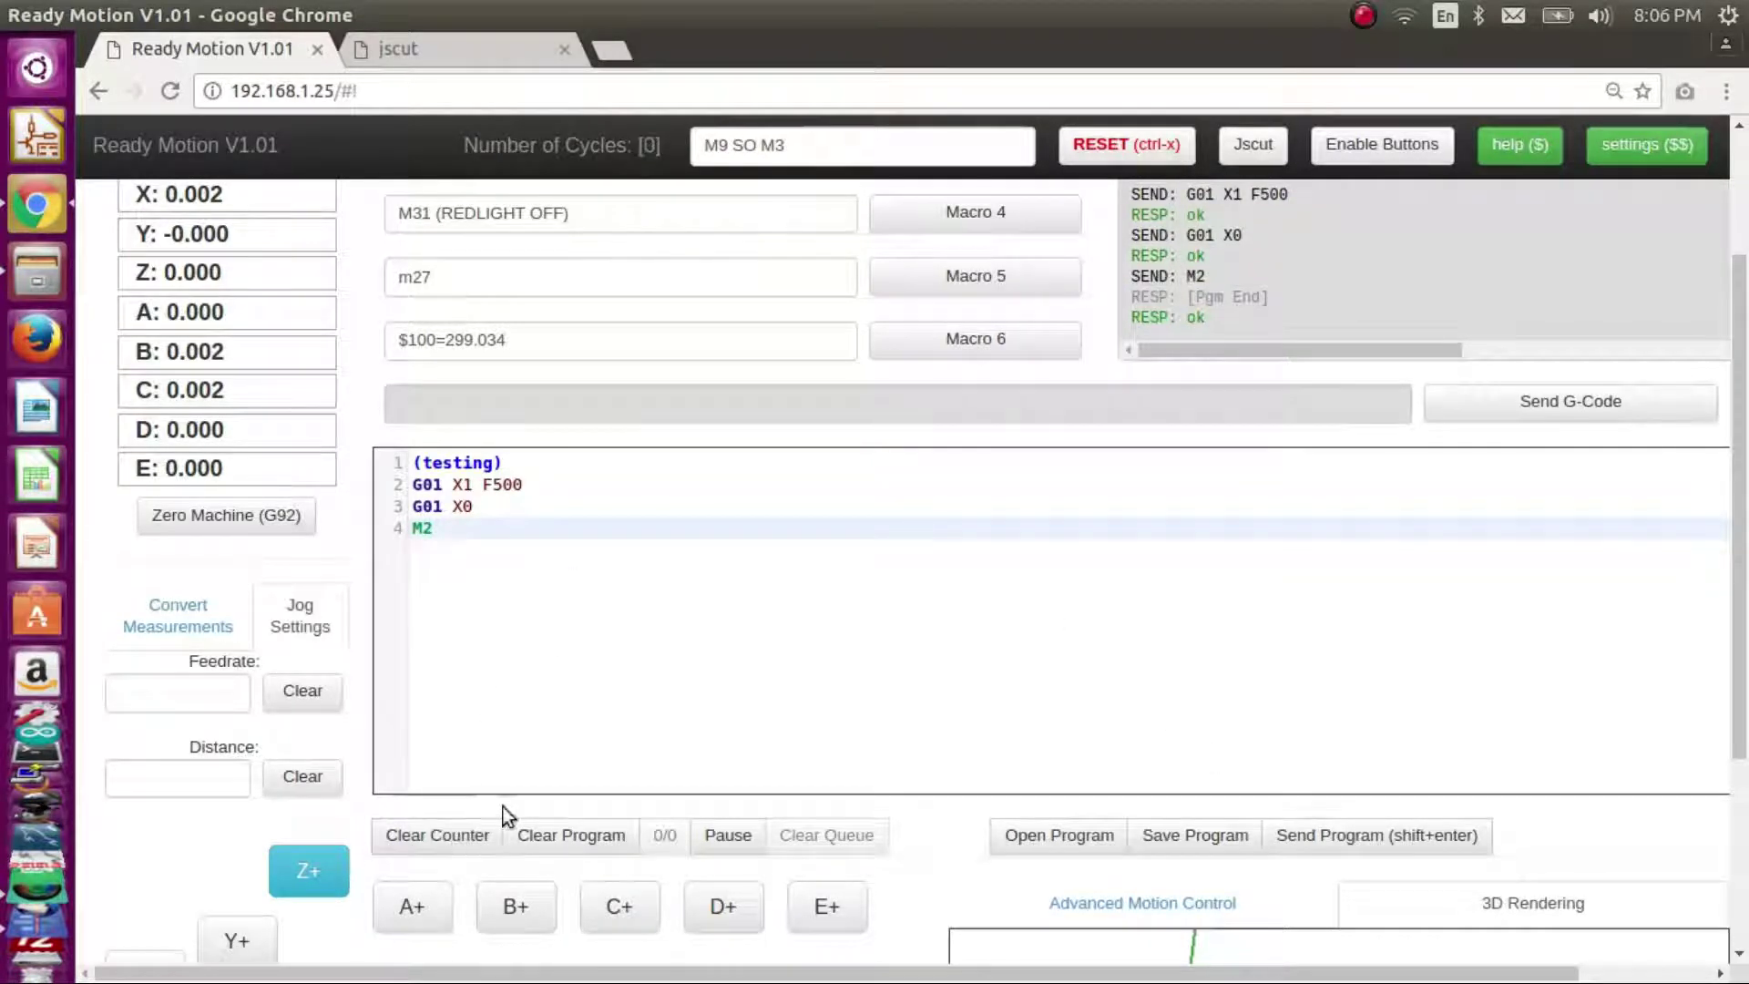
left_click(1391, 836)
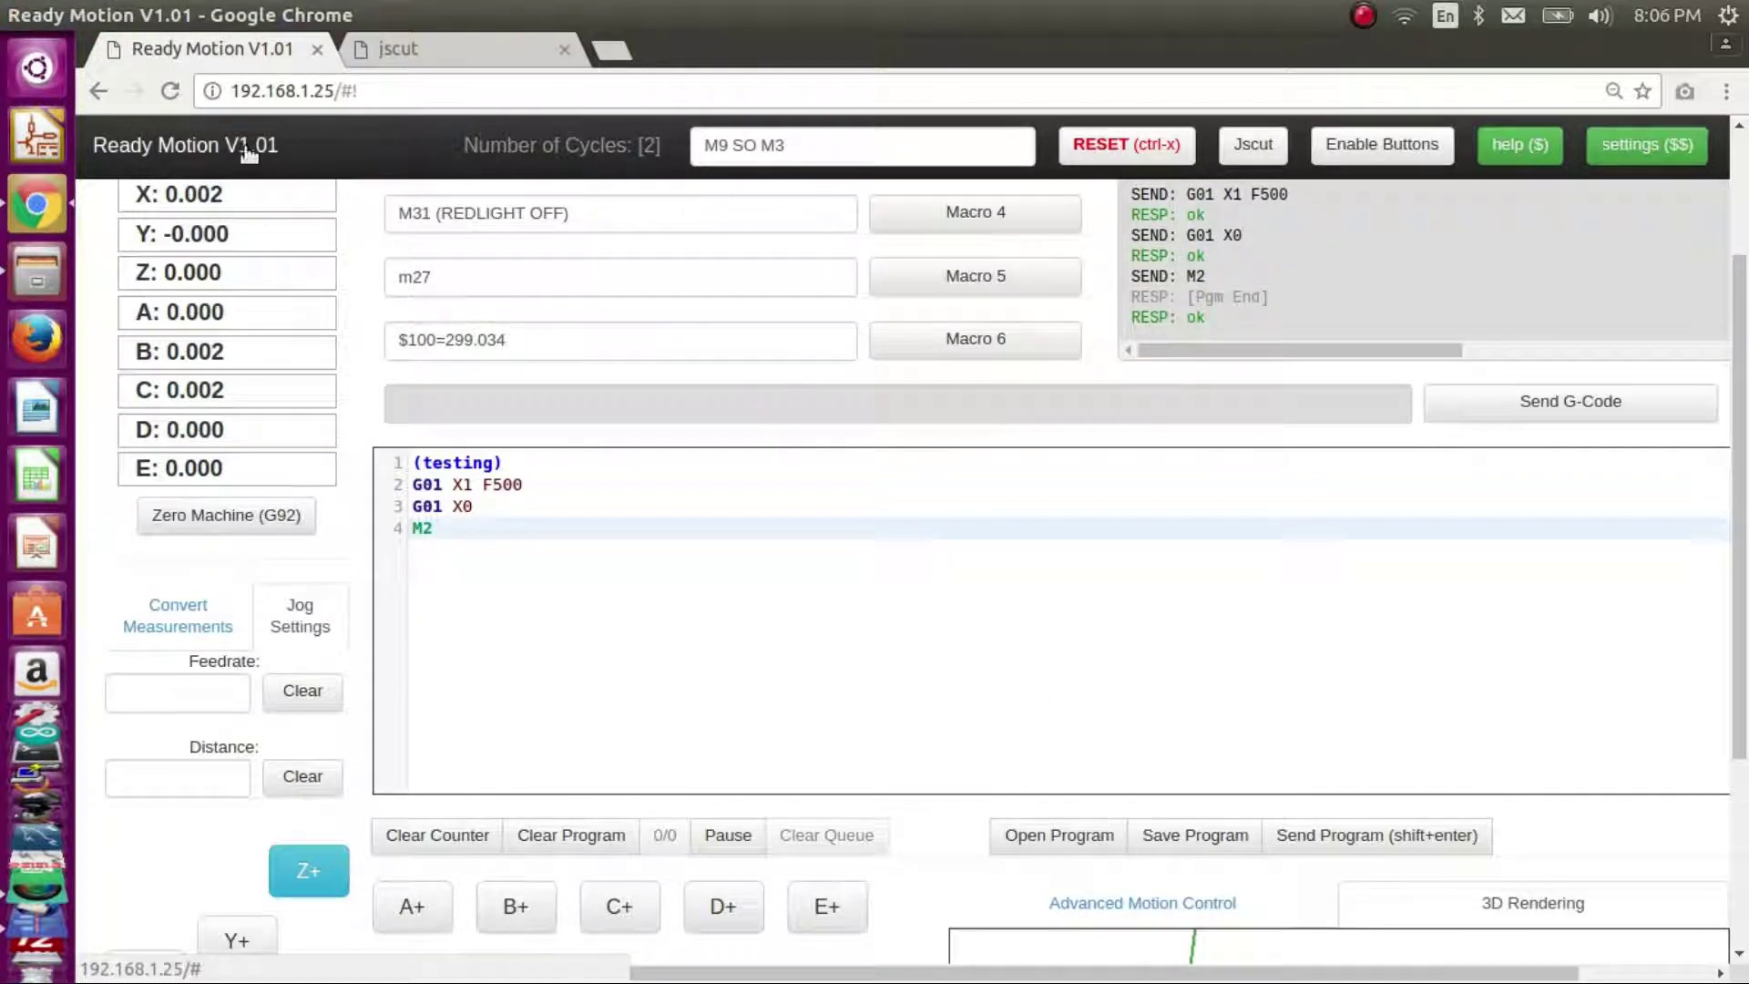
- Reload the page and check the cycle count and the X working position
left_click(170, 90)
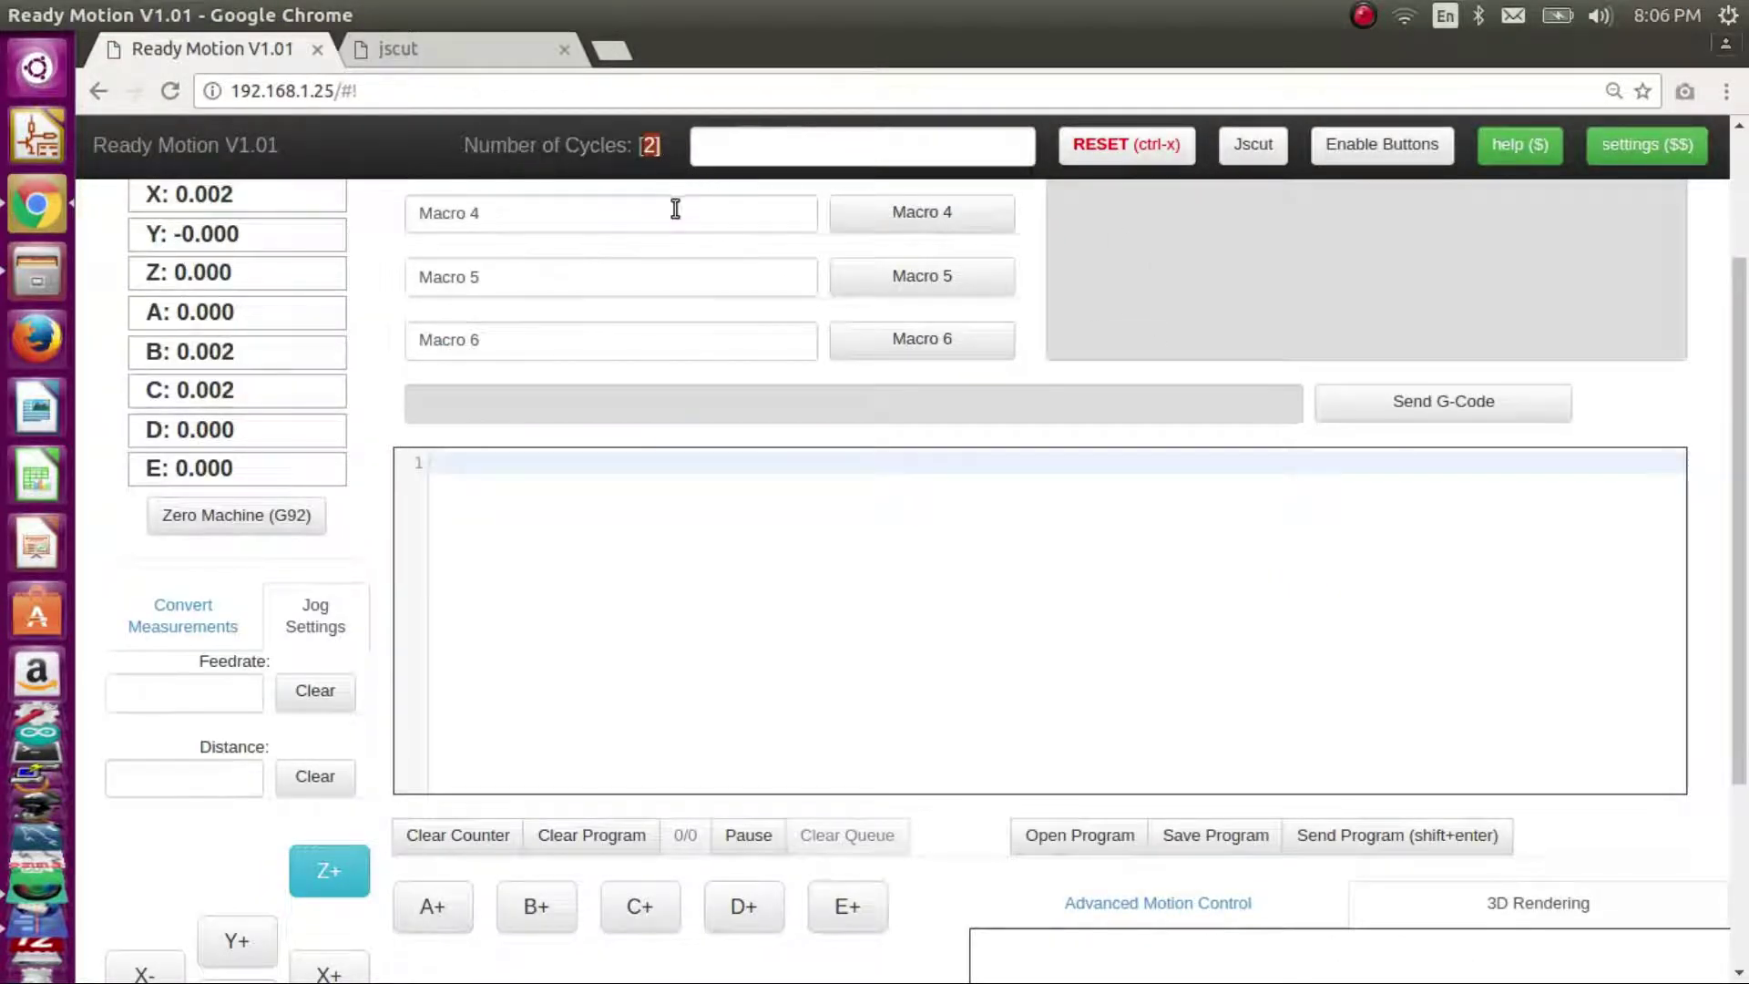
scroll(675, 210, "up", 3)
double_click(228, 330)
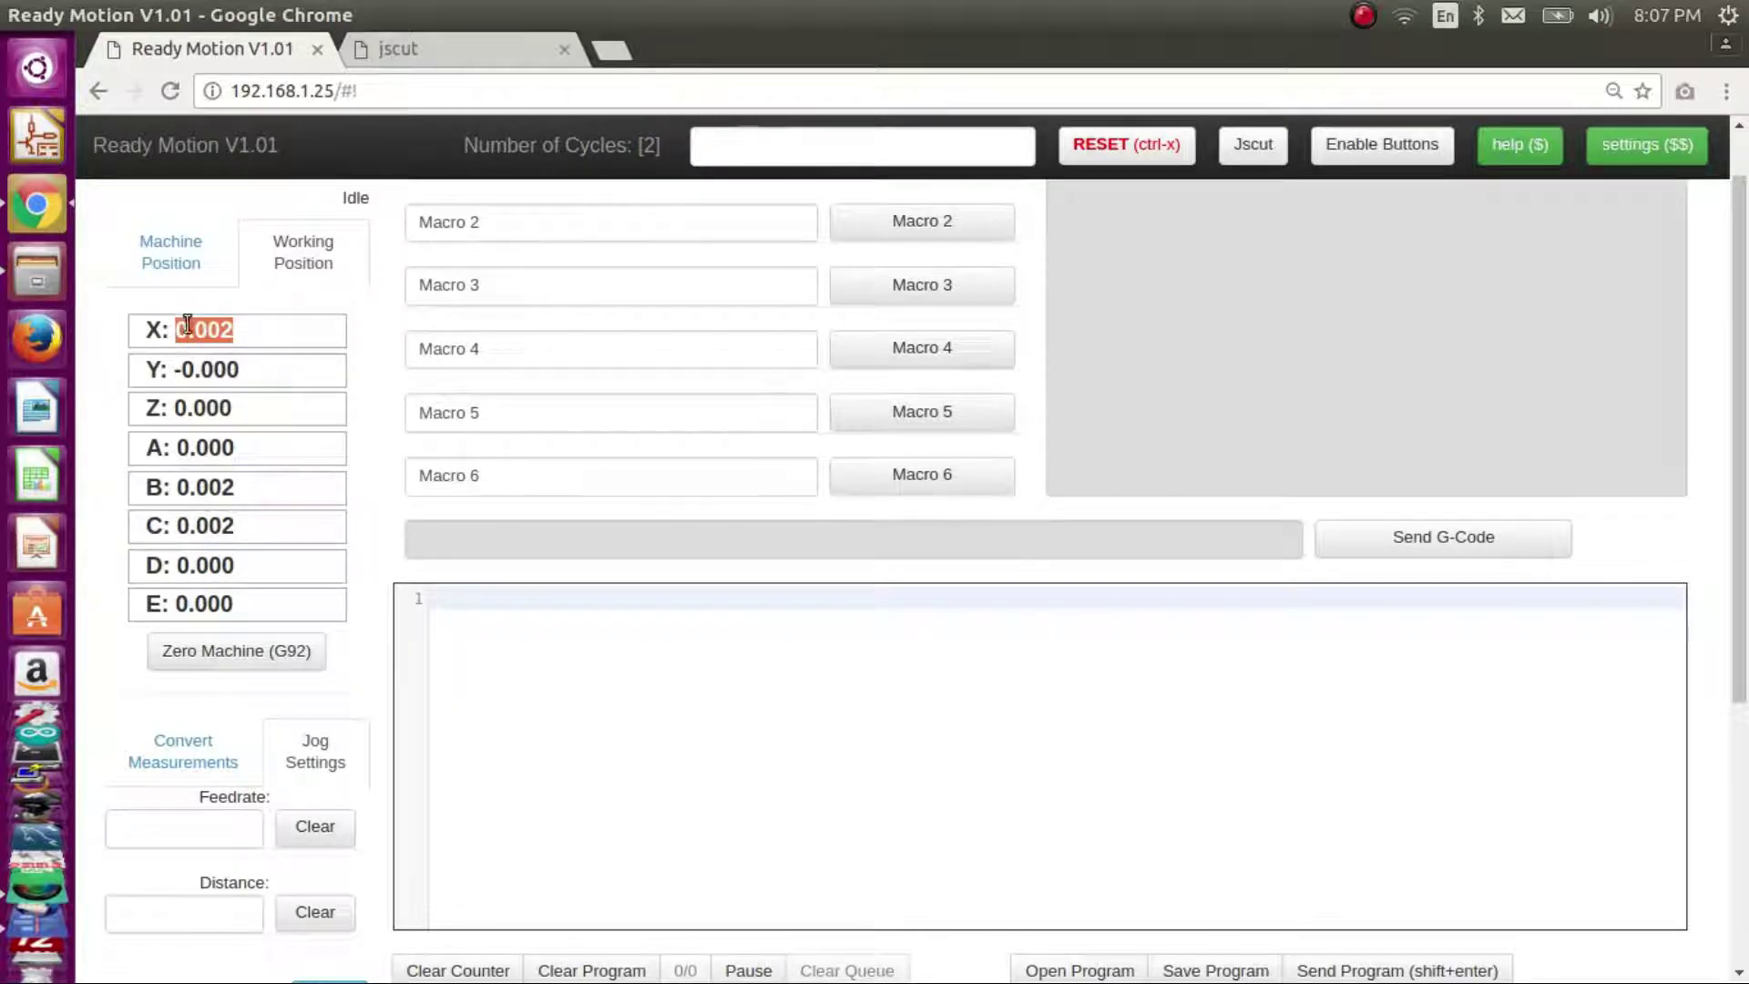
scroll(675, 291, "up", 2)
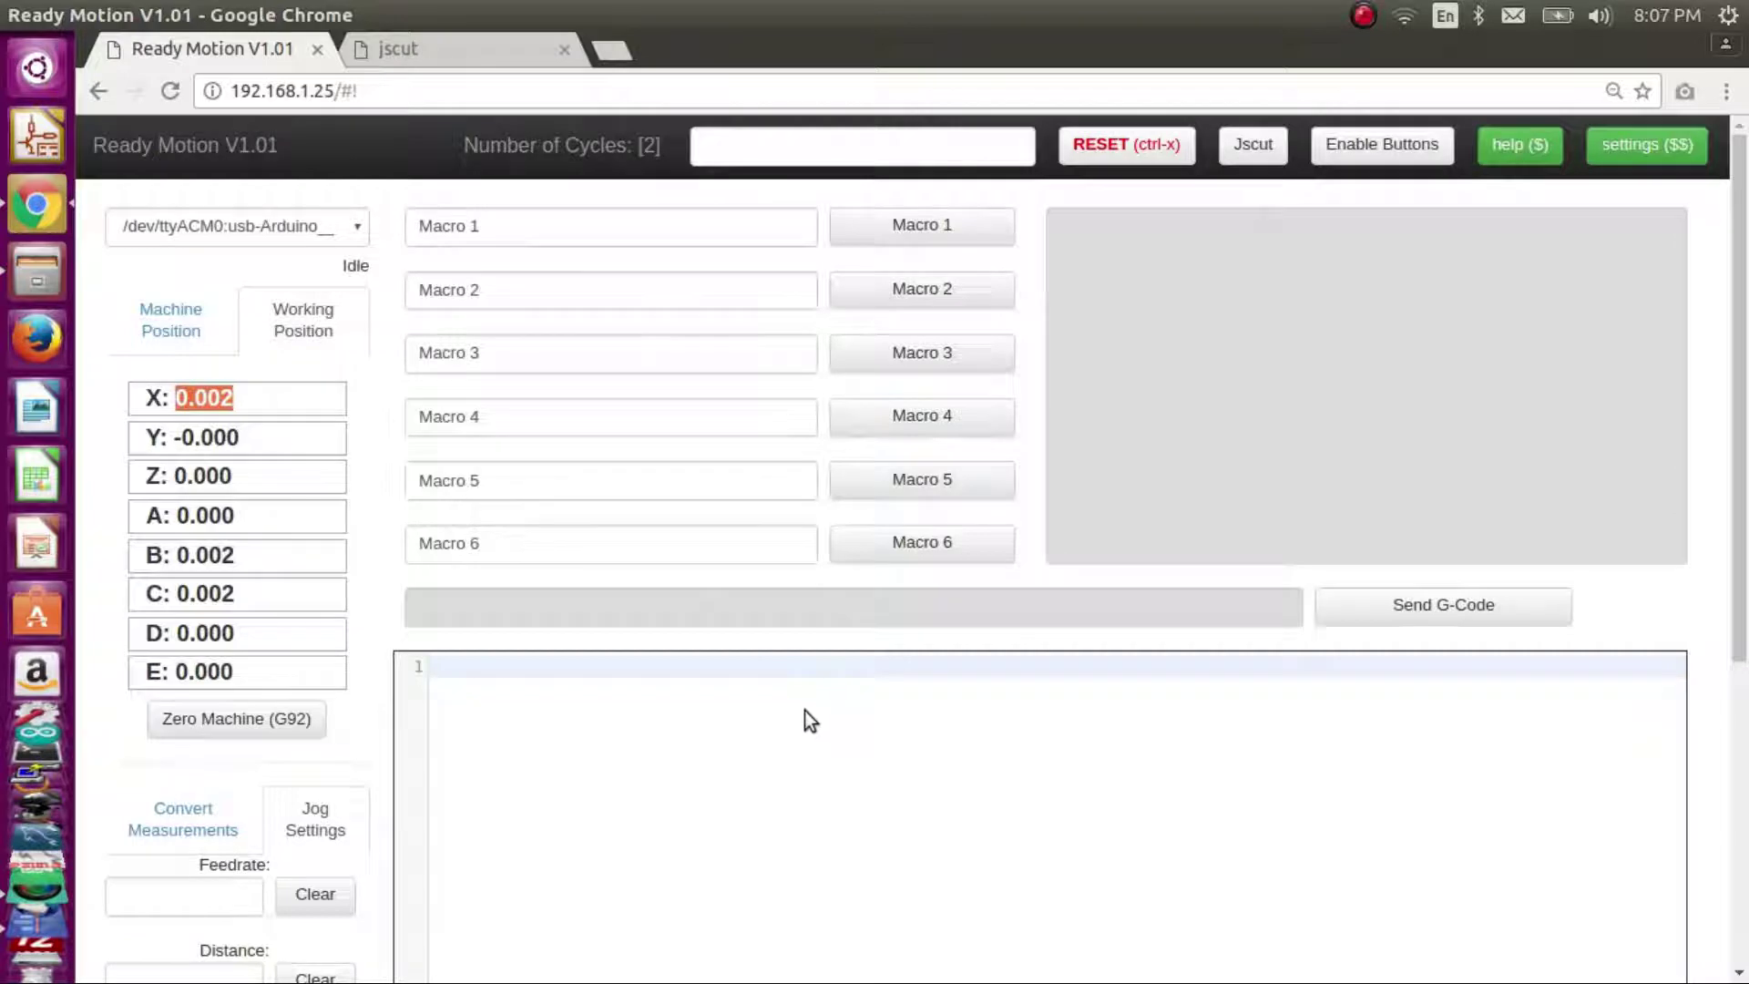
left_click(782, 747)
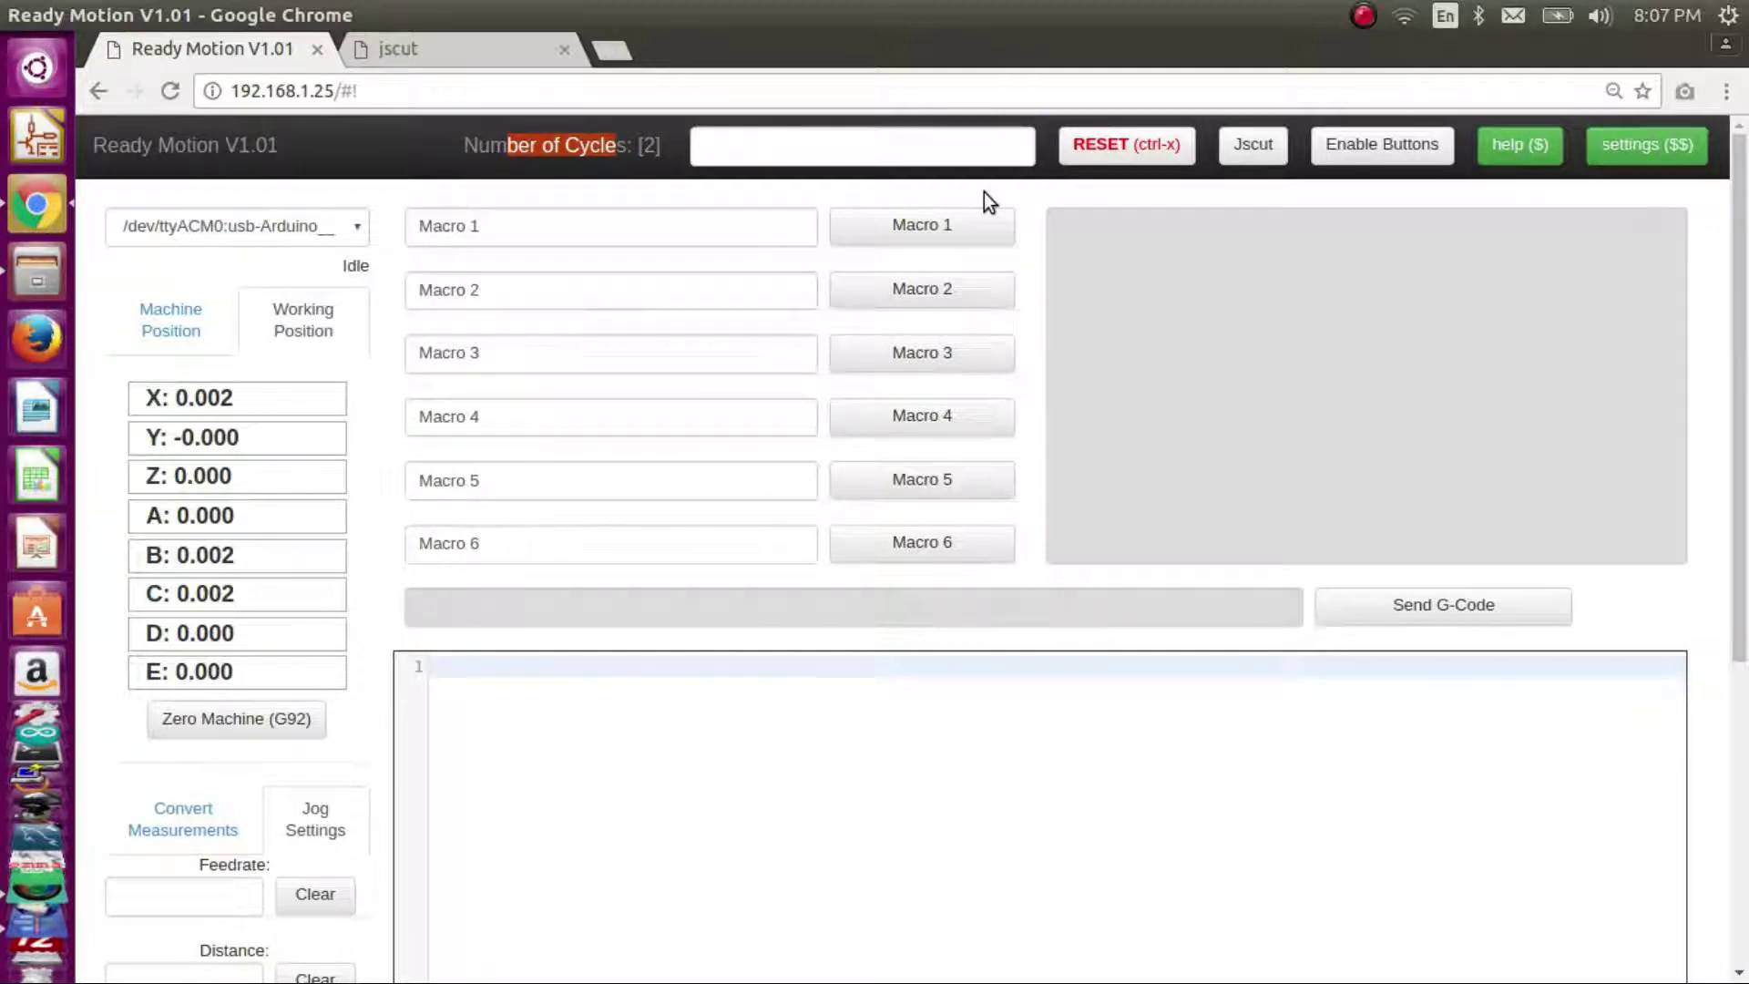
- Turn off all coolant and the laser/spindle with the advanced motion controls and check the sent codes in the console
left_click(915, 154)
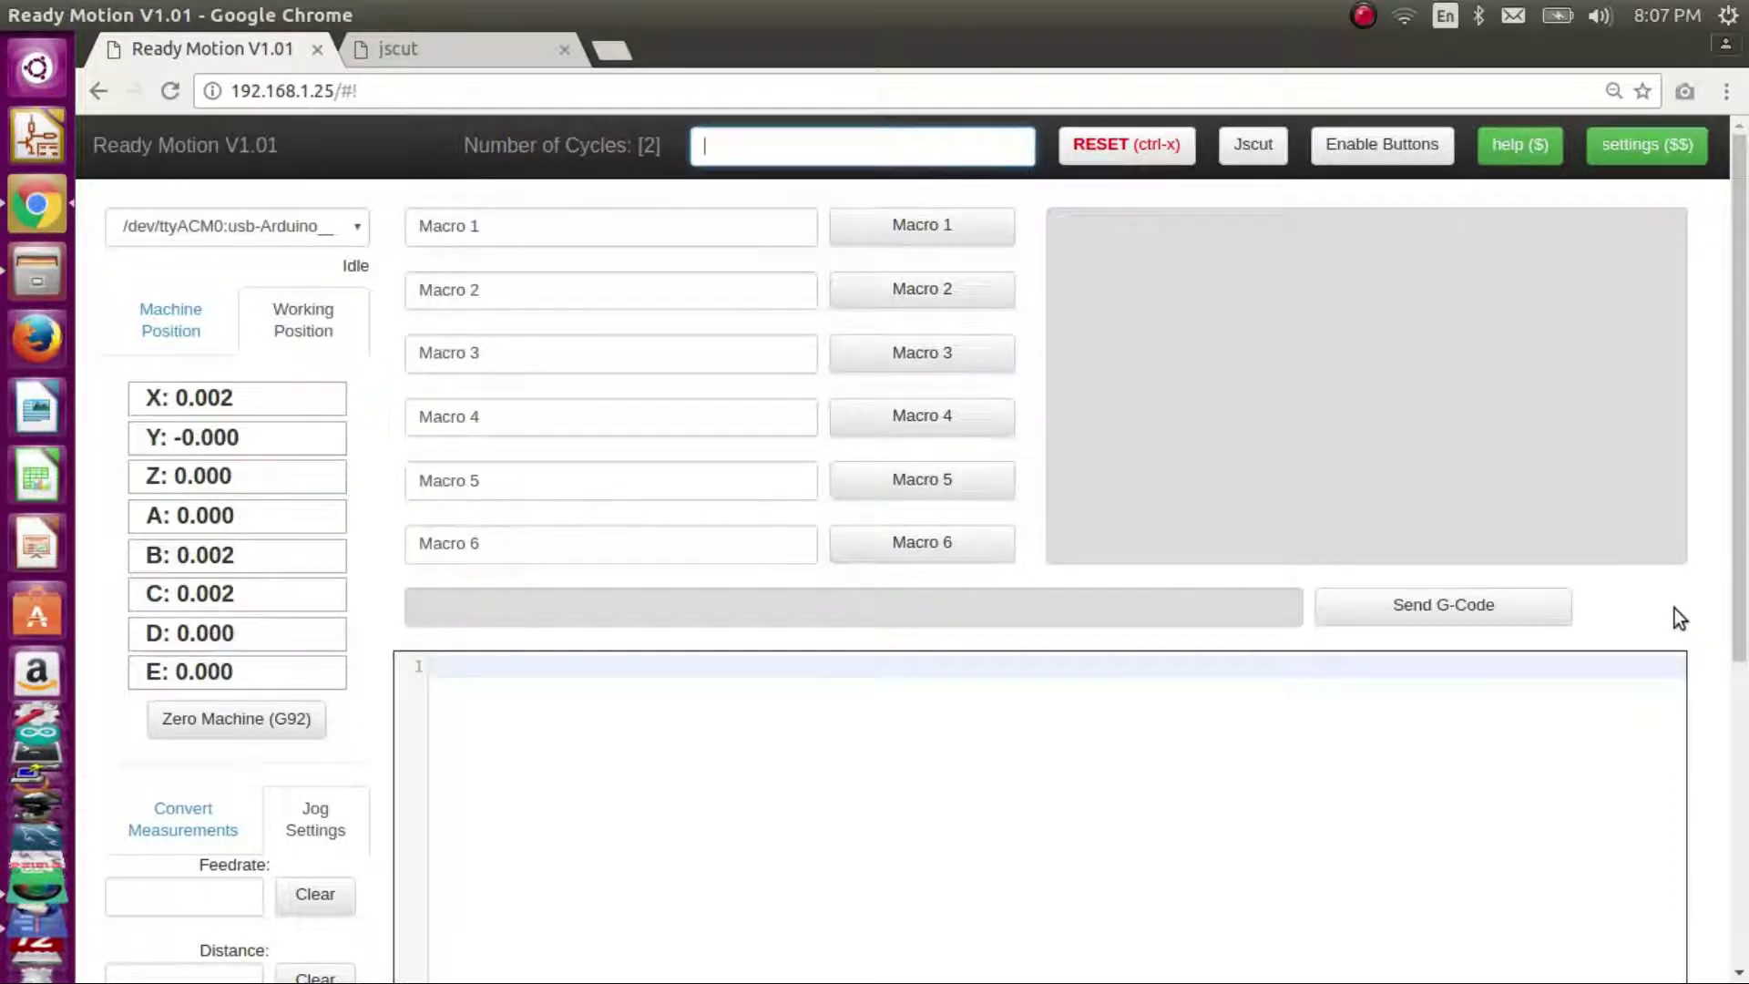
scroll(1680, 609, "down", 5)
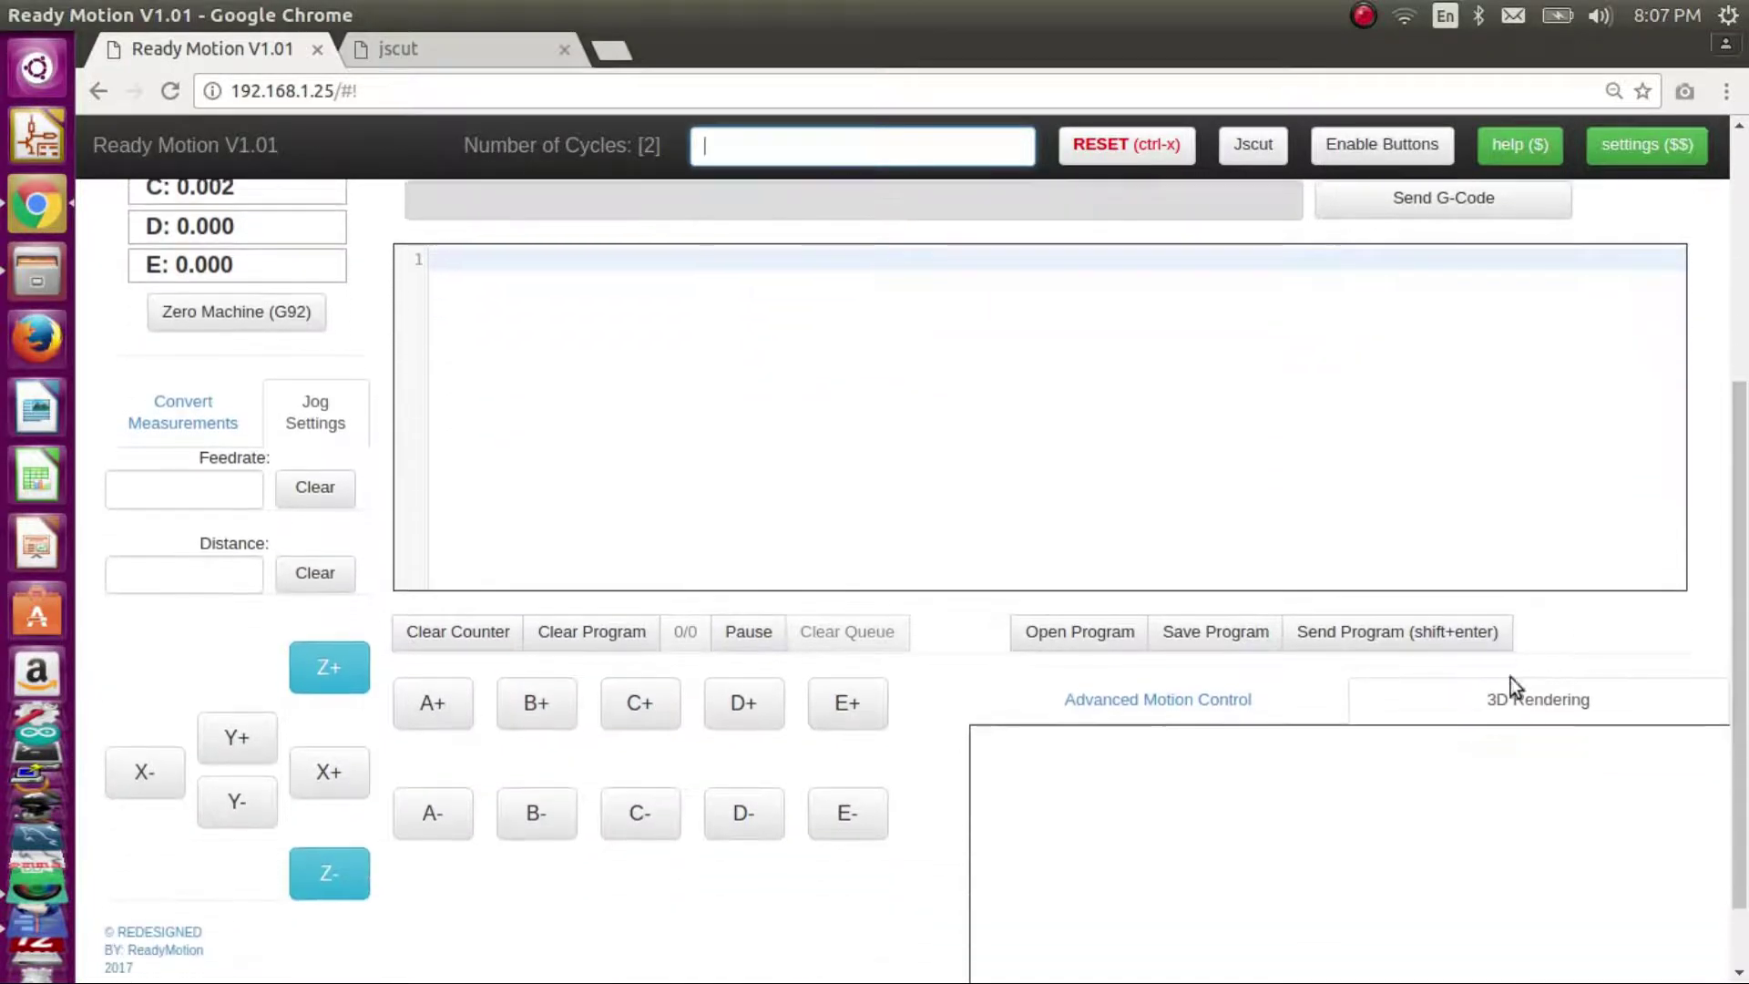
left_click(1123, 719)
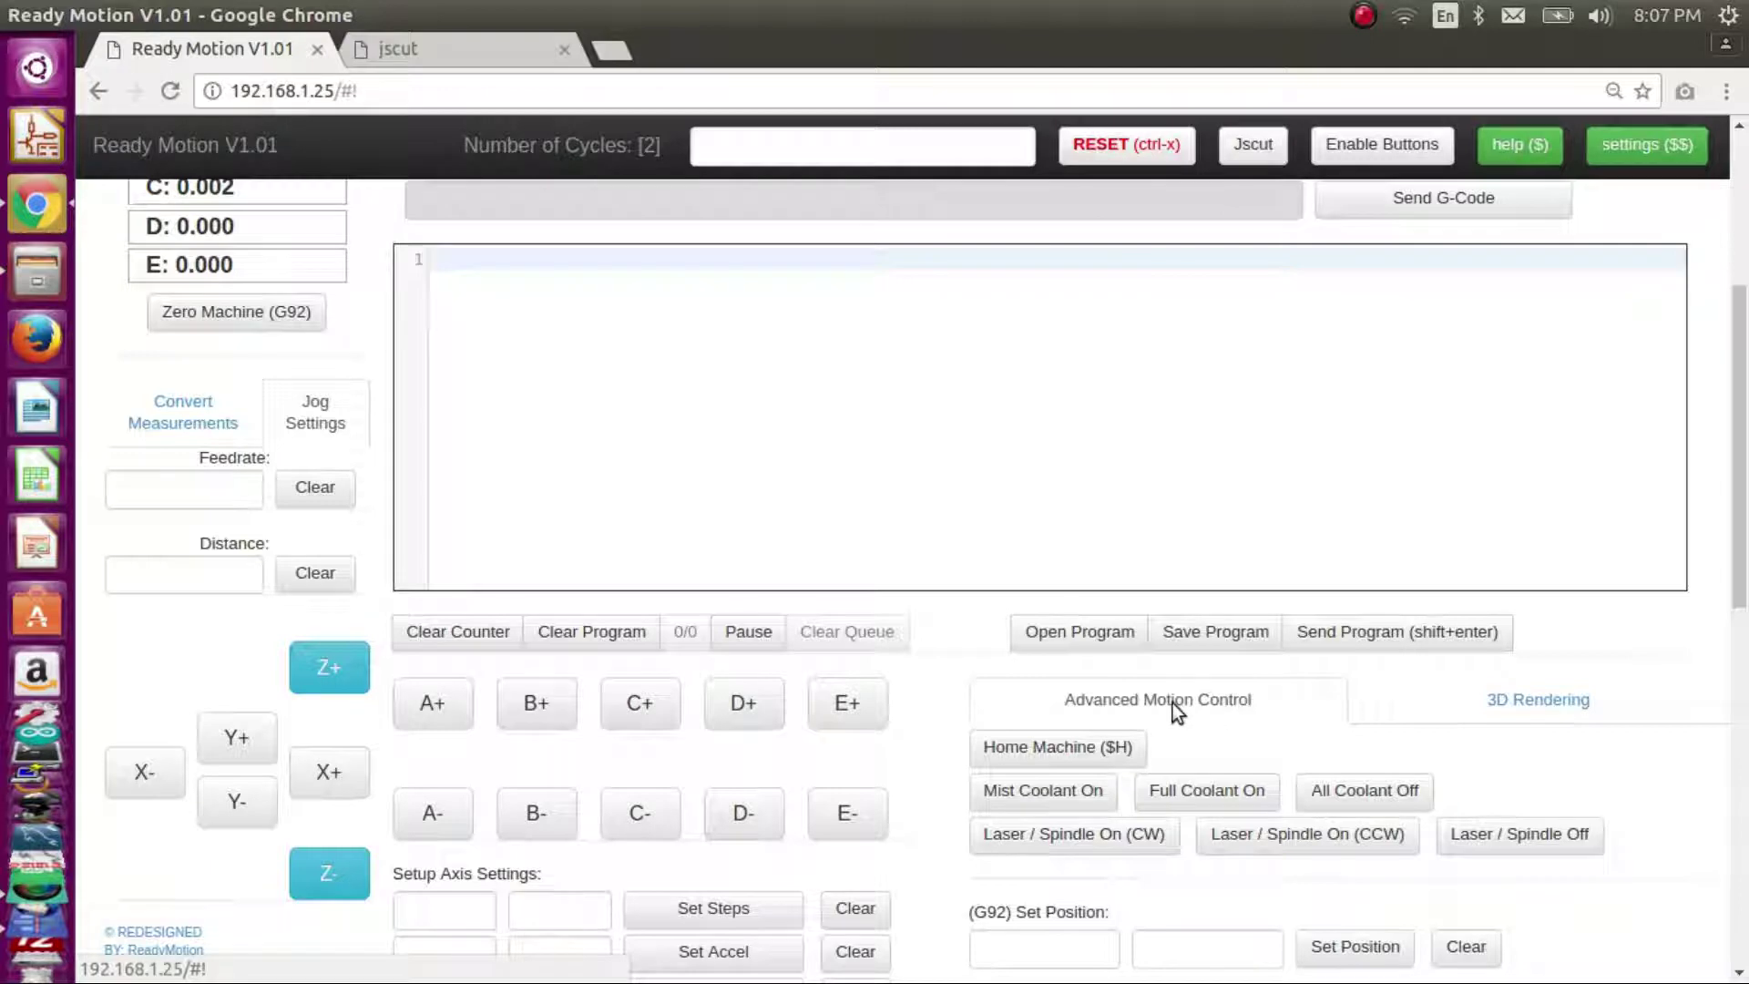
left_click(1363, 806)
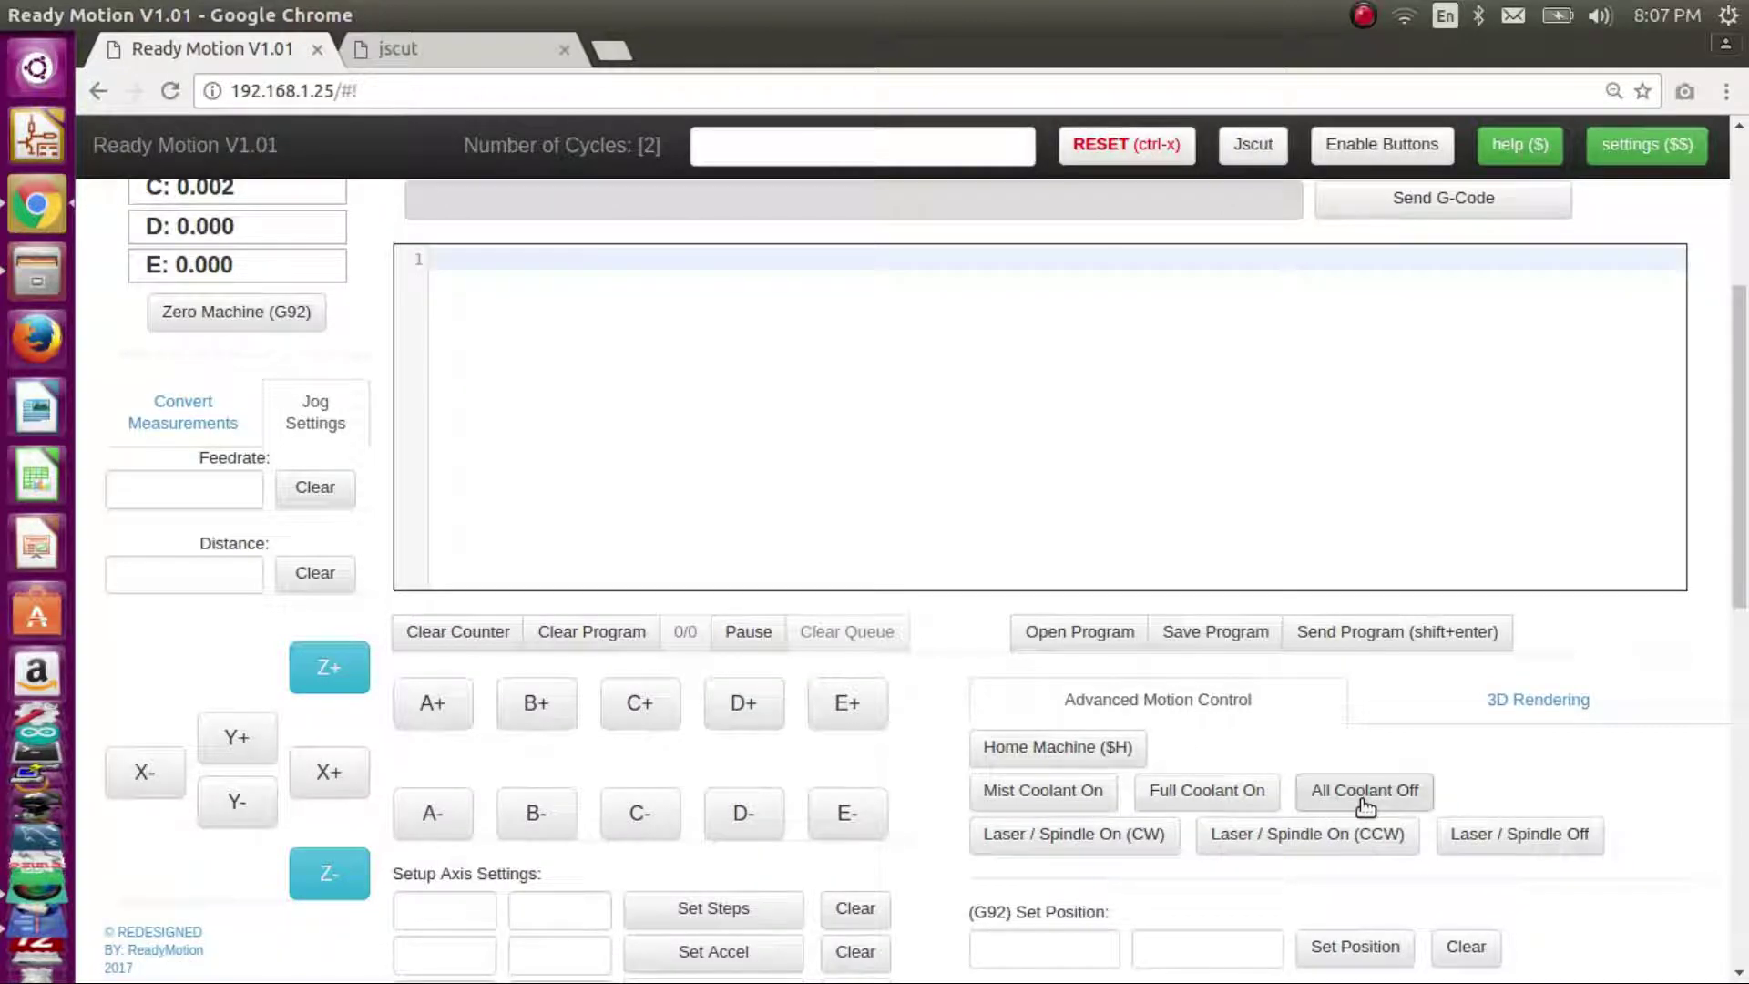
left_click(1512, 843)
scroll(1515, 769, "up", 5)
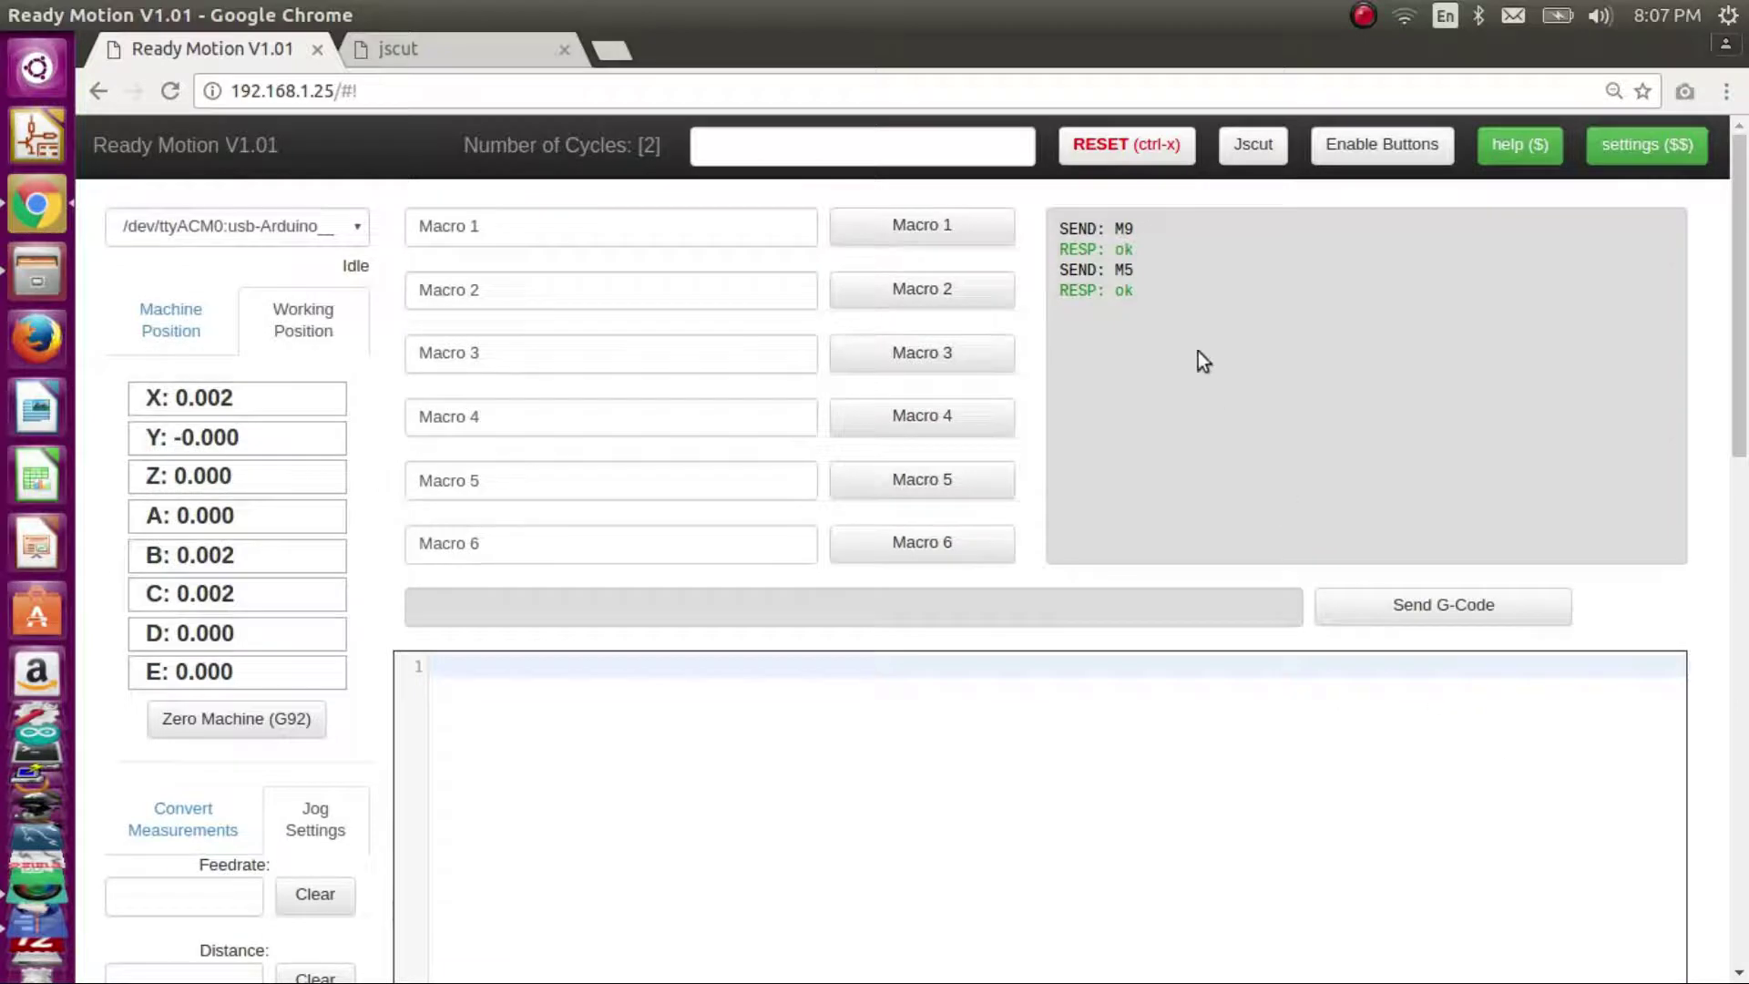
double_click(1124, 228)
- Enter M9 M5 as the reset commands, run the reset and highlight the sent line in the console
left_click(924, 137)
type("M9 M5")
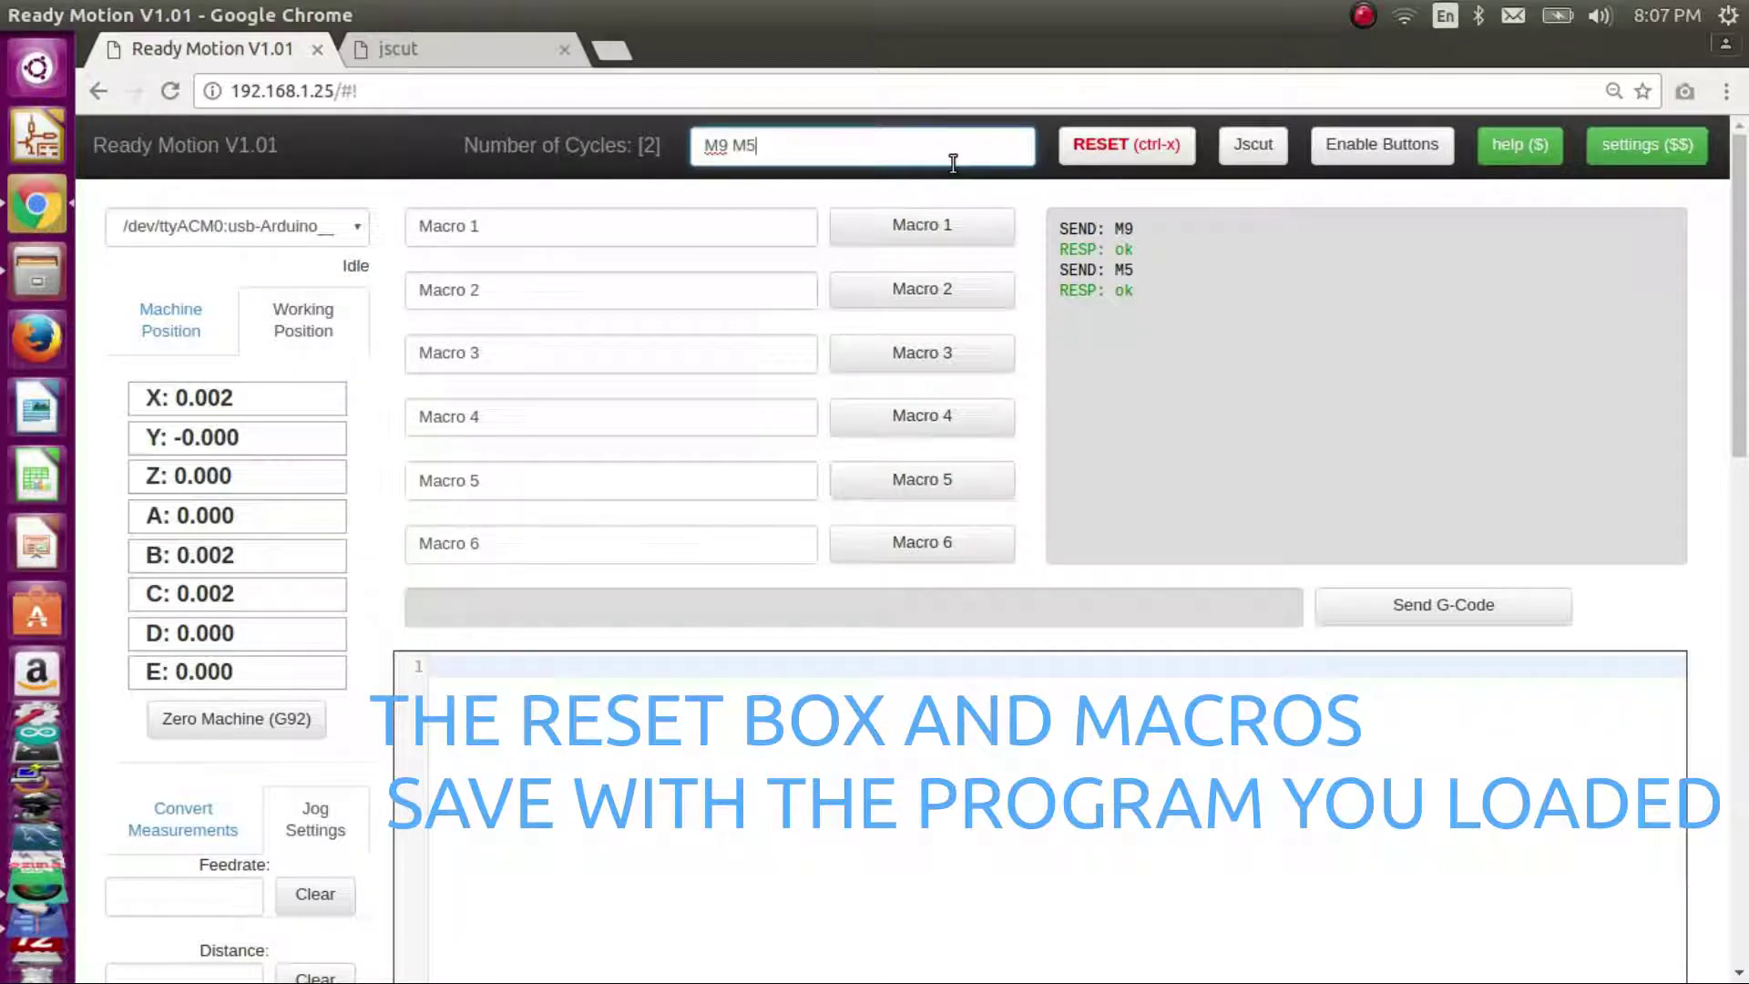
left_click(1138, 149)
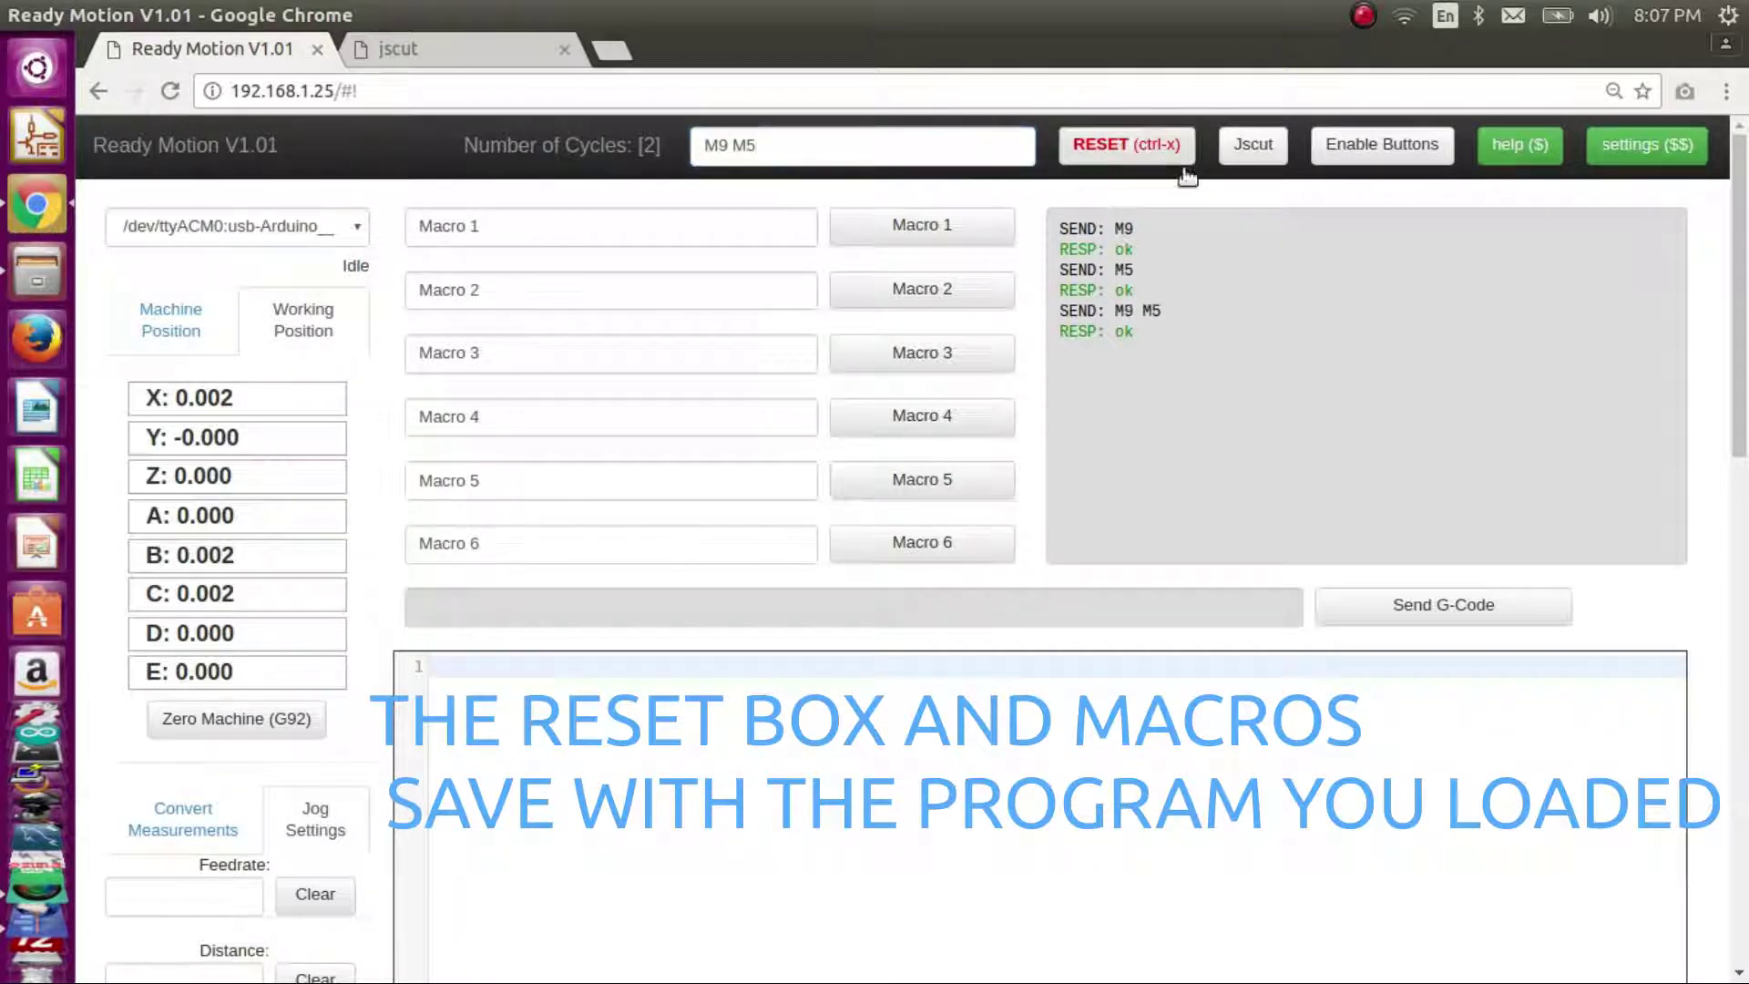
left_click_drag(1126, 311, 1164, 311)
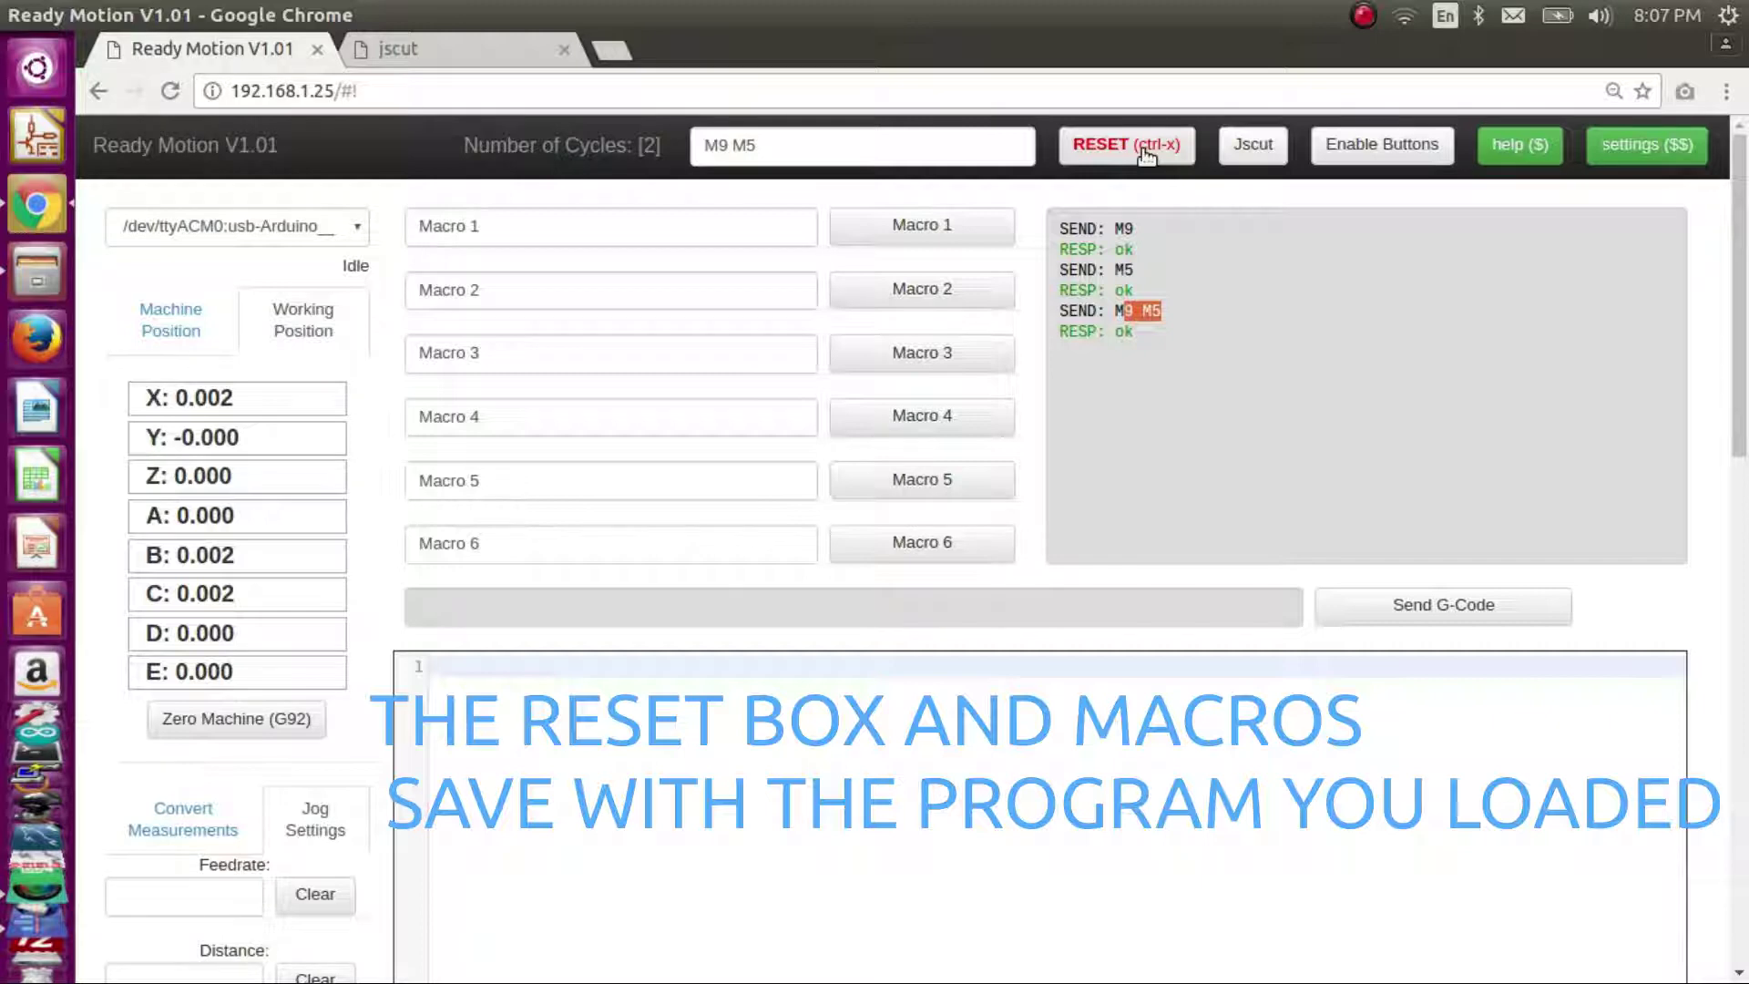
- Append X10 F100 to the reset commands, run the reset and check the X working position
left_click(795, 158)
type("X10")
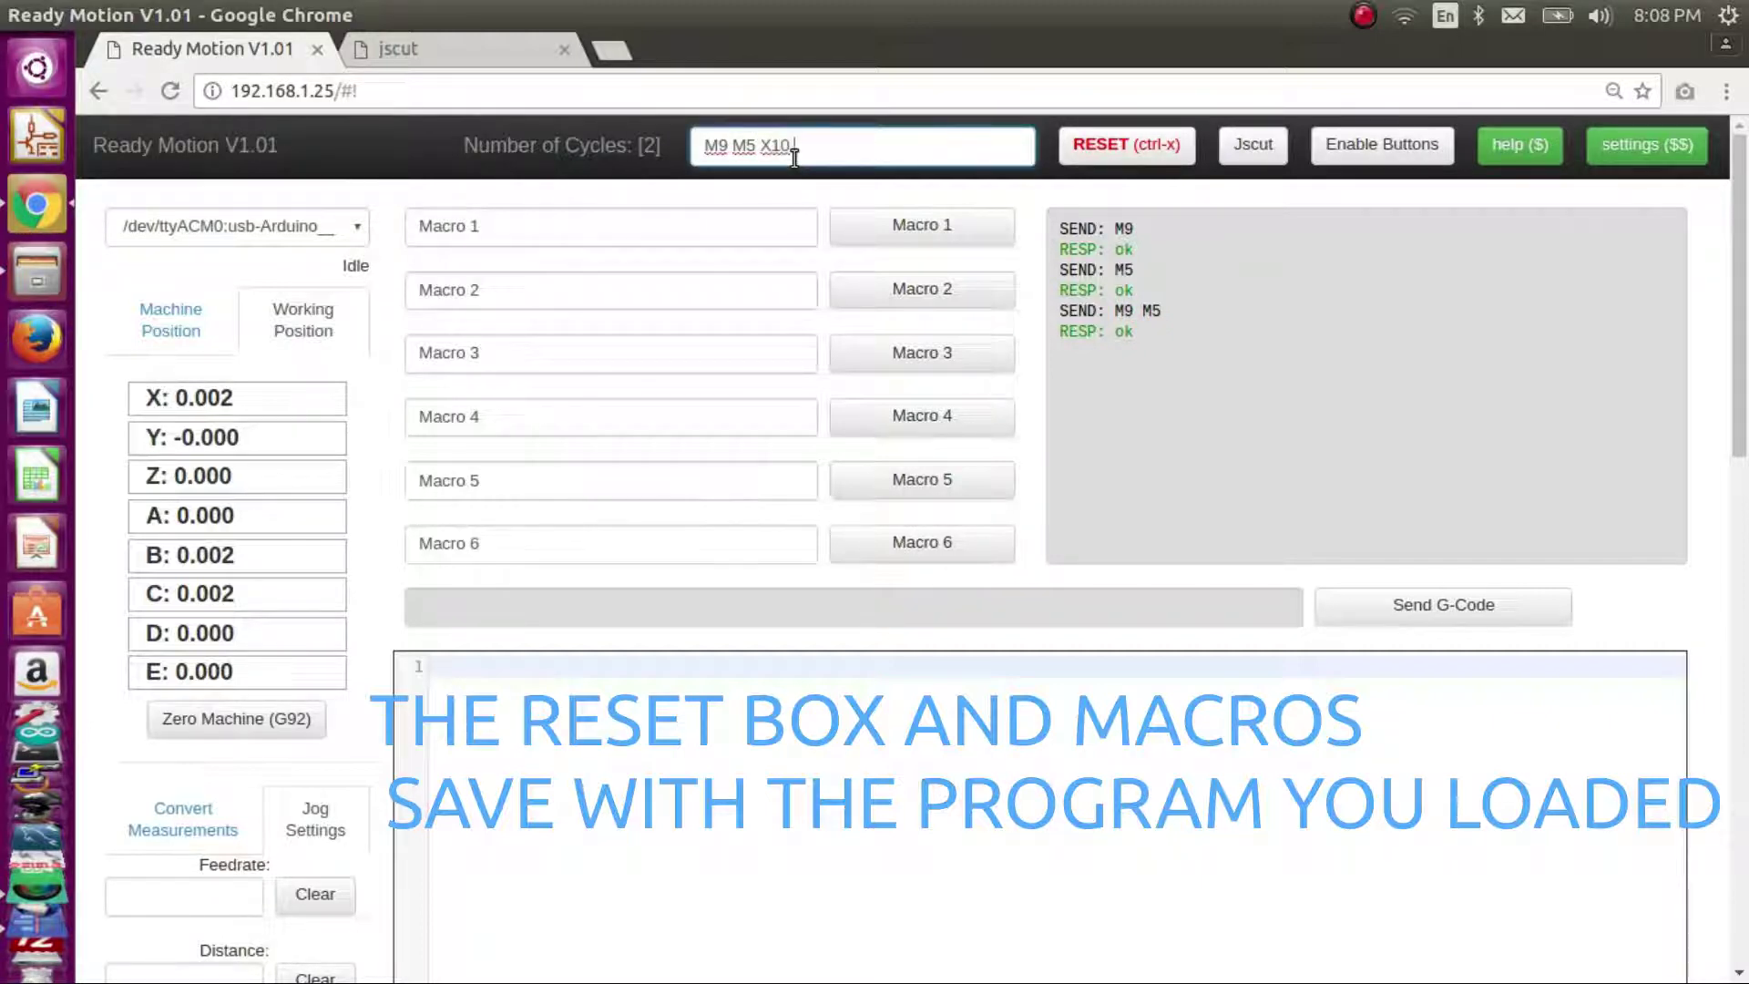
type(" F100")
left_click(1113, 150)
left_click_drag(1250, 351, 1169, 350)
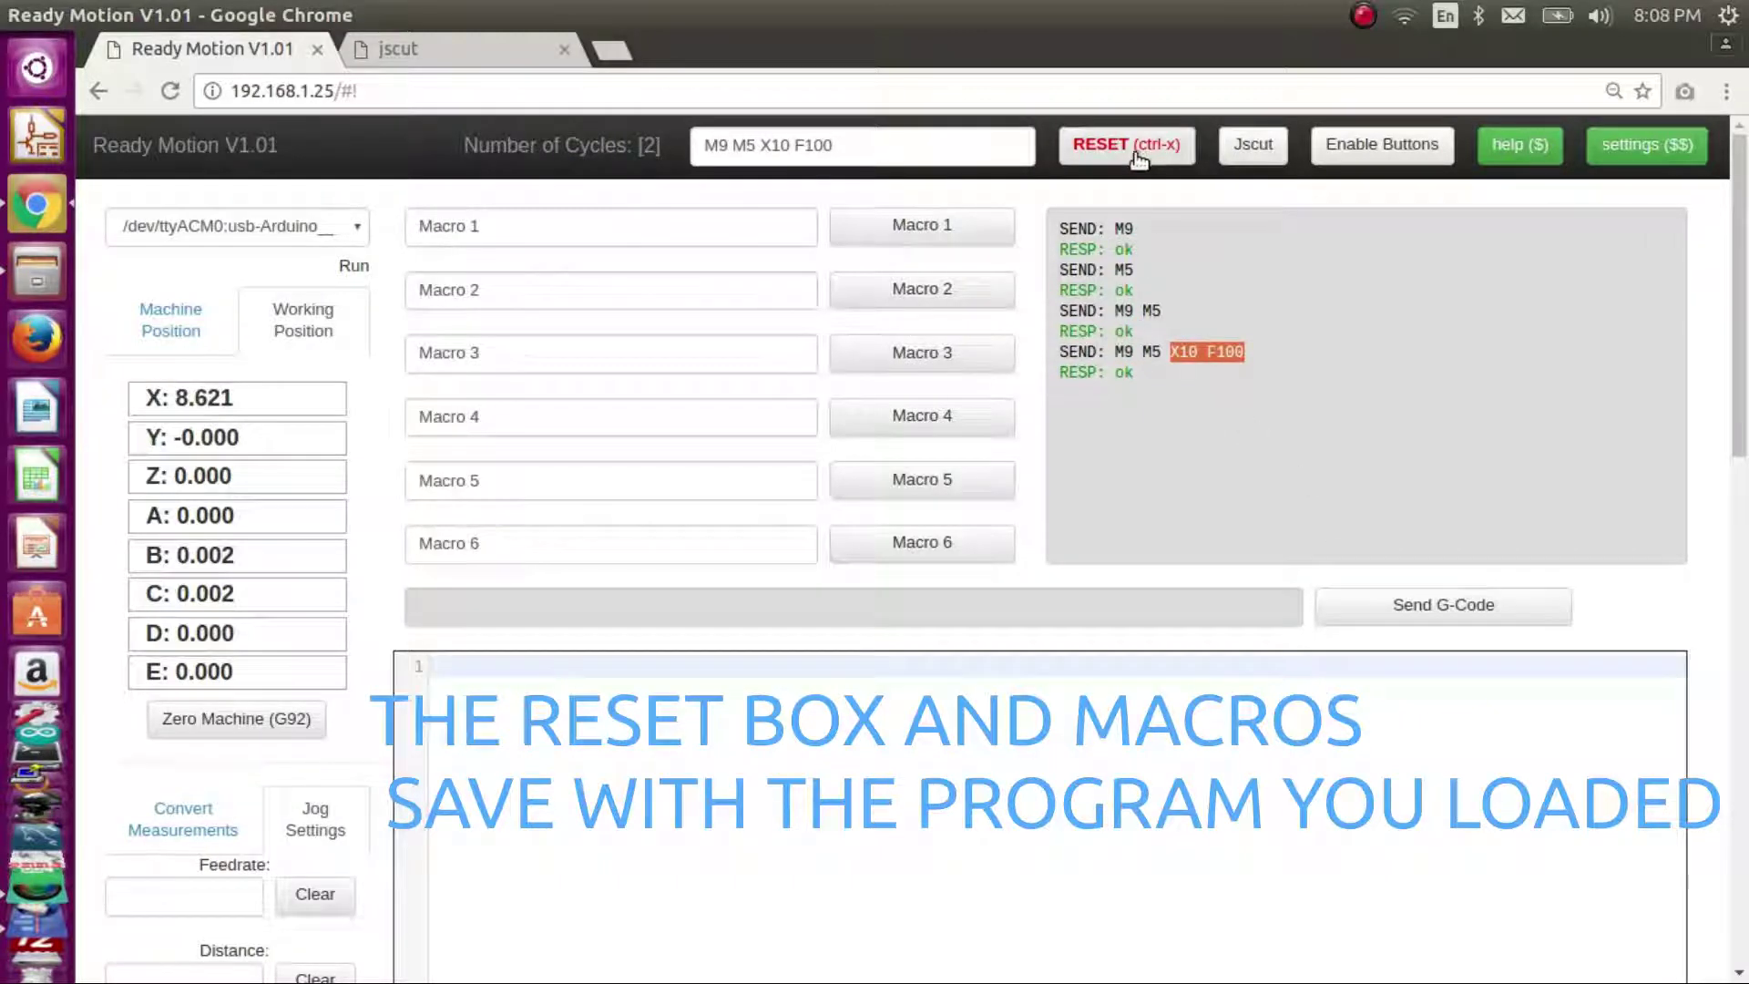
left_click_drag(246, 395, 128, 390)
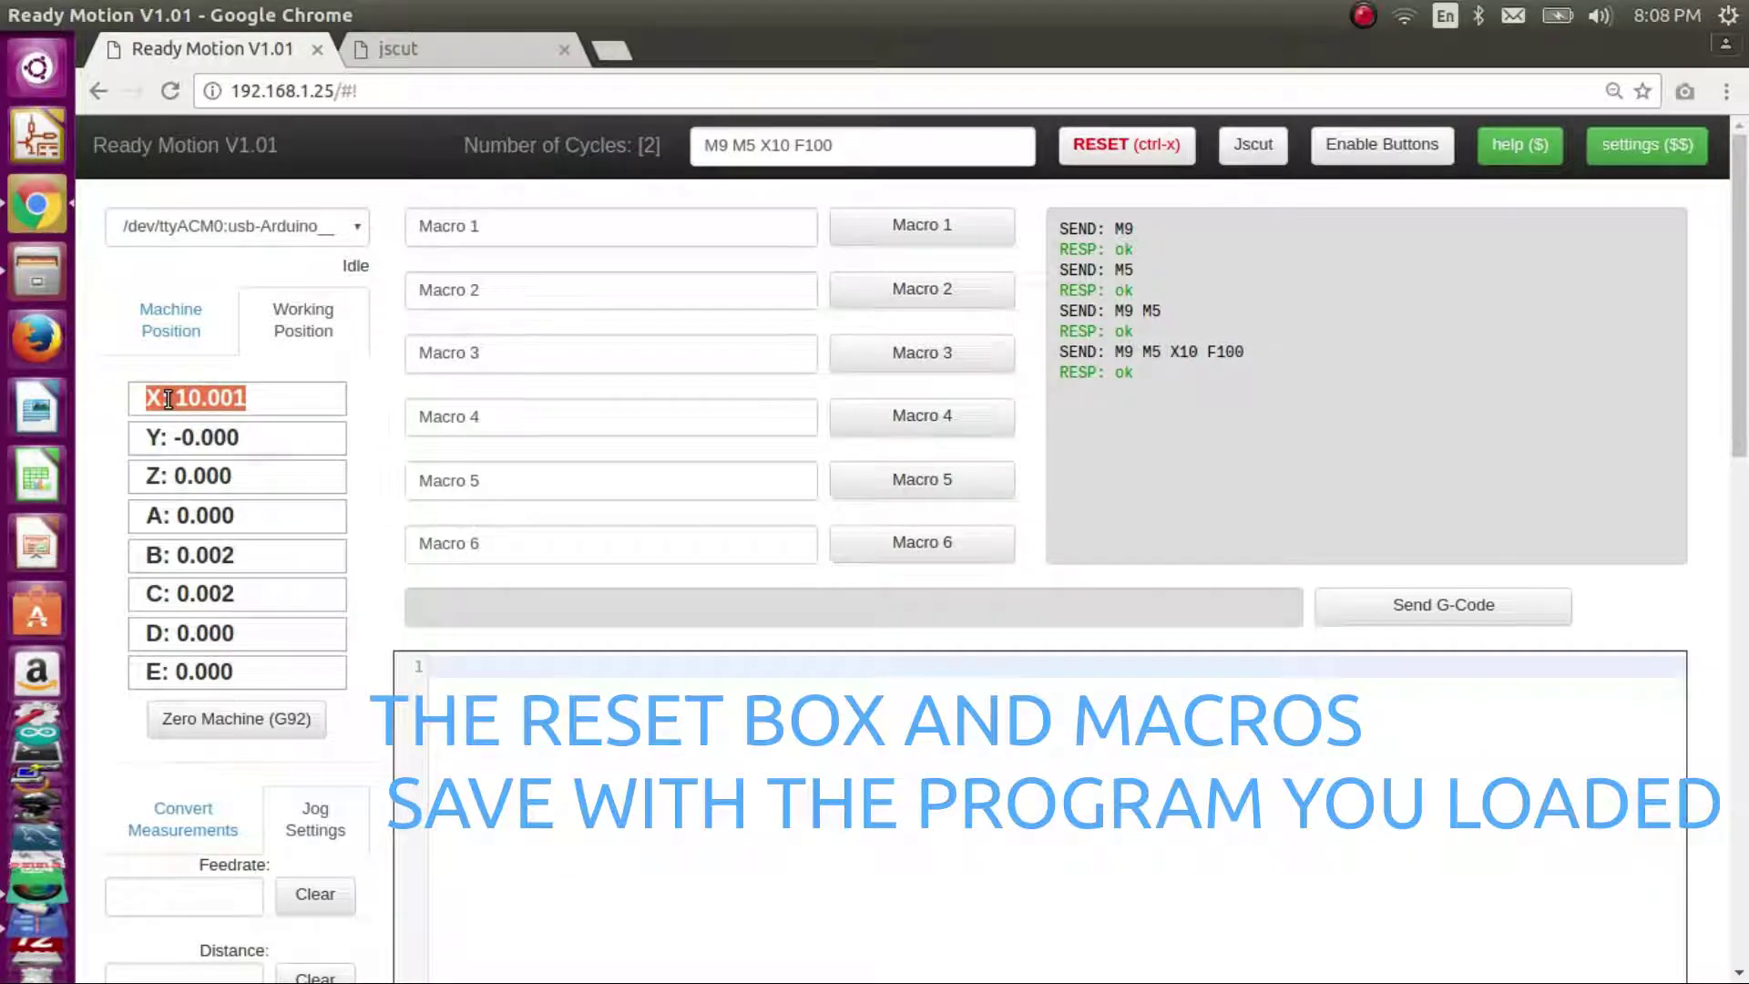
- Change the X target in the reset commands to X0, run the reset and check the X working position
left_click(791, 148)
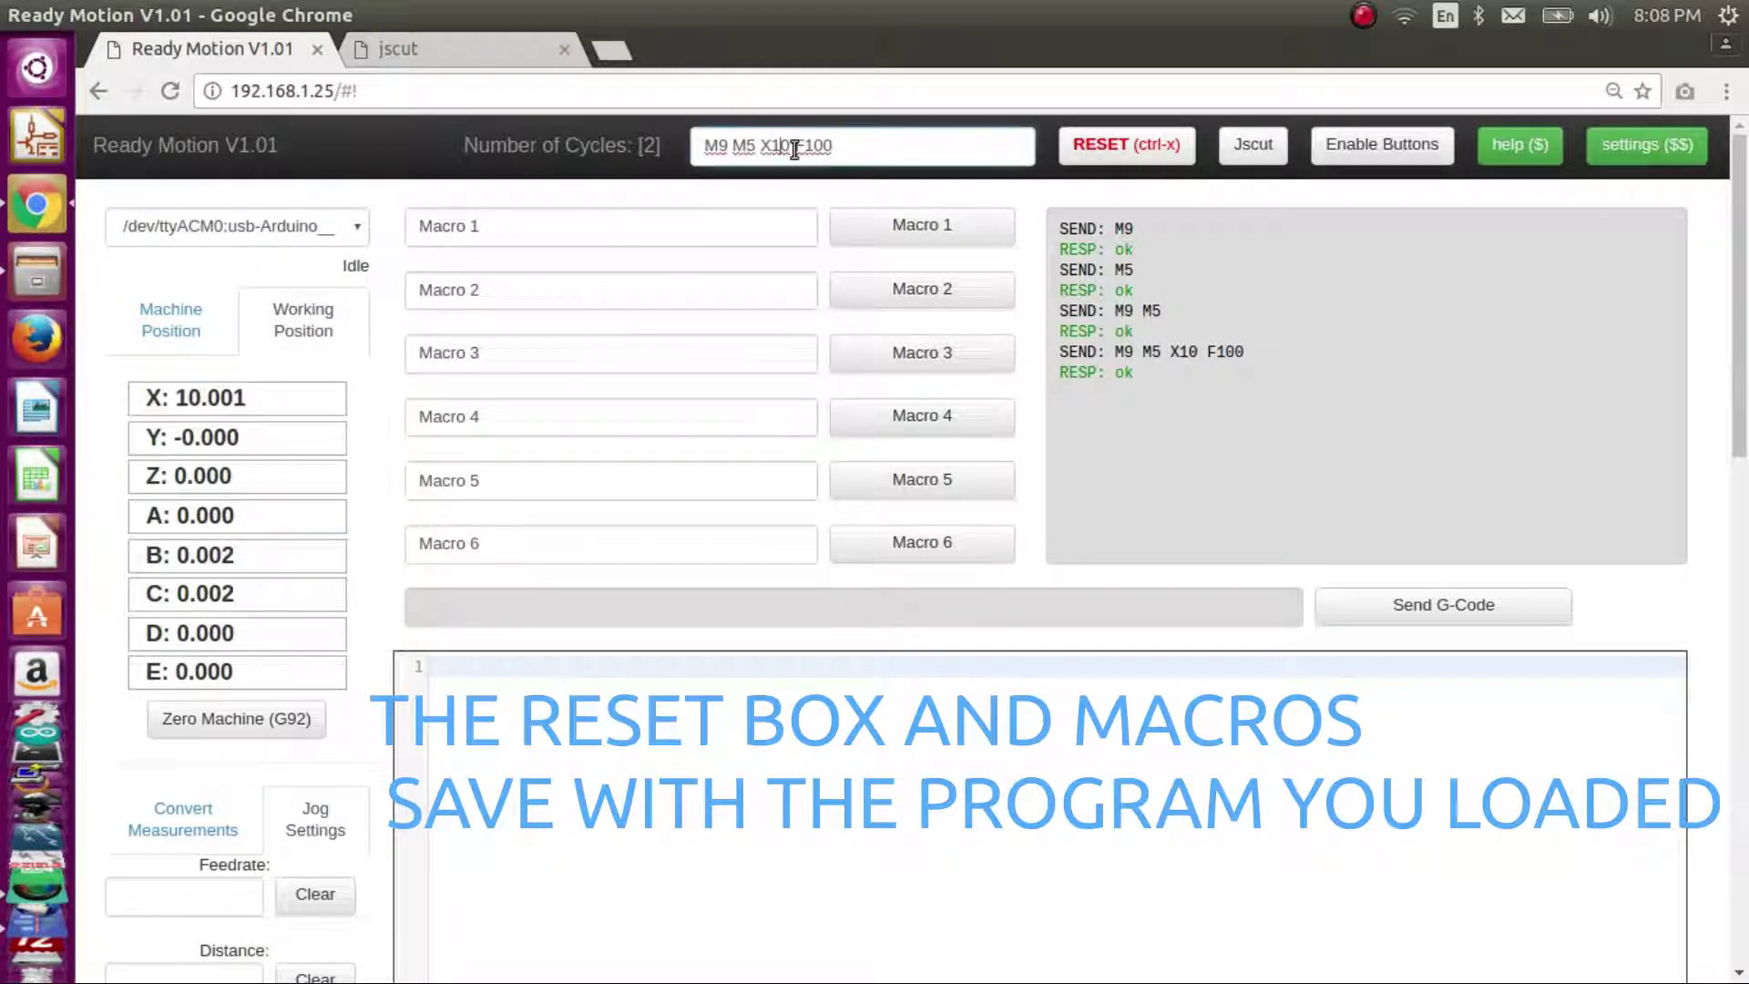
key("BackSpace")
left_click(1127, 146)
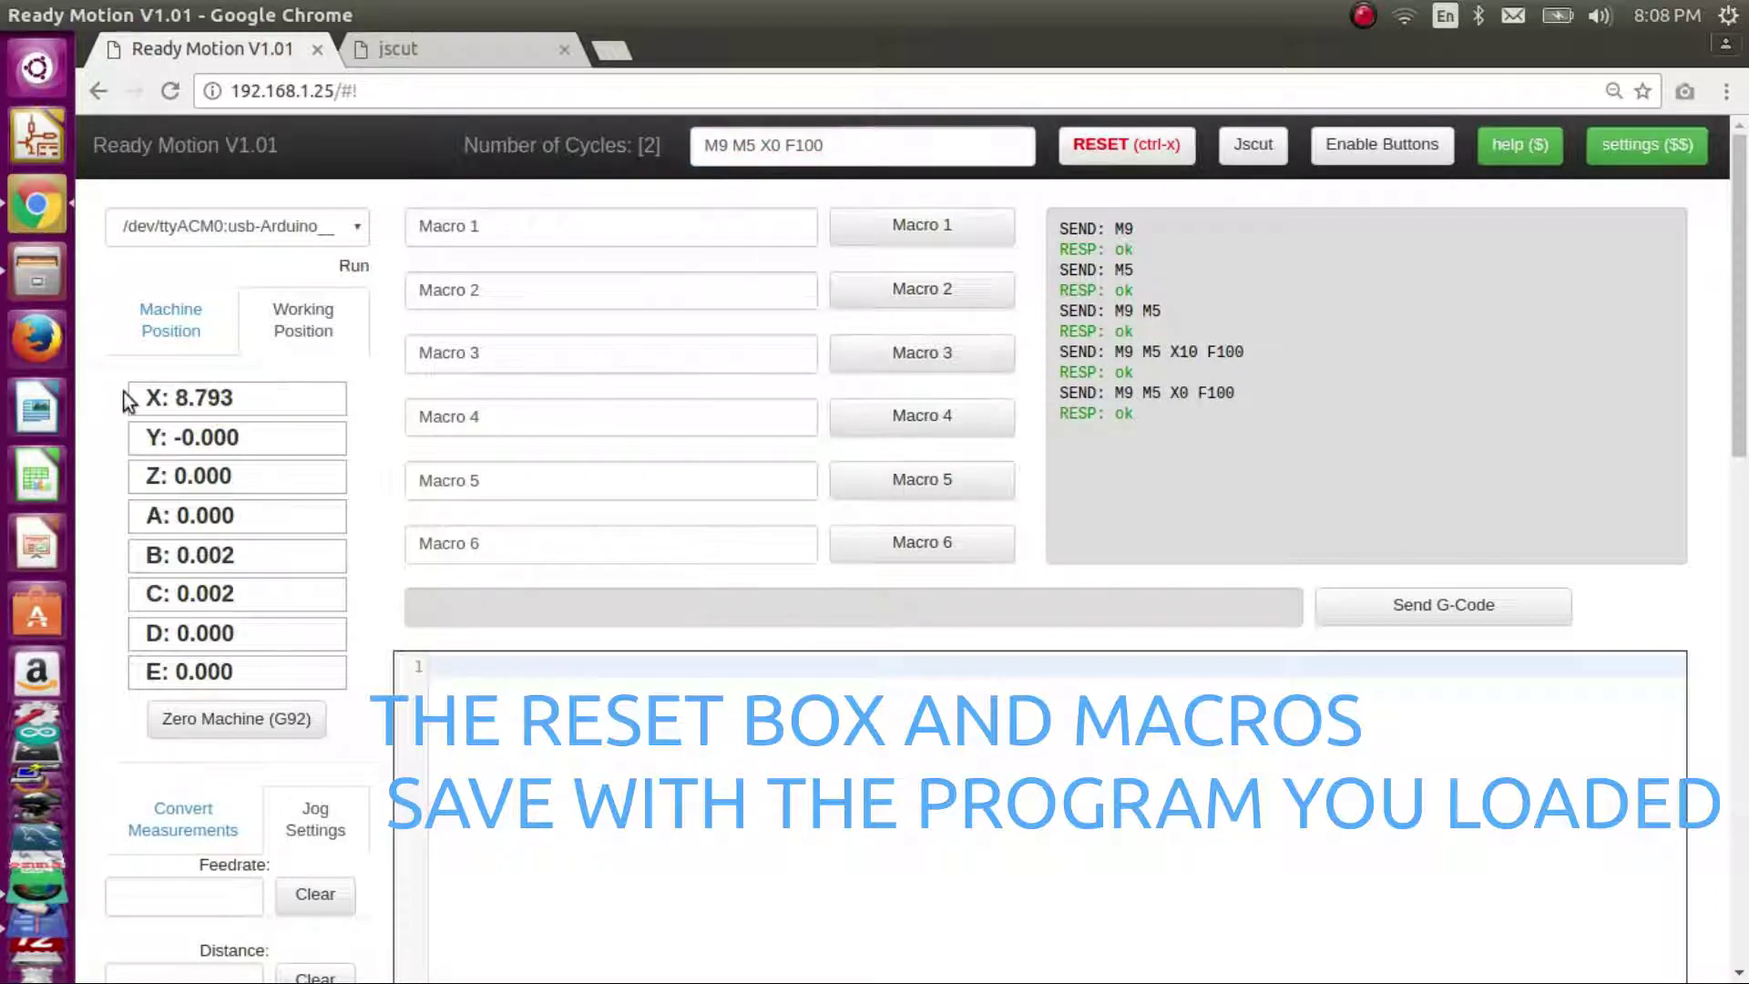
left_click_drag(233, 398, 209, 397)
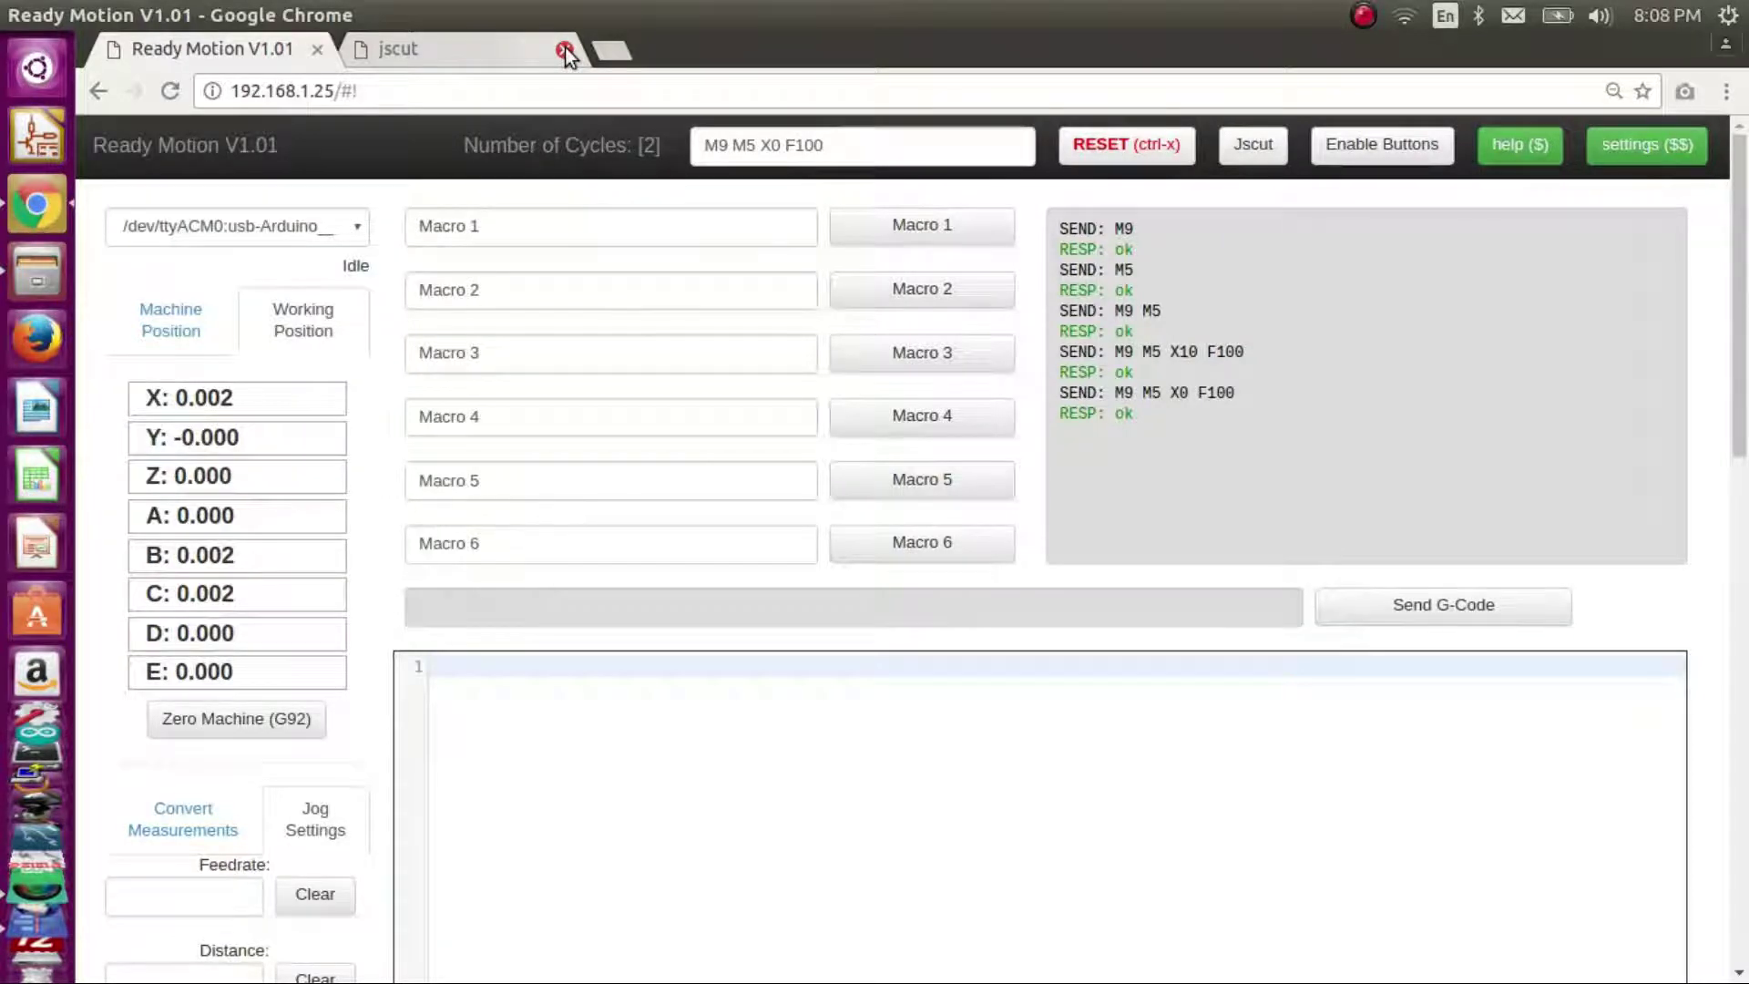
- Switch to jscut and load the local SVG file name3.svg from the ReadyMotion Programs folder
left_click(417, 64)
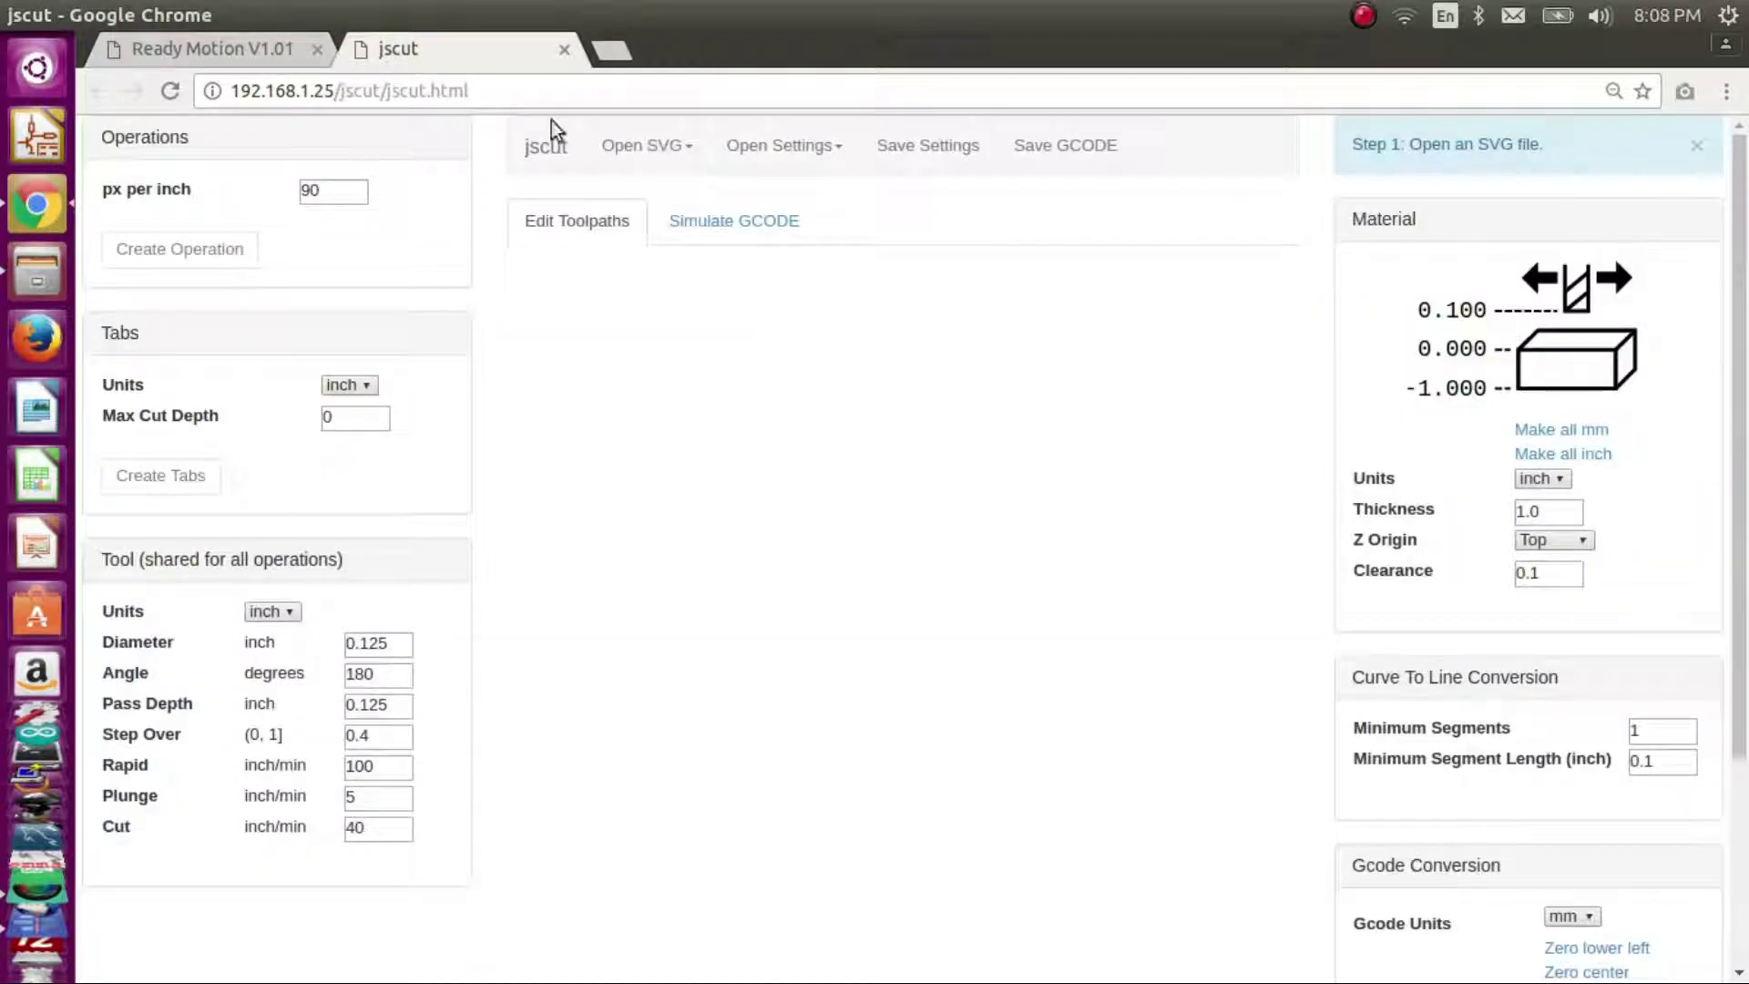
left_click(640, 144)
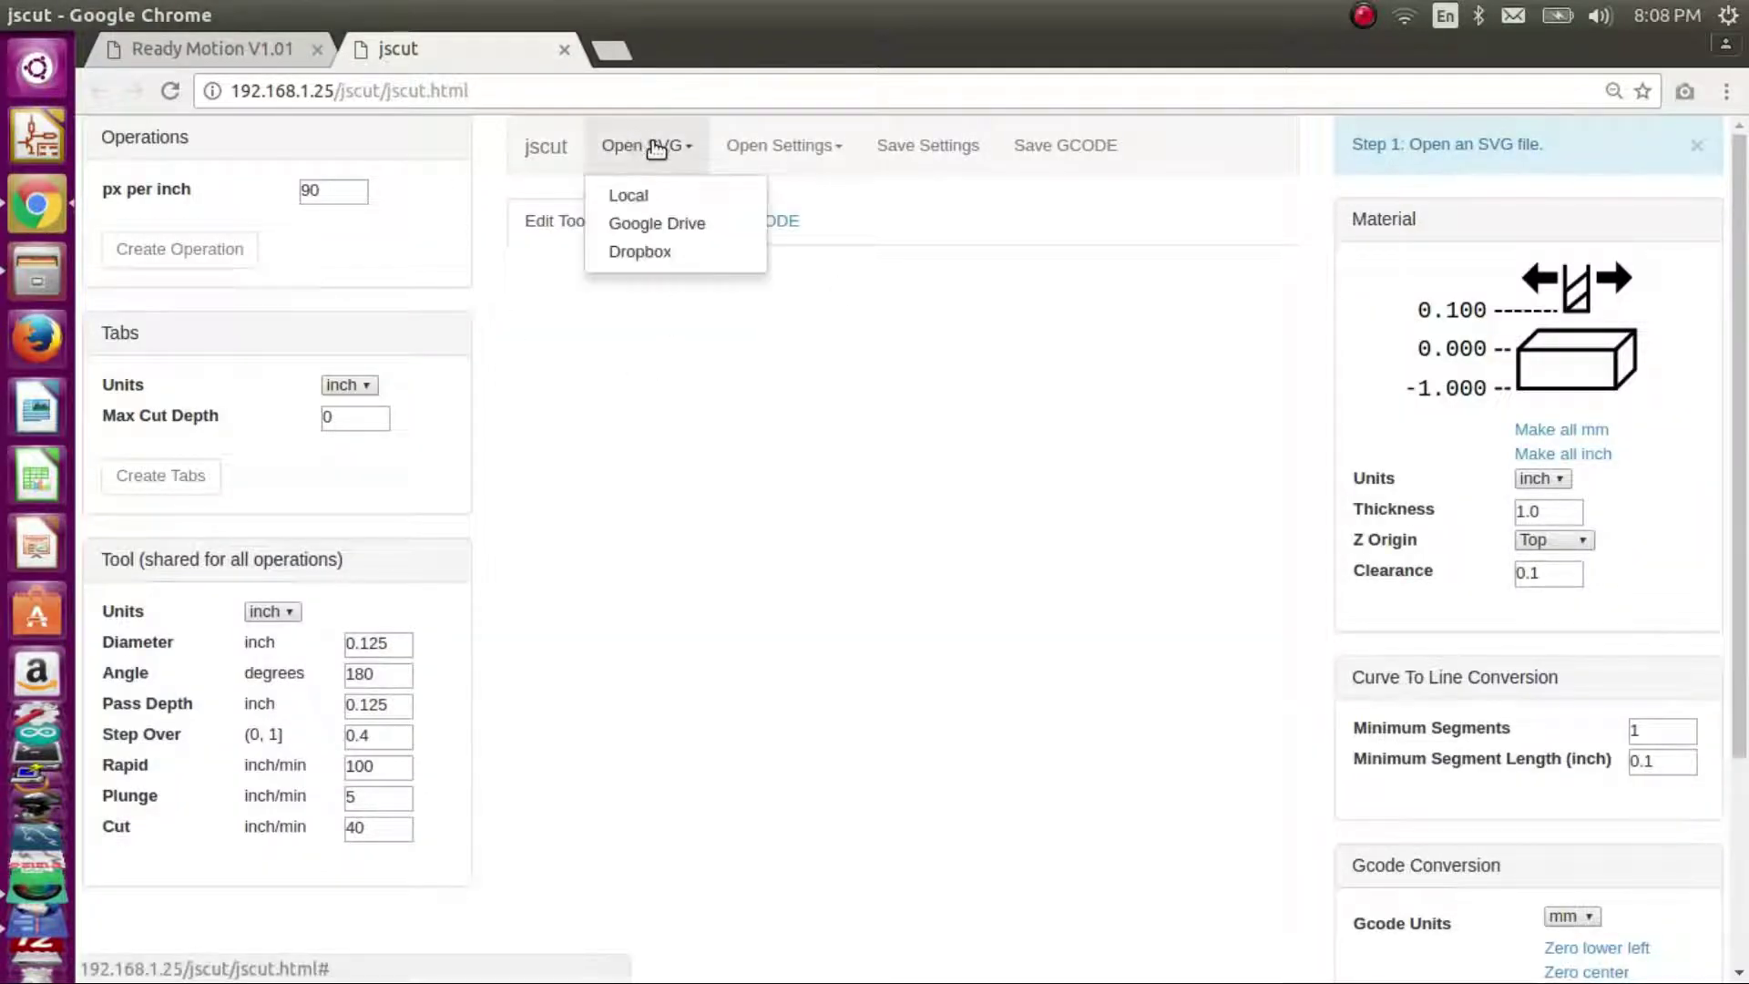
left_click(670, 194)
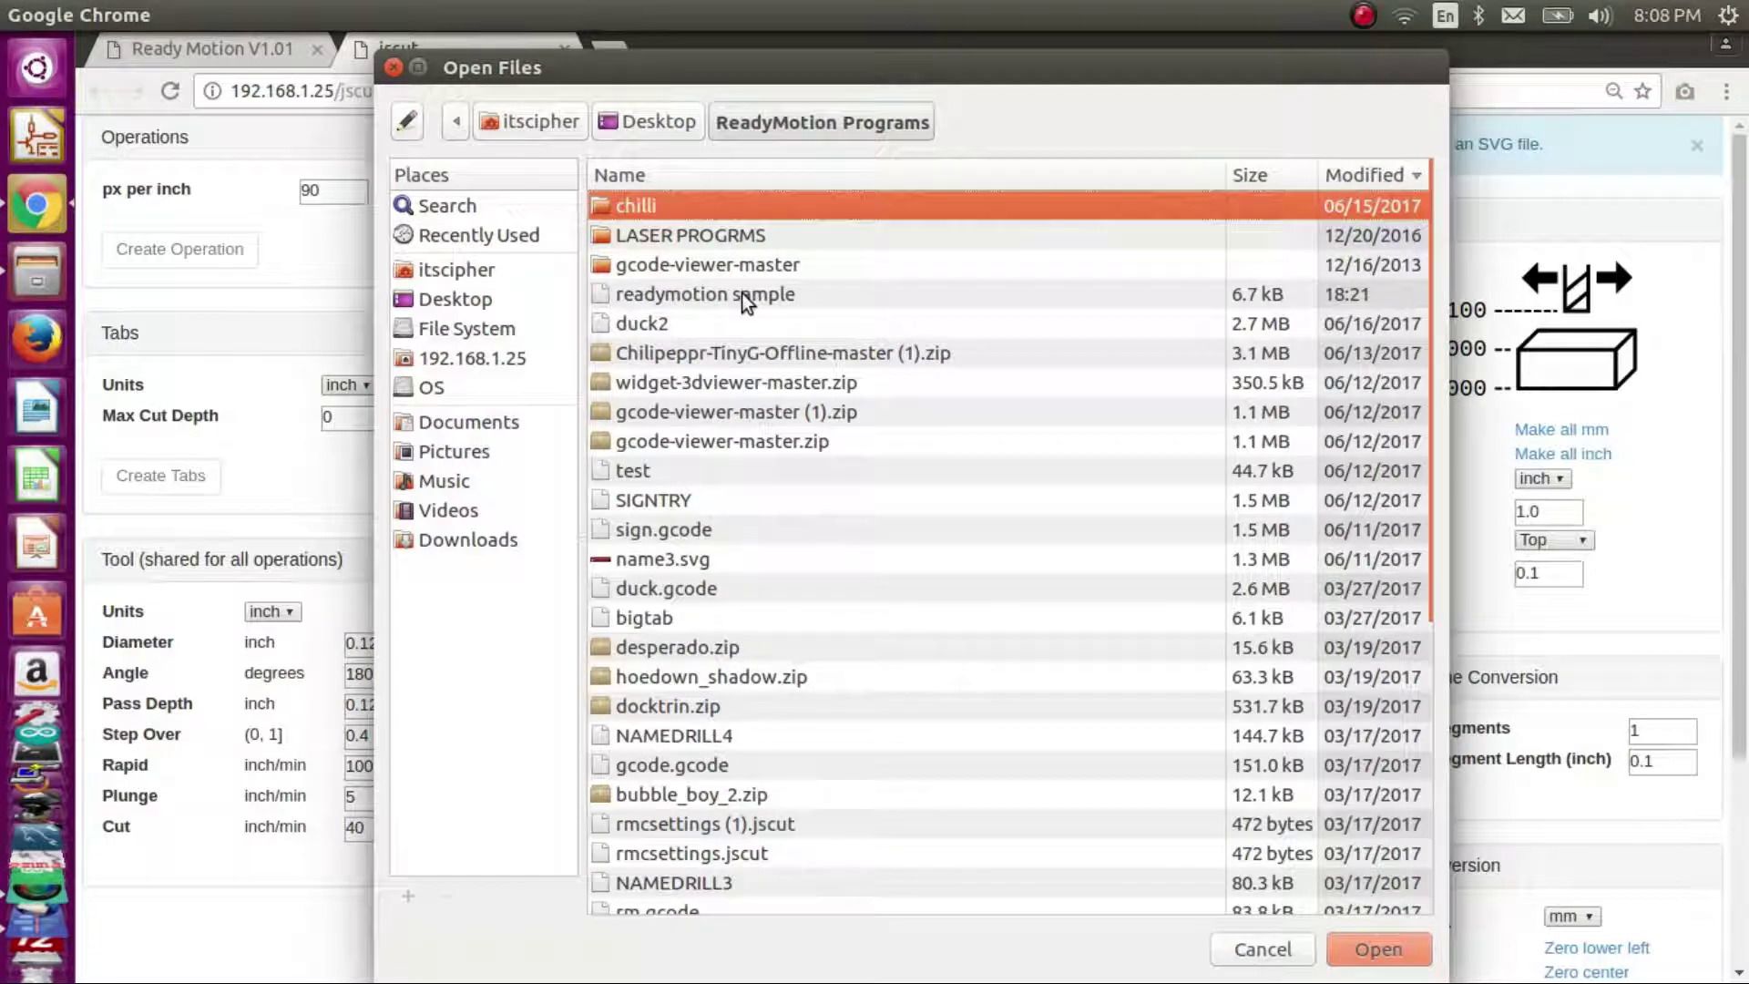
left_click(741, 294)
left_click(709, 322)
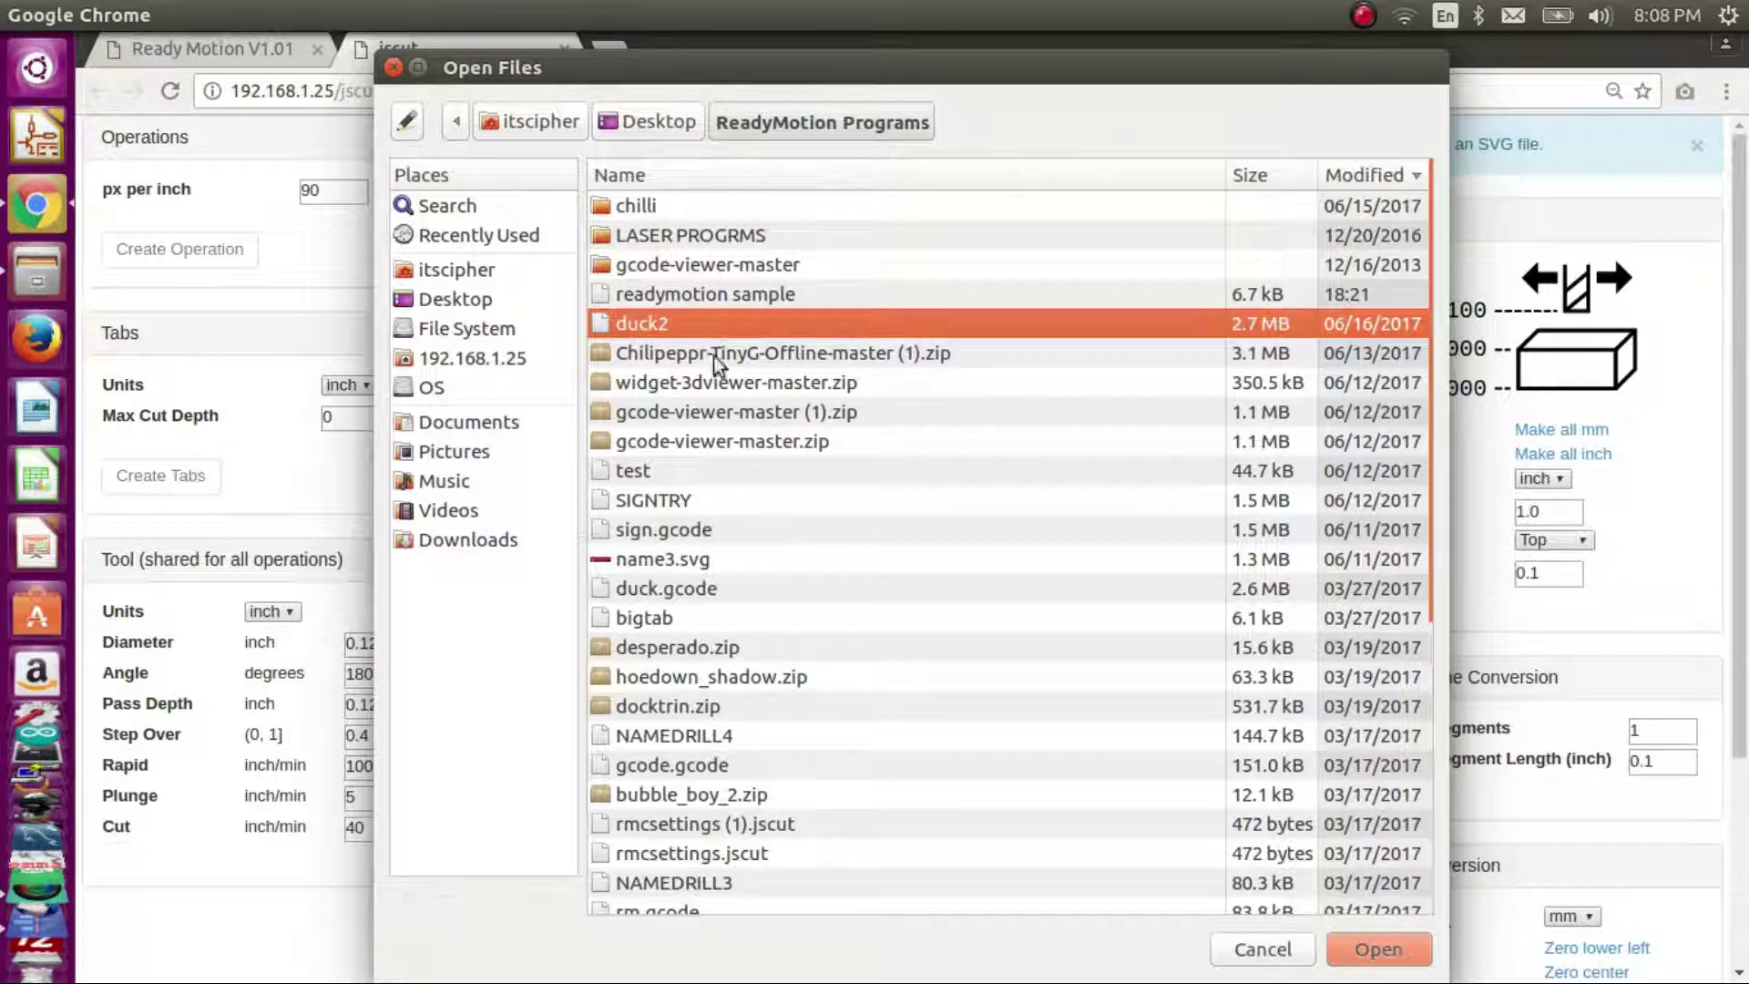
double_click(703, 559)
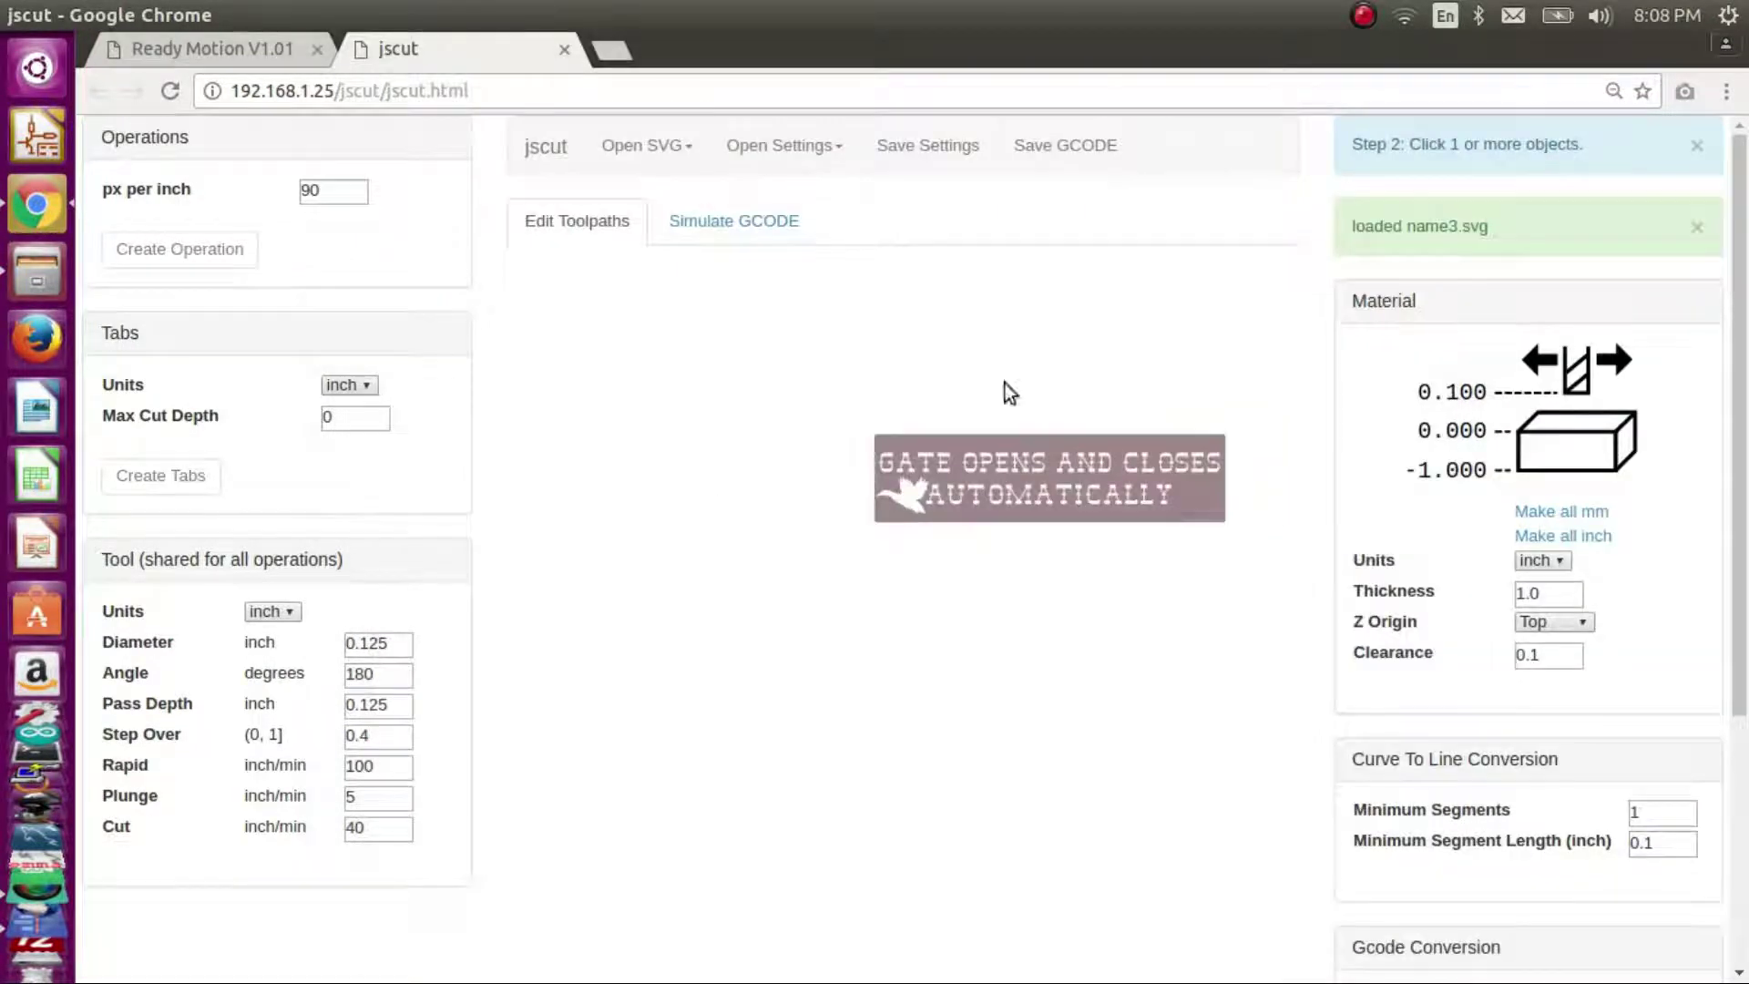
- Select the gate sign artwork for a toolpath operation and switch back to the Ready Motion page
left_click(1008, 493)
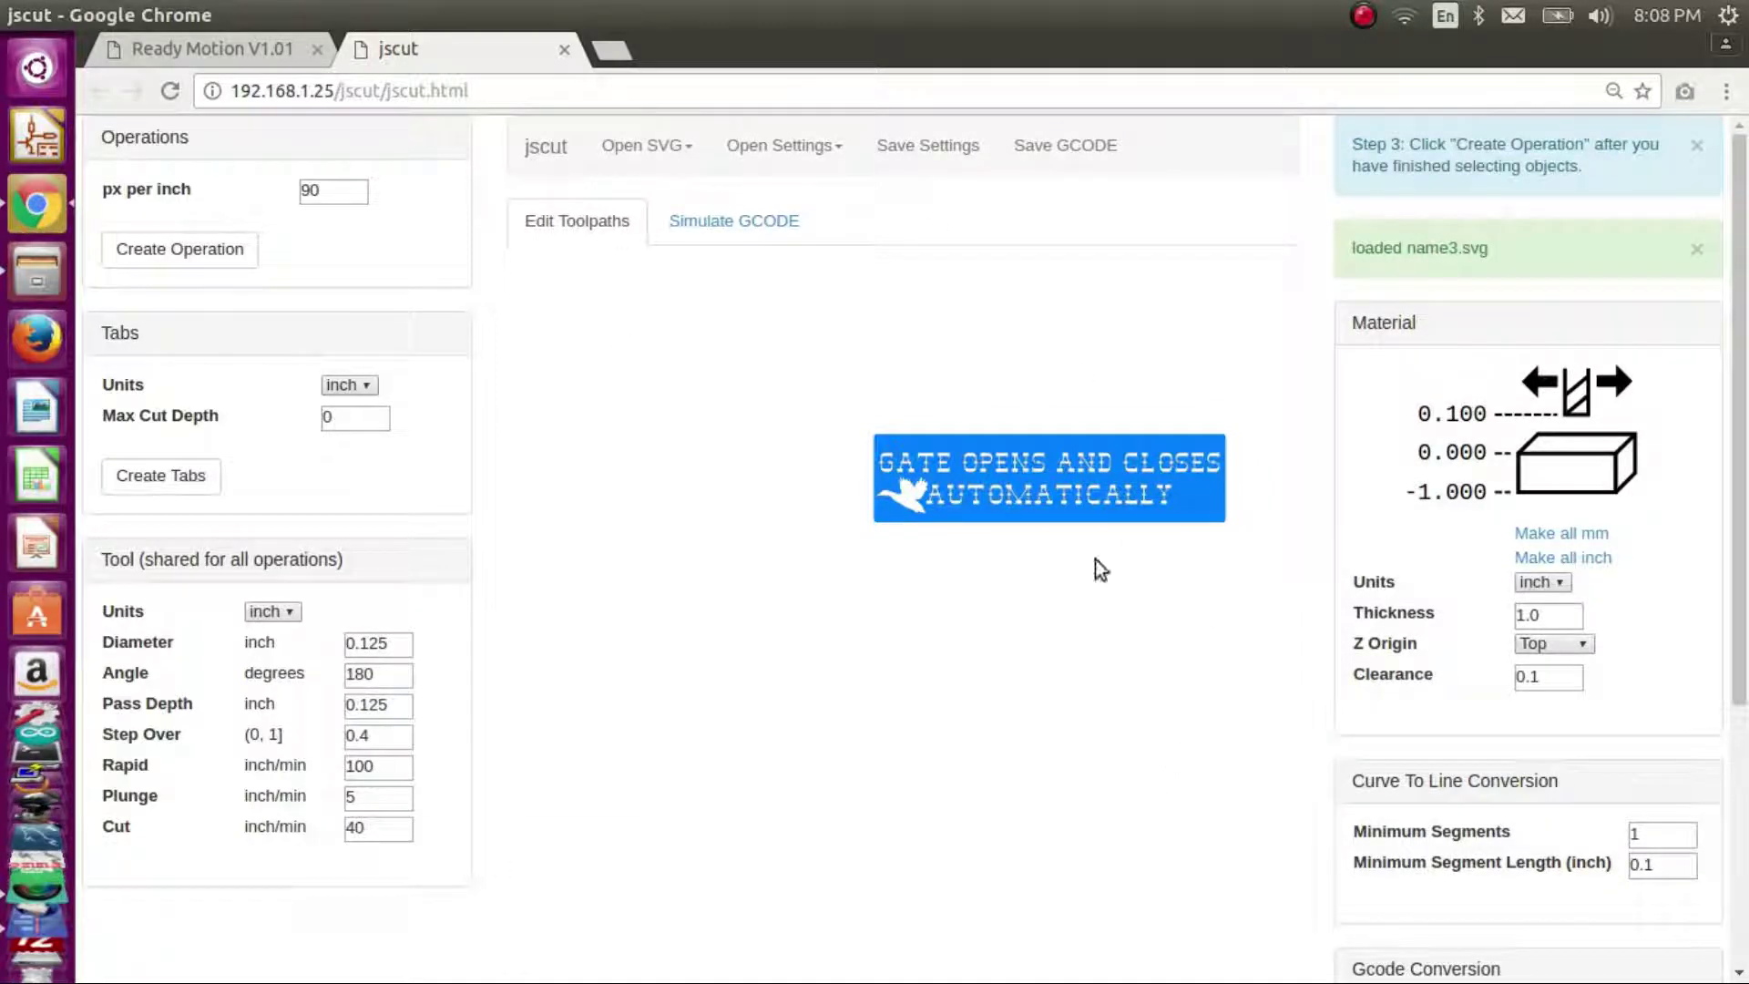
left_click(261, 56)
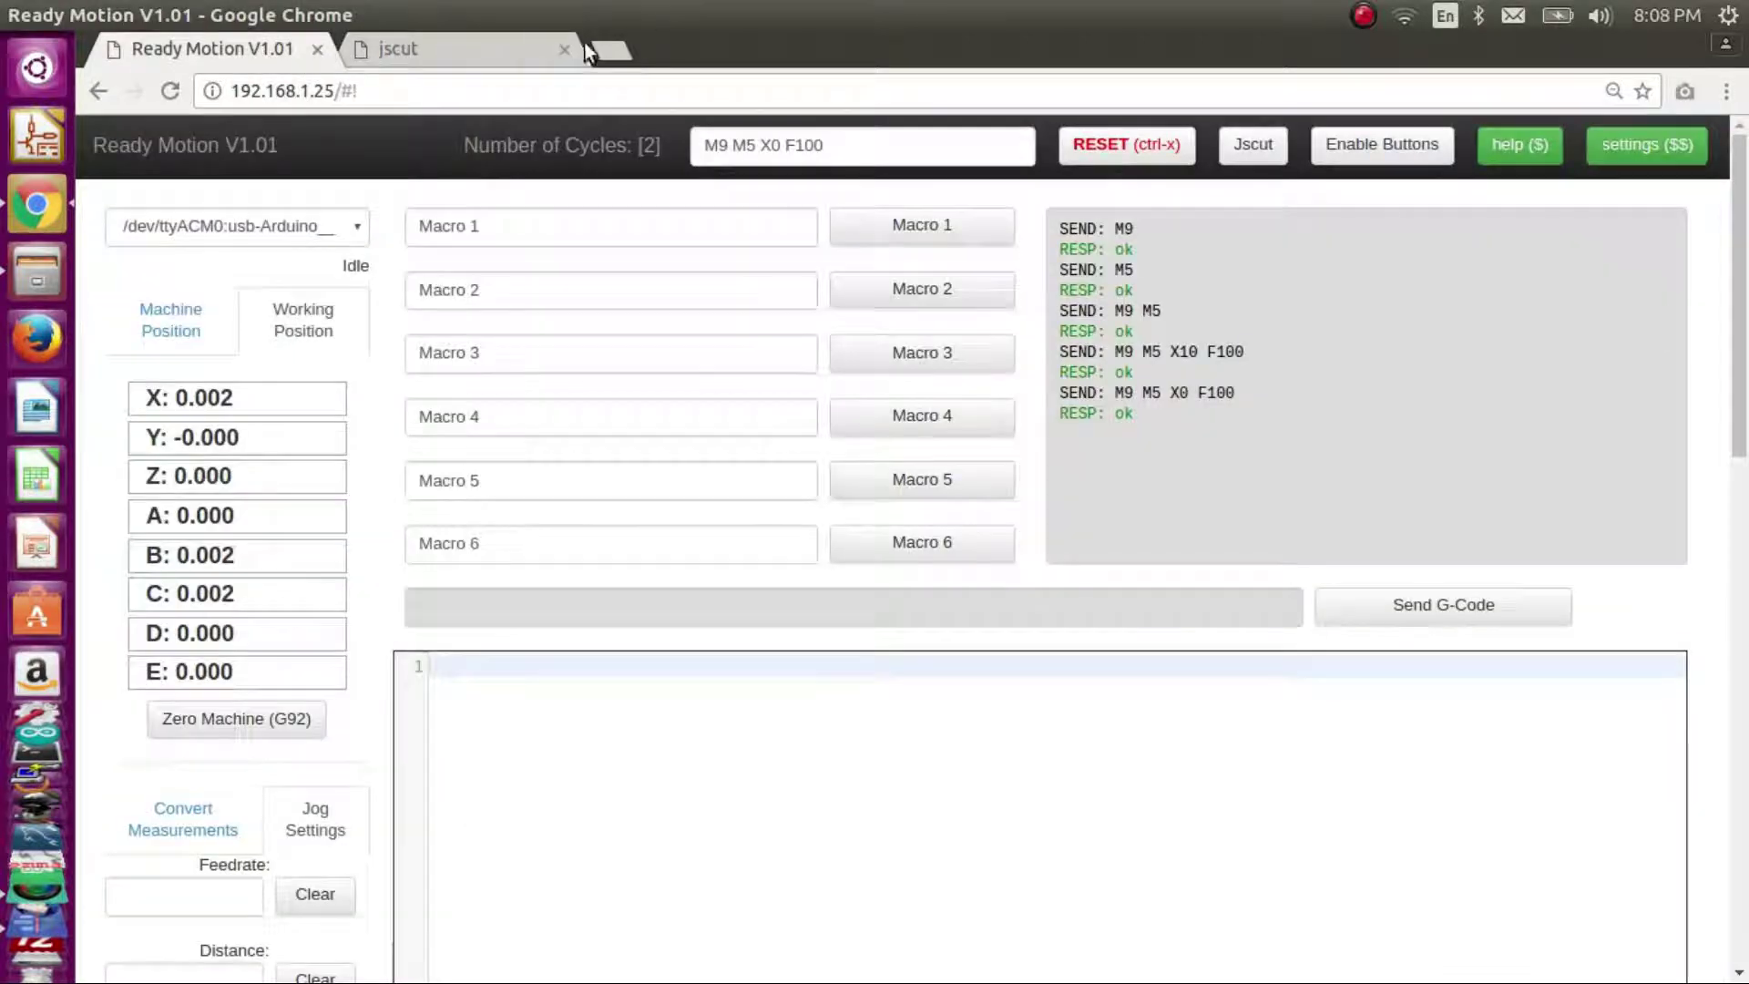
- Enable the interface buttons, look over the page and disable the buttons again
left_click(1427, 153)
scroll(973, 547, "down", 3)
scroll(1366, 703, "up", 3)
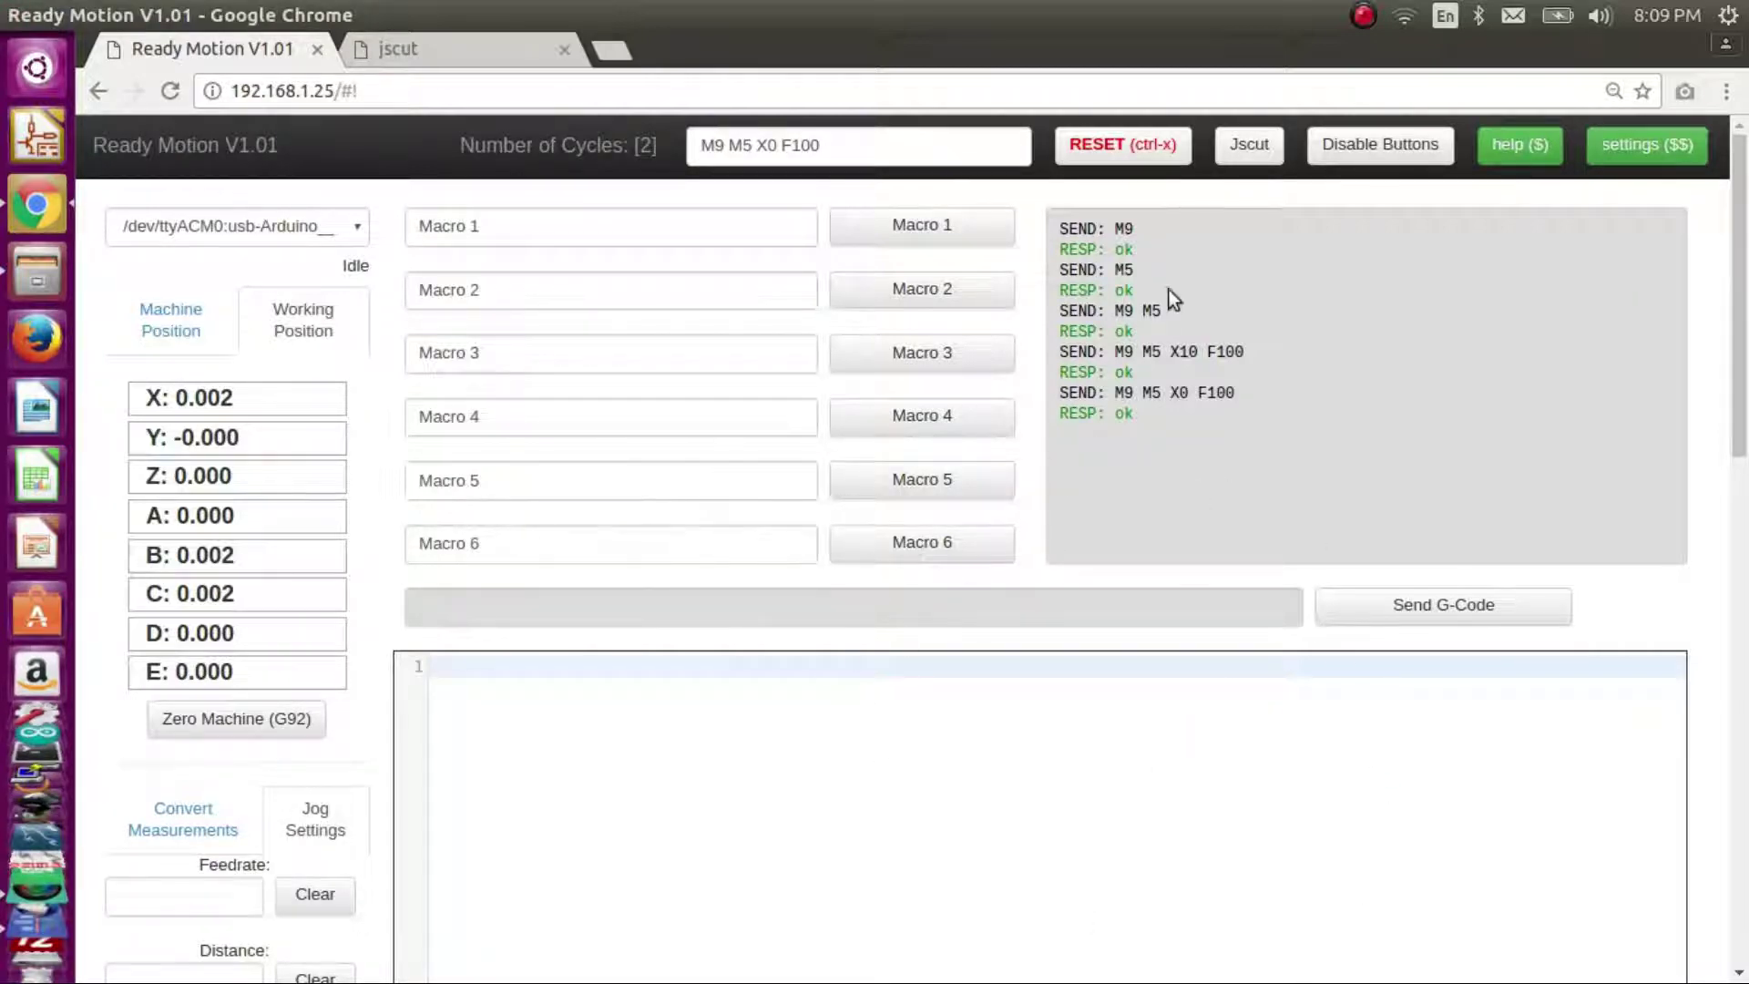
left_click(1344, 155)
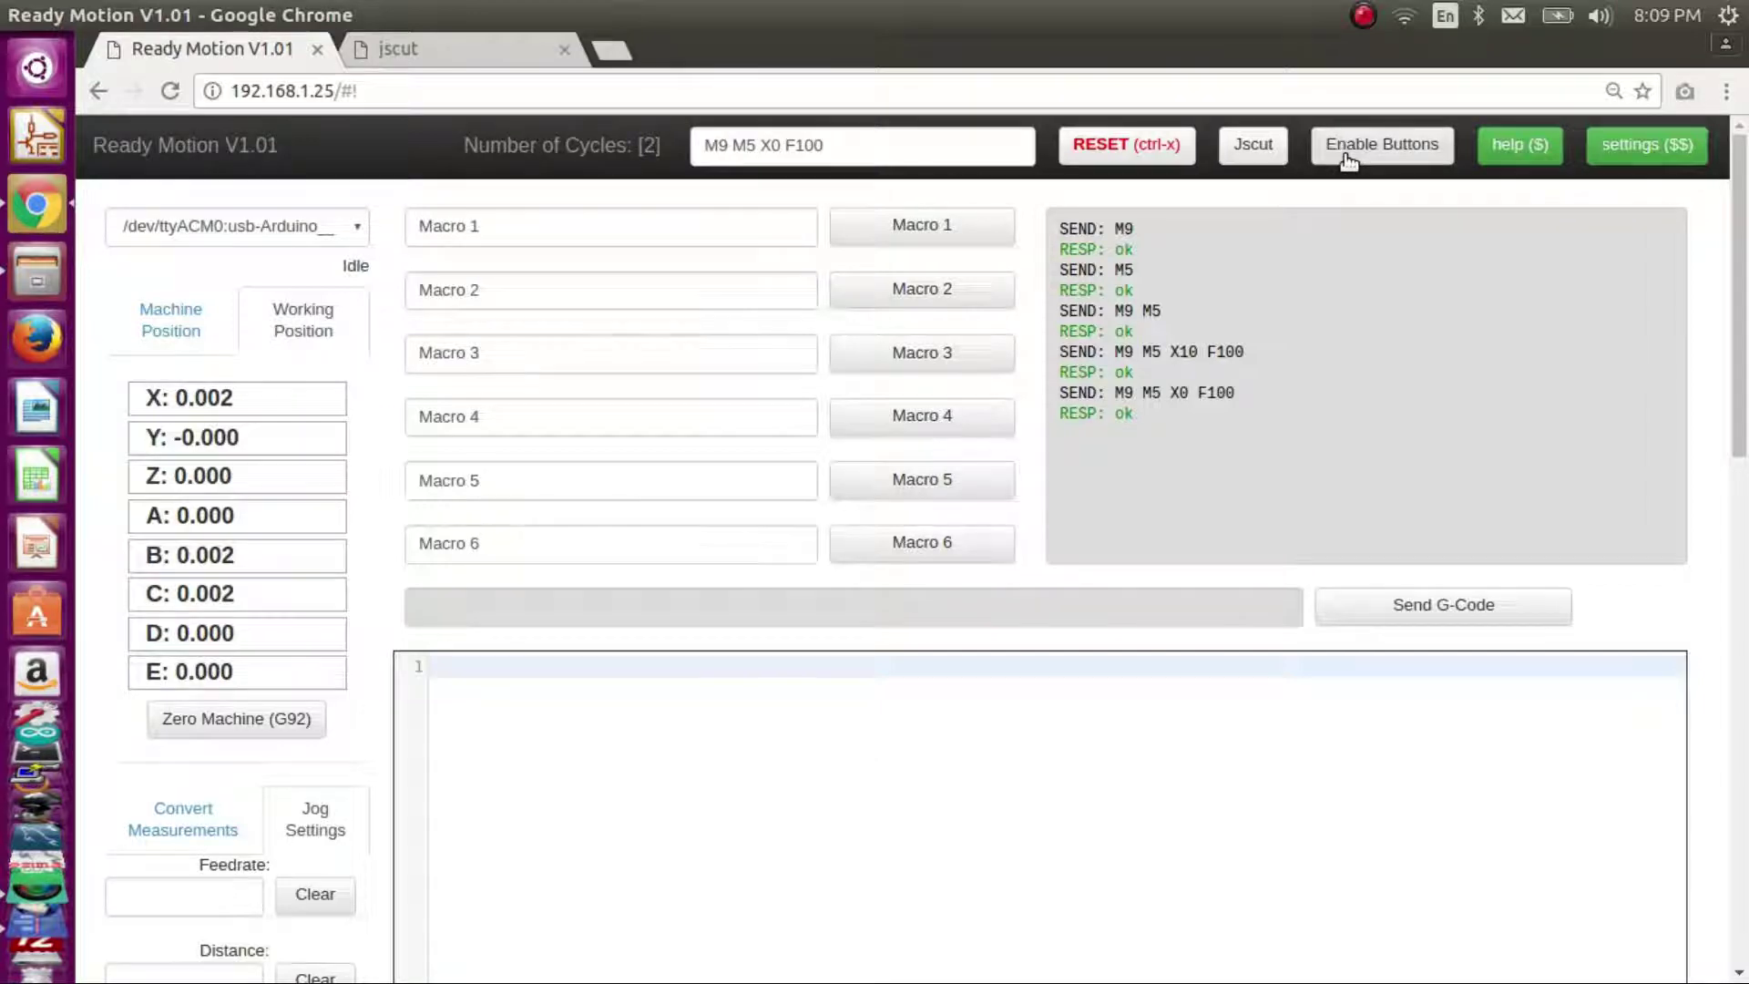
- Display the $ help command list in the console and highlight its entries
left_click(1536, 152)
left_click_drag(1115, 248, 1381, 555)
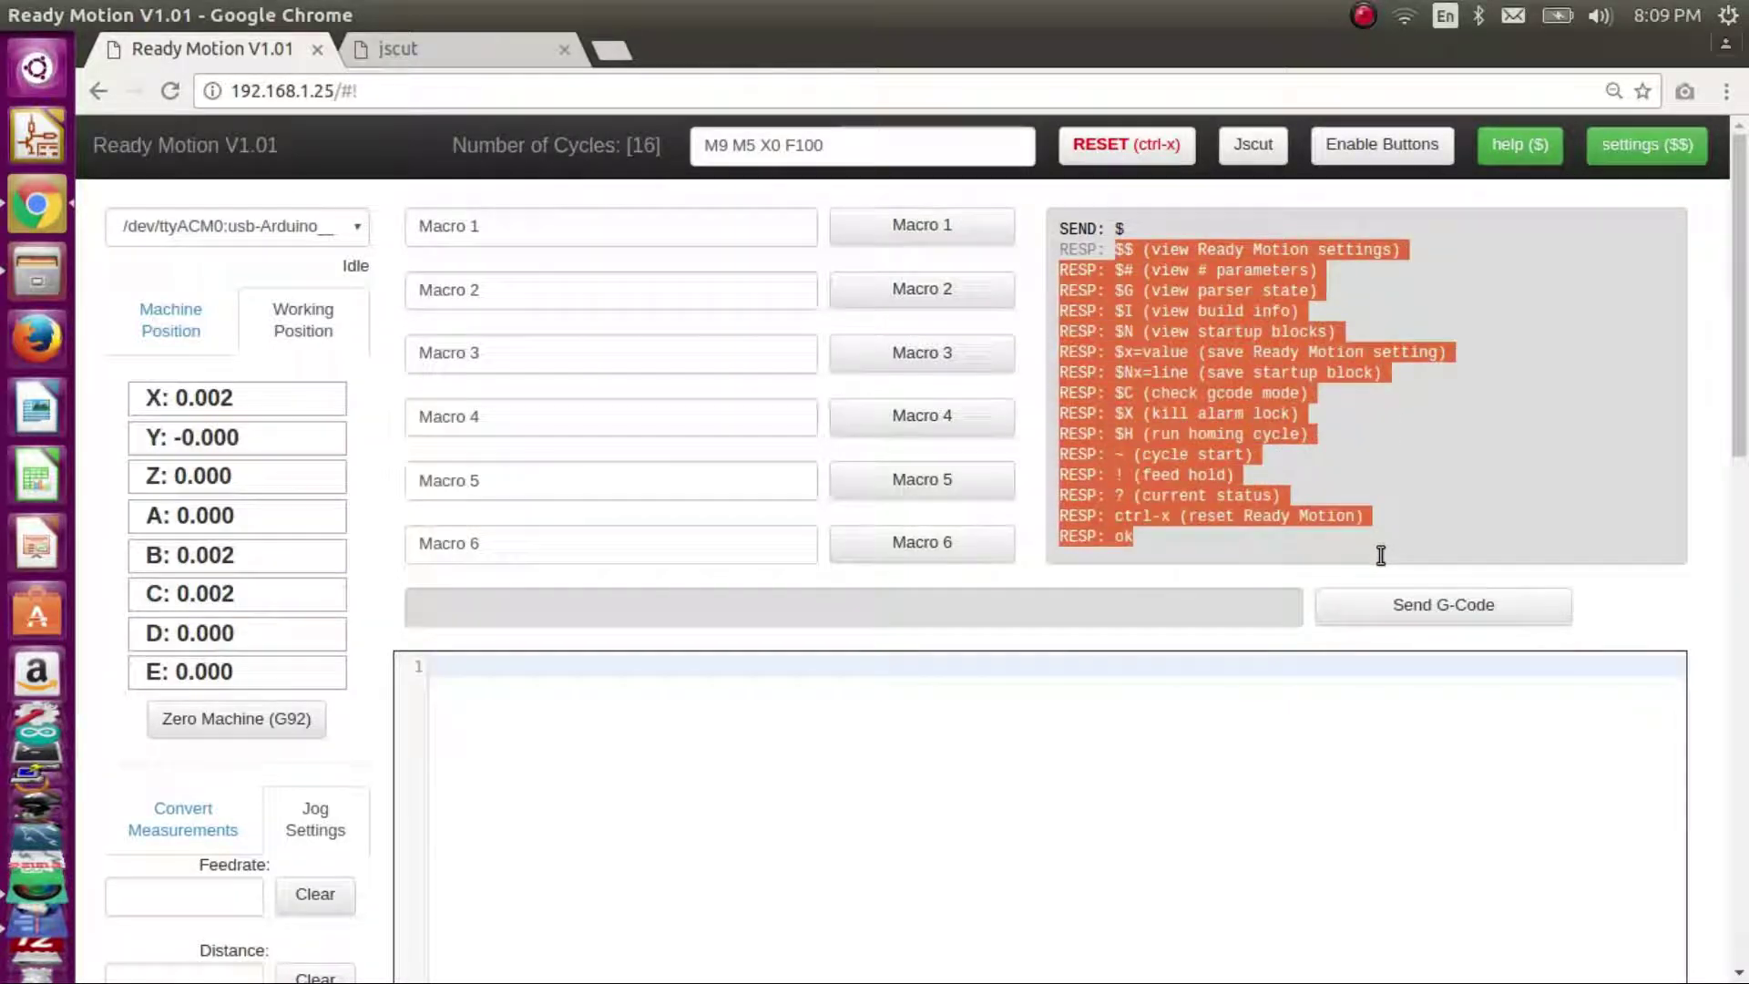
left_click(1354, 438)
left_click(1050, 605)
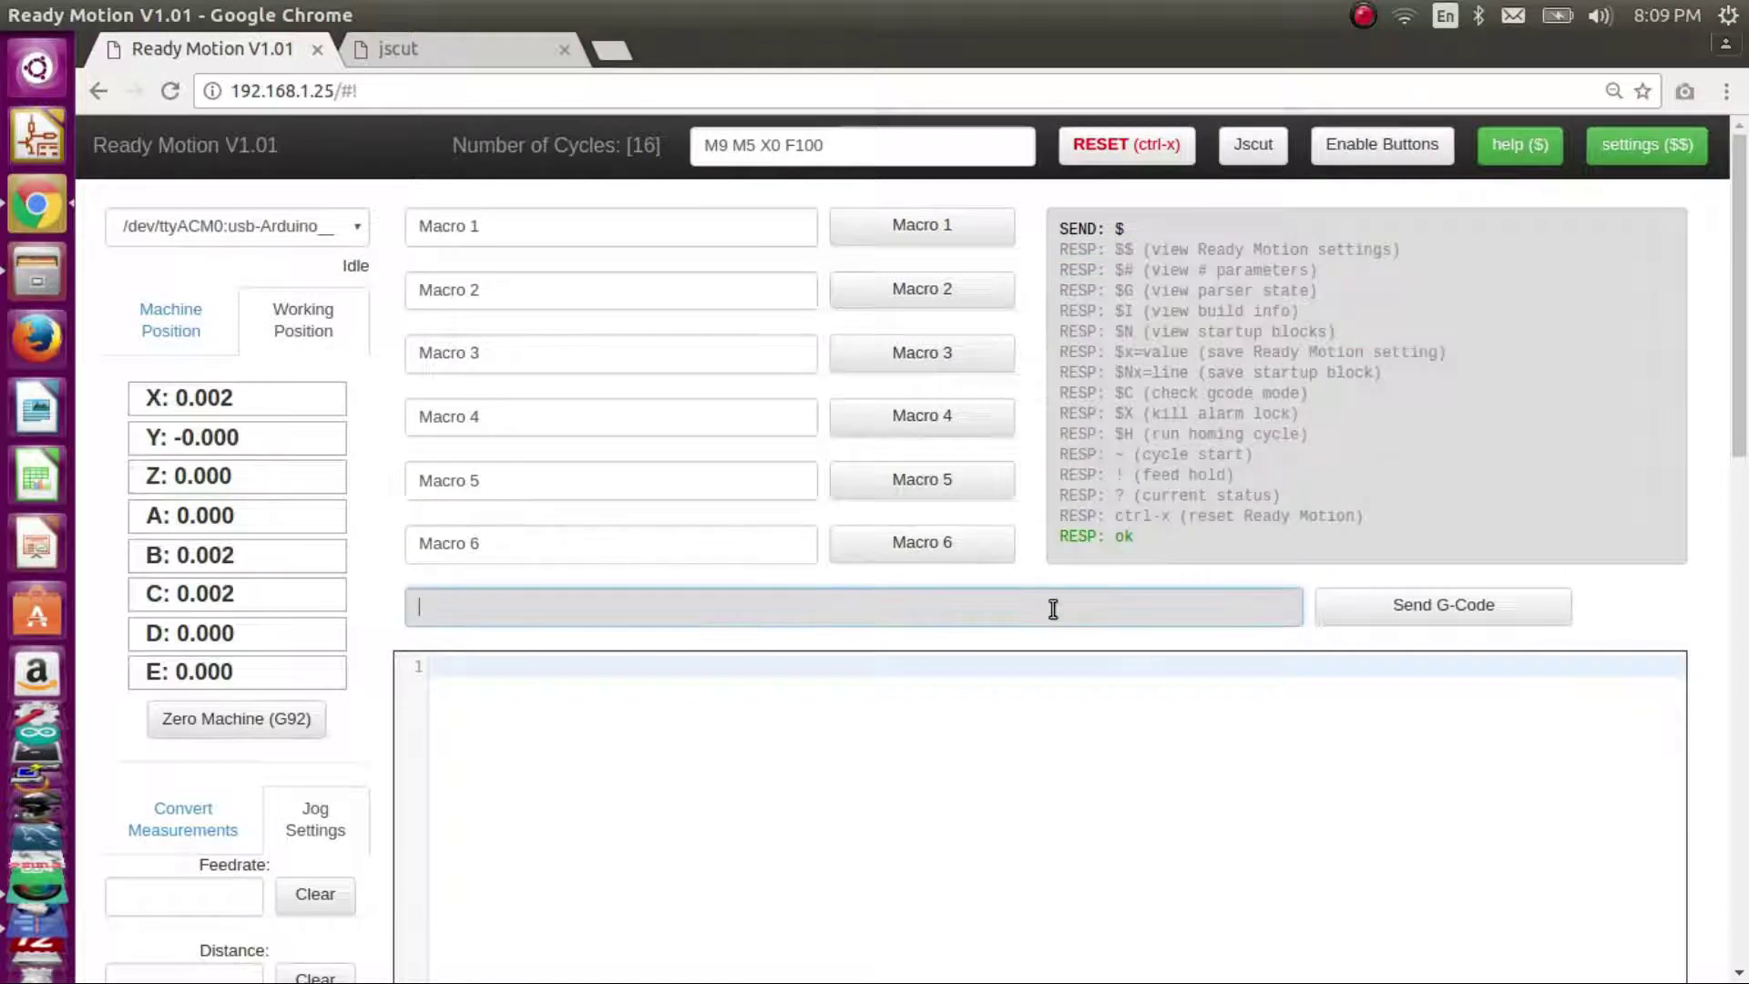
- List the $$ controller settings and highlight the $0 step pulse entry at the beginning of the list
left_click(1696, 150)
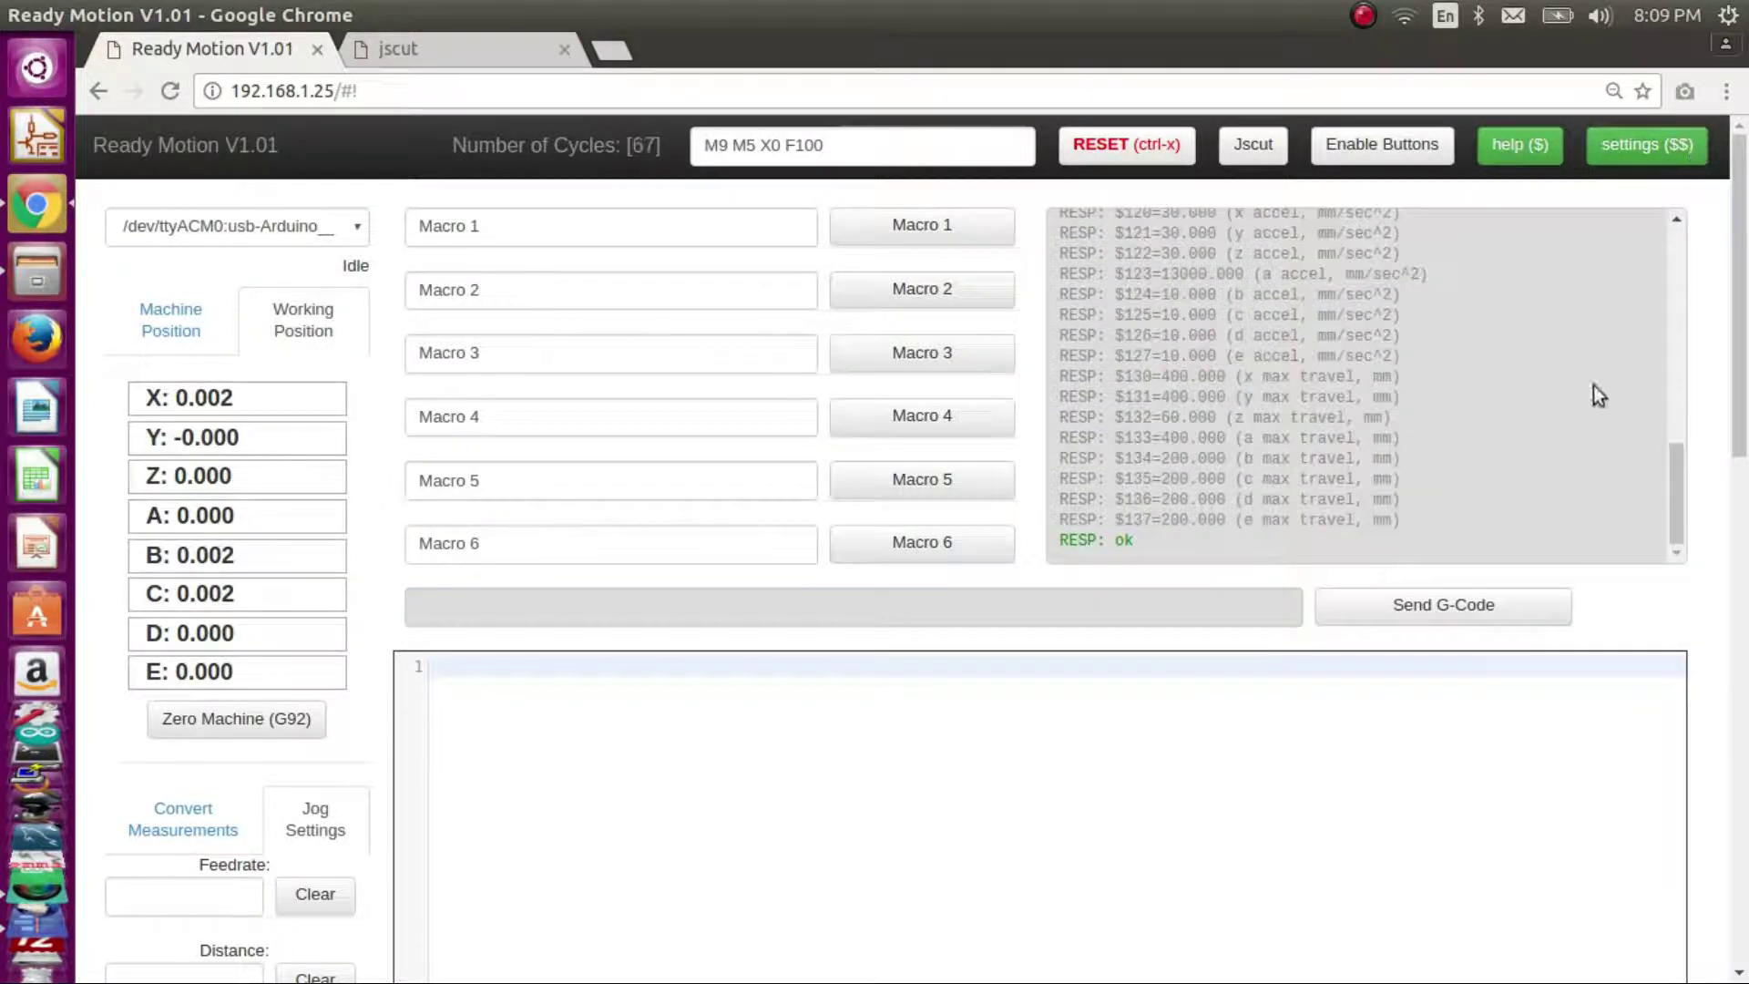
left_click_drag(1691, 487, 1686, 238)
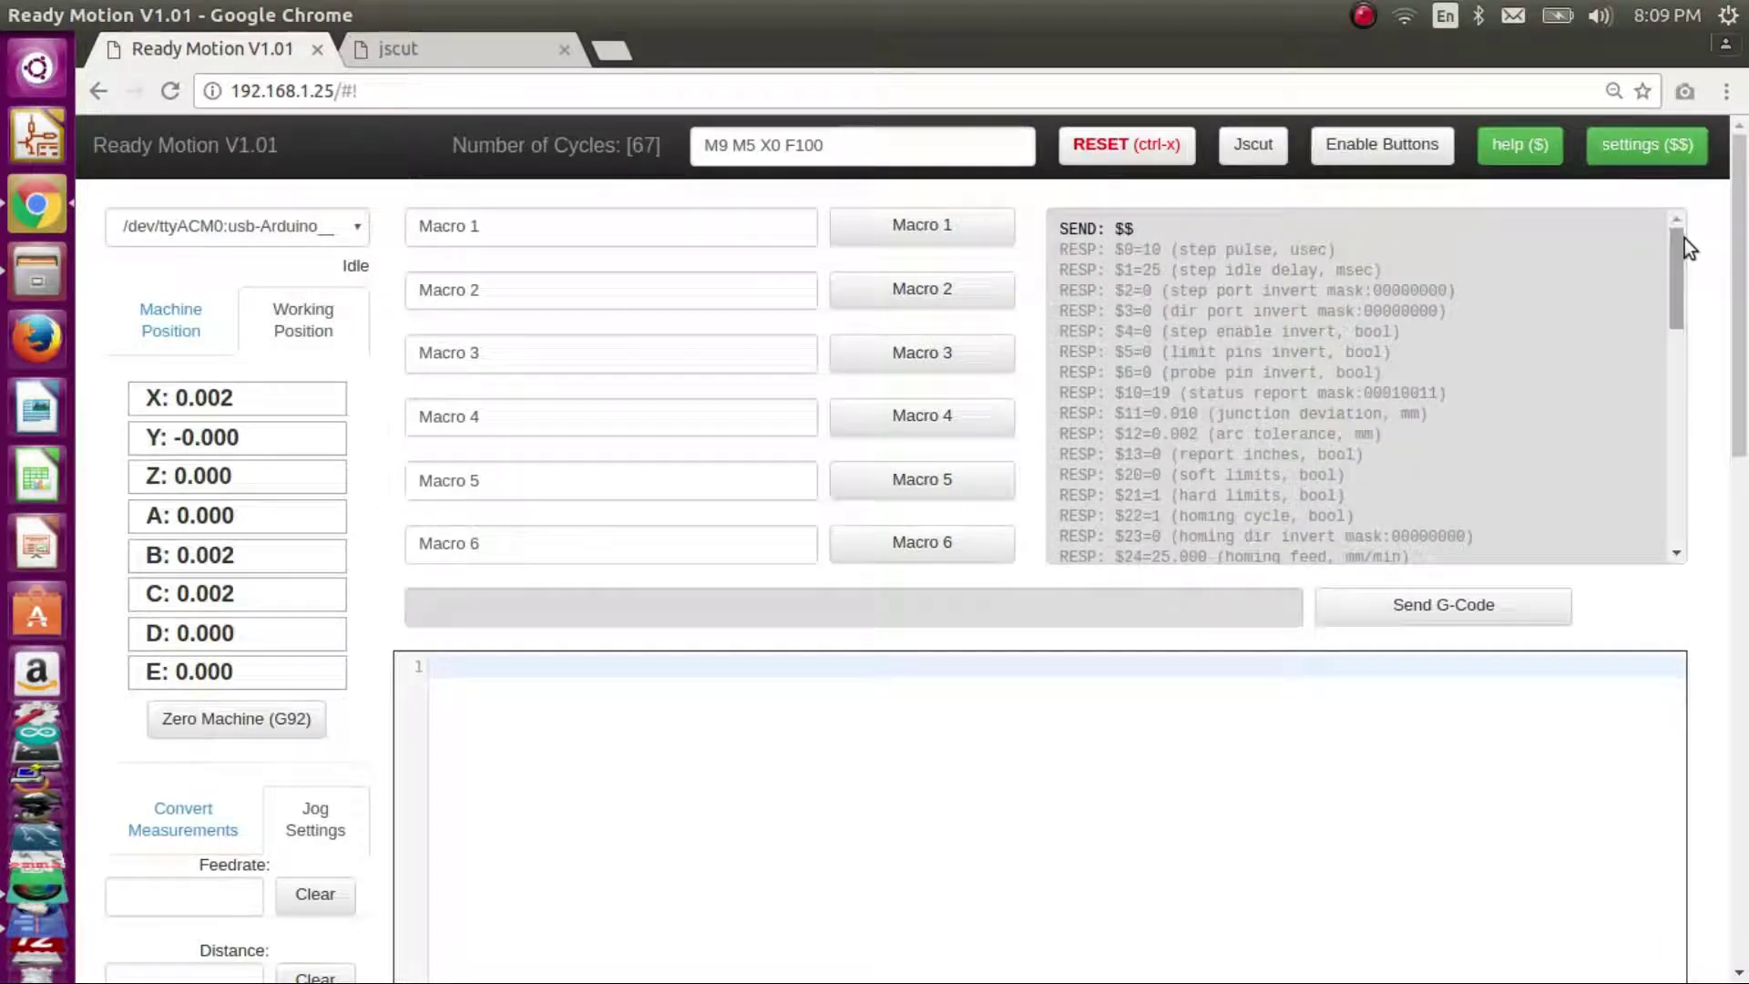
left_click_drag(1080, 248, 1276, 253)
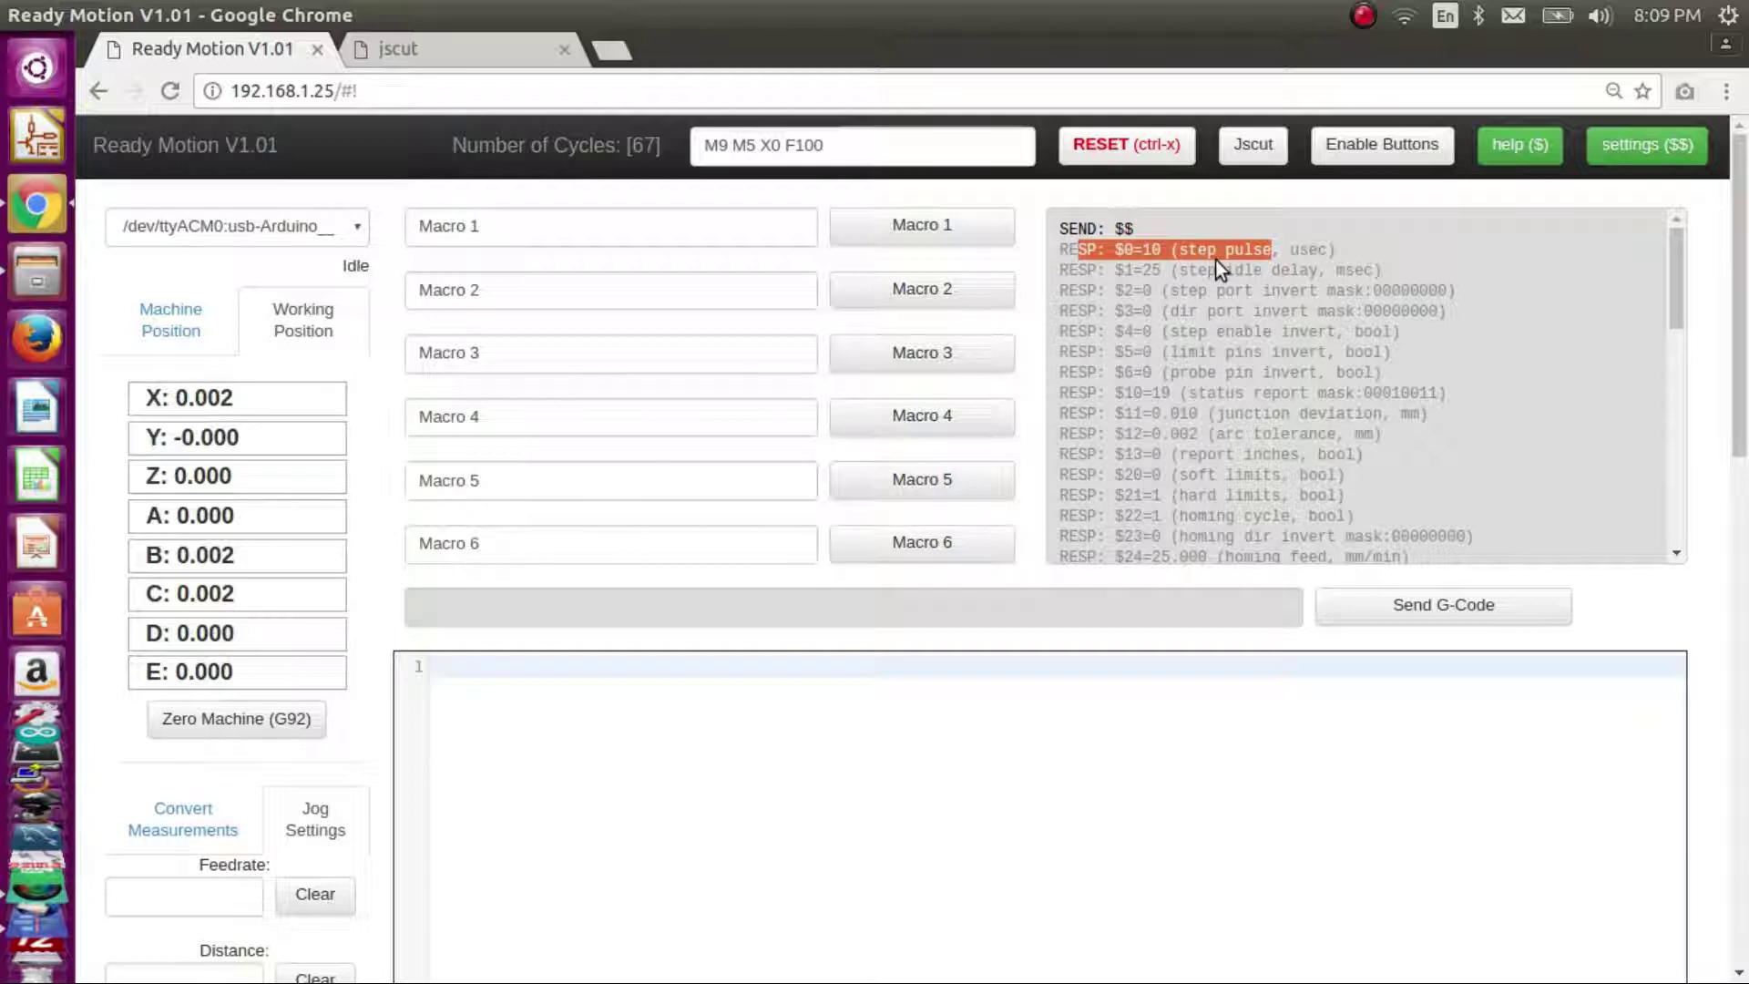
left_click(1171, 255)
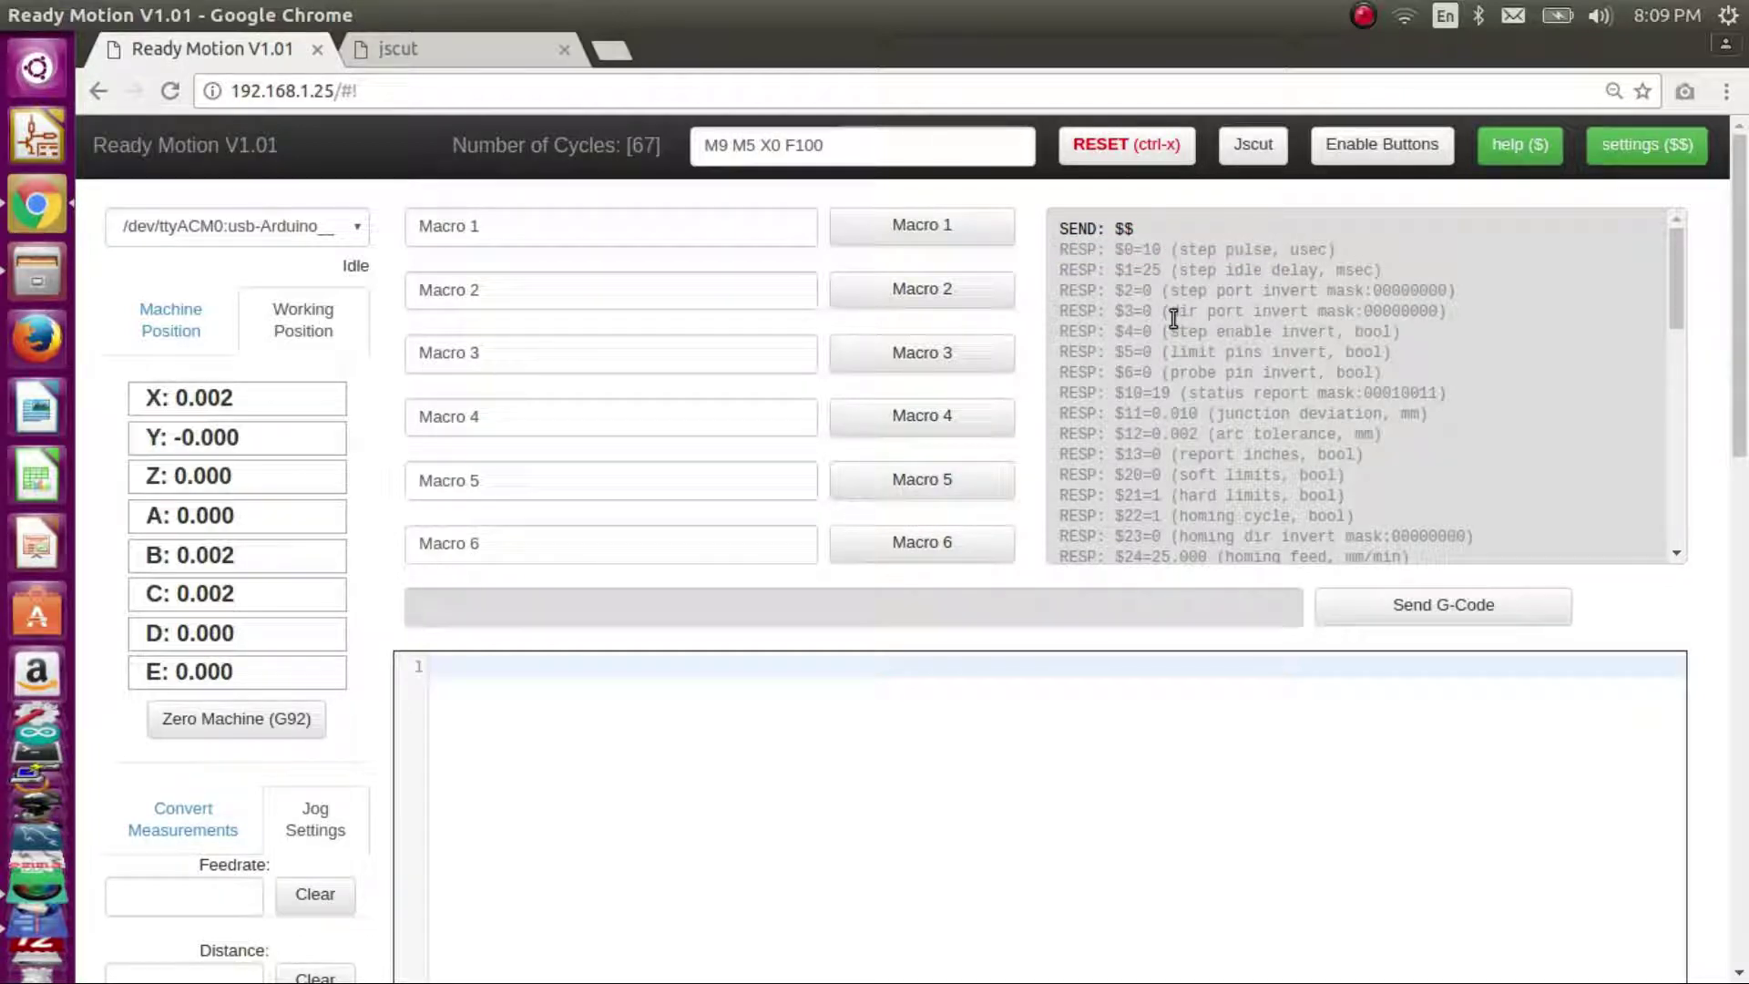
- Highlight the $100 X step/mm value in the settings list and review the max rate and acceleration settings
scroll(1178, 412, "down", 4)
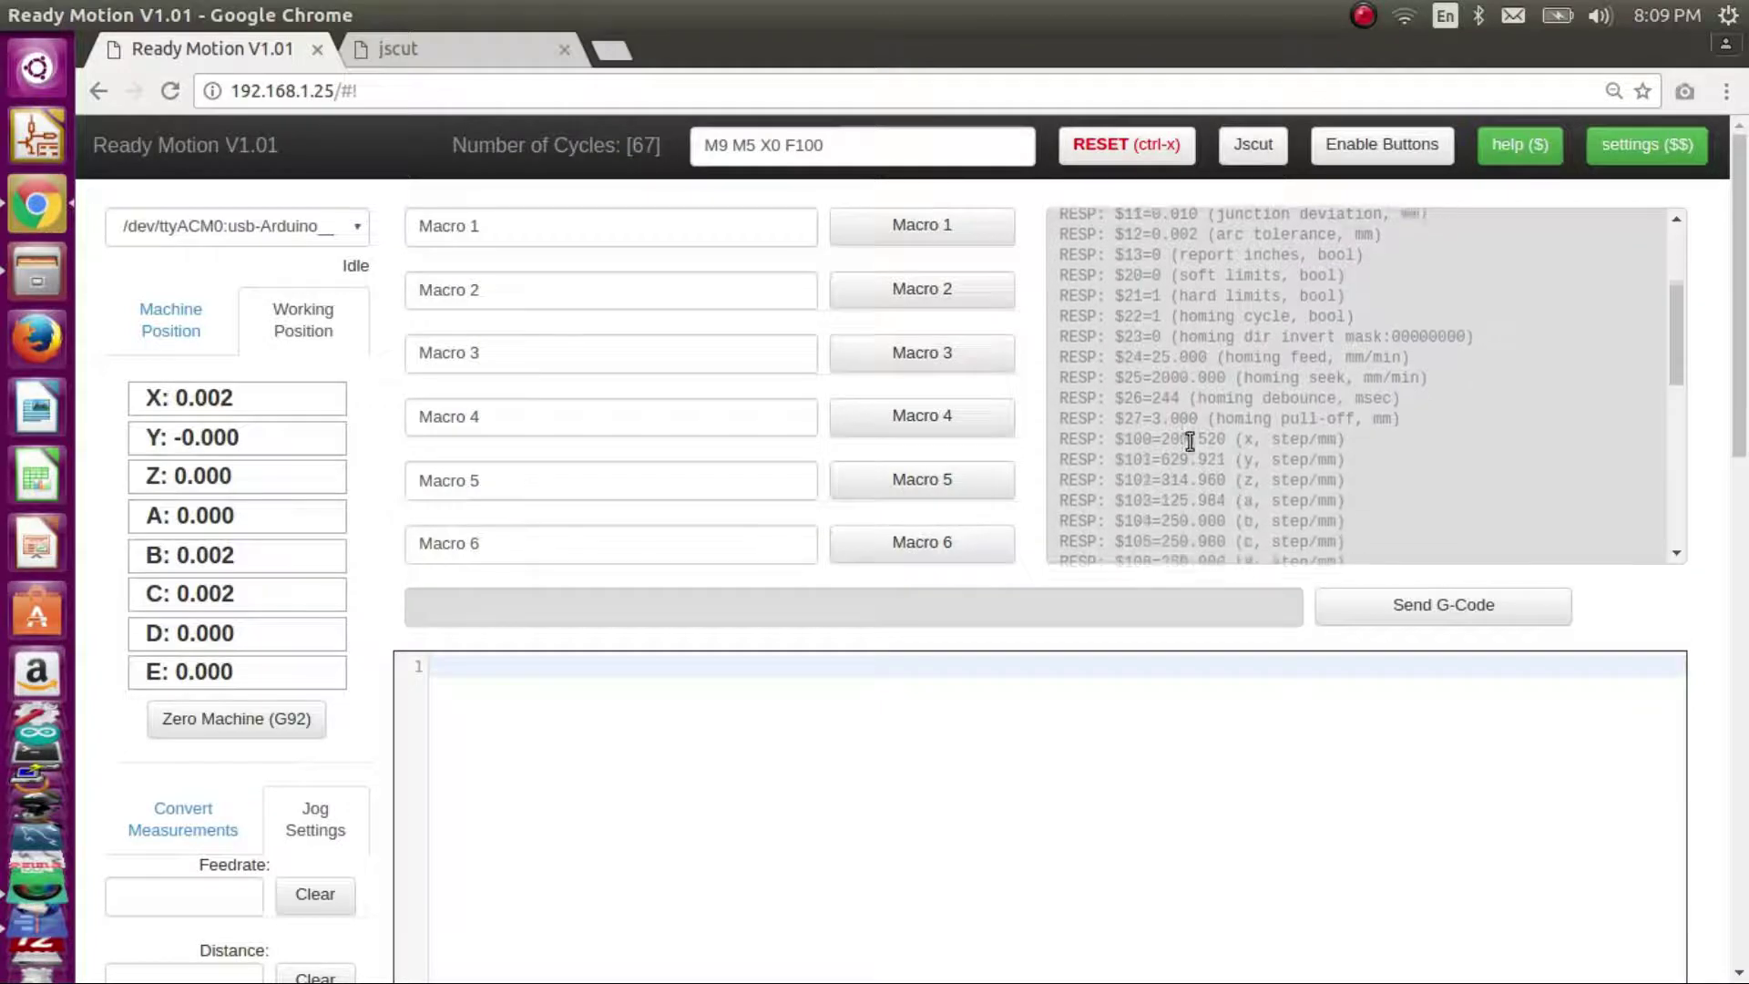
left_click_drag(1229, 437, 1162, 435)
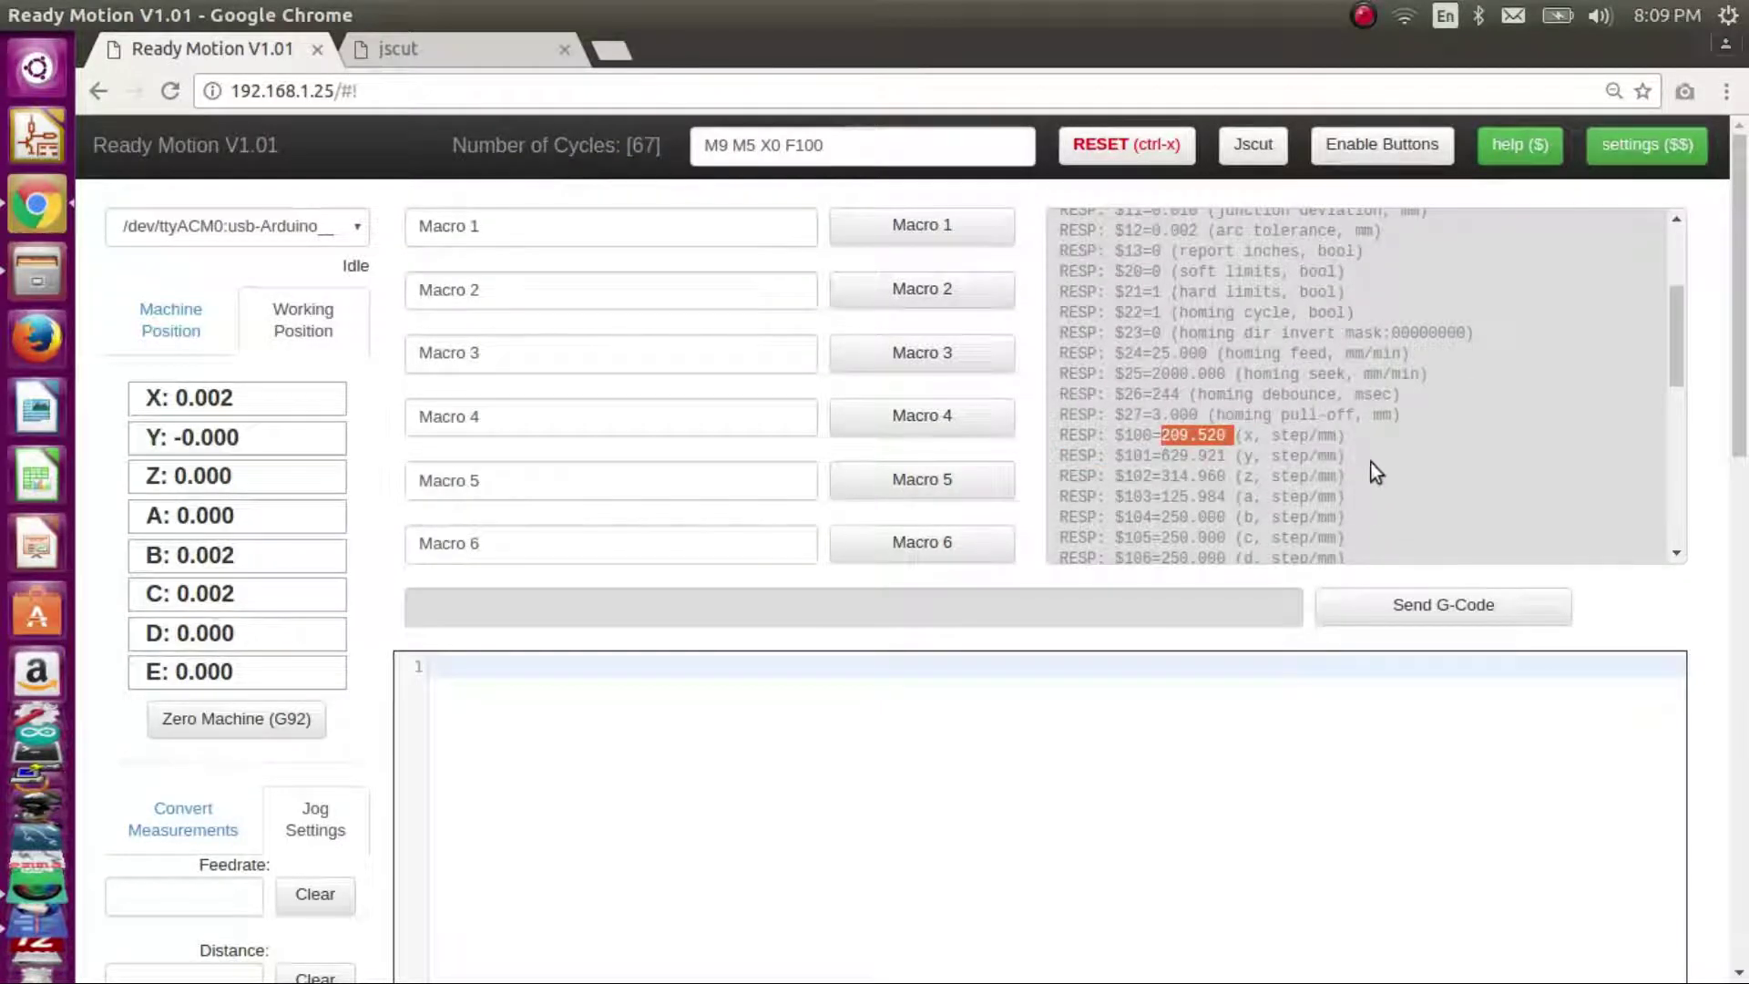
scroll(1376, 472, "down", 5)
left_click_drag(1244, 344, 1161, 348)
scroll(1215, 417, "down", 3)
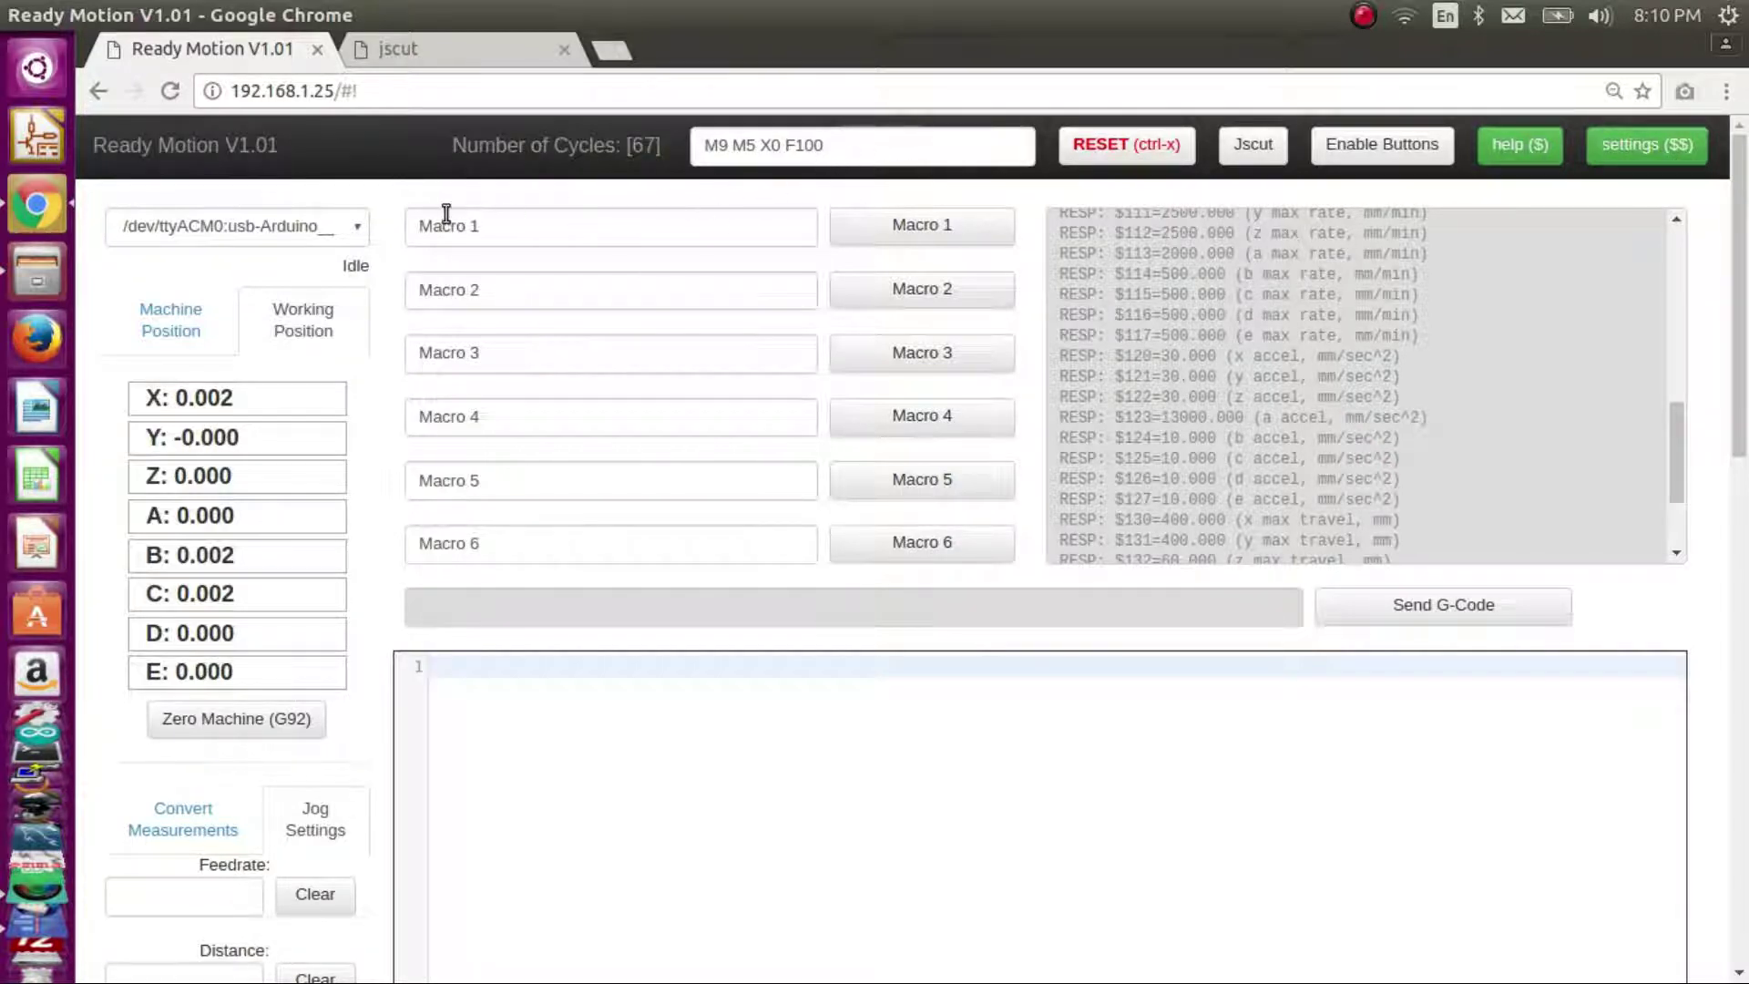
- Reselect the /dev/ttyACM0 Arduino serial port
left_click(317, 228)
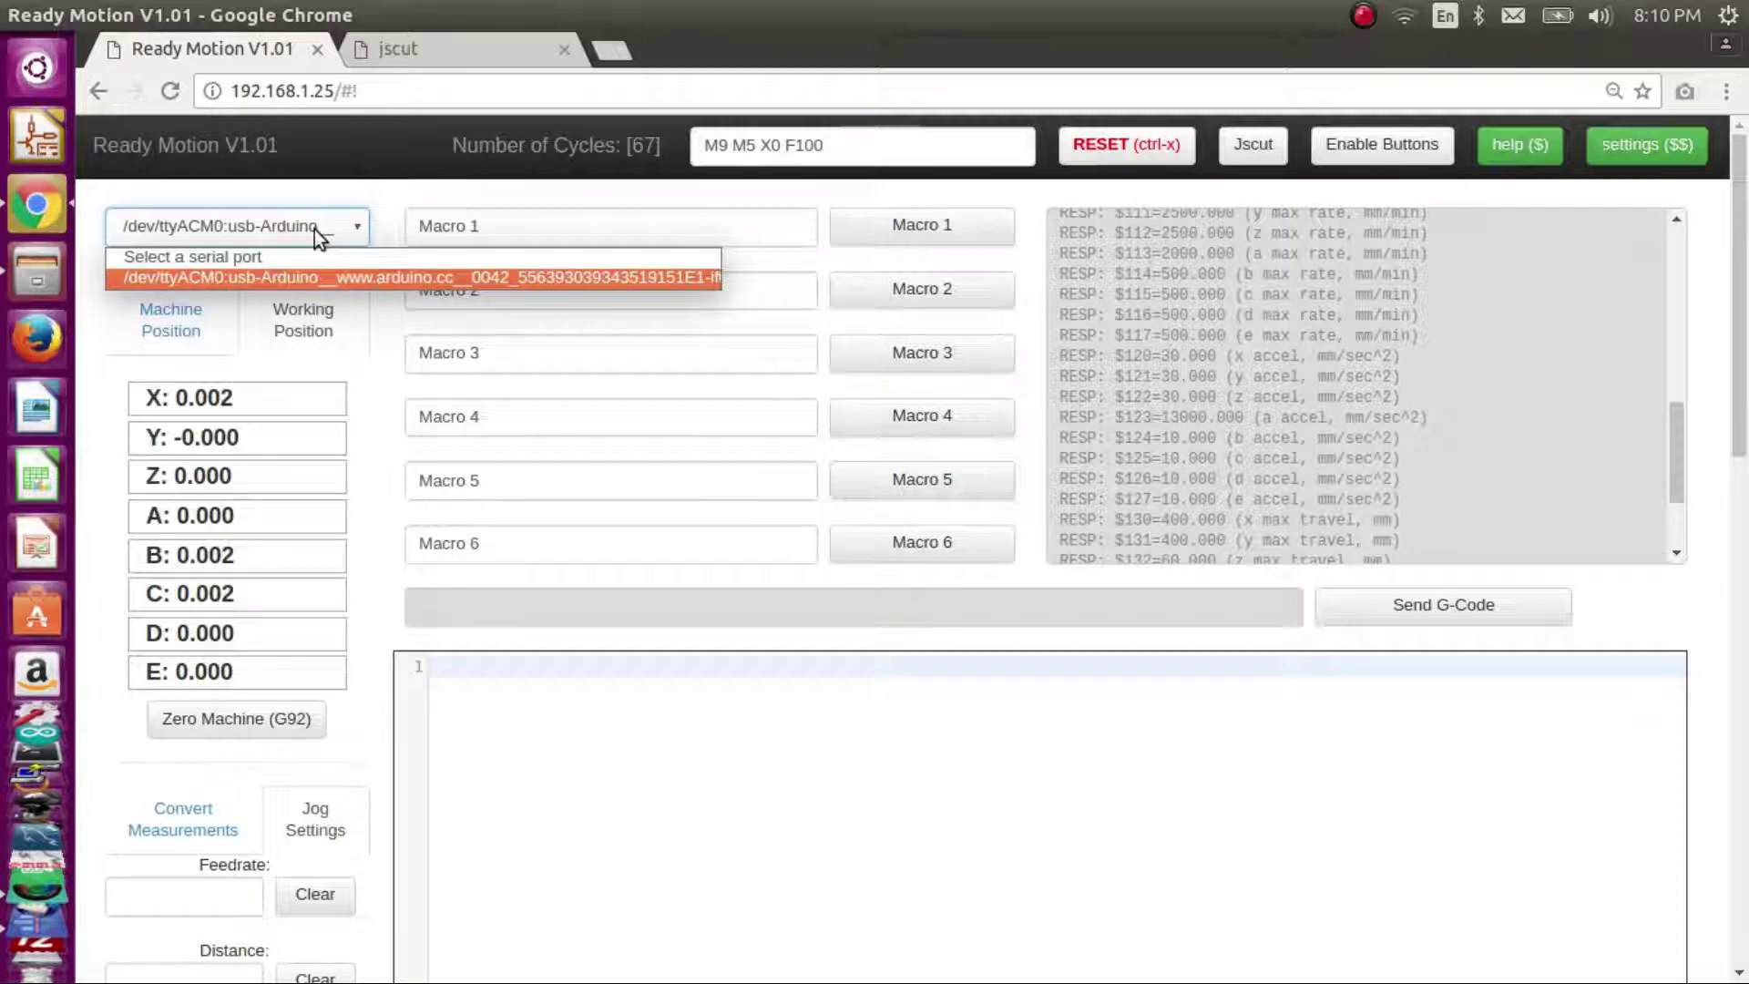
left_click(342, 276)
- Highlight the Macro 1 and Macro 2 texts and clear the Macro 1 command
left_click(546, 238)
triple_click(443, 236)
triple_click(523, 289)
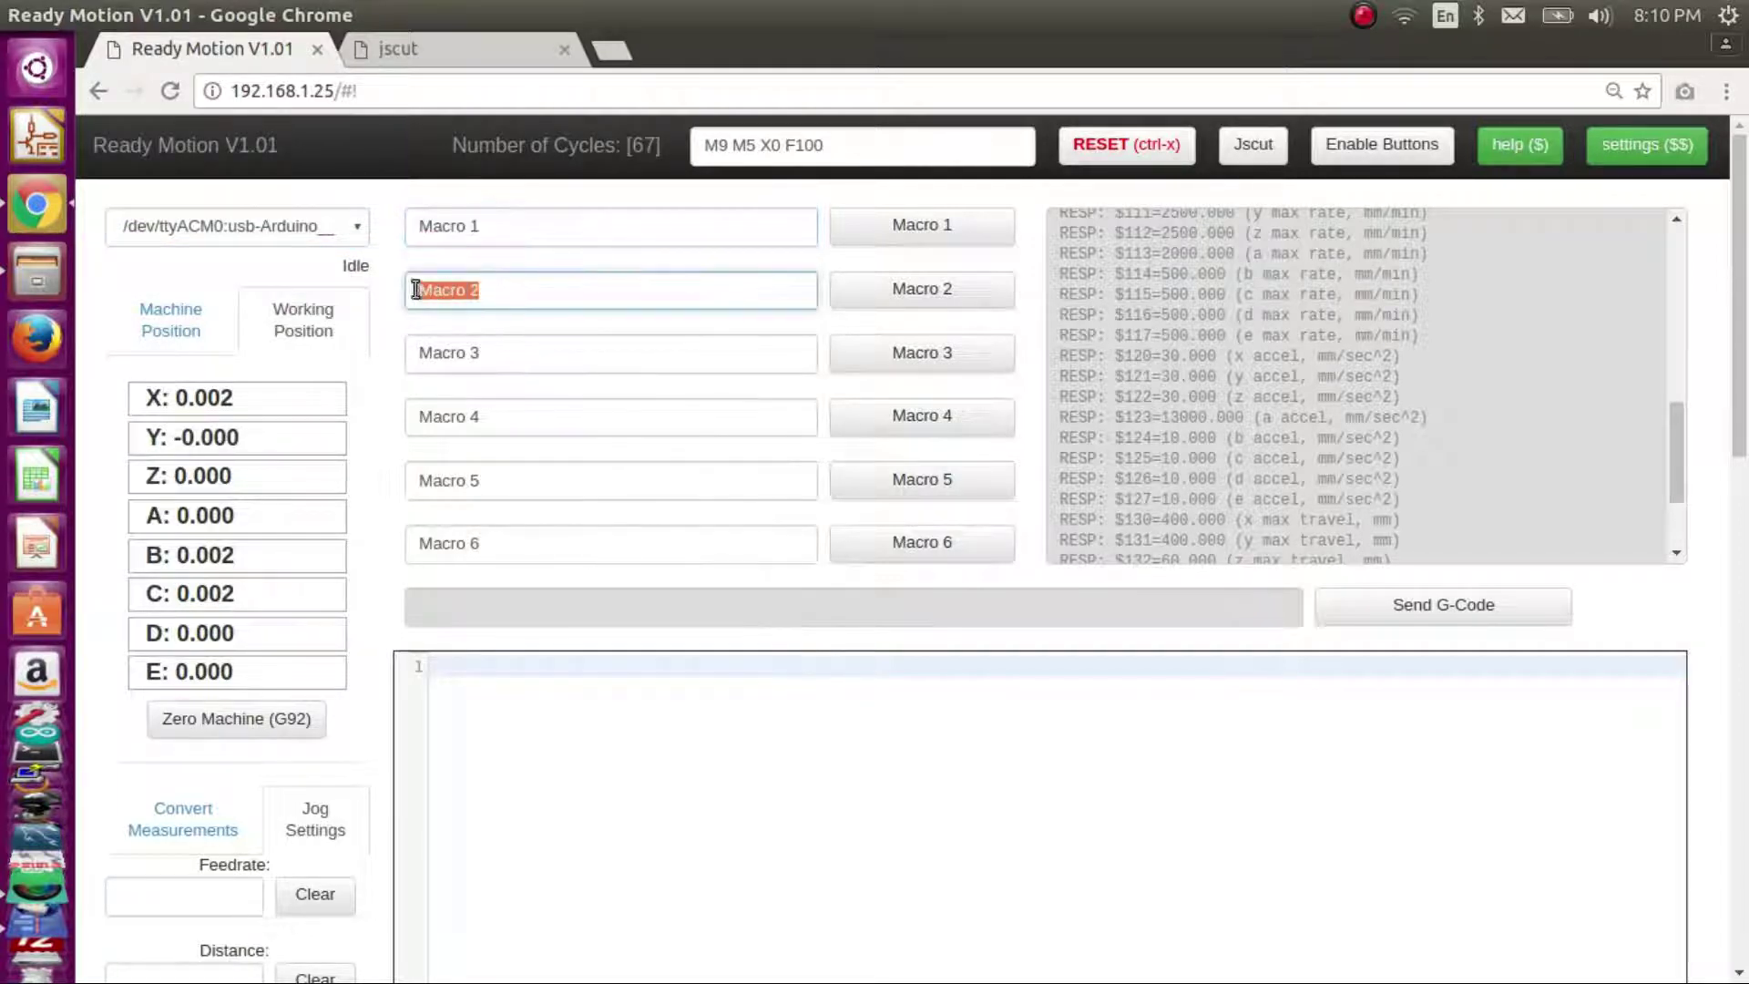
left_click(399, 257)
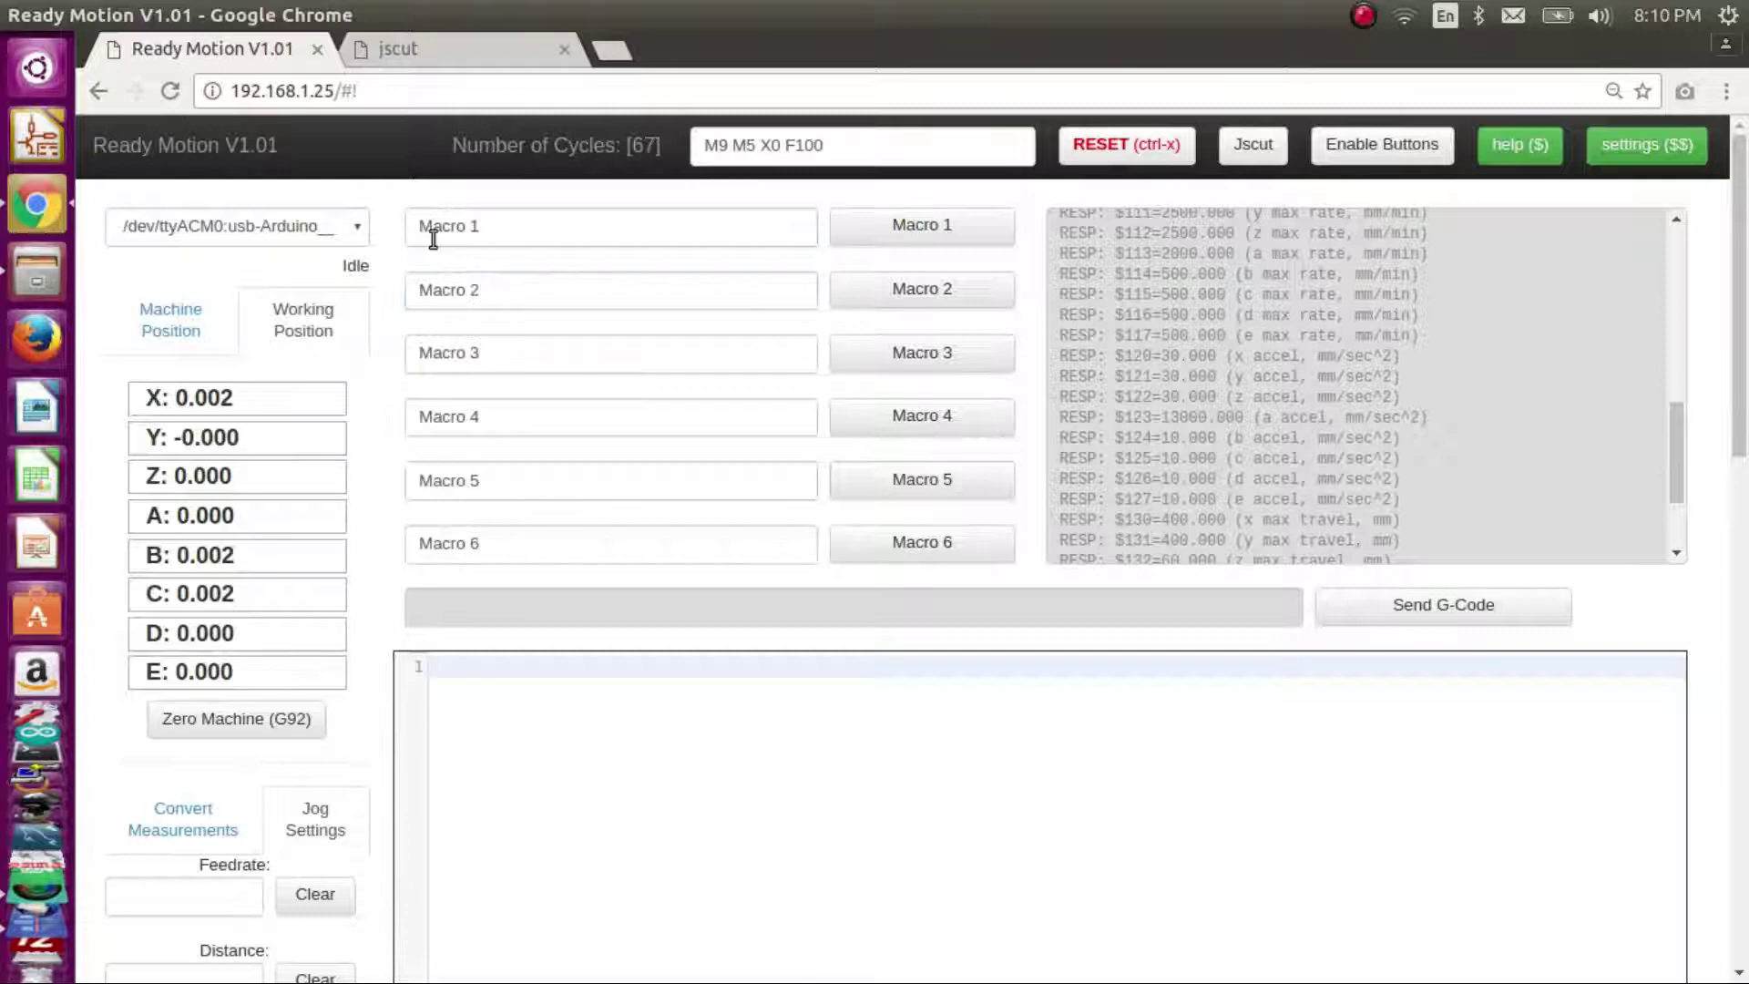
mouse_move(419, 226)
left_mouse_down()
mouse_move(513, 227)
mouse_move(403, 230)
left_mouse_up()
key("BackSpace")
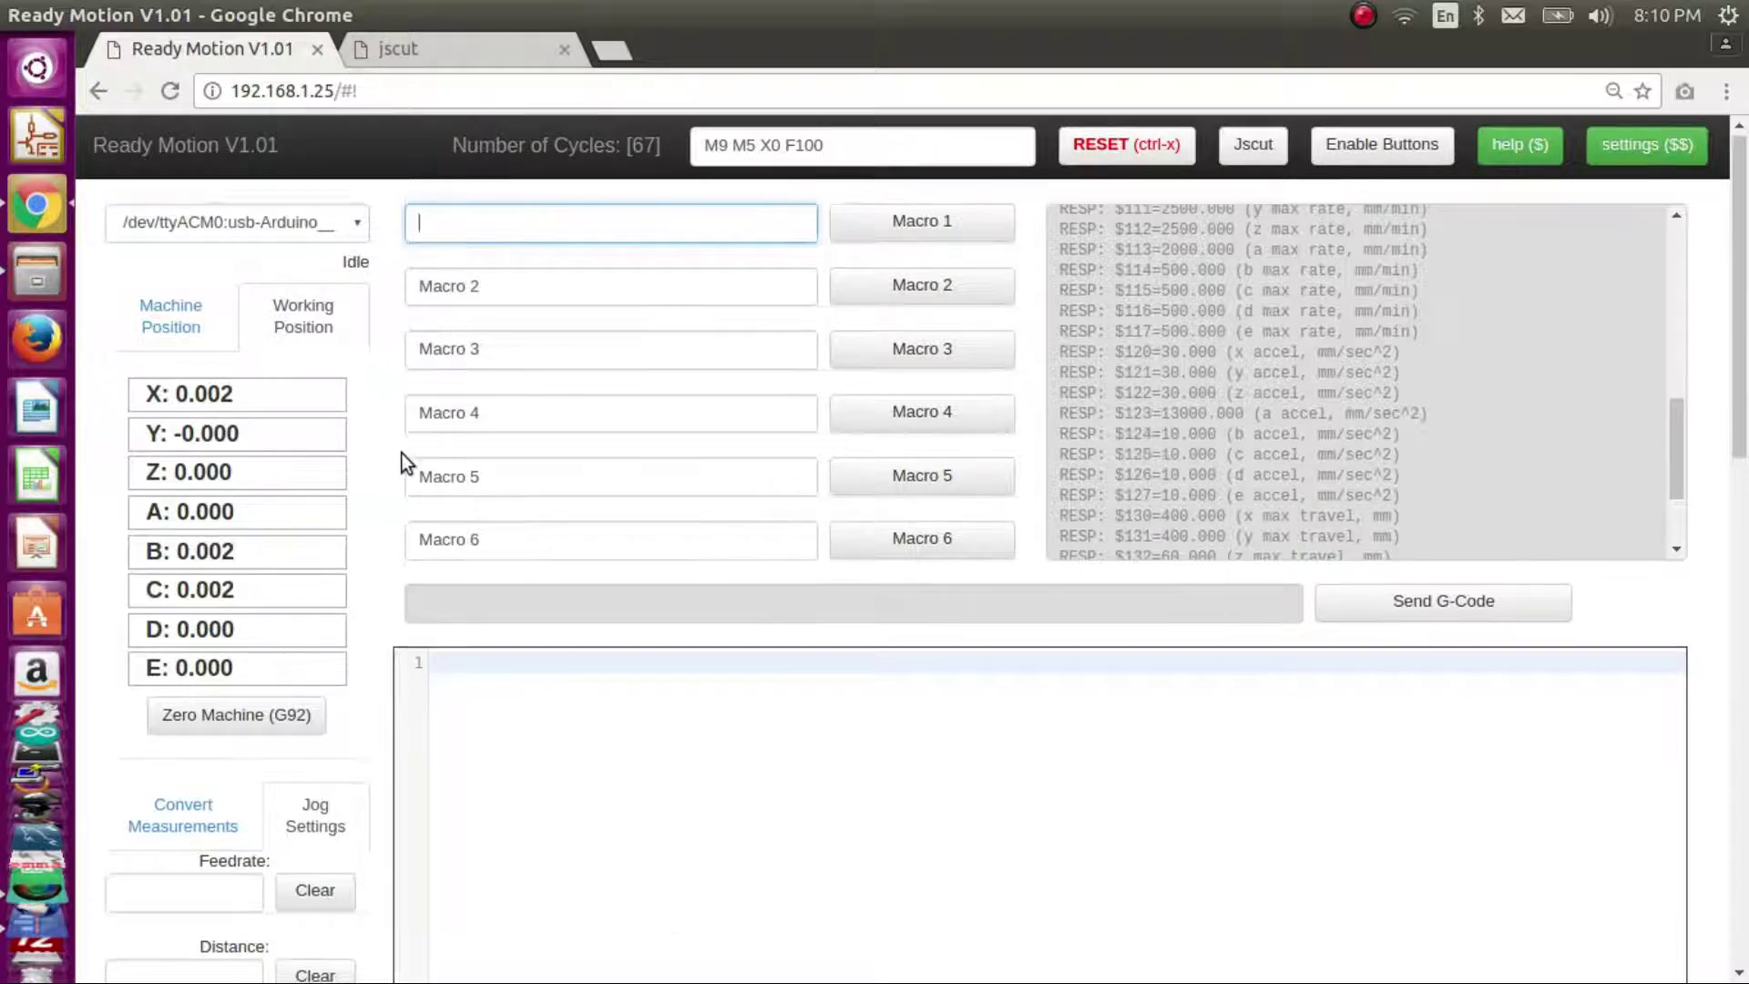
- Load the readymotion sample program from the ReadyMotion Programs folder
scroll(401, 452, "down", 3)
left_click(1119, 836)
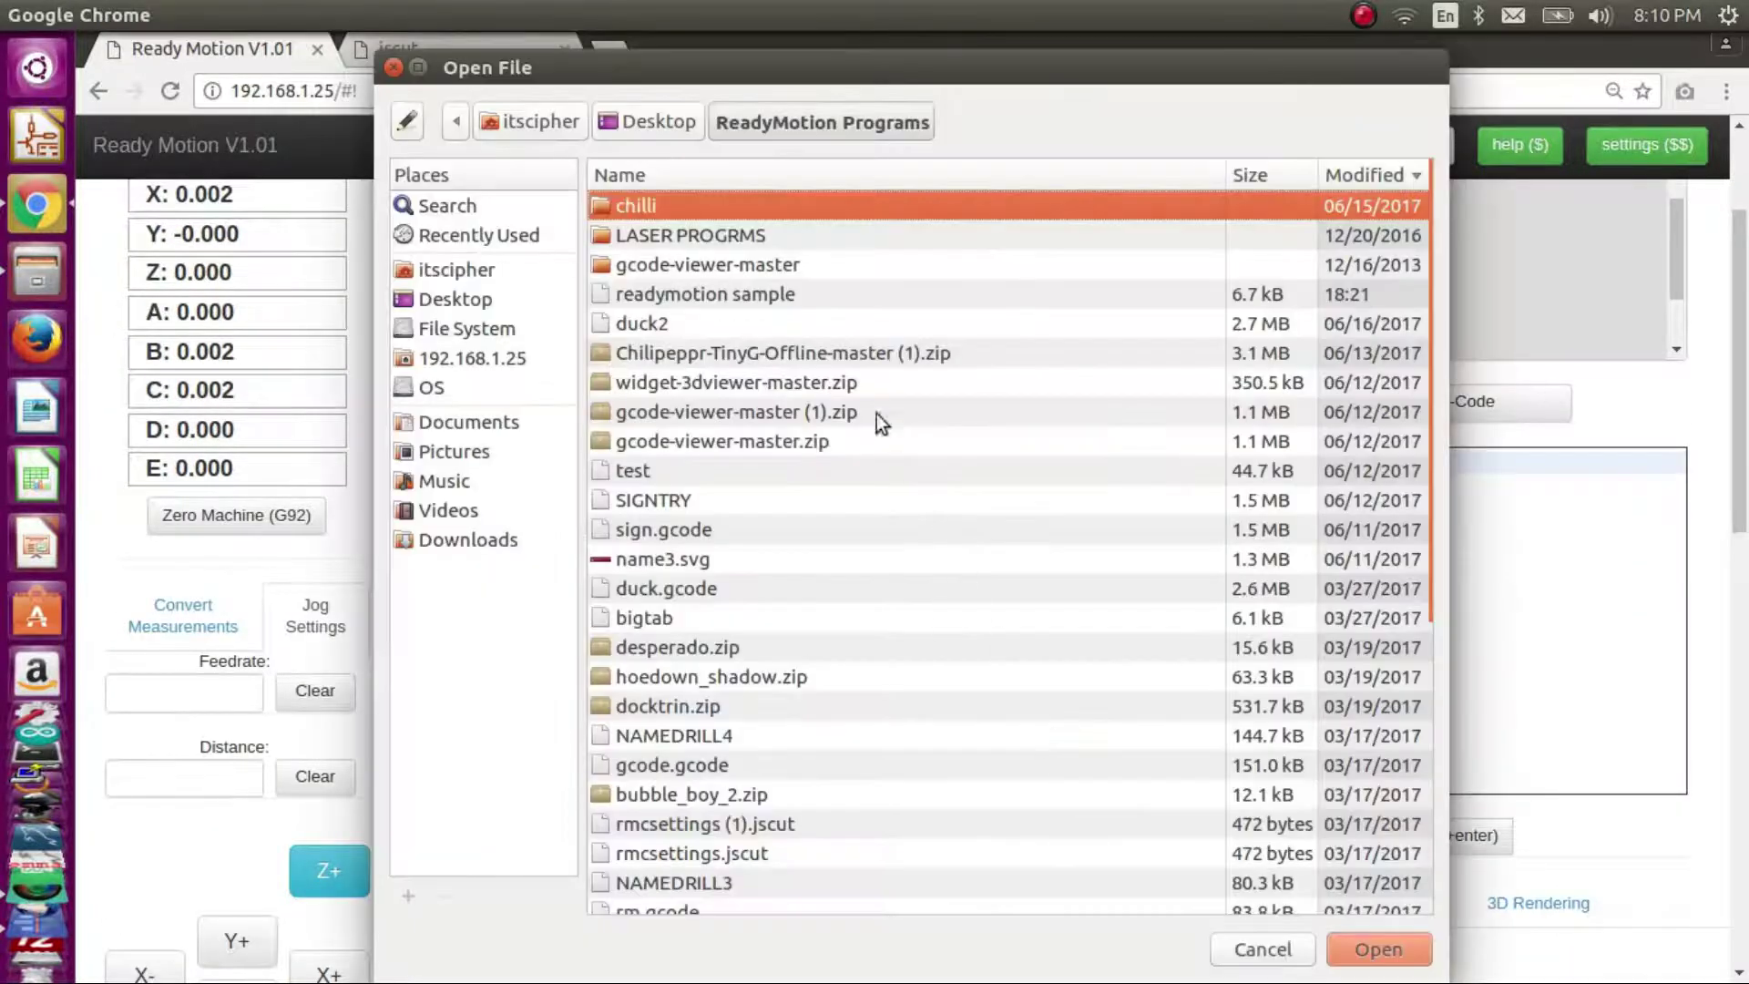
double_click(763, 285)
scroll(418, 356, "up", 3)
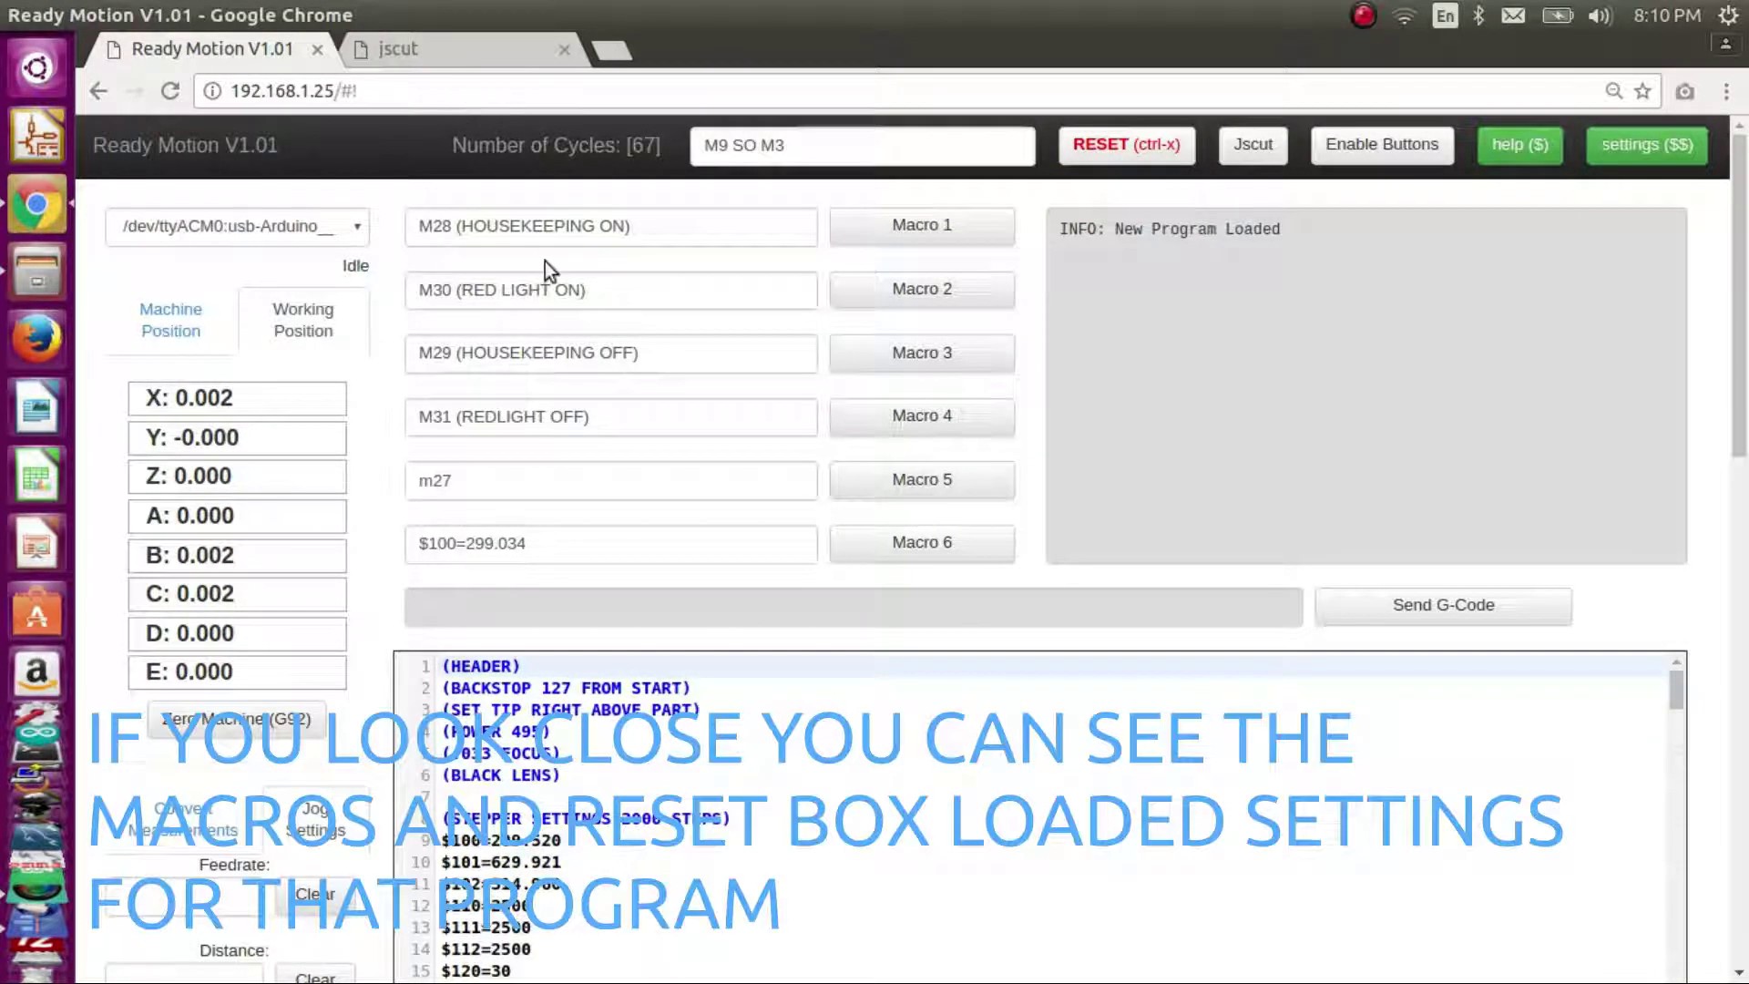
- Highlight the M28 command in Macro 1 and run Macros 1 to 4 to switch housekeeping and the red light on and off
left_click_drag(541, 225, 457, 197)
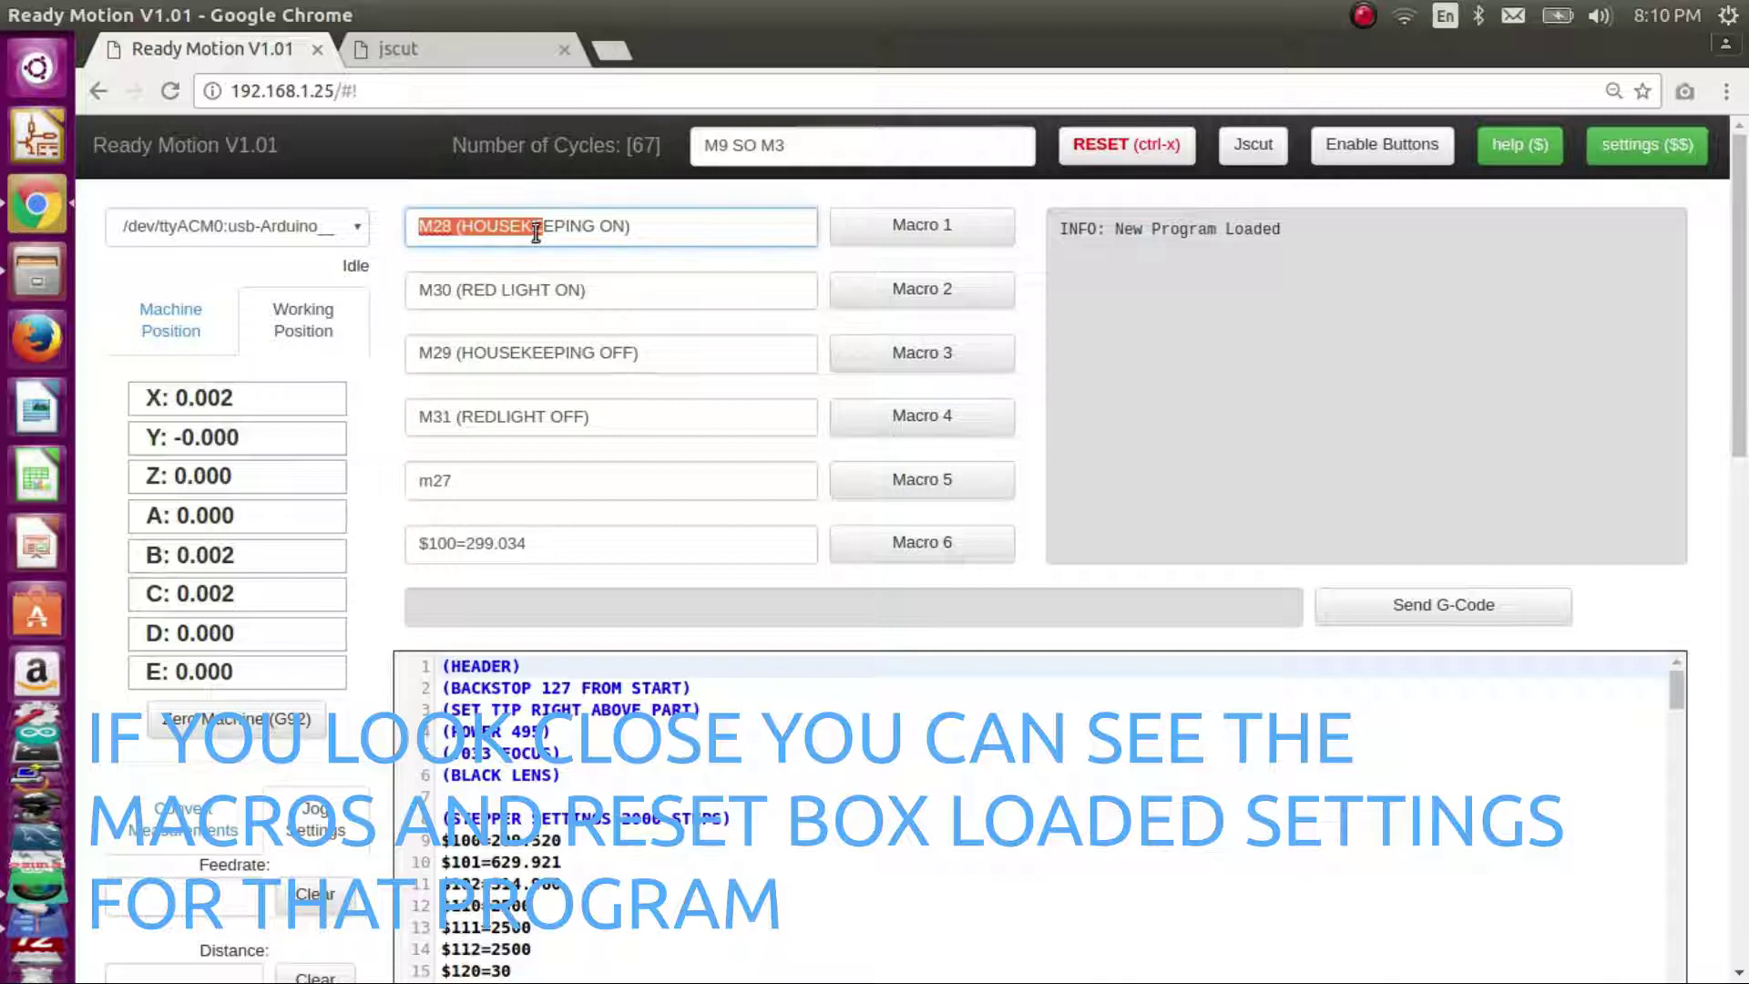
left_click_drag(675, 222, 410, 222)
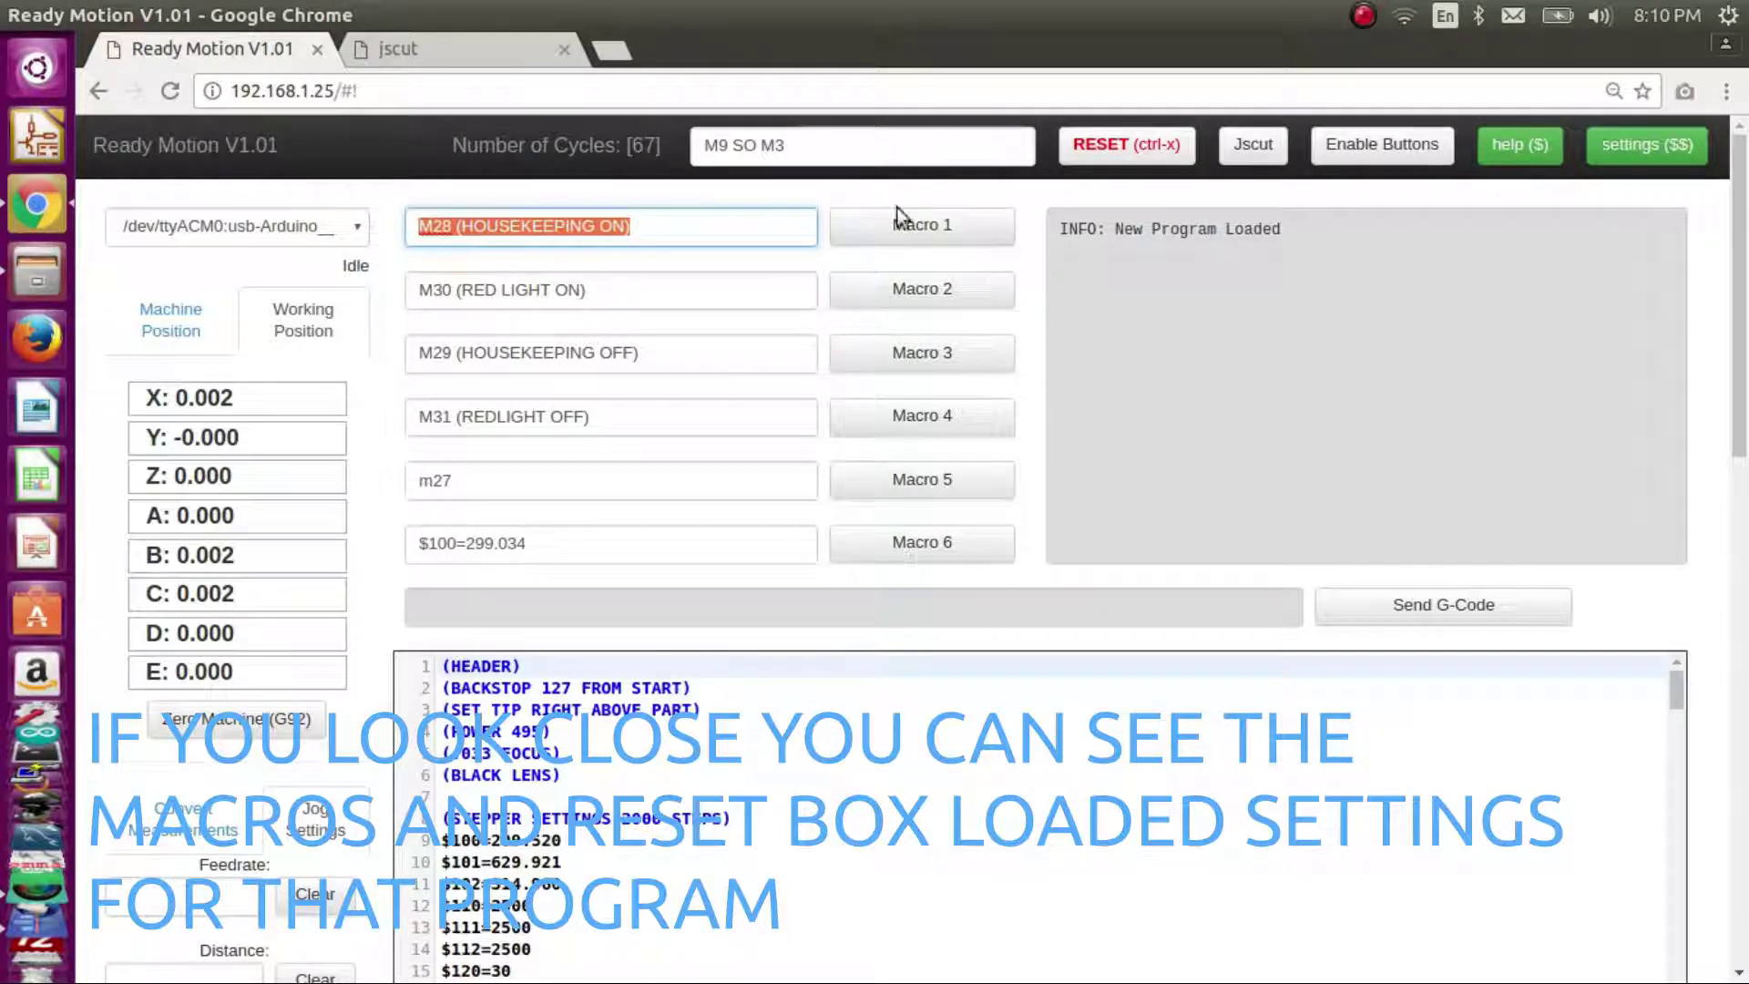
left_click(924, 225)
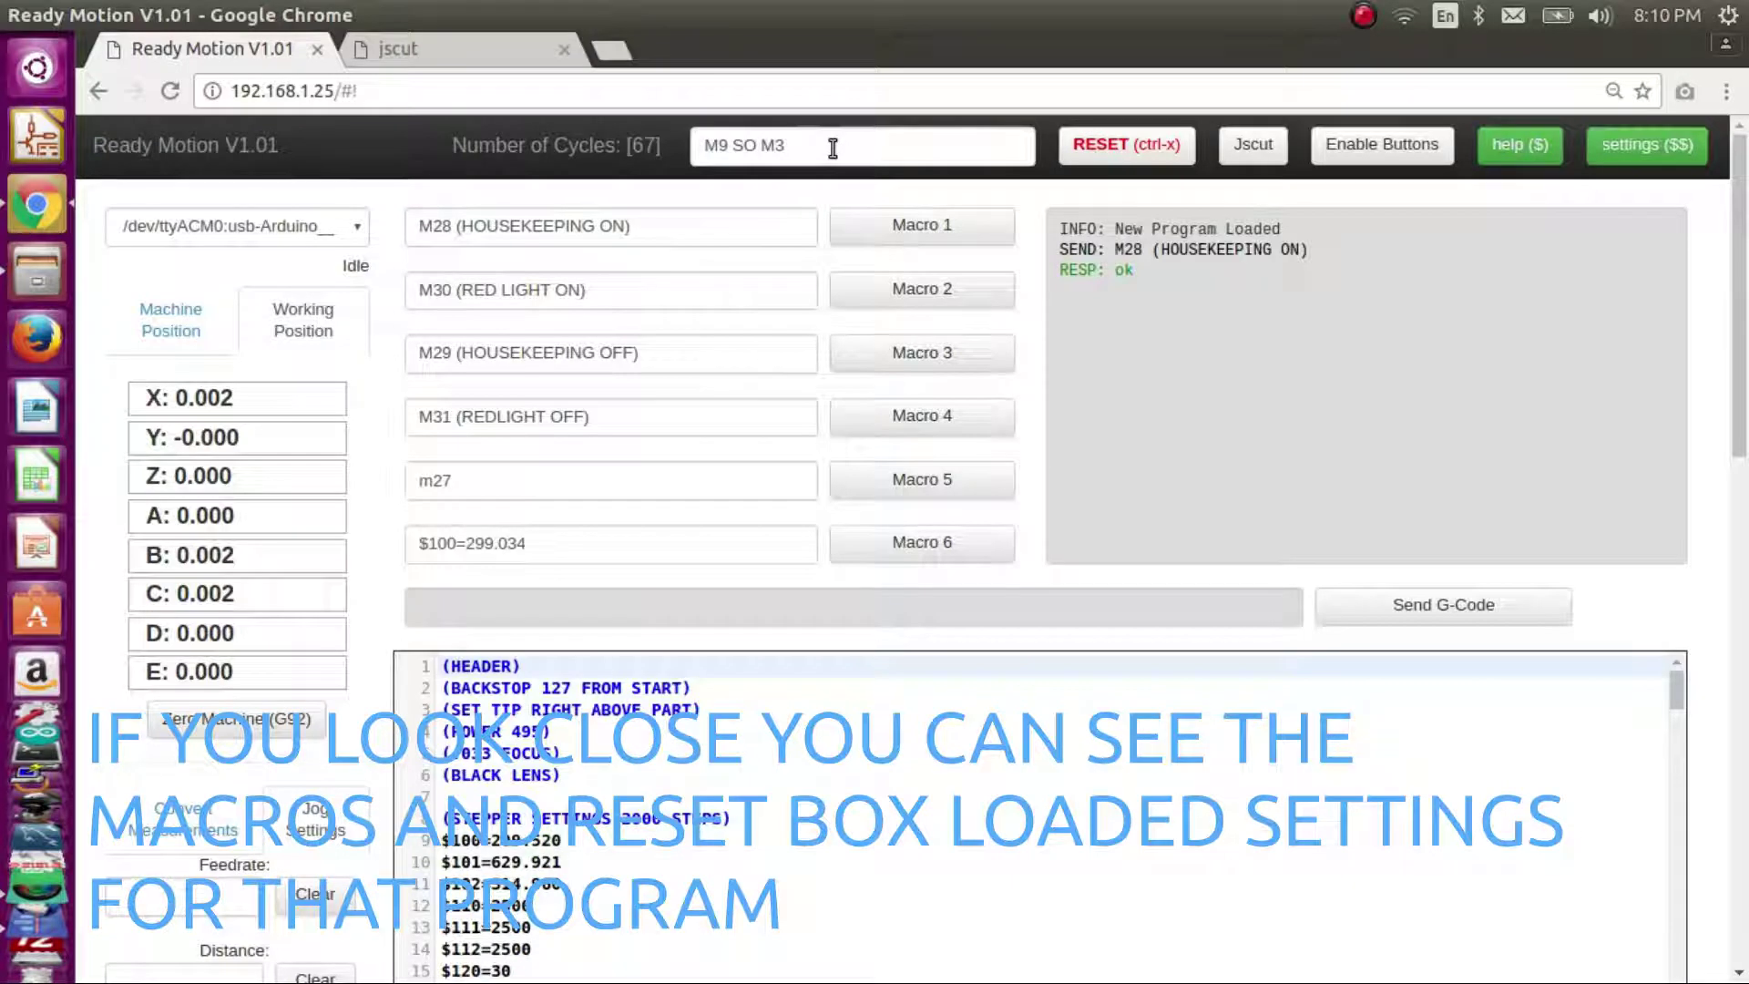
left_click(865, 292)
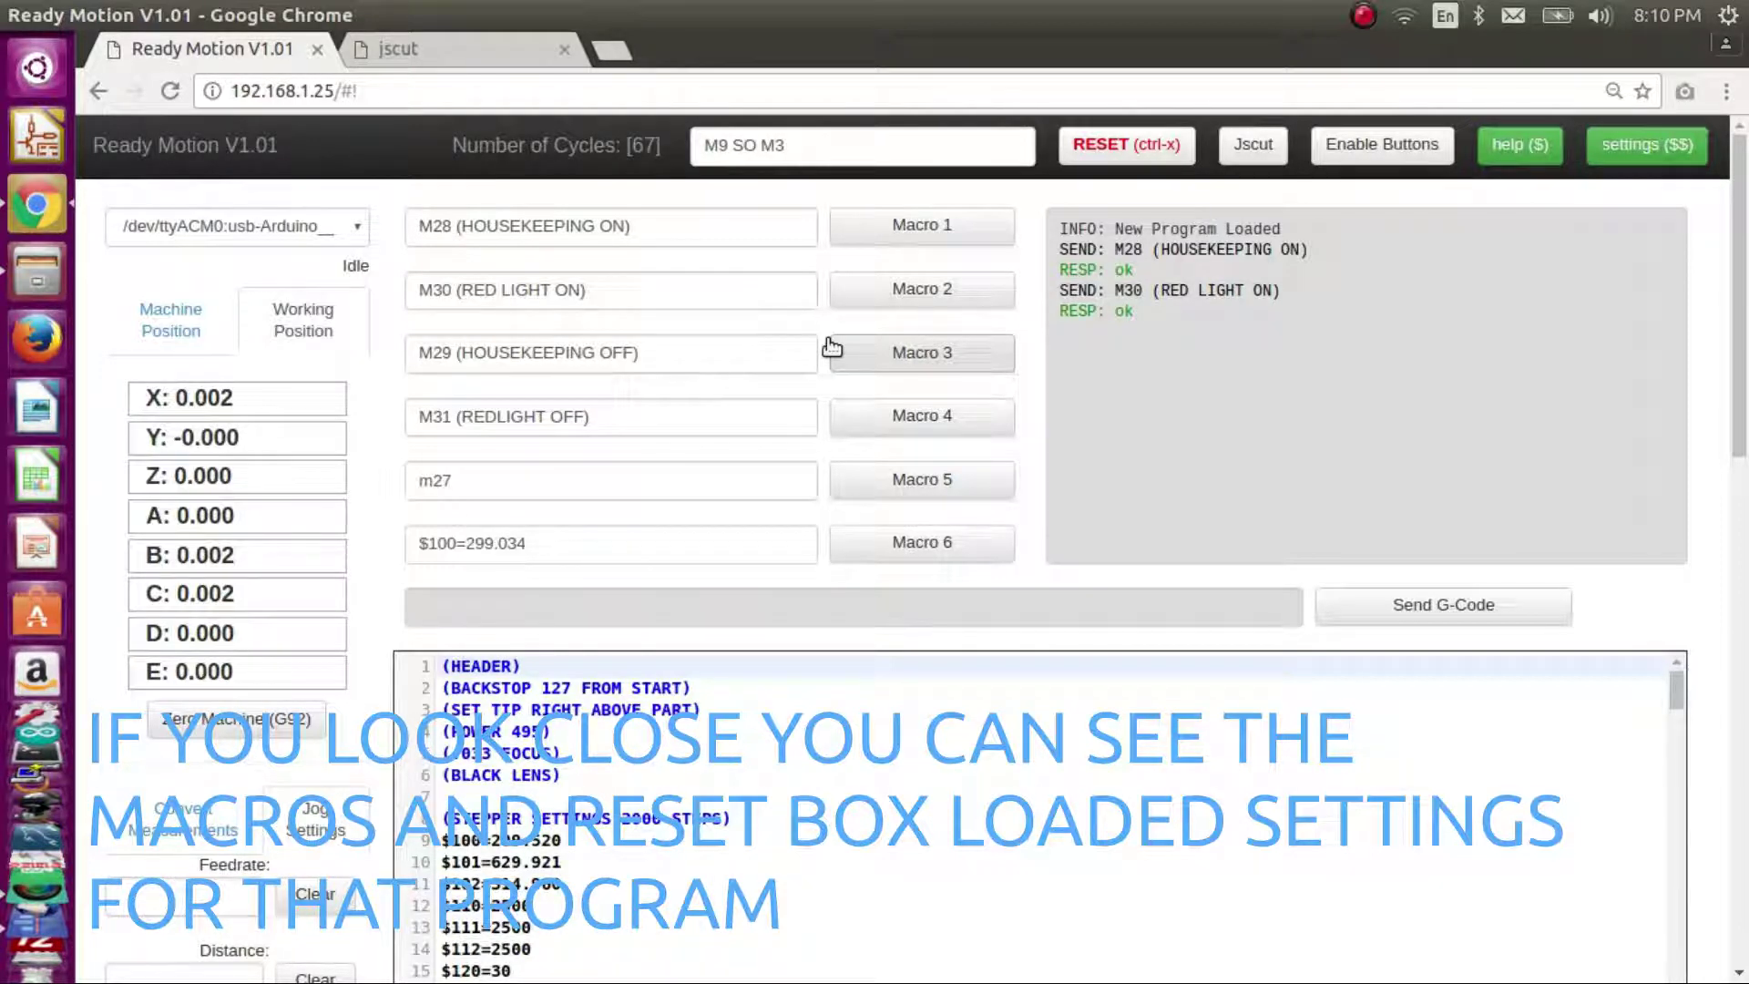
left_click(873, 361)
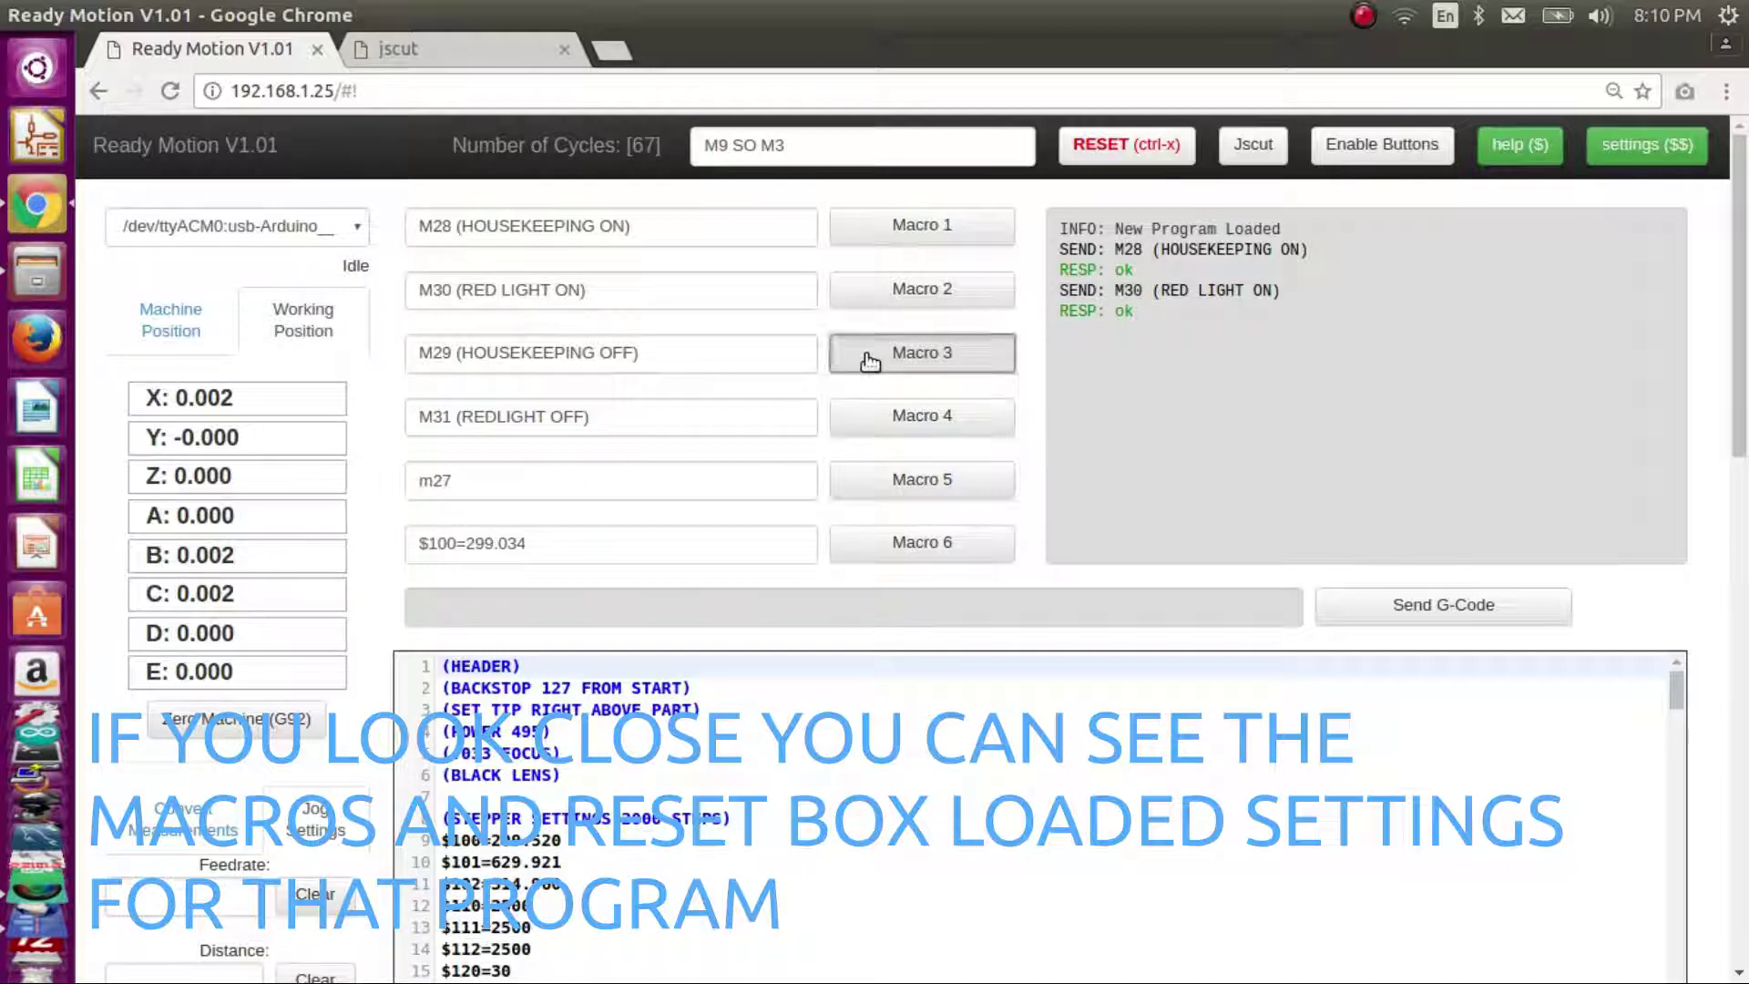
left_click(931, 422)
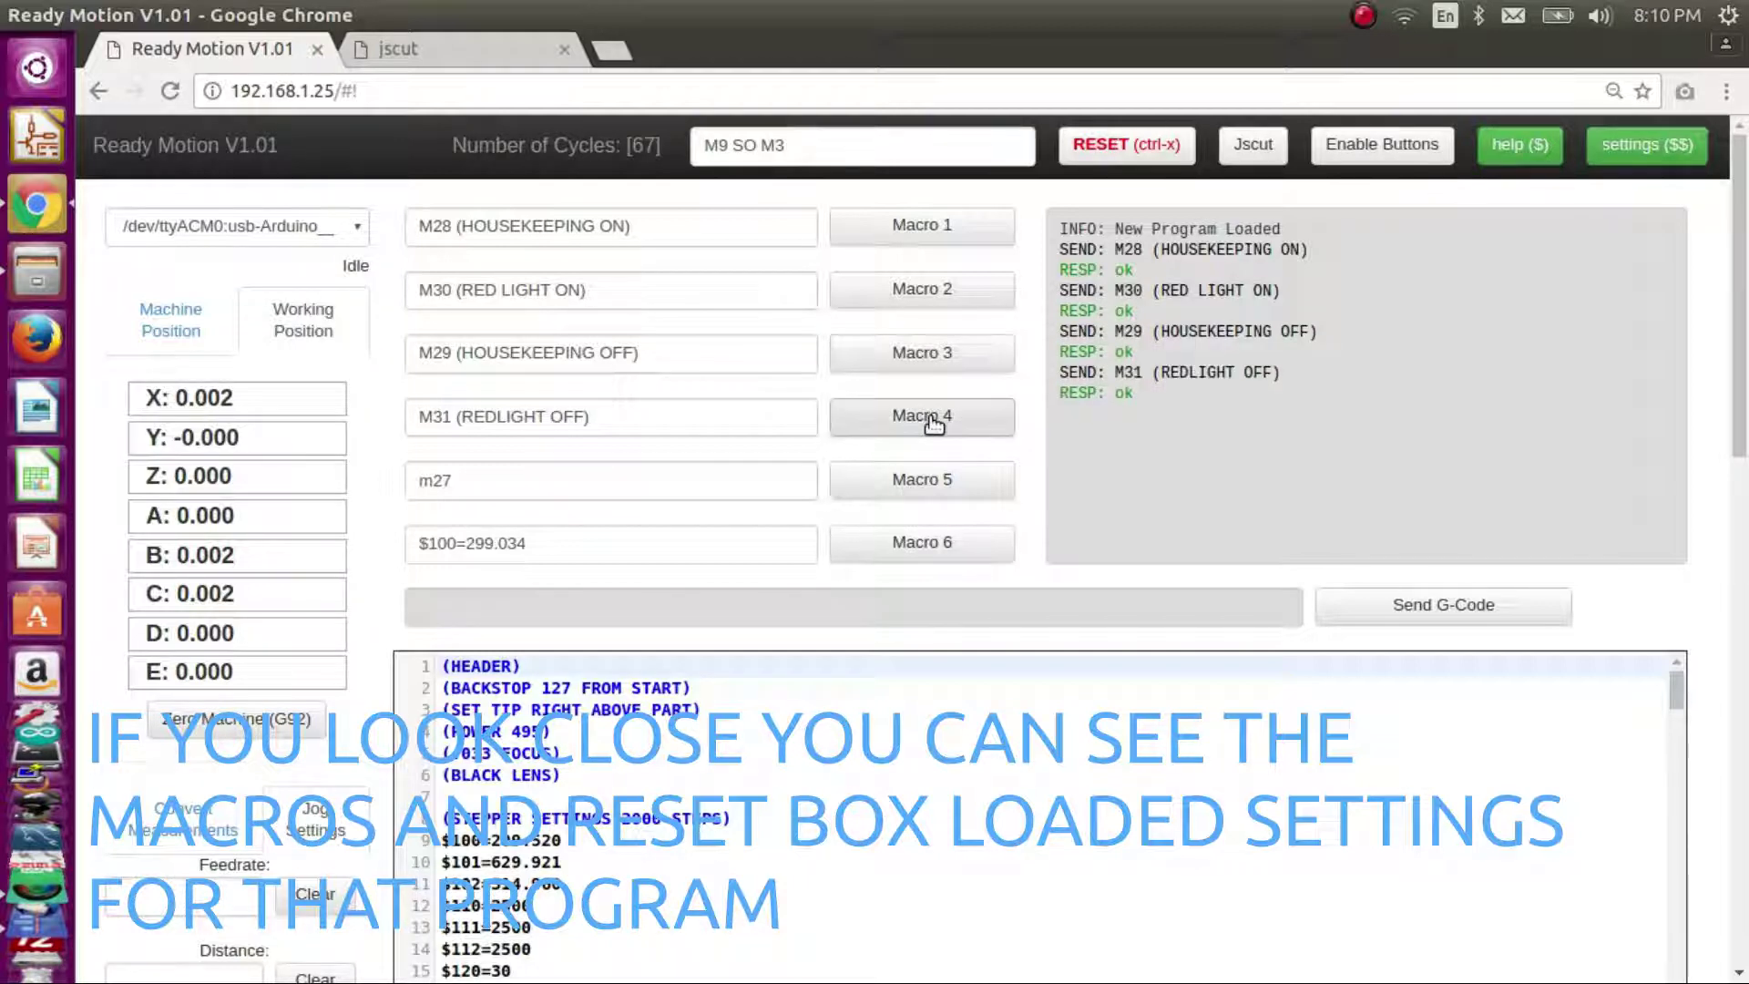
- Run Macro 6 to send $100=299.034 and Macro 5 to send m27
left_click_drag(699, 558, 466, 545)
left_click_drag(572, 545, 469, 545)
left_click(499, 528)
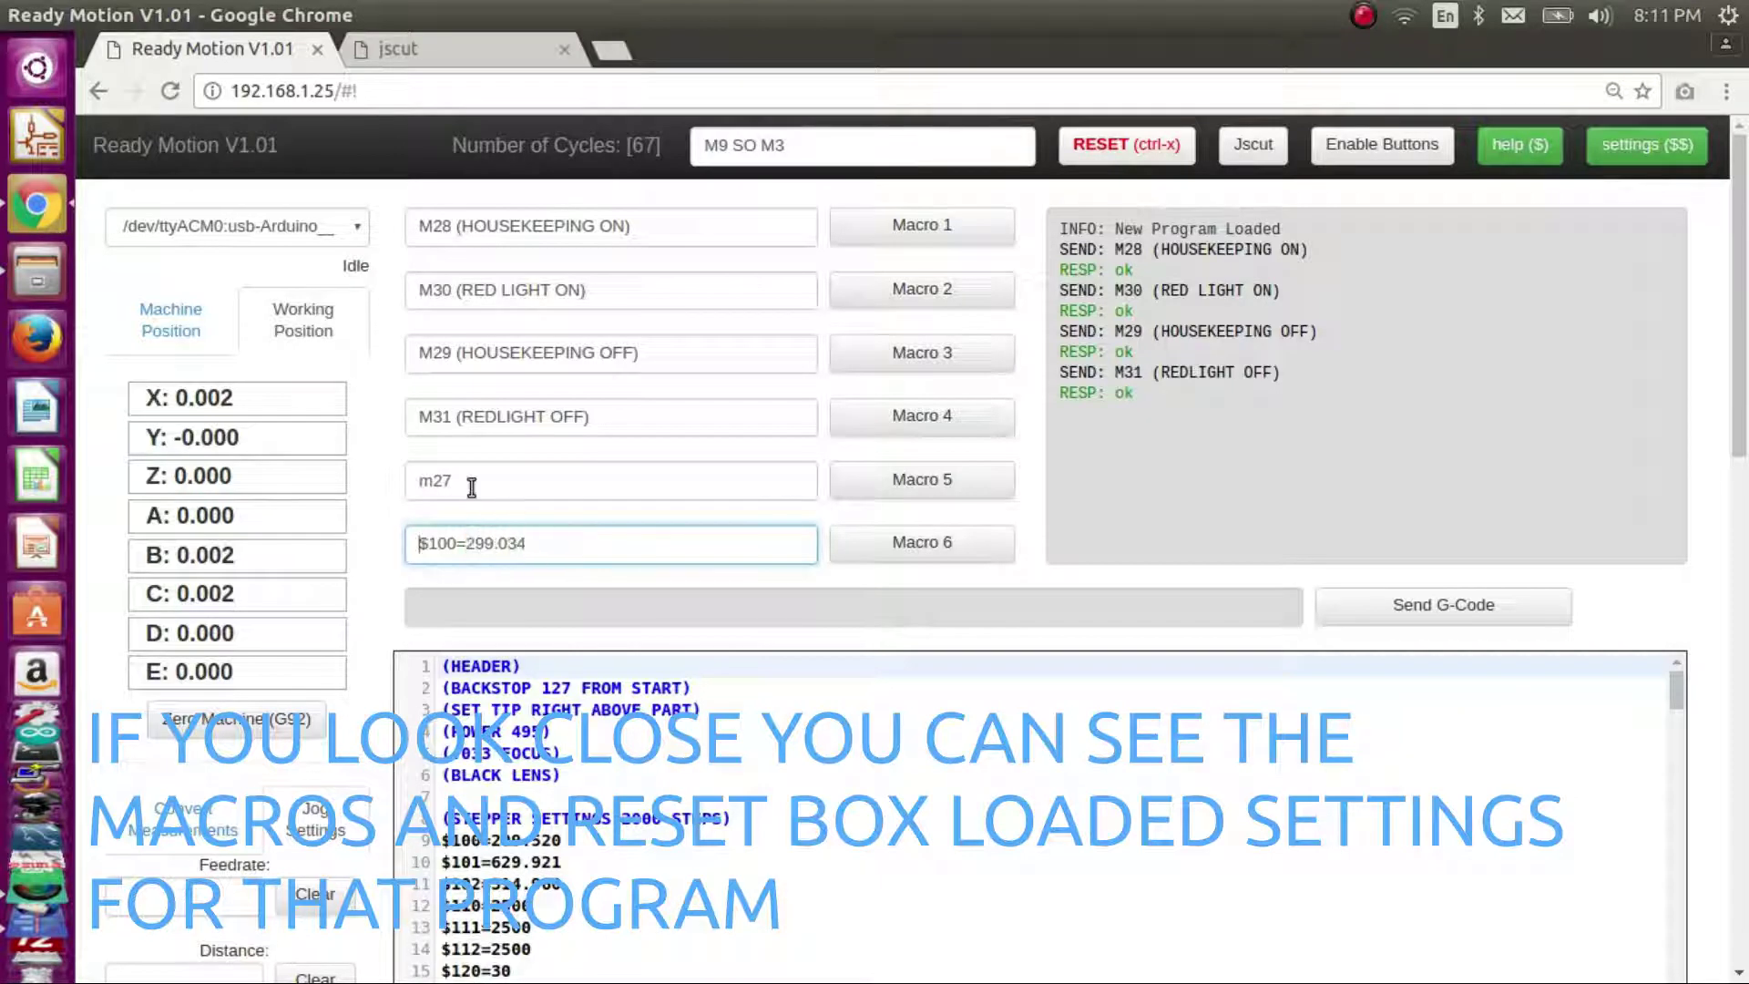
left_click(873, 542)
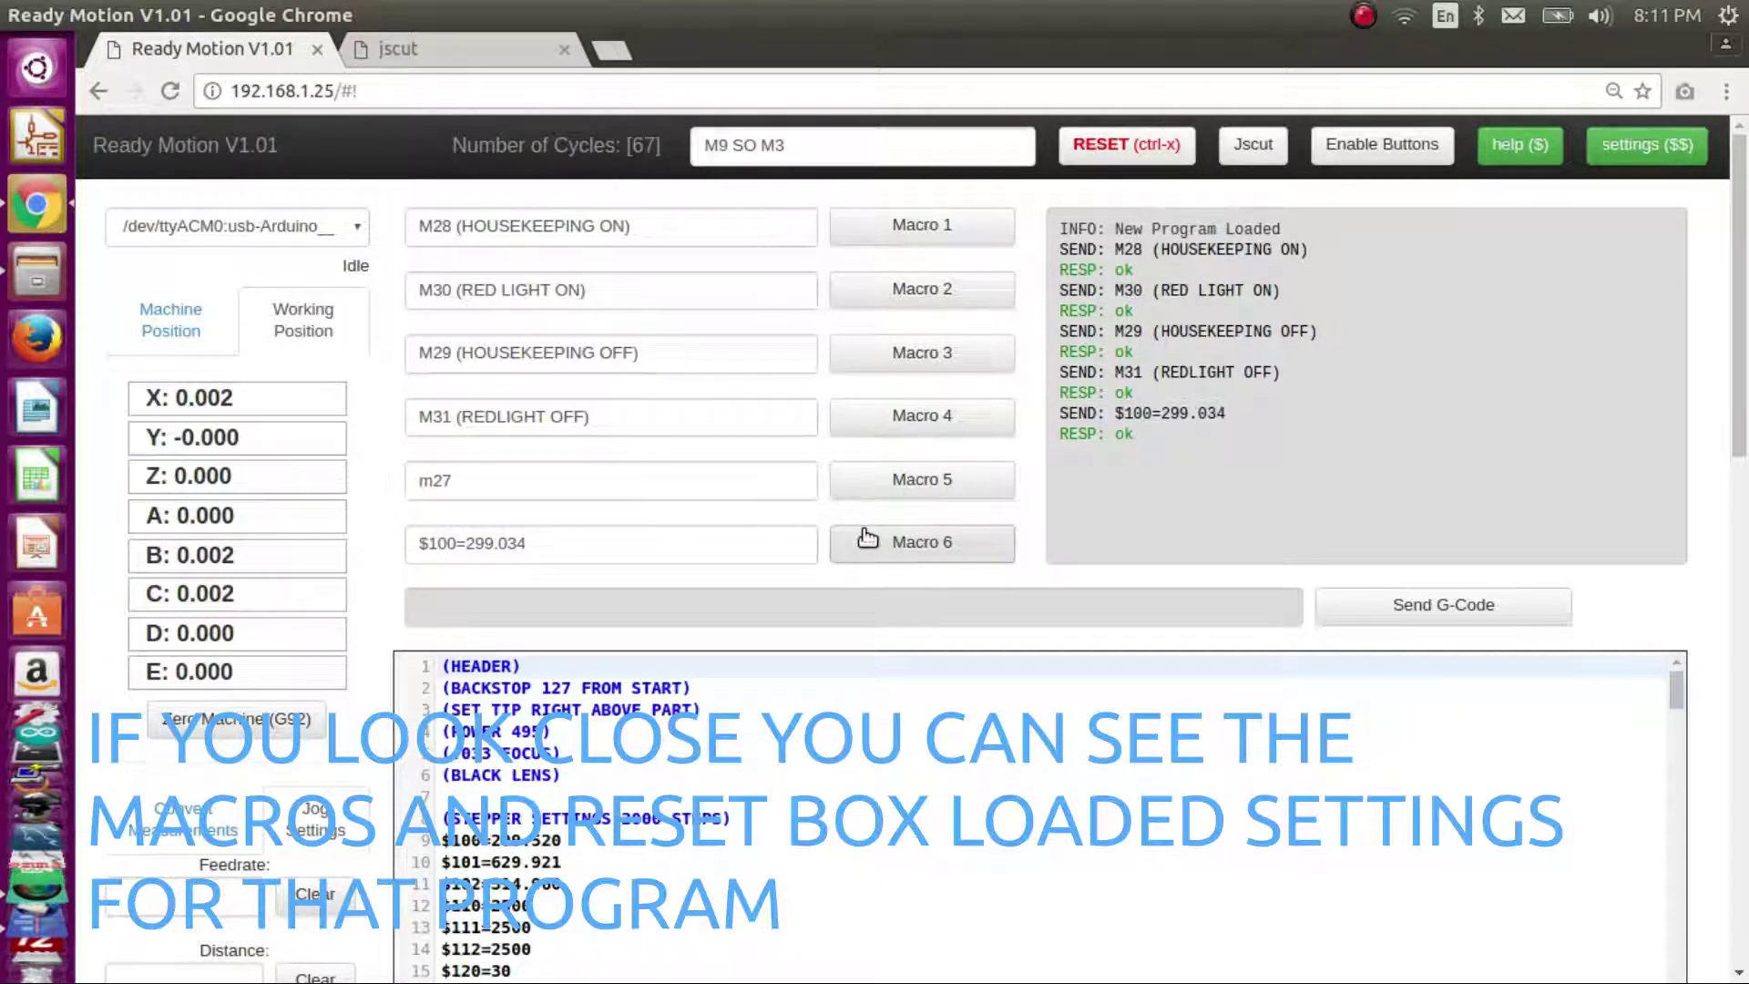
left_click(847, 481)
left_click(743, 486)
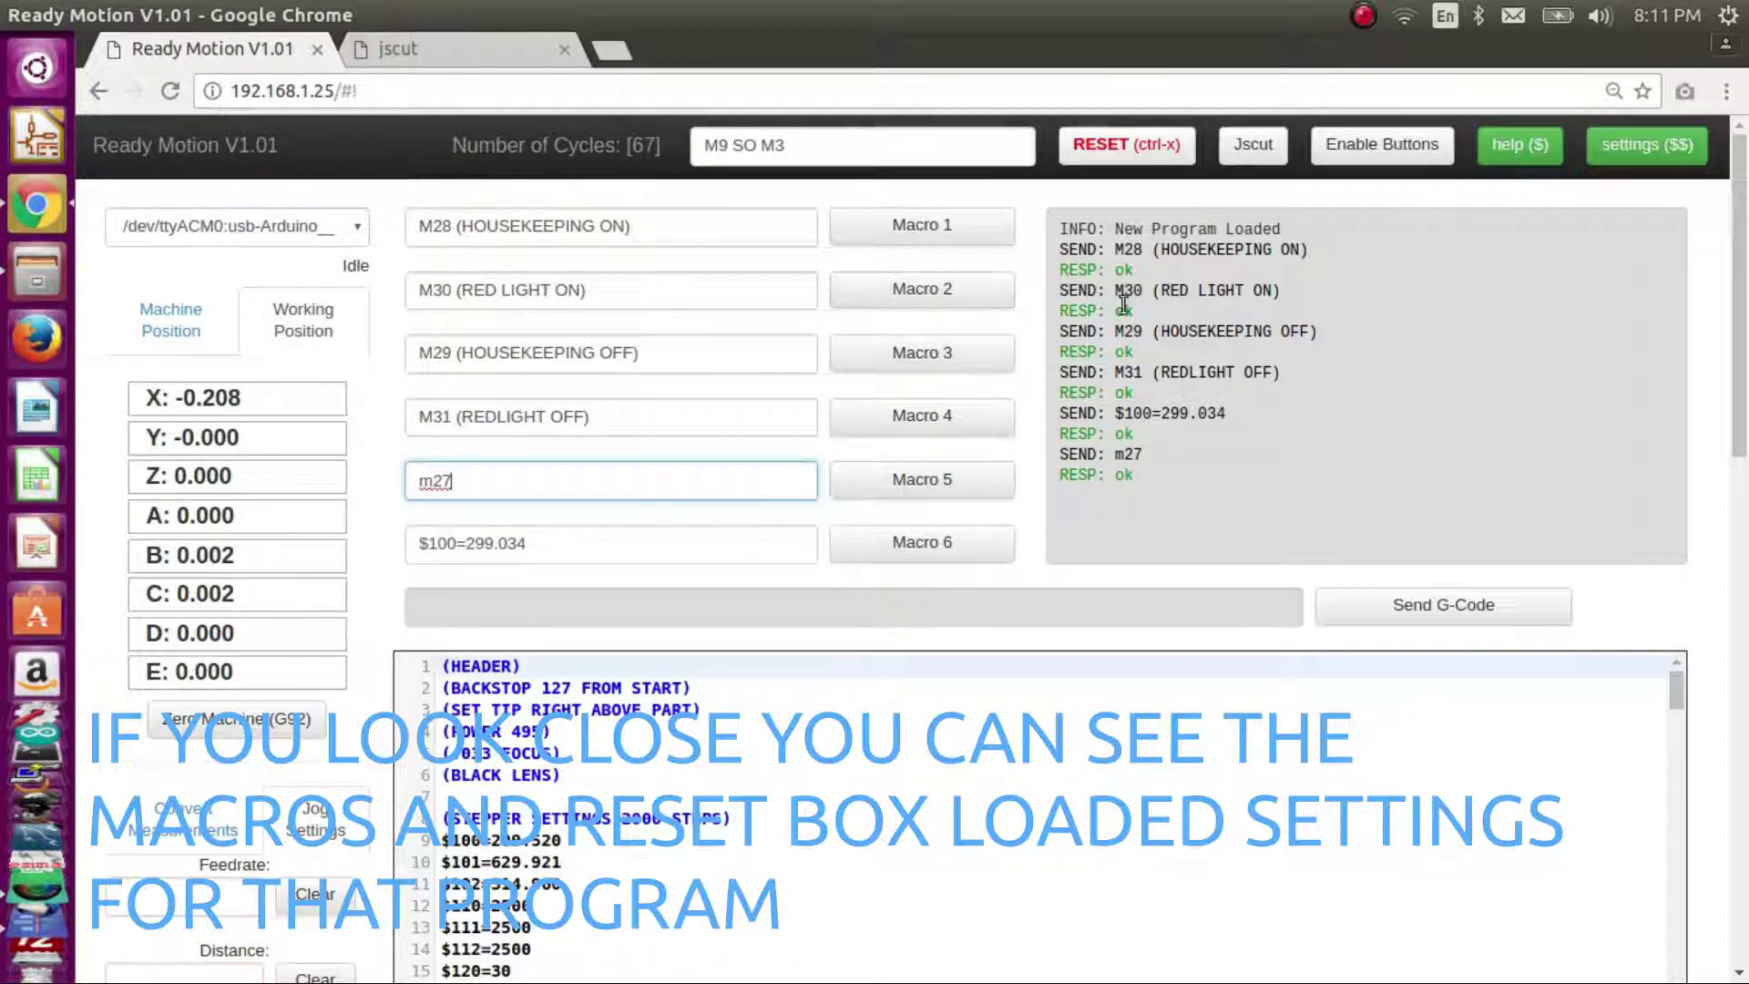
- Send the manual G-code command G01 X5 Y5 Z5 F2000 to the machine
left_click(731, 605)
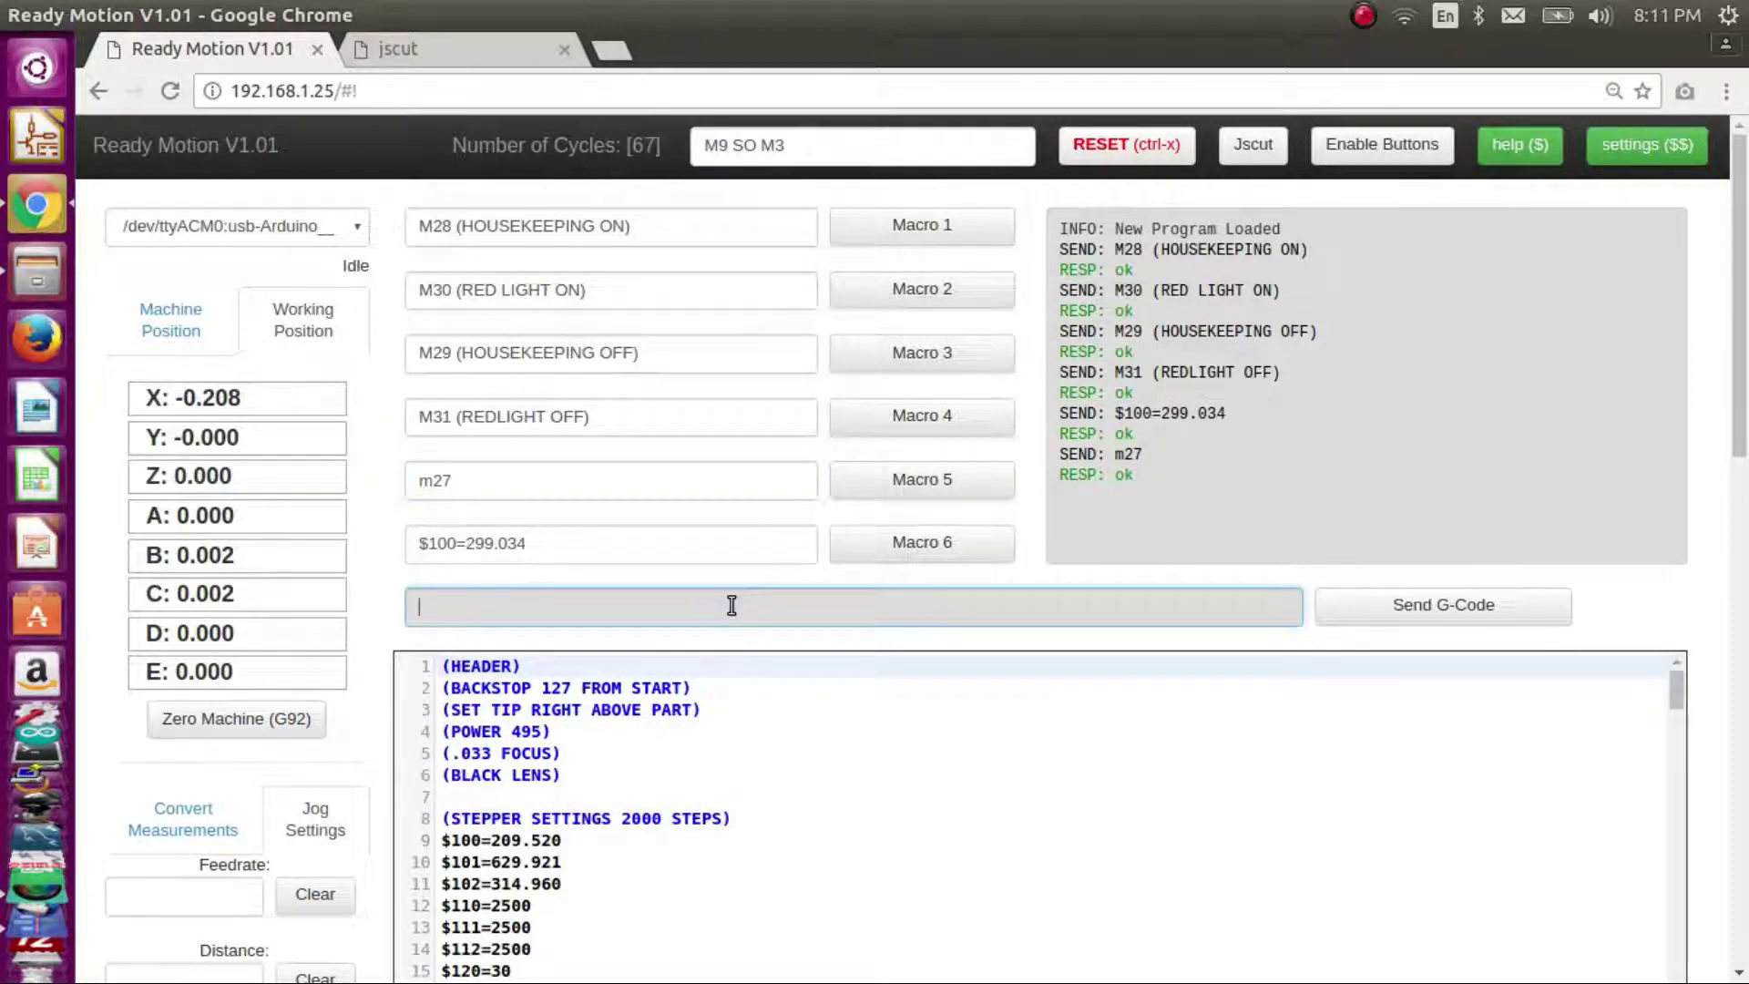
type("g91")
key("BackSpace")
key("BackSpace")
type("01 X5 Y5 Z5 F200")
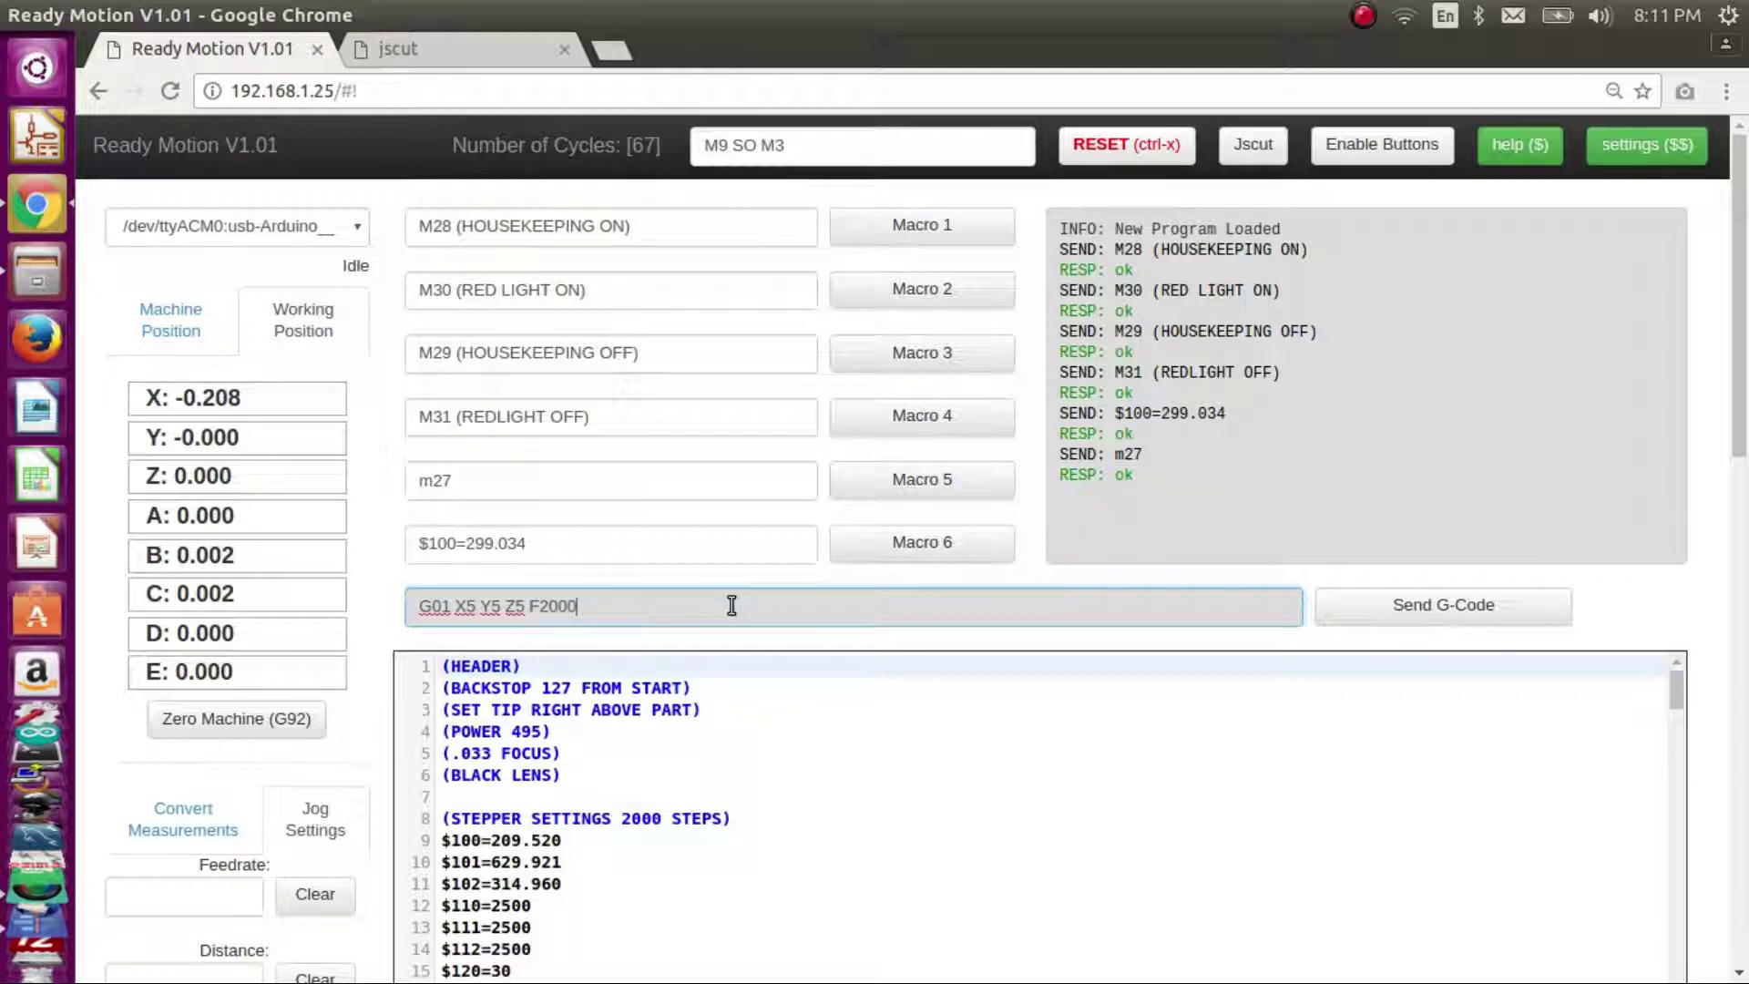
type("0")
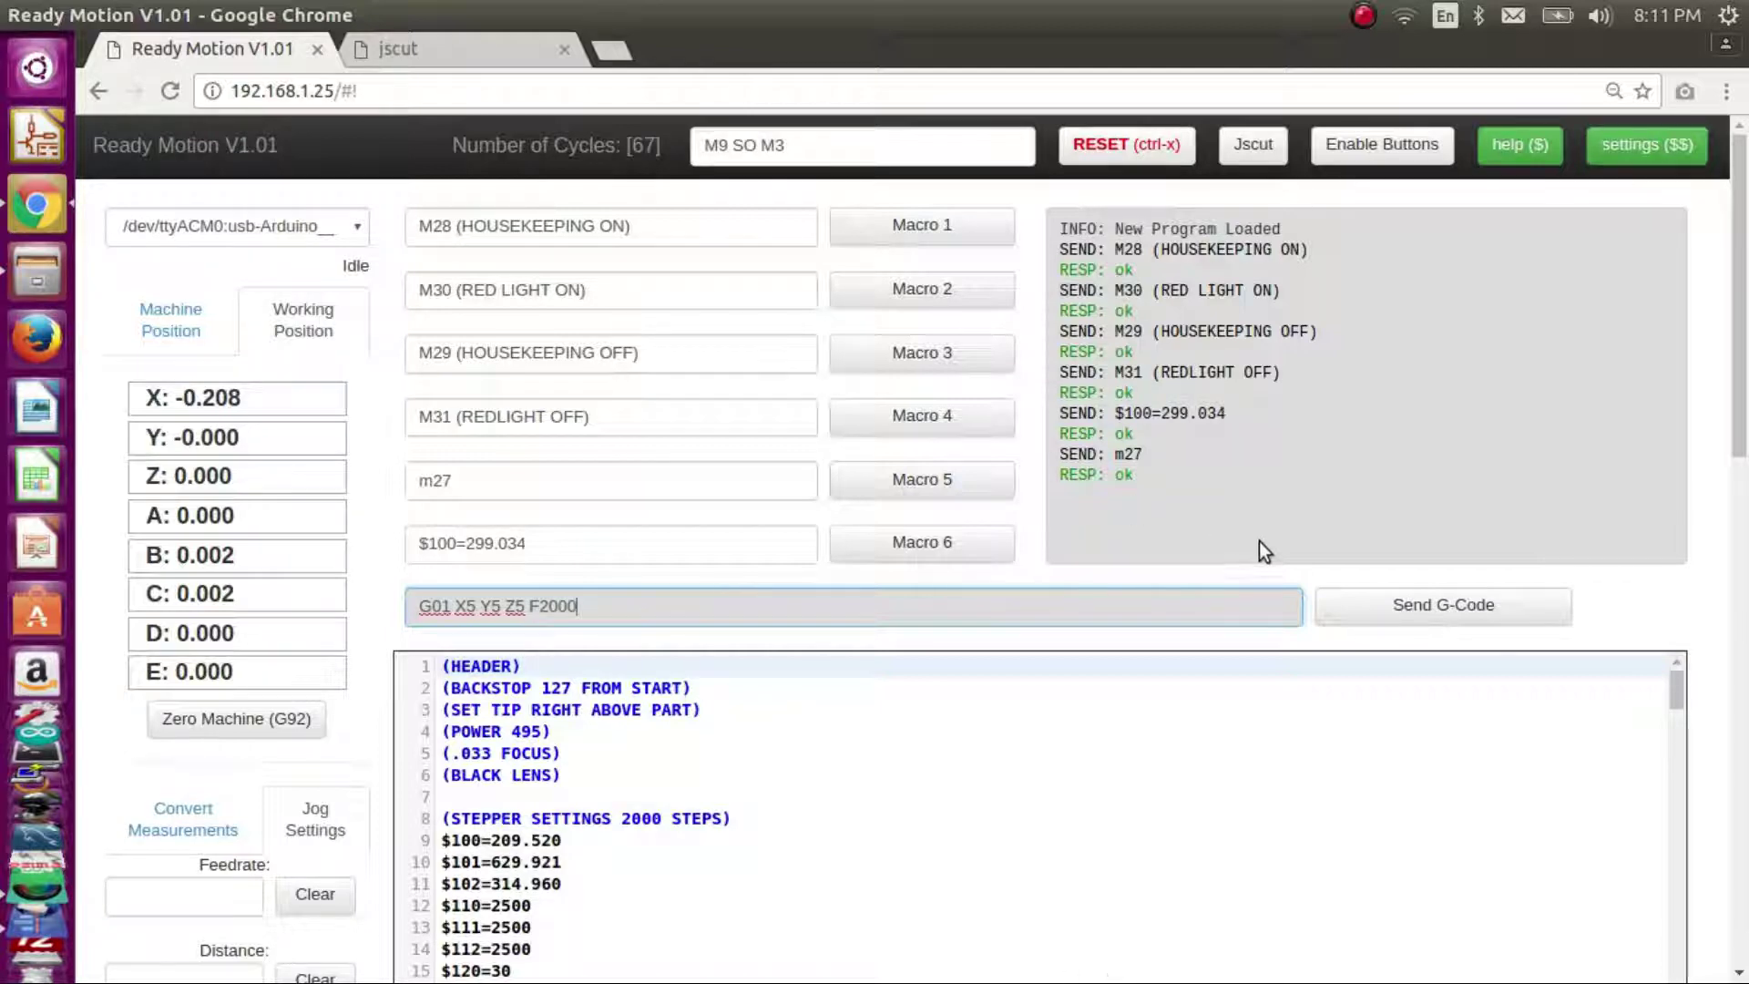
left_click(1326, 606)
left_click(890, 613)
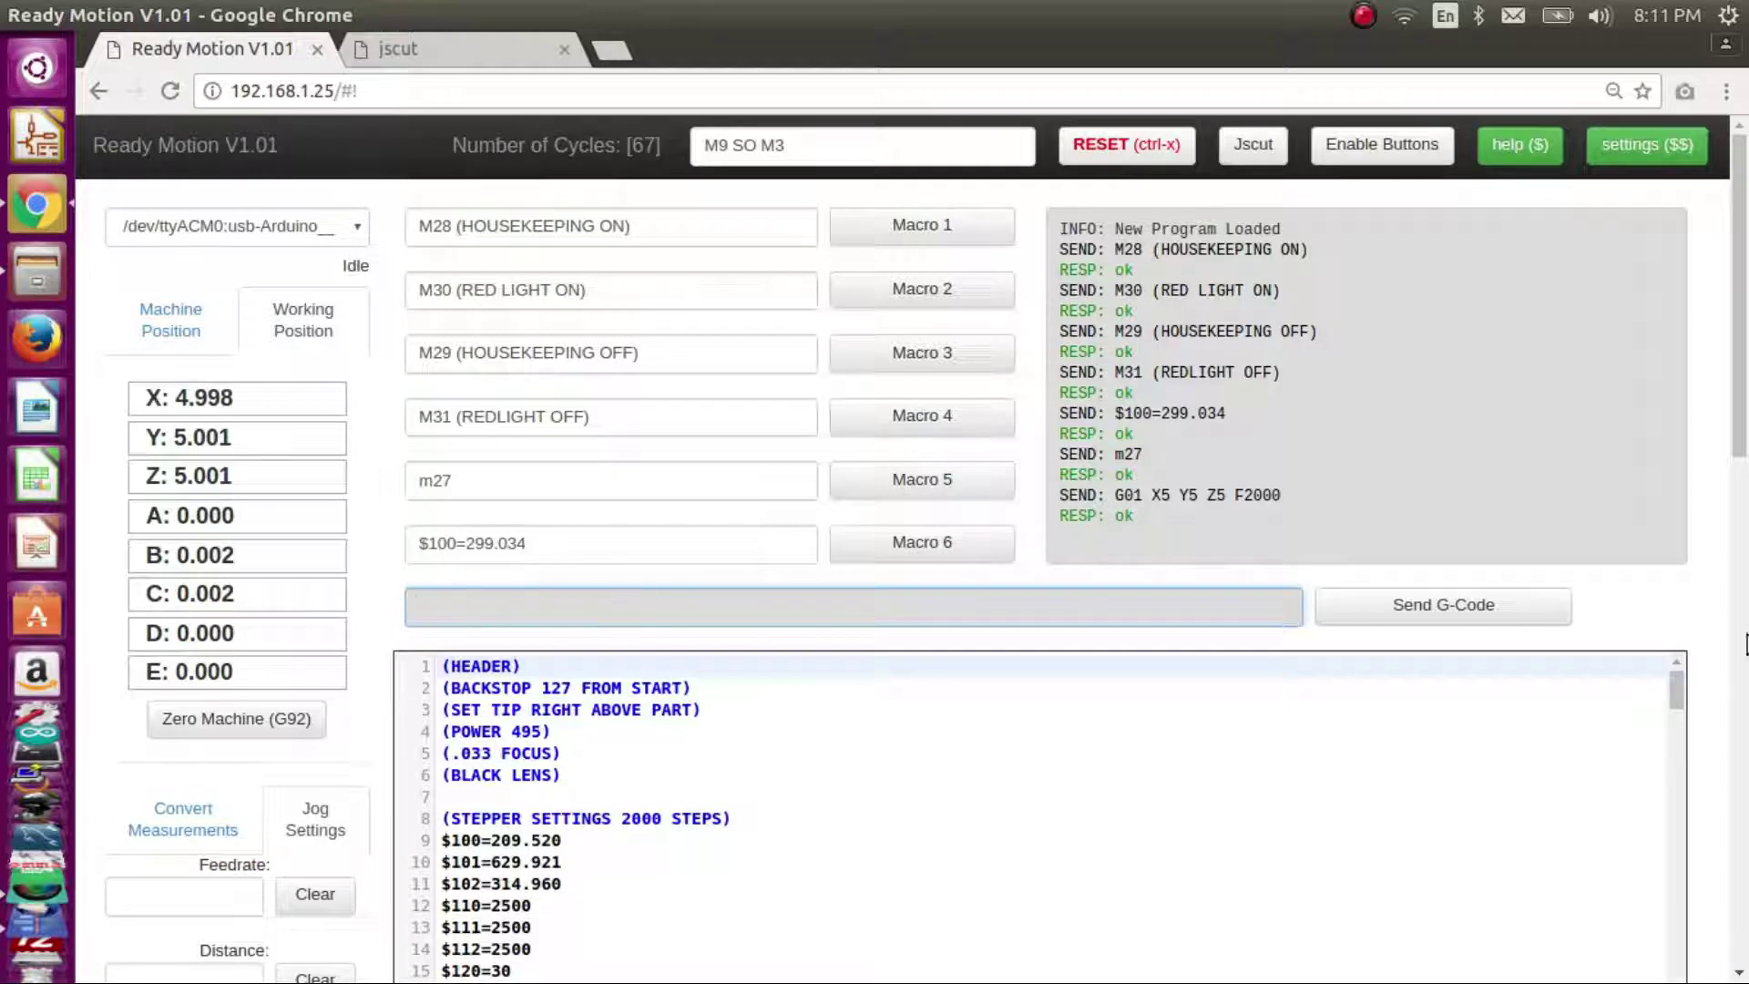
- Highlight the sent G01 command and its response in the console
left_click_drag(1326, 495, 1111, 518)
left_click(1218, 501)
left_click(1136, 523)
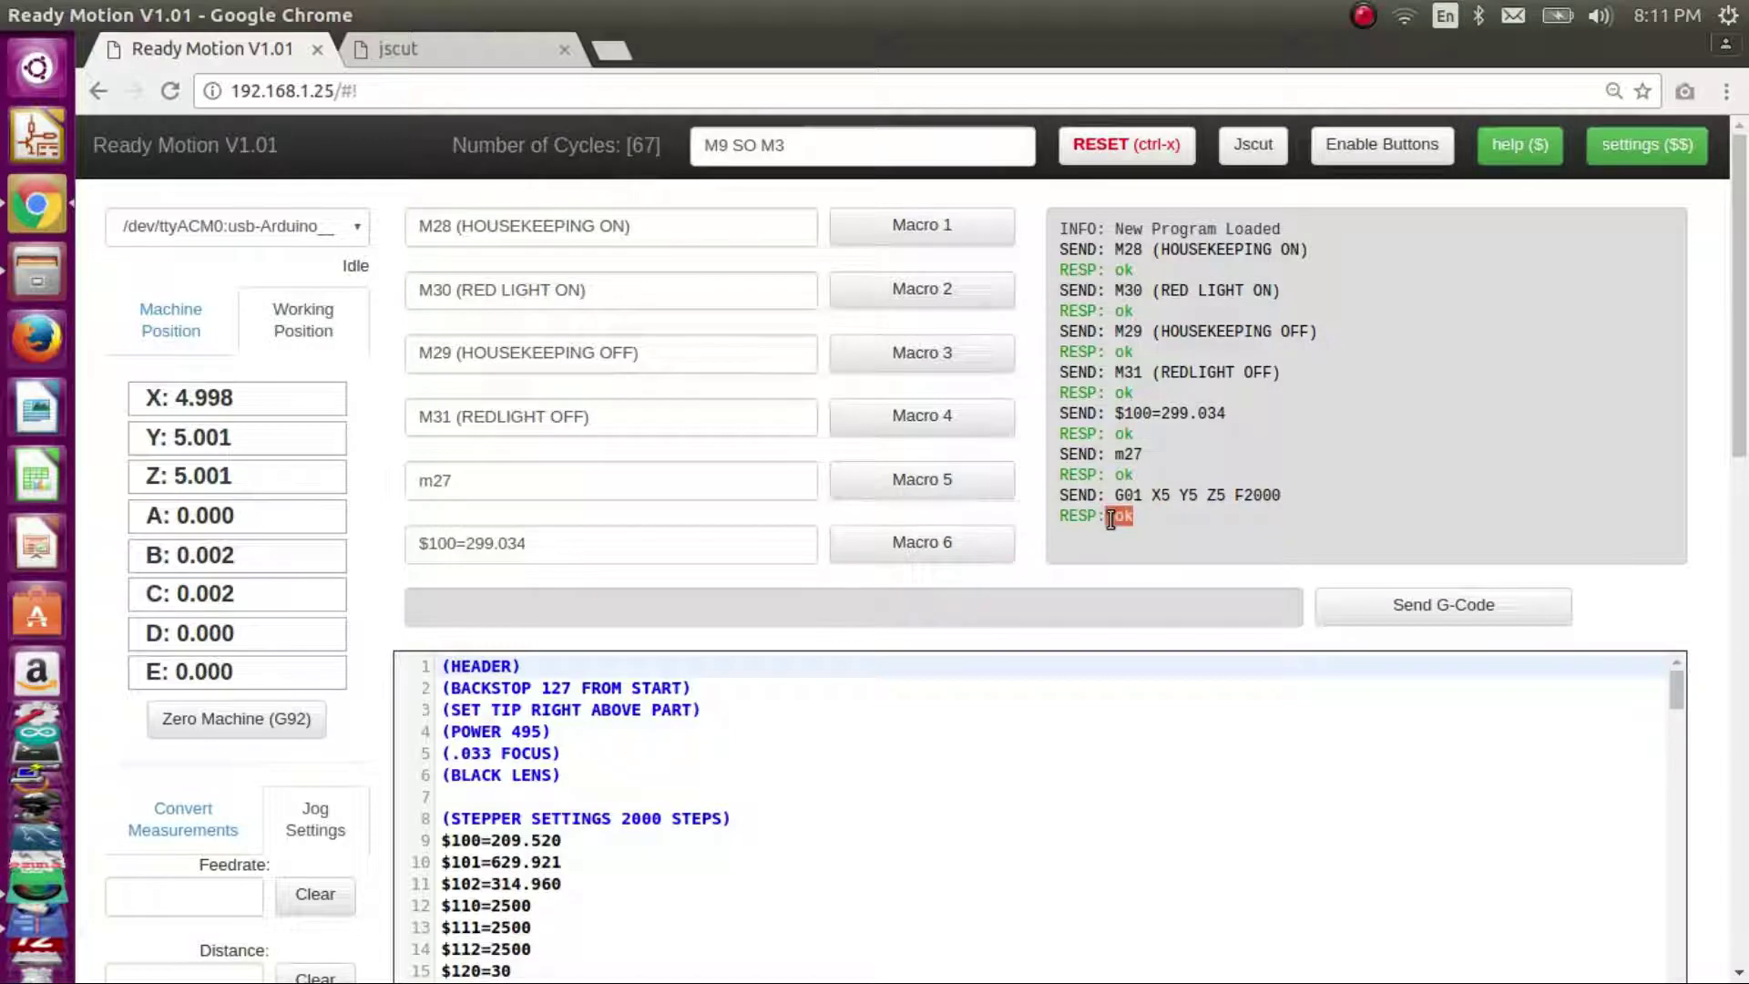
- Run Macro 1 and Macro 3 alternately, twice each, to toggle housekeeping on and off
left_click(854, 239)
left_click(869, 358)
left_click(870, 228)
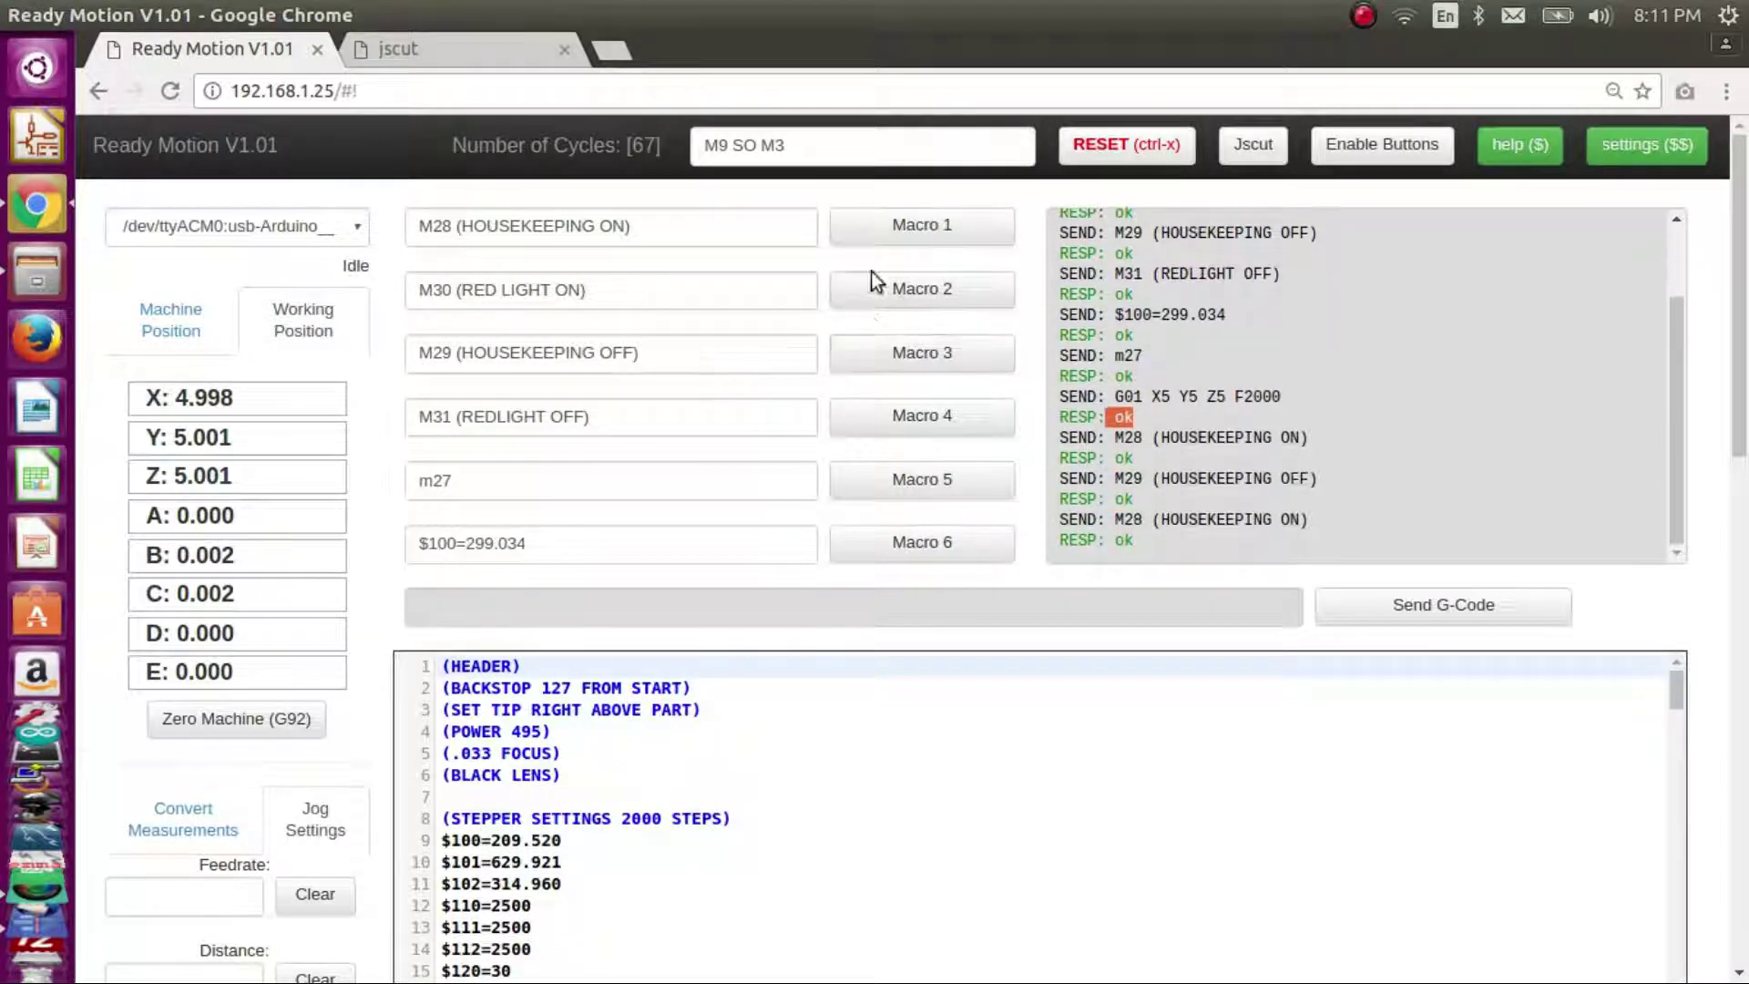
left_click(872, 351)
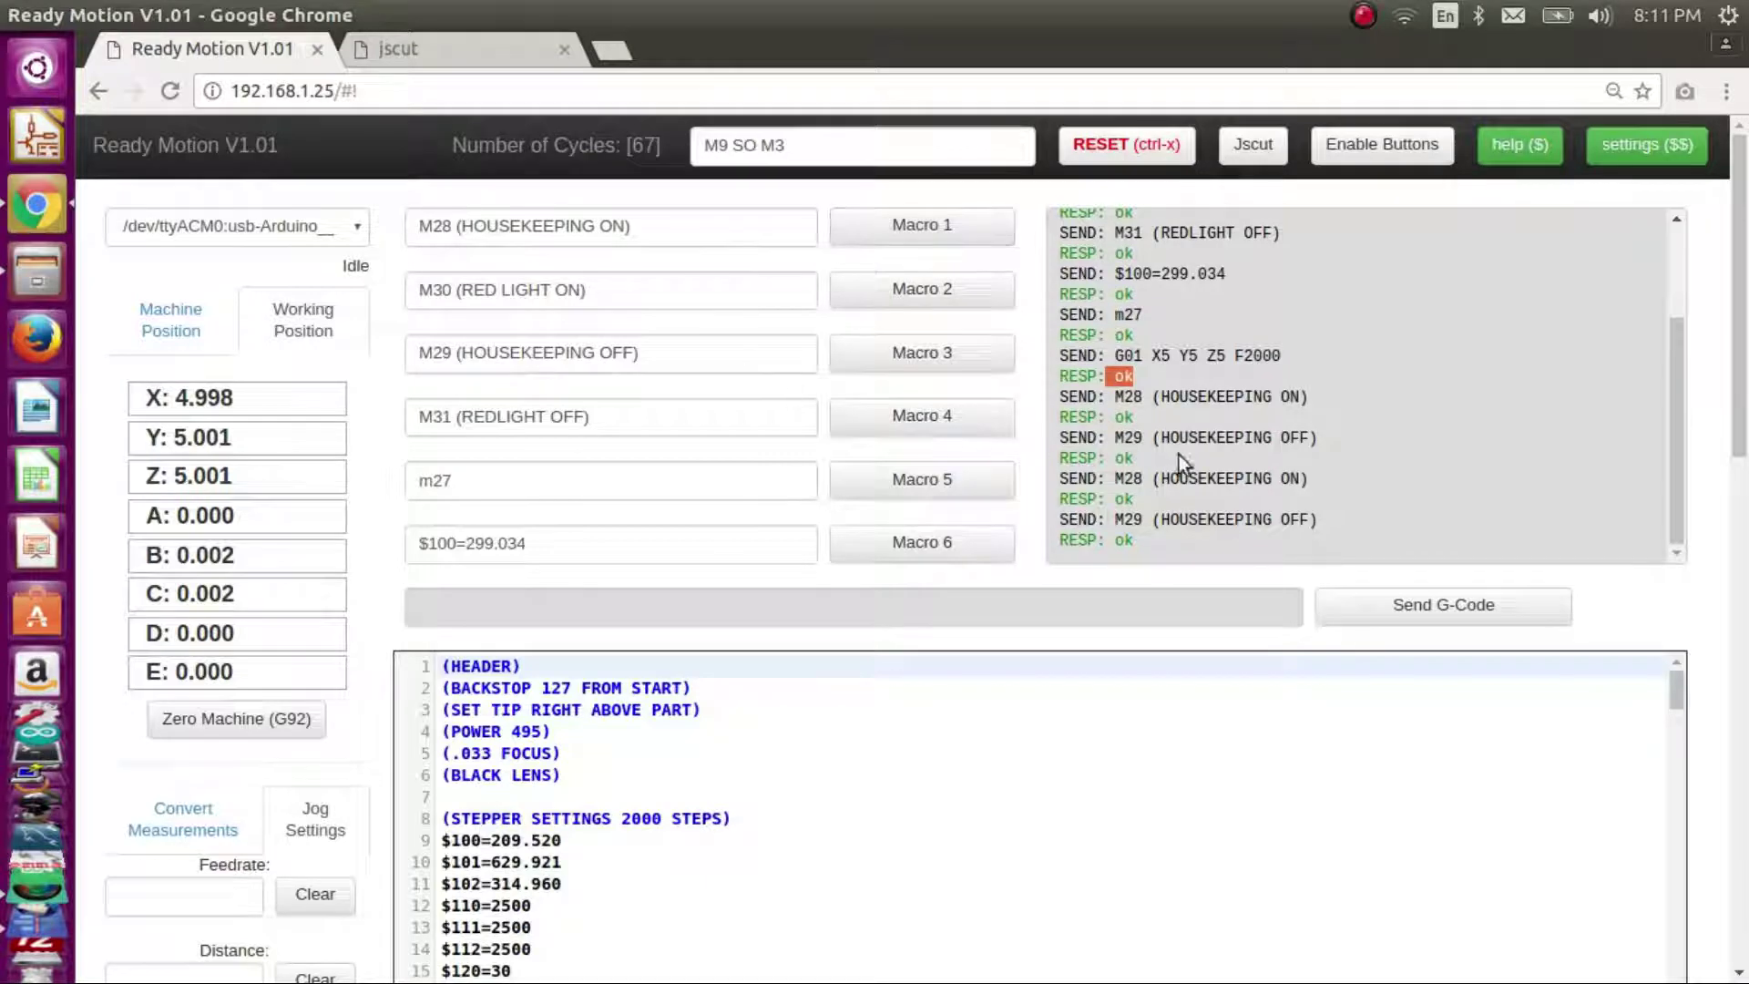
- Highlight the (HEADER) comment and the $100 line of the stepper settings in the program code
scroll(779, 534, "down", 3)
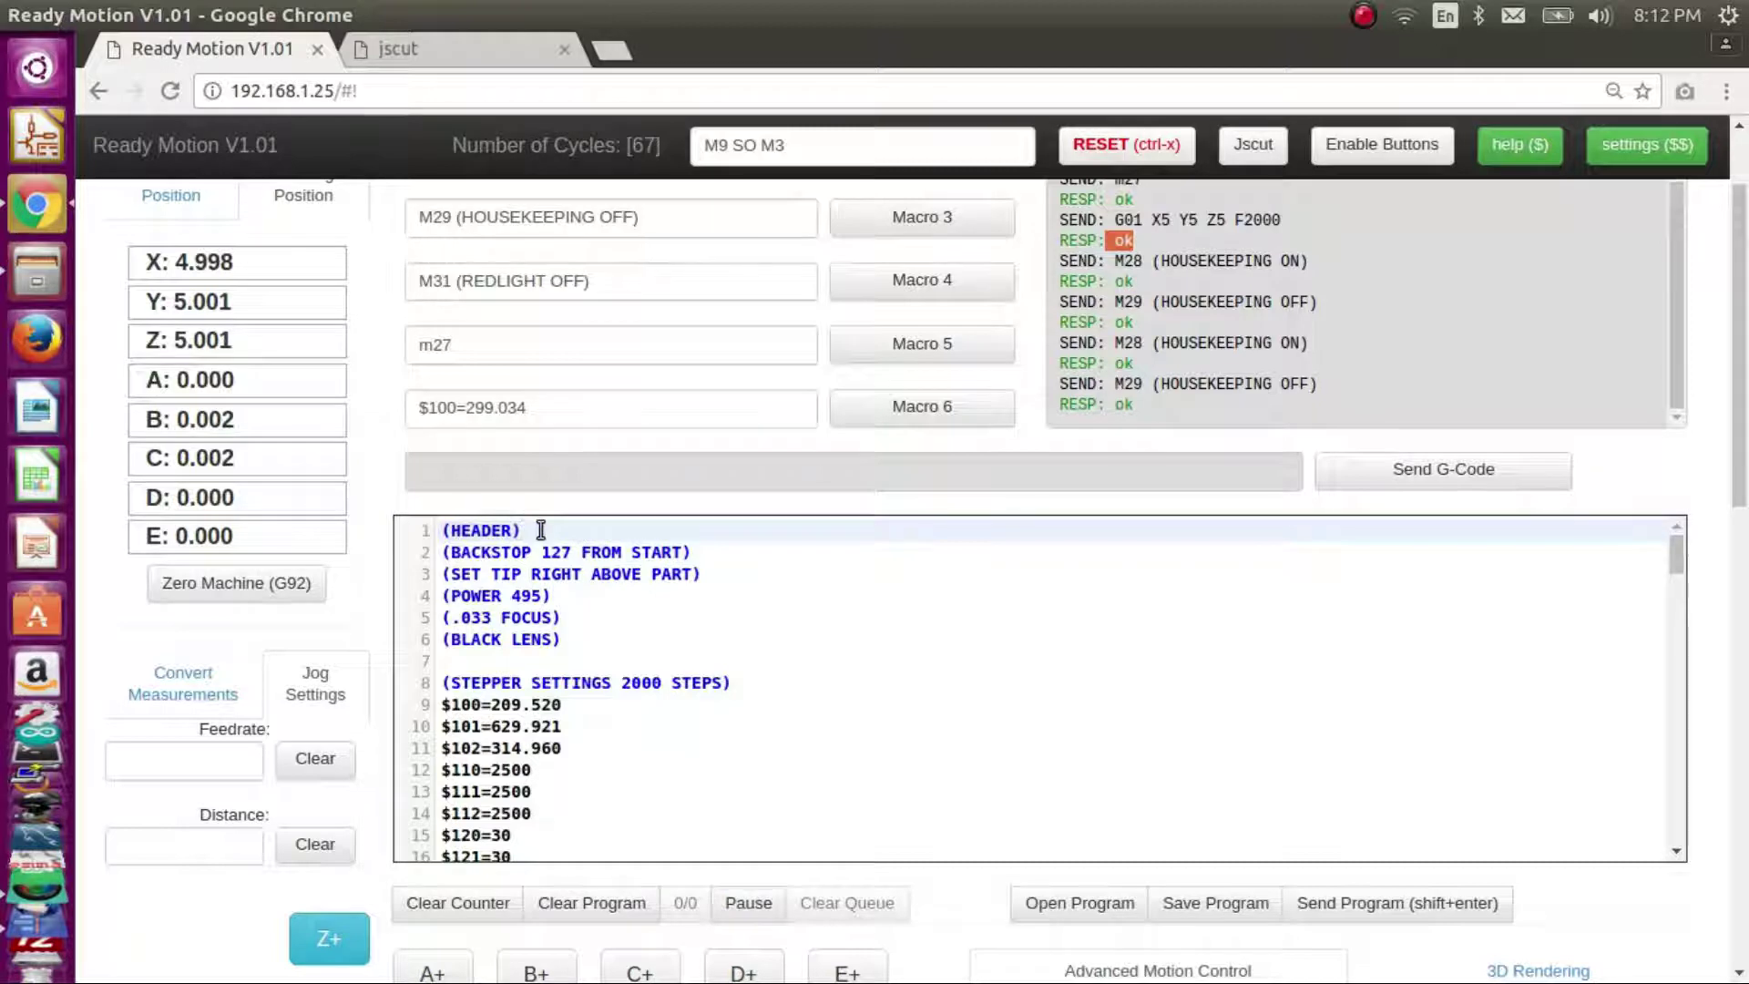
left_click_drag(535, 530, 394, 527)
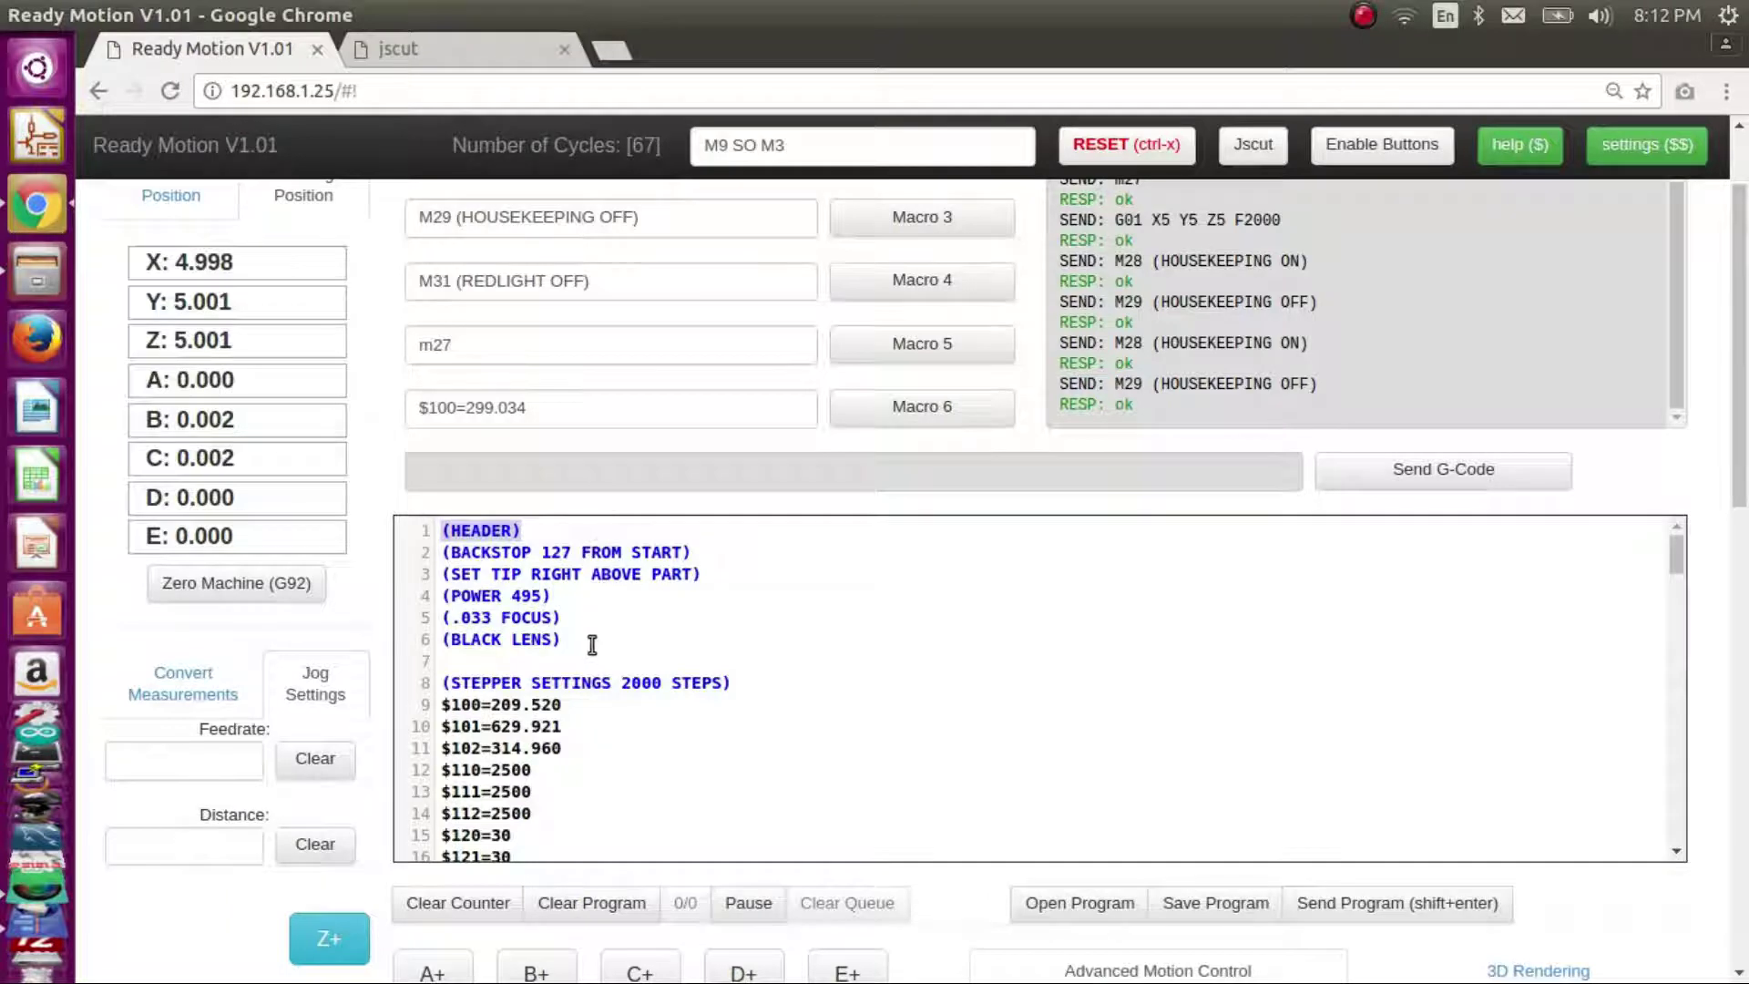
scroll(587, 647, "down", 2)
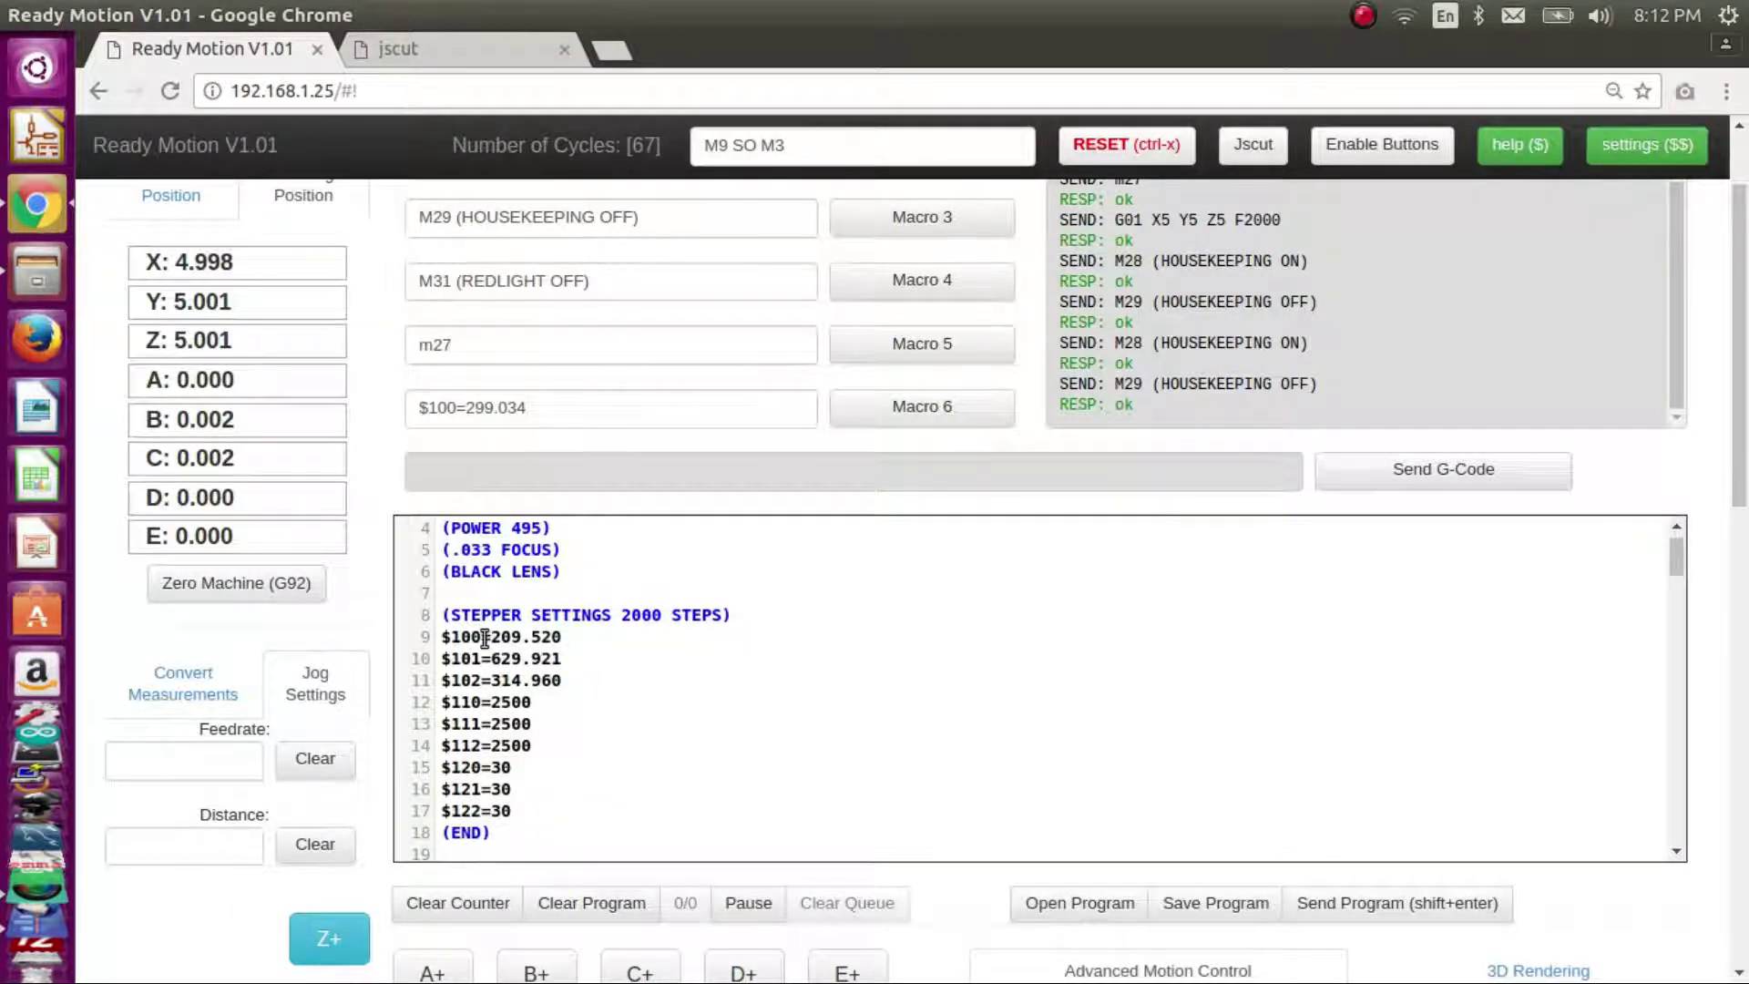
left_click_drag(453, 638, 546, 638)
left_click(543, 811)
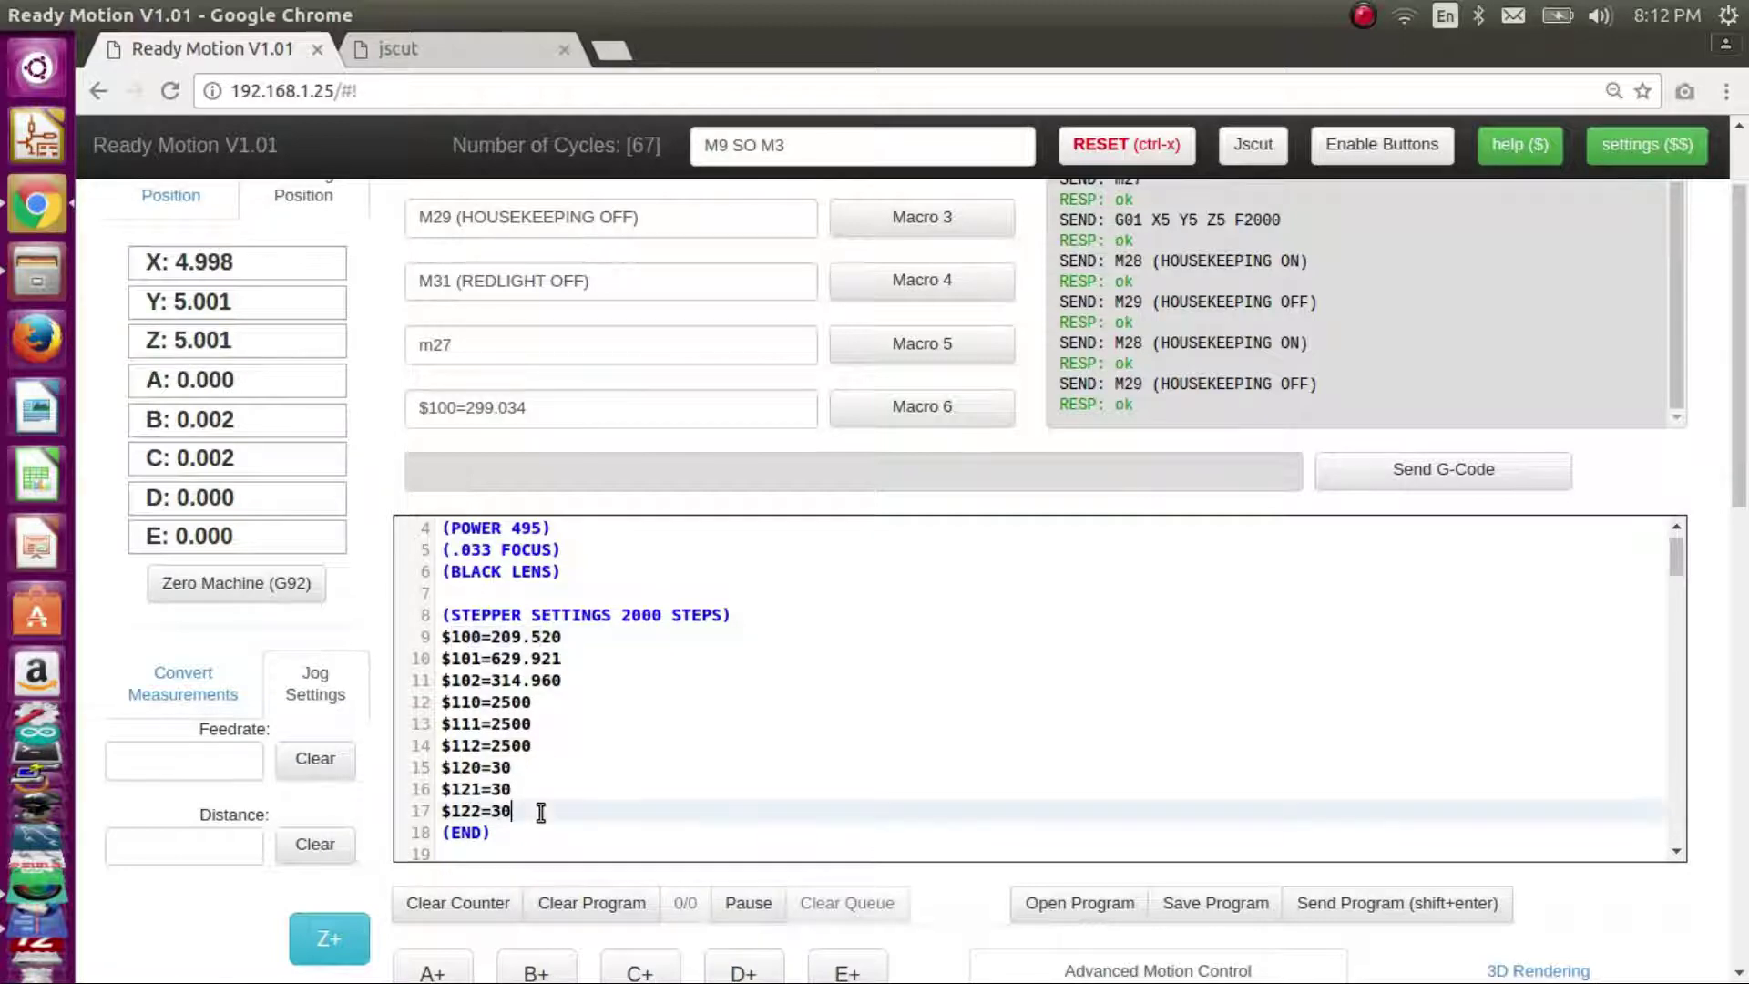
- Replace the (BLACK LENS) comment and the blank line below it with the comment (HI)
left_click(457, 593)
triple_click(446, 572)
key("BackSpace")
type("HI")
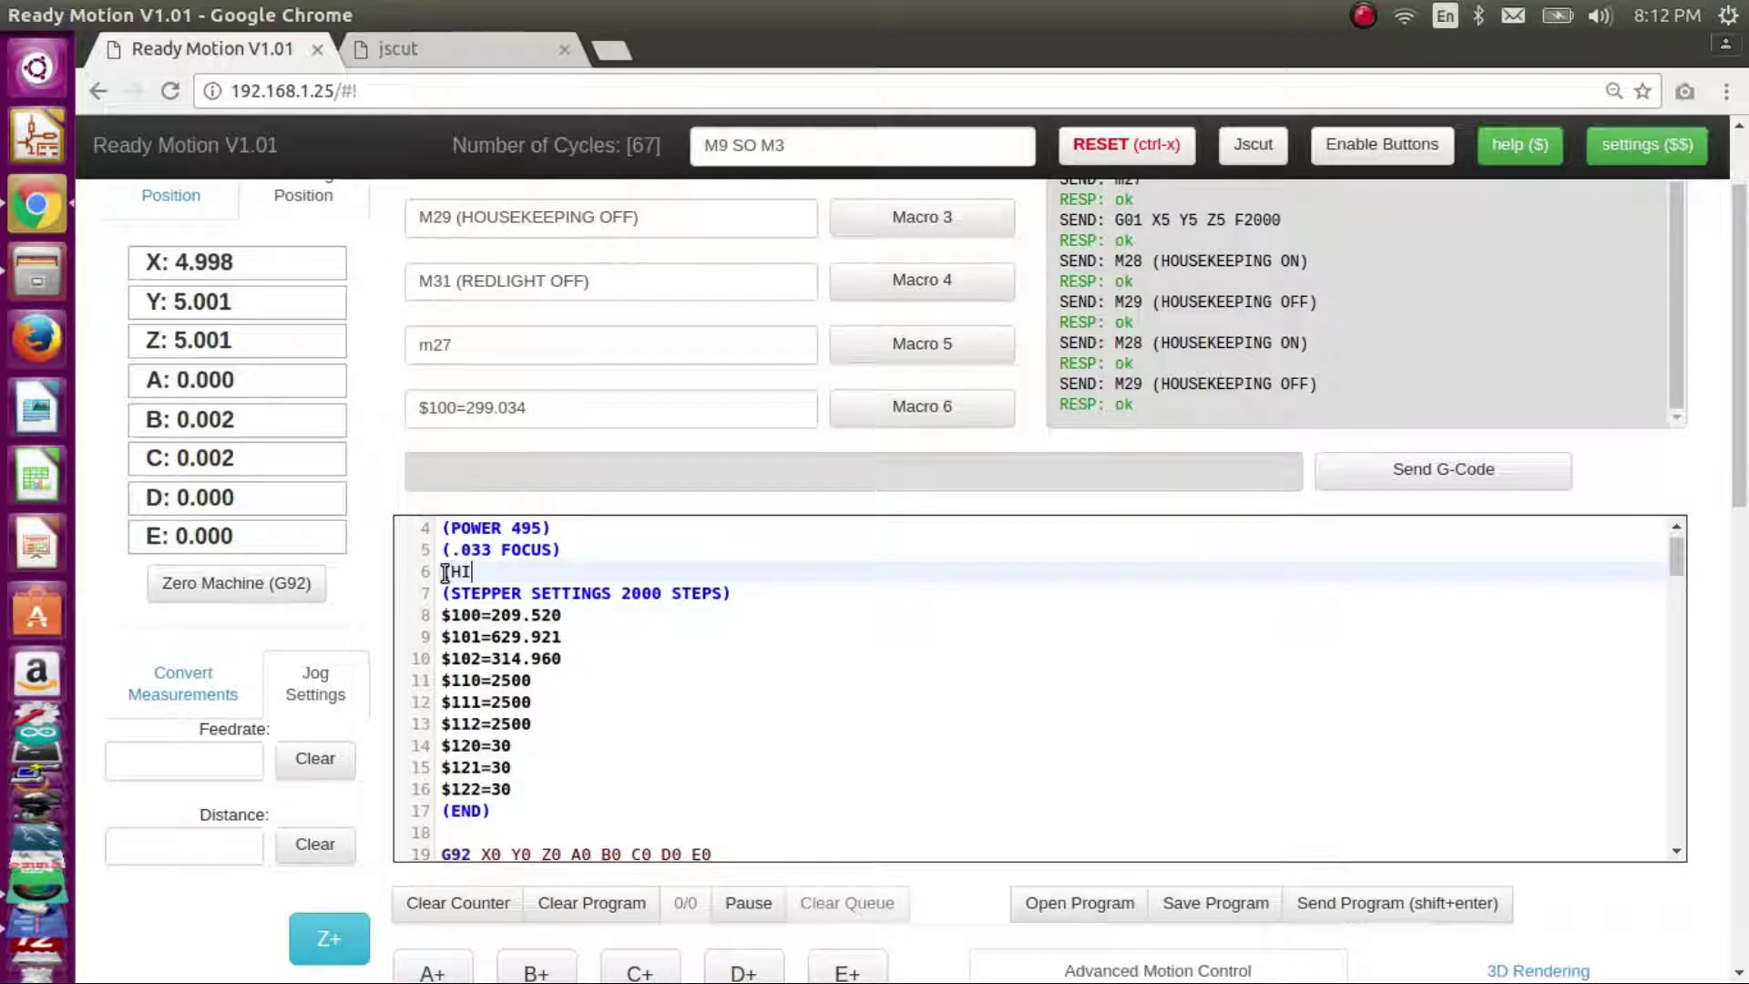
left_click(445, 572)
type("(")
key("End")
type(")")
- Delete the (HI) comment from line 6 of the program, keeping the line blank
left_click_drag(485, 572, 408, 575)
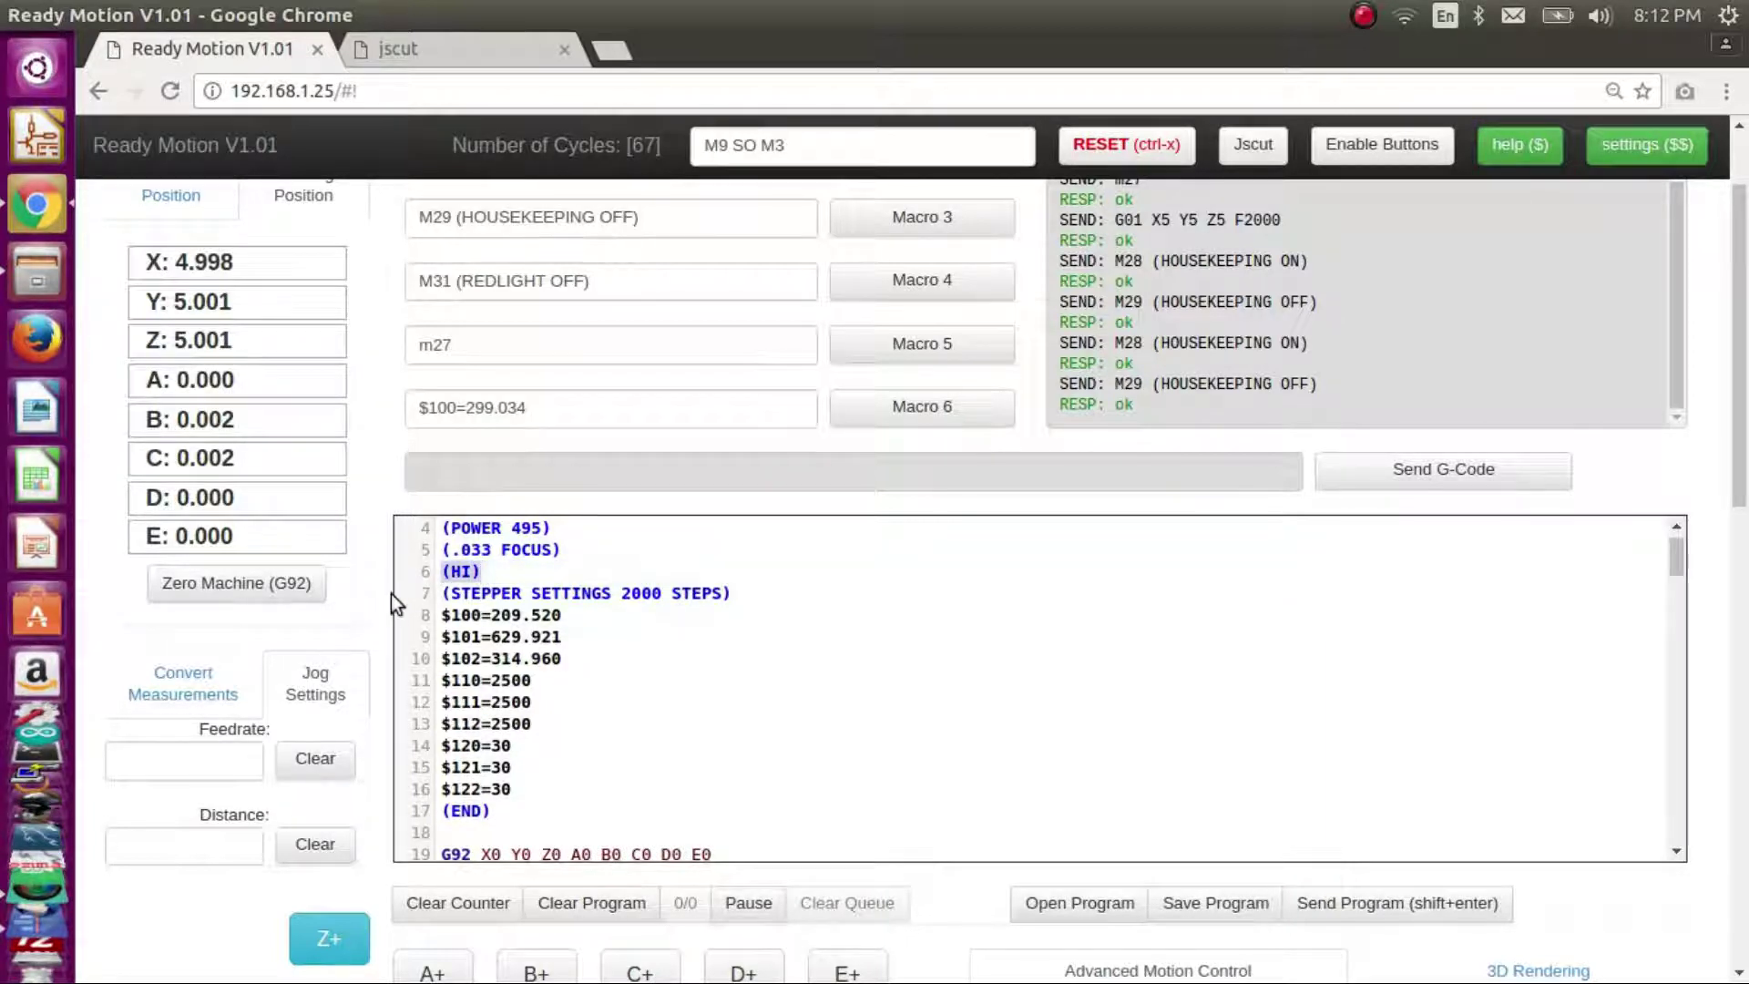
key("BackSpace")
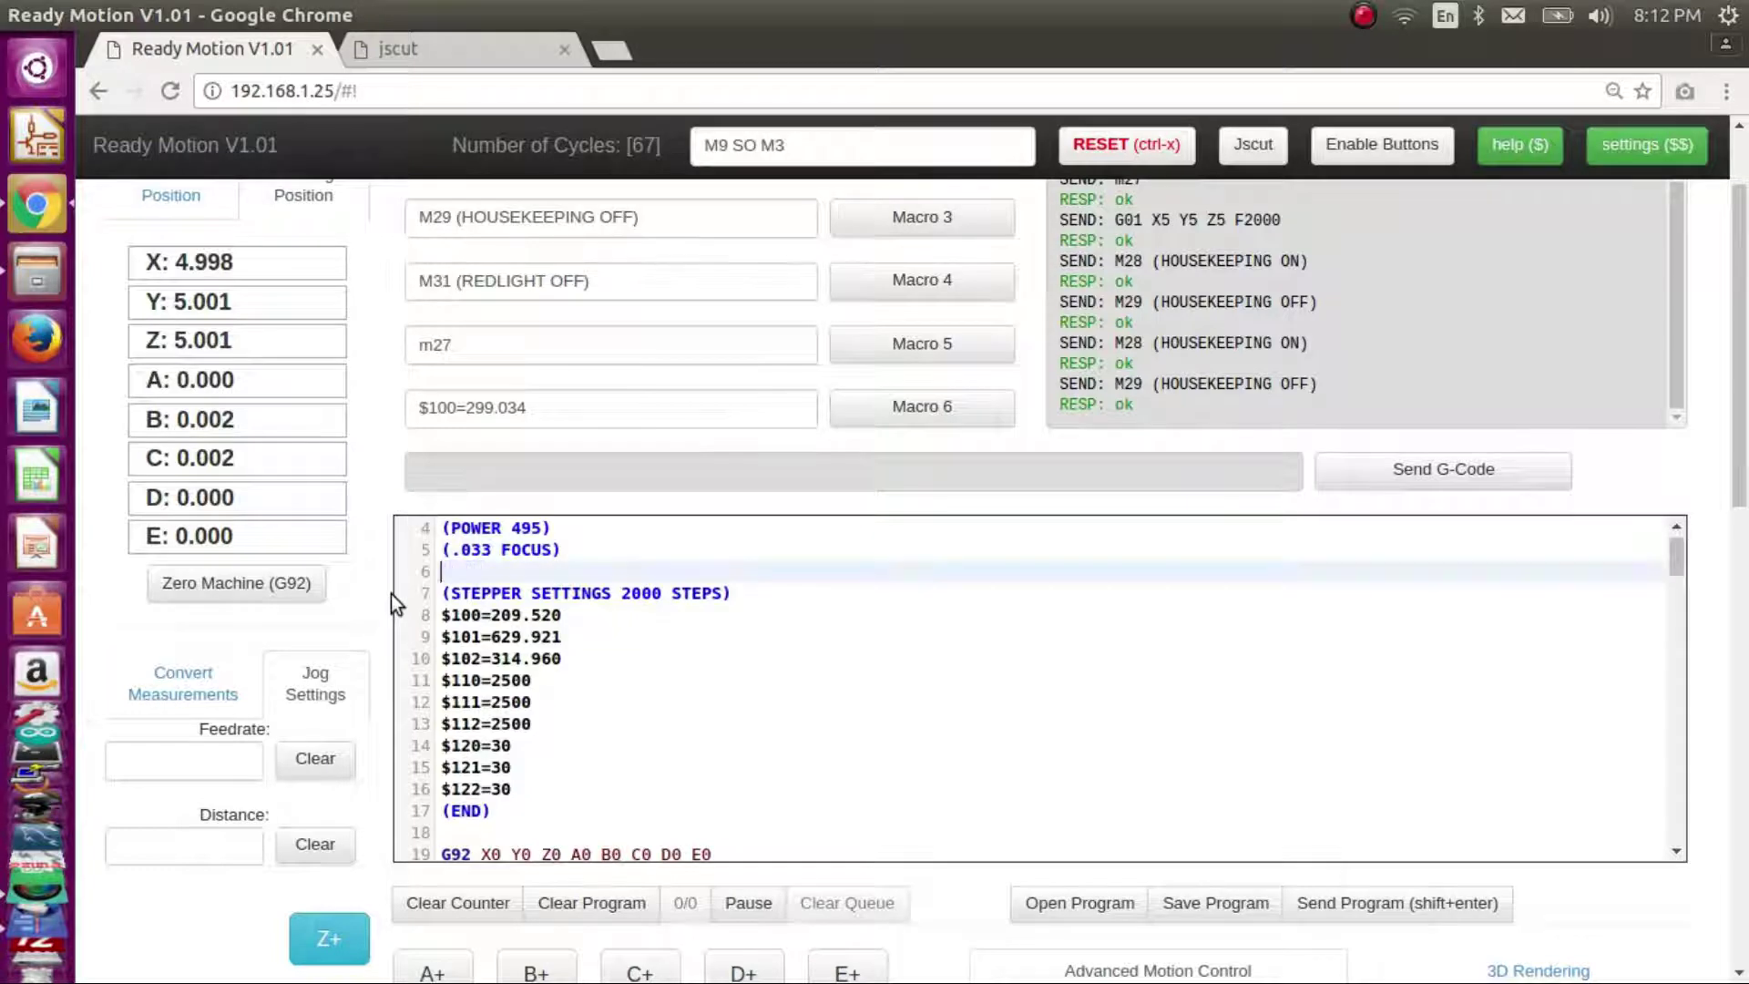
left_click(760, 593)
left_click(732, 625)
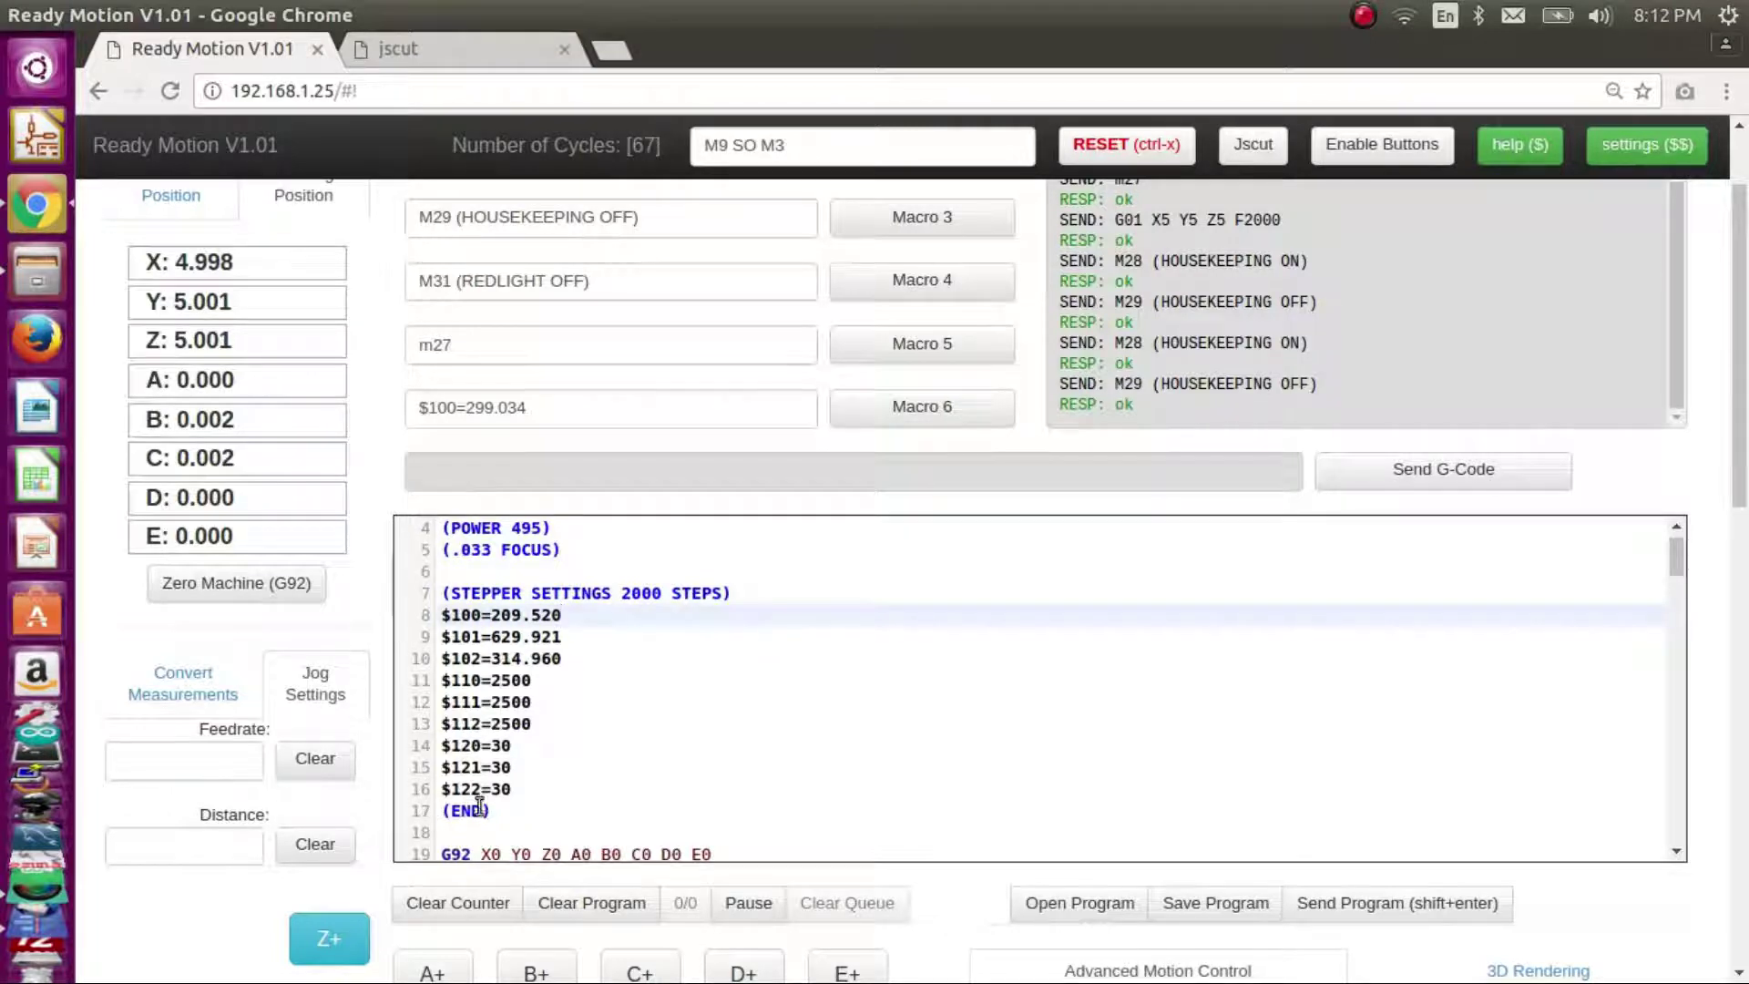
- Try adding a $1=50 line below $122=30 in the stepper settings, and remove it again
left_click(533, 804)
left_click(539, 790)
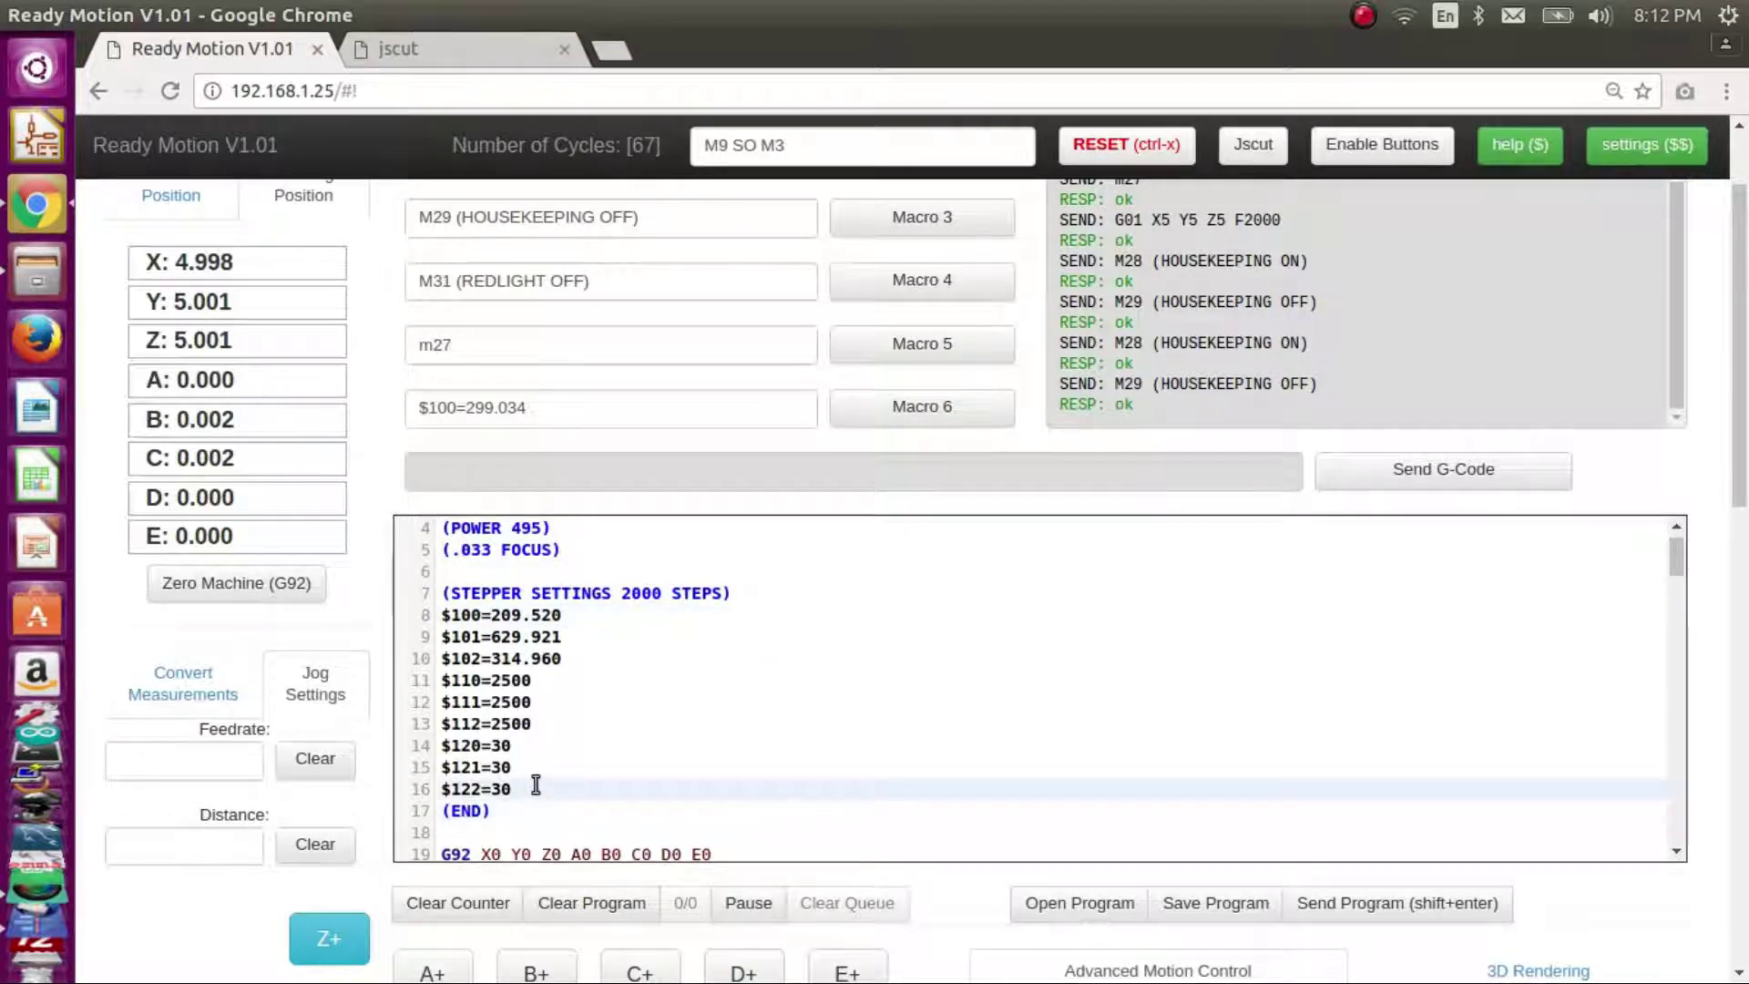
key("Return")
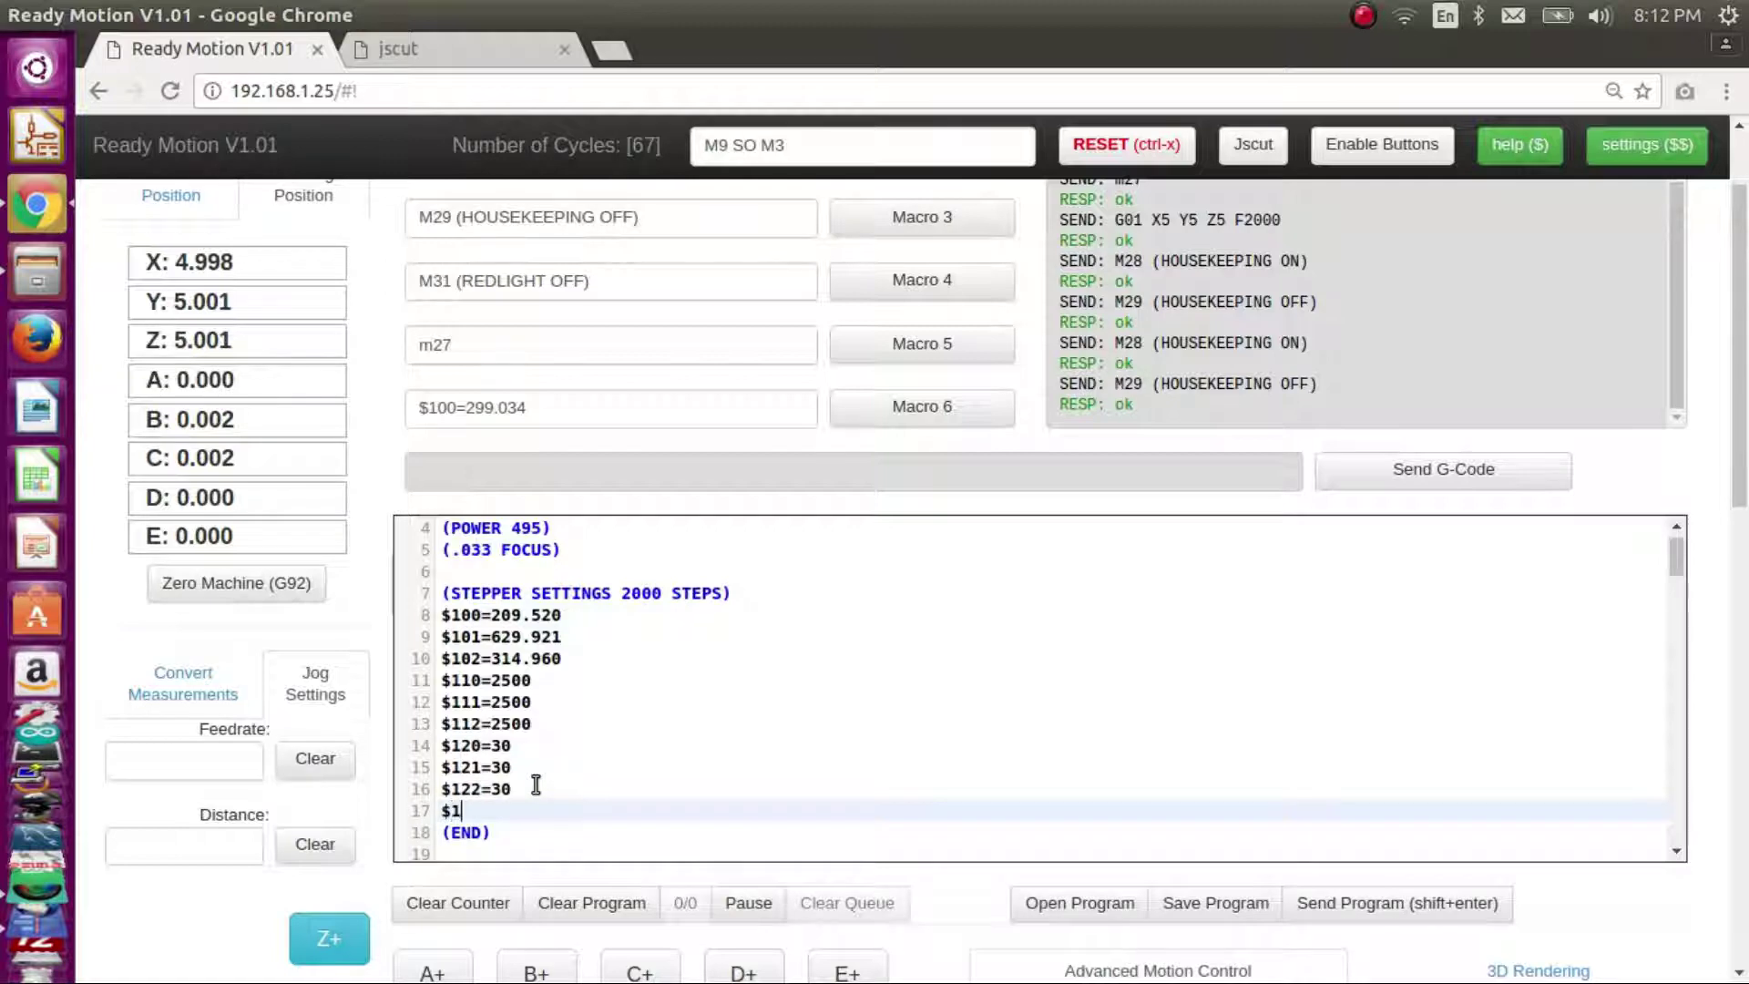
type("$1=50")
key("Return")
key("BackSpace")
key("BackSpace")
key("BackSpace")
key("BackSpace")
key("BackSpace")
key("BackSpace")
key("BackSpace")
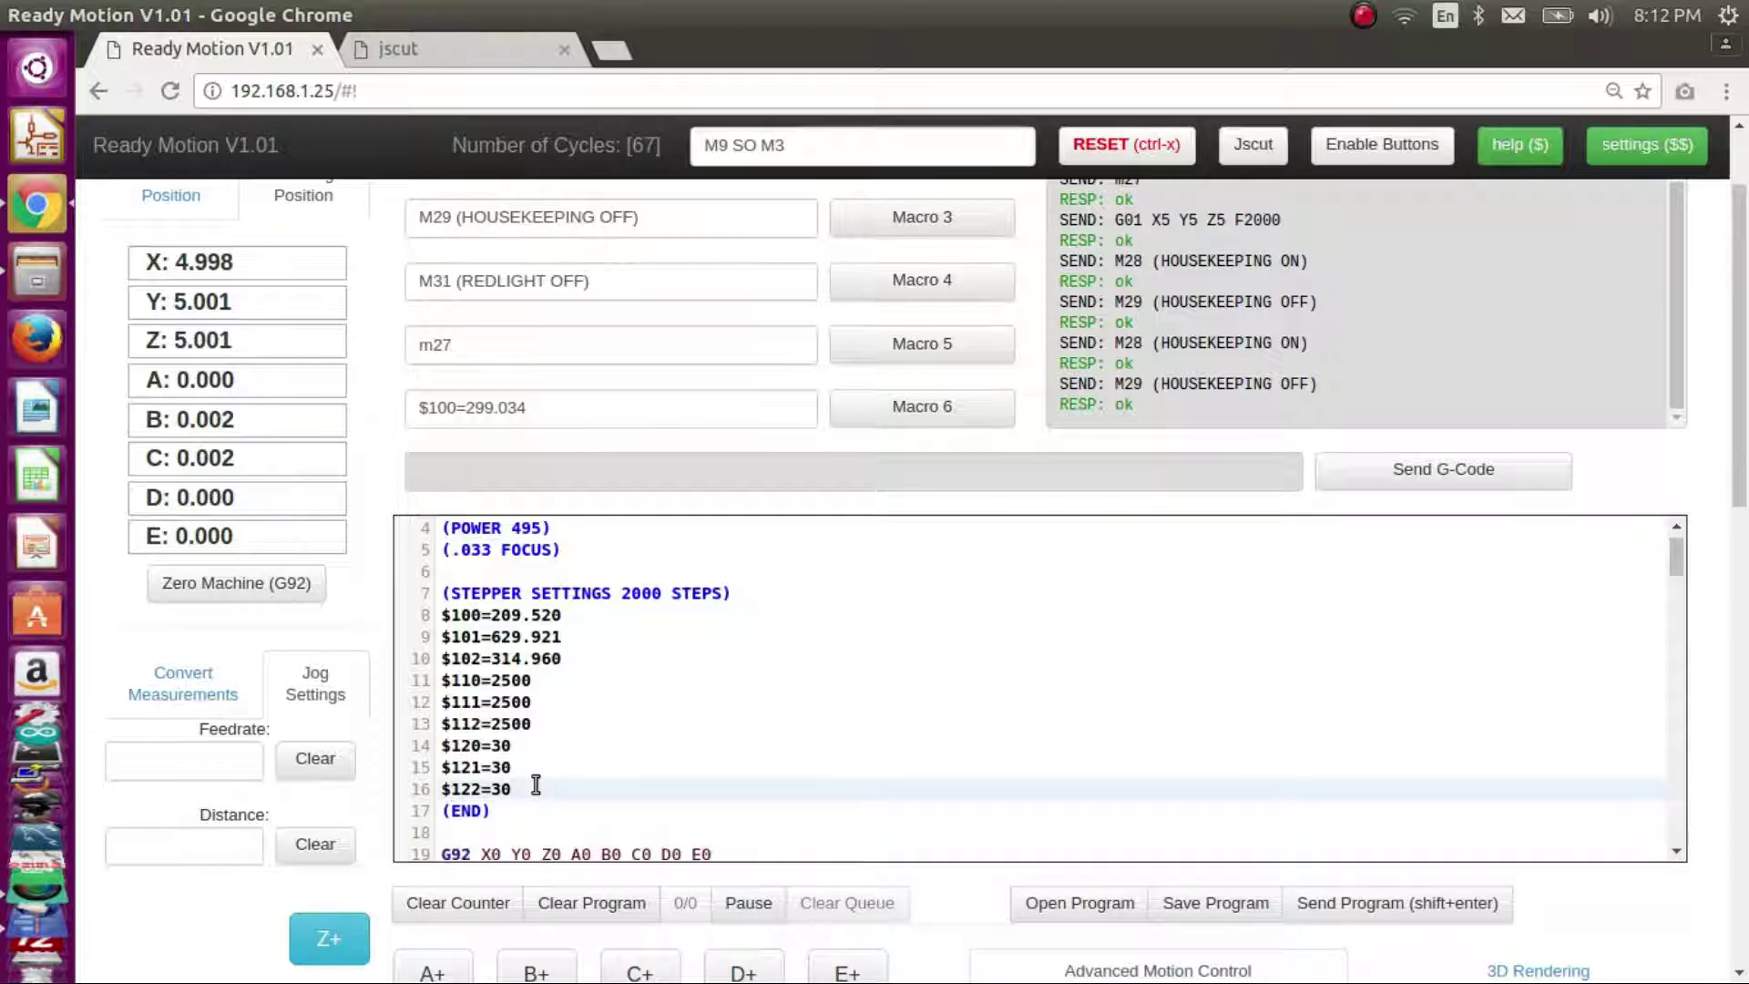
- Examine the program from the laser, power and housekeeping header commands through the G02 moves to the second PWM ON block
scroll(671, 773, "down", 3)
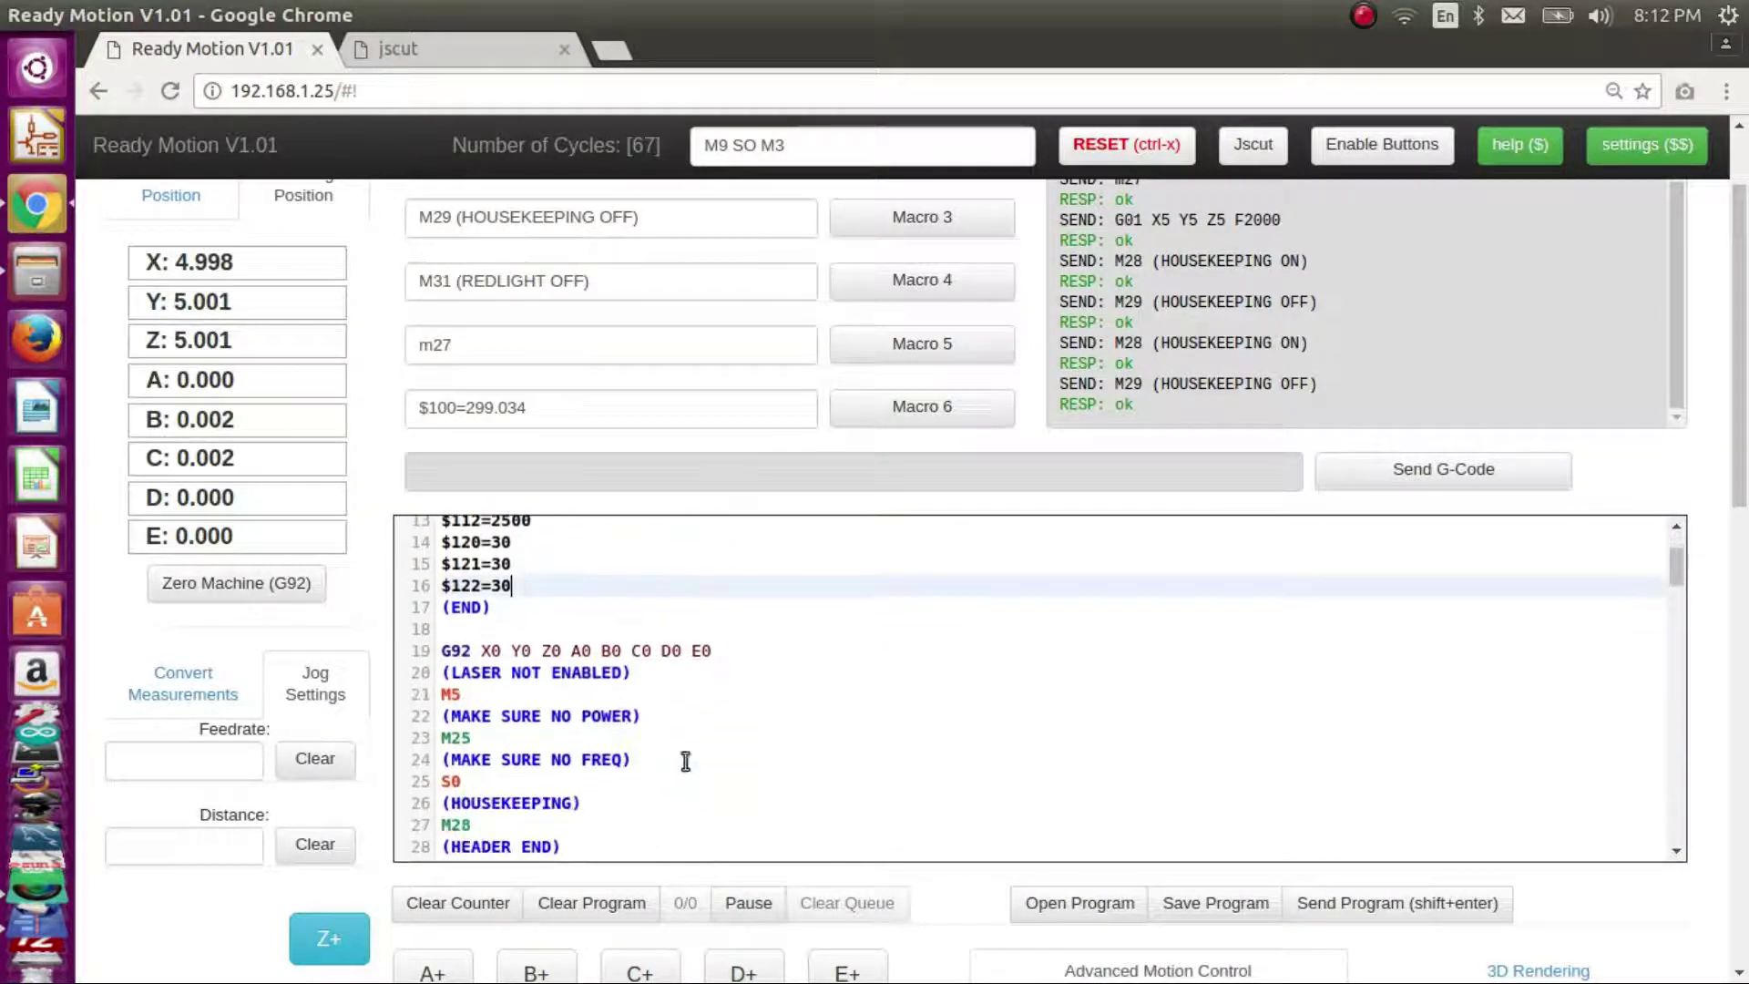
left_click(561, 676)
left_click(540, 695)
double_click(441, 698)
left_click(470, 737)
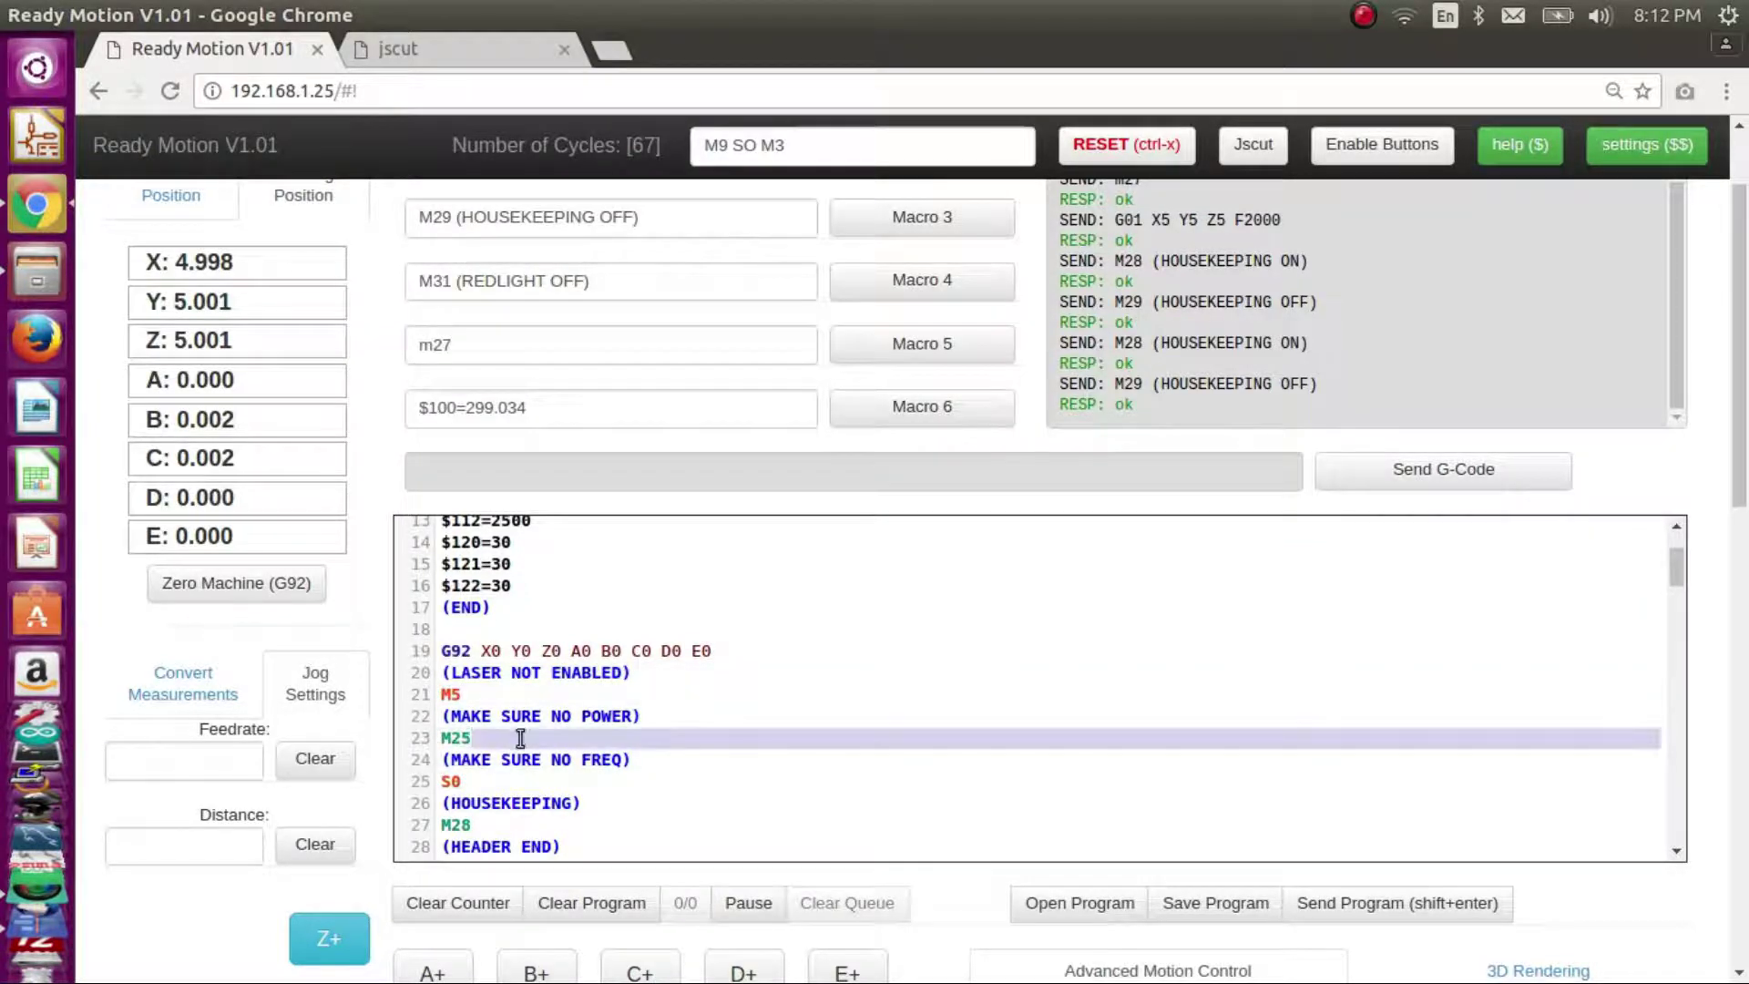
scroll(520, 739, "down", 5)
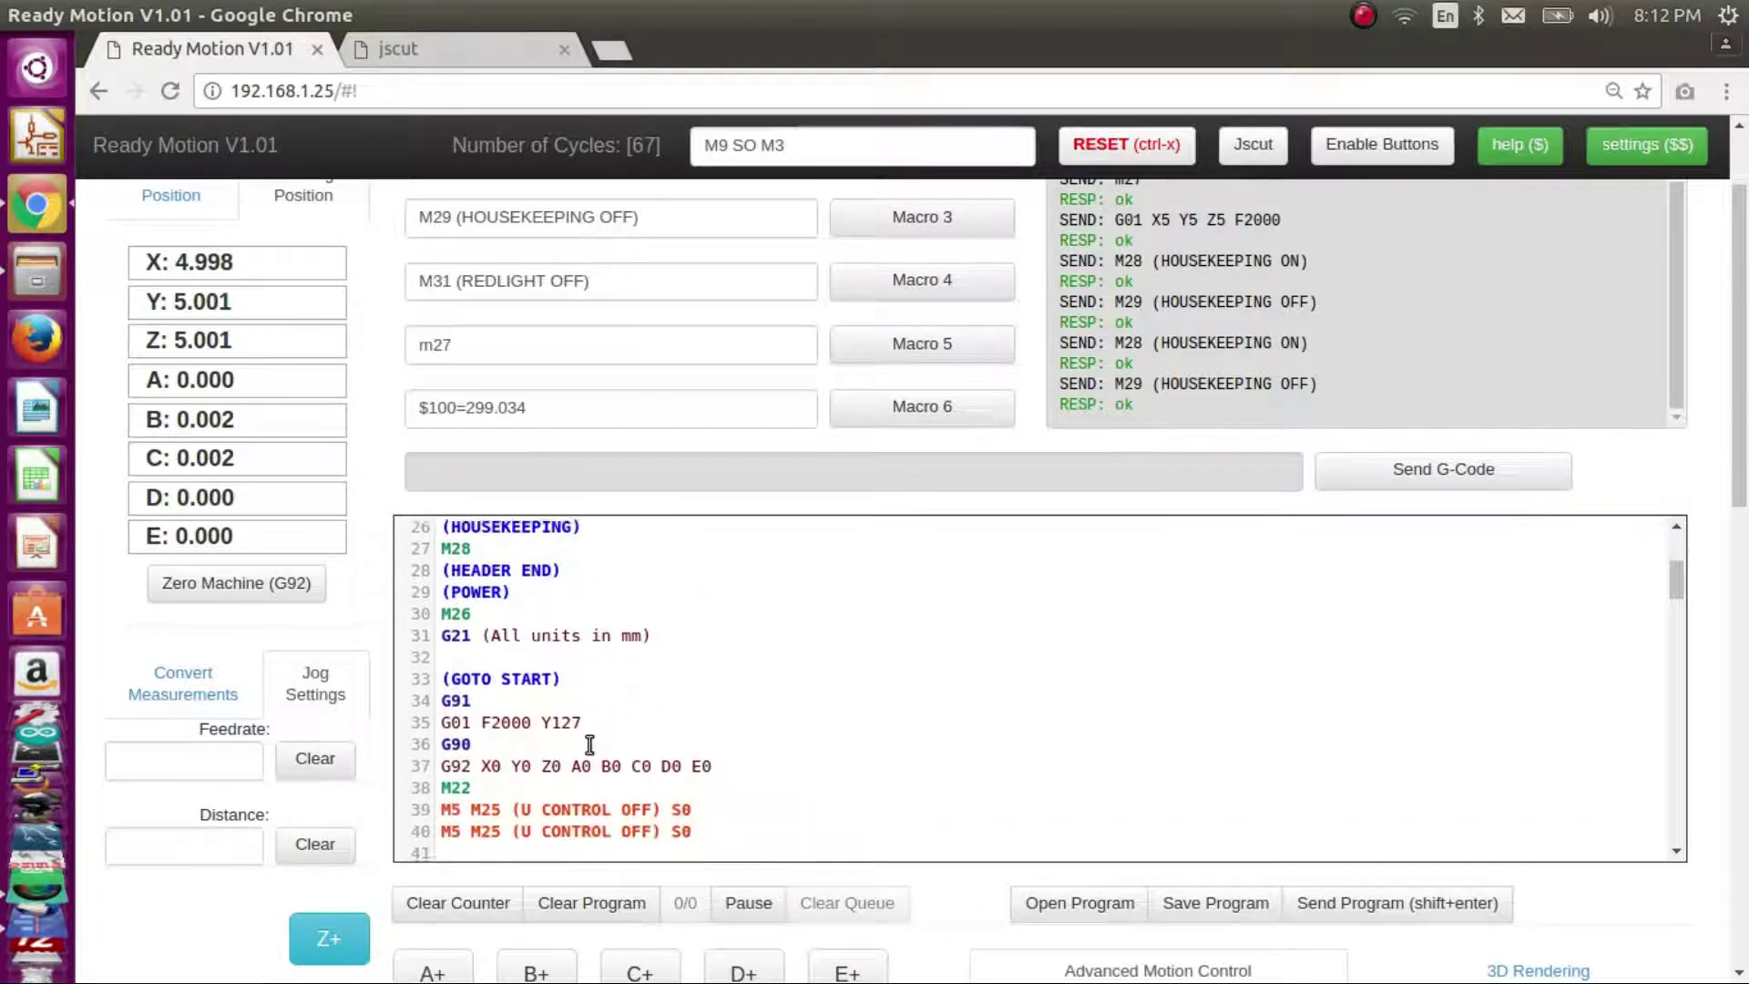
scroll(589, 745, "down", 4)
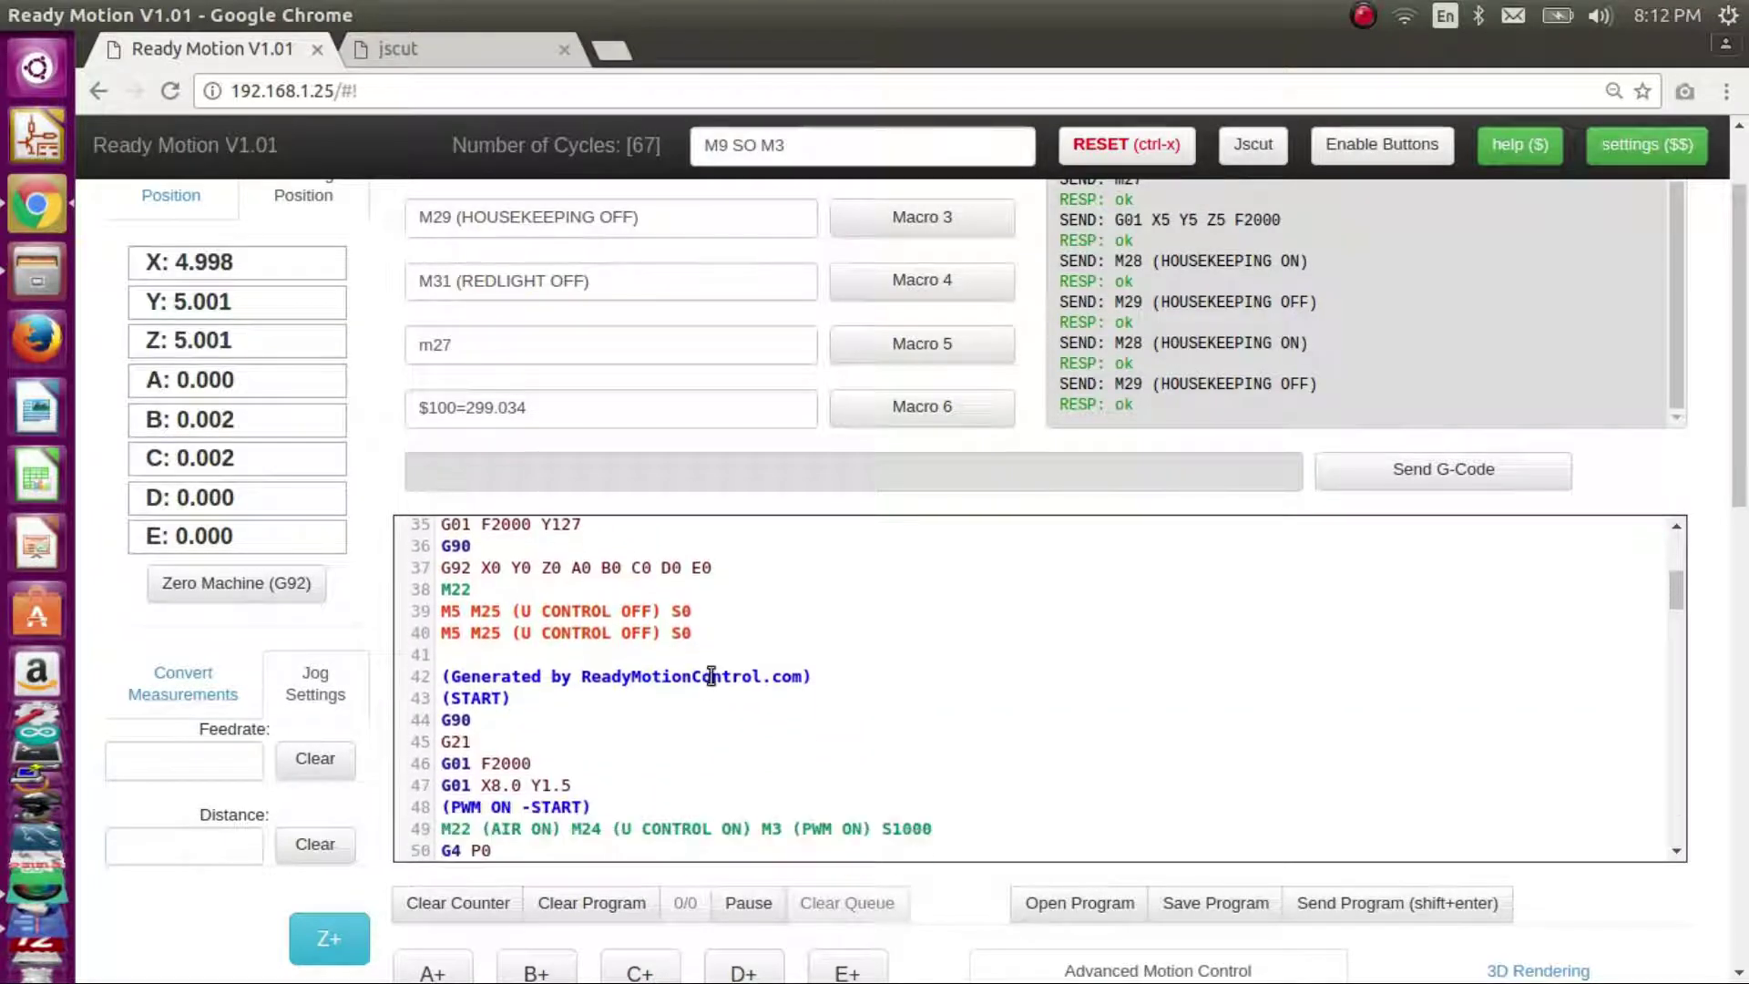
scroll(631, 612, "down", 5)
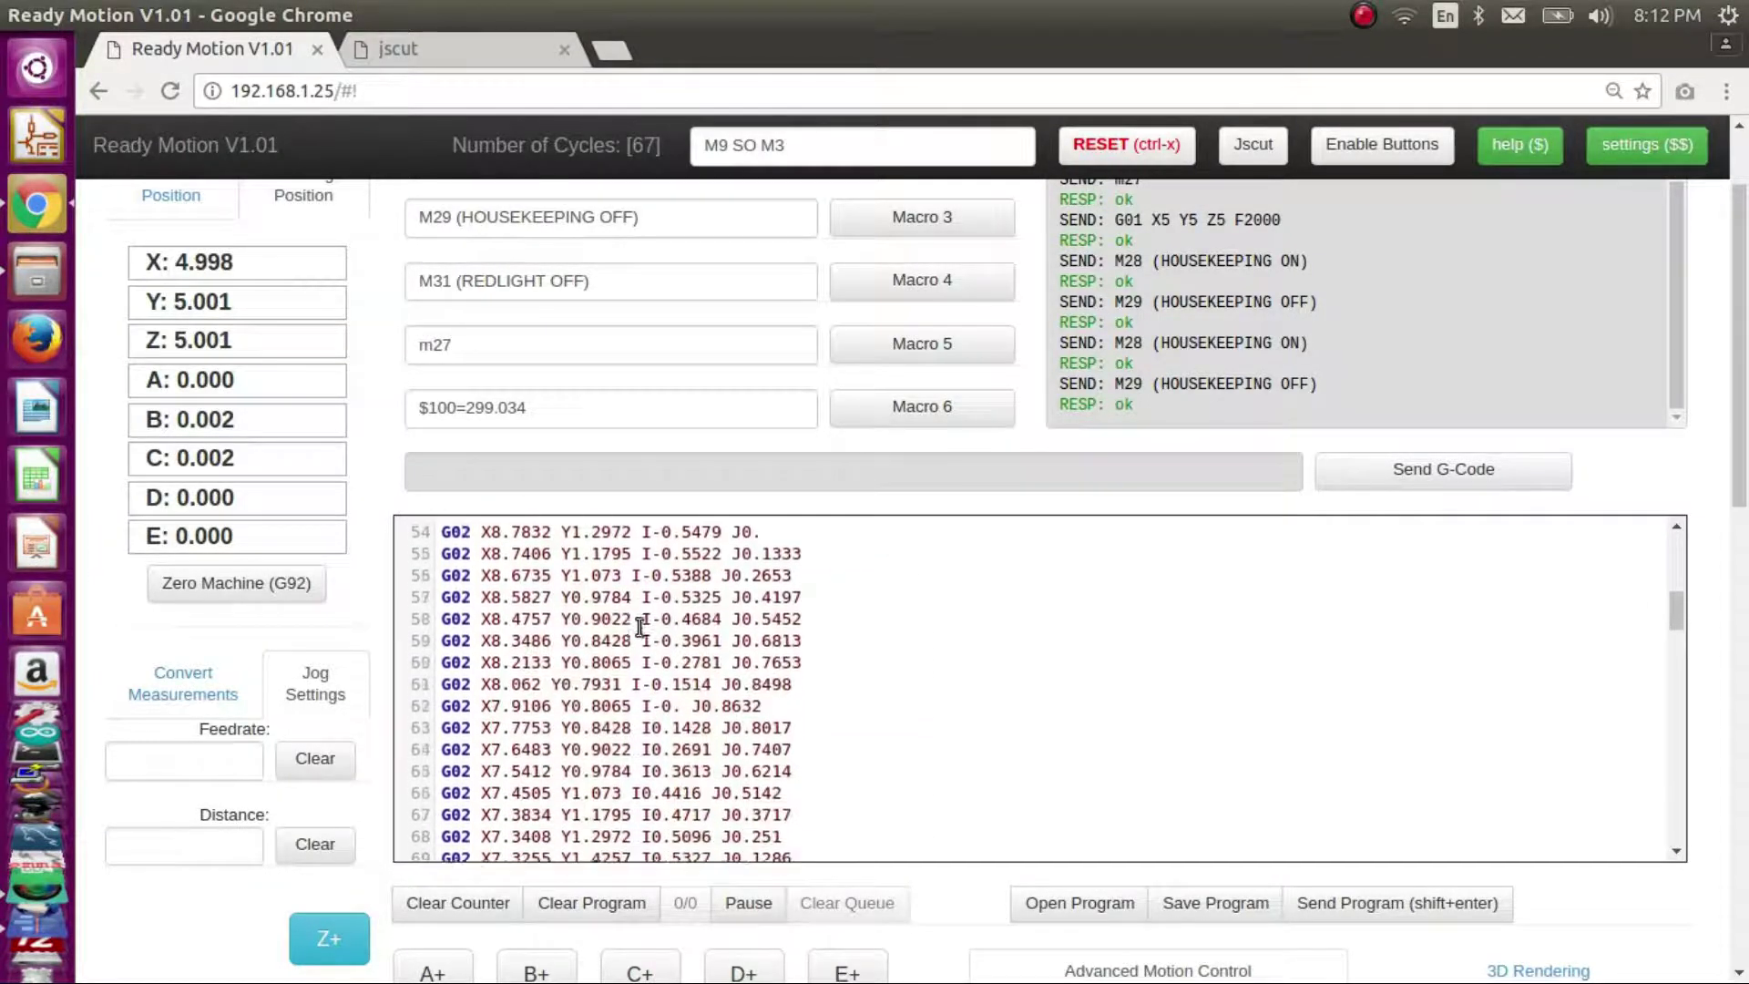
scroll(641, 626, "down", 6)
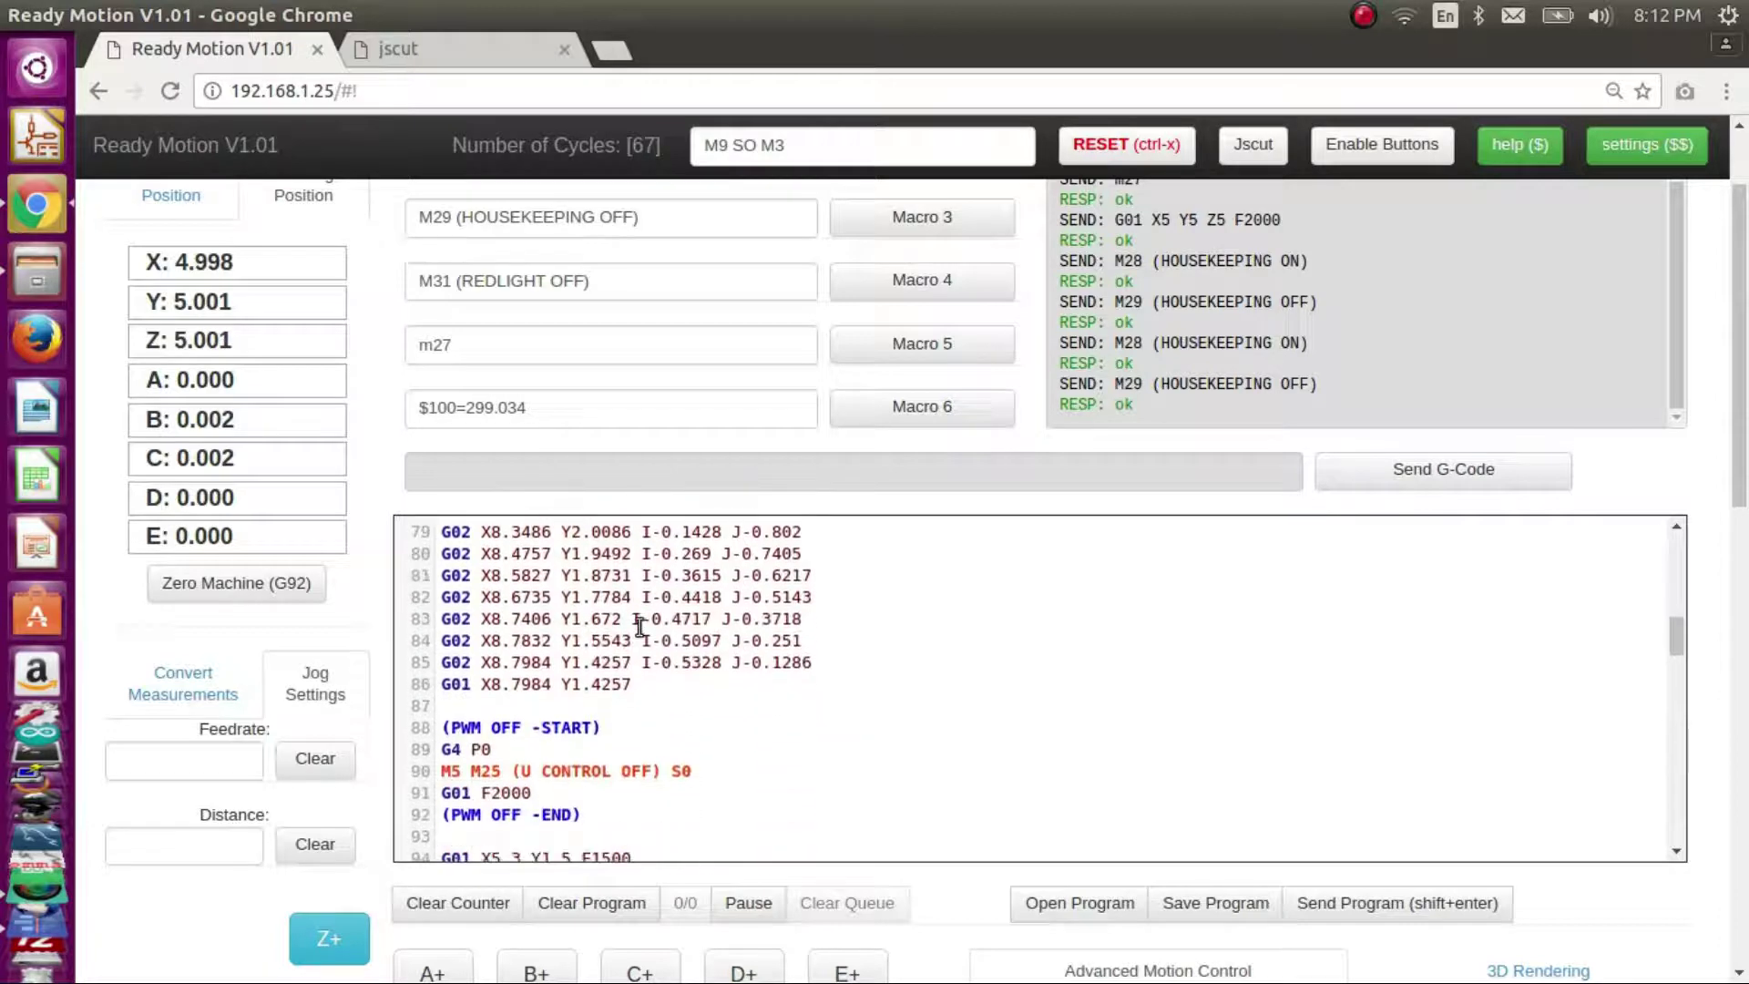
scroll(644, 643, "down", 5)
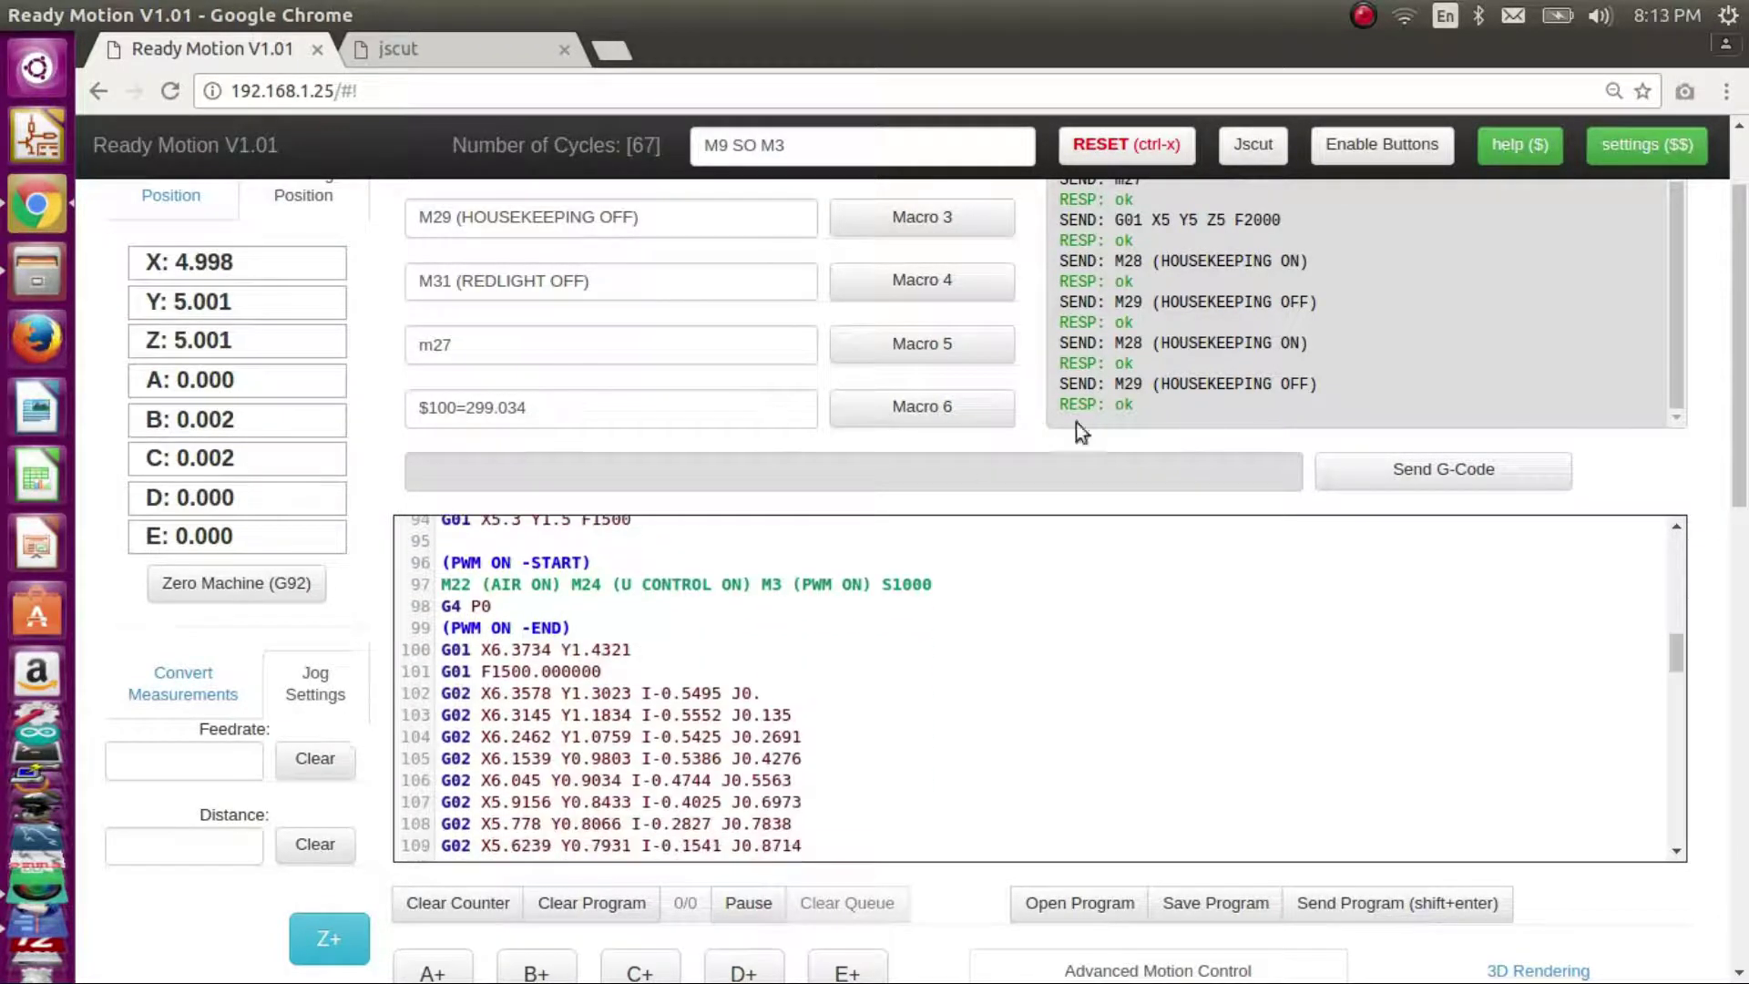
- Highlight M24 (U CONTROL ON), M3 (PWM ON) and the S1000 value on line 97
left_click_drag(444, 584, 744, 580)
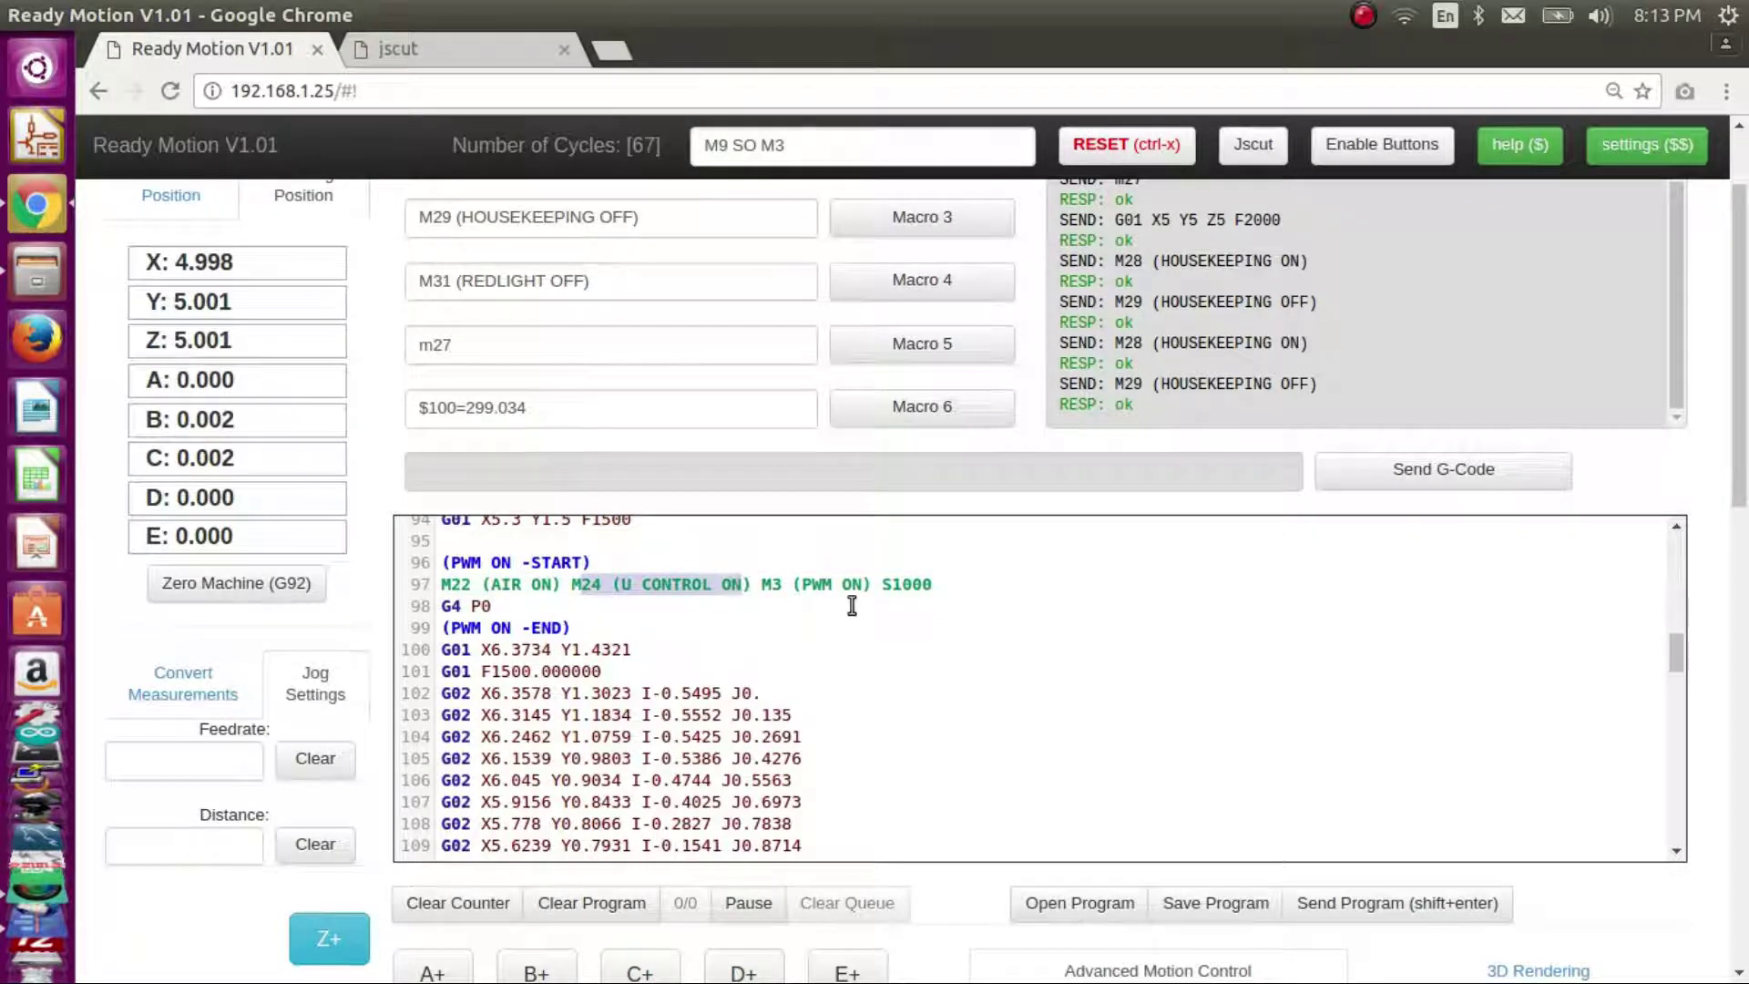
left_click(791, 579)
left_click_drag(766, 584, 947, 578)
left_click(948, 578)
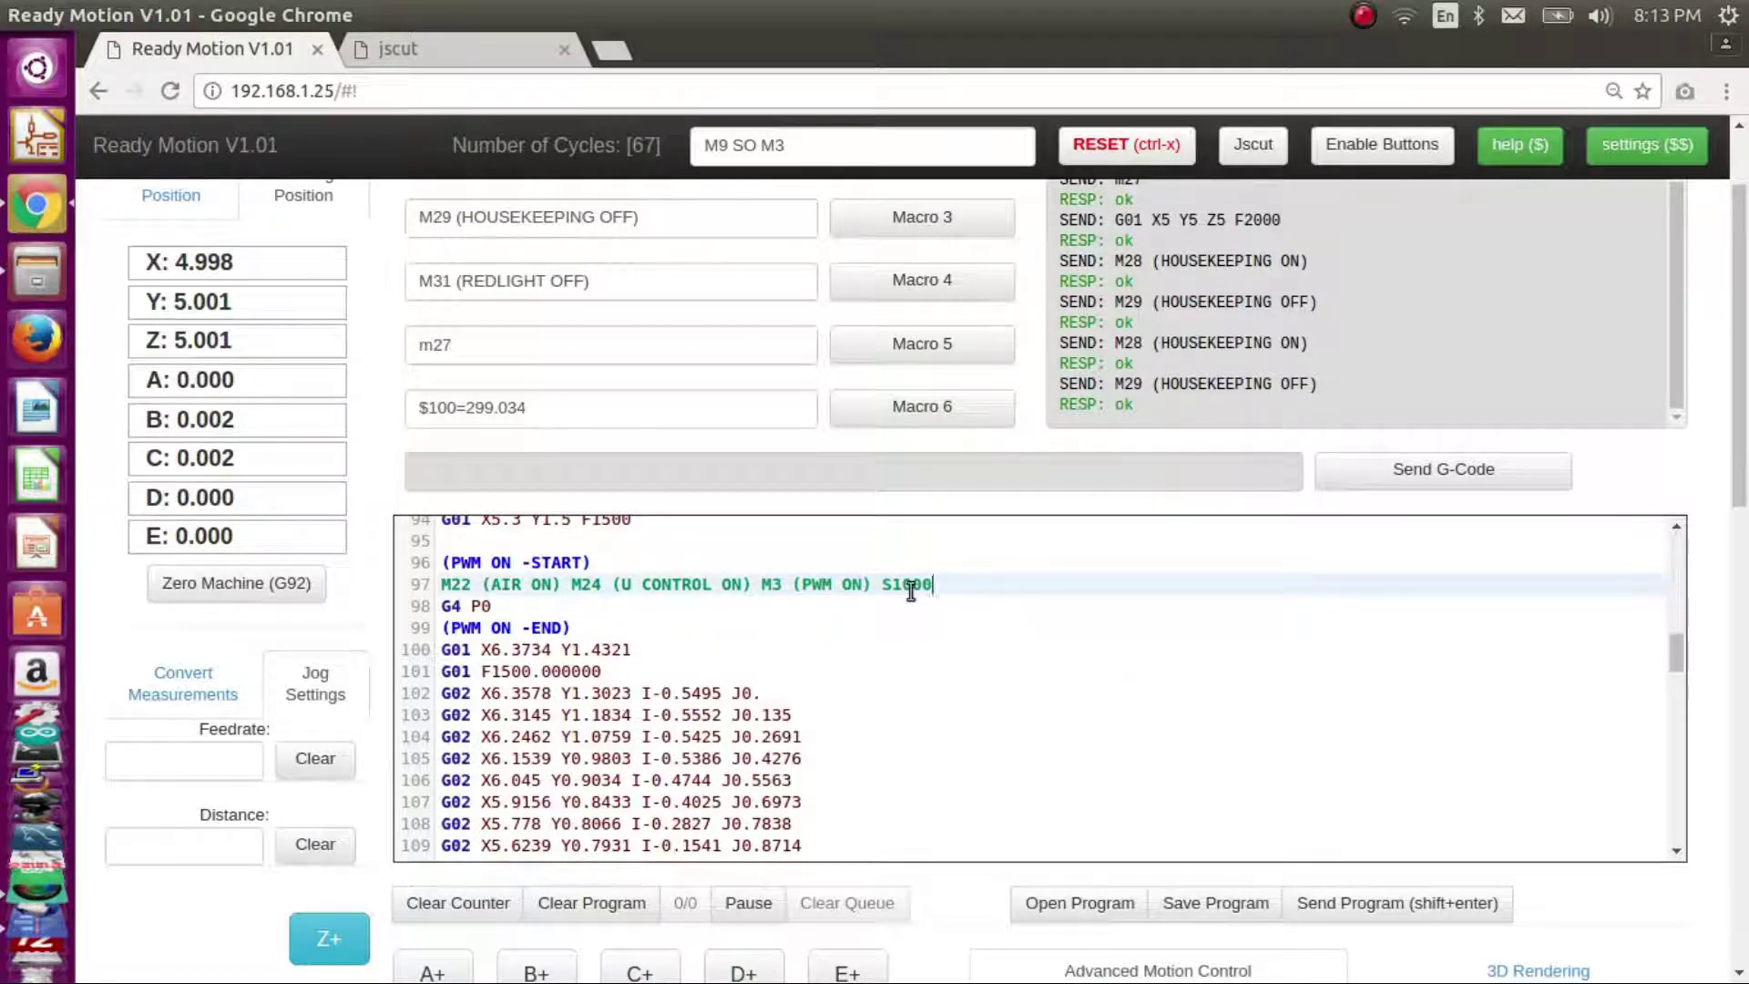
left_click_drag(937, 584, 922, 584)
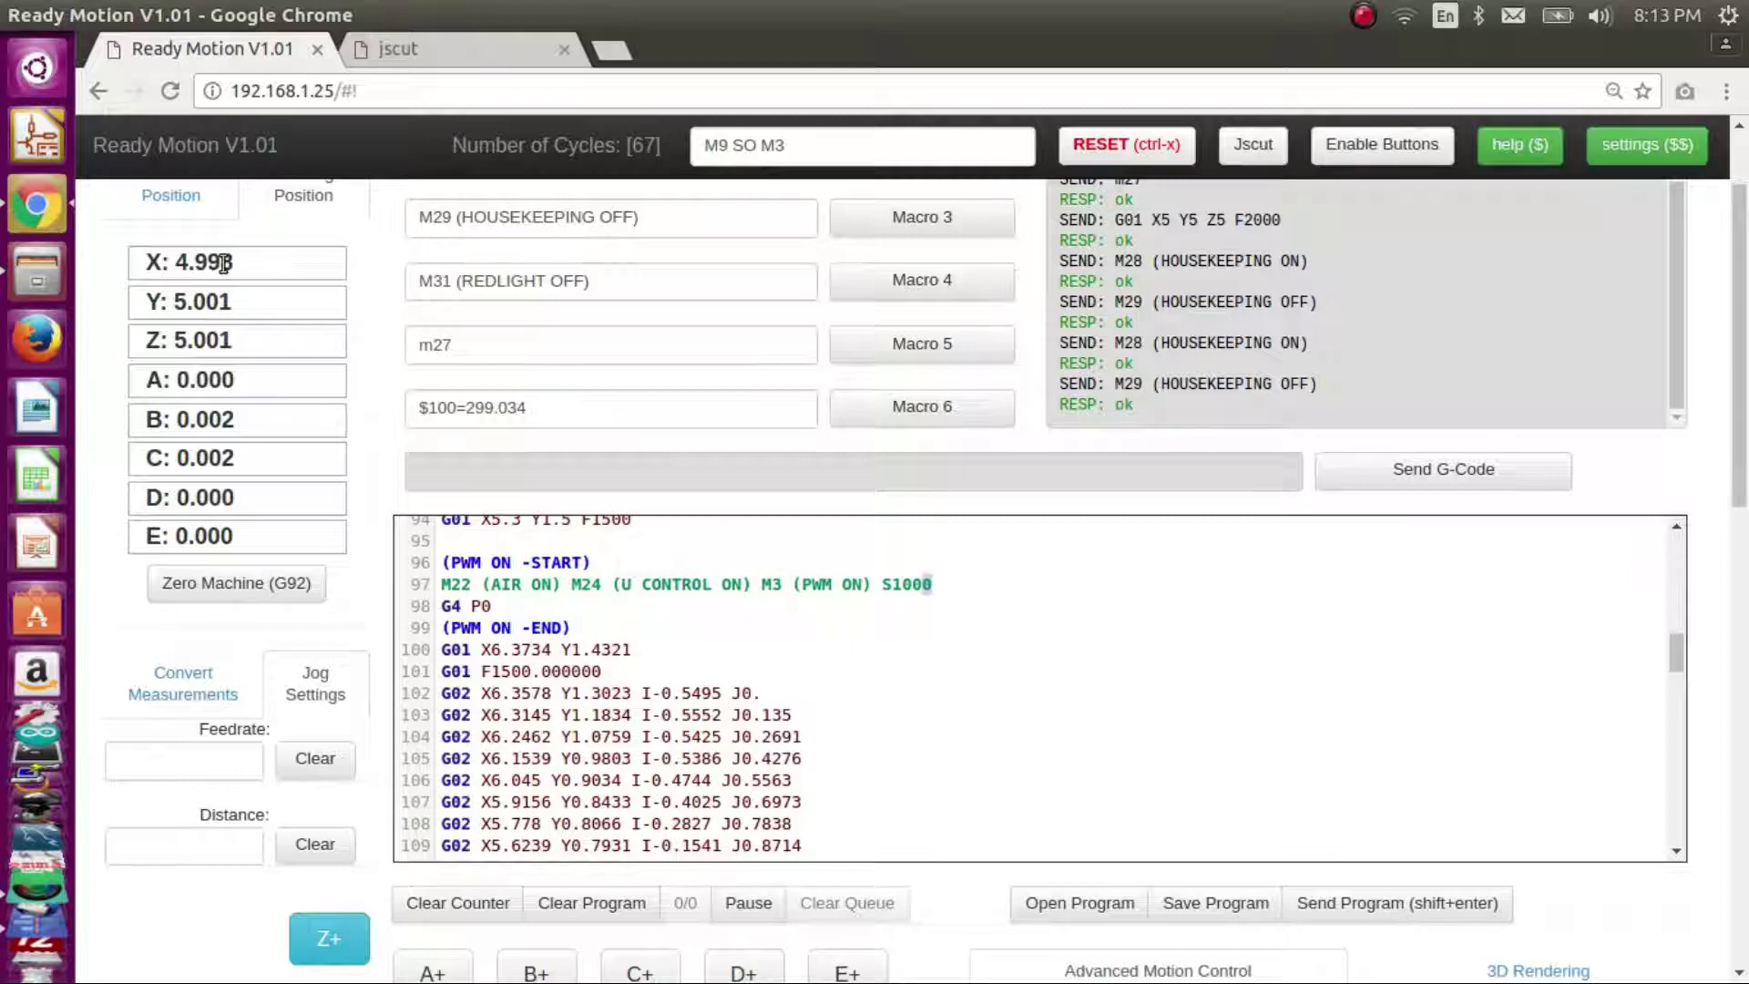
- Zero the machine's working position with G92
left_click(196, 603)
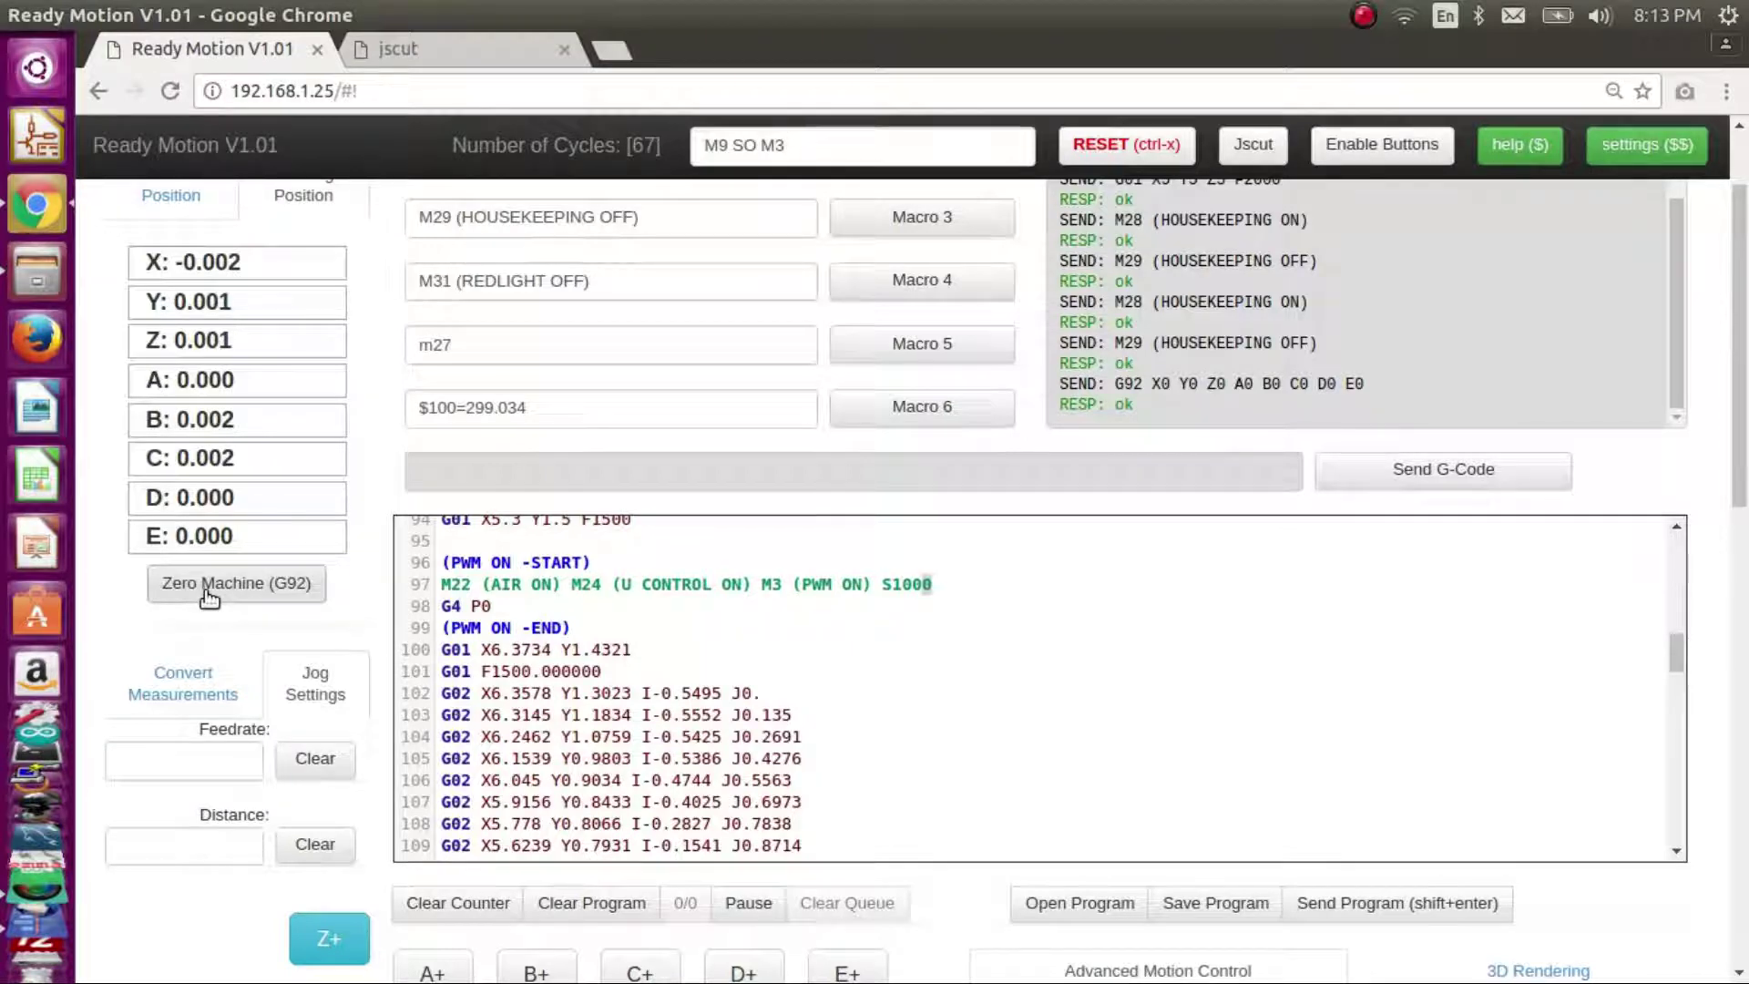
scroll(362, 572, "down", 4)
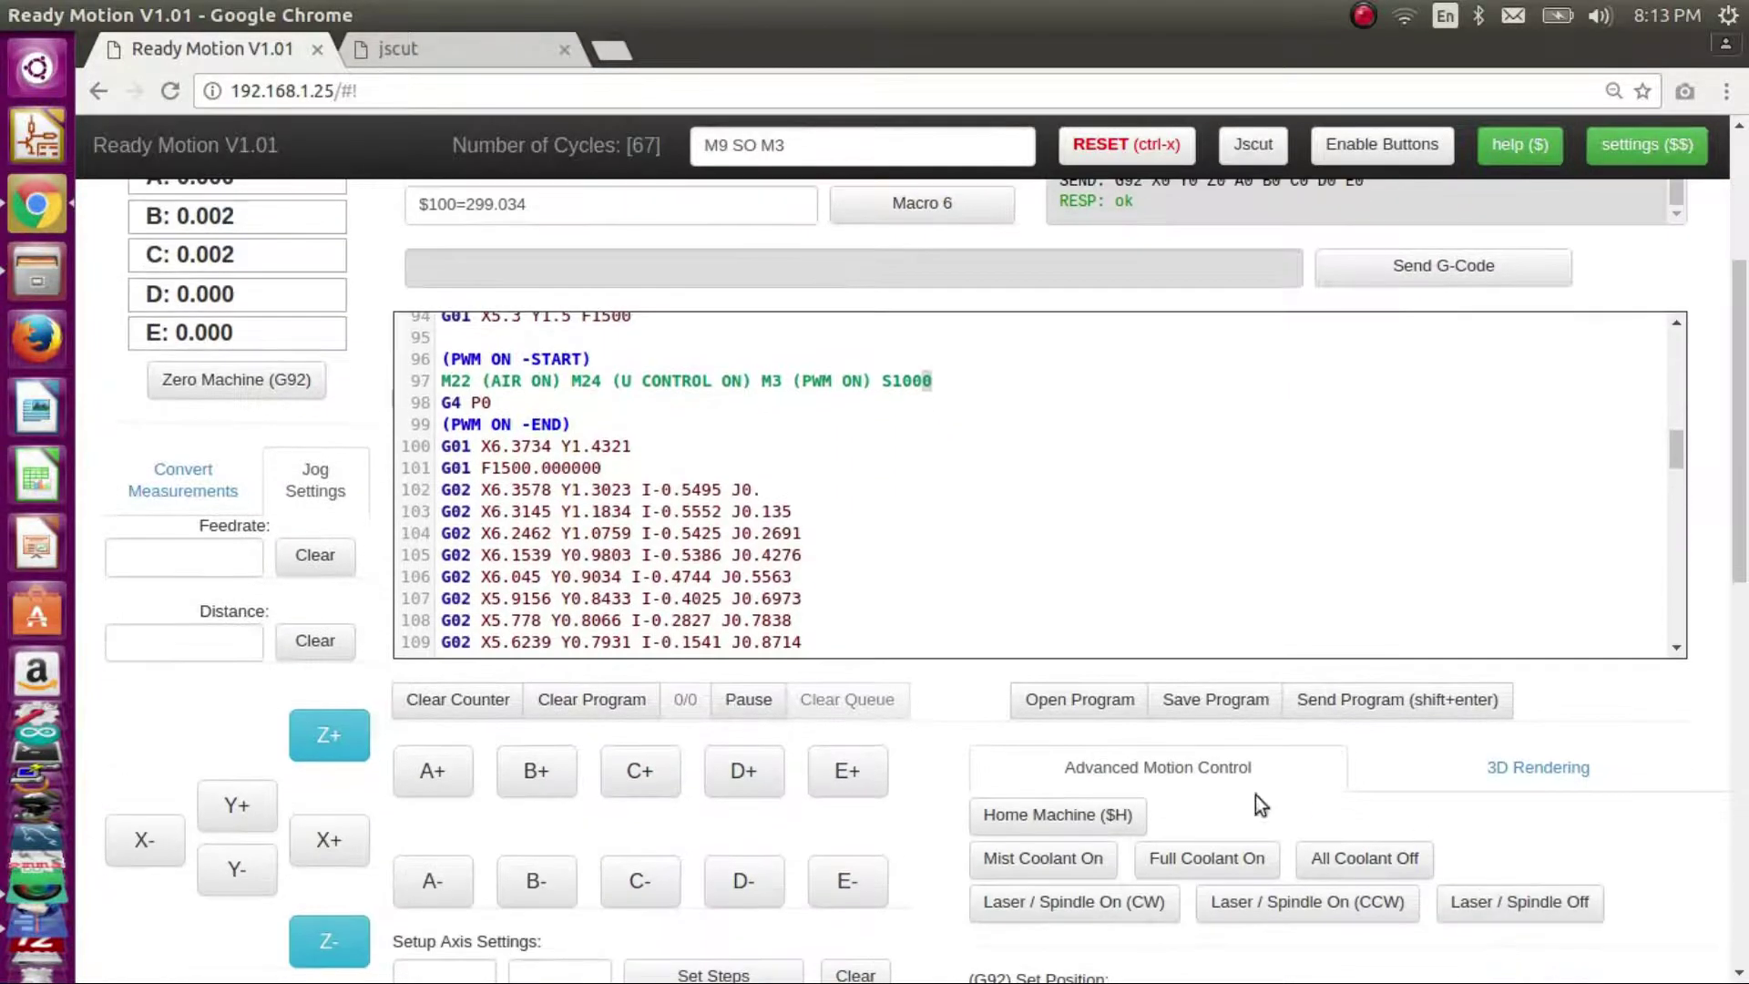
scroll(1201, 787, "down", 1)
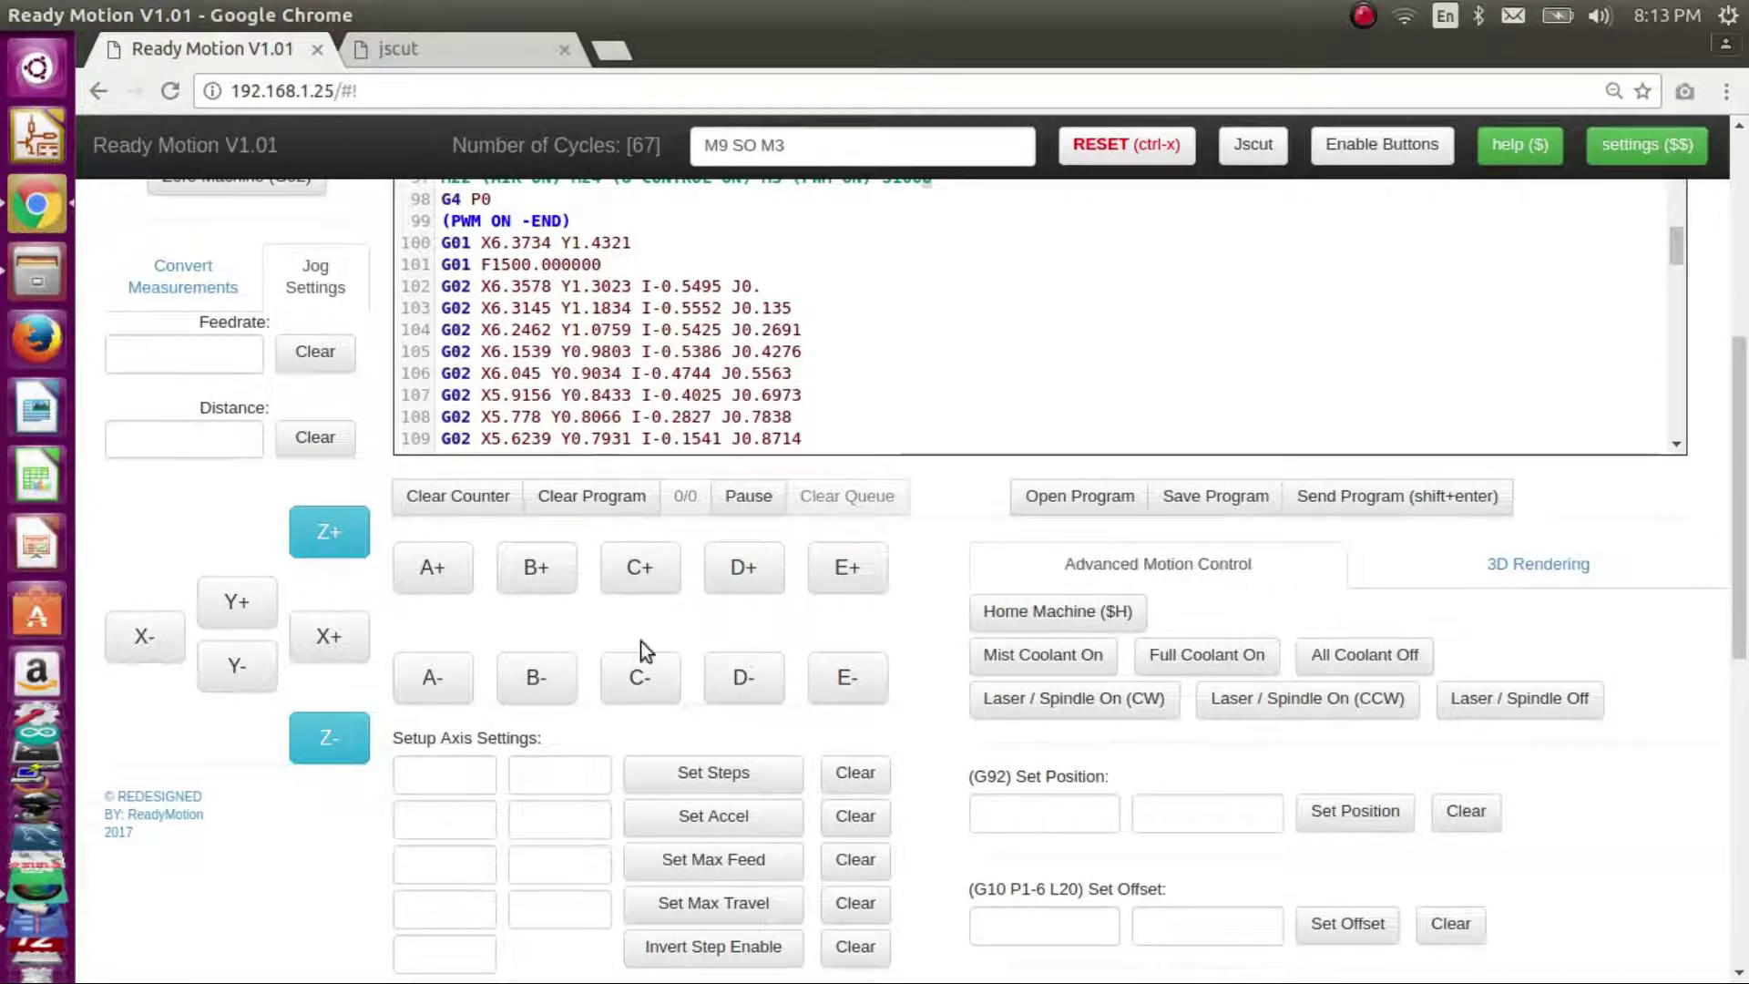
scroll(378, 547, "up", 3)
scroll(381, 553, "up", 3)
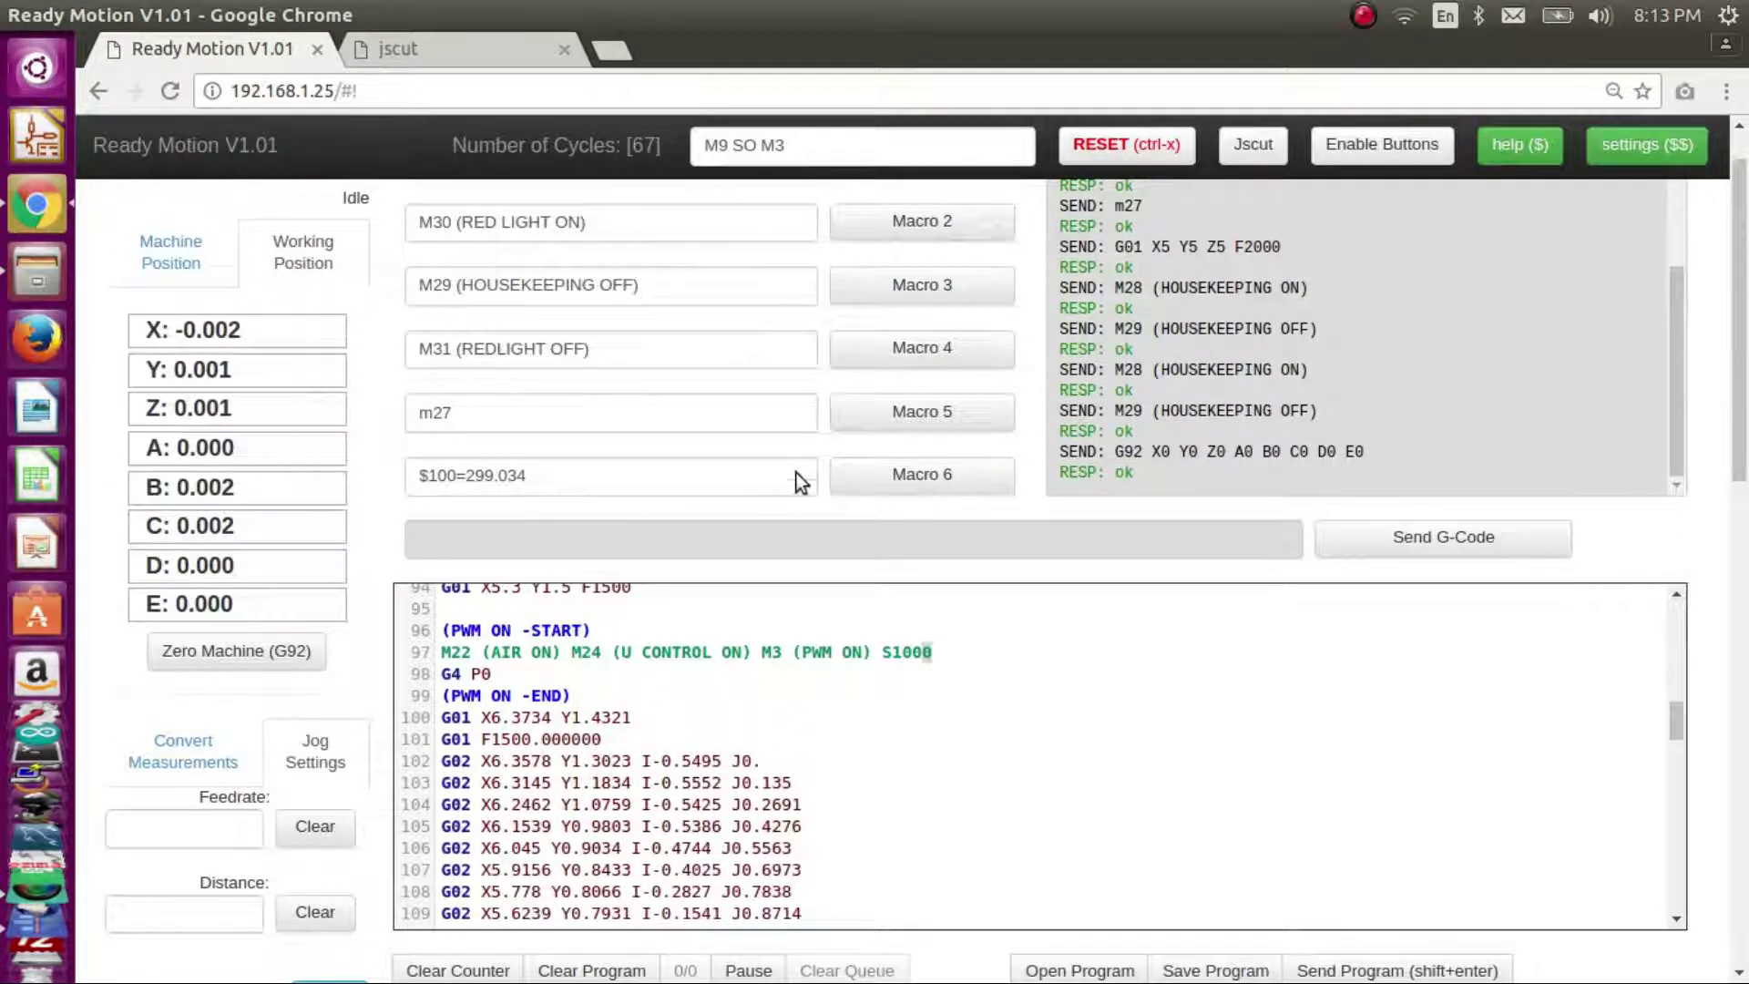
- View the measurement converter briefly, and set the jog feedrate to 22
scroll(911, 637, "down", 2)
scroll(297, 780, "down", 4)
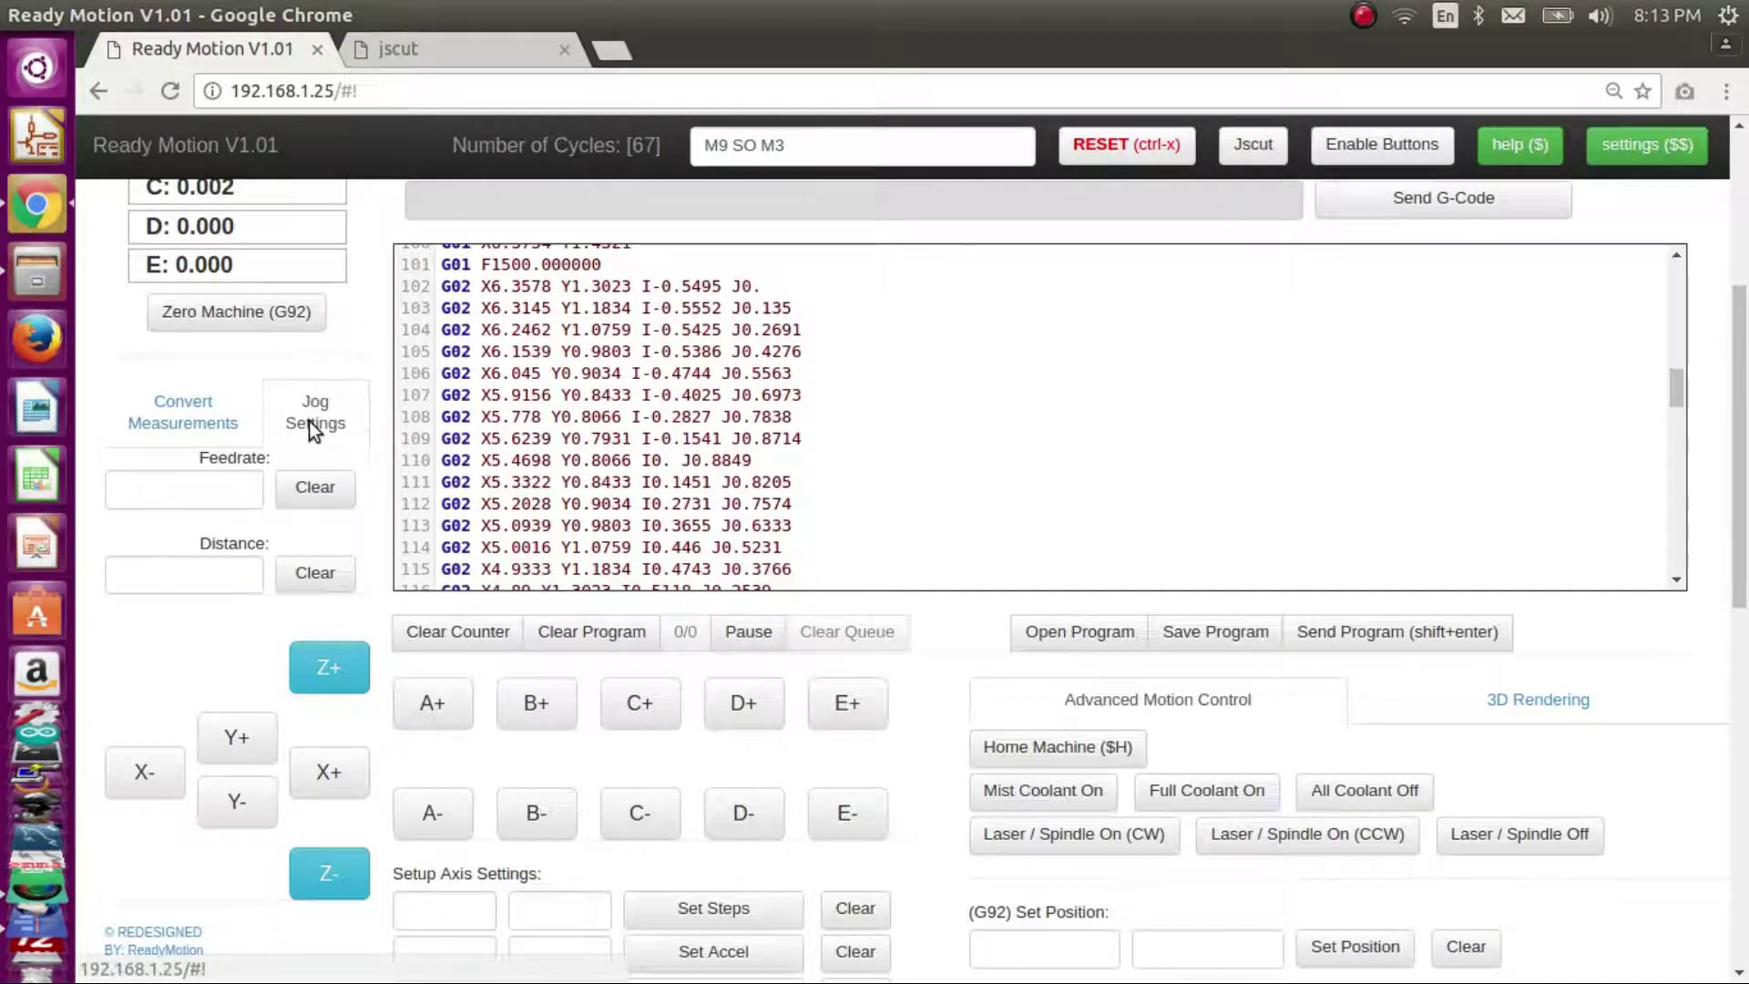
left_click(238, 413)
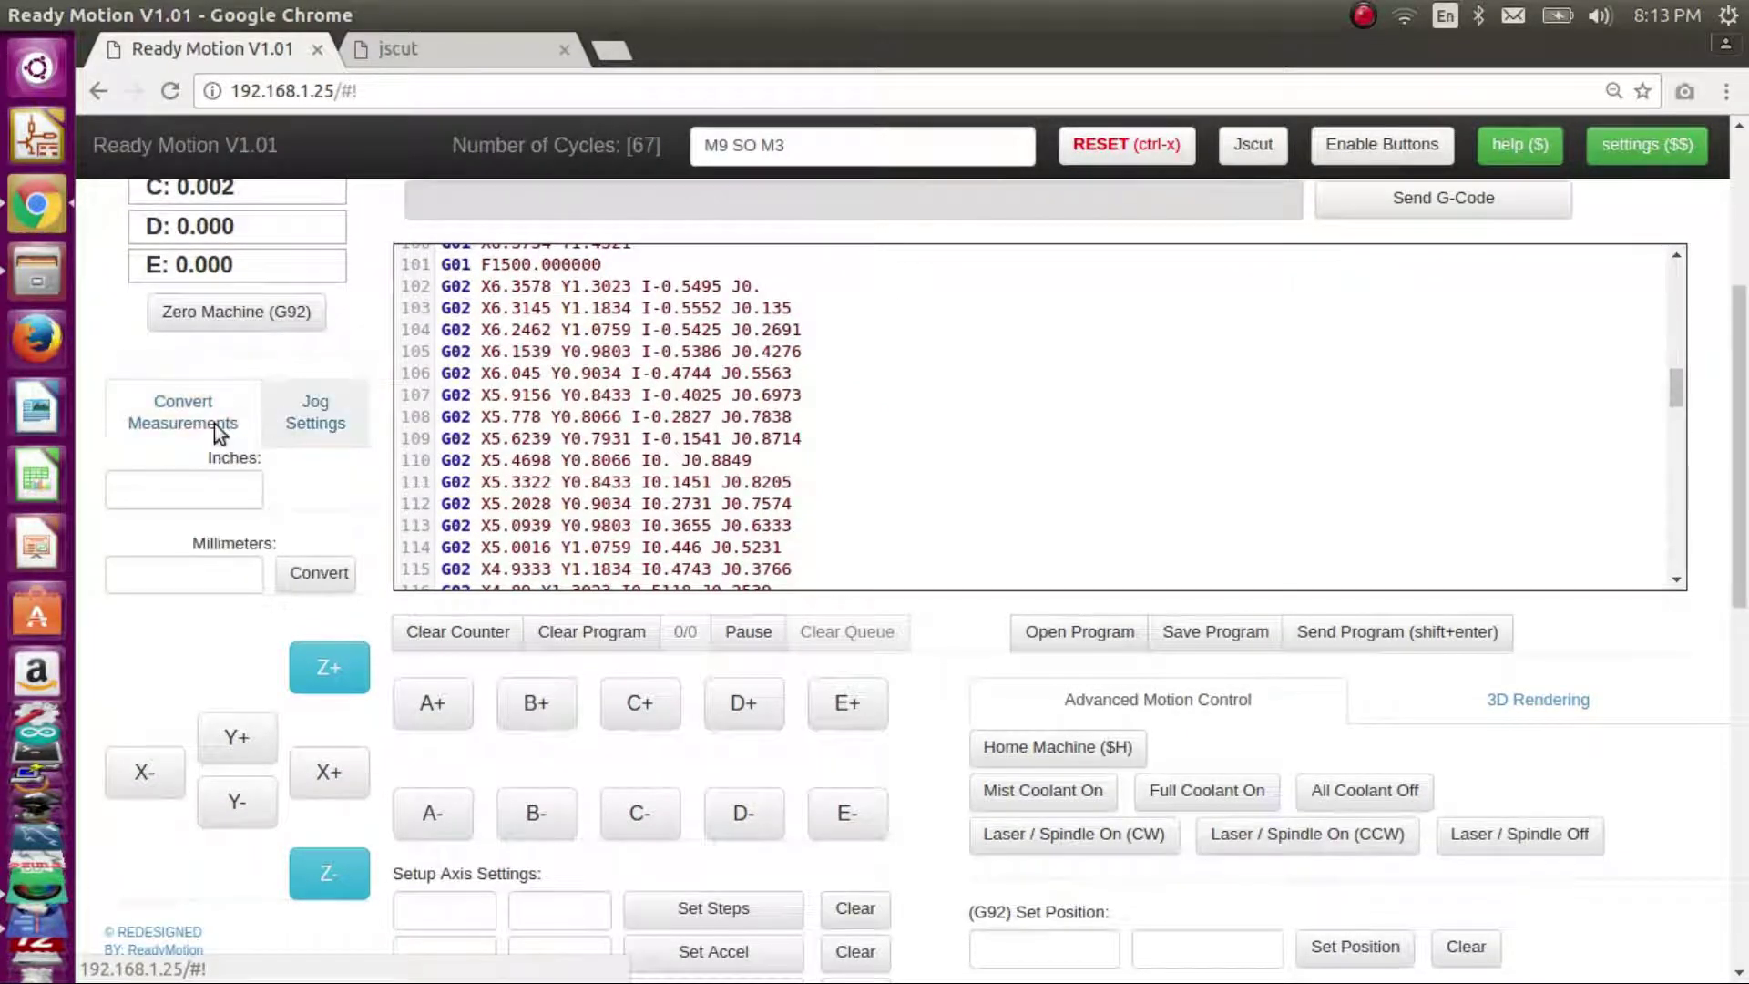
left_click(341, 423)
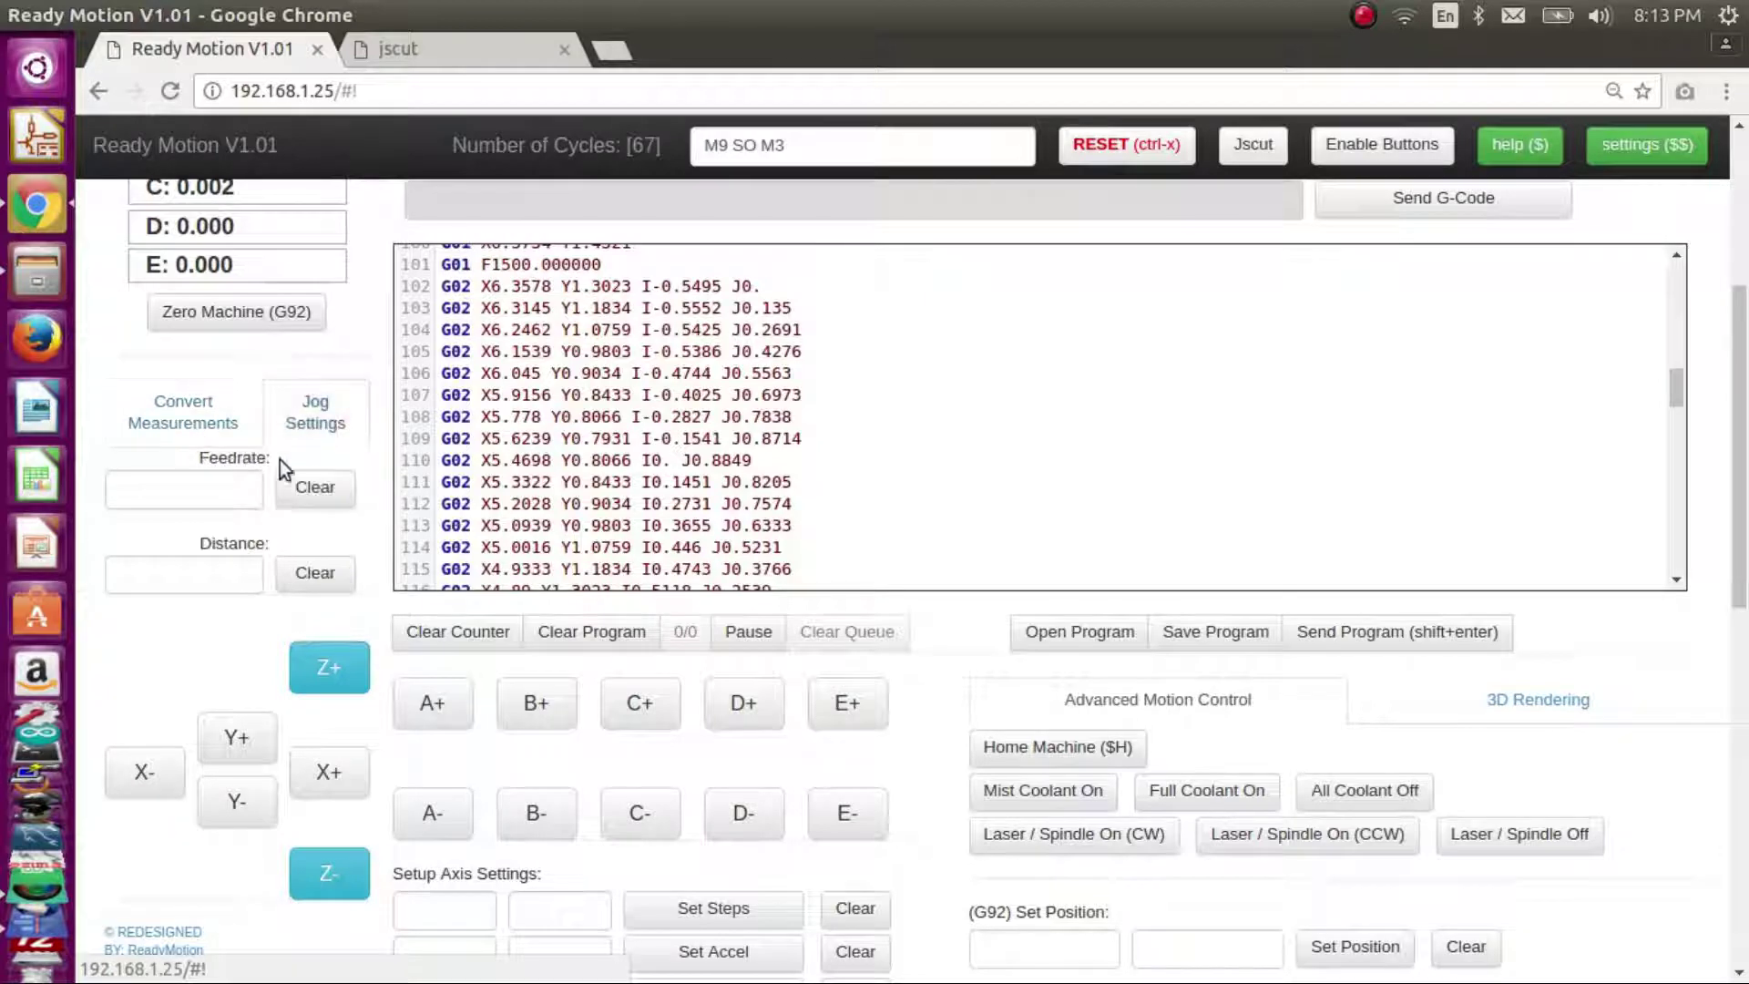
left_click(237, 489)
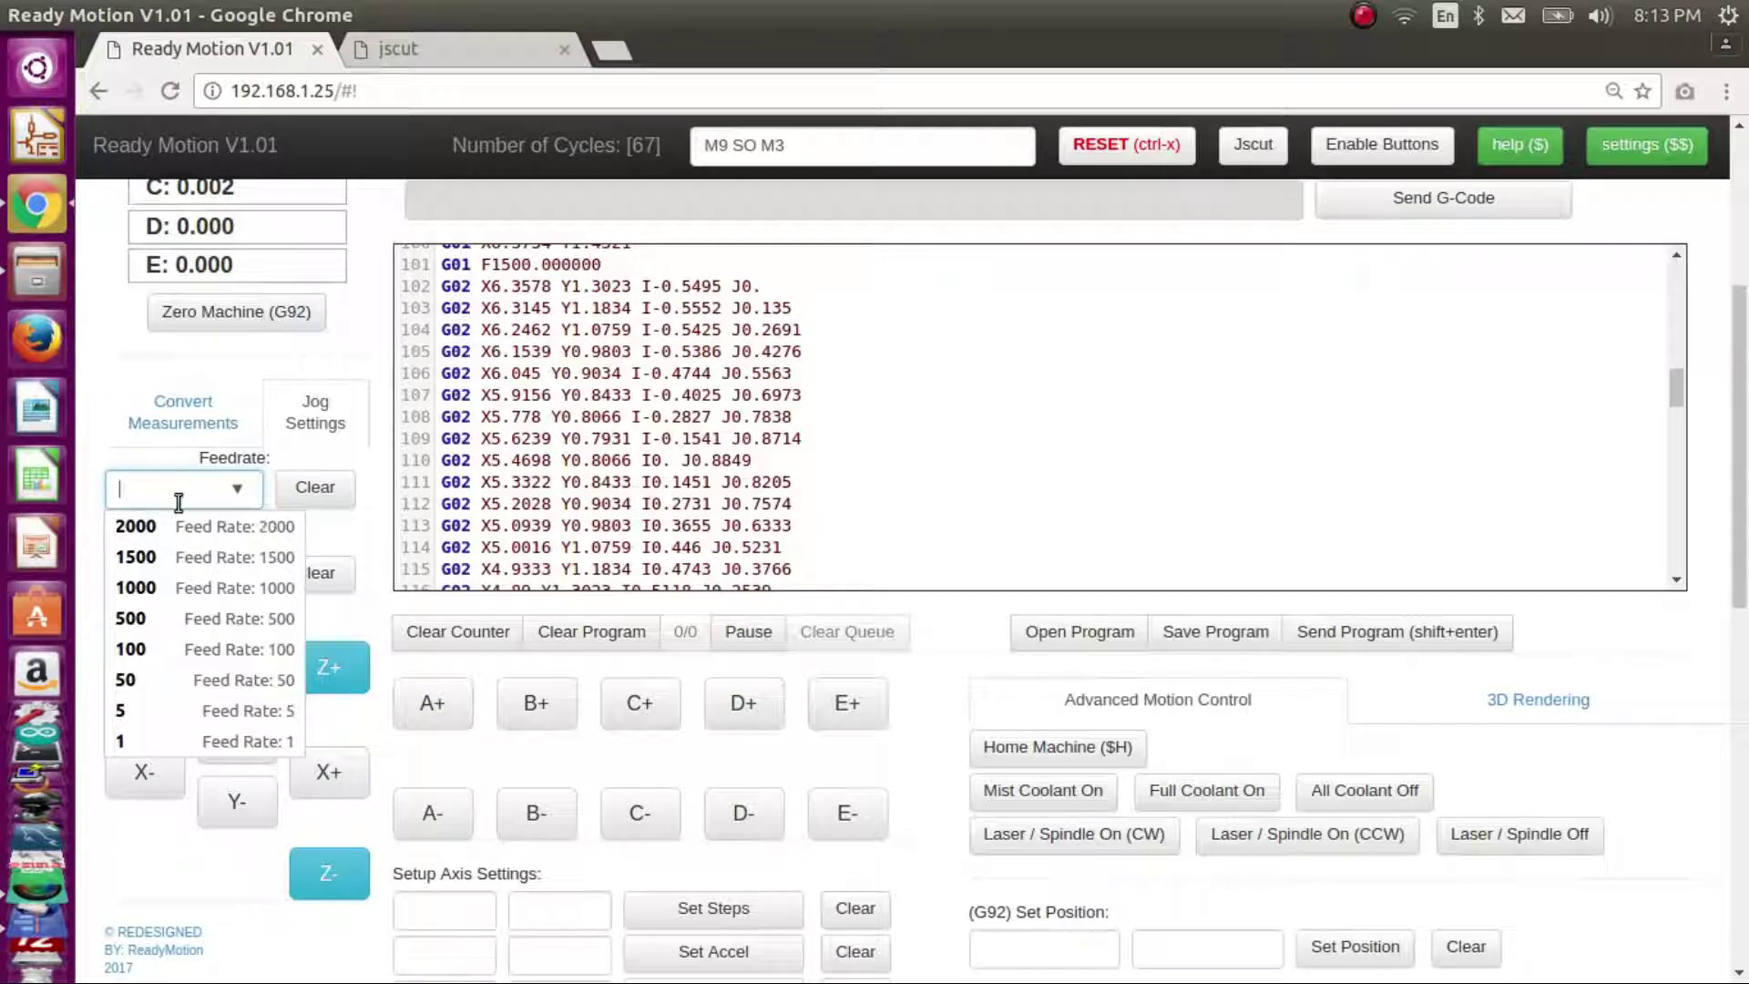
type("50")
key("BackSpace")
key("BackSpace")
type("22")
key("Tab")
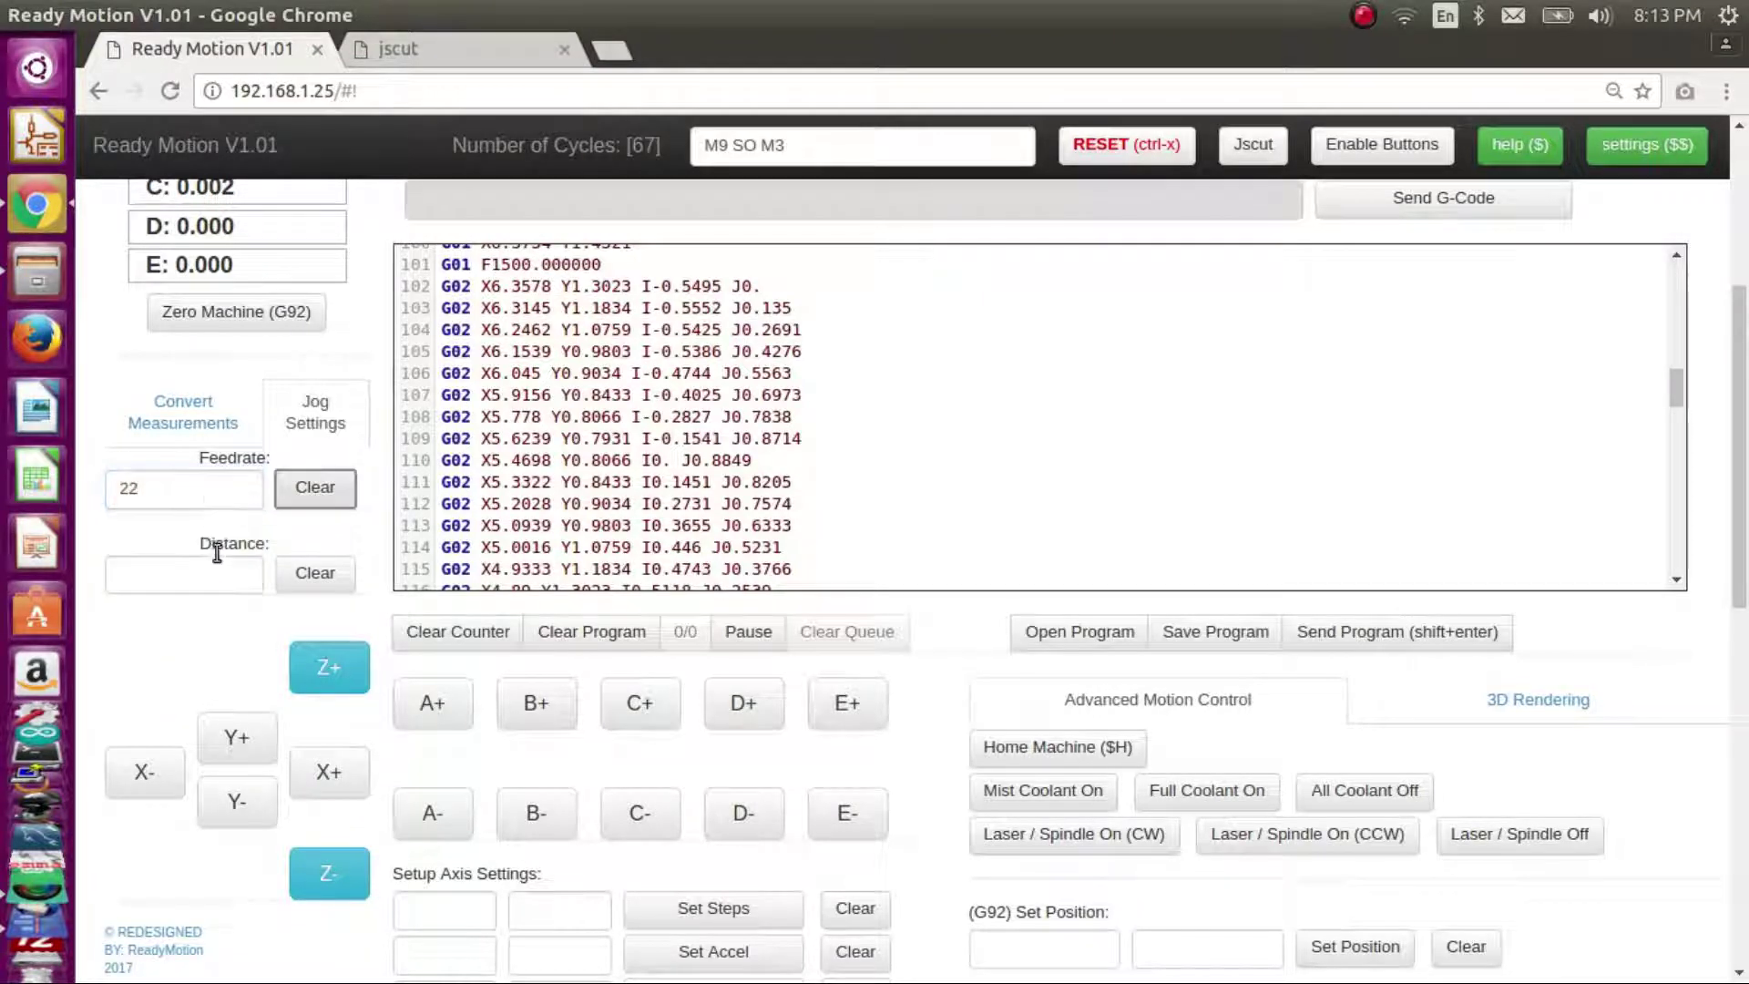
left_click(232, 575)
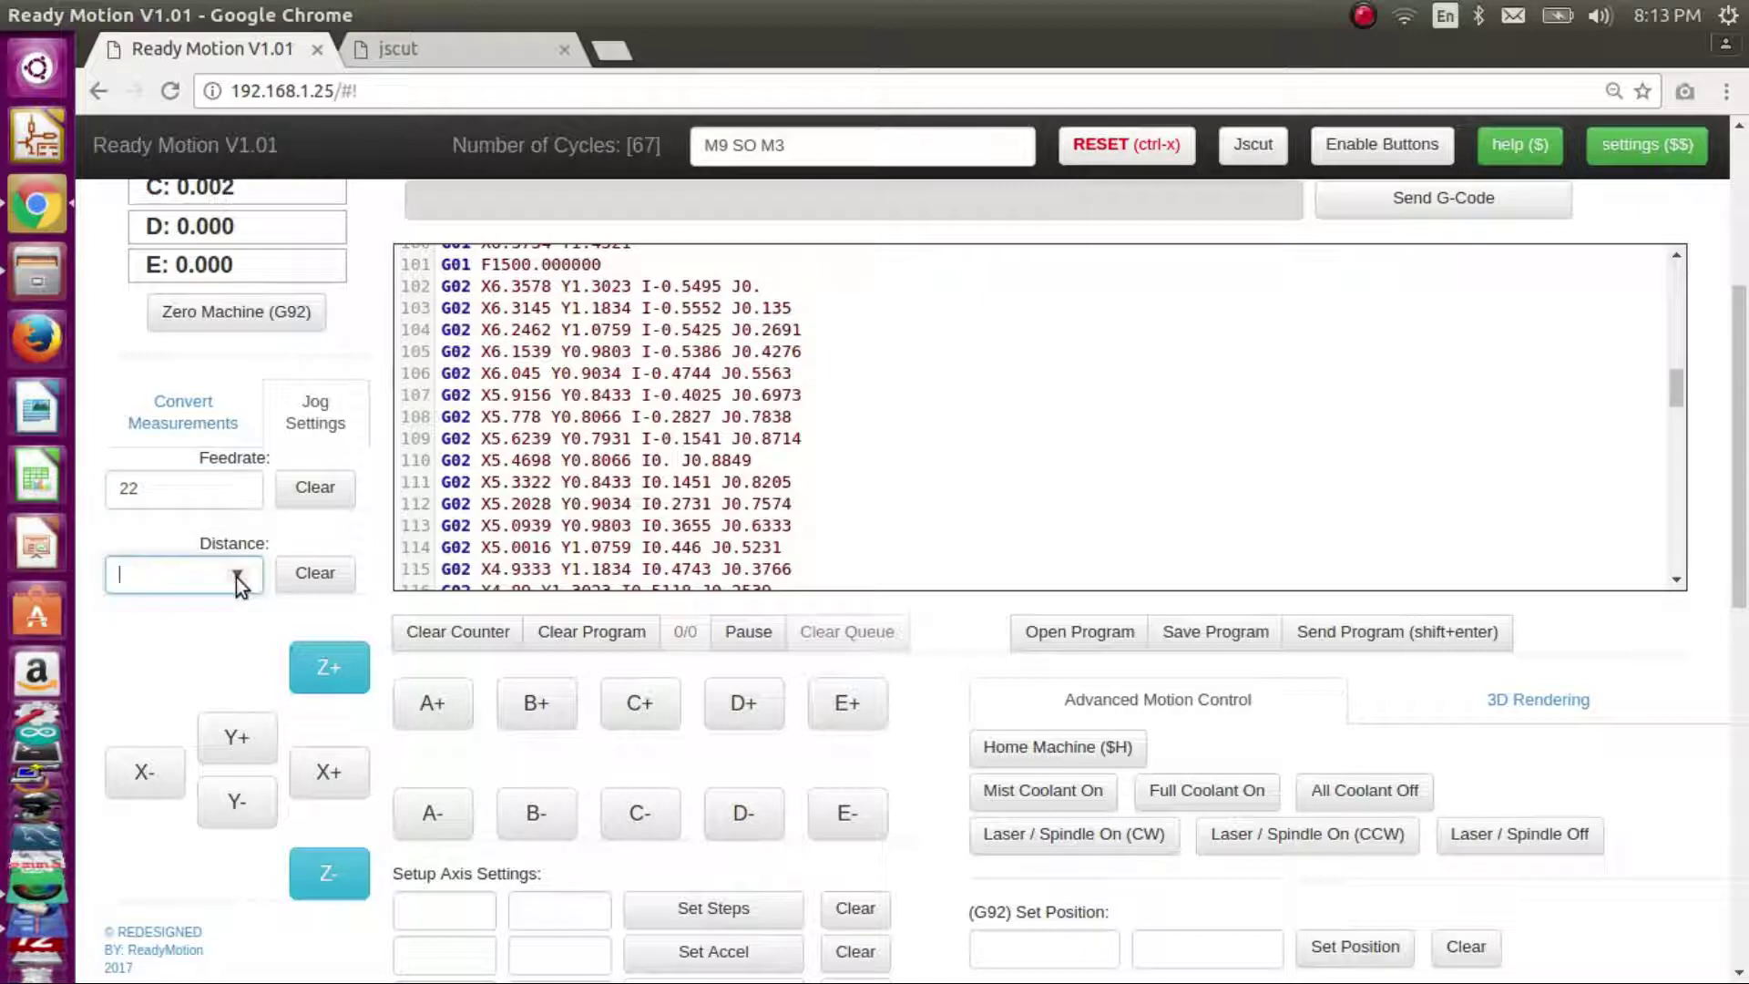
- Convert .005 inches to millimetres with the measurement converter
left_click(207, 435)
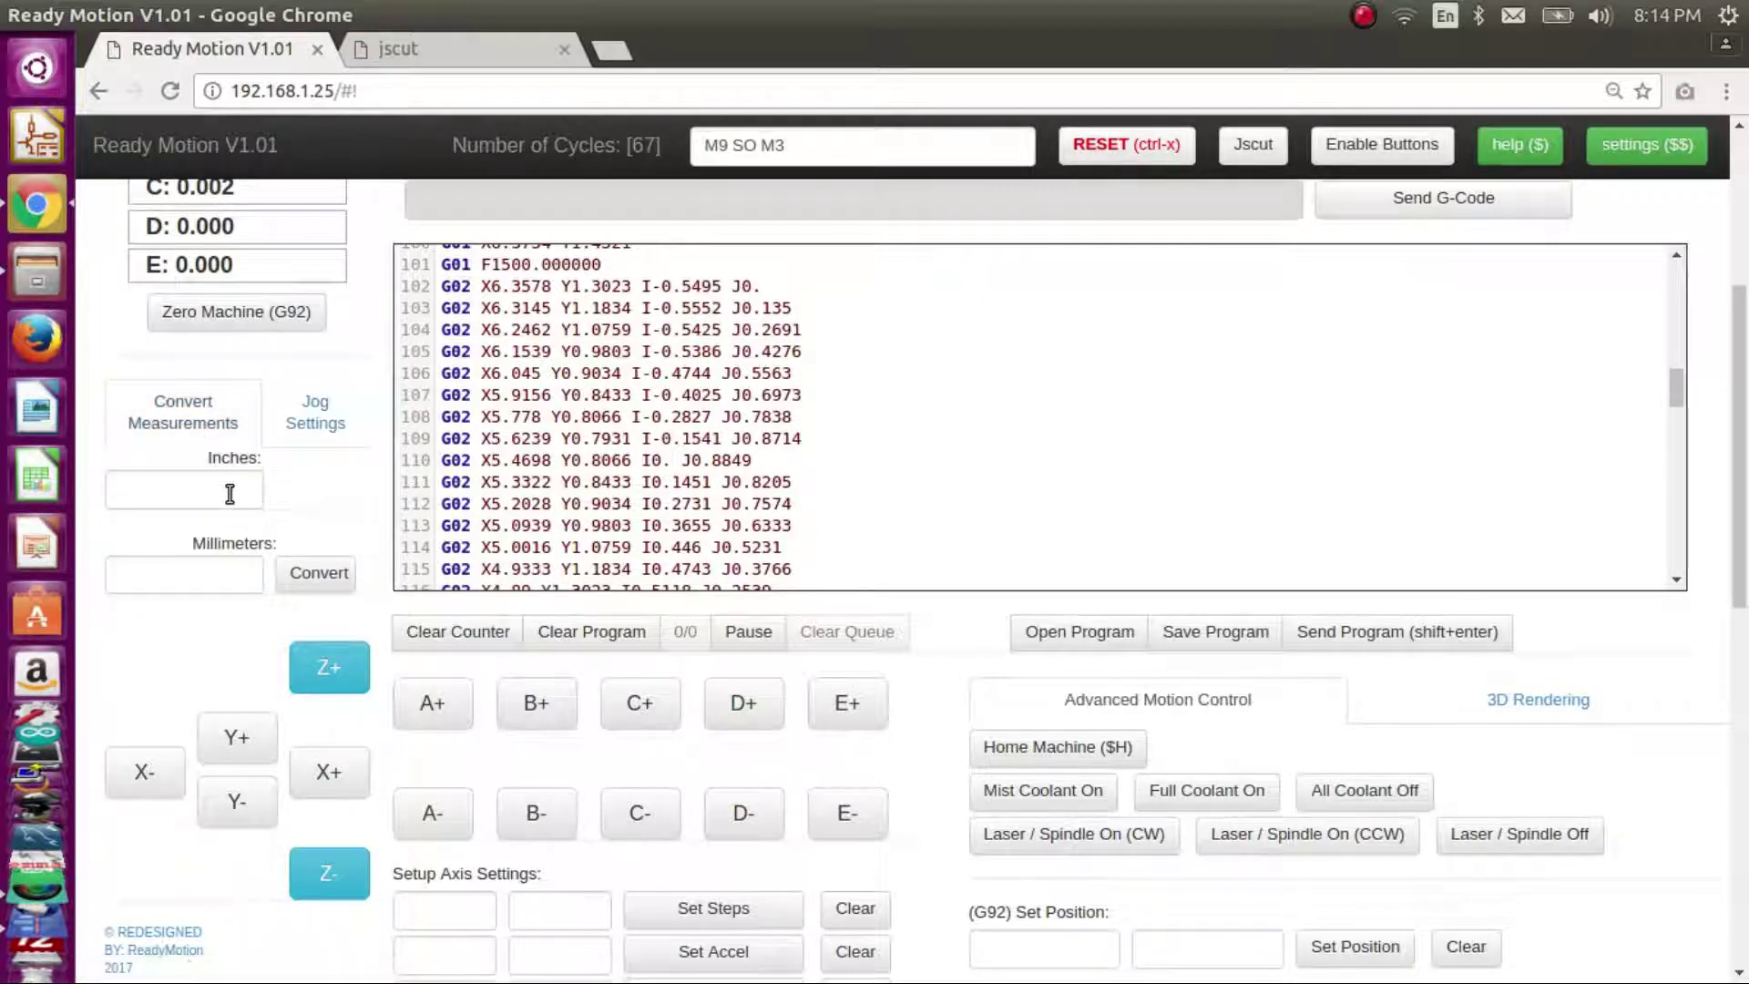
left_click(219, 568)
left_click(191, 489)
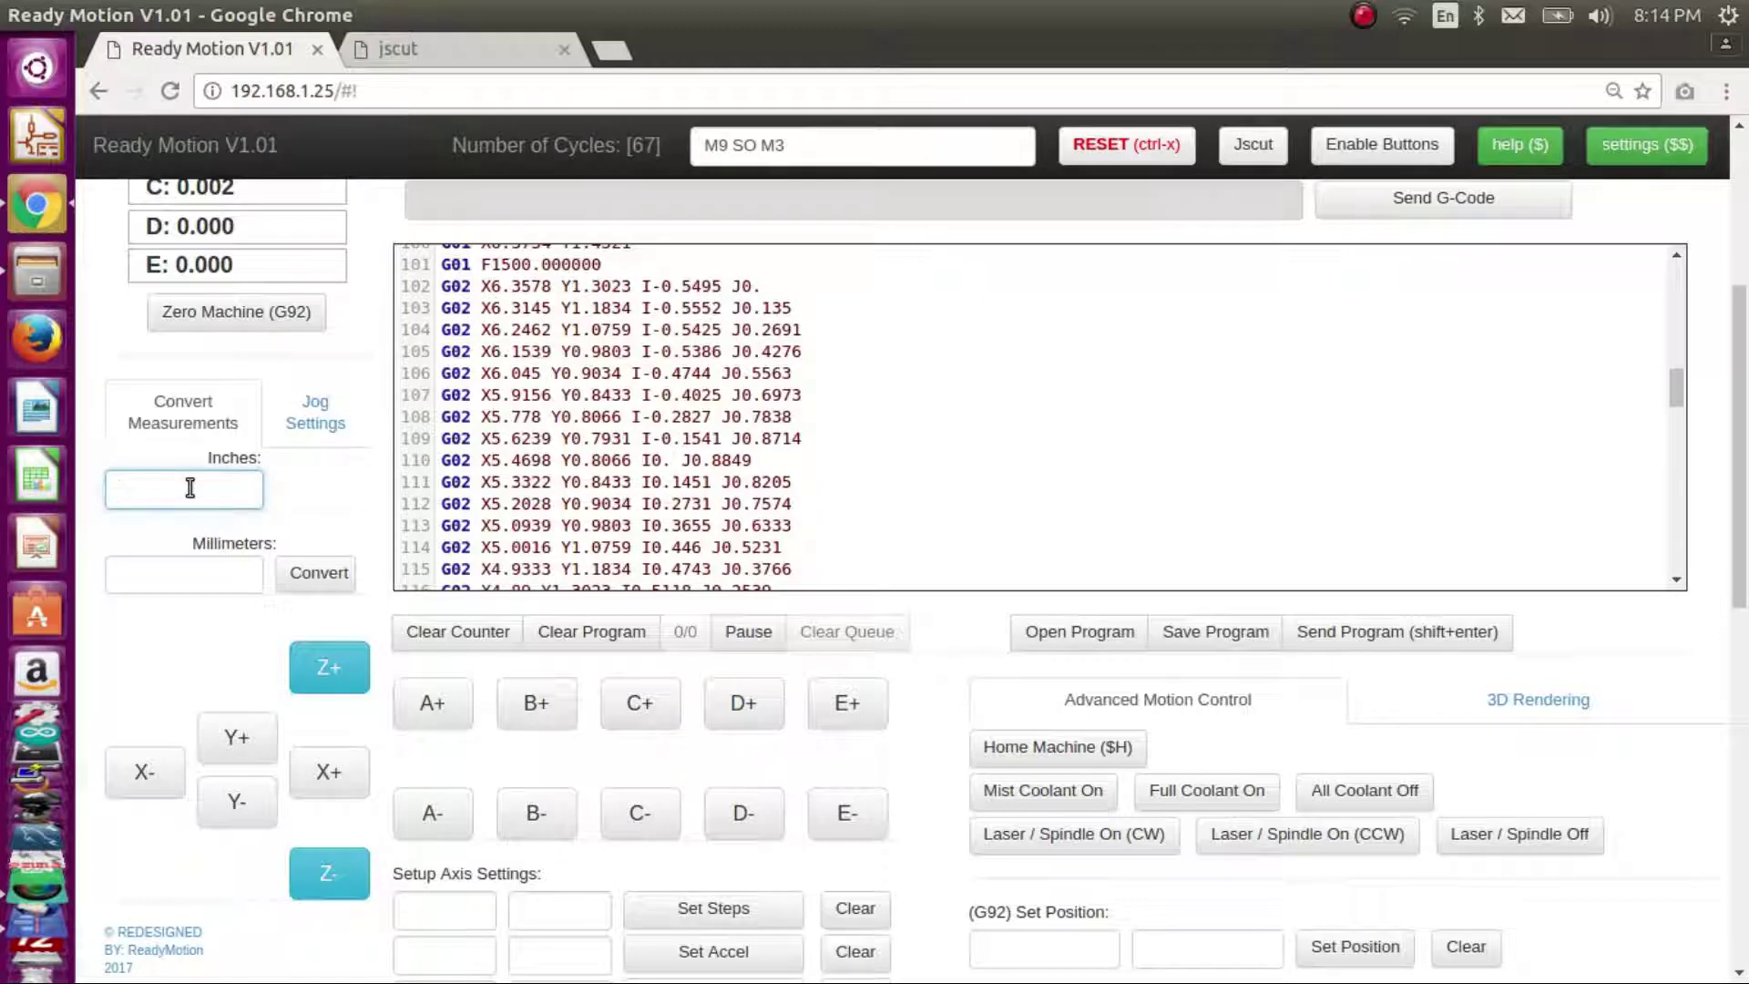
type(".2")
key("BackSpace")
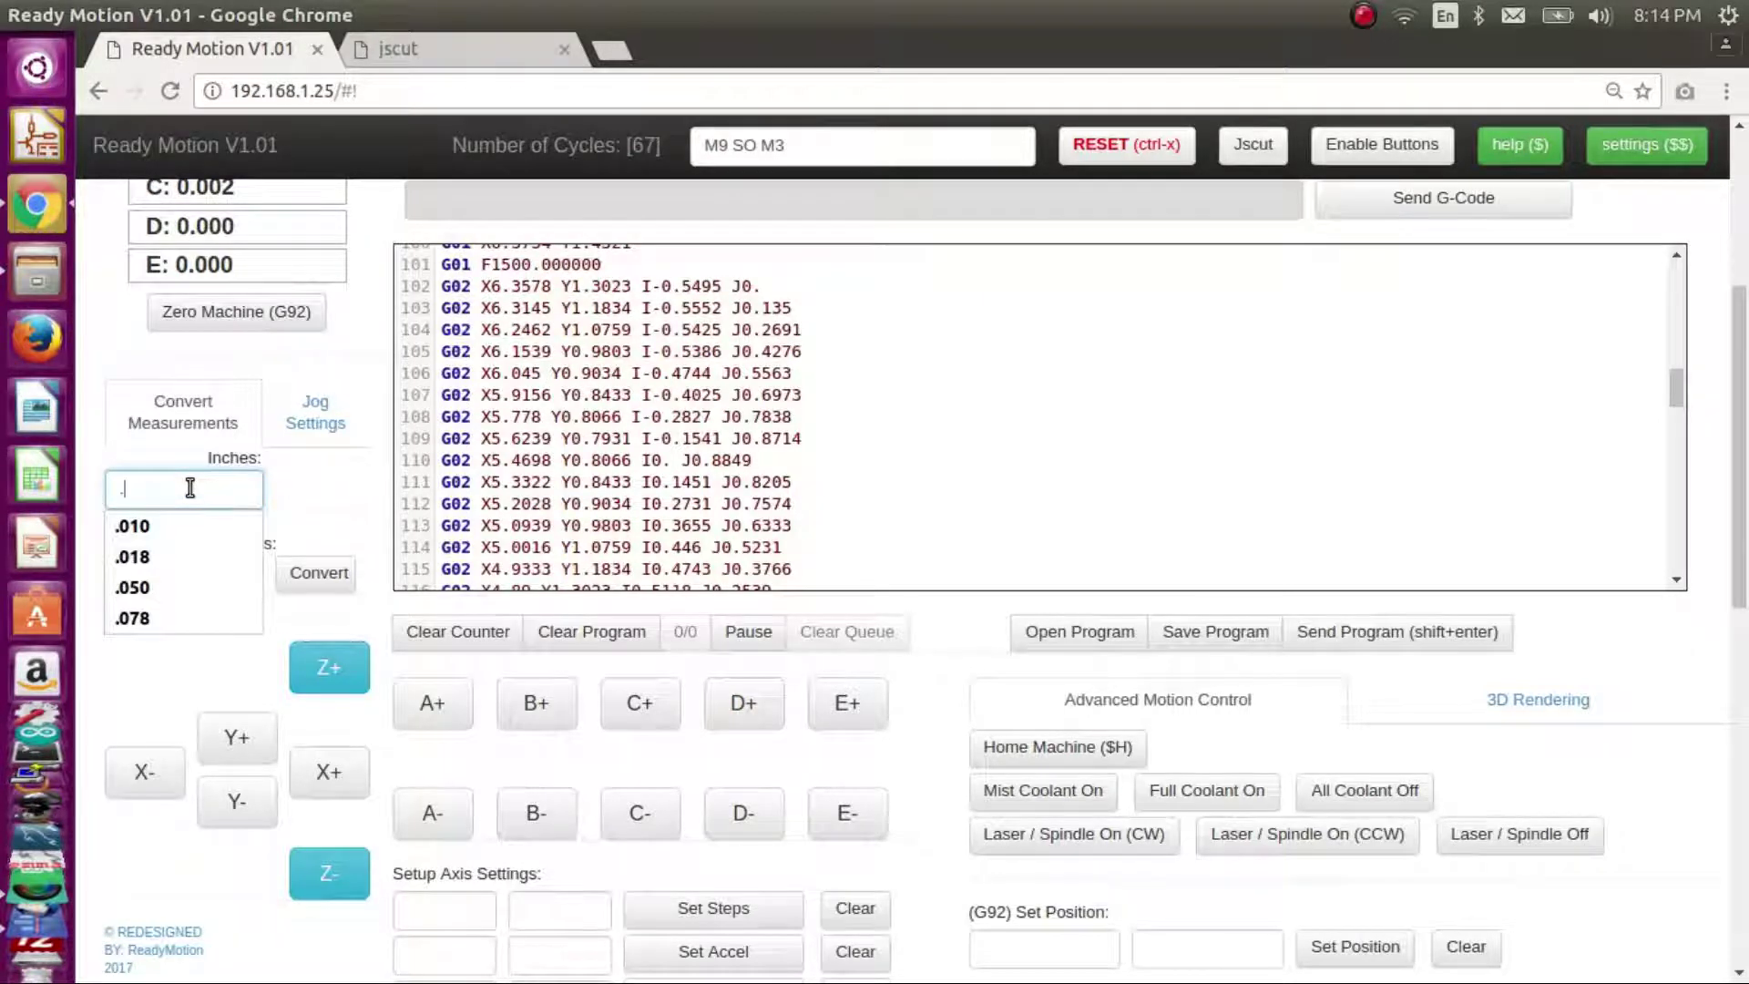
type("005")
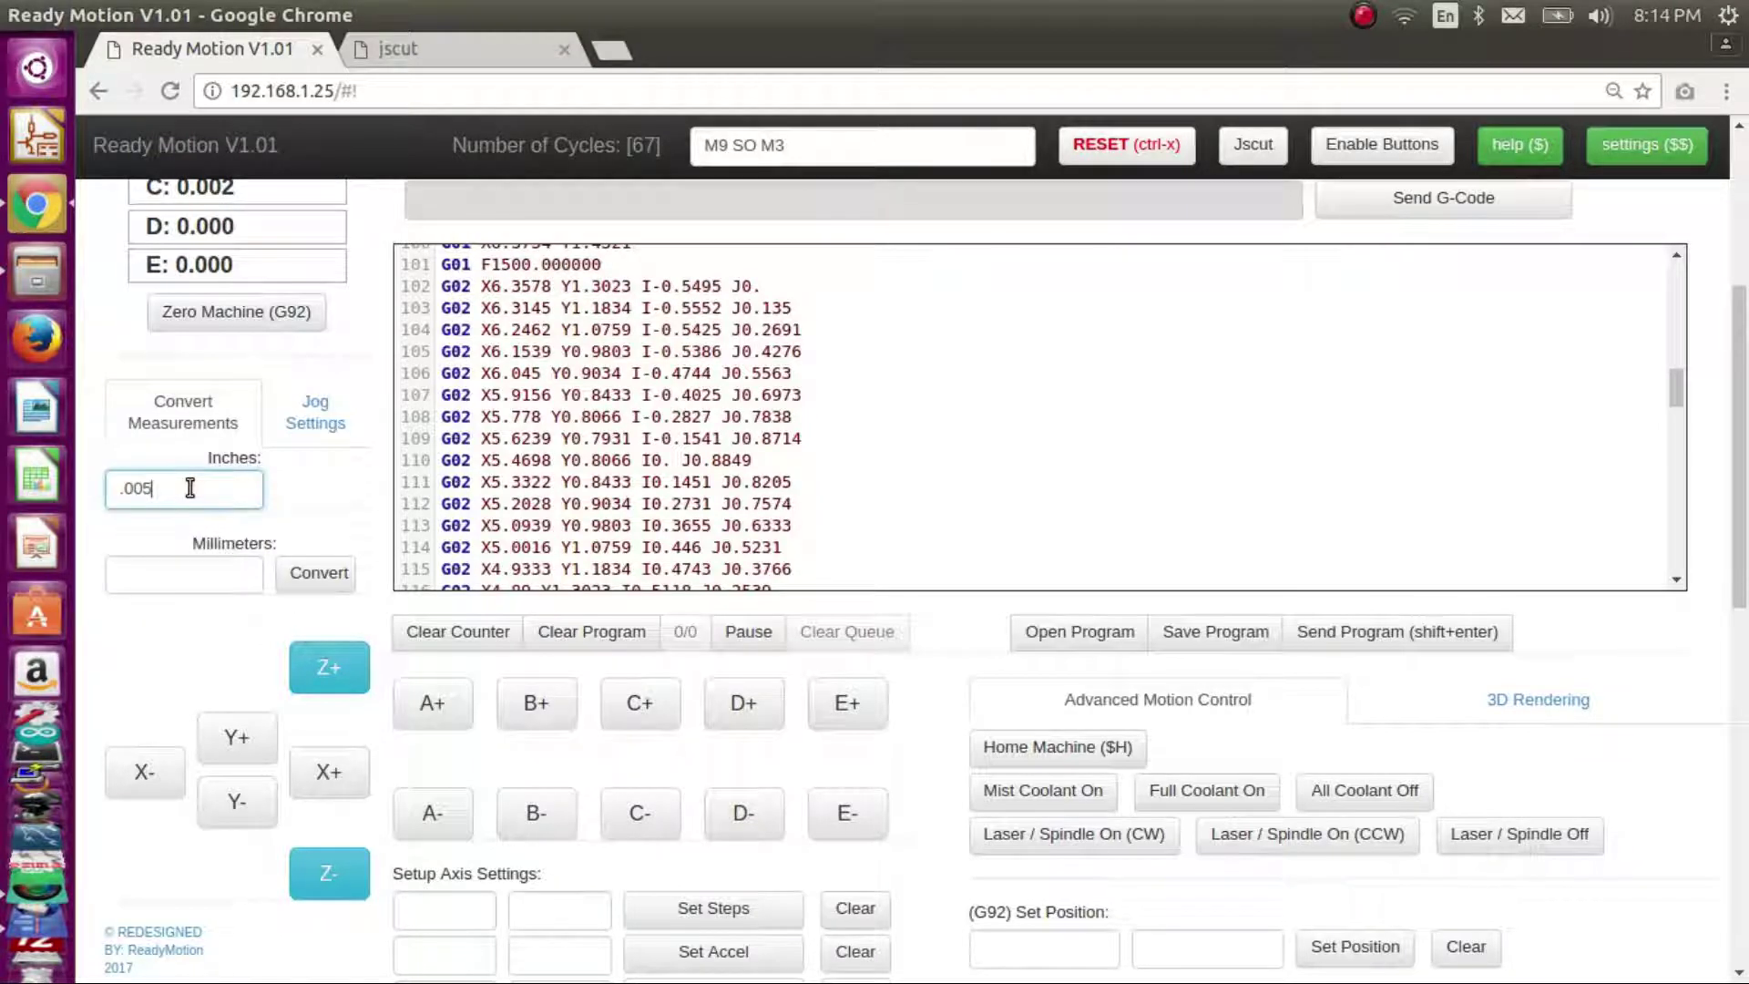
key("Tab")
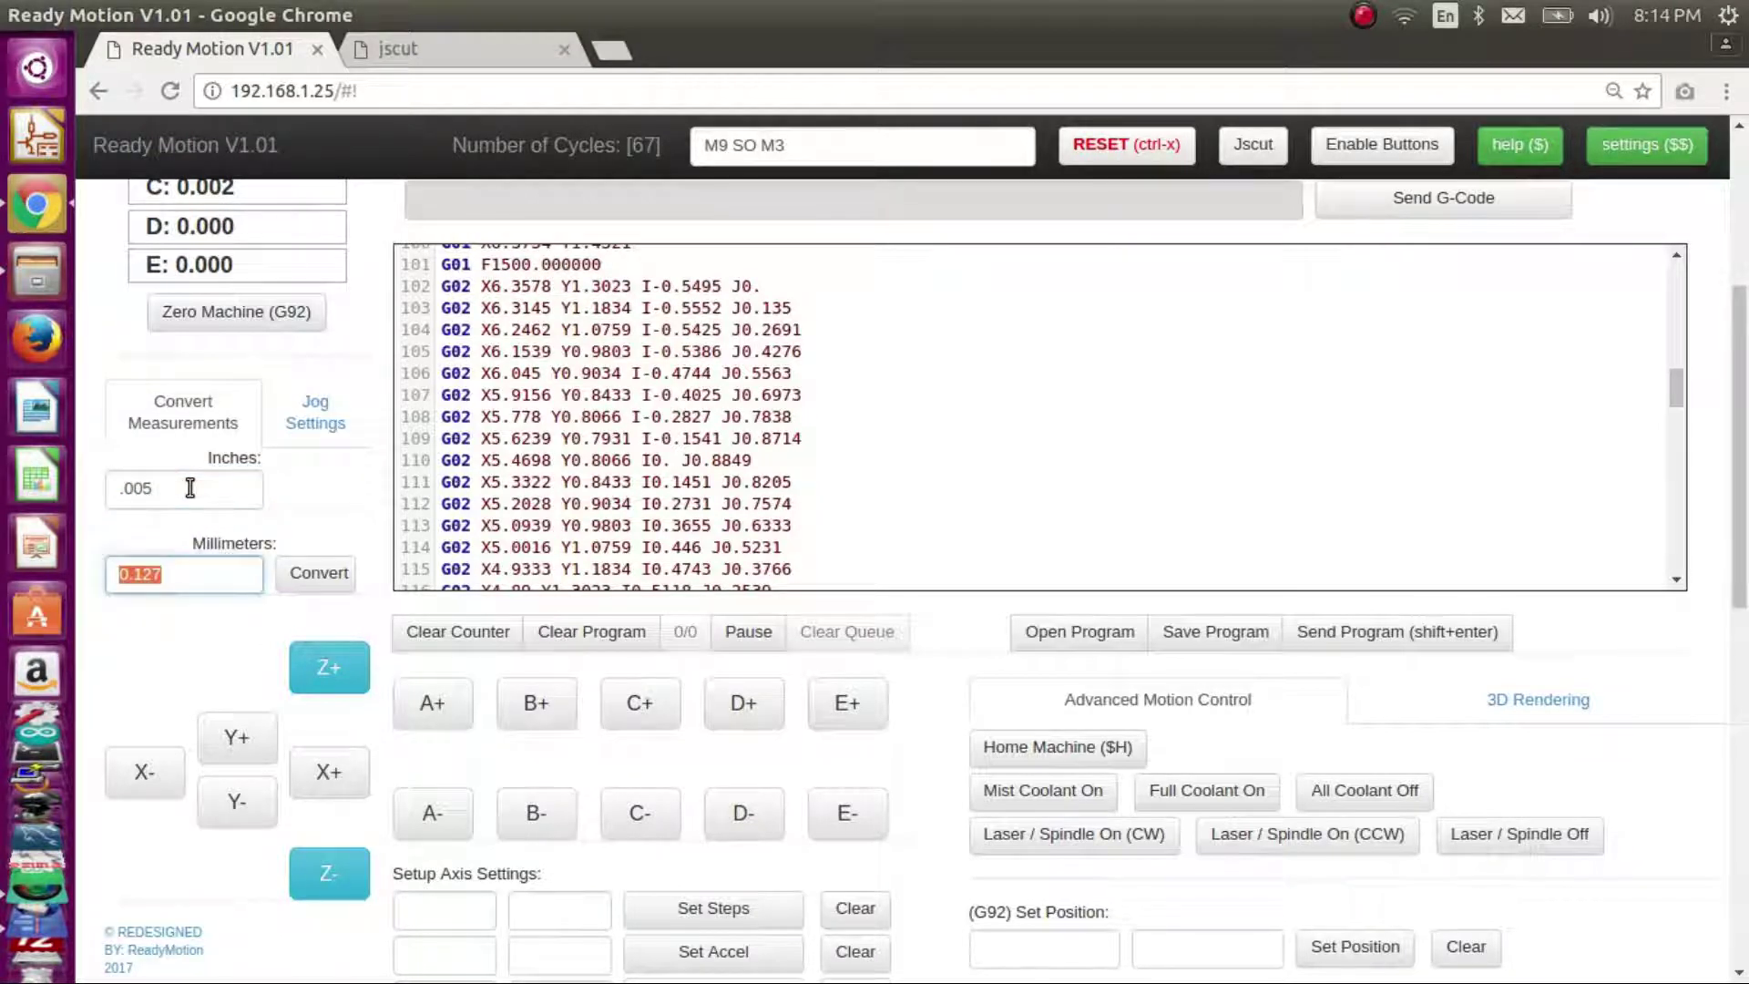
- Copy the converted millimetre value and paste it as the jog distance, 0.127
left_click(219, 575)
left_click_drag(183, 575, 94, 578)
key("ctrl+c")
left_click(318, 426)
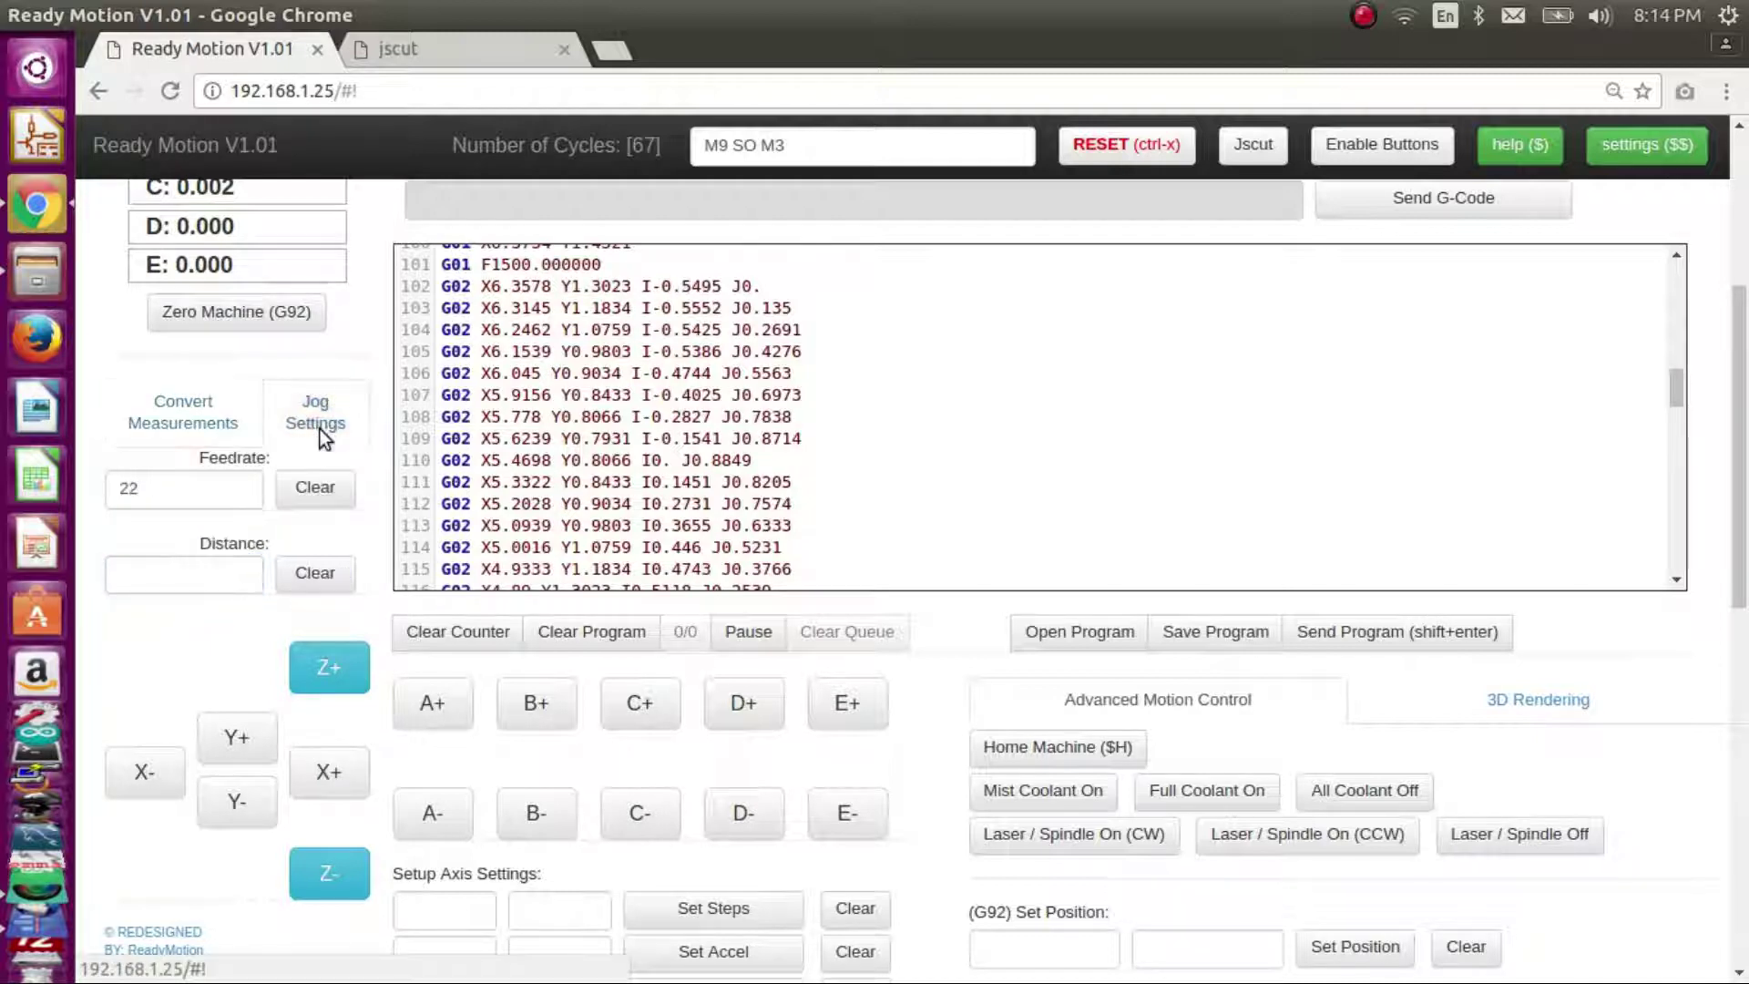
left_click(122, 573)
key("ctrl+v")
key("Tab")
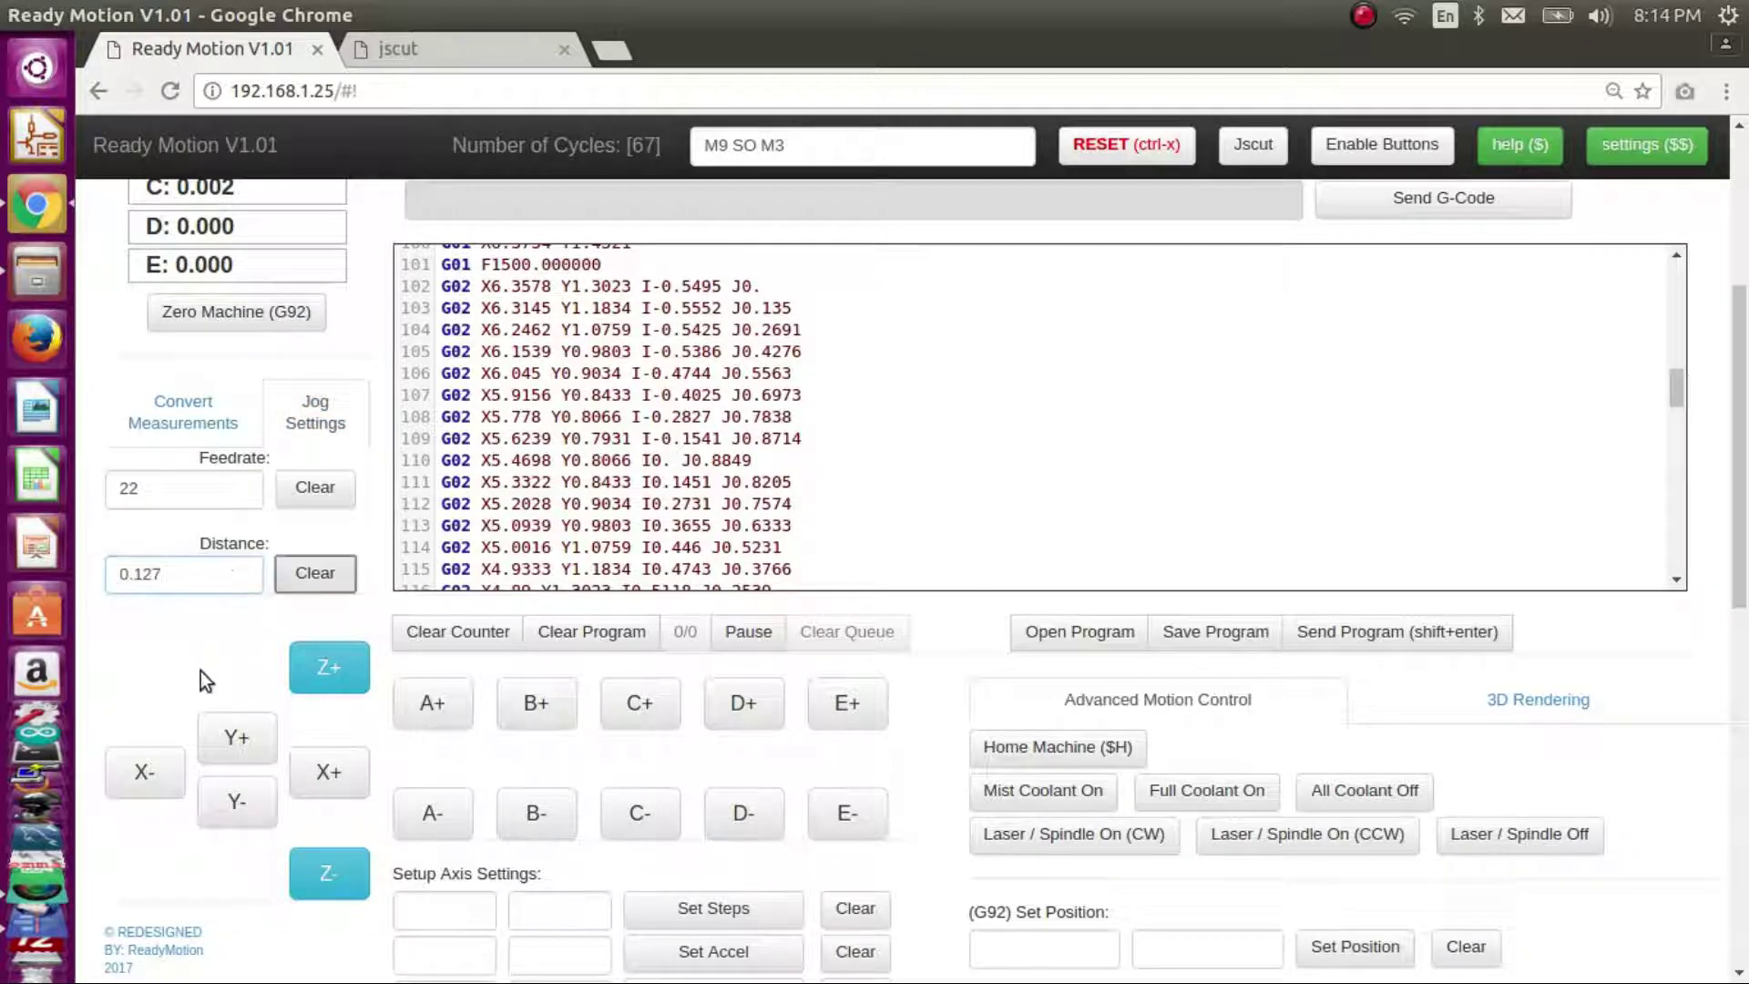
- Jog the Y, Z, A, B, C, D and E axes by 0.127 in the positive direction and check the working positions
left_click(321, 665)
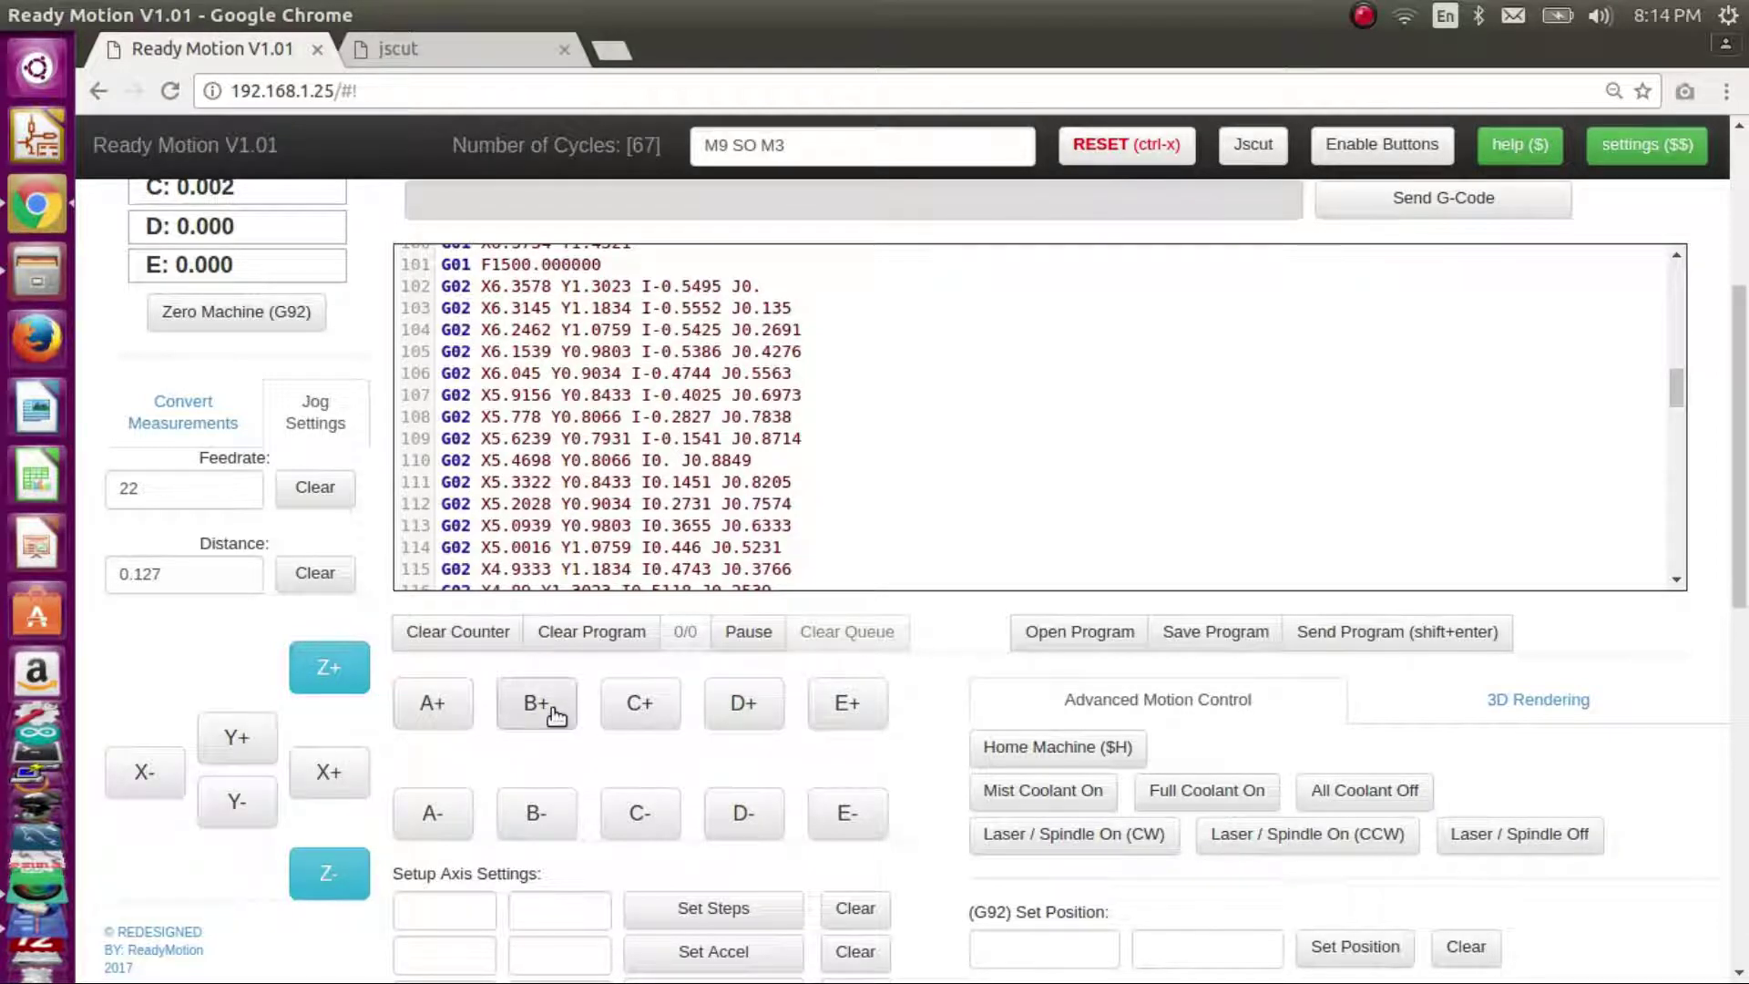
left_click(732, 701)
left_click(832, 705)
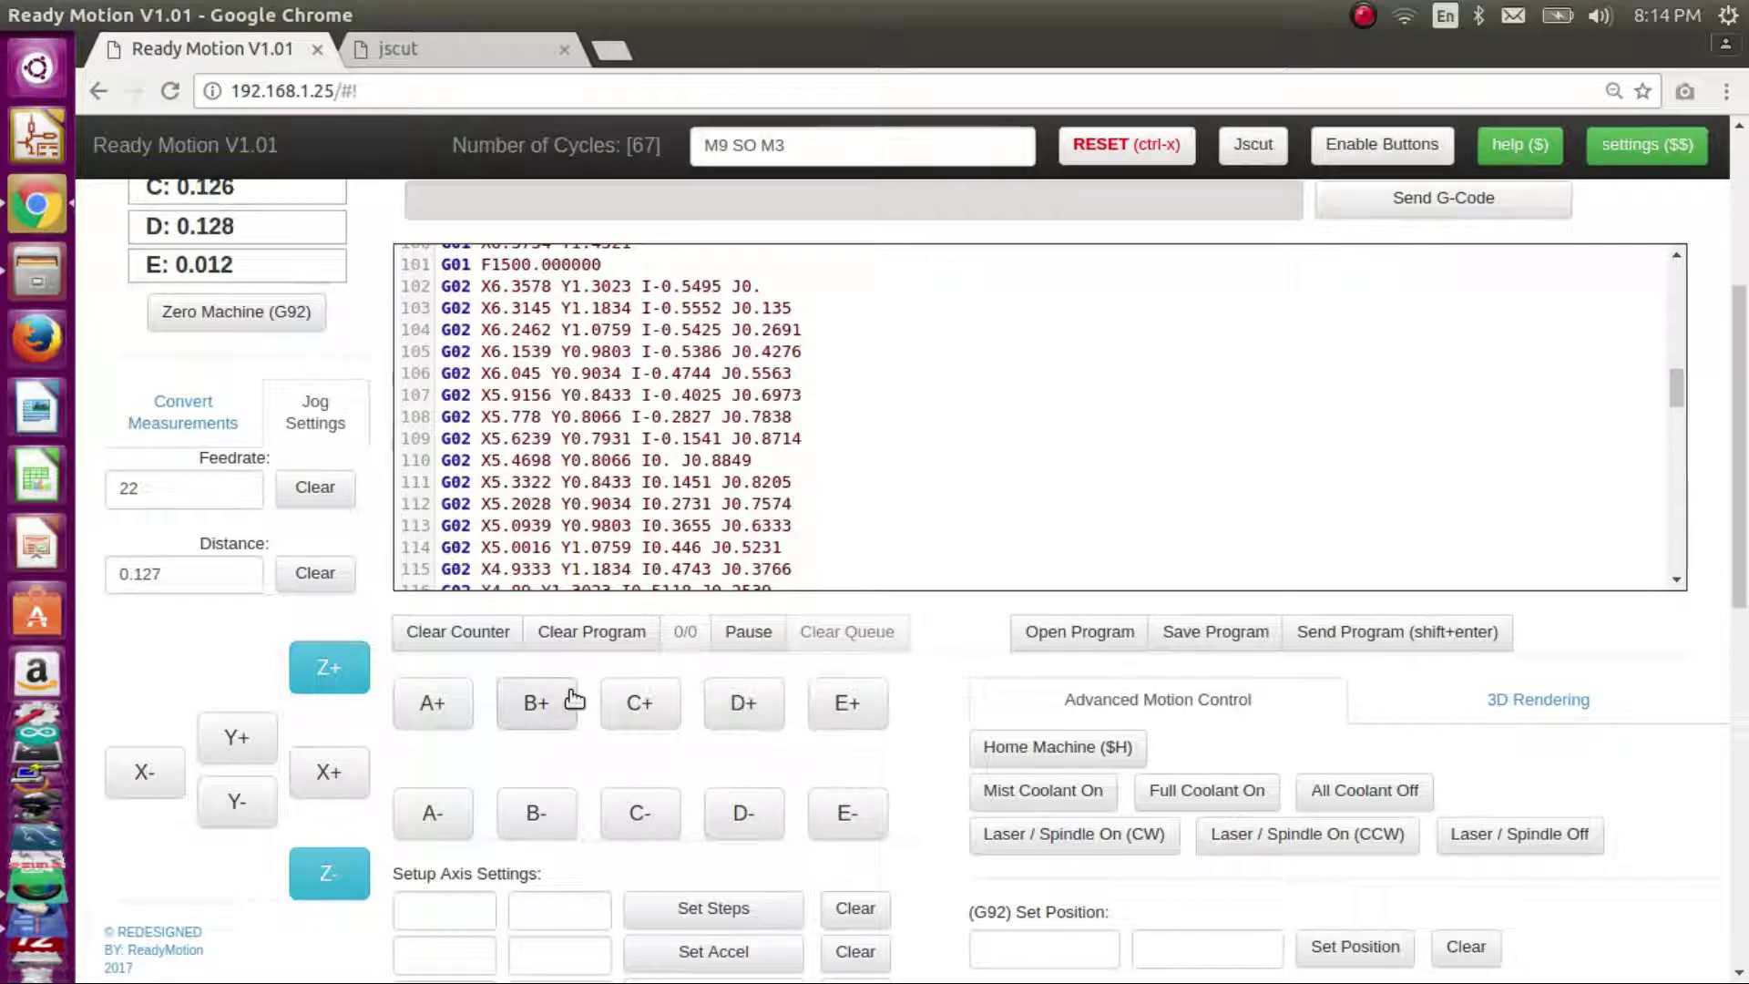
scroll(358, 592, "up", 3)
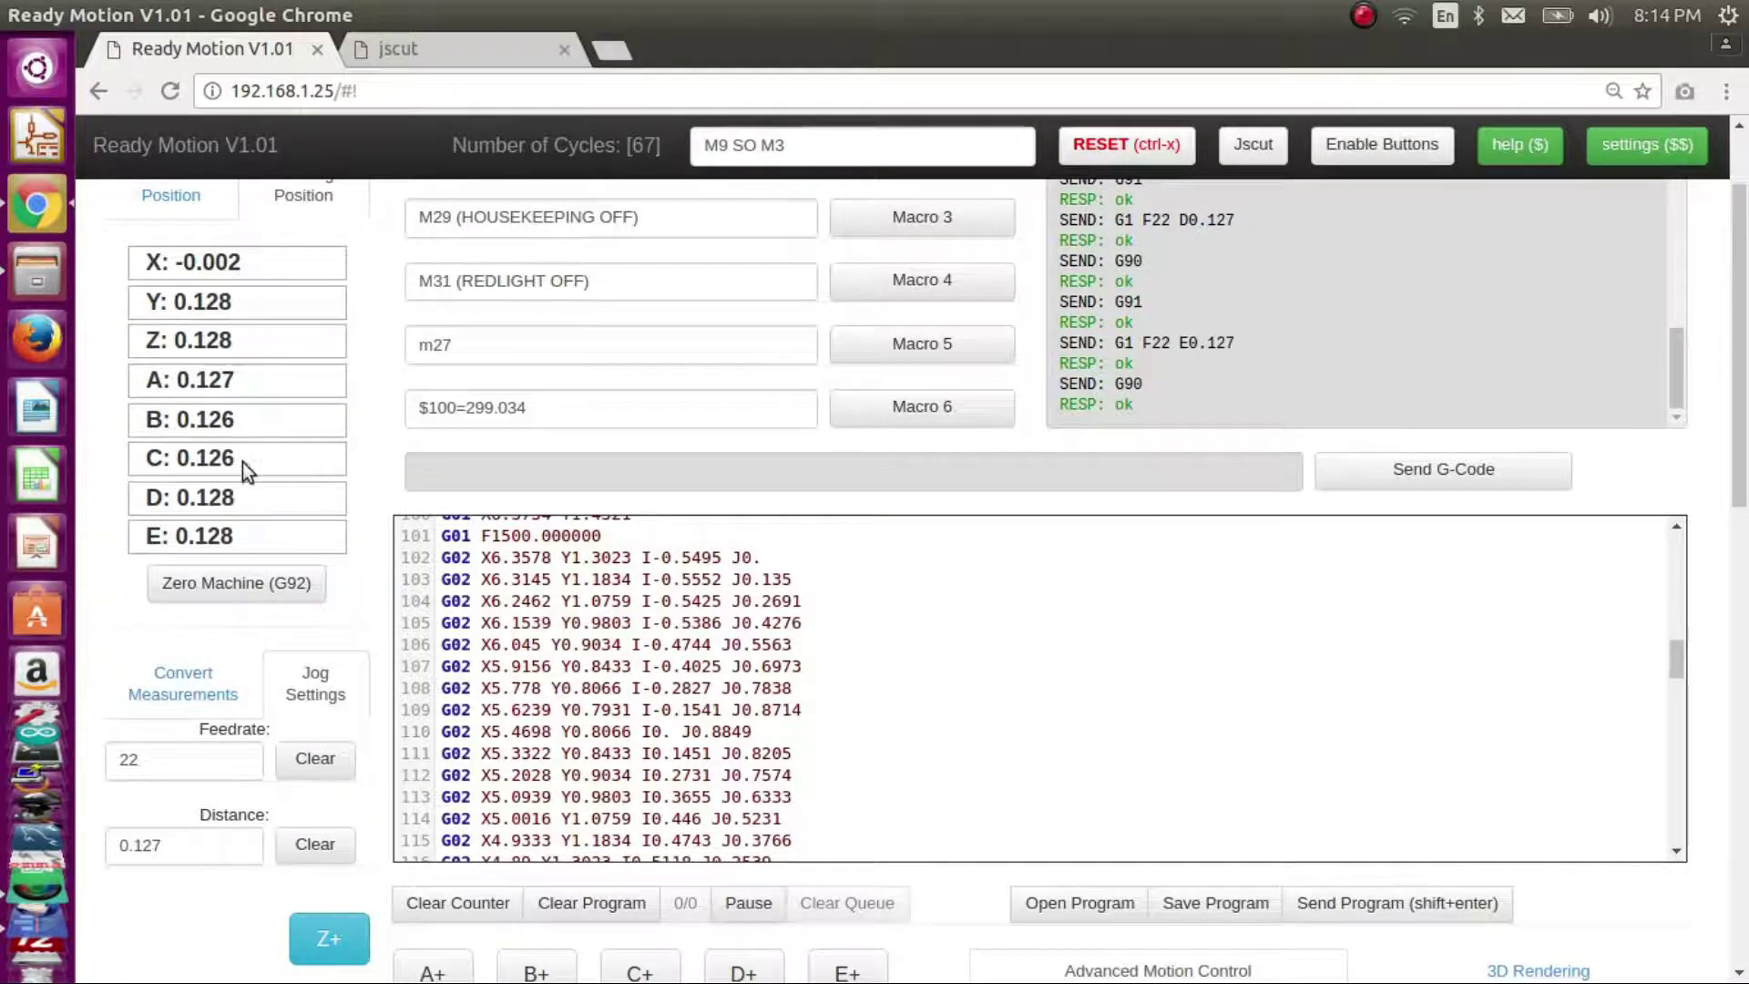
- Reset the cycle counter and clear the loaded program from the editor
scroll(243, 534, "down", 2)
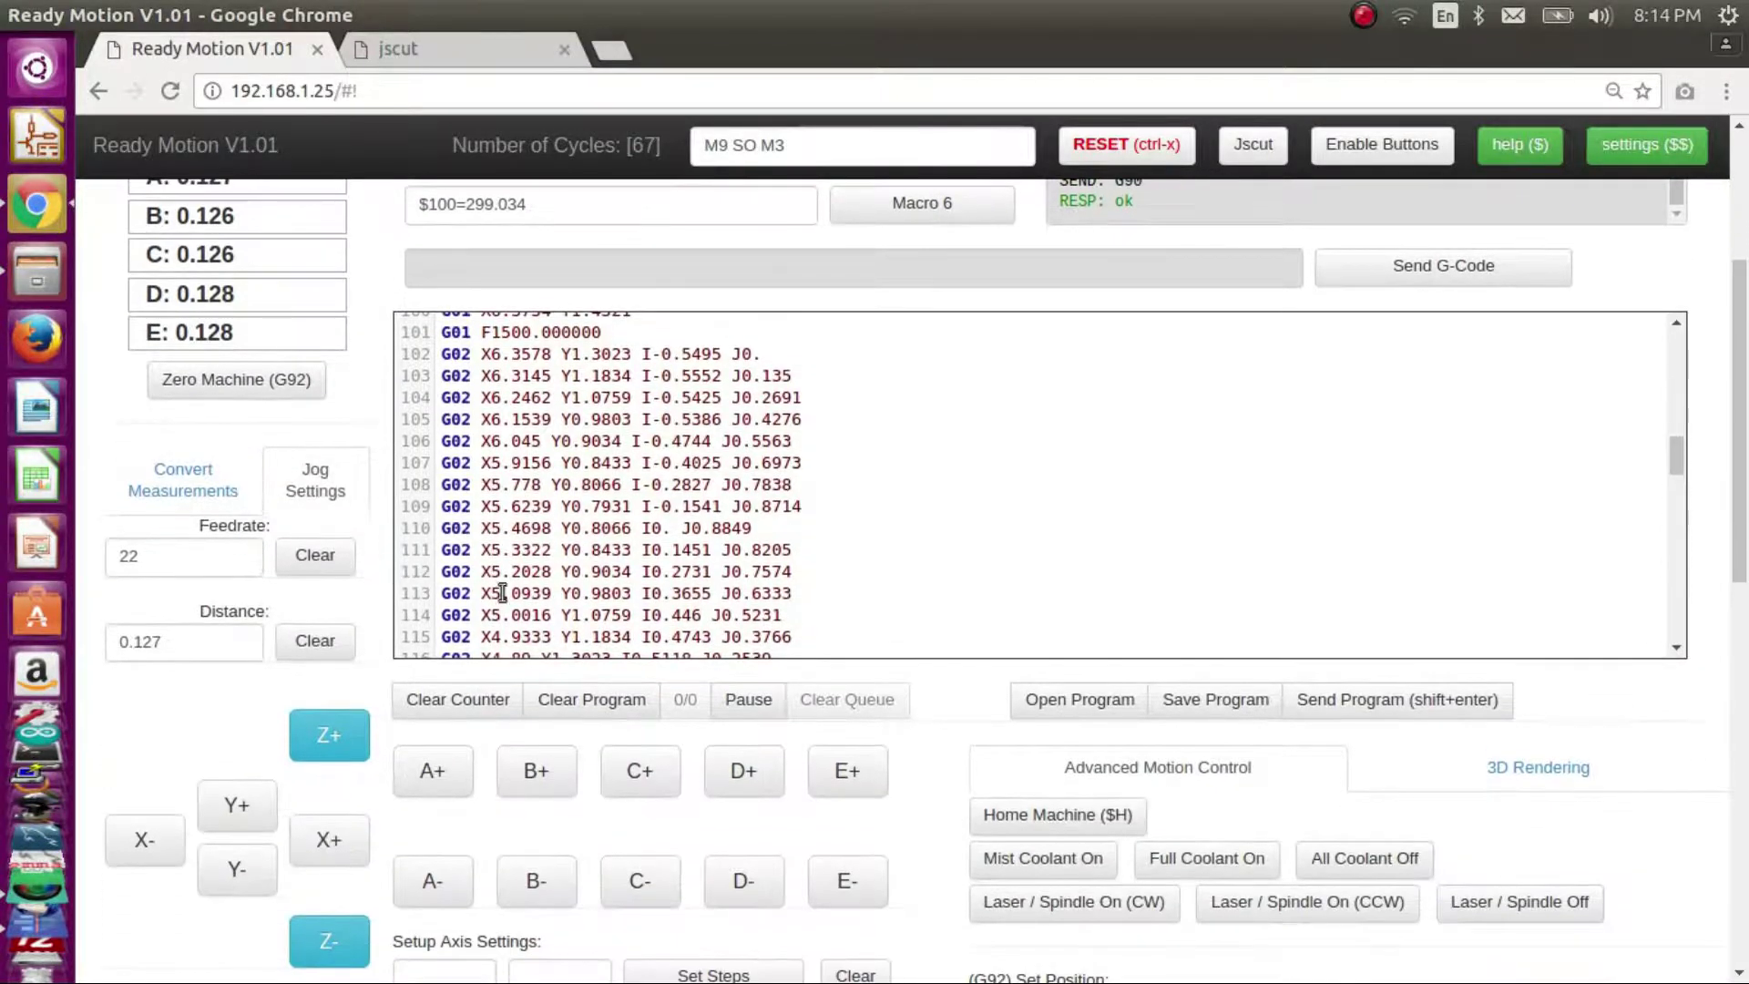
left_click(459, 708)
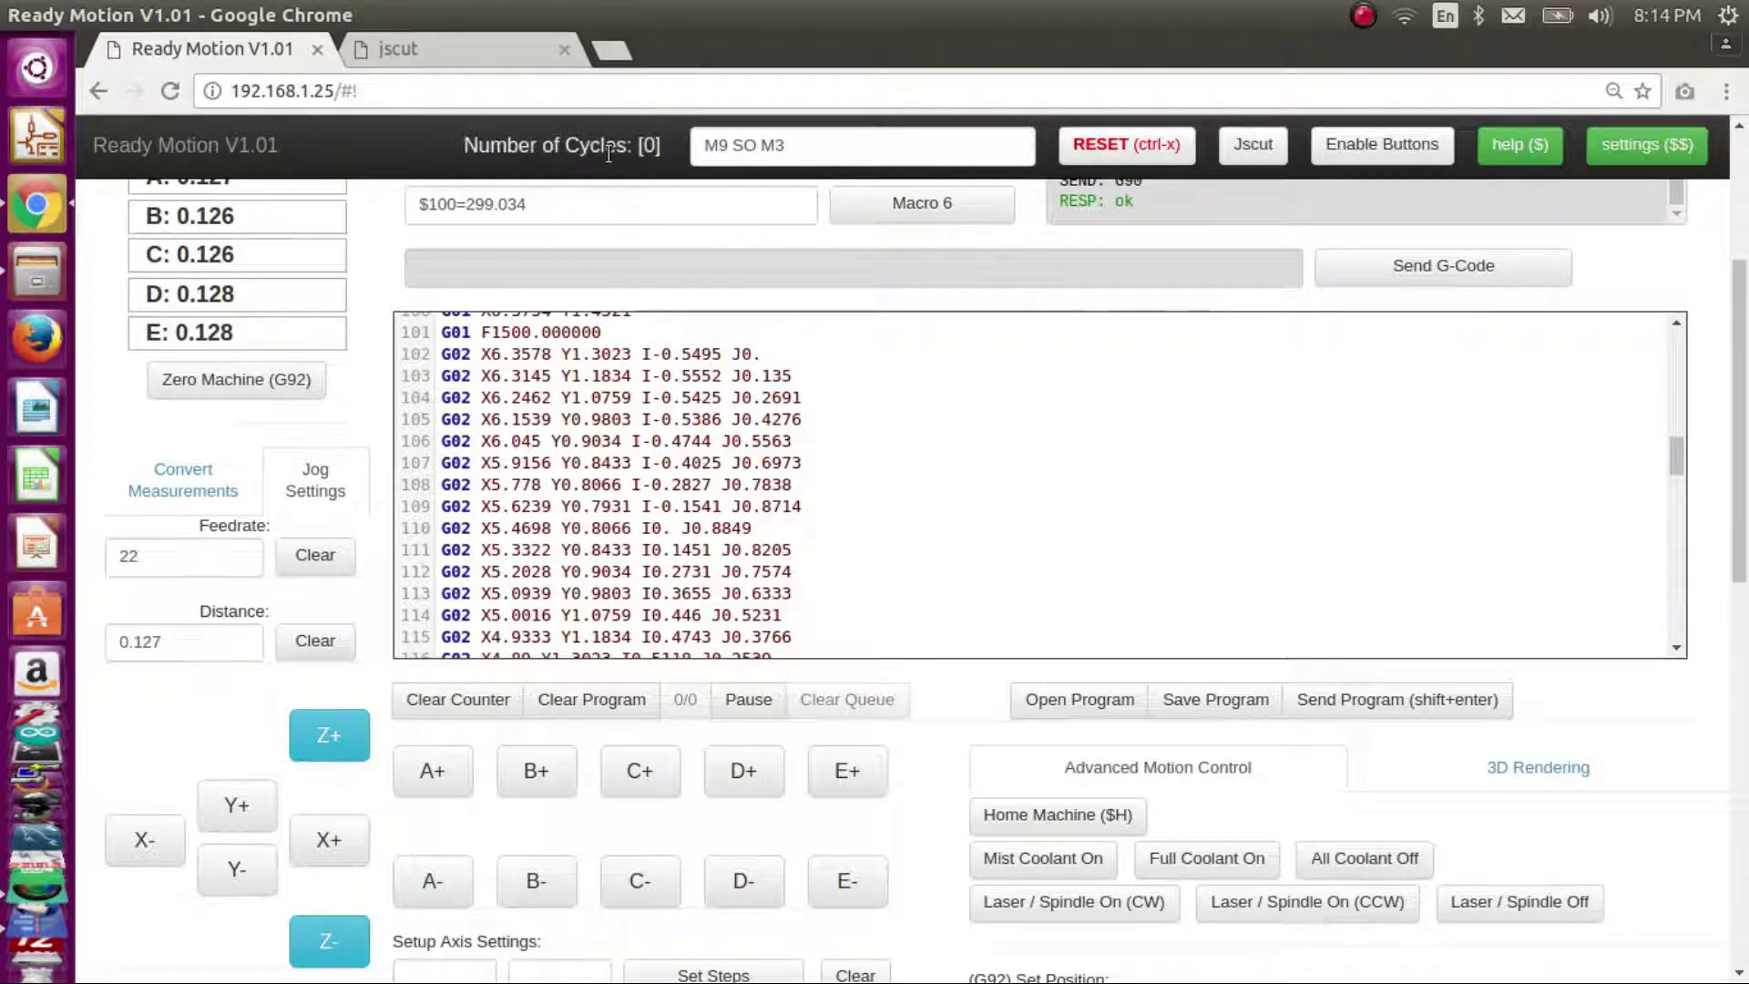
left_click(602, 706)
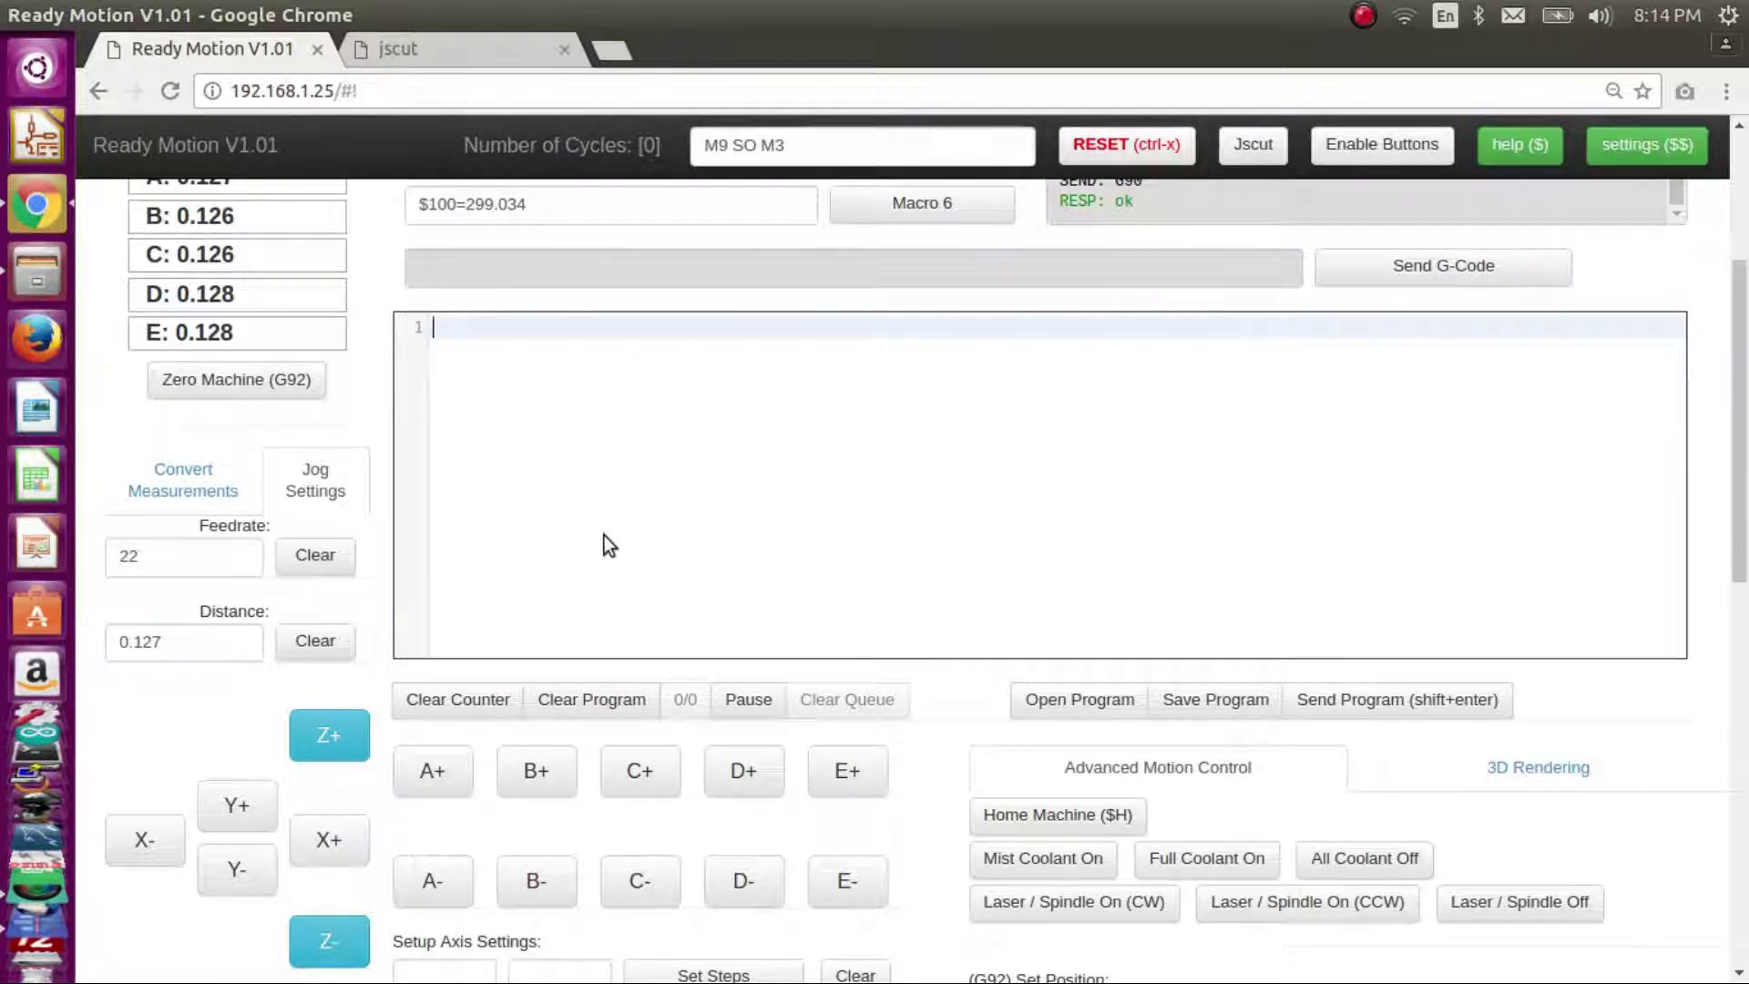
- Write a new program with the lines (HELLO), M2, G01 X5 F100 and G01 X0
type("(HELLO)")
key("Return")
type("M2")
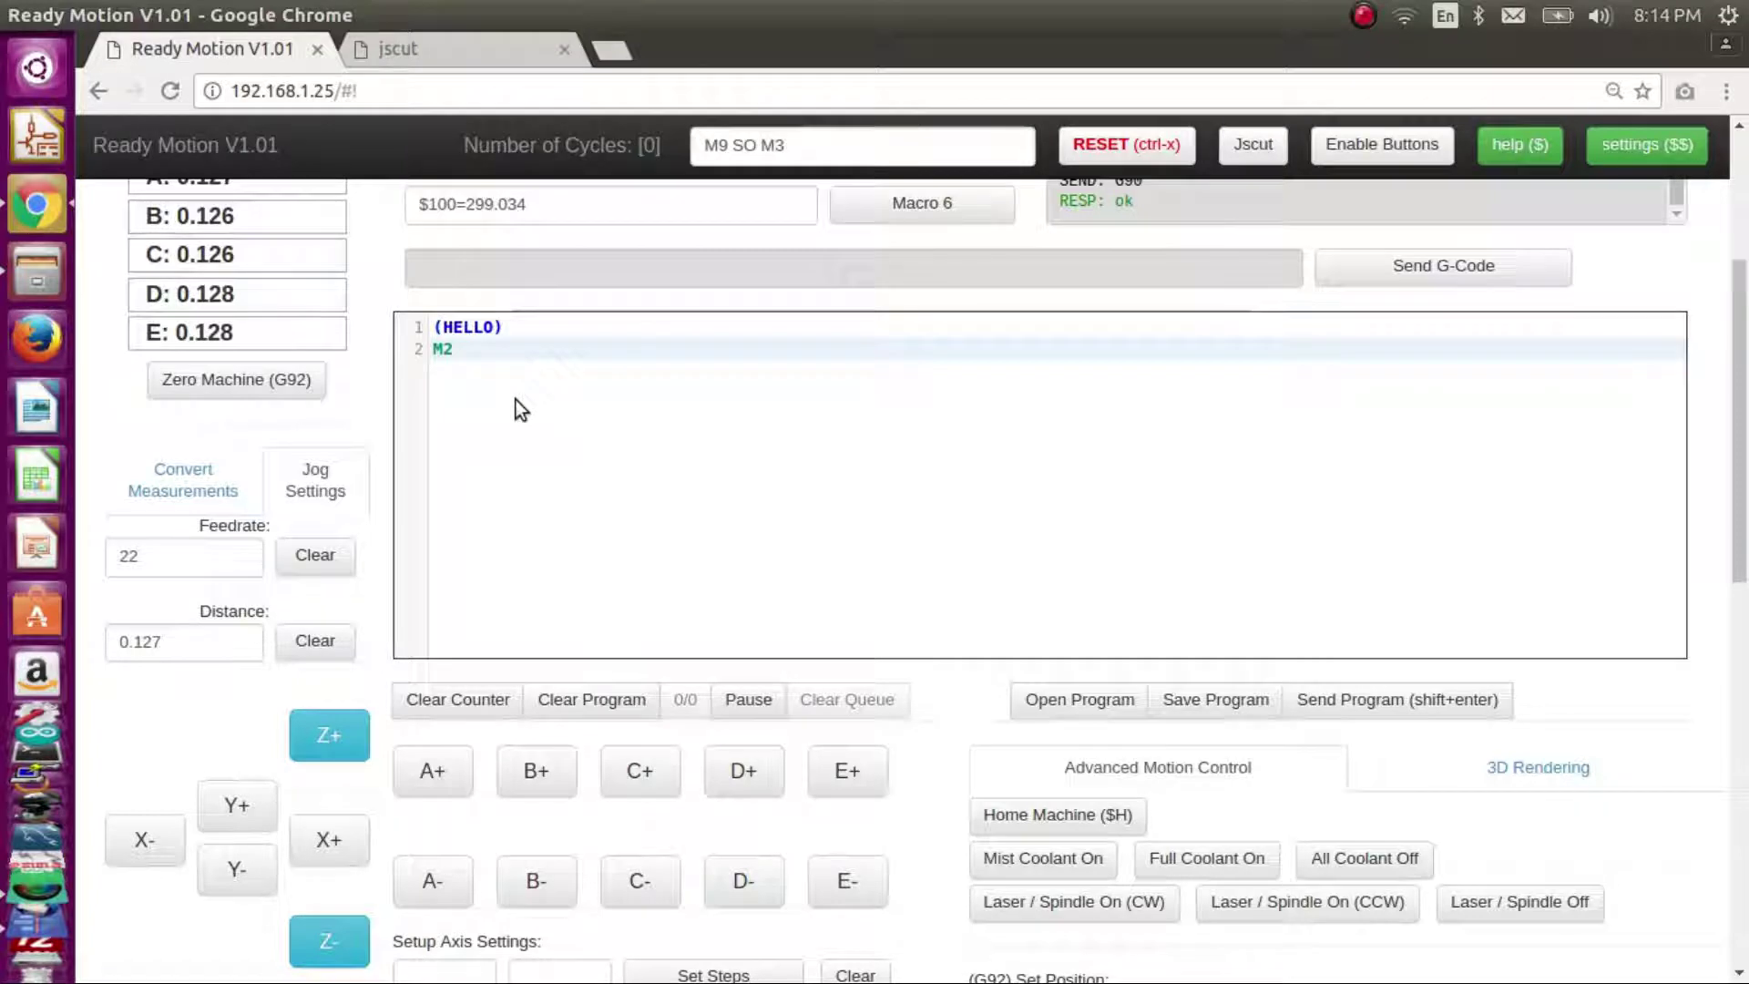
key("Return")
type("G01 ")
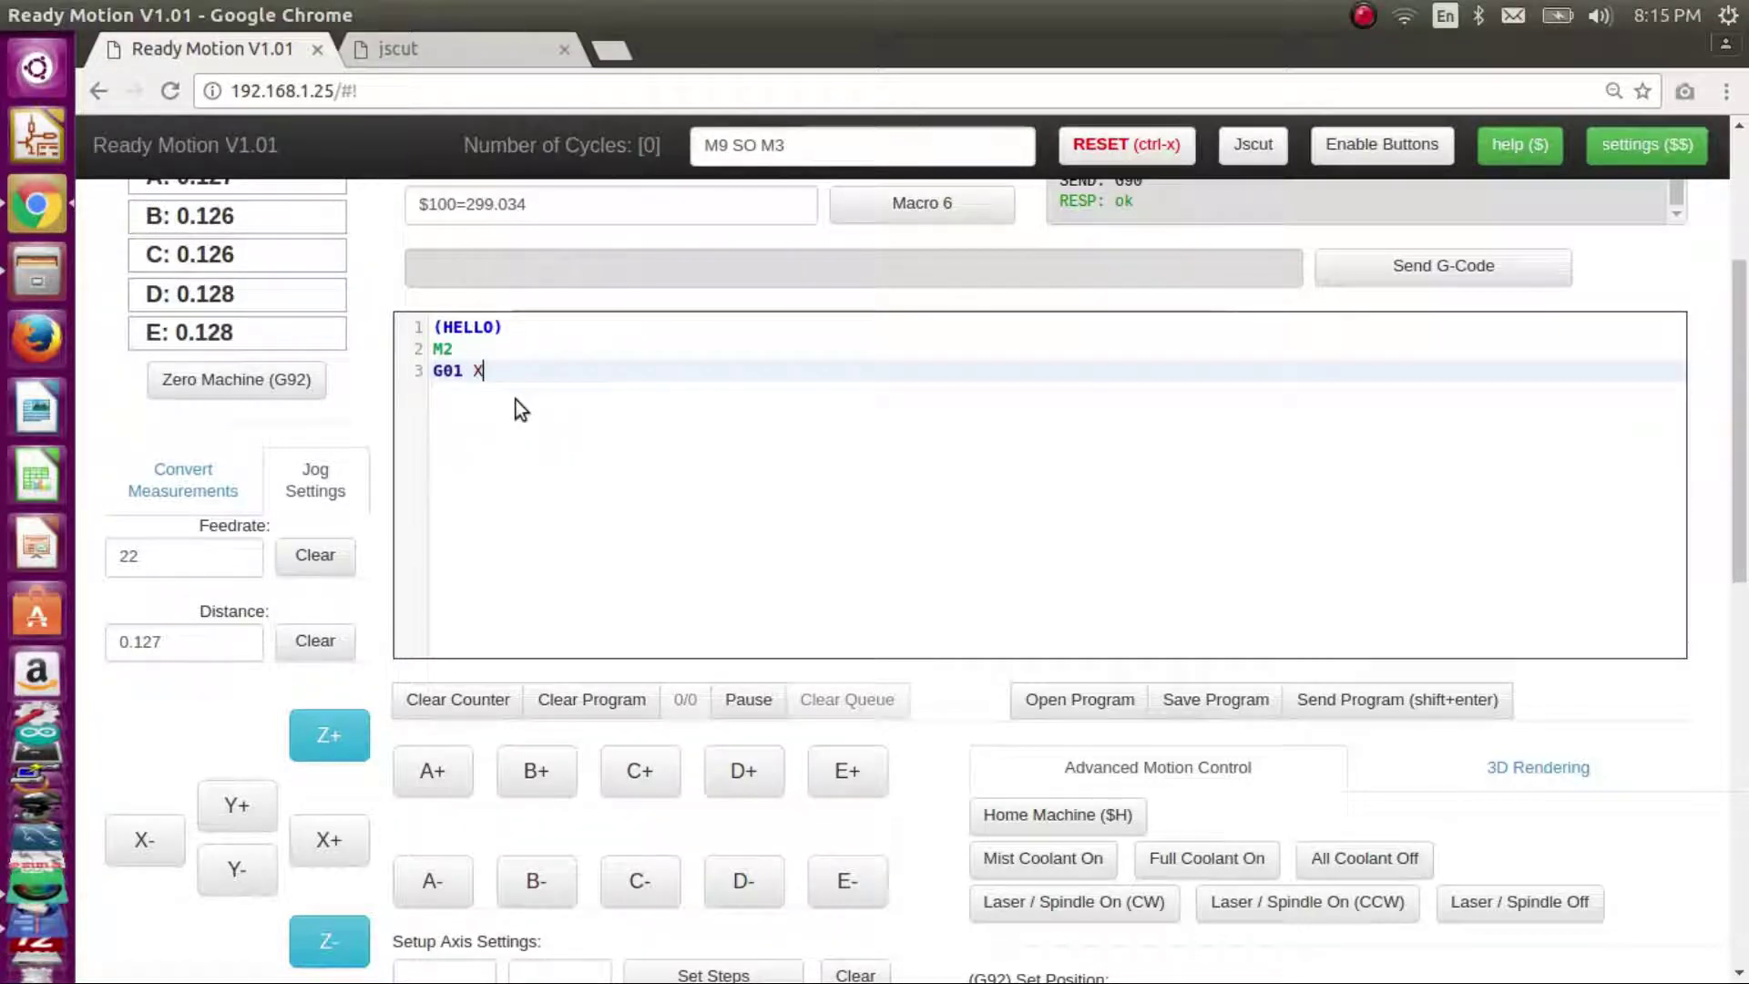
type("X5 F100")
key("Return")
type("G01 ")
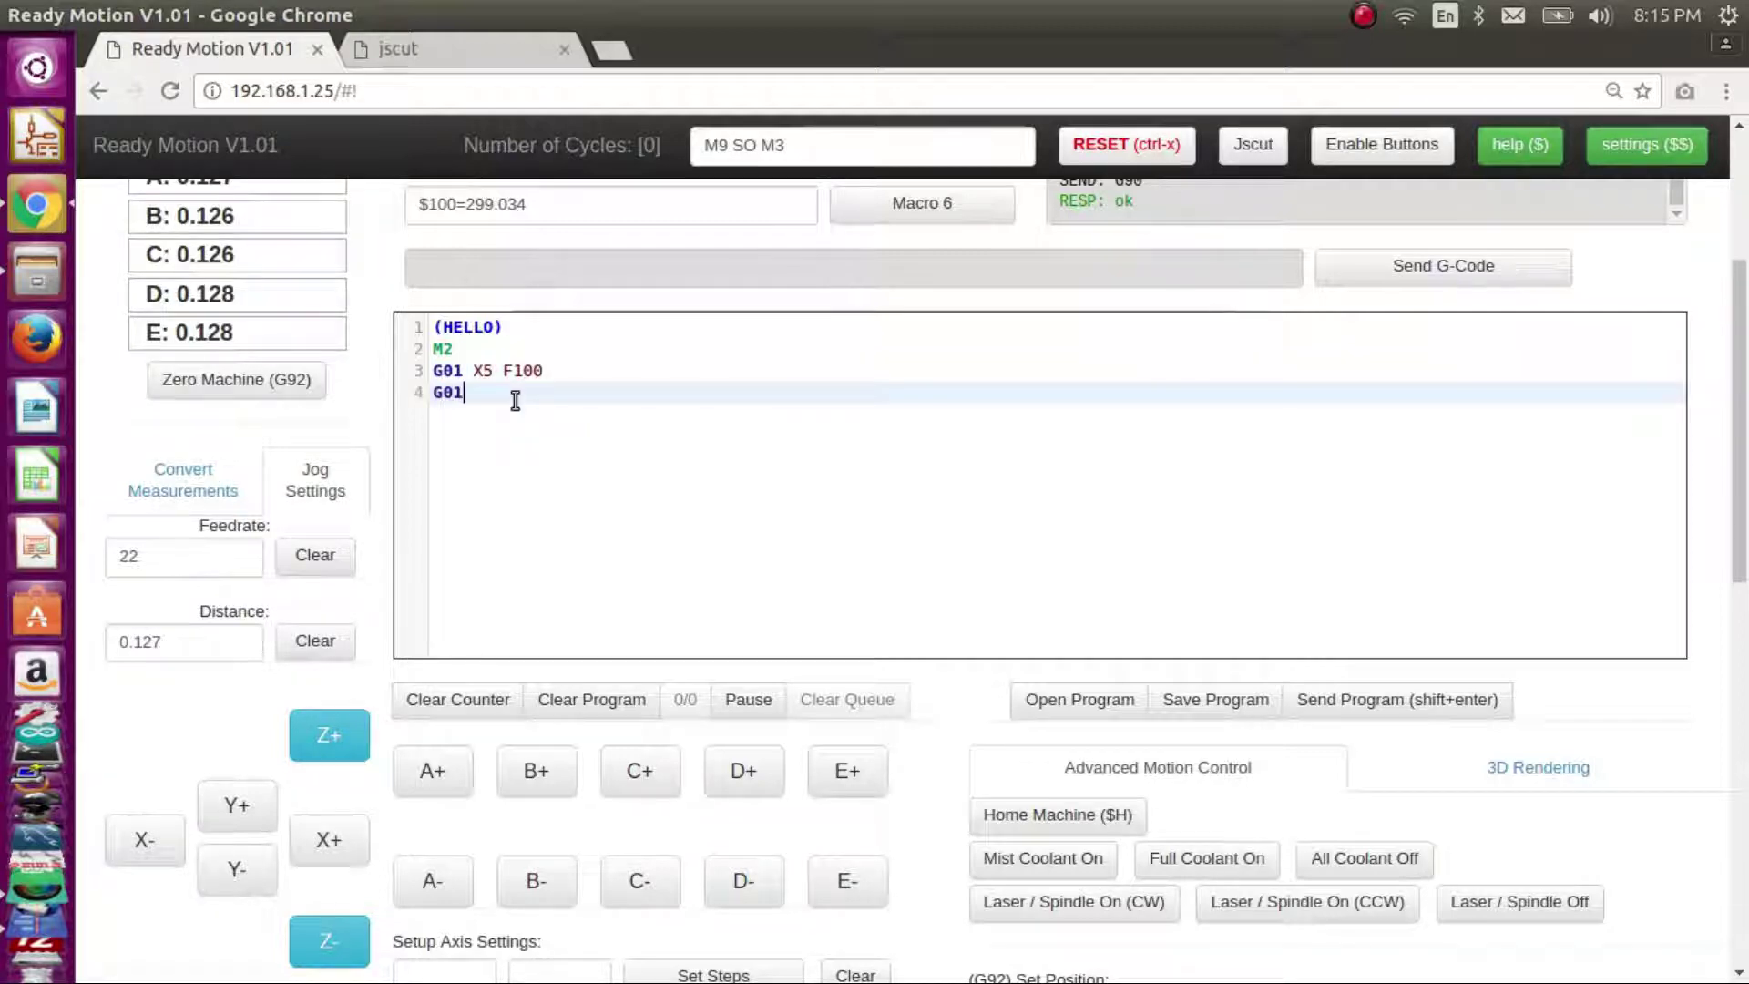
type("X0 F900")
key("BackSpace")
key("BackSpace")
key("BackSpace")
key("BackSpace")
key("BackSpace")
key("BackSpace")
- Insert a G4 P0 line between the G01 X5 F100 and G01 X0 moves
left_click(583, 363)
key("Return")
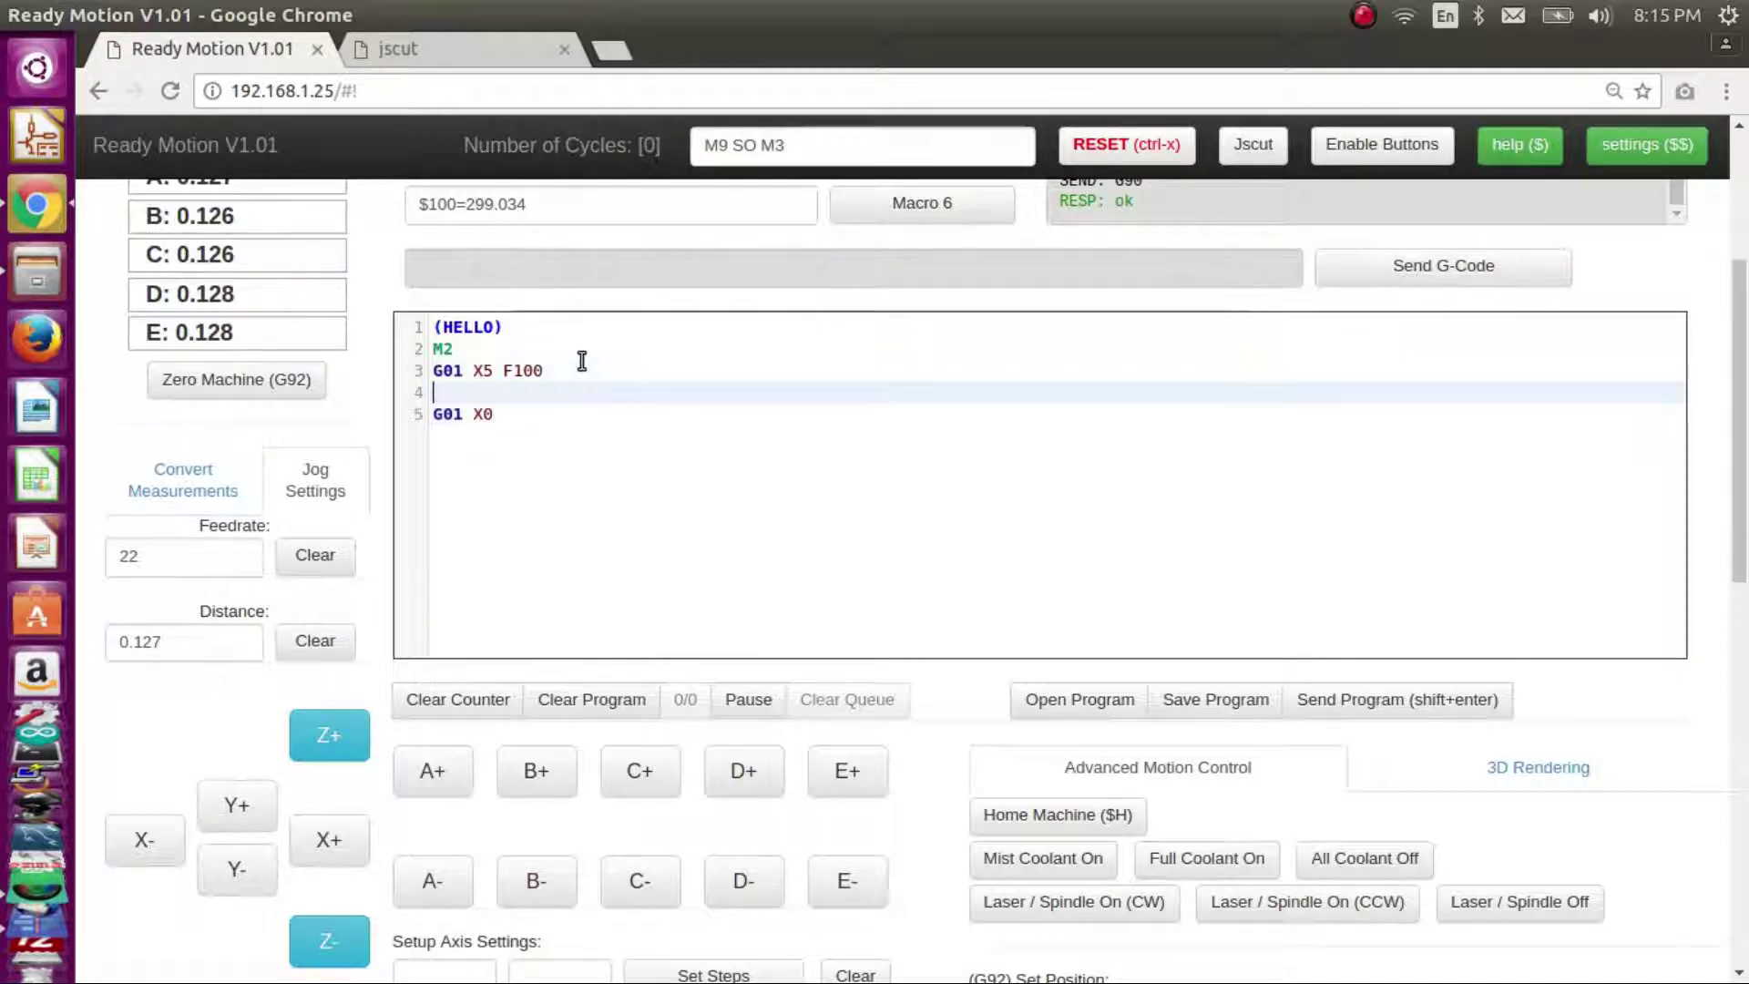
type("P0")
left_click(455, 355)
left_click(423, 365)
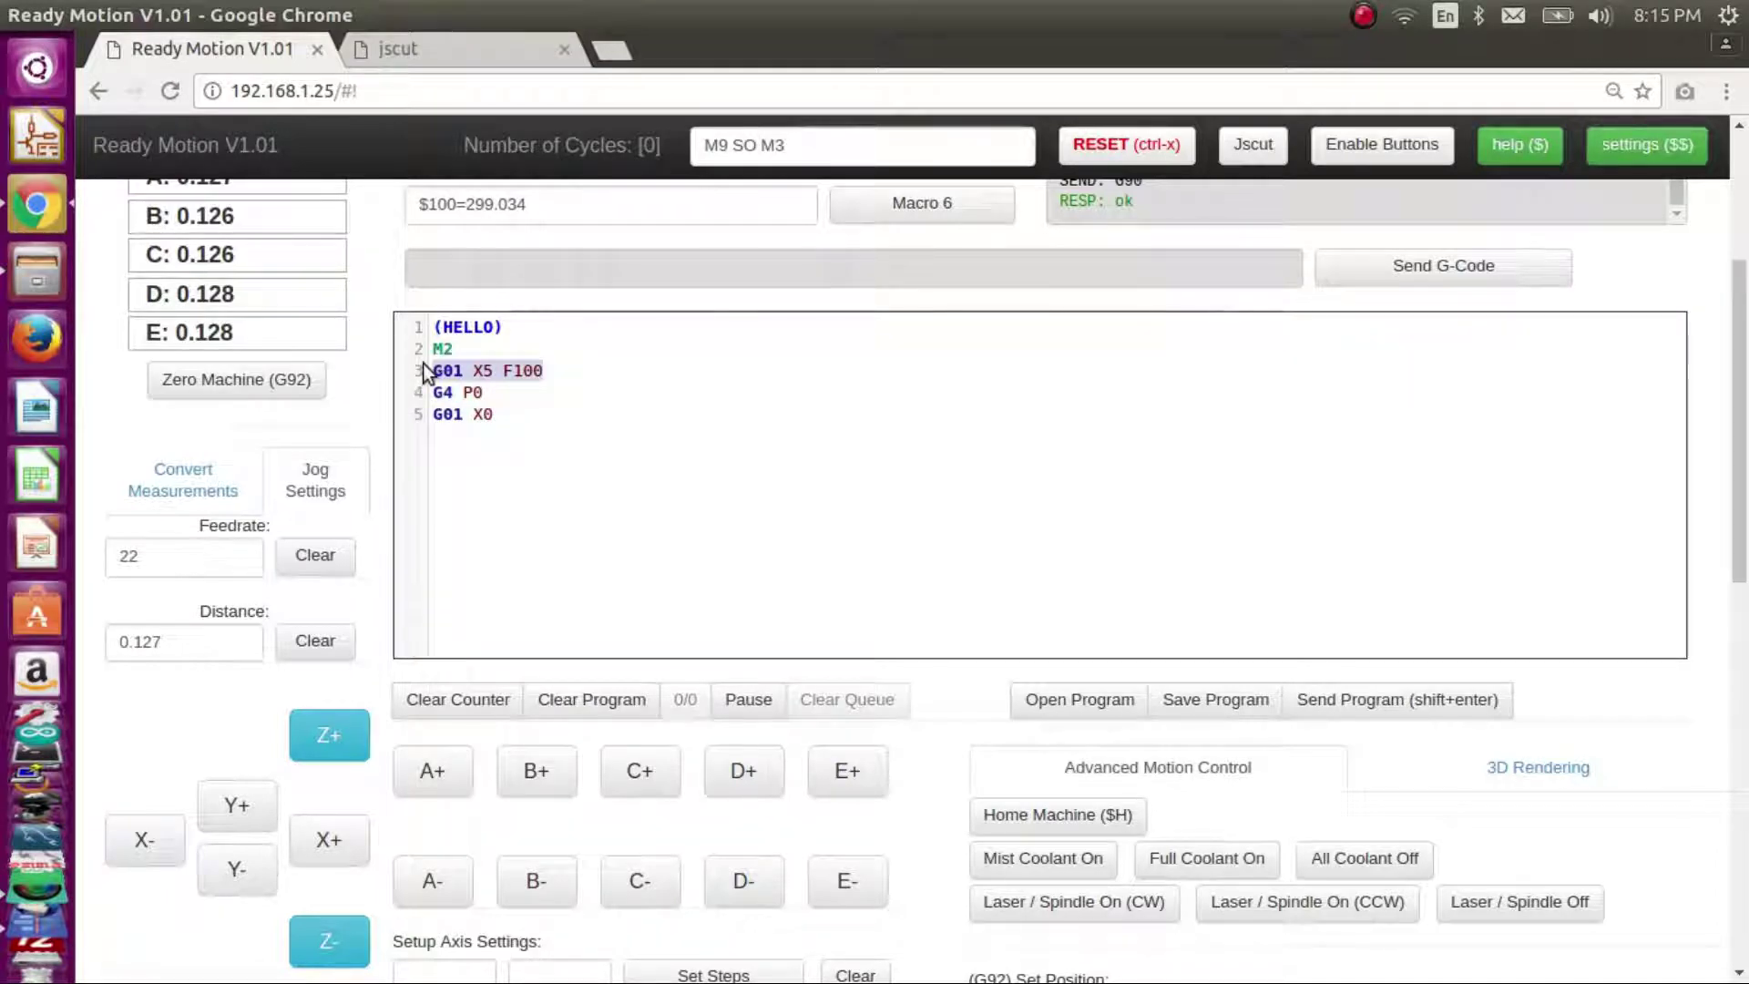
left_click(491, 401)
left_click(549, 376)
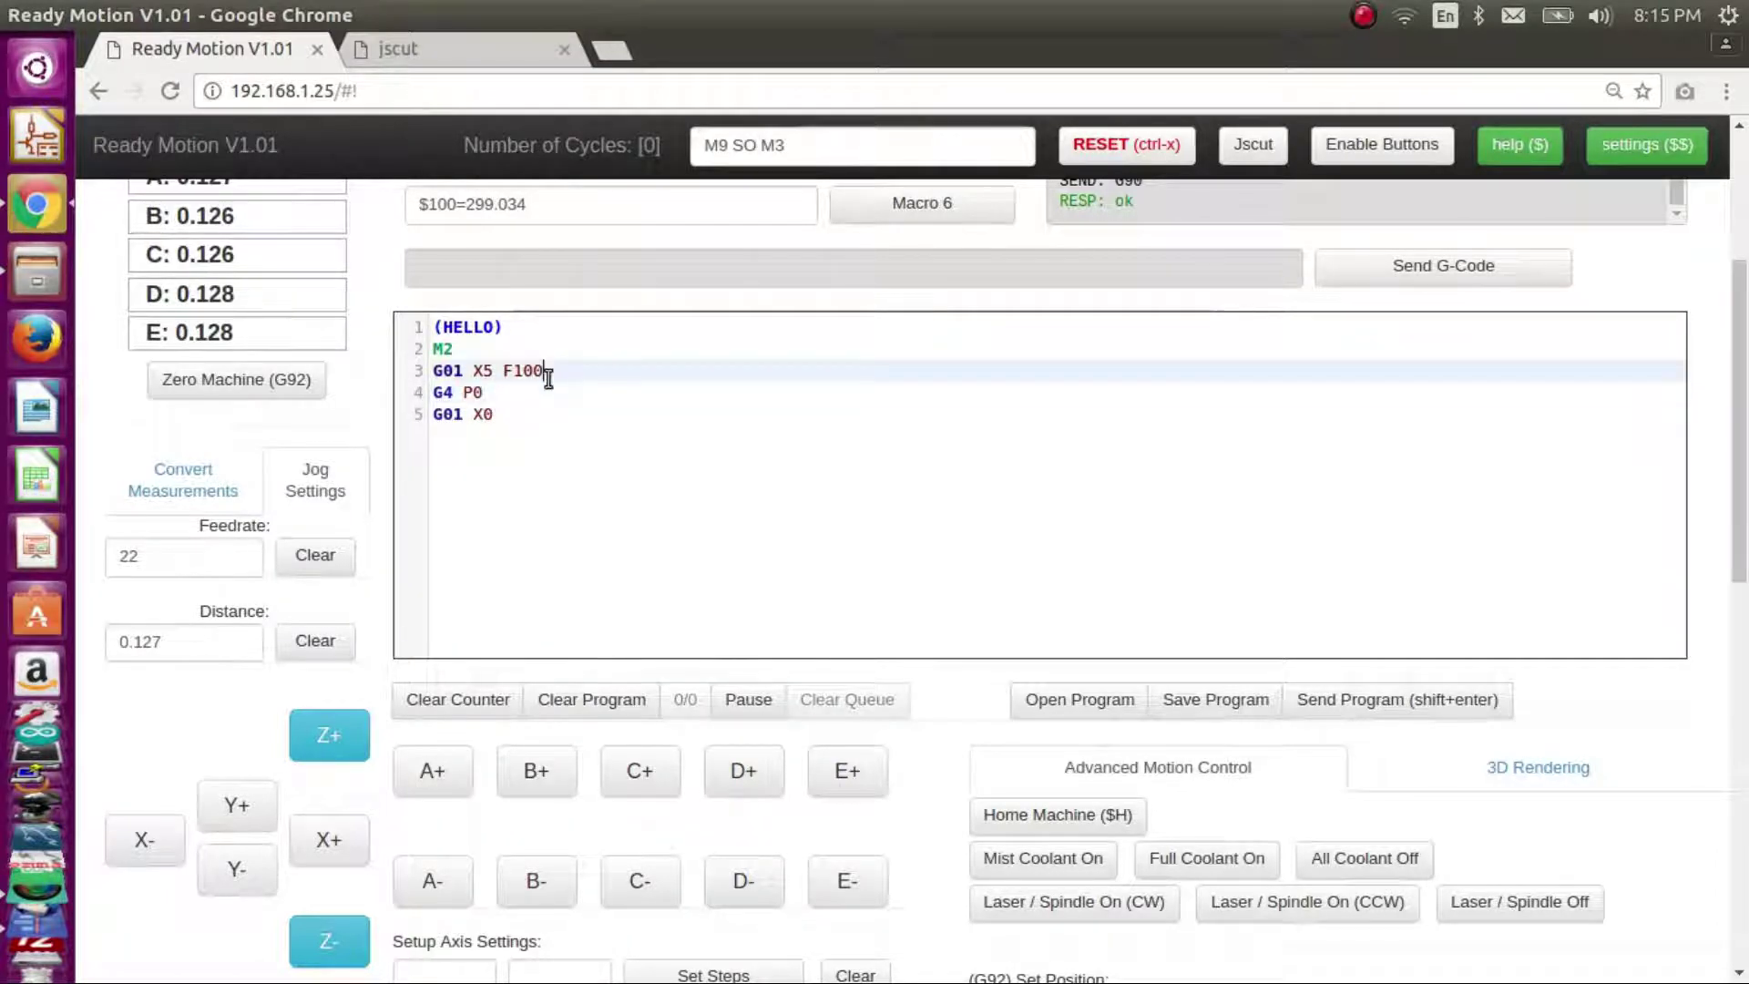
left_click(513, 413)
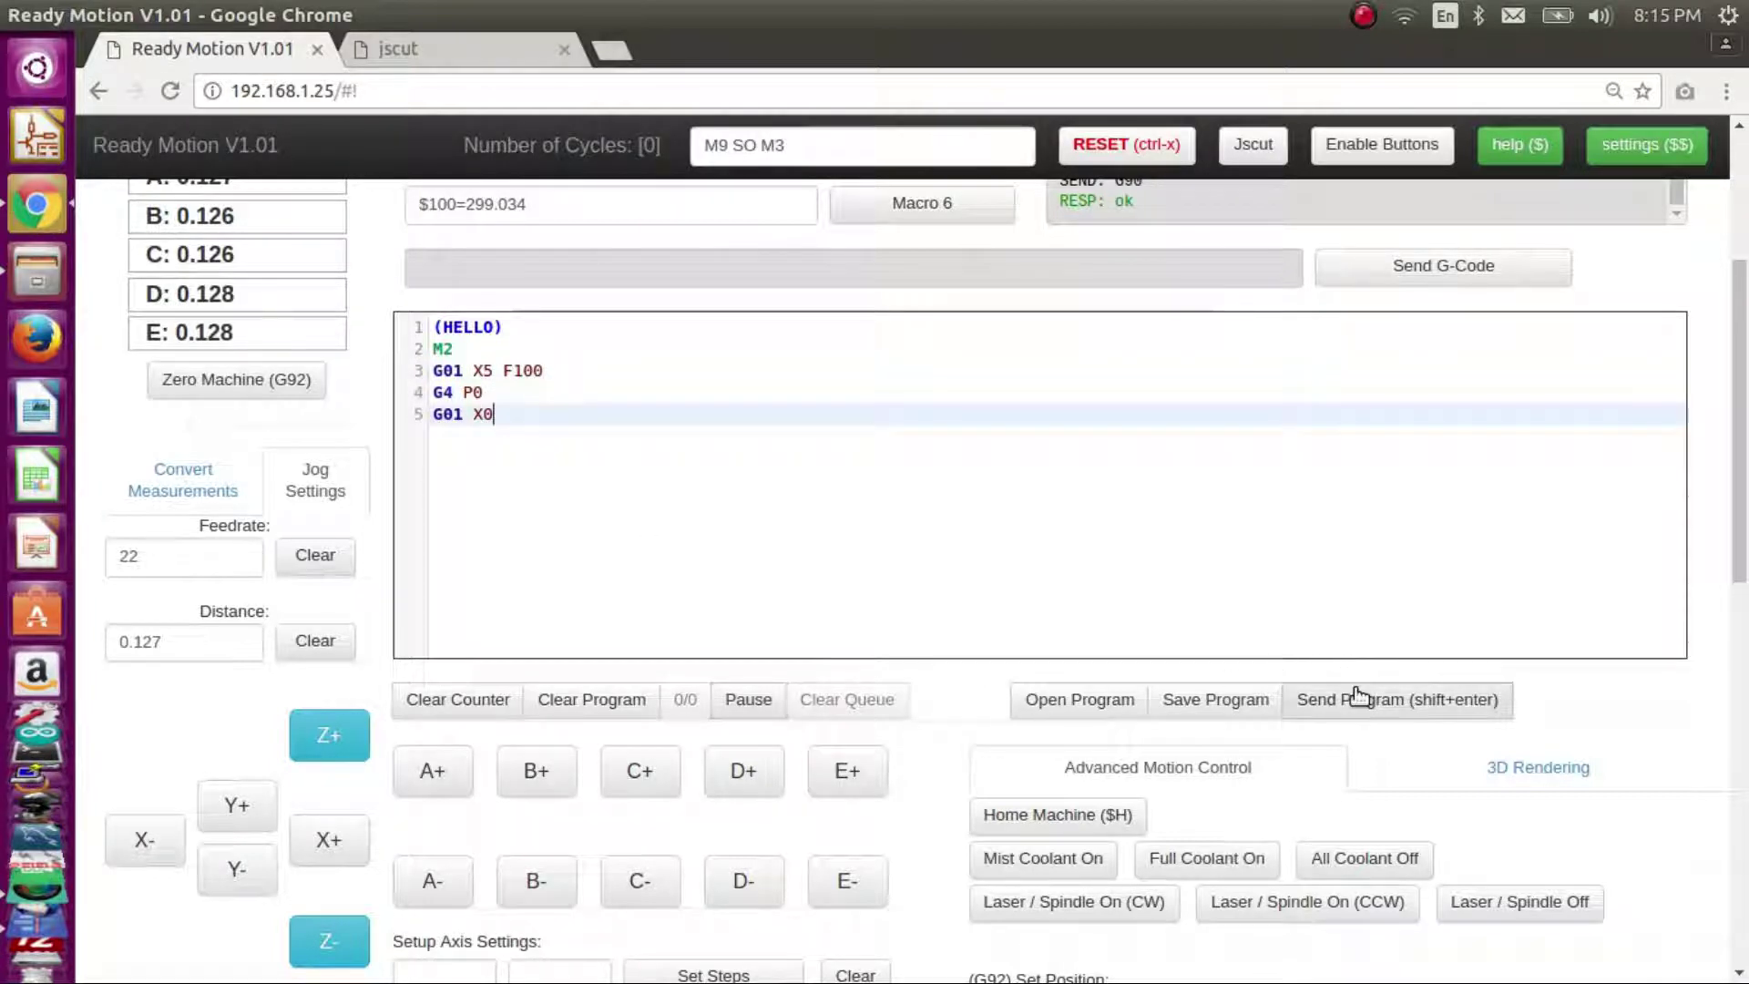
- Move the M2 command from the second line to the end of the program
left_click(414, 332)
left_click(420, 347)
key("BackSpace")
key("BackSpace")
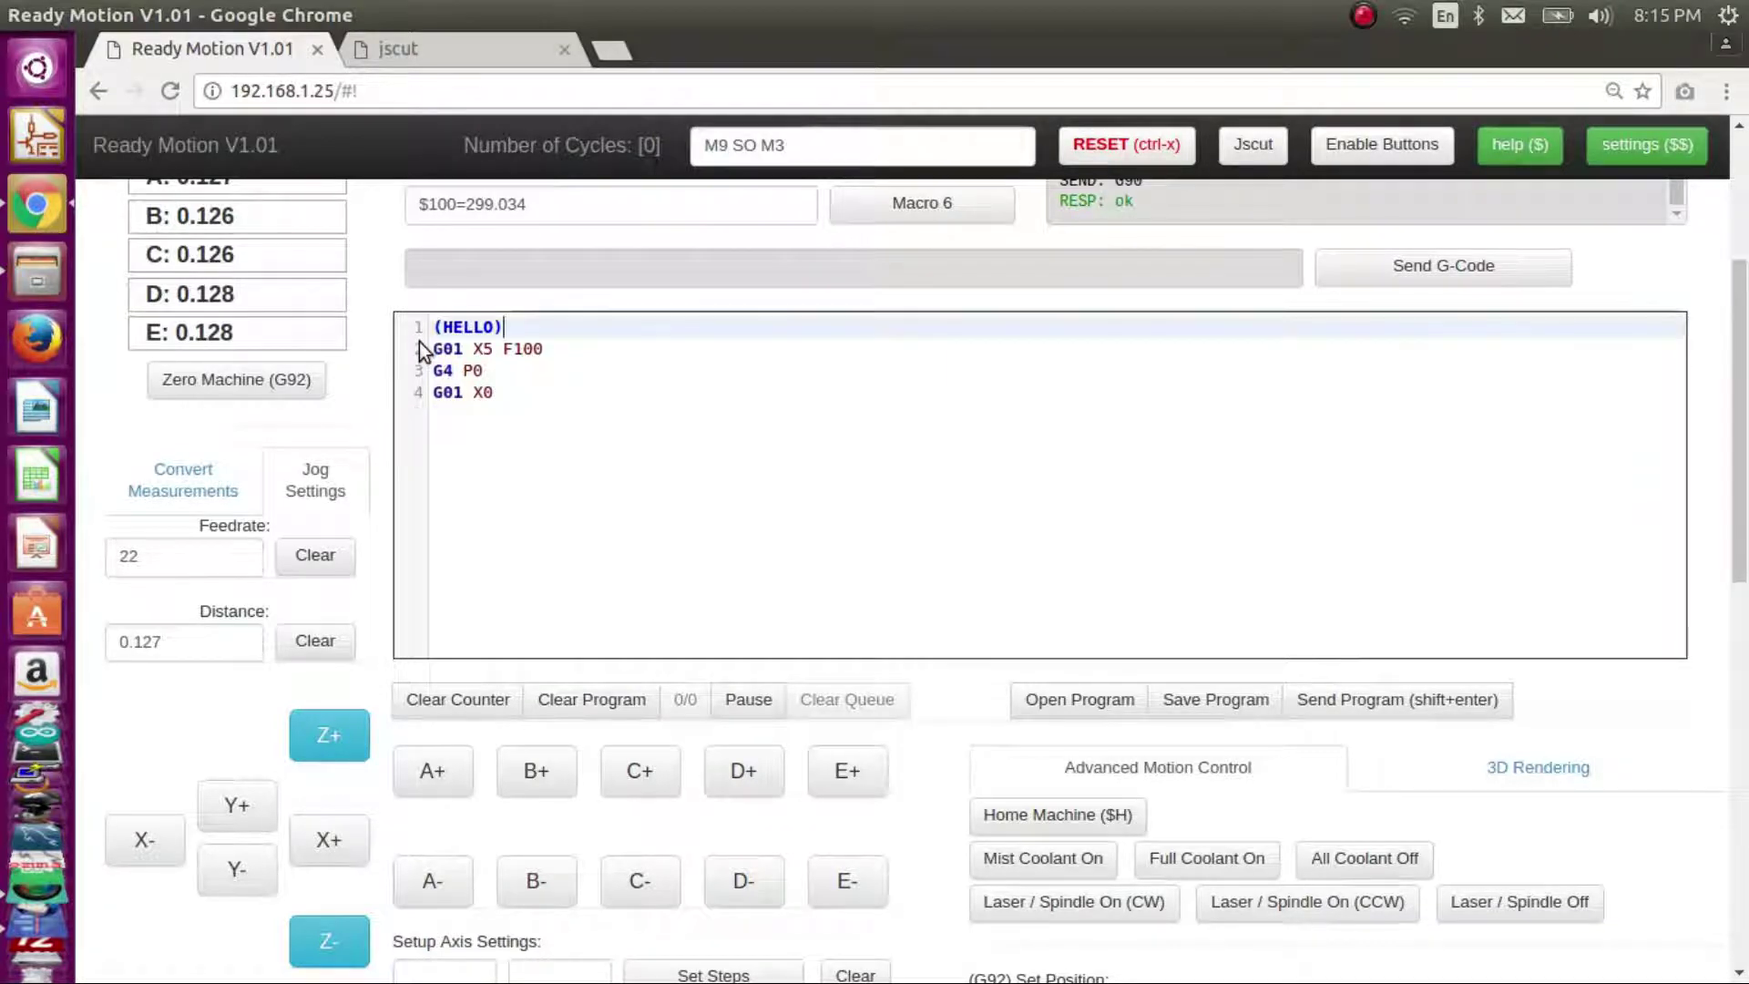
left_click(608, 394)
key("Return")
type("M2")
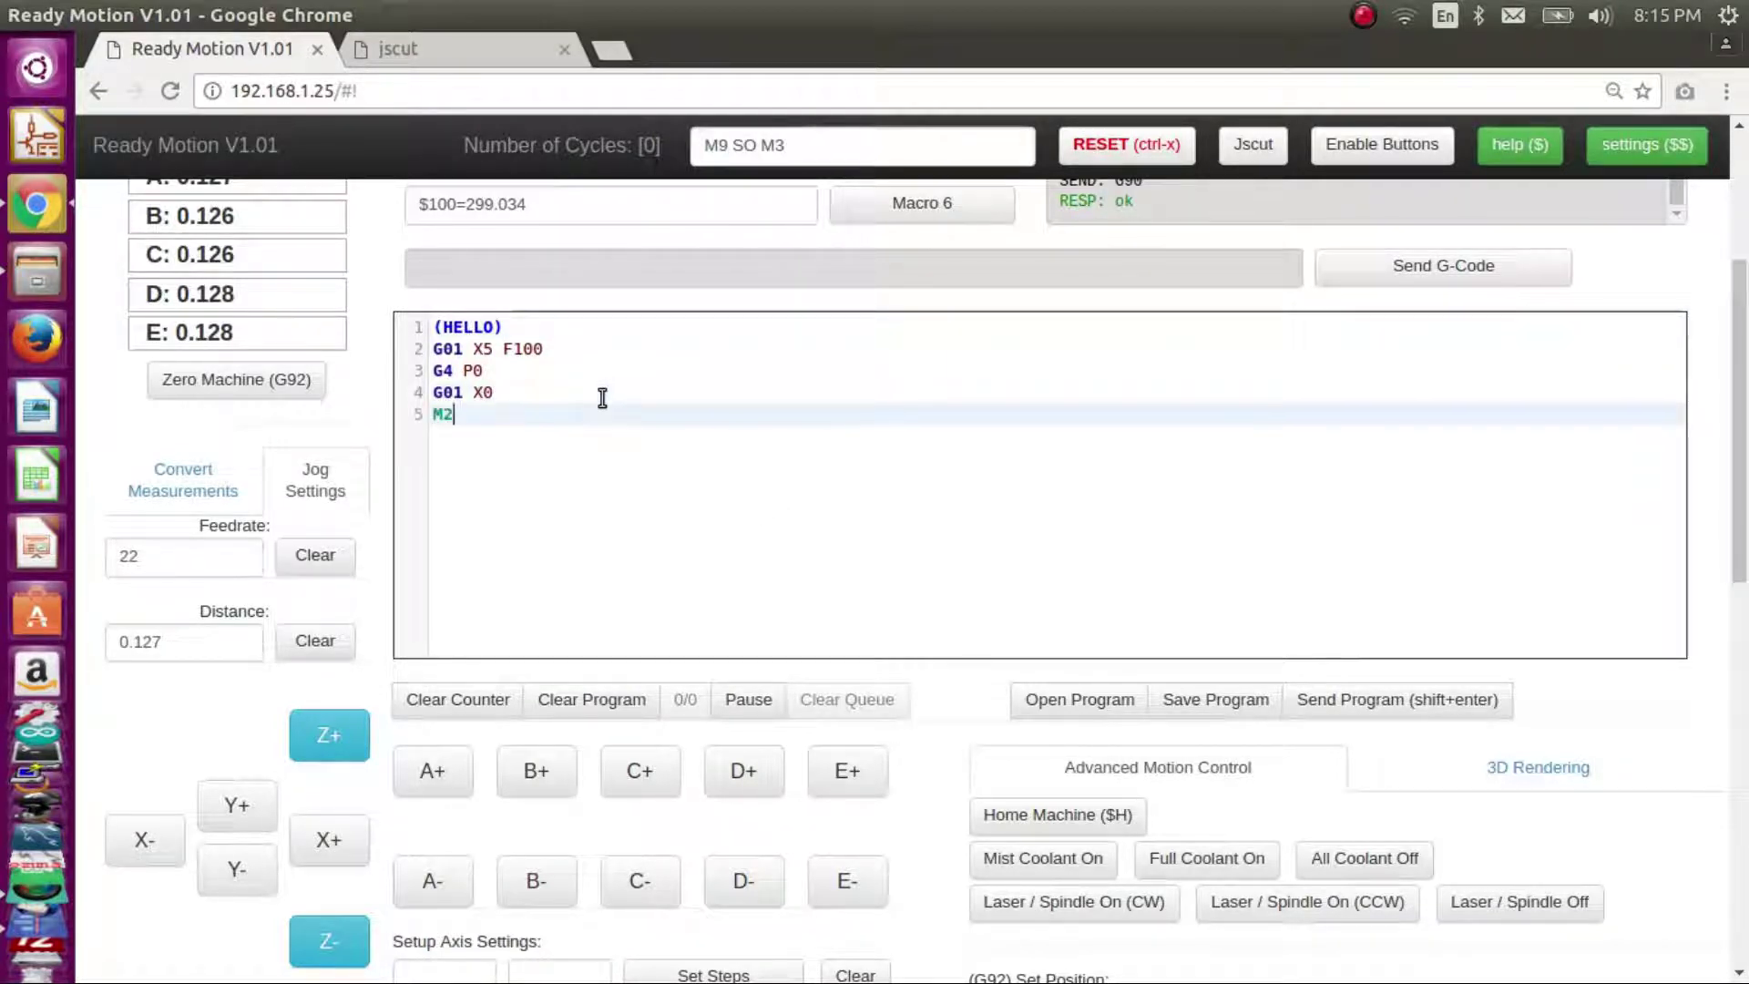
- Send the program to the machine and pause it during the run
left_click(1397, 699)
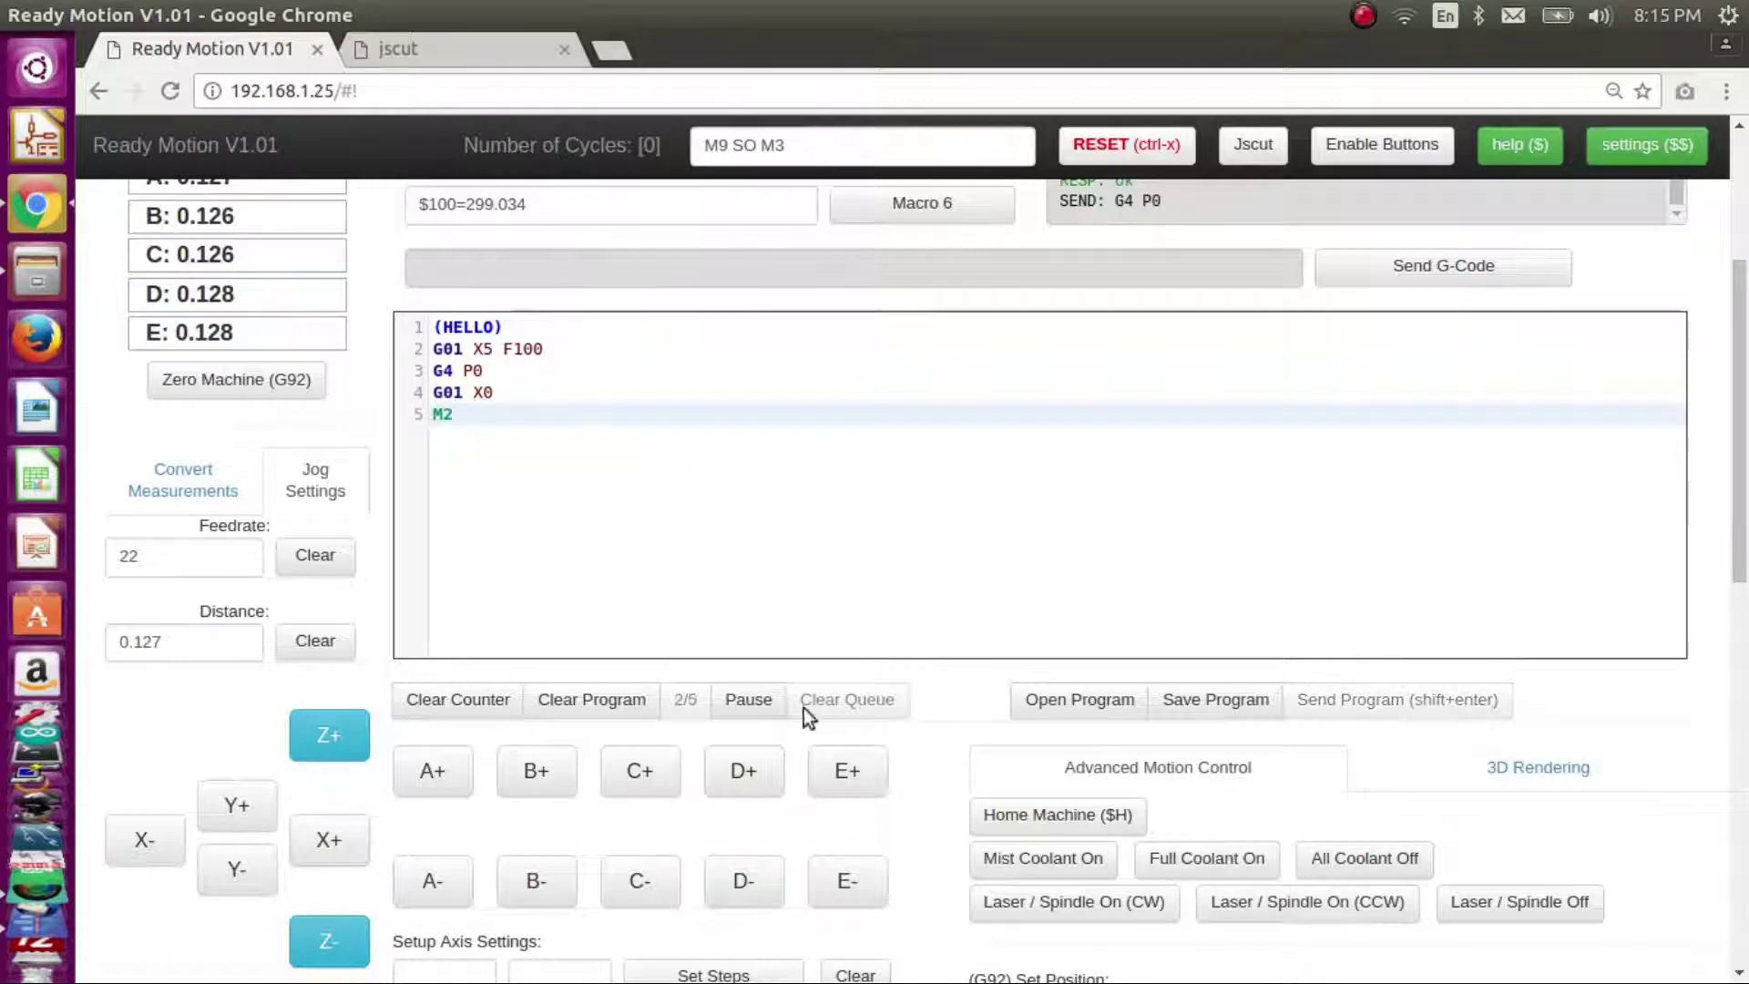
left_click(754, 699)
scroll(916, 774, "up", 3)
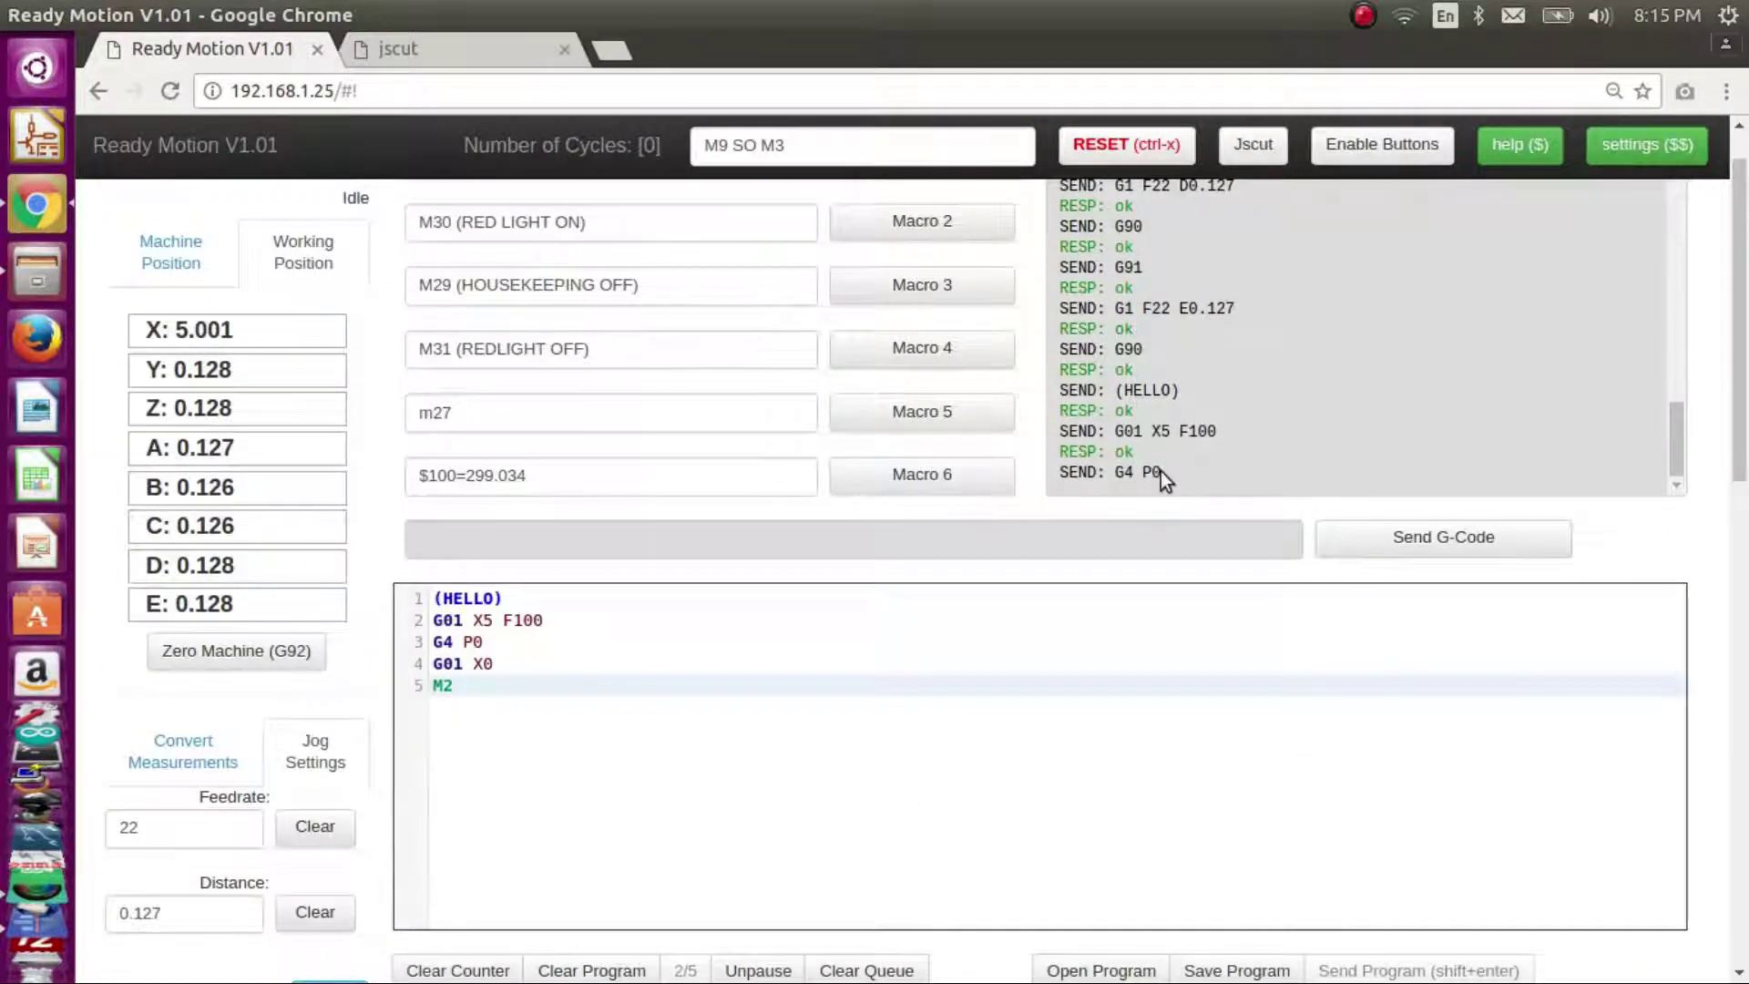
- Compare the last command sent in the console and the X position with the unsent G01 X0 and M2 lines
left_click_drag(1209, 474, 1113, 452)
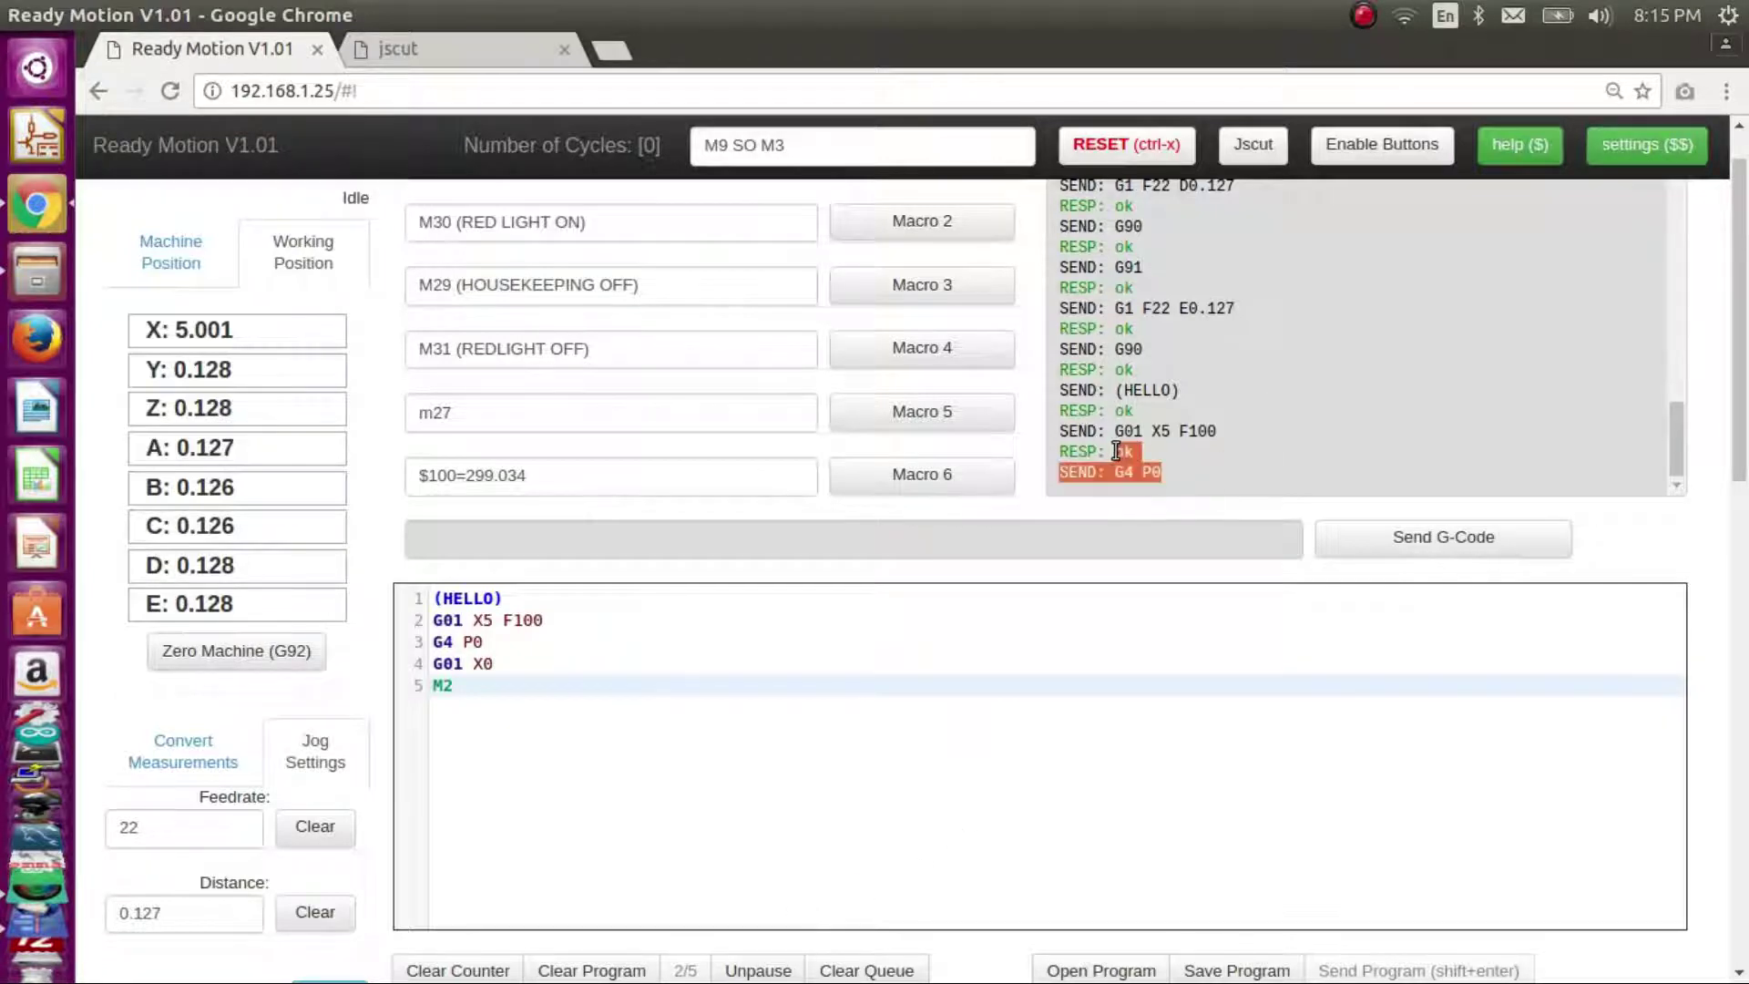
left_click(497, 682)
left_click_drag(235, 329, 183, 332)
scroll(638, 781, "down", 1)
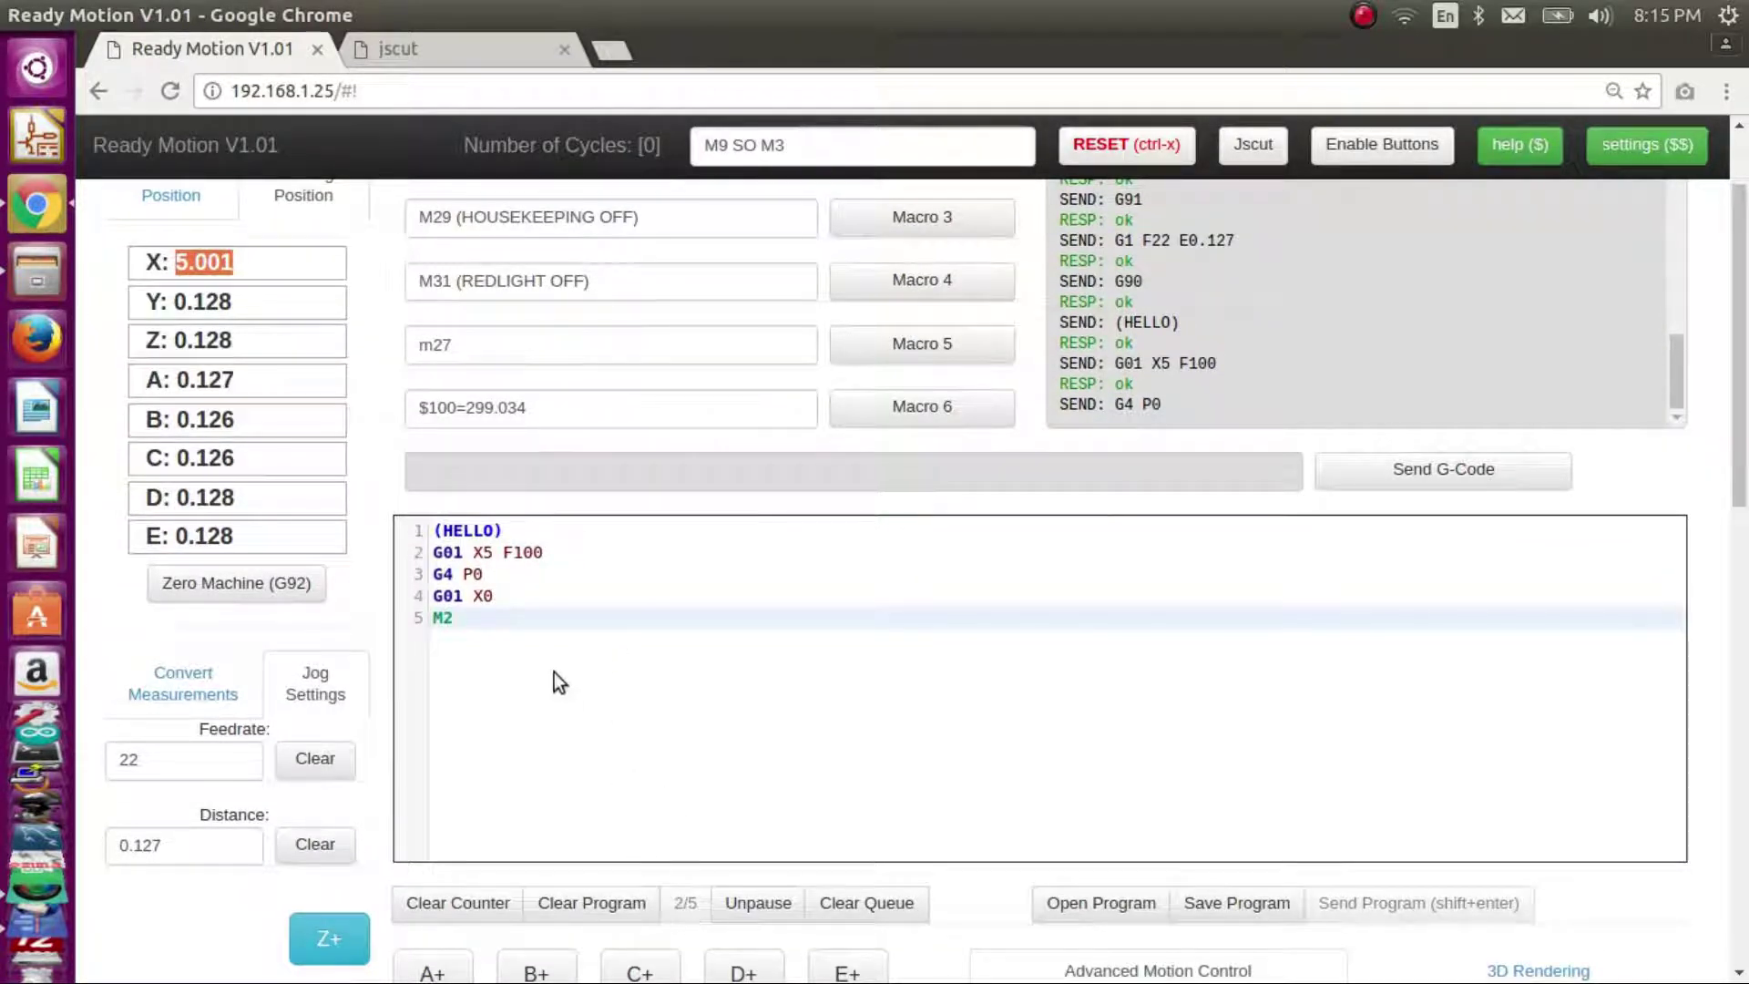
left_click(502, 628)
left_click(406, 597)
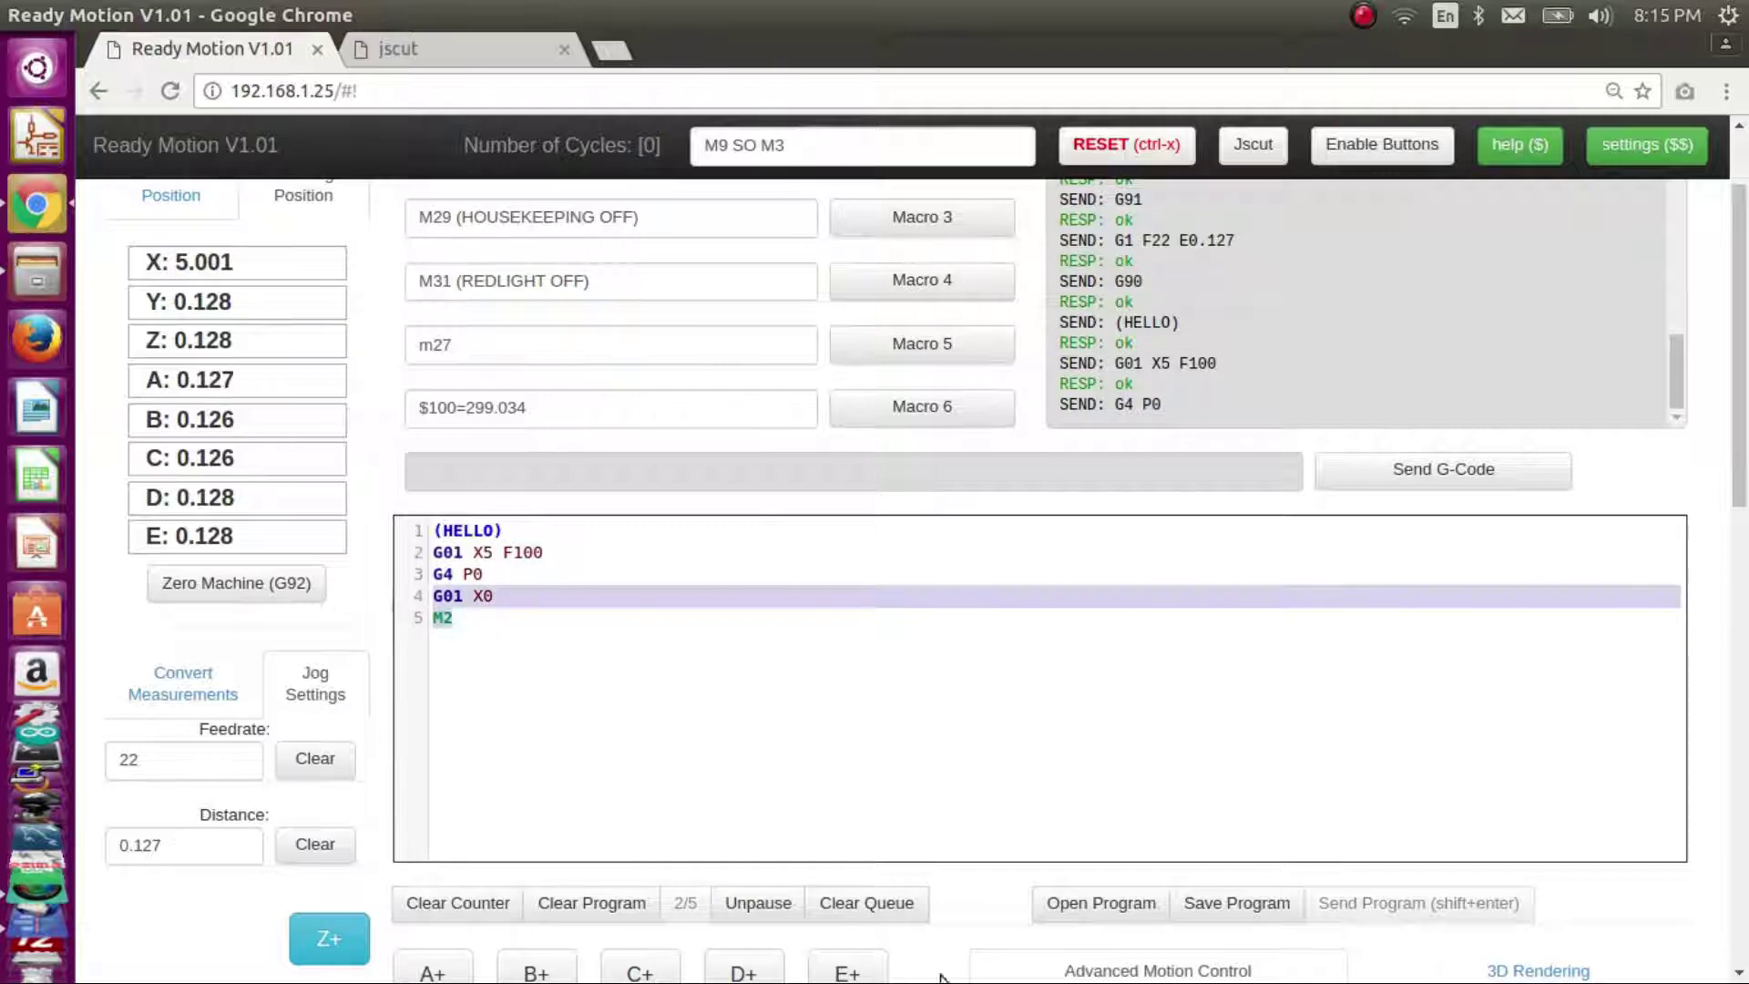
- Clear the paused run's queue, and send the program again with a pause during the run
left_click(900, 917)
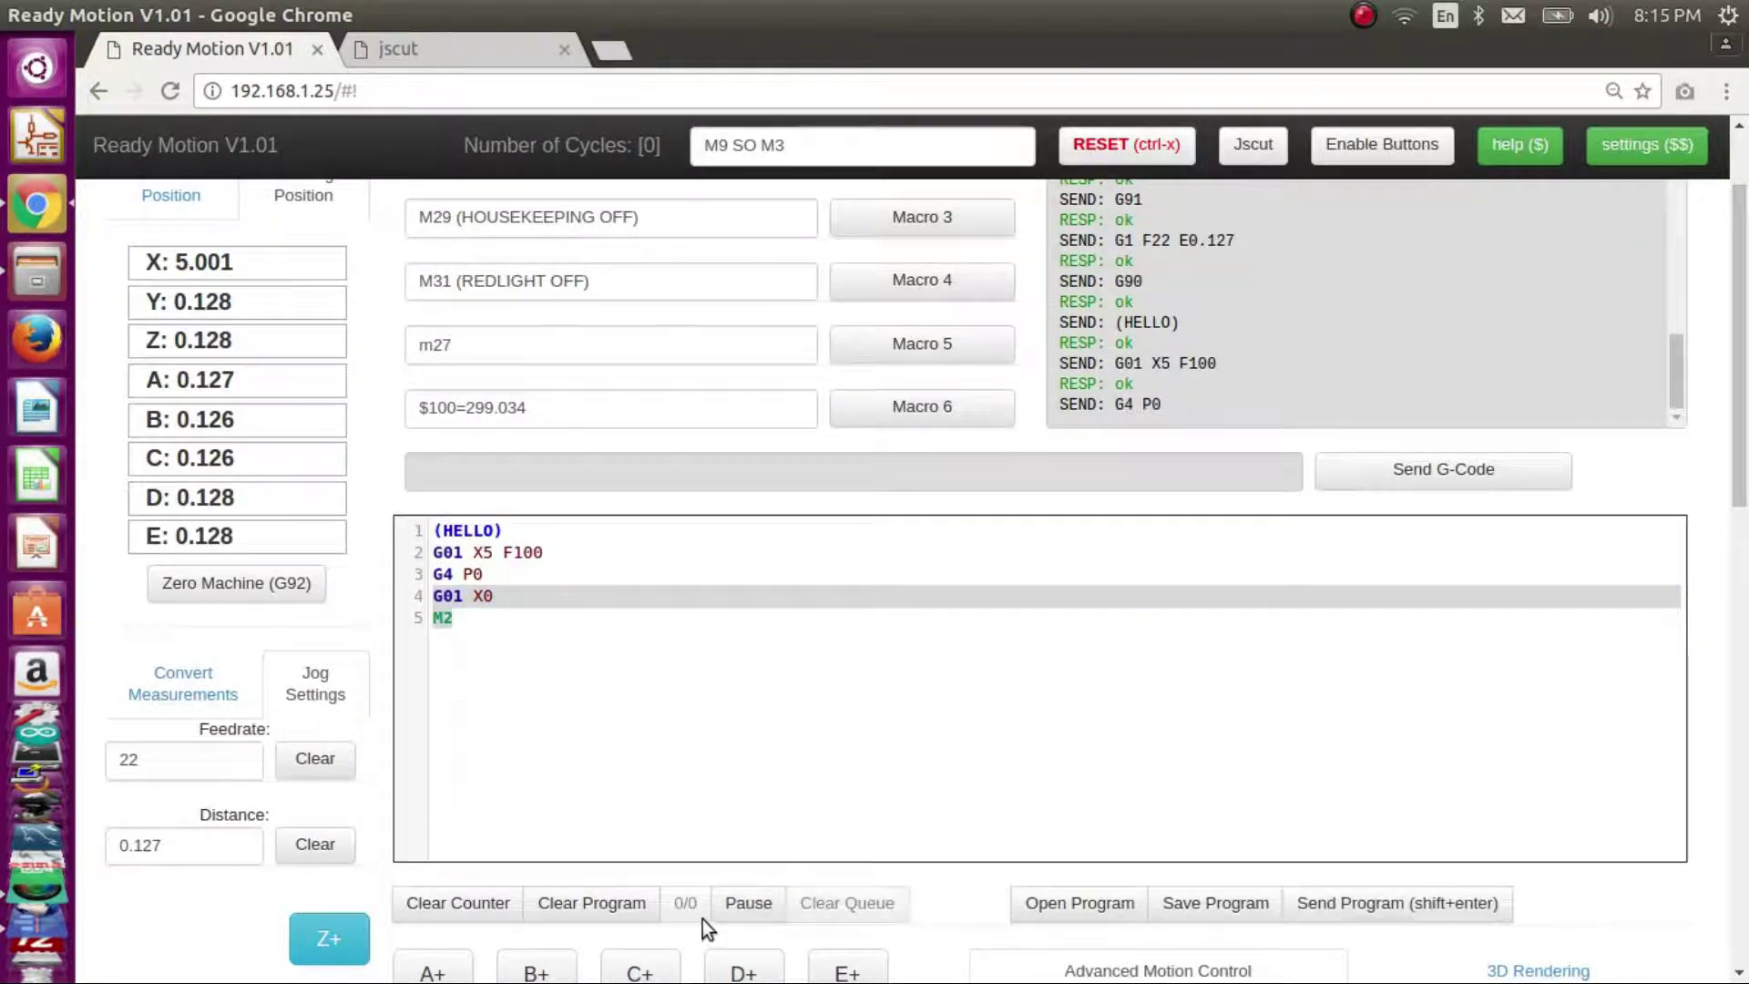
left_click(1341, 921)
left_click(761, 905)
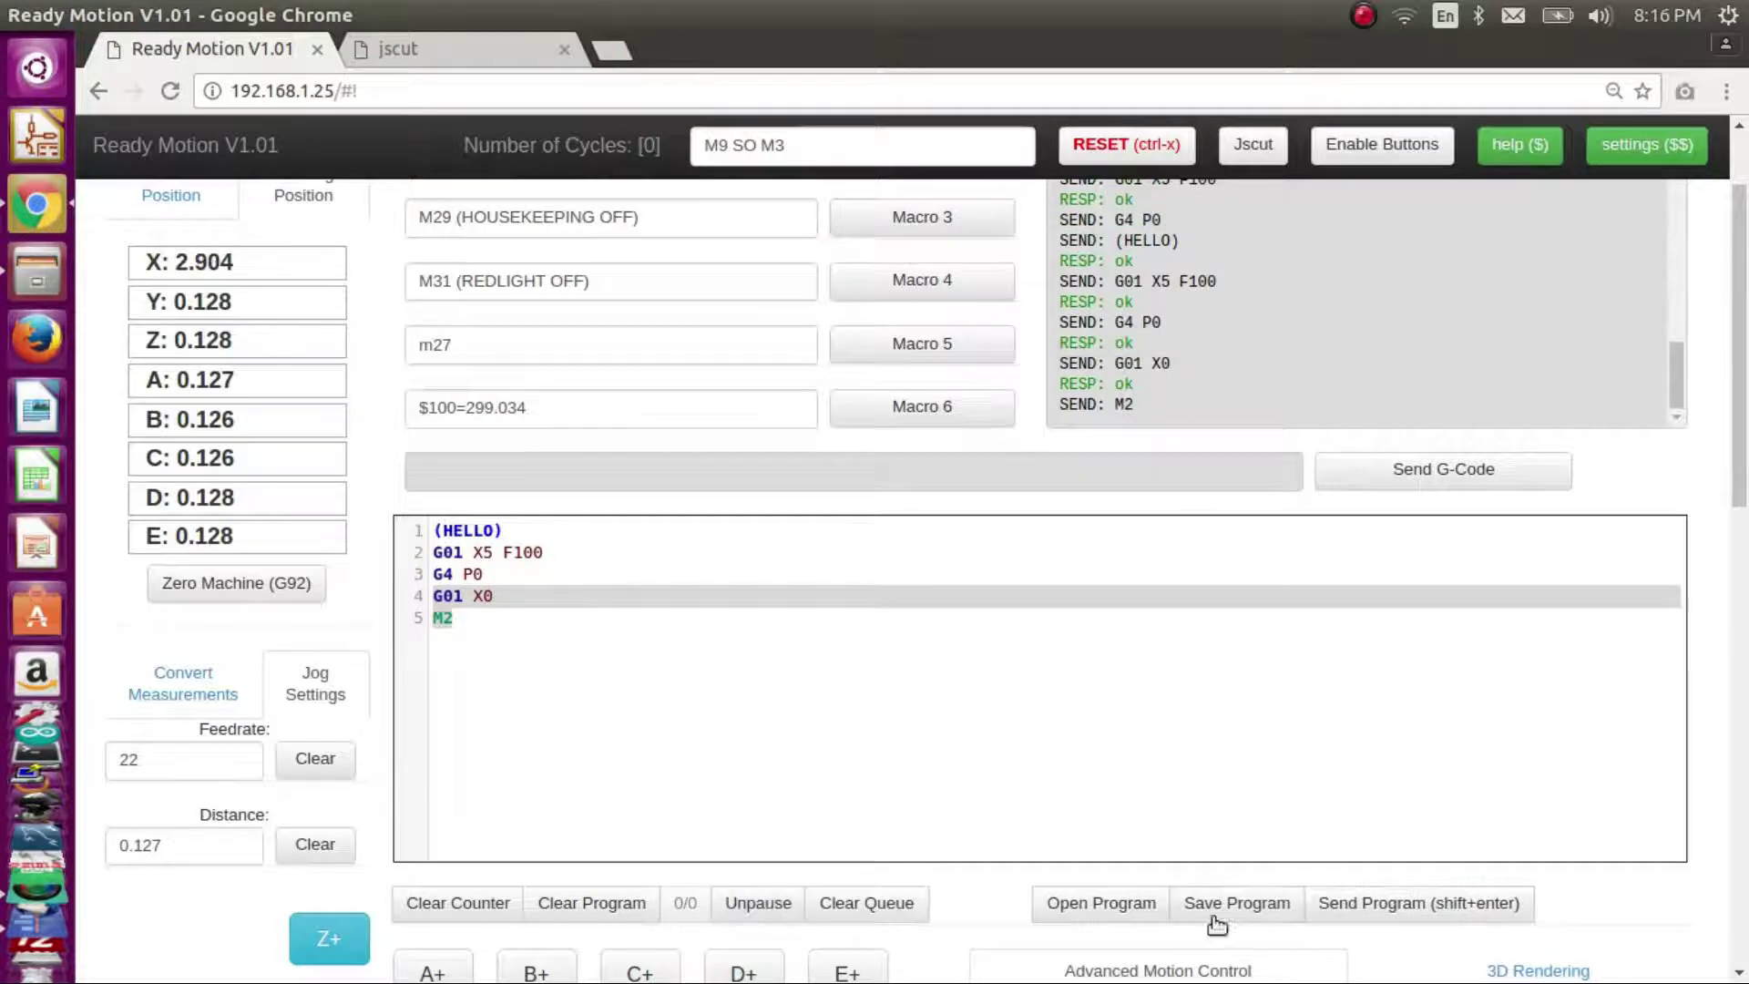
- Send the program once more, pausing it partway and resuming it to run through to the end
left_click(1328, 903)
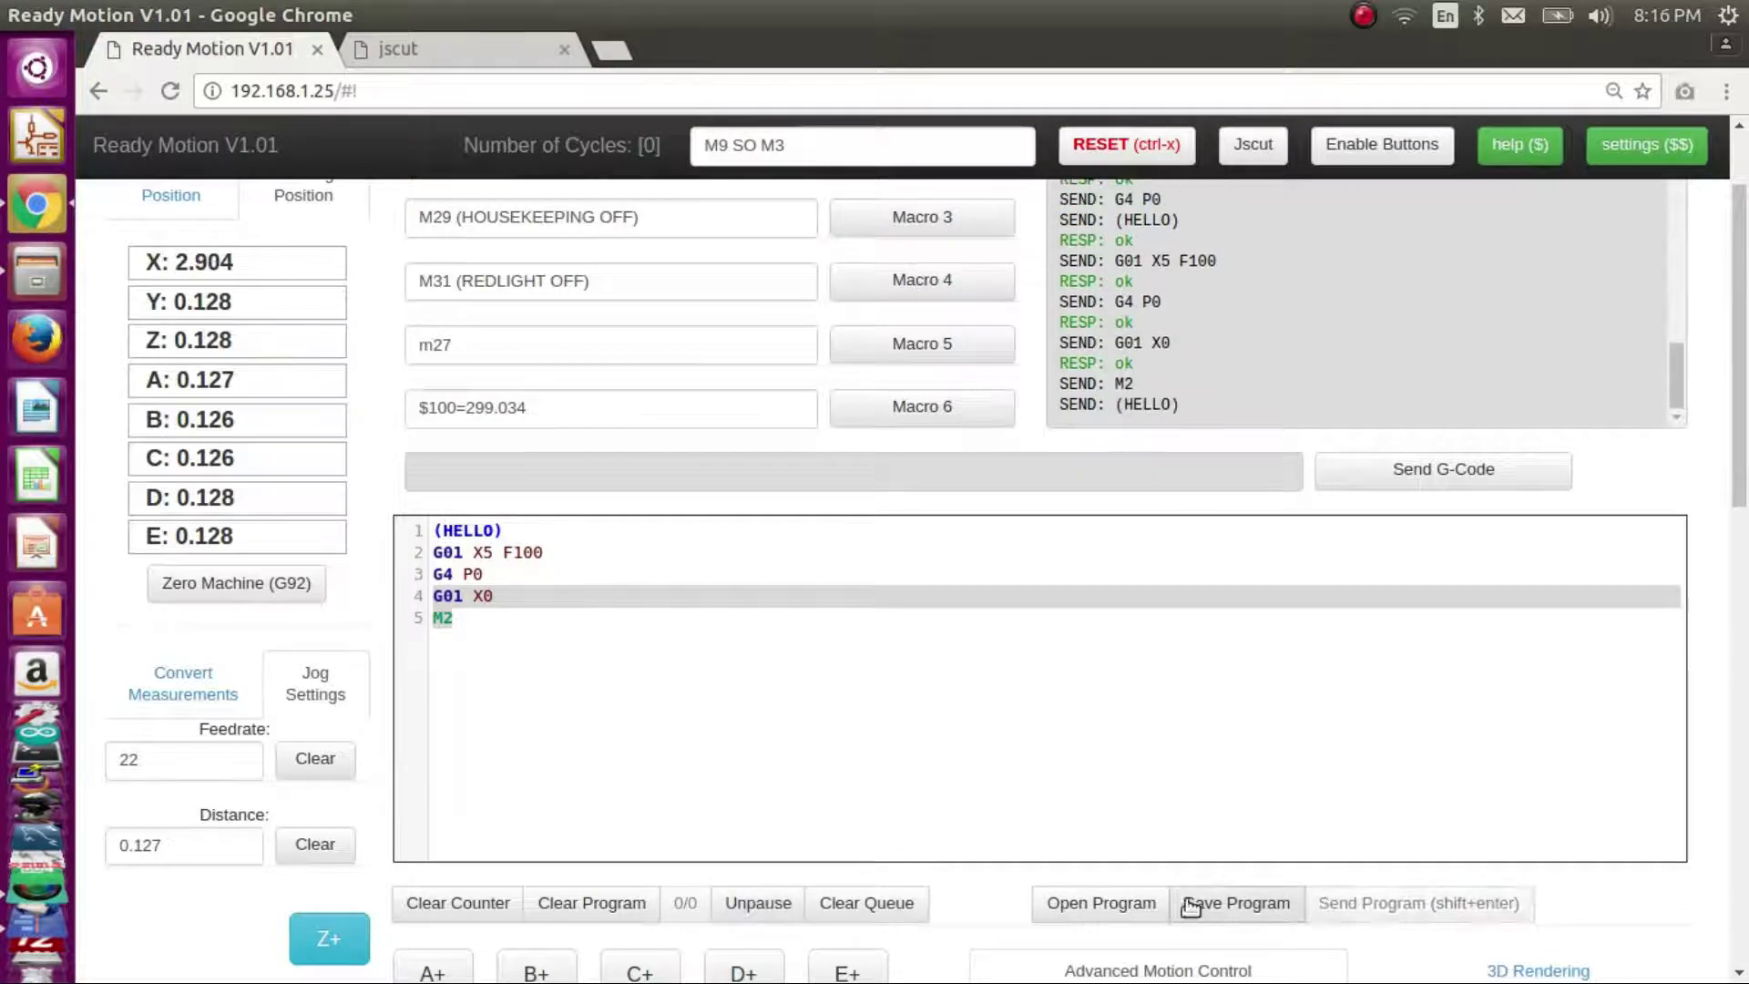
left_click(780, 911)
left_click(781, 916)
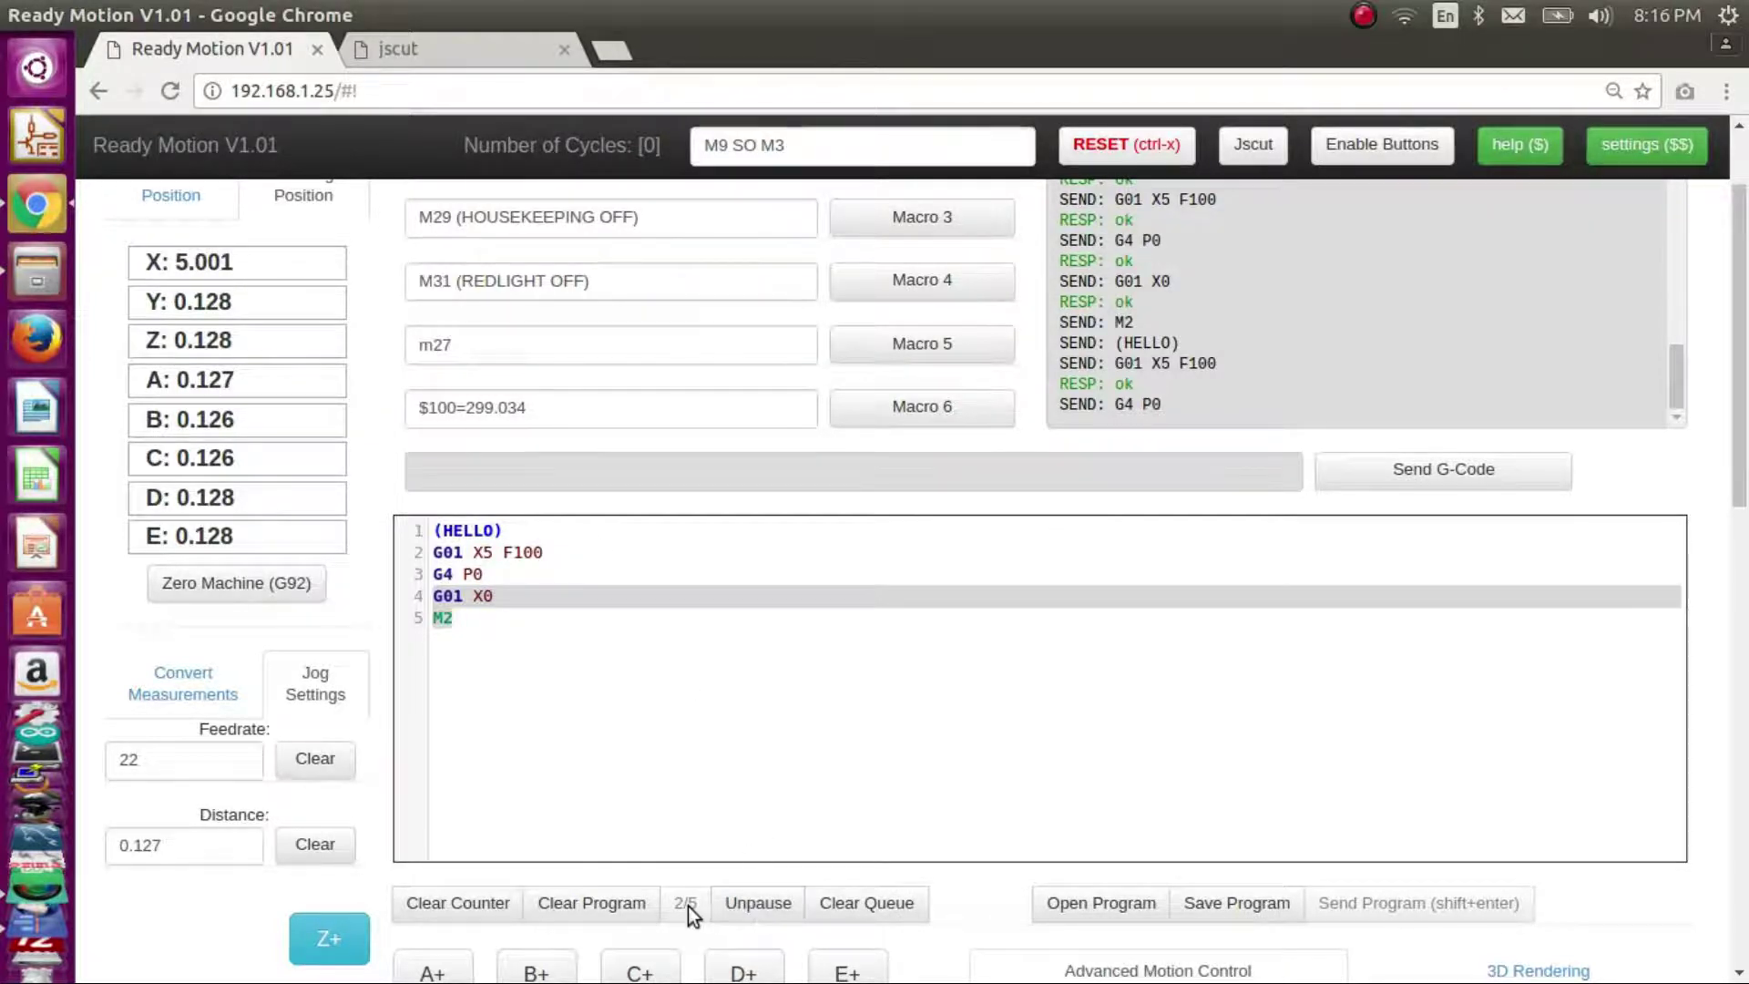
left_click(774, 907)
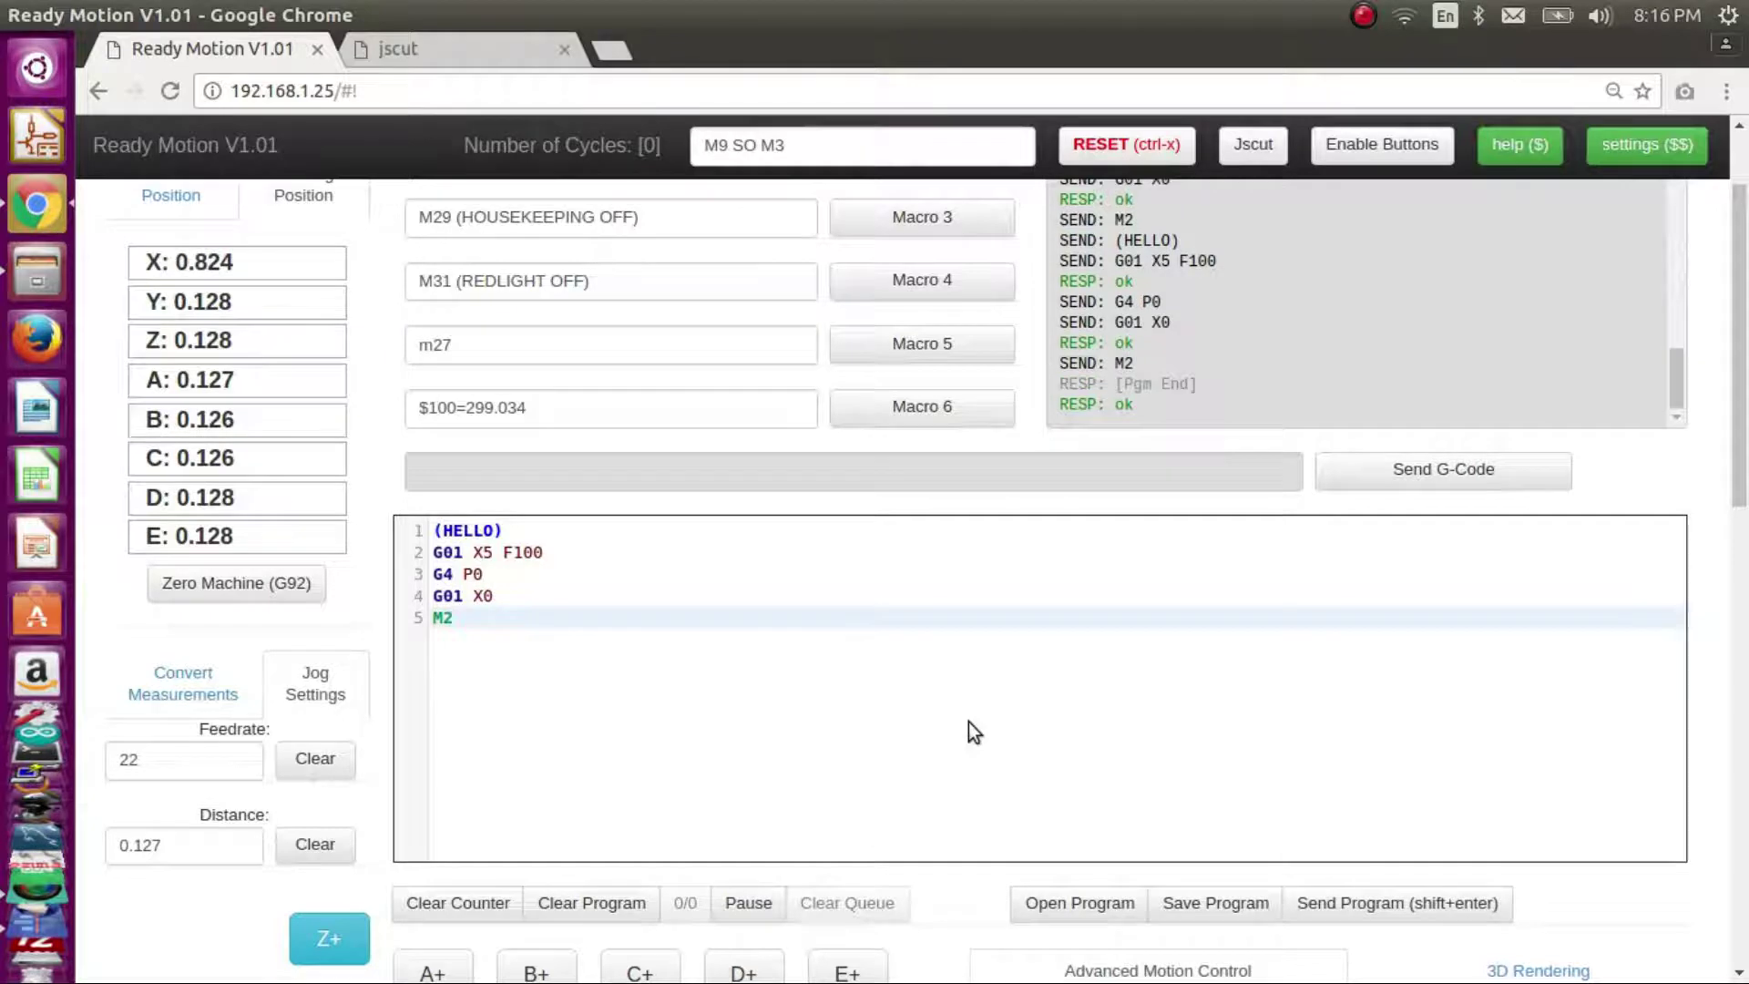
- View the files available to open in the ReadyMotion Programs folder, and close the file chooser without loading one
scroll(970, 729, "down", 3)
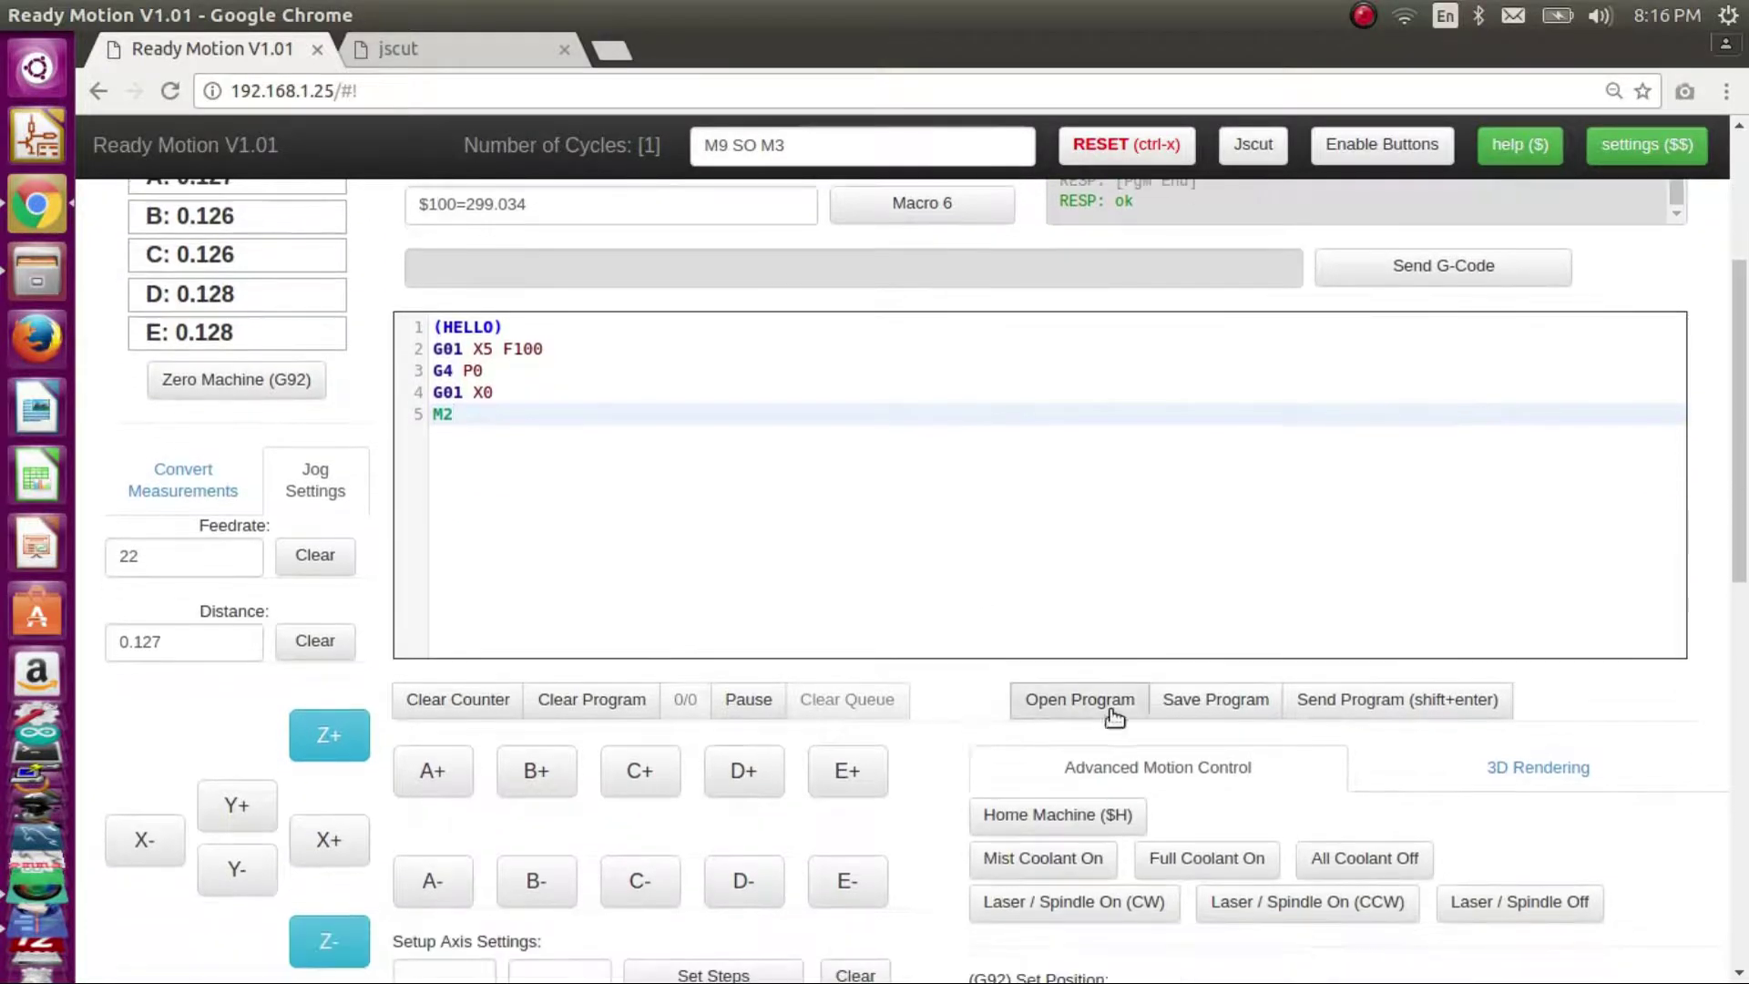
left_click(1119, 713)
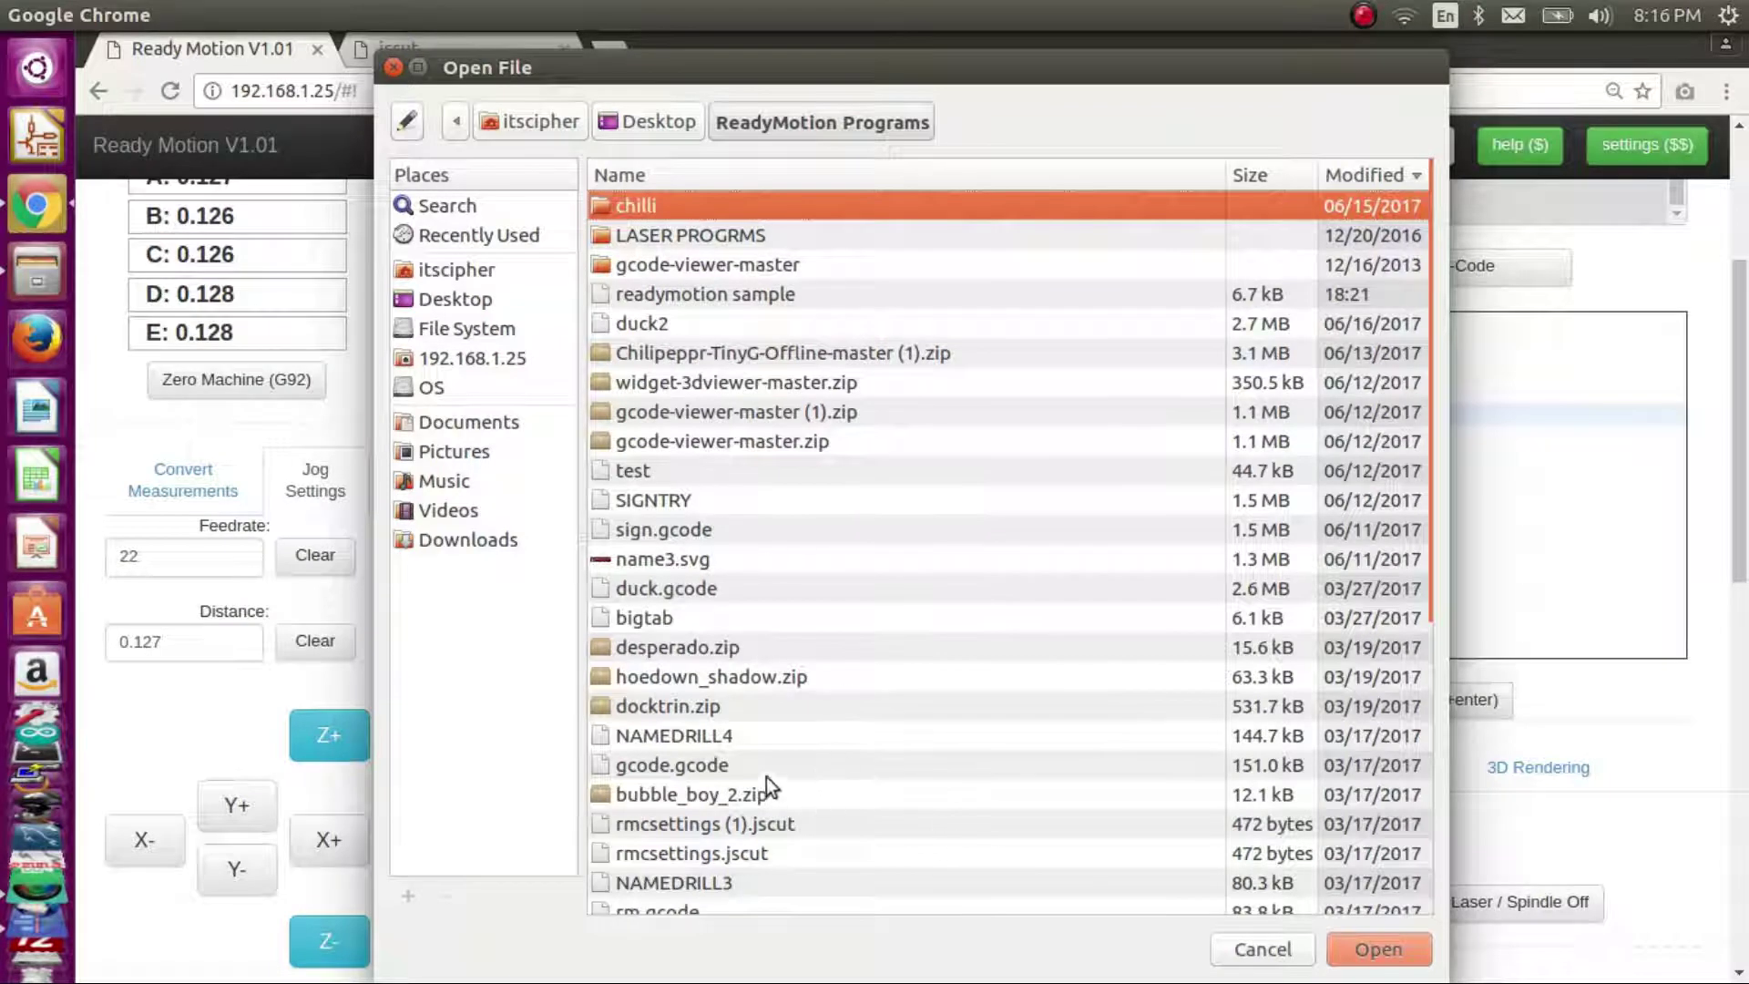
left_click(1283, 954)
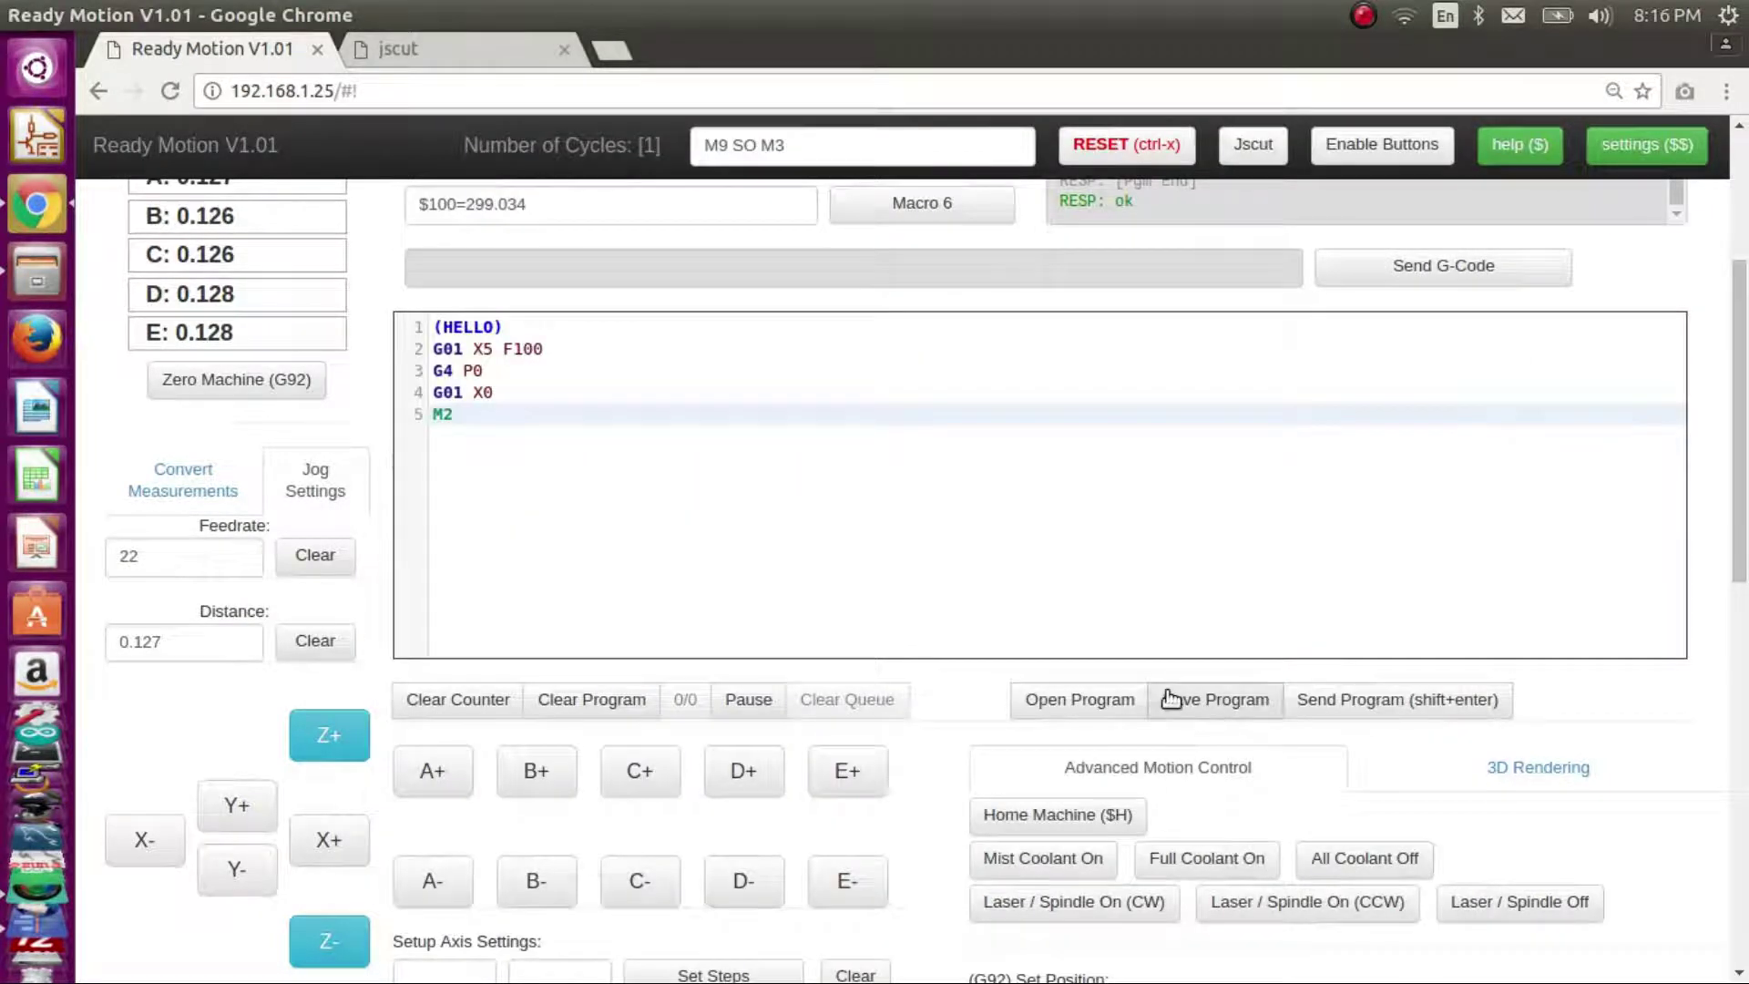
- Start saving the program as HGFDS in the ReadyMotion Programs folder, and cancel the save
left_click_drag(501, 349, 1191, 665)
left_click(1211, 701)
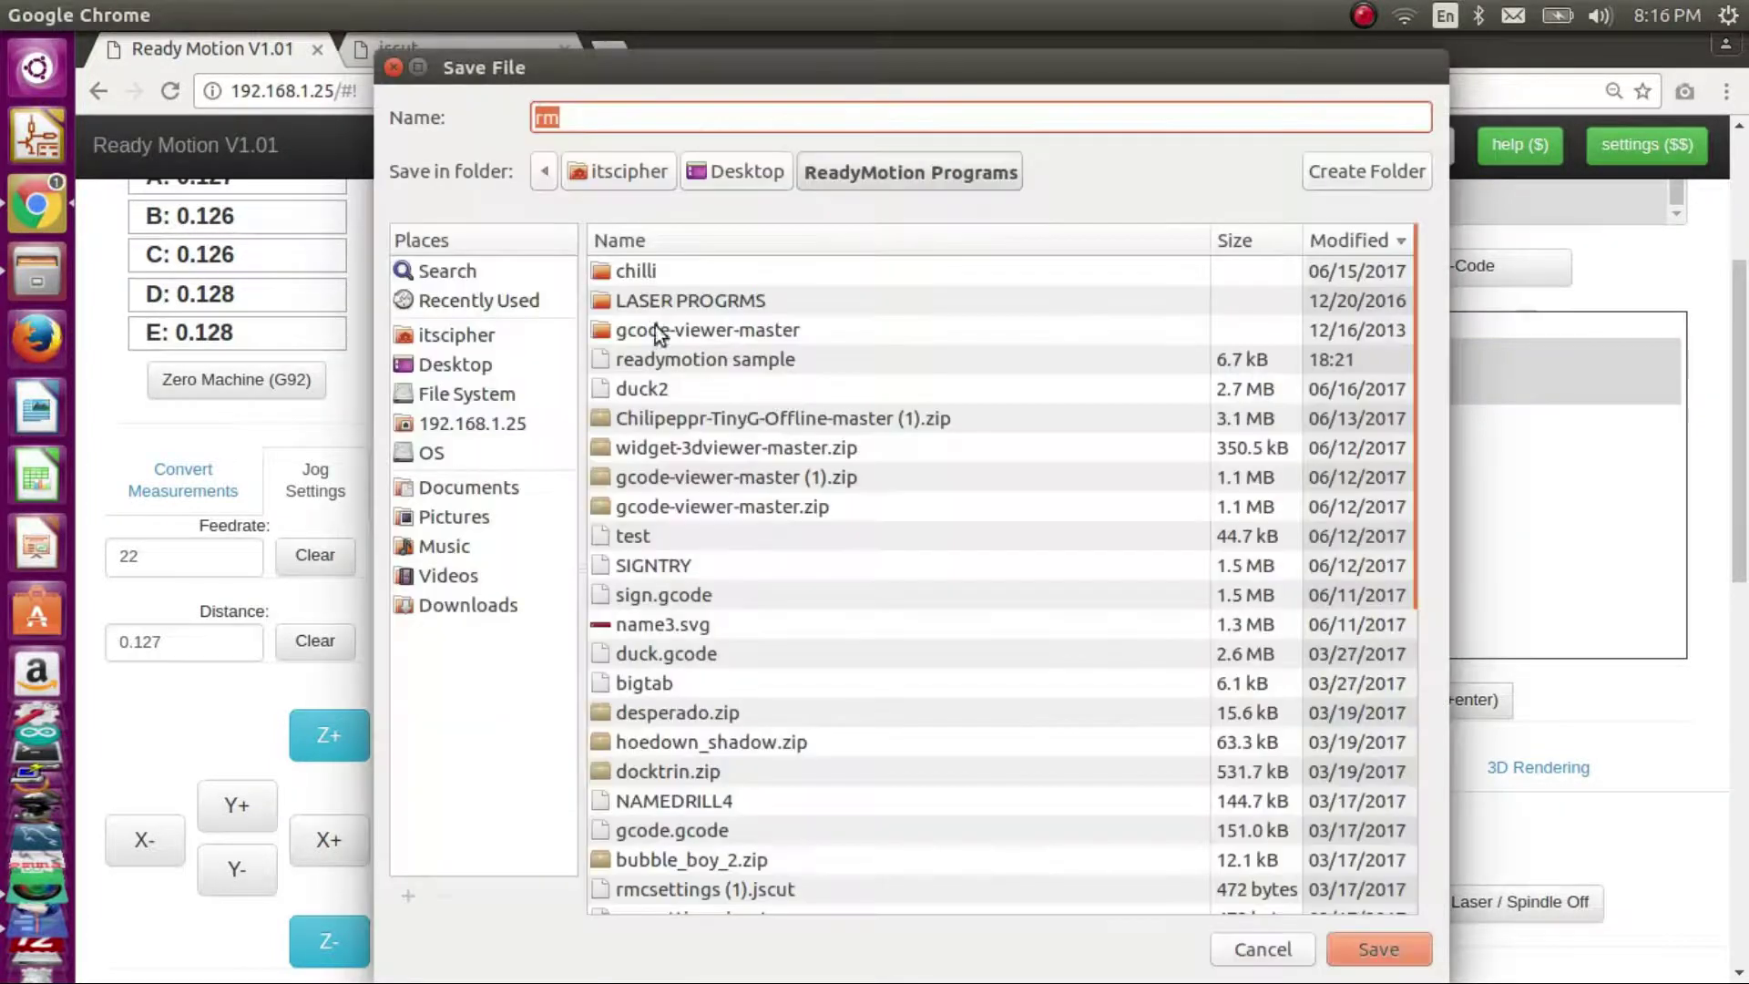
type("HGFDS")
left_click(1229, 947)
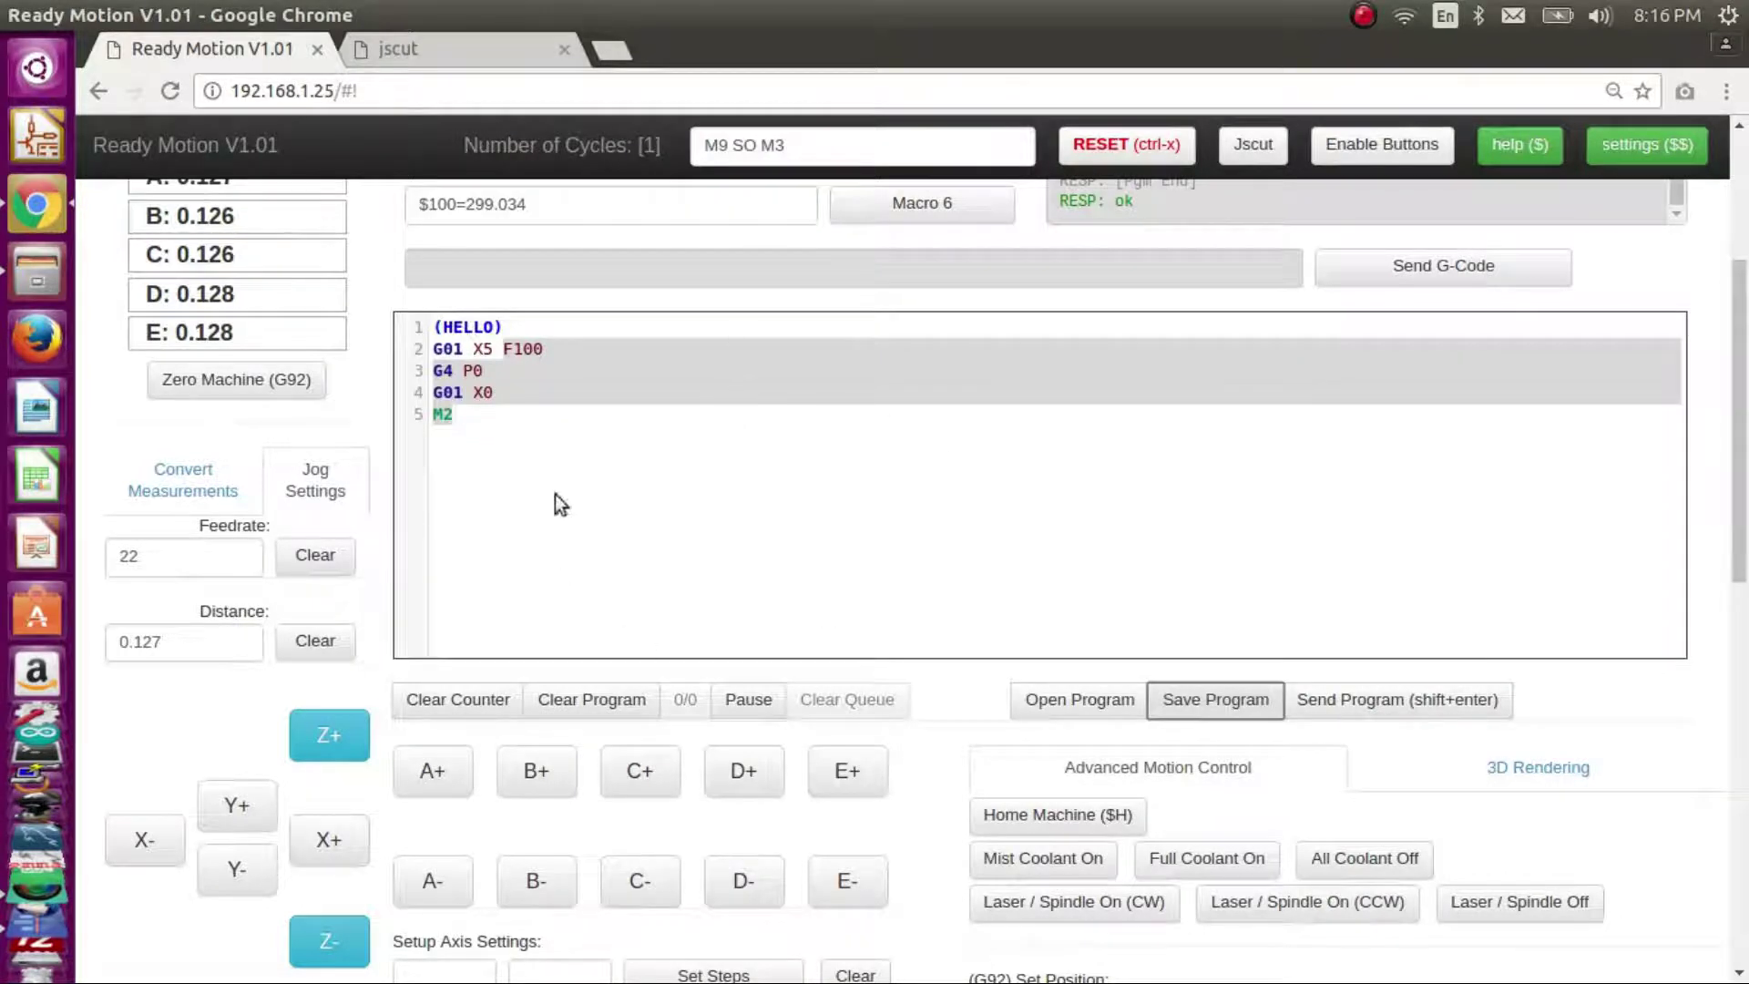
- Display the 3D rendering of the toolpath and enlarge it around the row of circles
scroll(1193, 516, "up", 3)
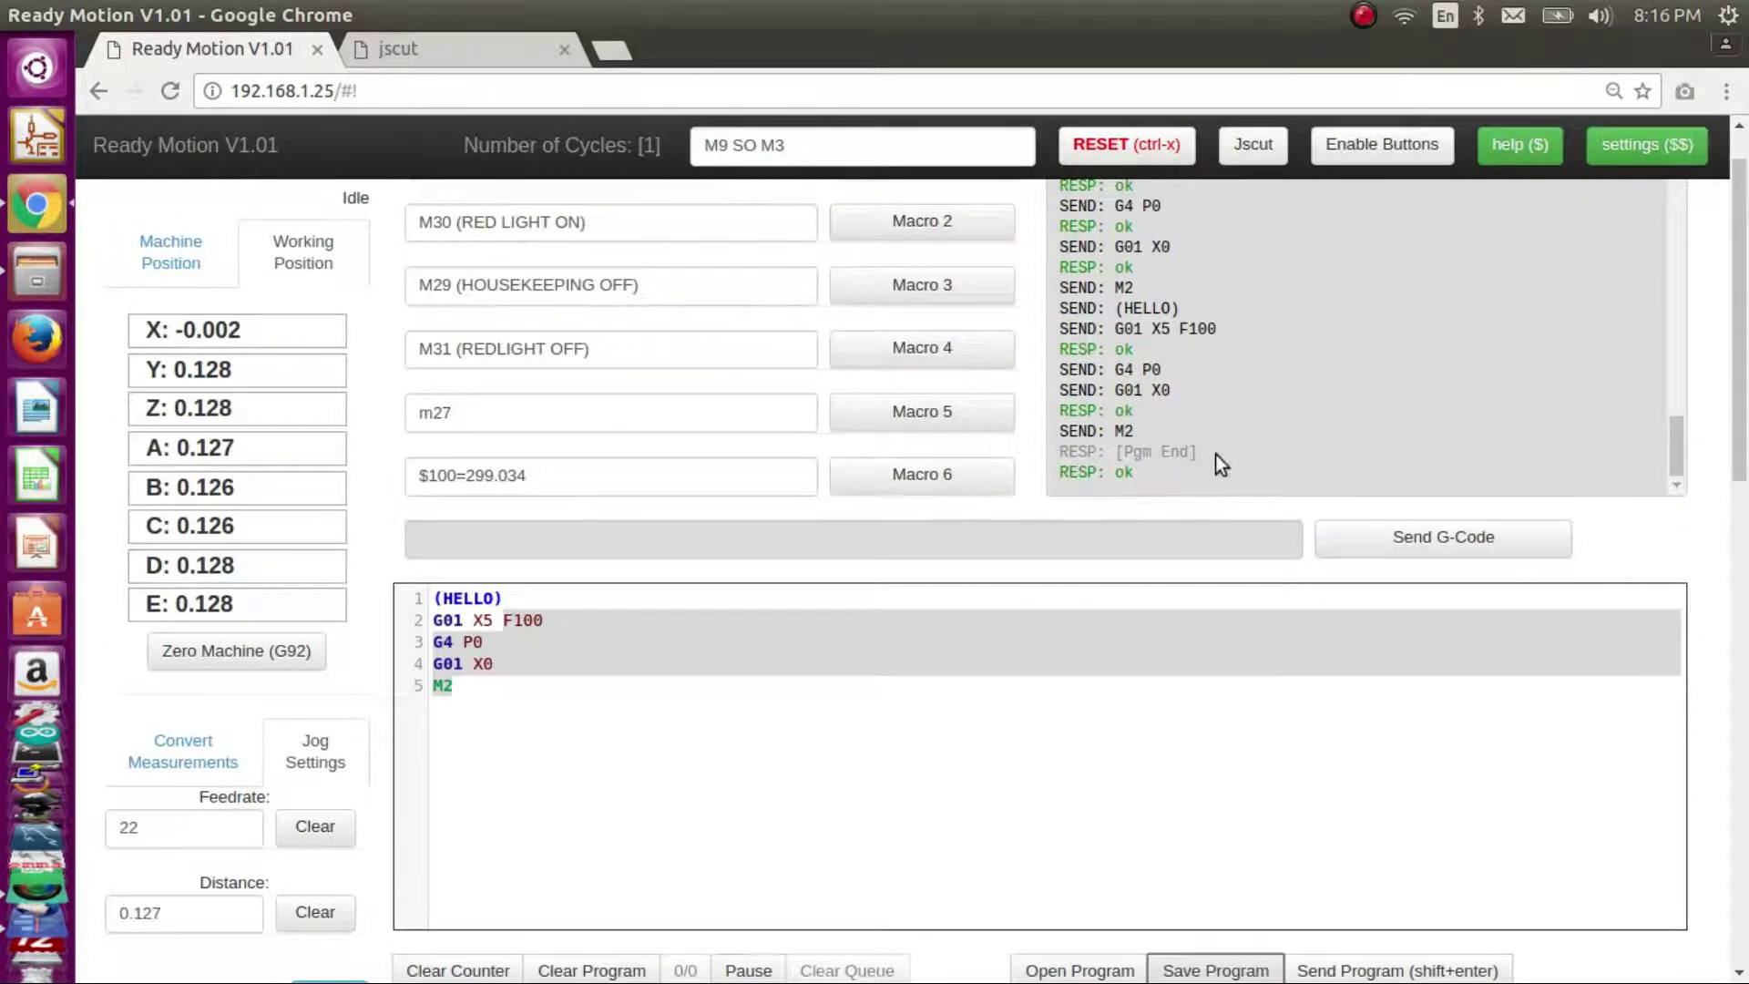
scroll(1274, 429, "down", 5)
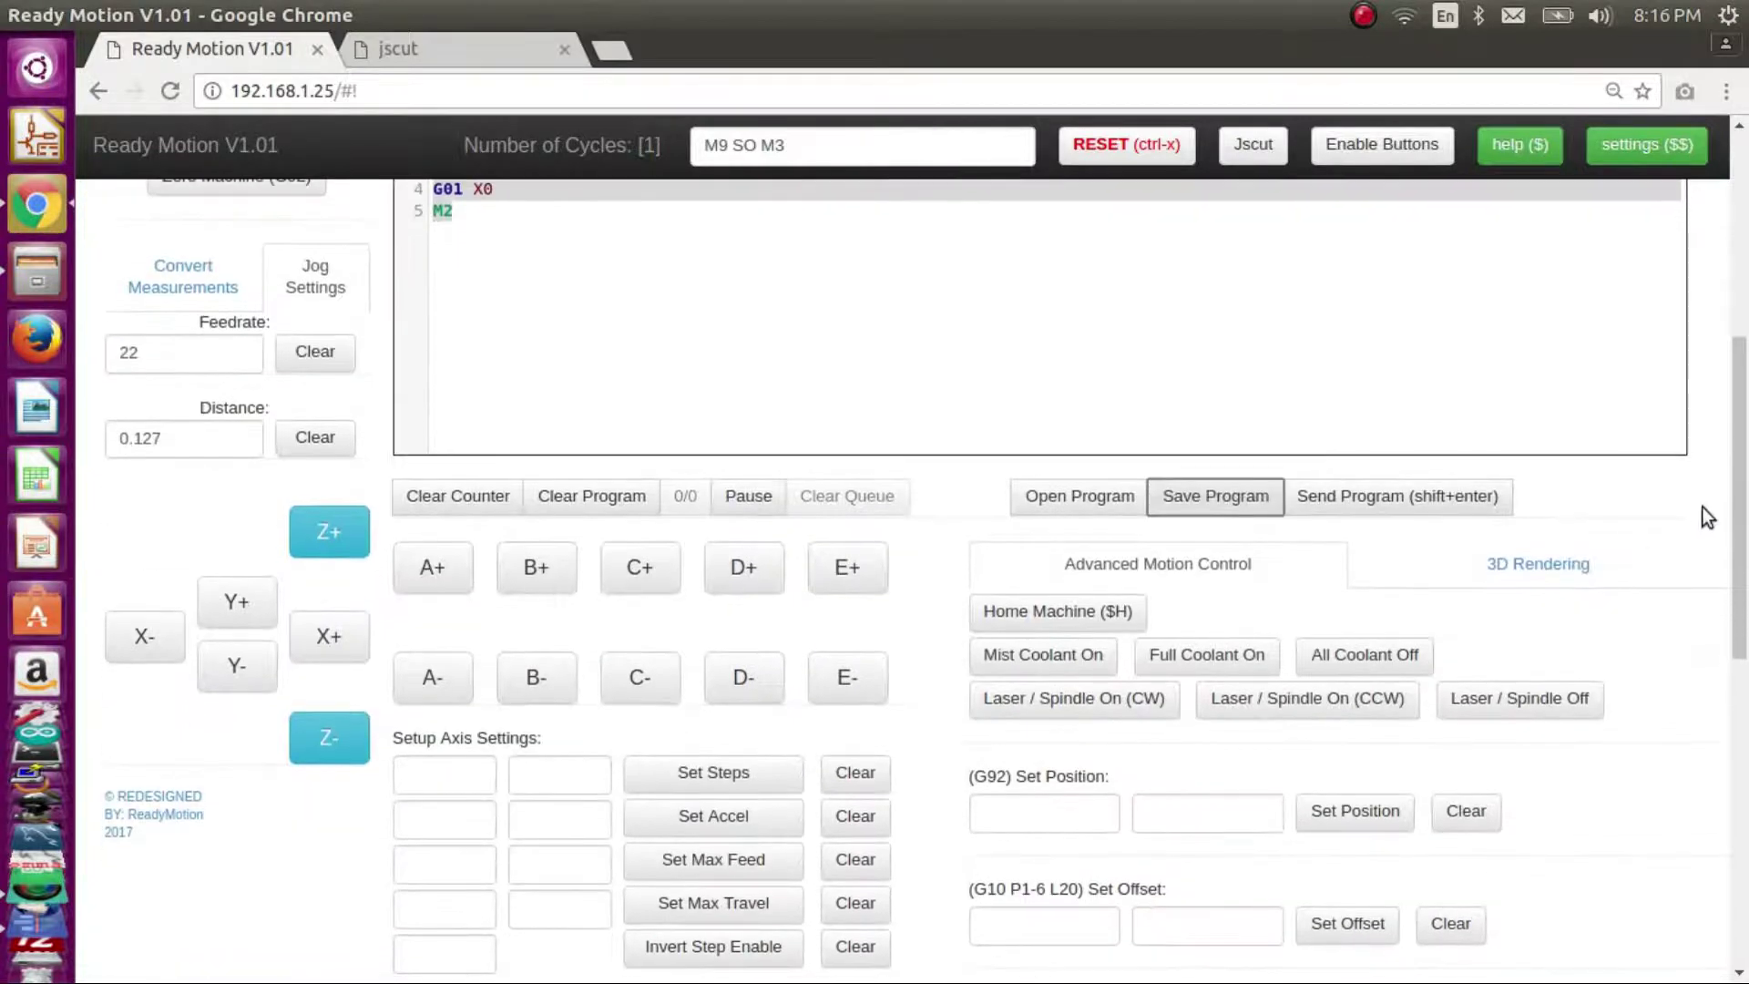
left_click(1463, 565)
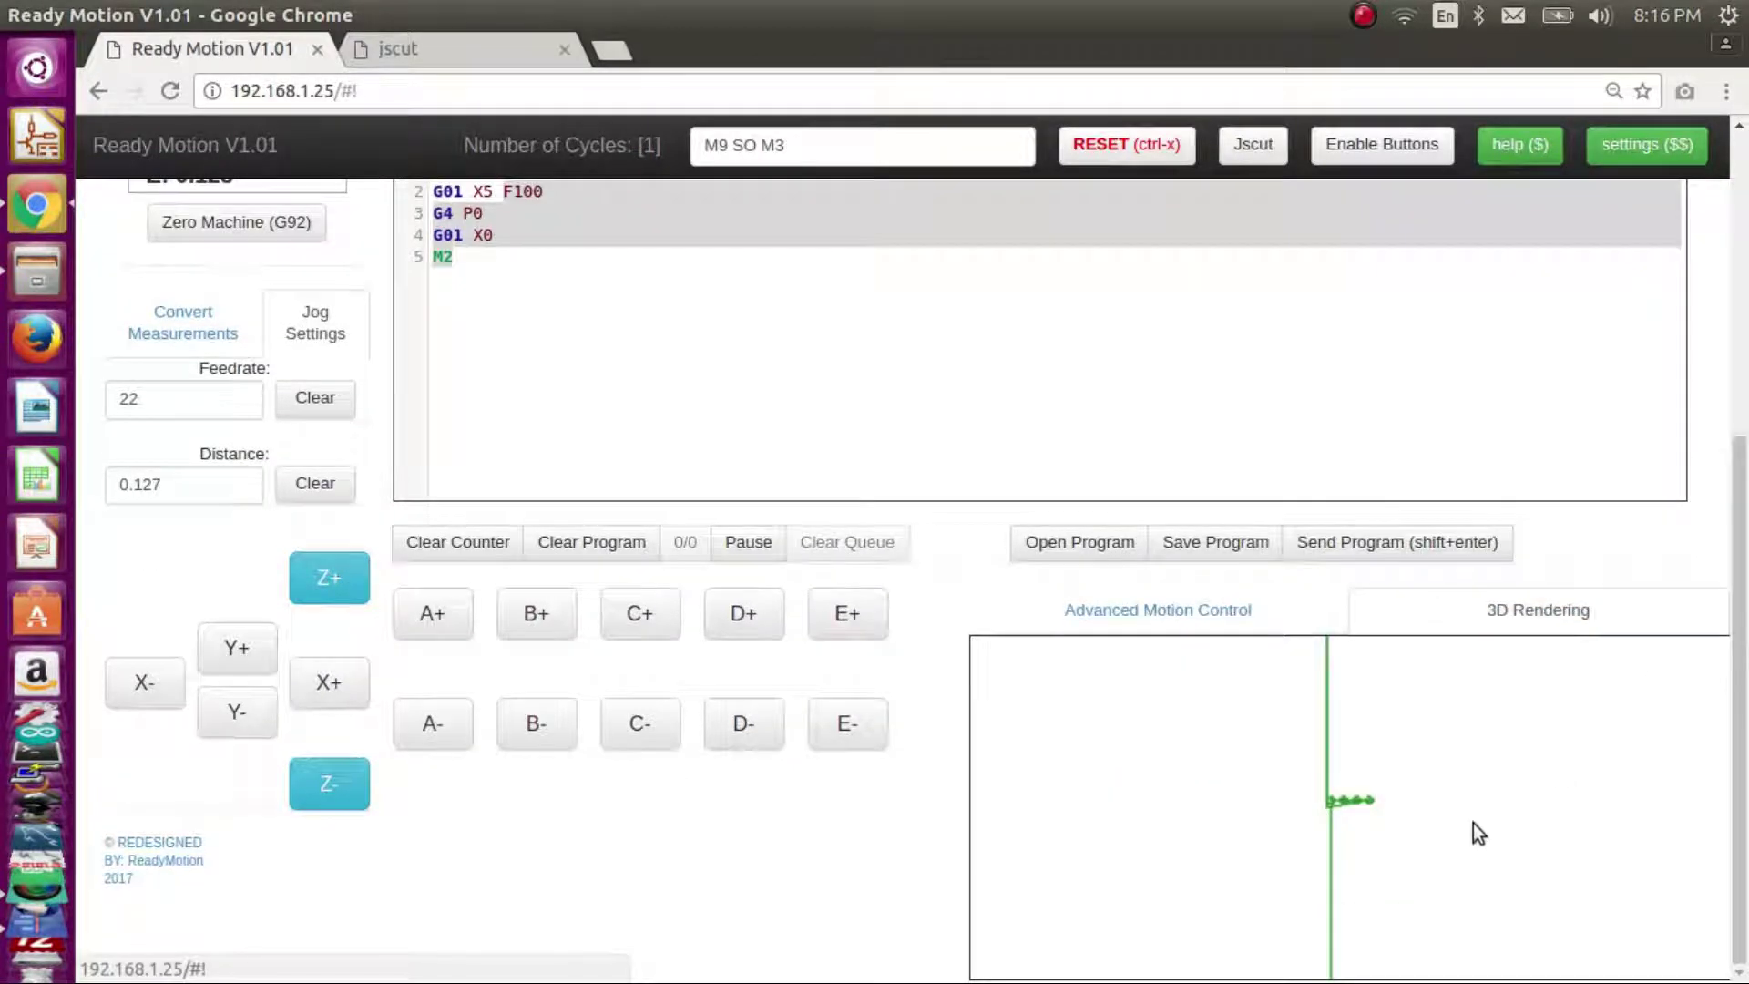
scroll(1358, 778, "up", 5)
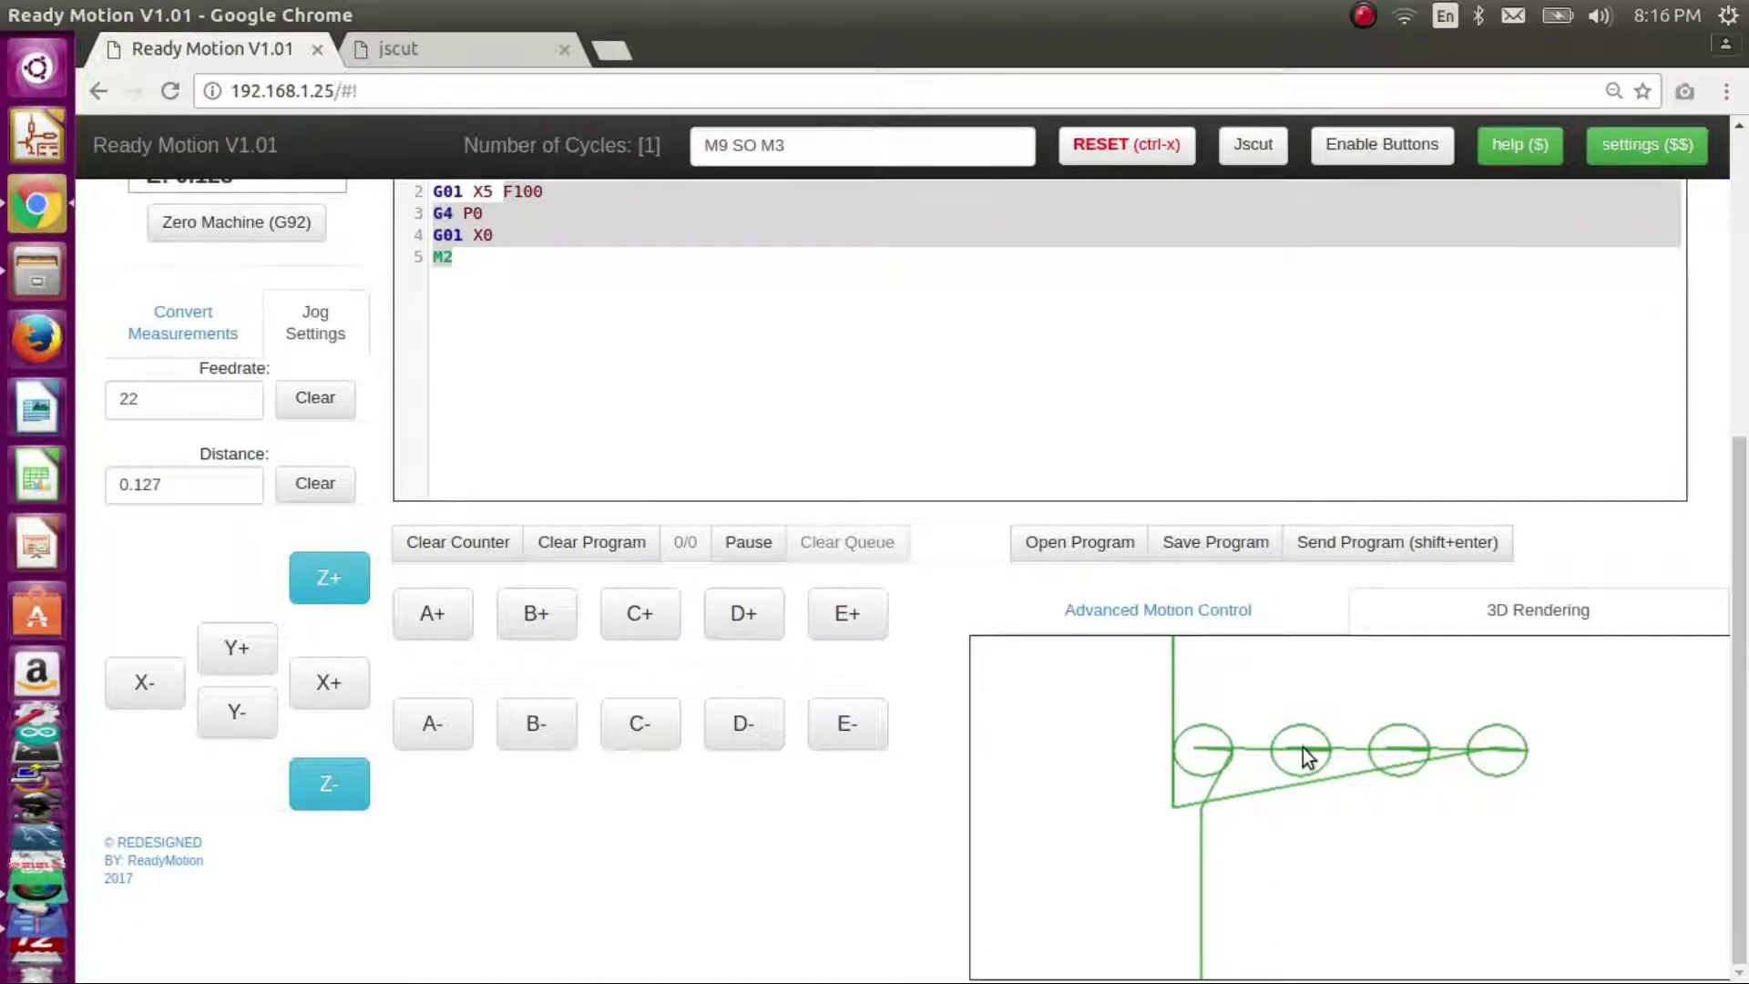
scroll(1460, 764, "up", 3)
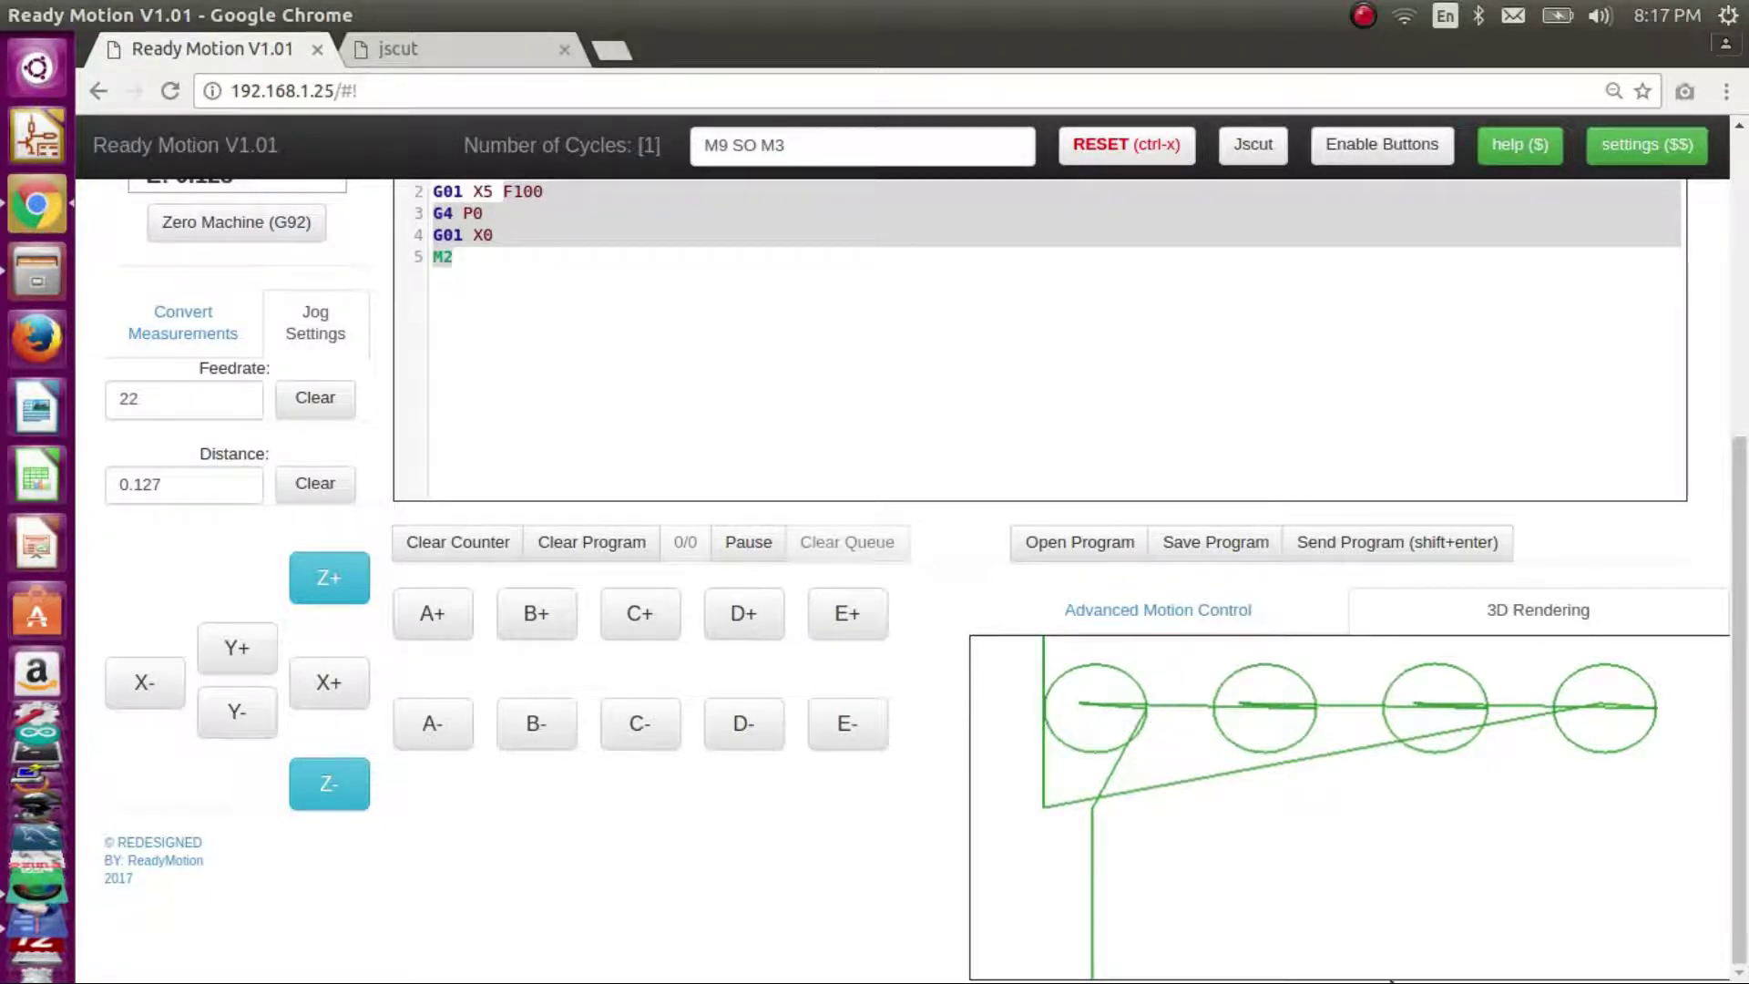
- Return to the advanced motion controls and send the machine homing command $H
left_click(1105, 613)
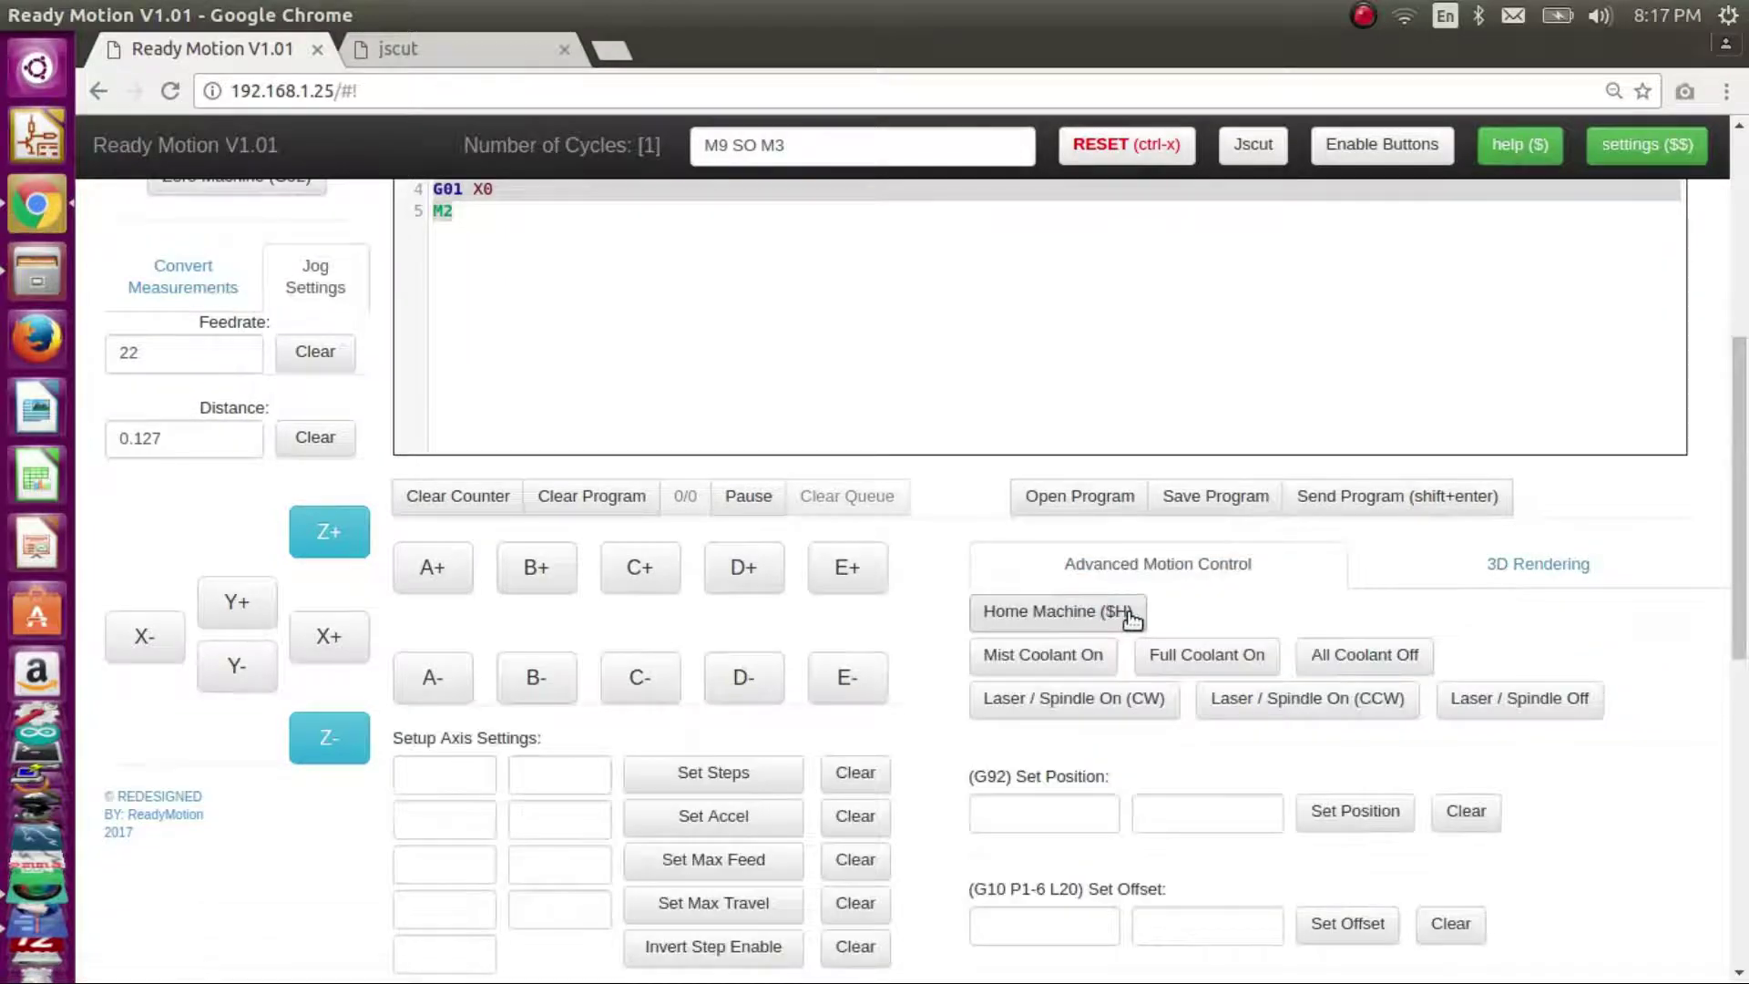
scroll(1188, 604, "up", 4)
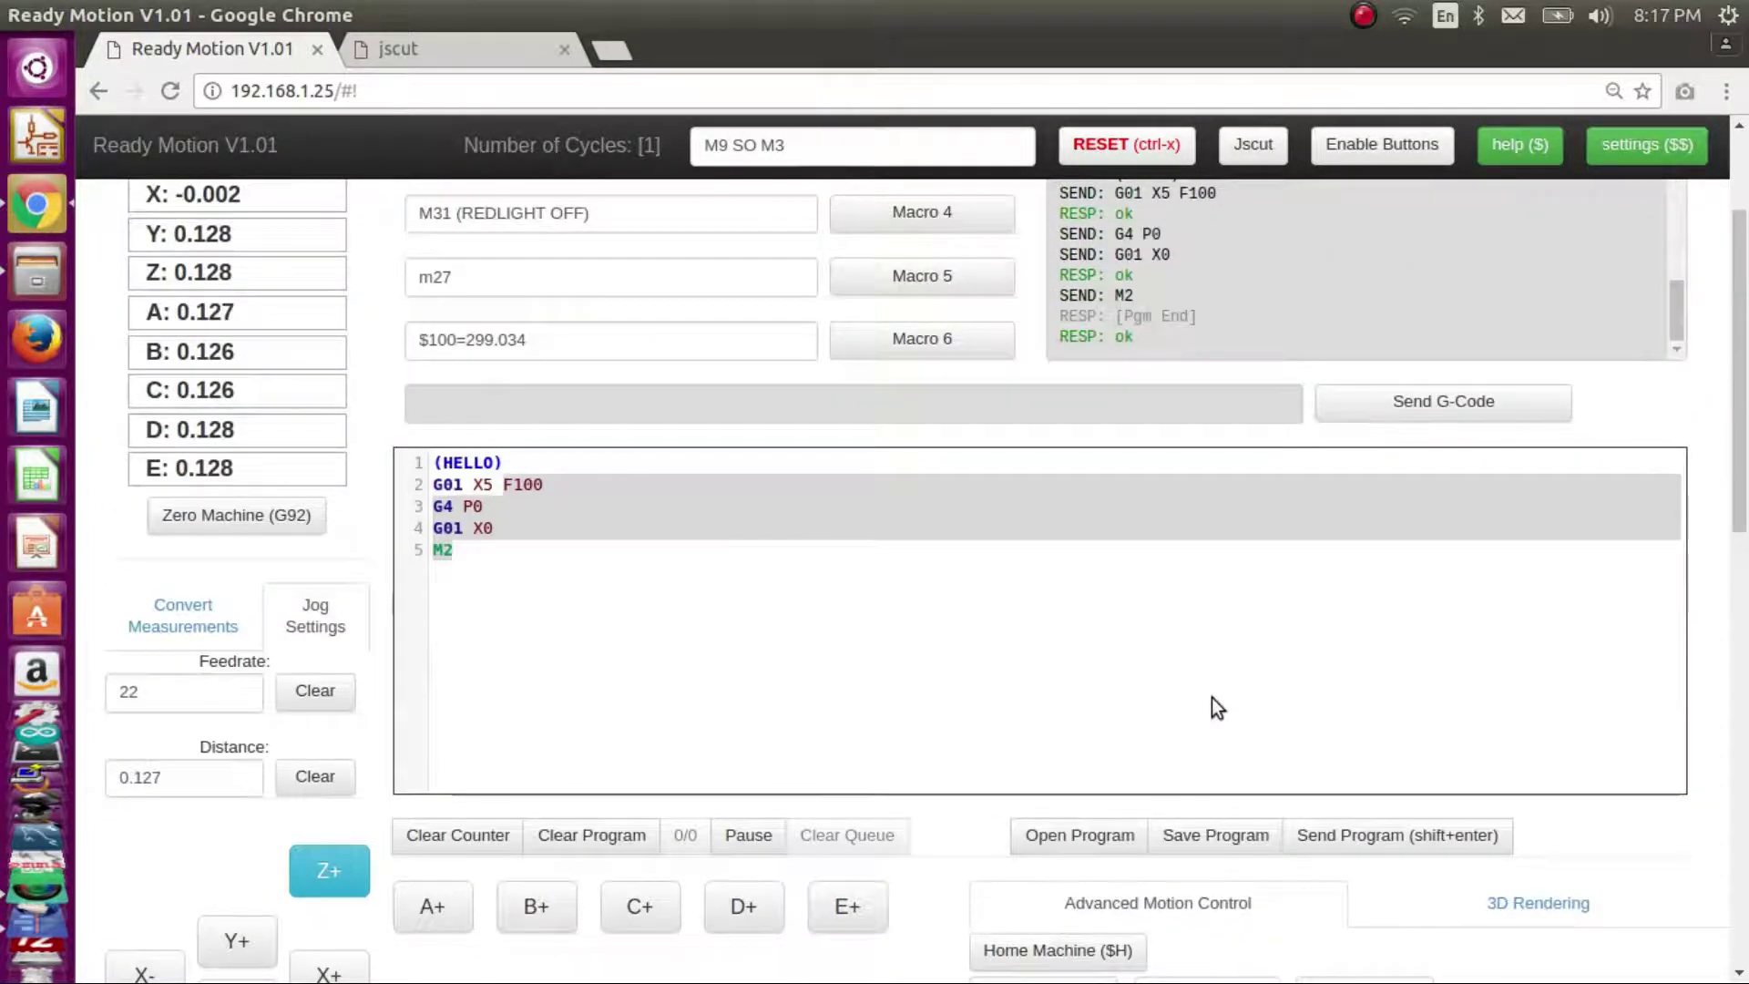
scroll(1212, 697, "up", 2)
scroll(1256, 753, "down", 4)
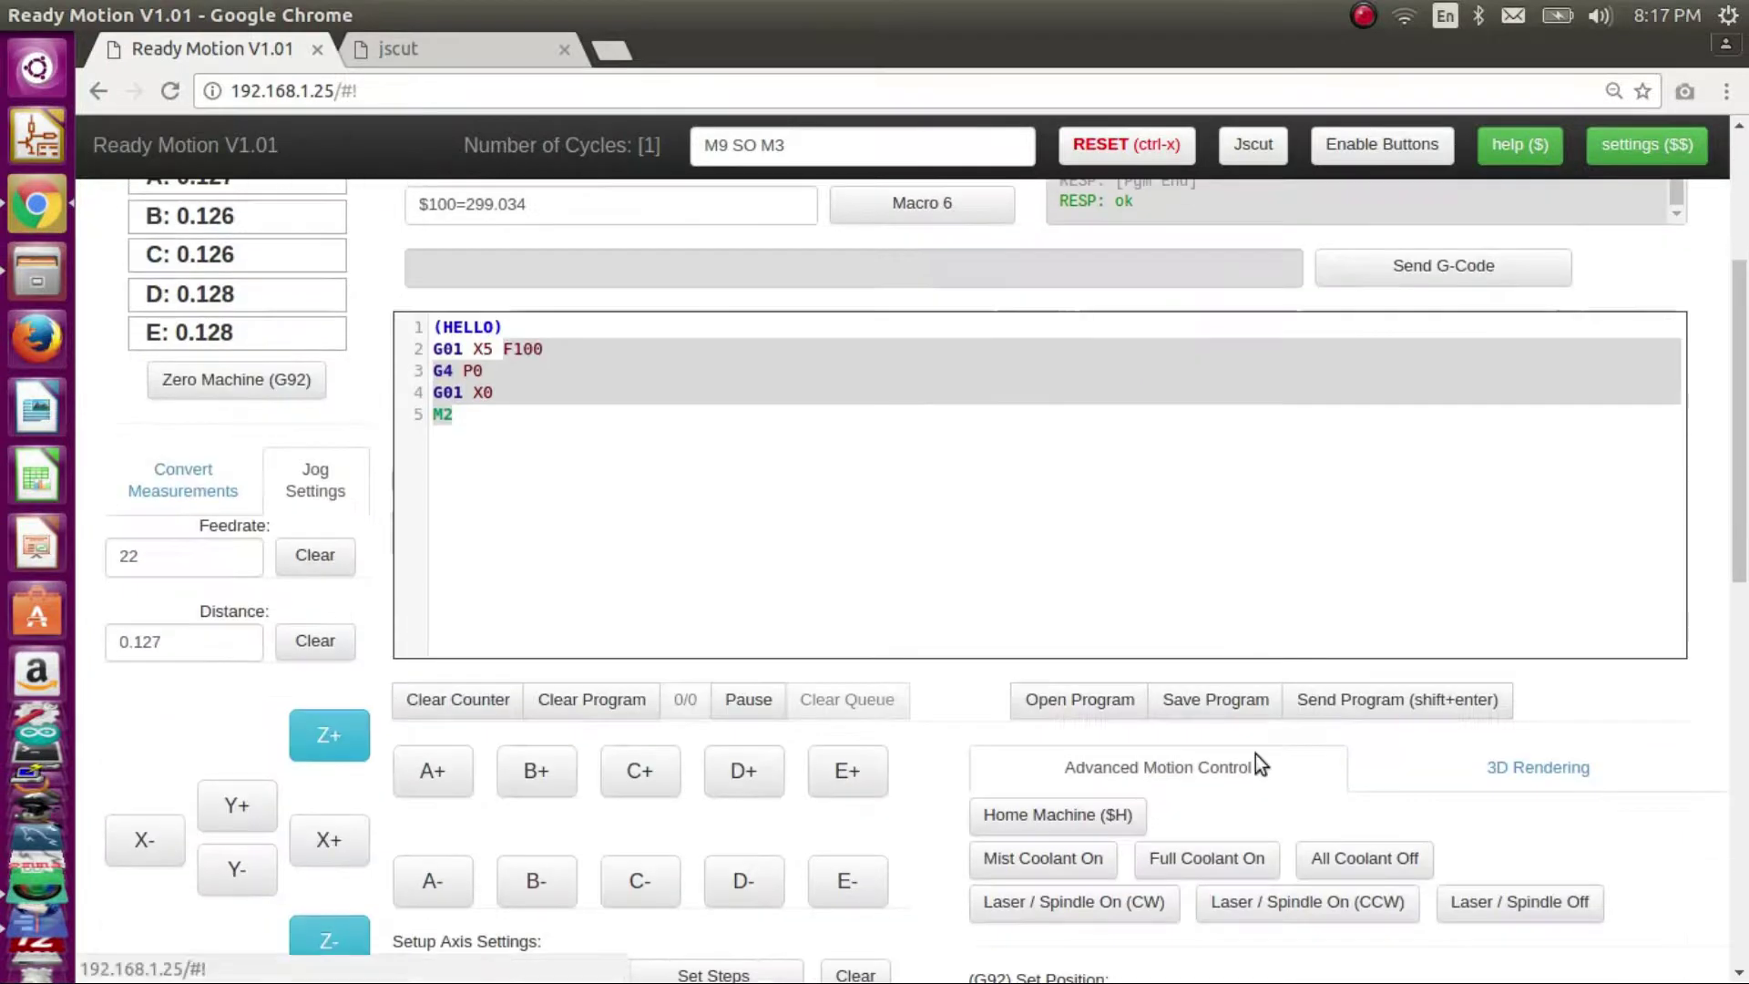
left_click(1113, 831)
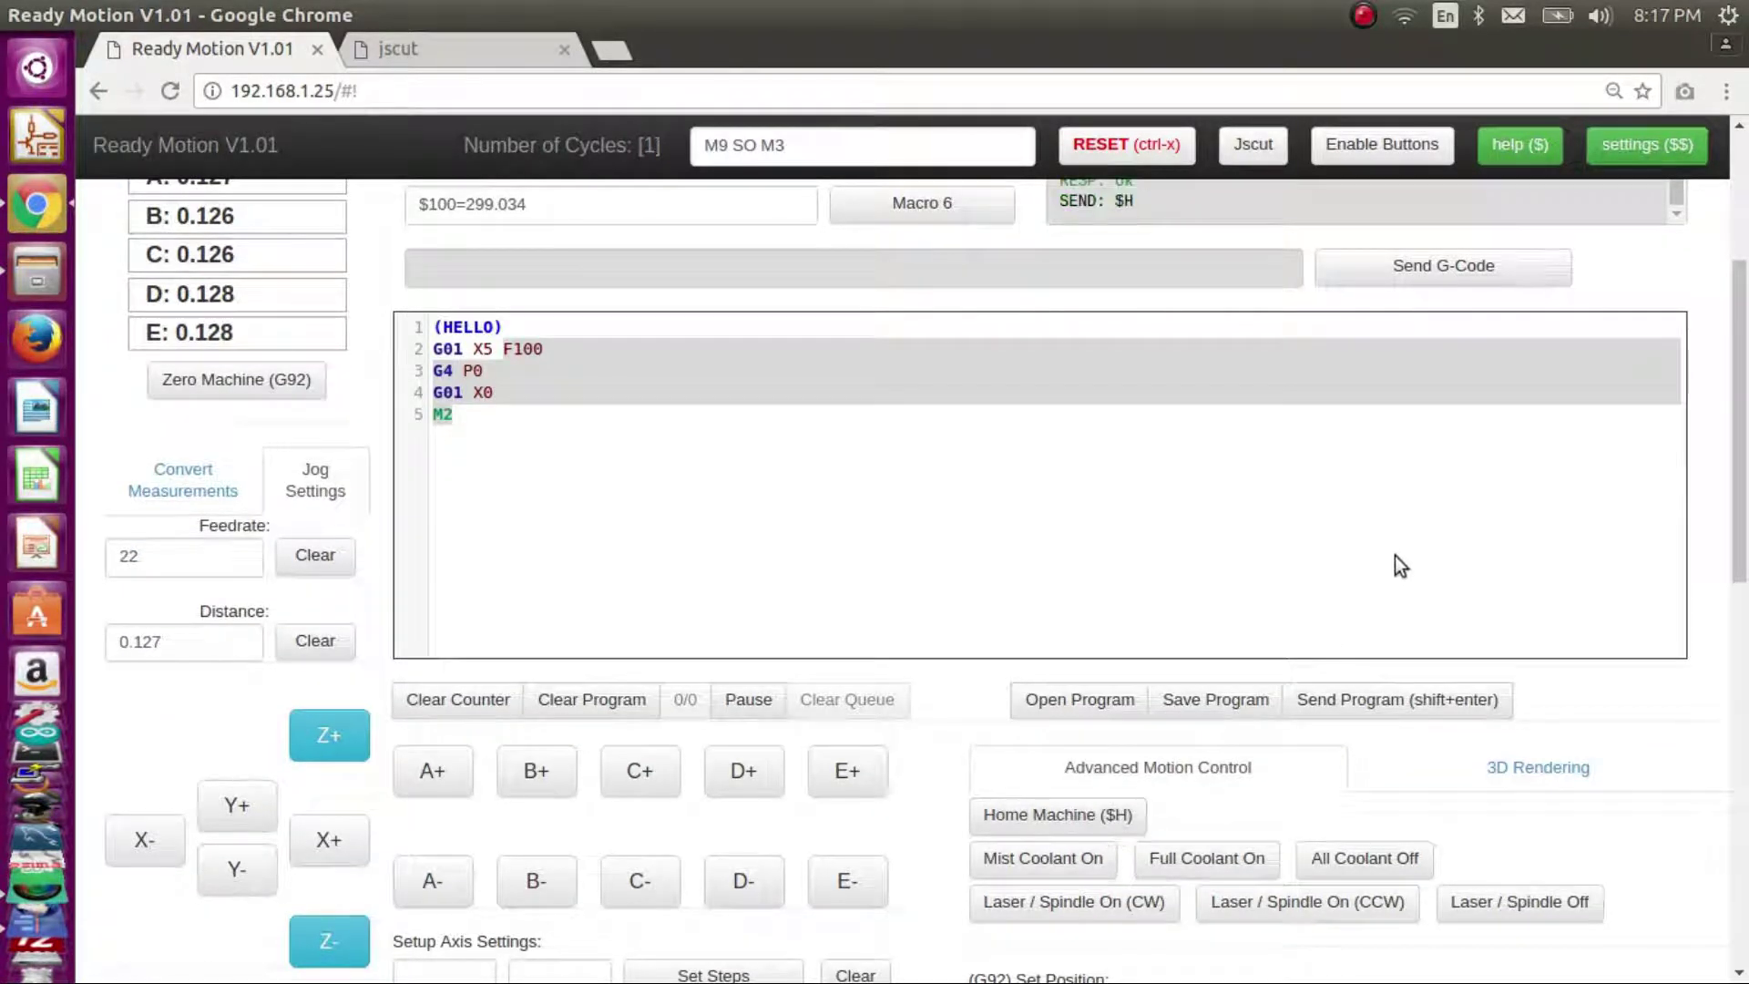
- Read the console's response to the homing command, and unlock the machine by sending $X
scroll(1524, 586, "up", 3)
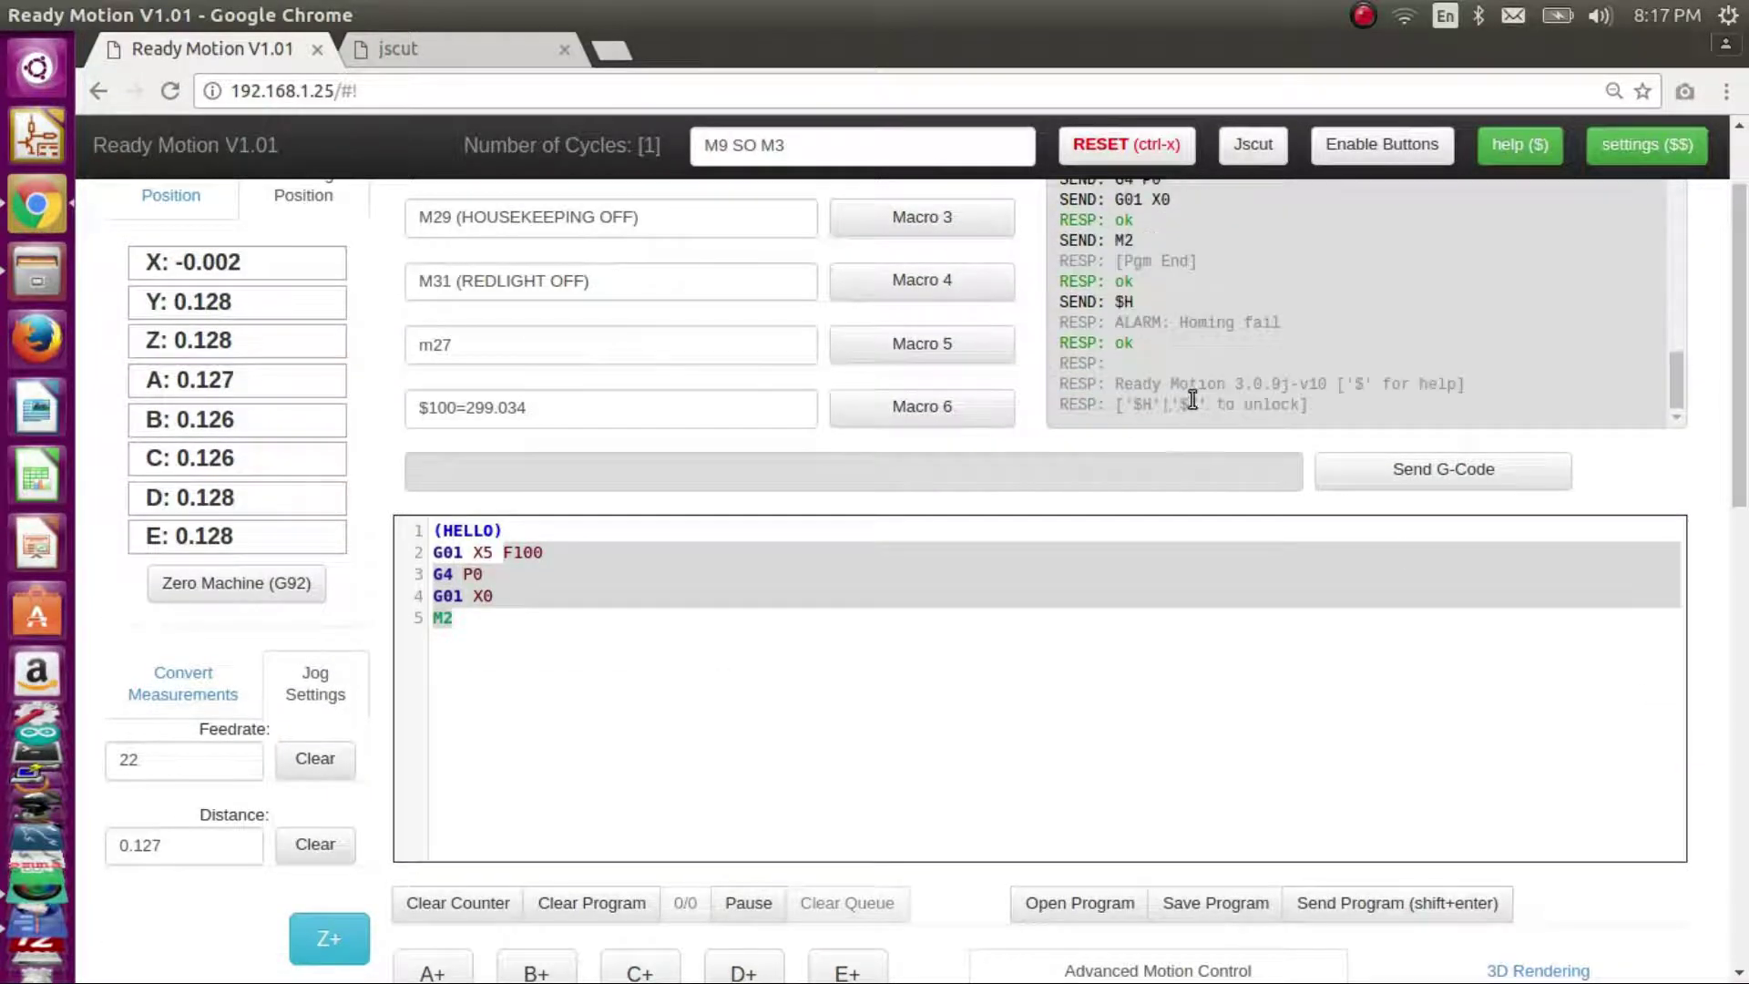
left_click(1164, 470)
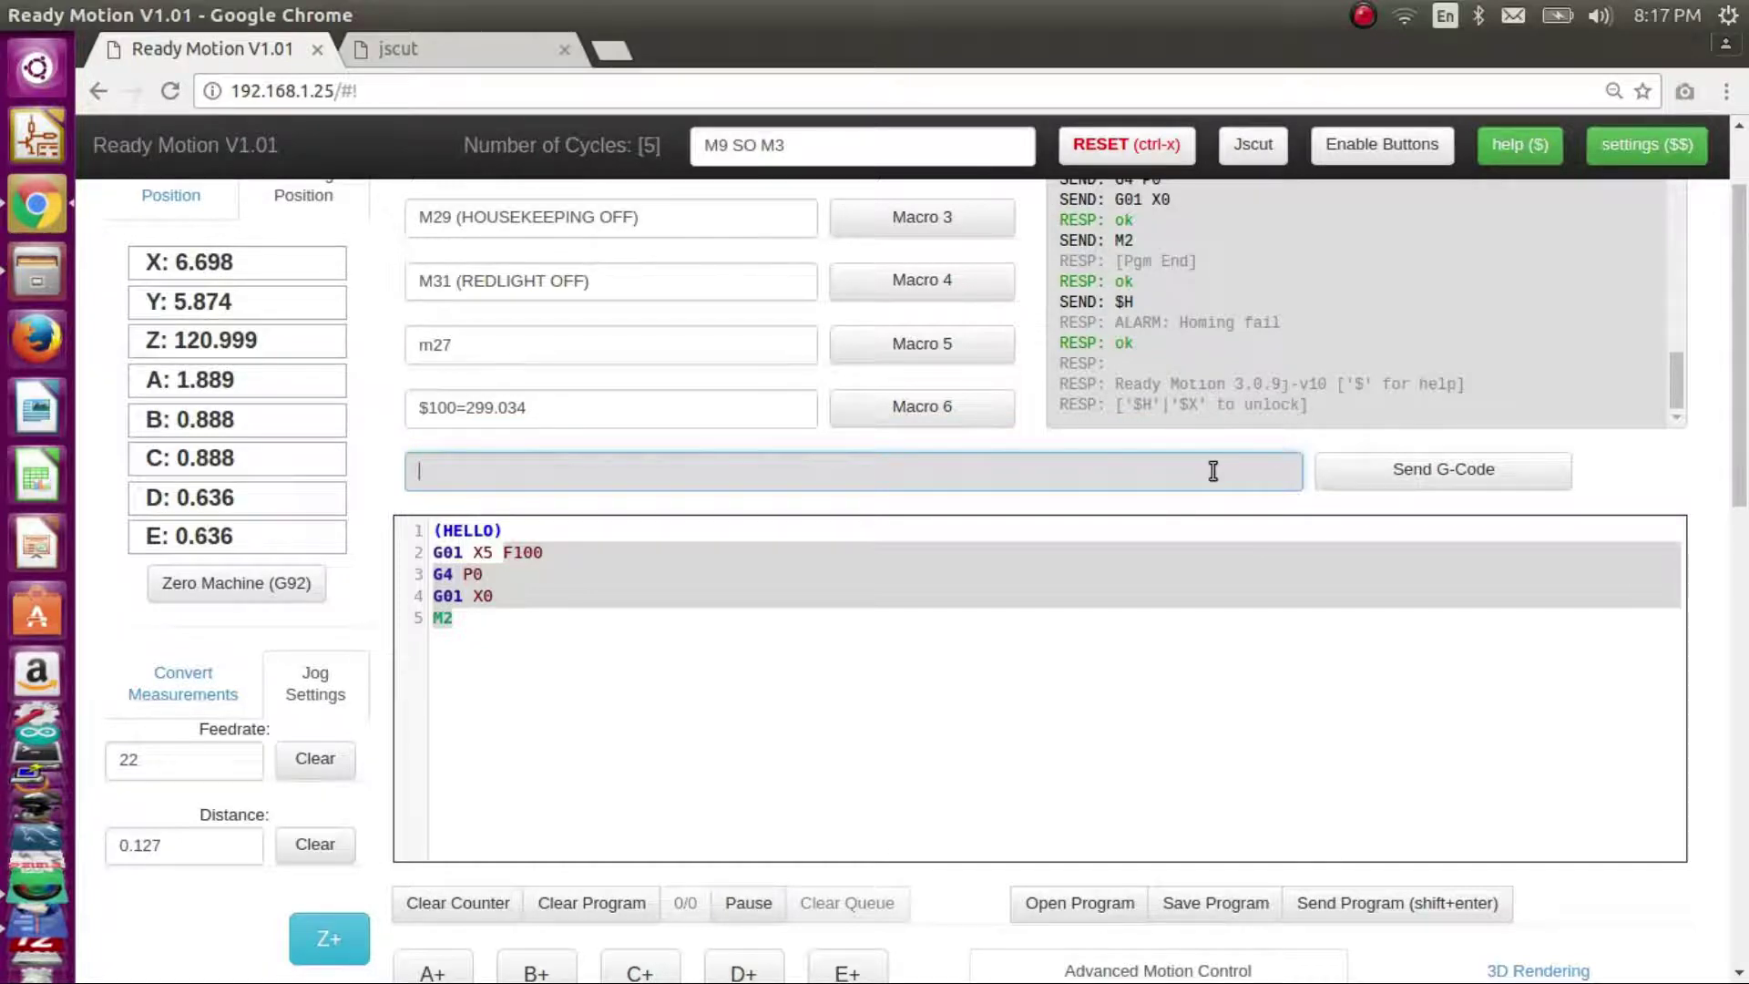
type("$x")
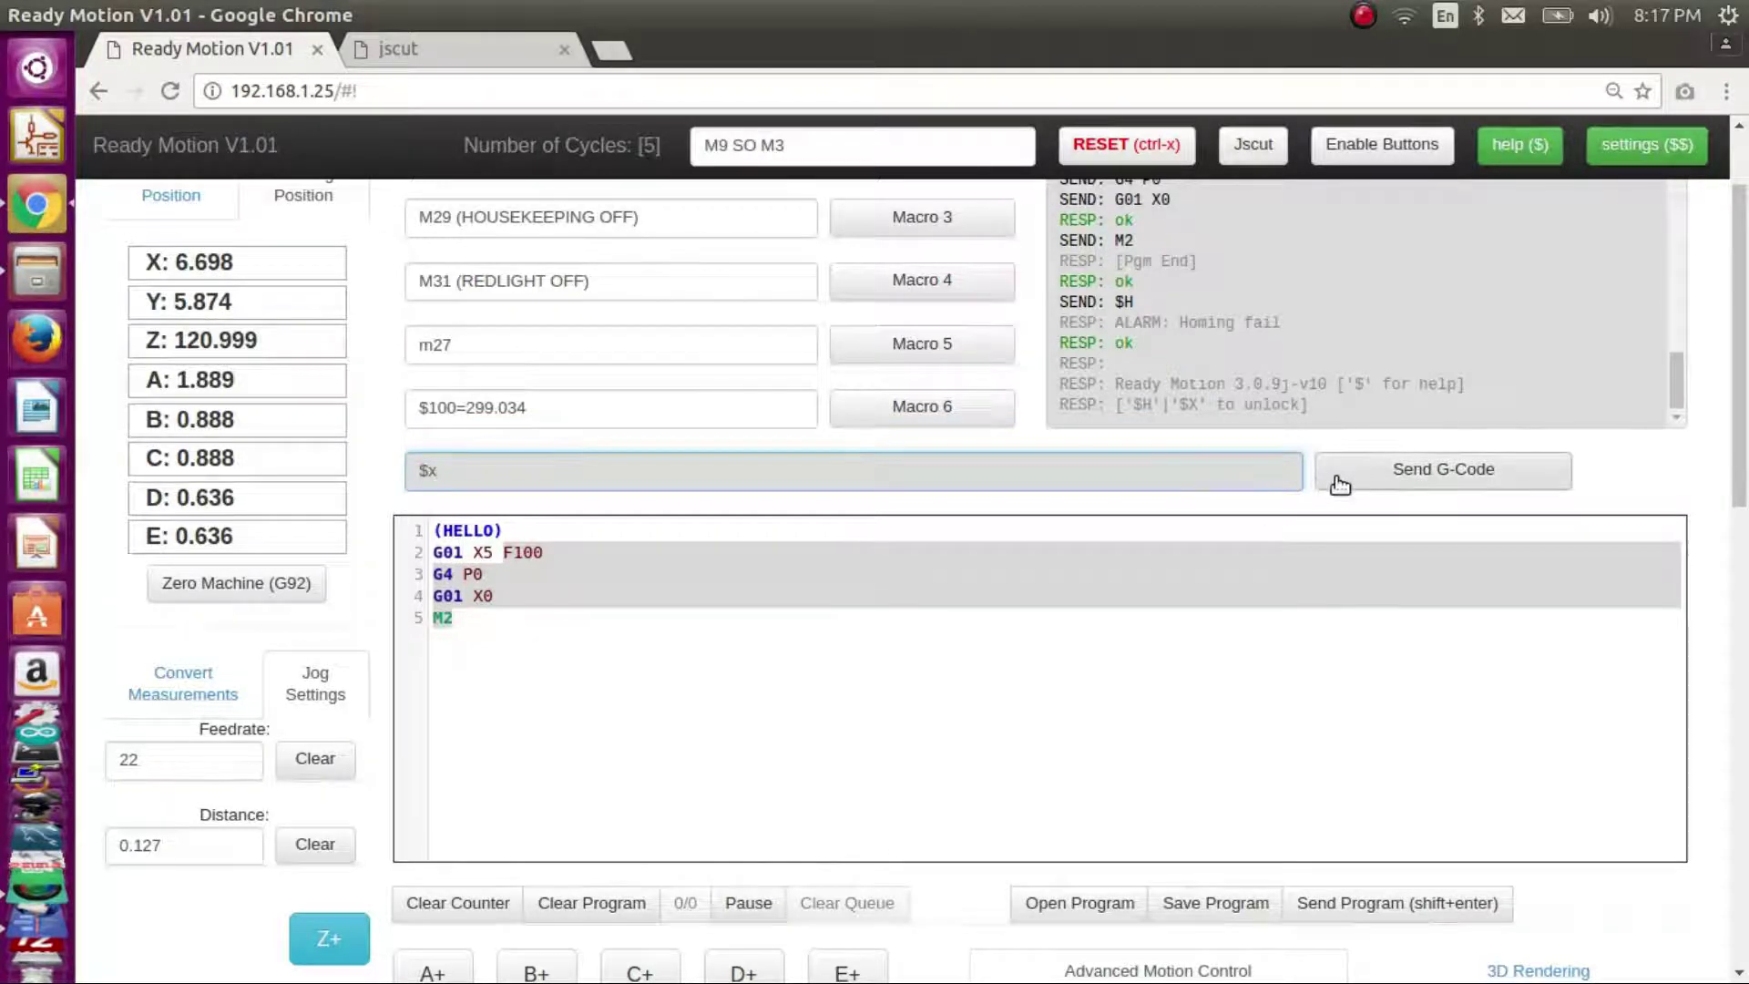
left_click(1324, 480)
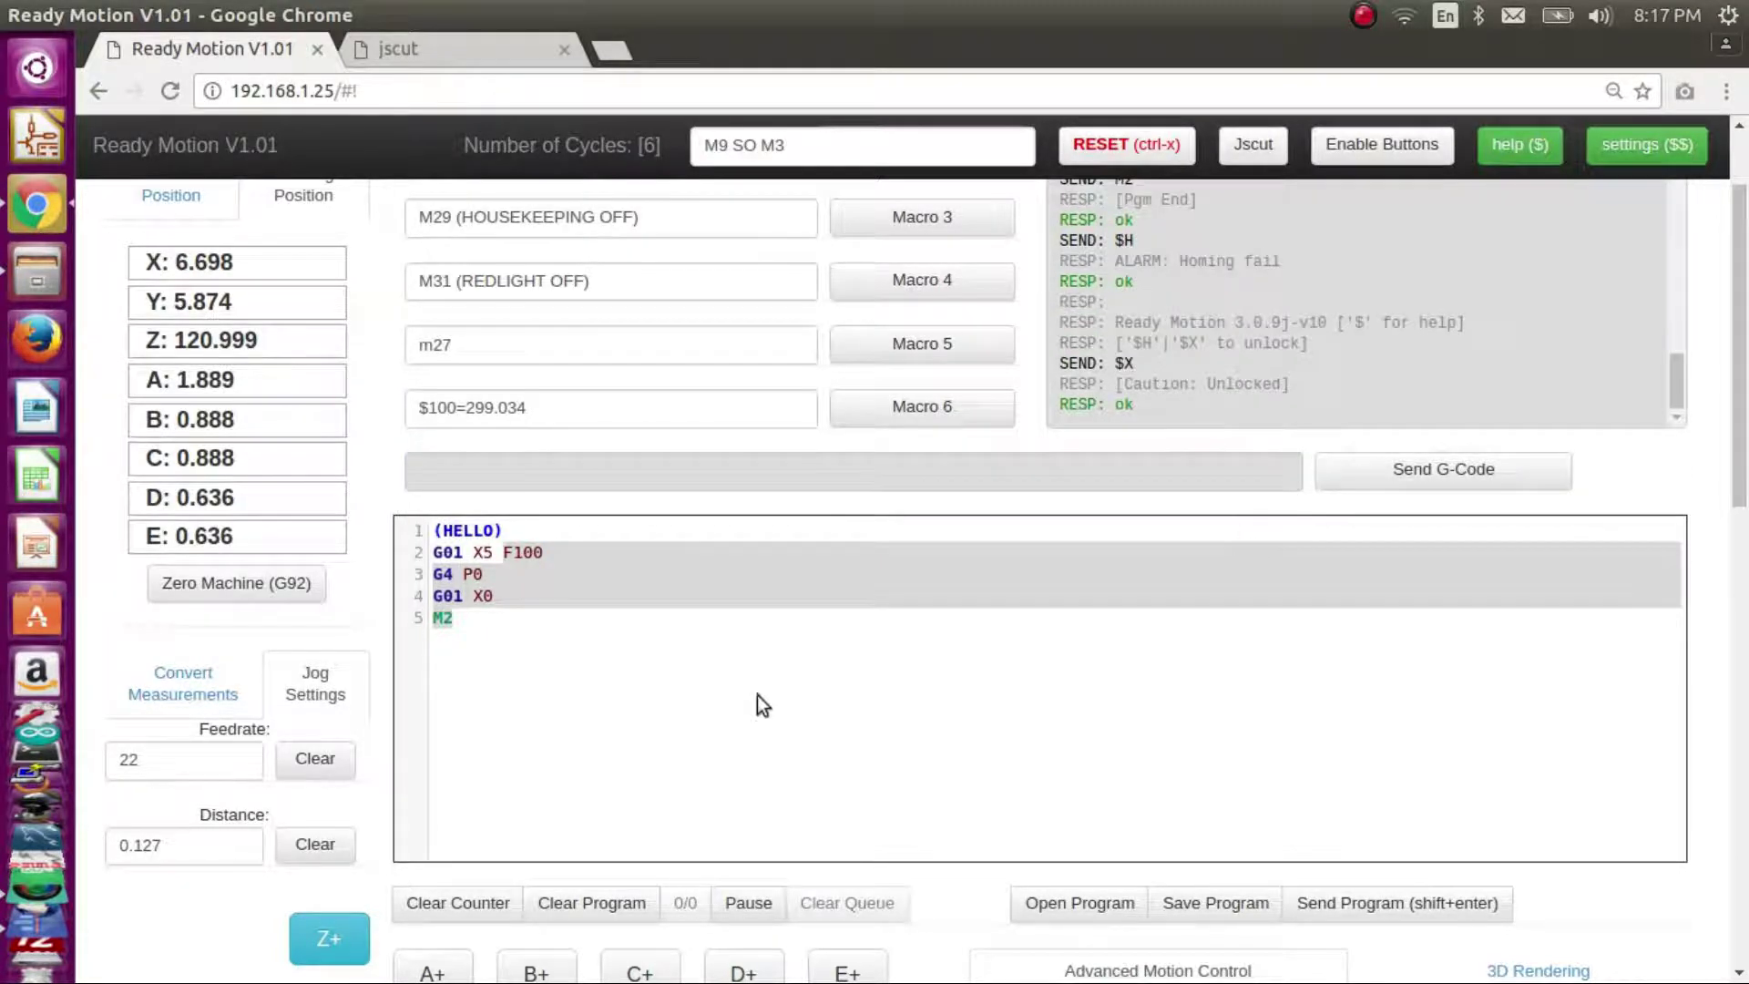
- Turn on the mist coolant and check the command sent in the console
scroll(931, 888, "down", 5)
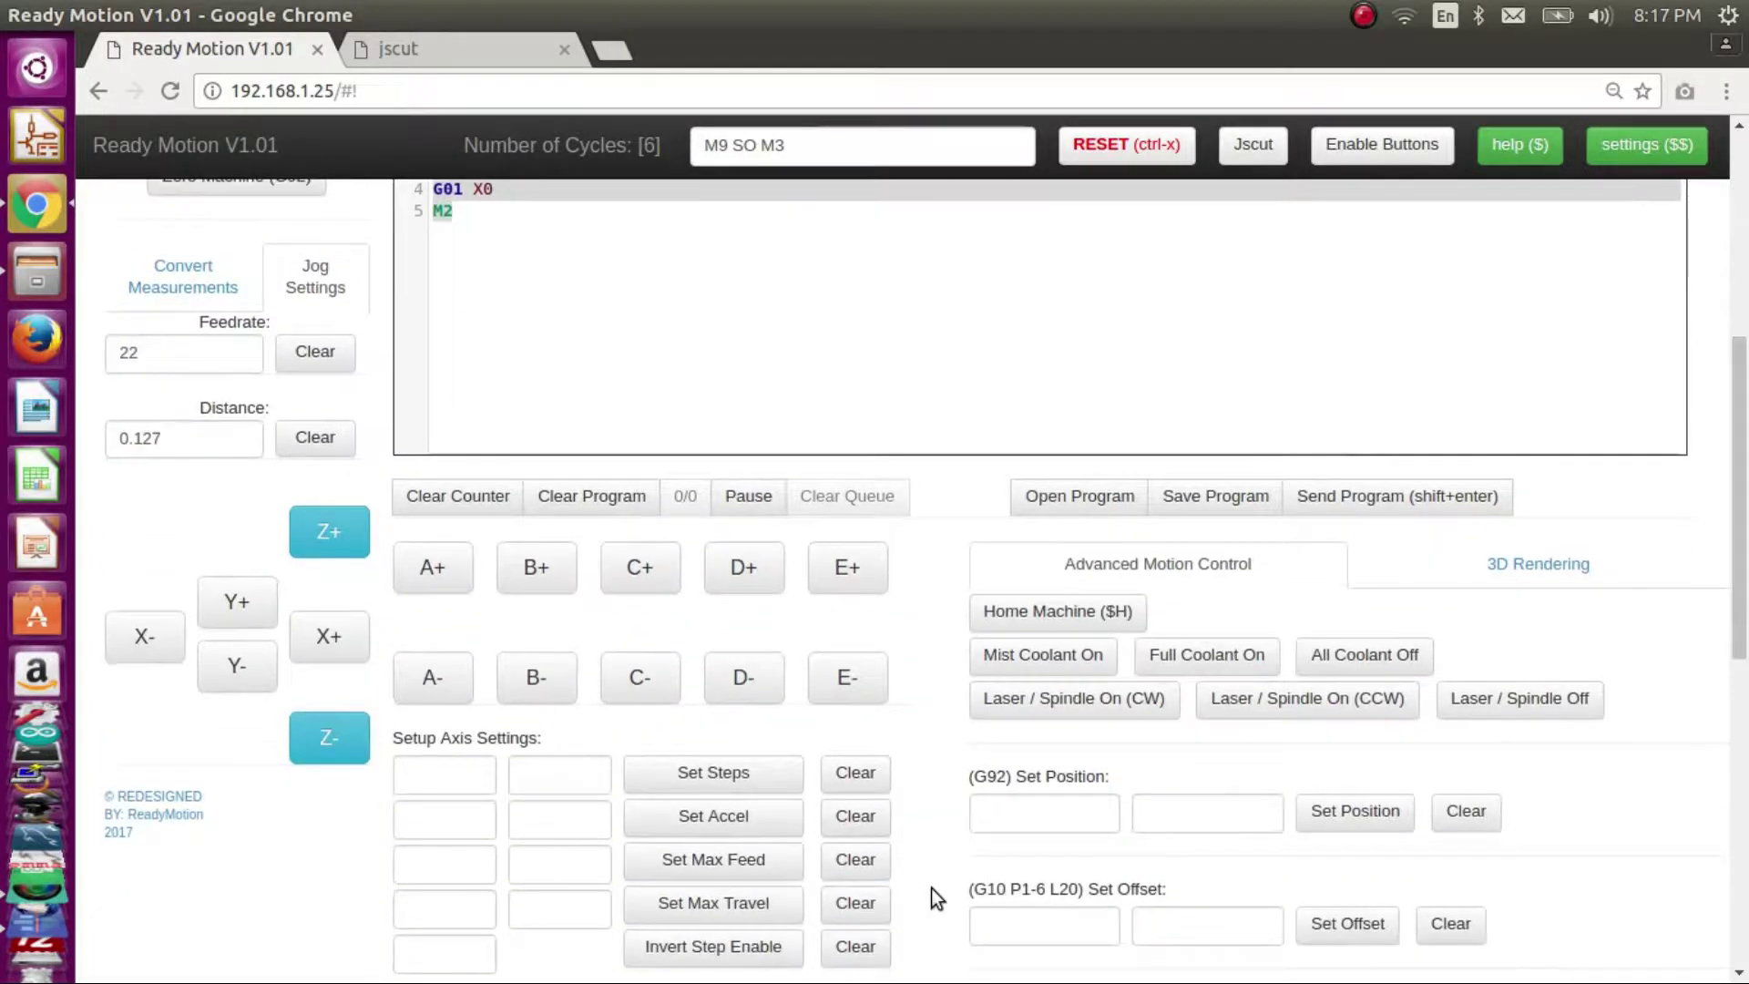
left_click(1092, 656)
scroll(1093, 657, "up", 6)
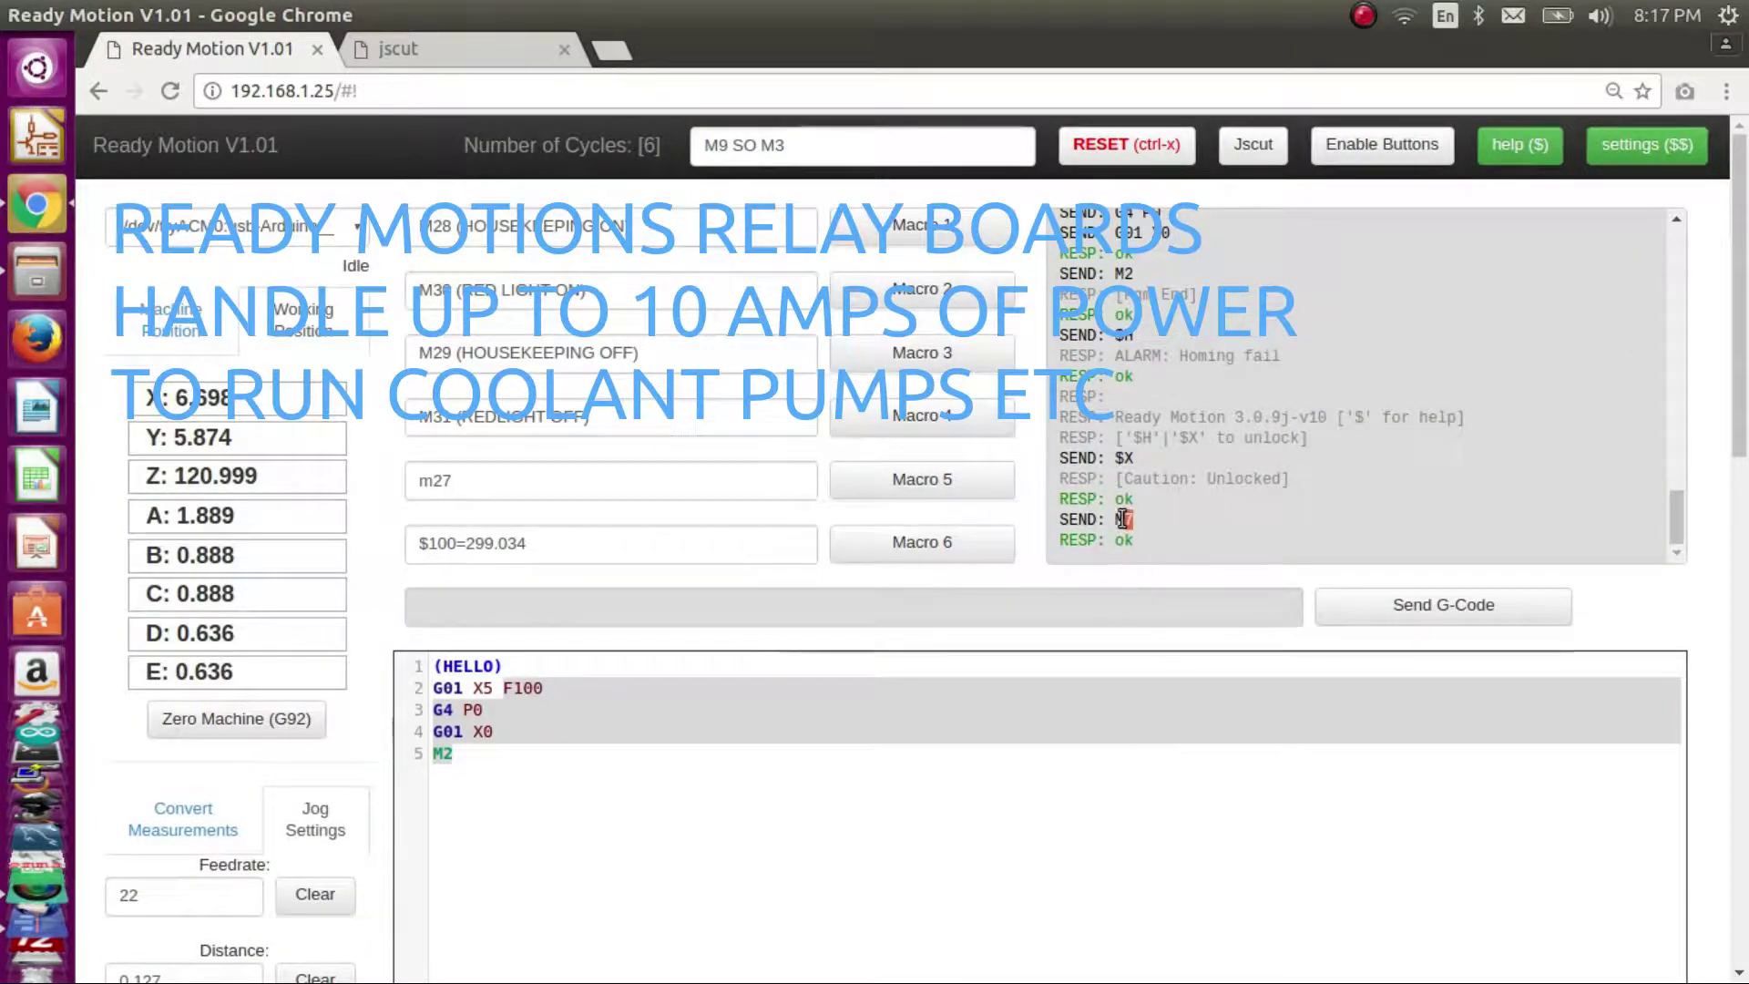
scroll(1208, 656, "down", 3)
scroll(1206, 681, "down", 2)
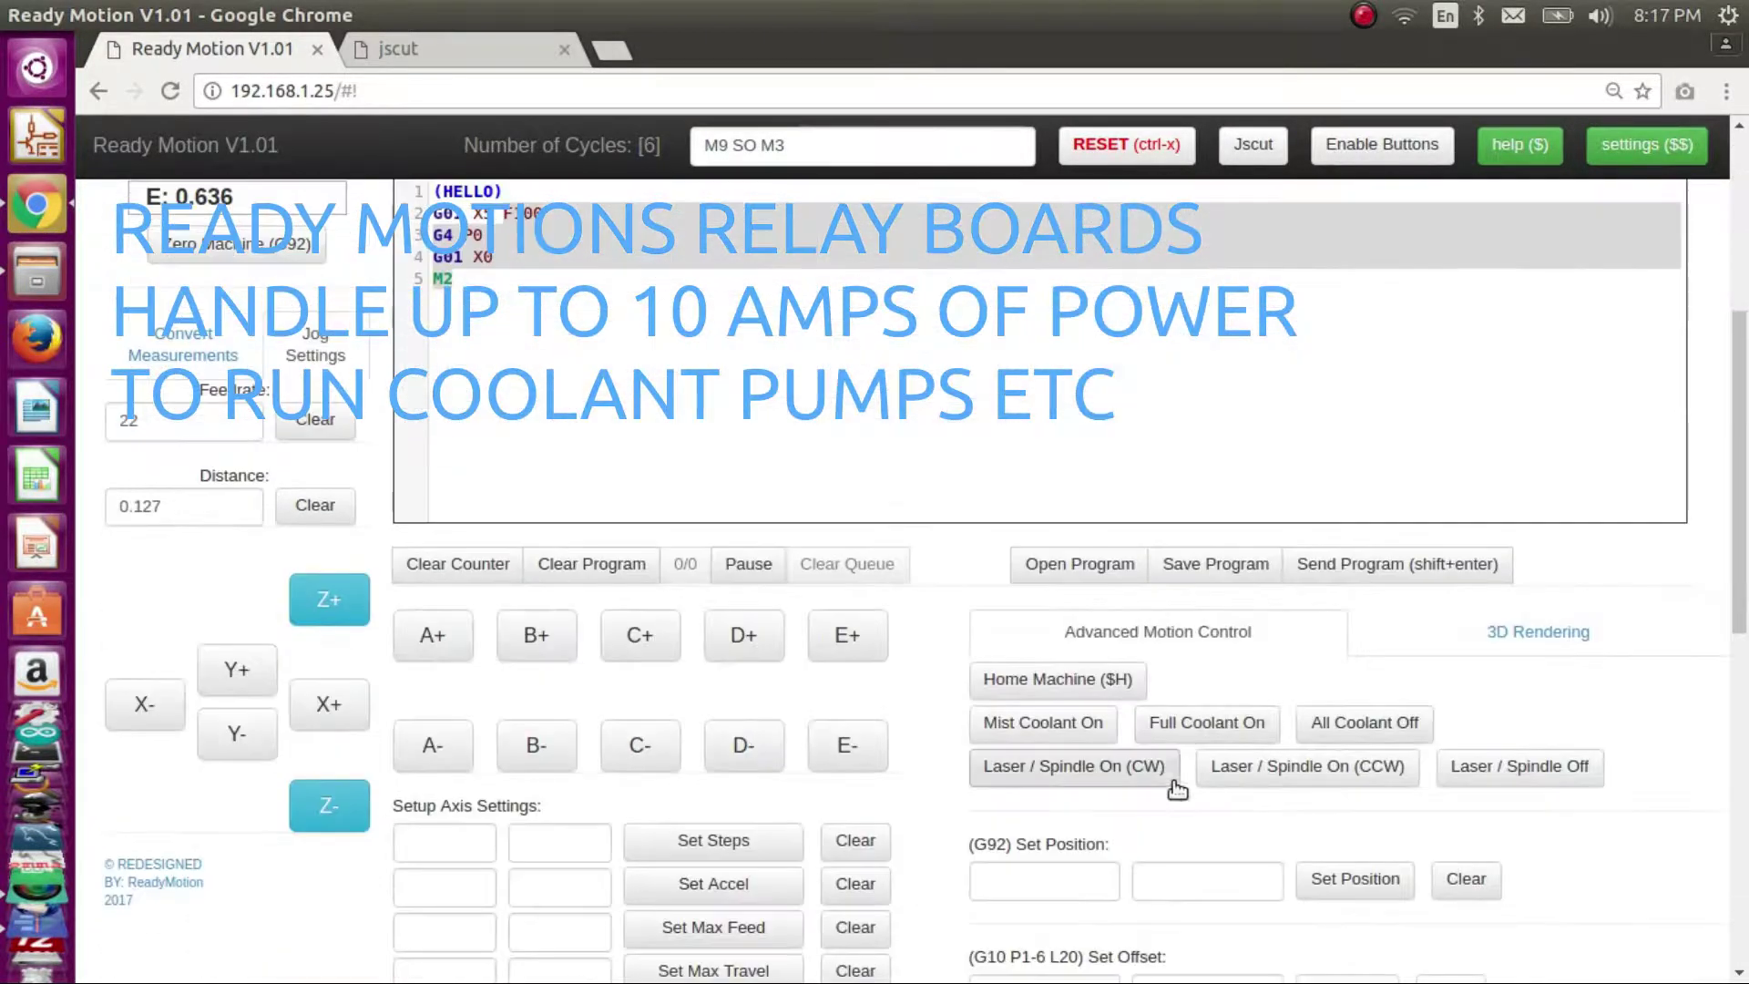
- Turn on full coolant, switch all coolant off, and highlight the sent coolant commands in the console
left_click(1185, 729)
scroll(1193, 678, "up", 4)
scroll(1194, 629, "down", 5)
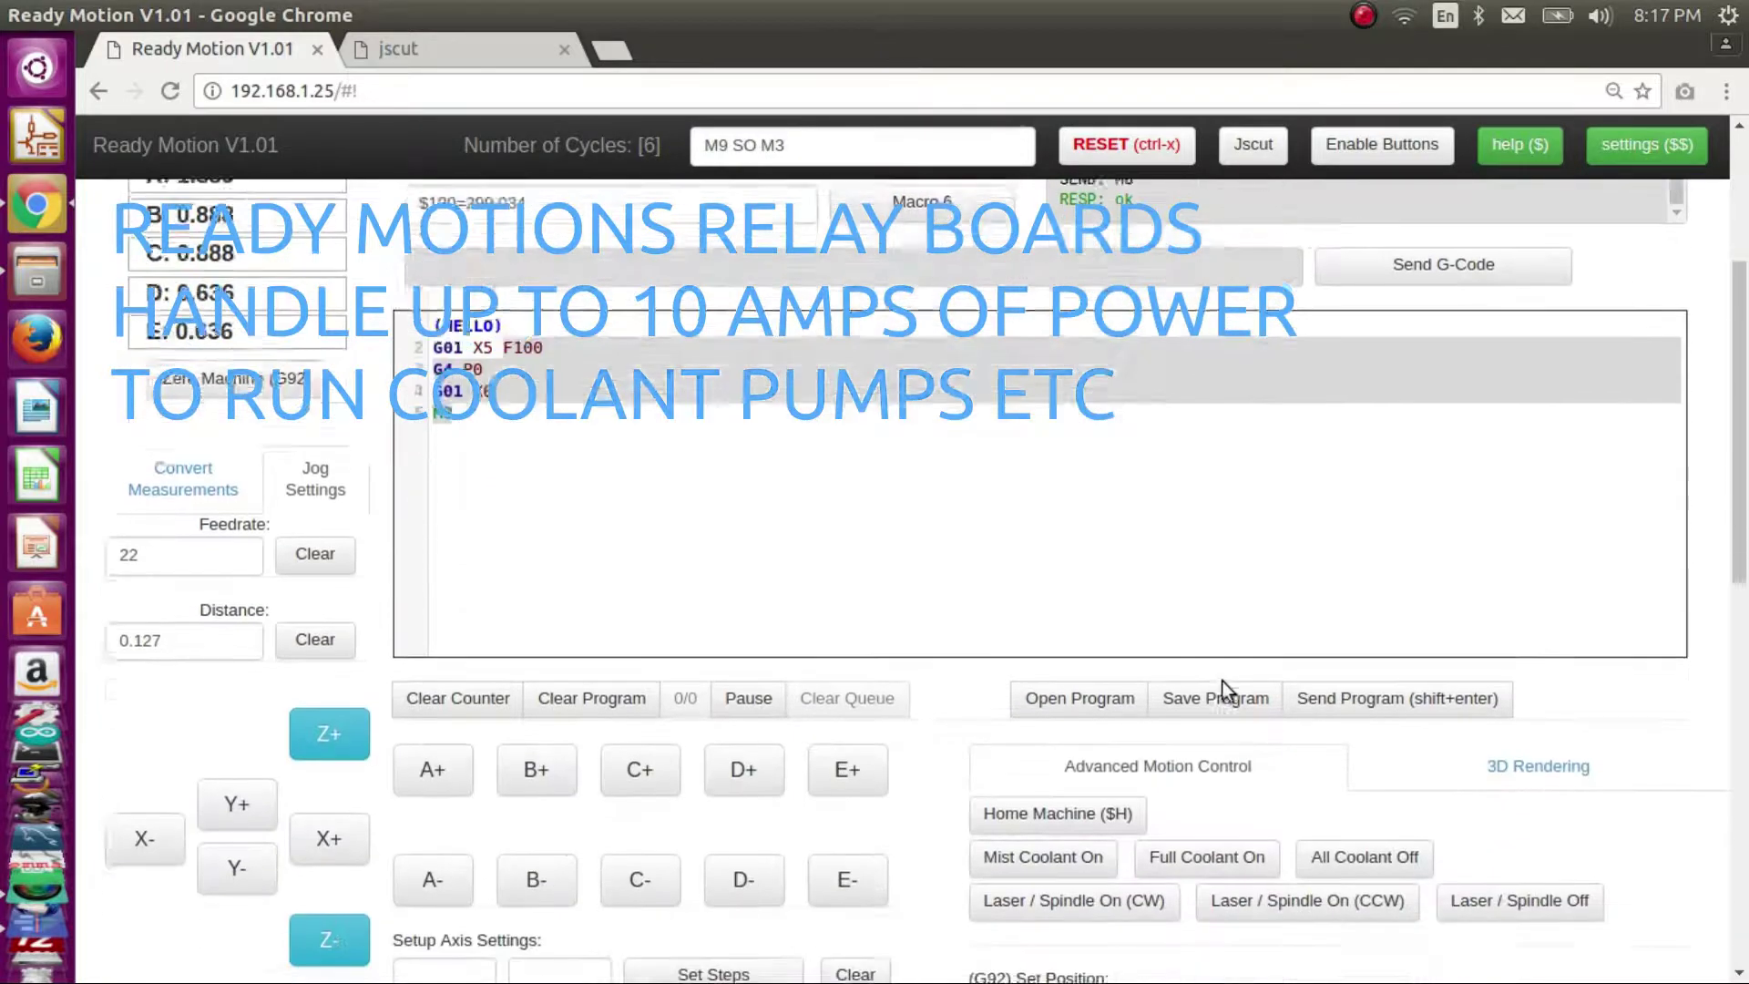
left_click(1325, 724)
scroll(1287, 679, "up", 5)
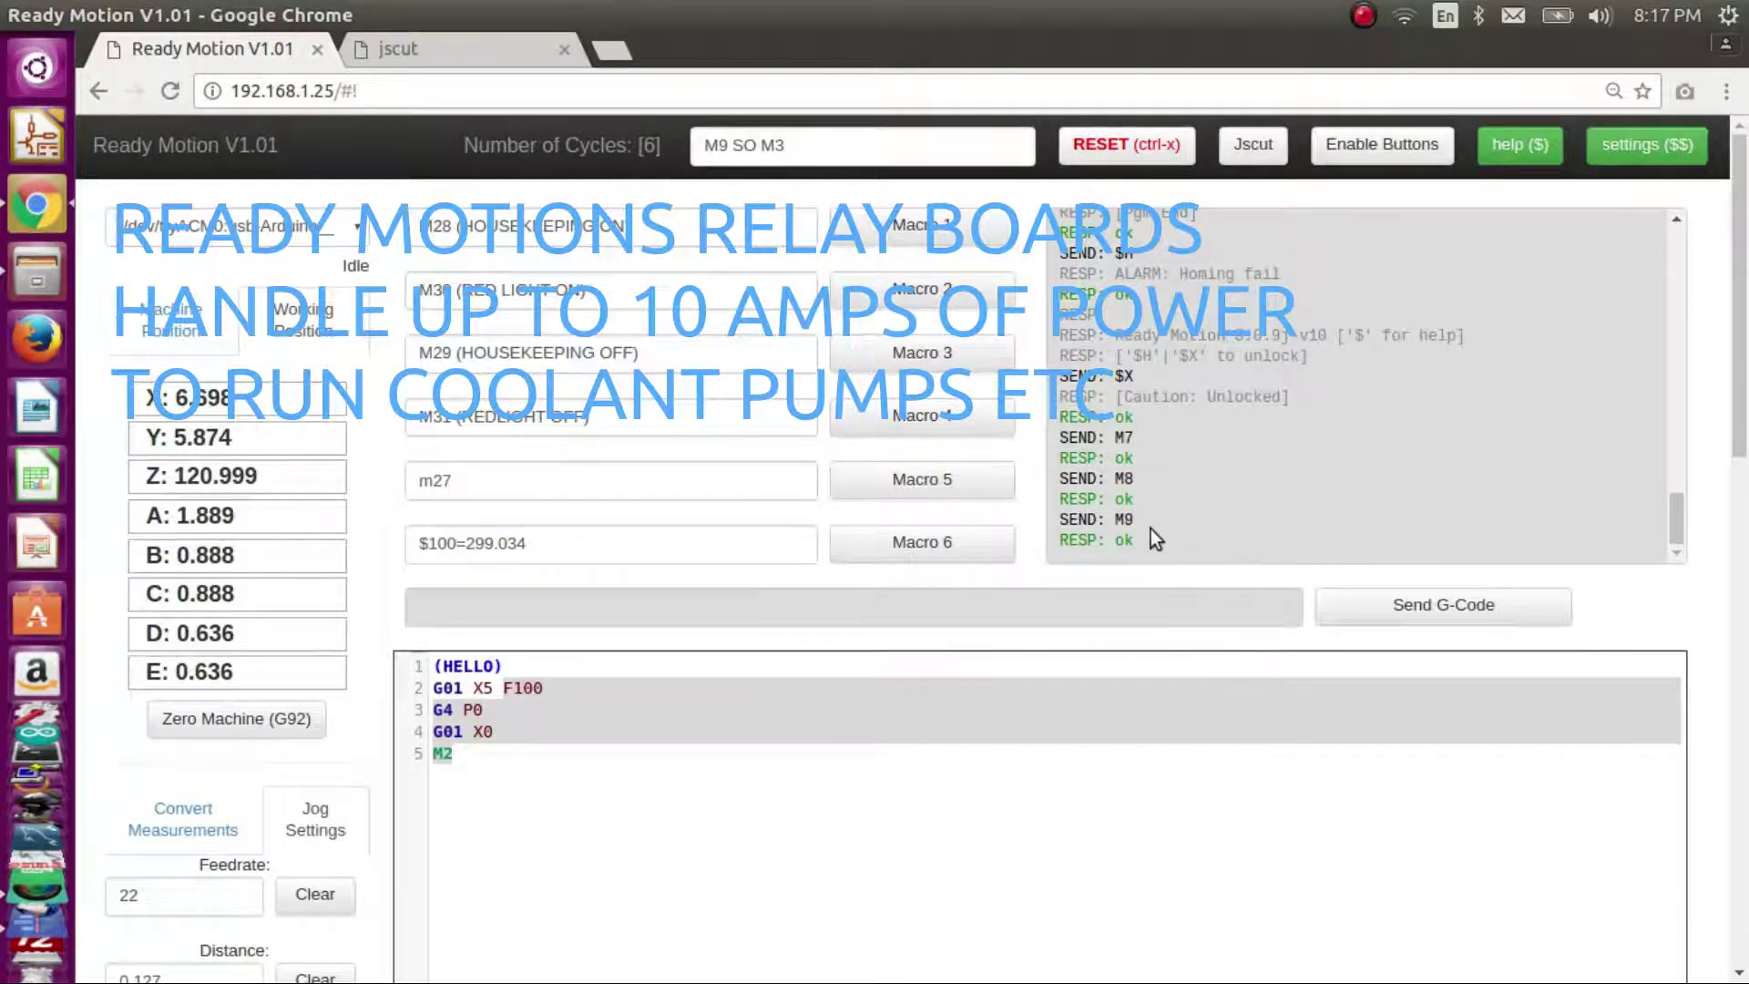
left_click_drag(1146, 539, 1063, 421)
- Run the laser/spindle on commands clockwise and counterclockwise, switch it off, and highlight the sent M3, M4 and M5 commands
scroll(1138, 547, "down", 5)
scroll(1160, 570, "down", 1)
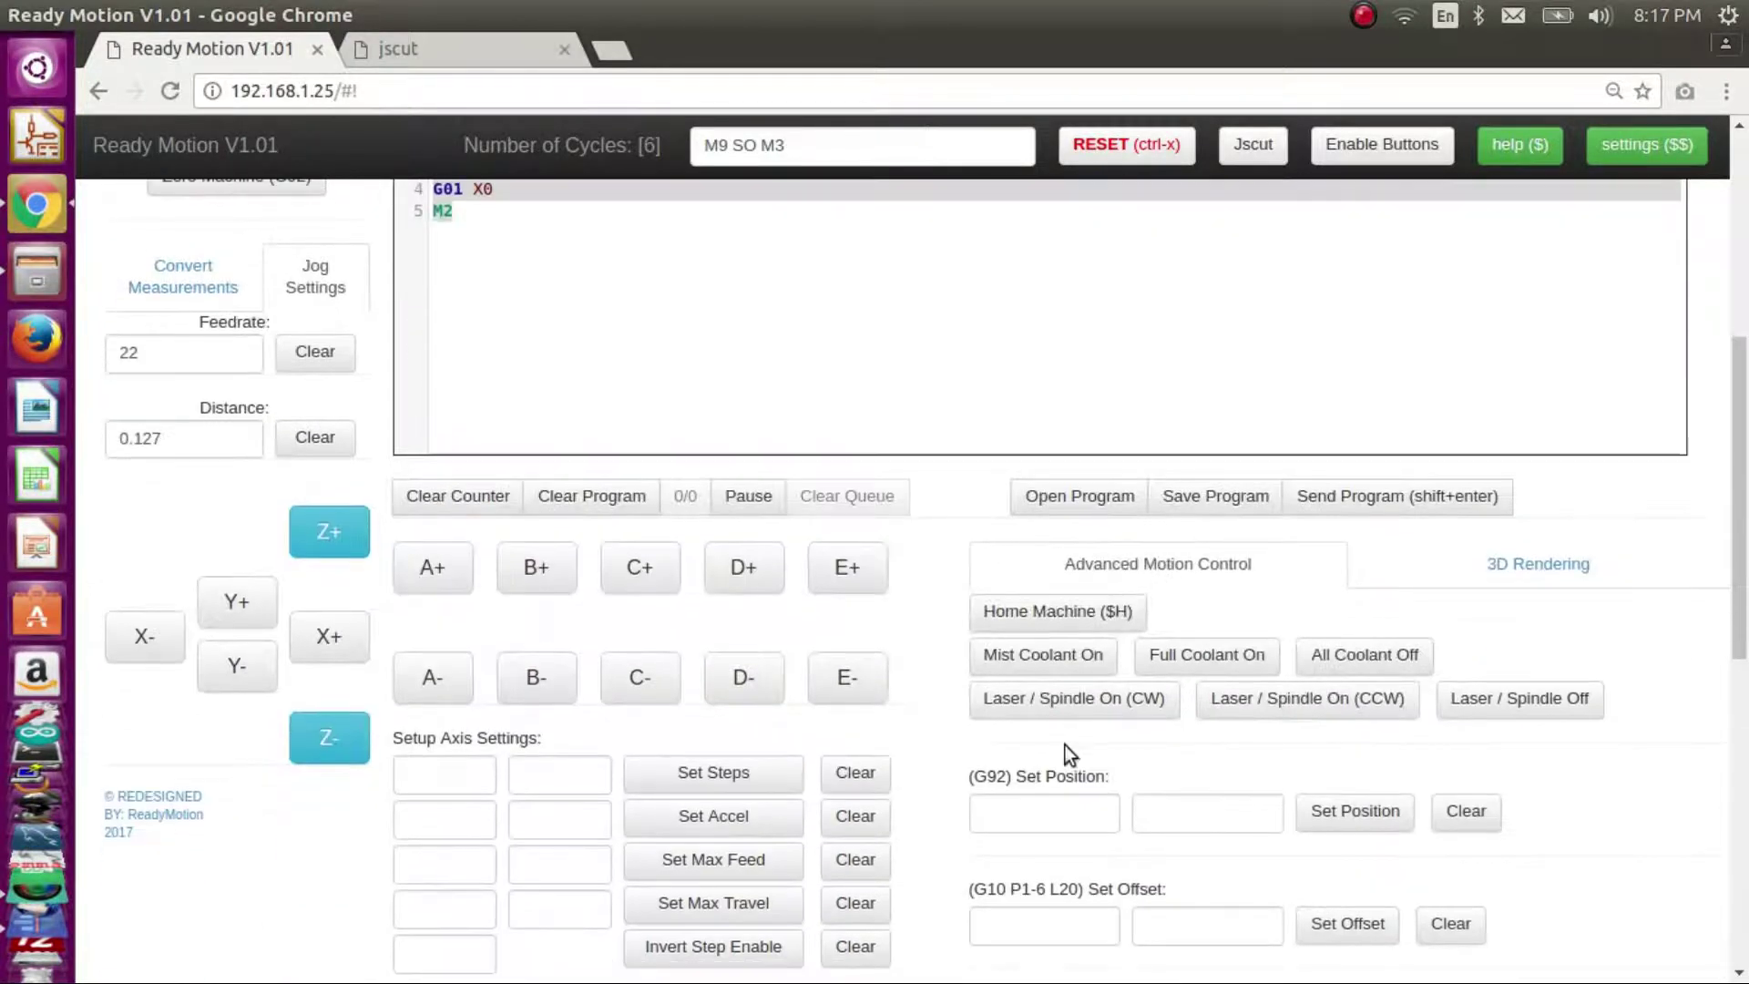
left_click(1212, 716)
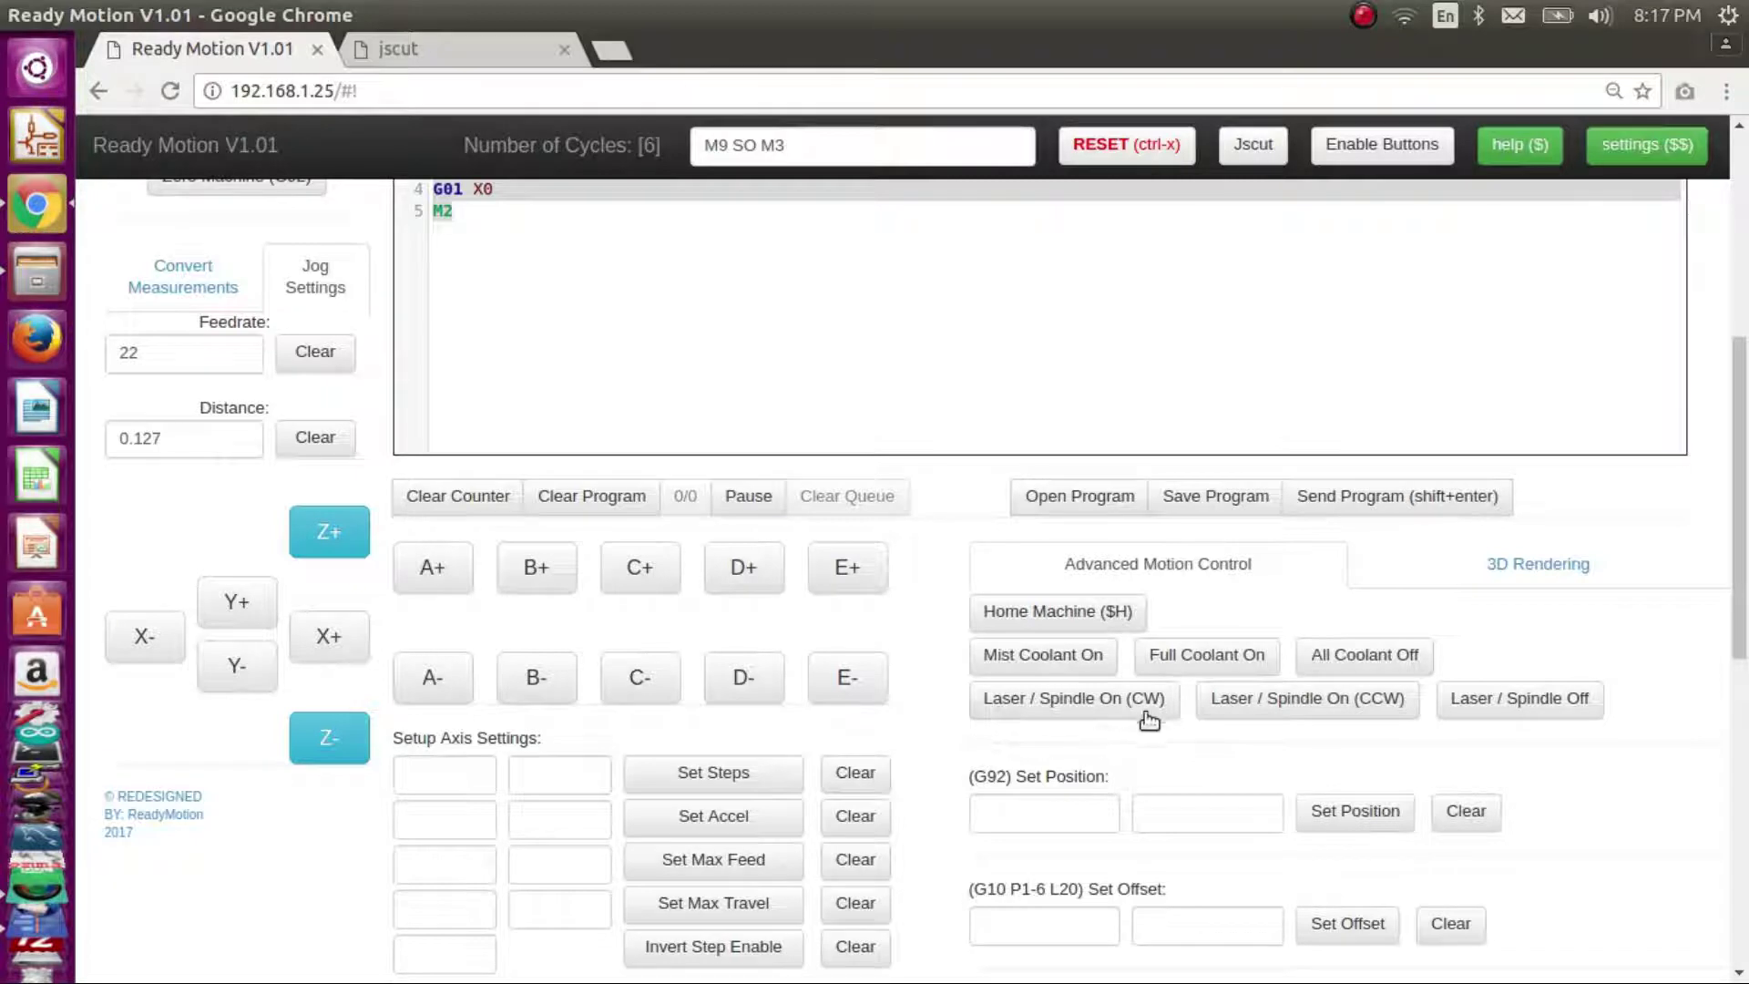
left_click(1517, 715)
scroll(1599, 671, "up", 6)
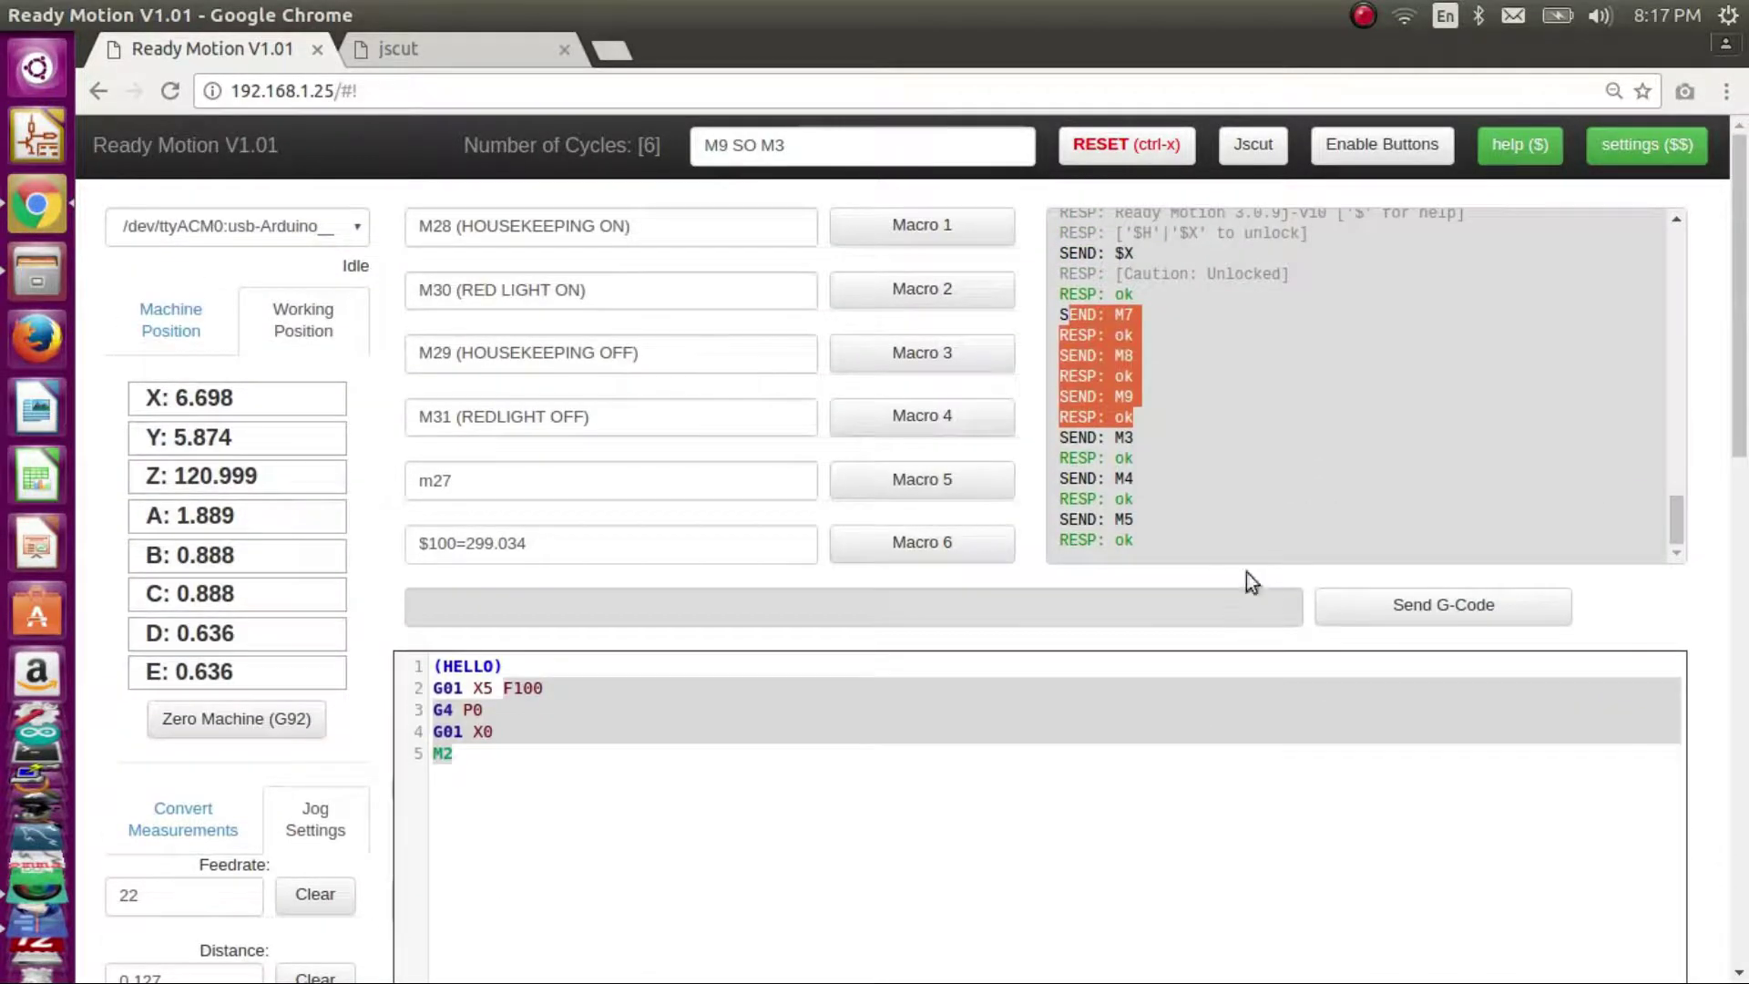
left_click_drag(1128, 537, 1053, 439)
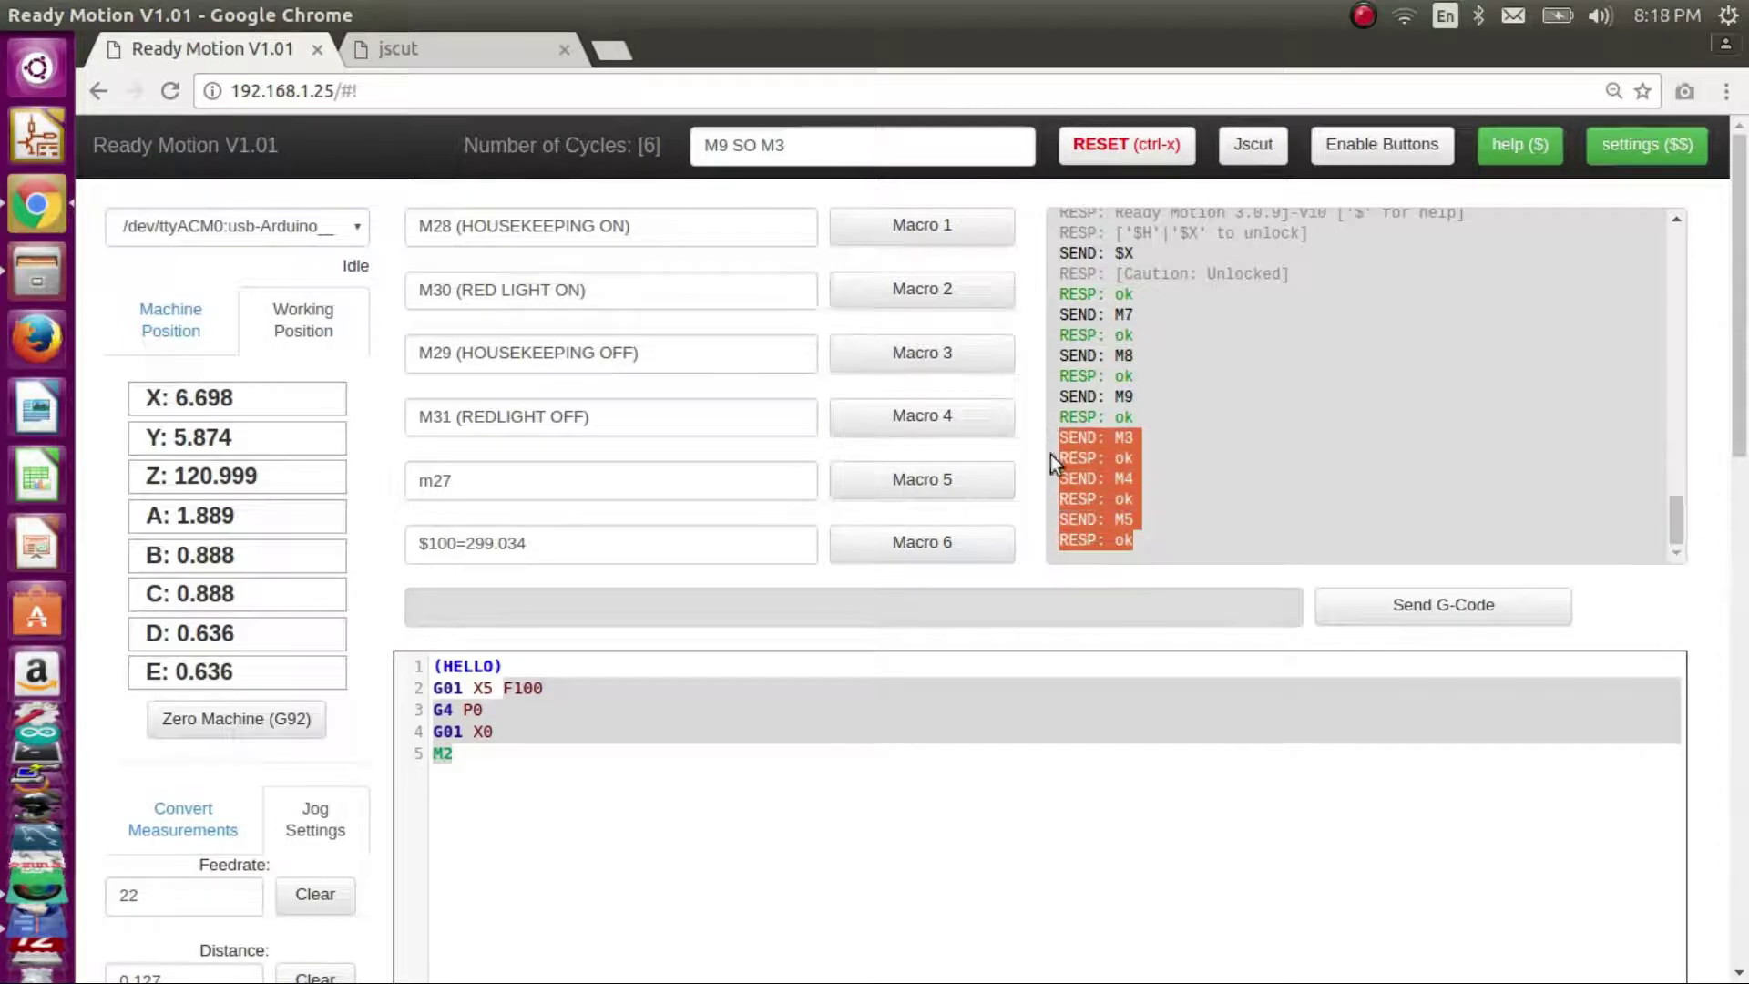
- Point out the G92 Set Position controls, zero all axes with G92, and highlight the sent command in the console
scroll(1215, 501, "down", 5)
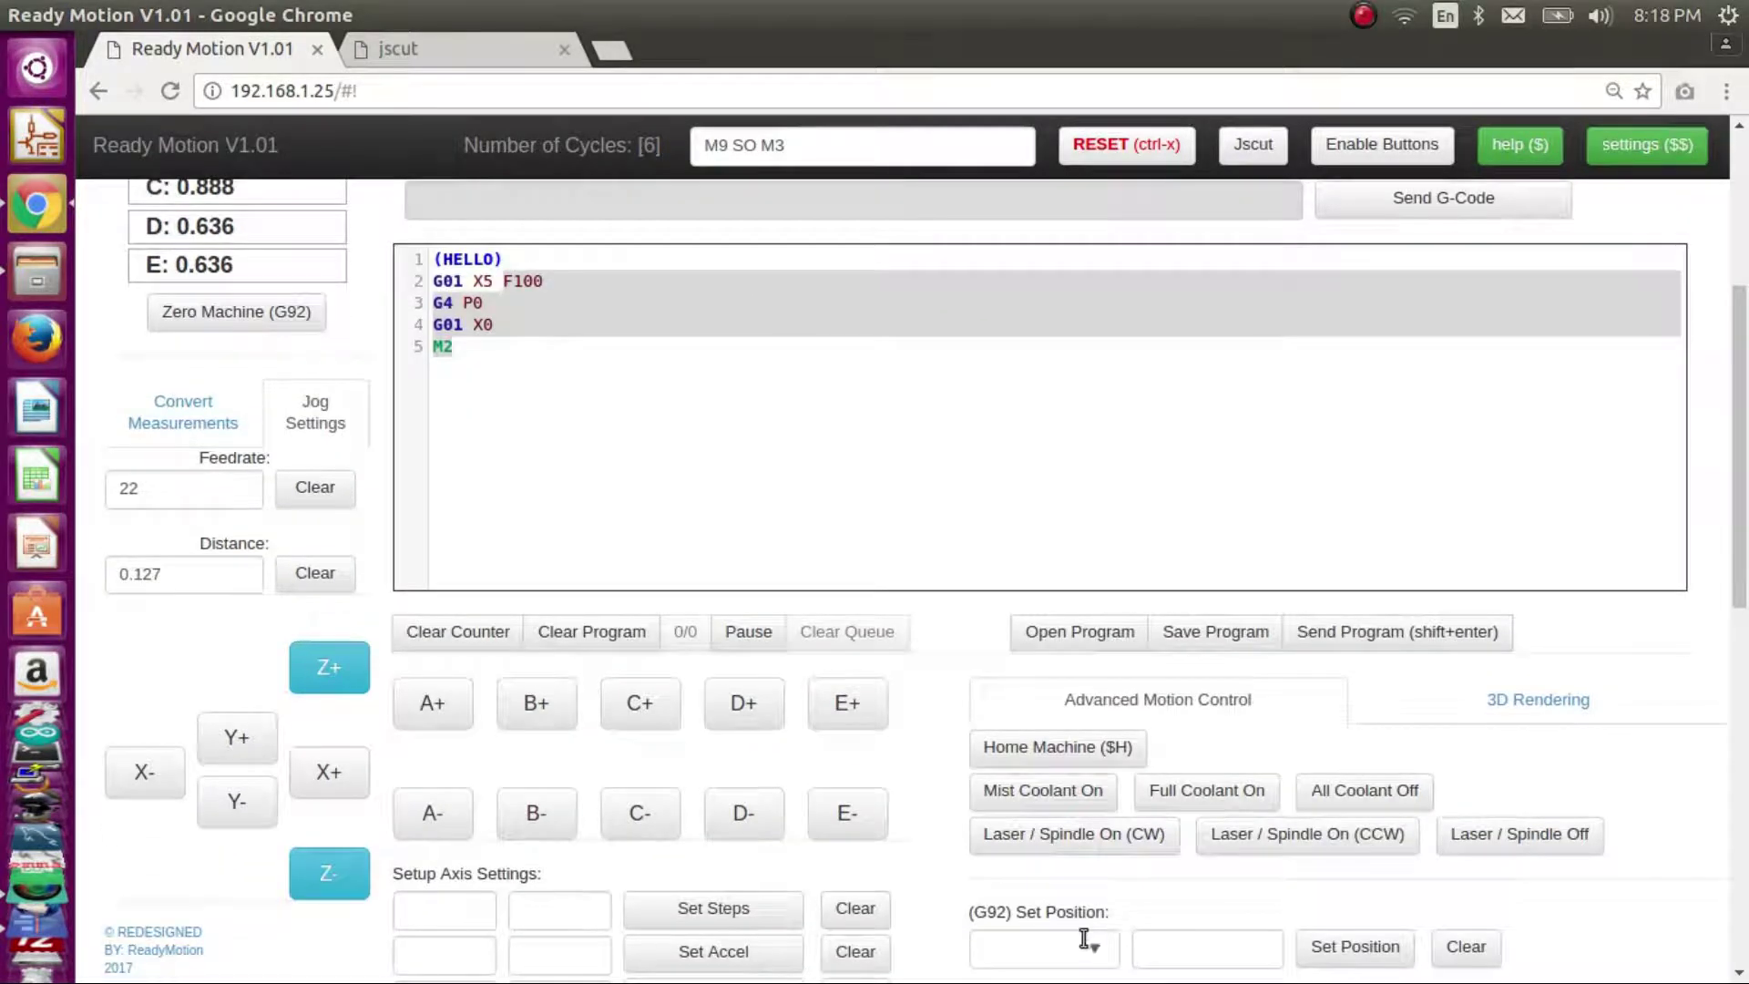
scroll(1047, 866, "down", 2)
scroll(1018, 811, "up", 2)
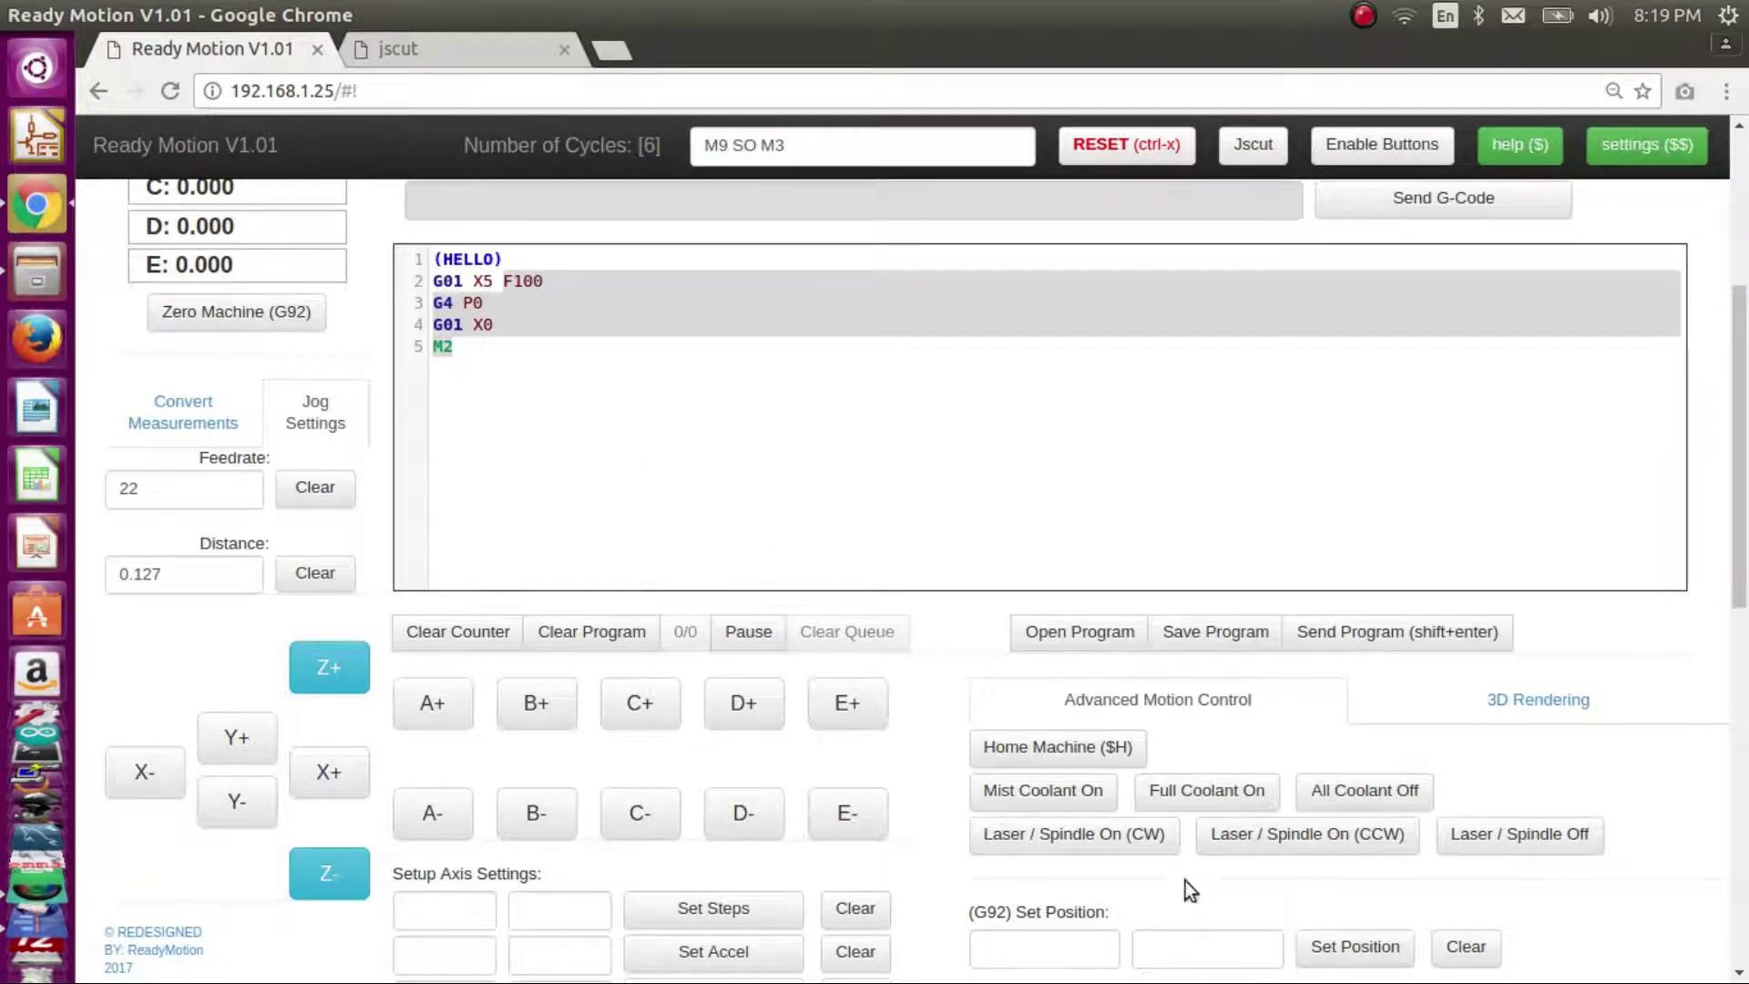
left_click_drag(971, 913, 1097, 917)
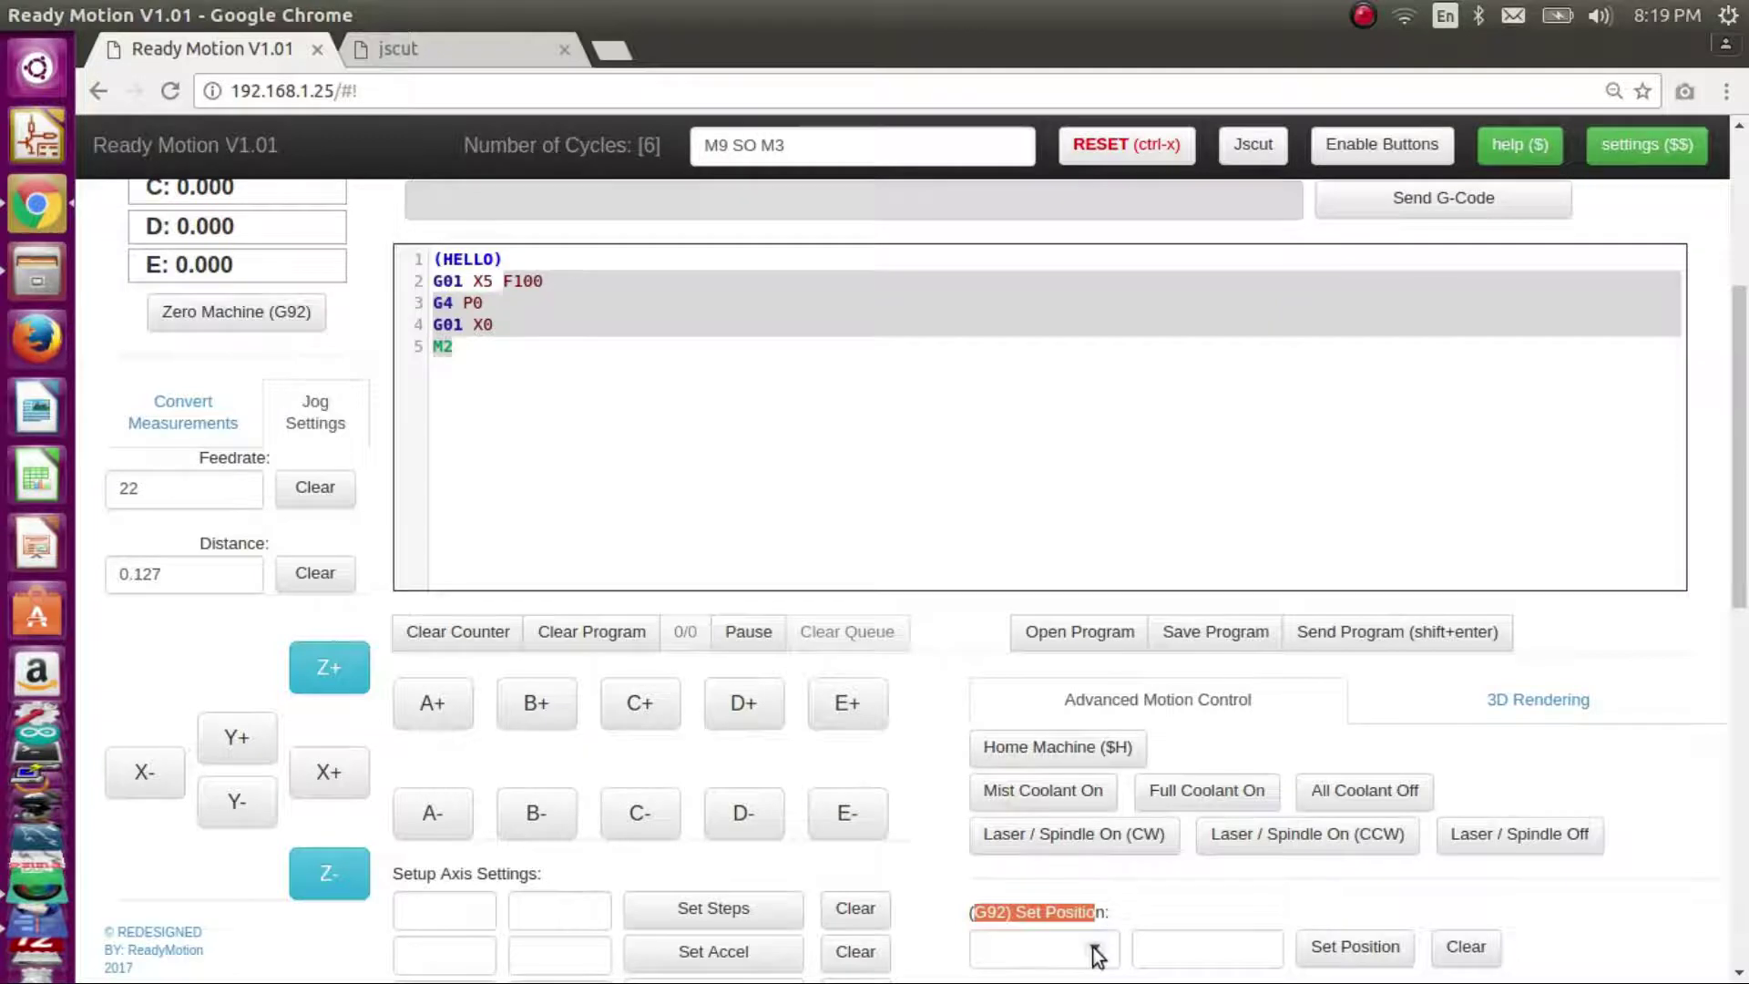
scroll(348, 461, "up", 3)
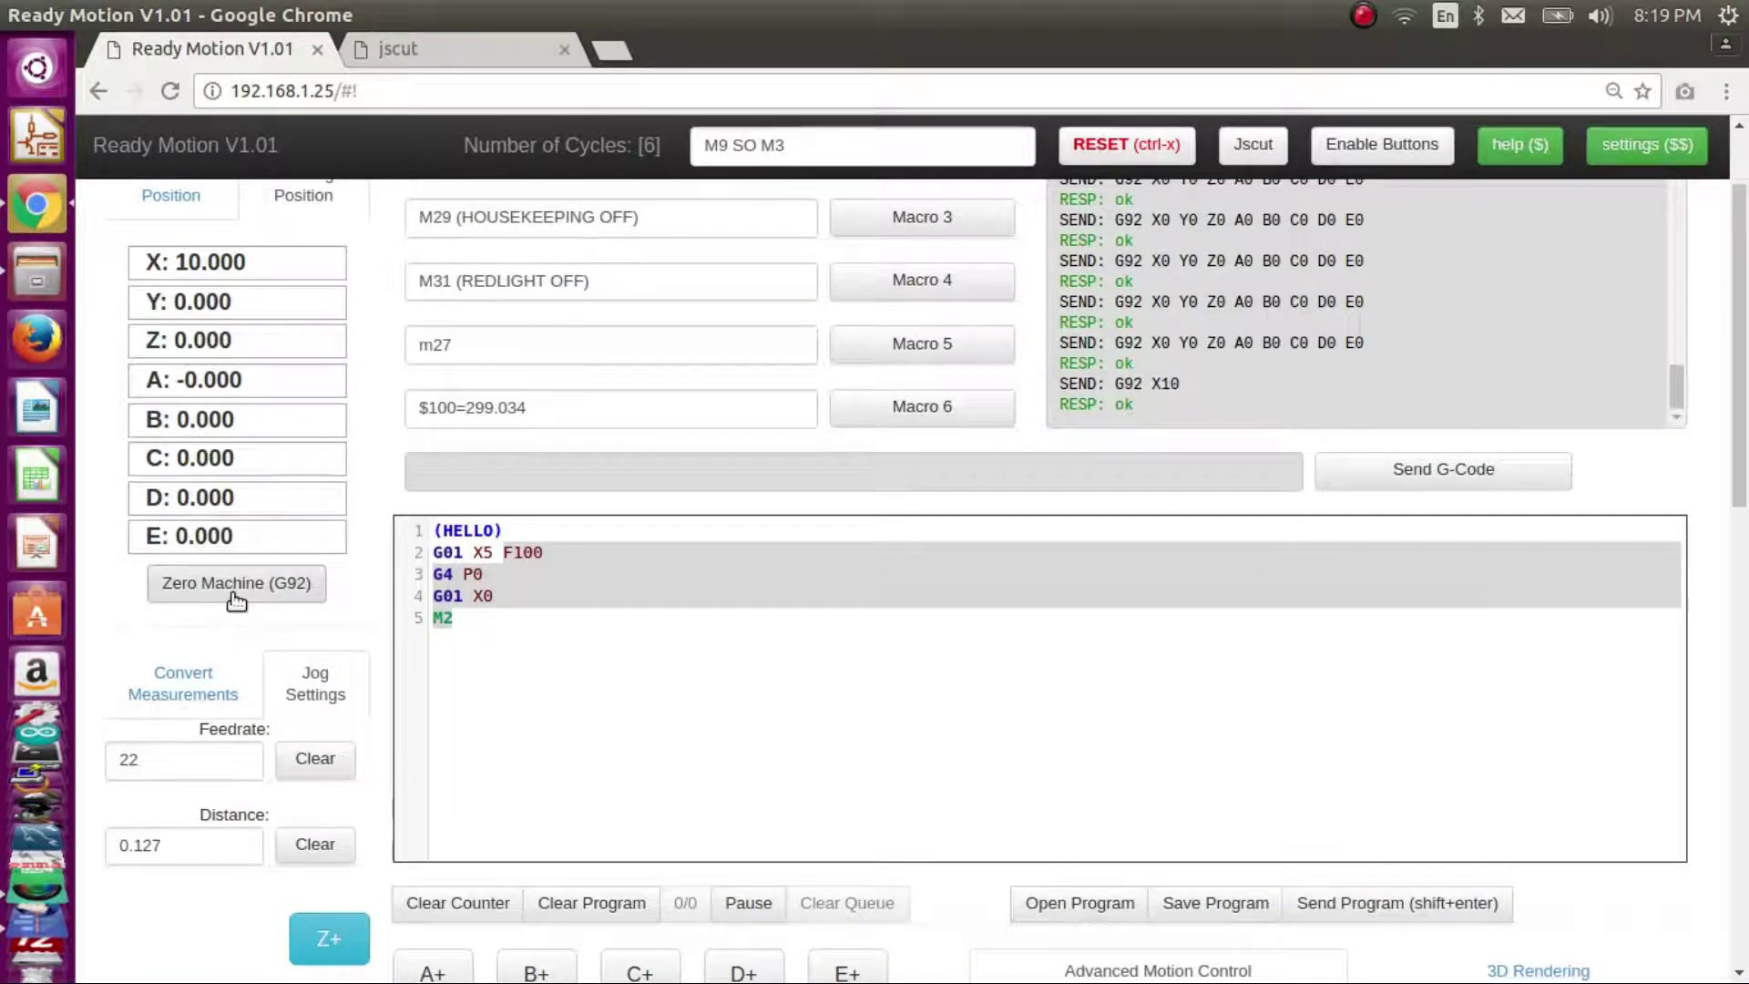
left_click(235, 601)
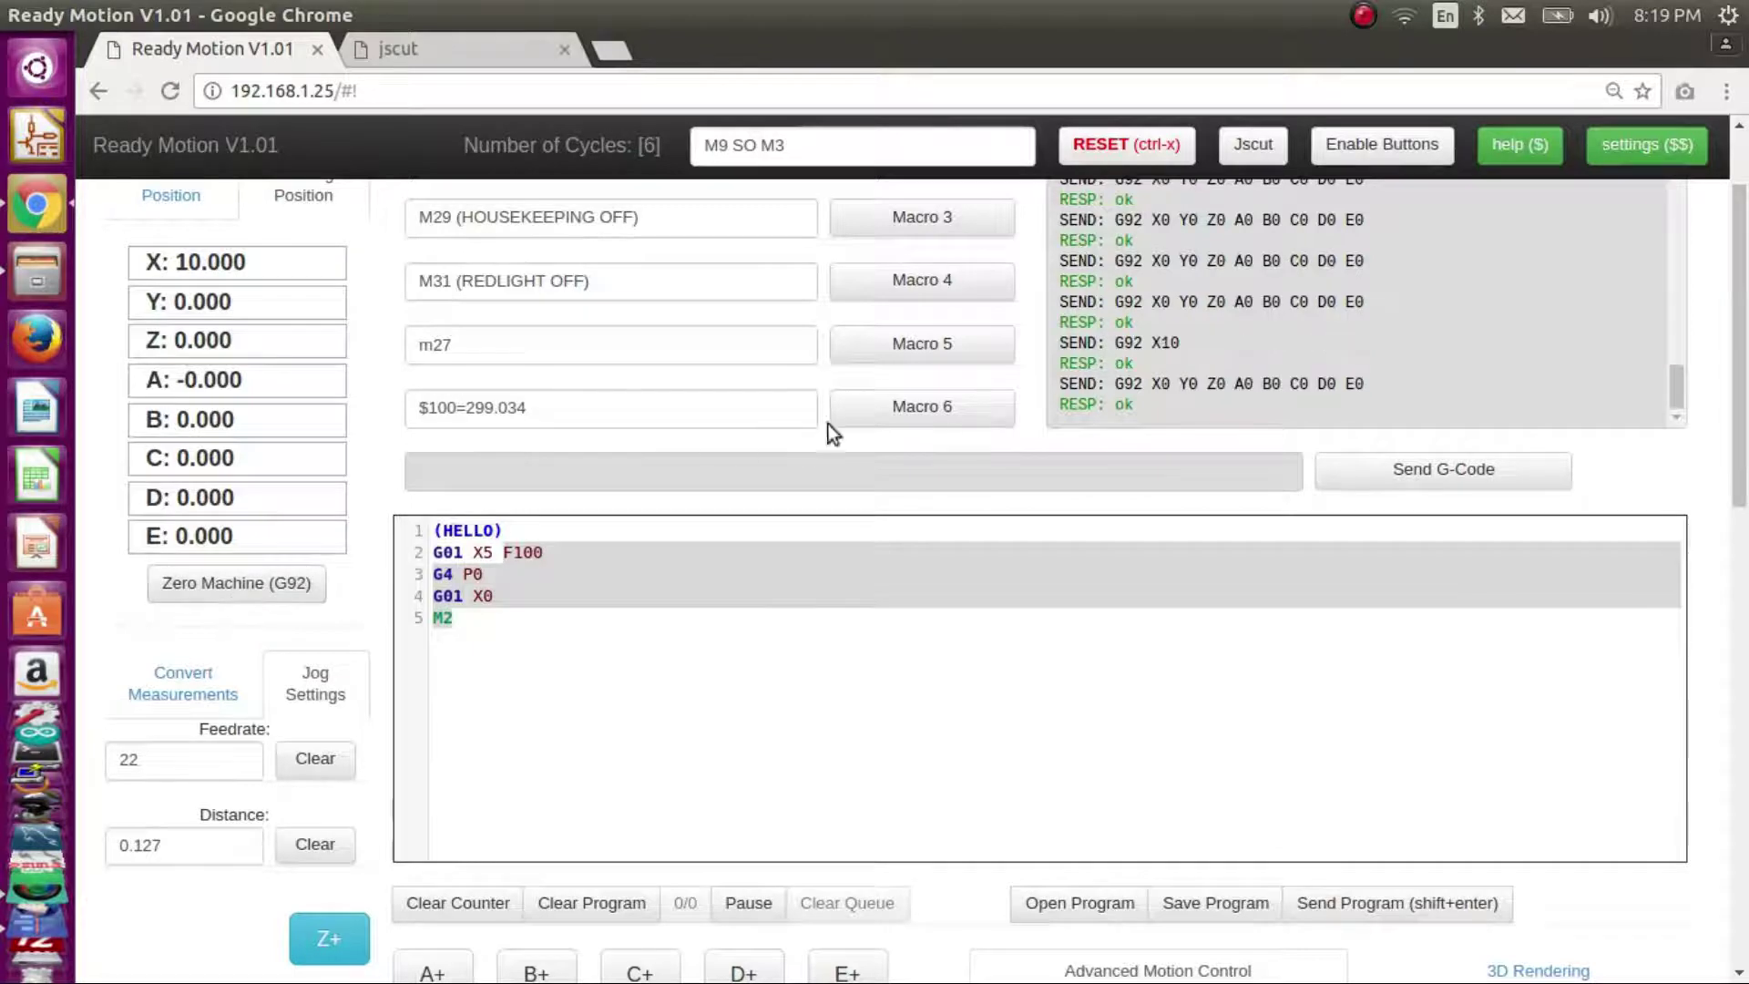
mouse_move(1124, 384)
left_mouse_down()
mouse_move(1397, 395)
mouse_move(1104, 385)
left_mouse_up()
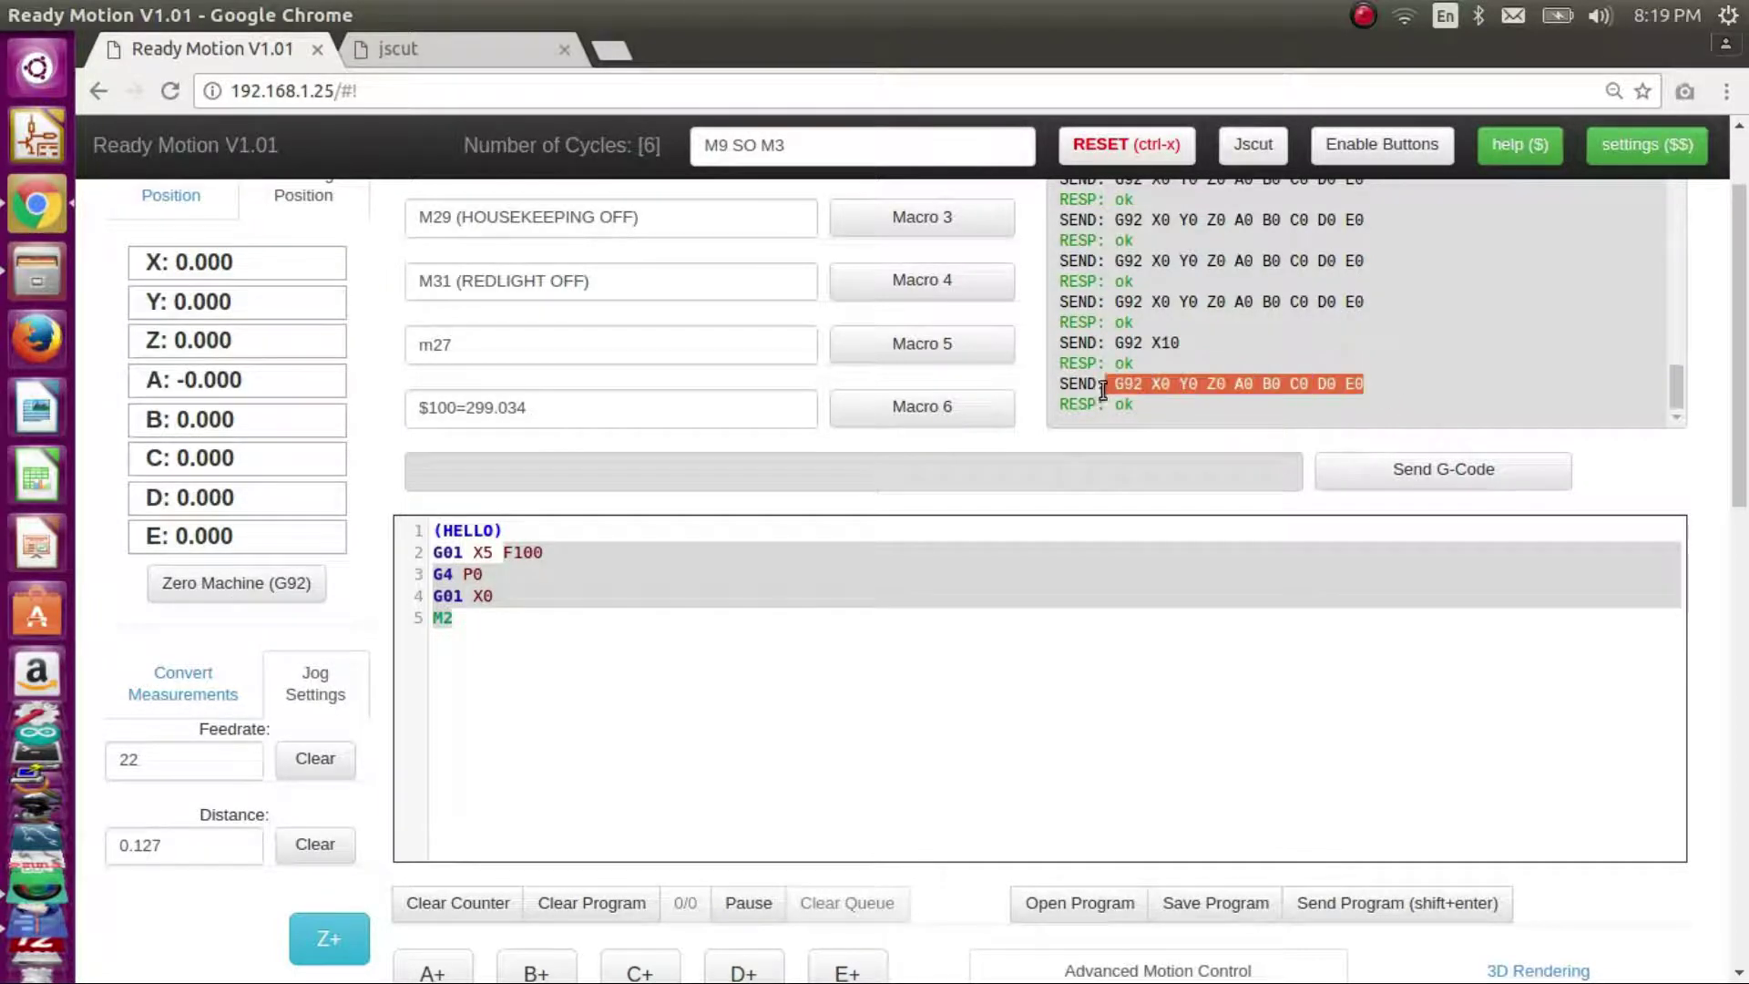
- Set the X axis position to 10 with G92, and compare the X working position with the sent command
scroll(1219, 719, "down", 2)
scroll(1219, 720, "down", 2)
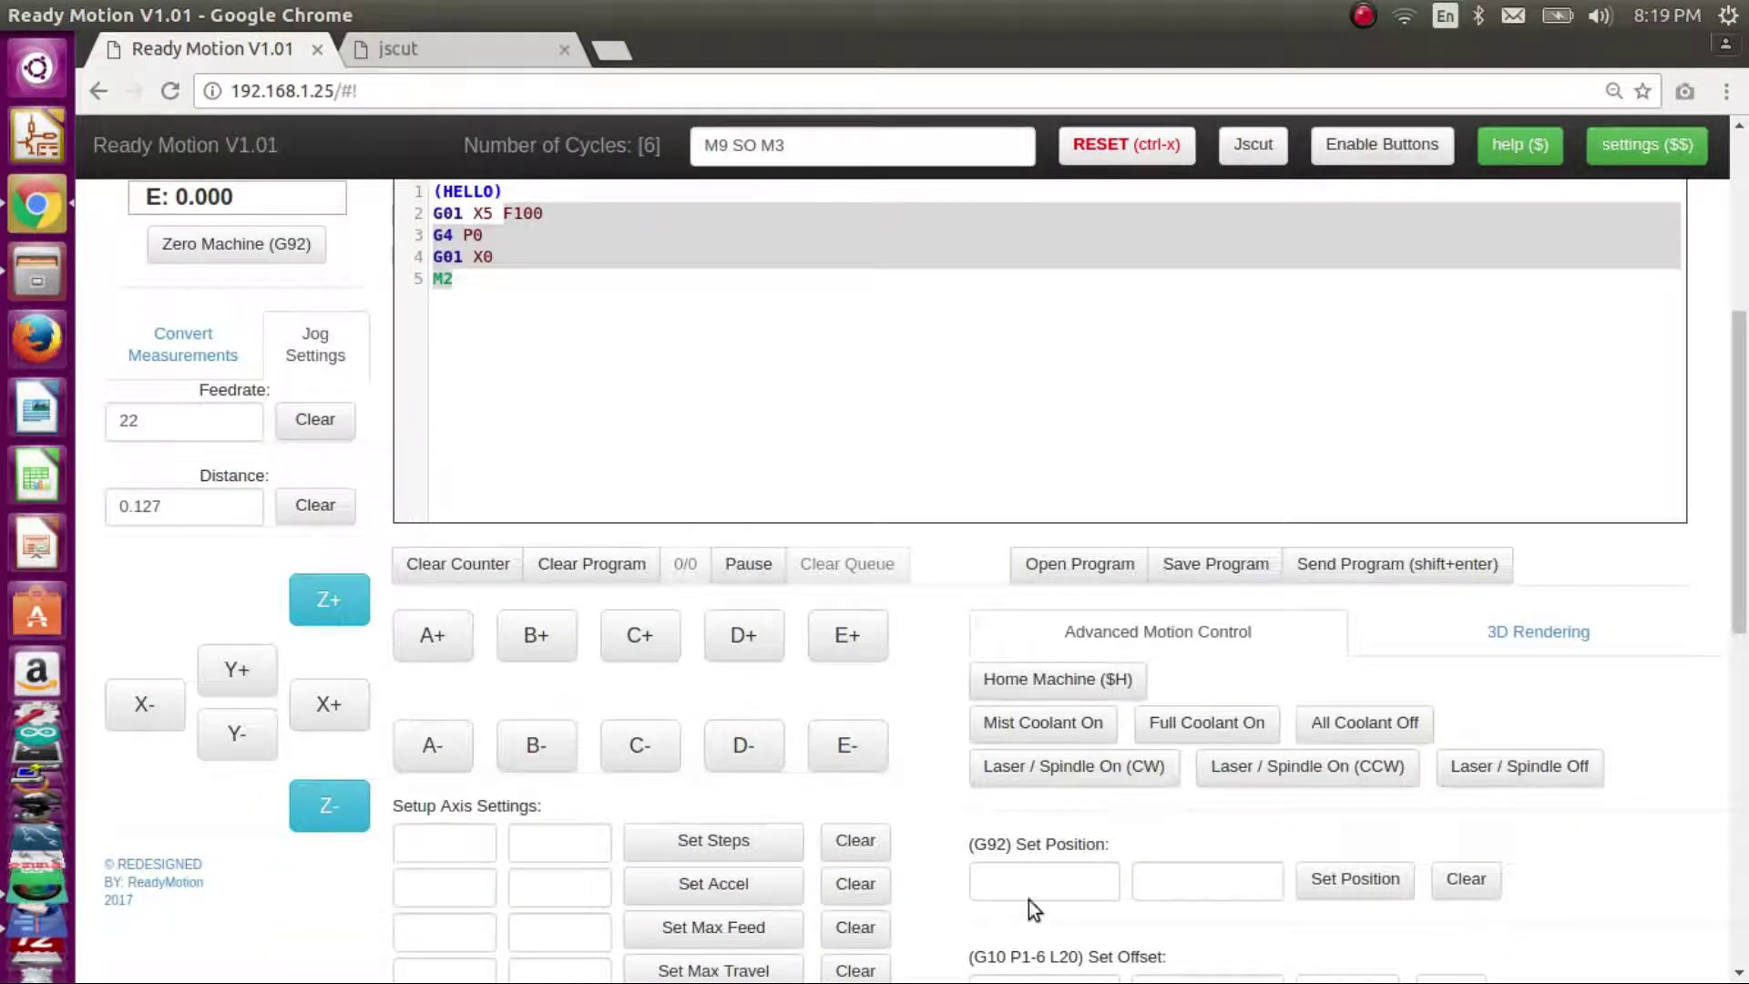
left_click(1102, 878)
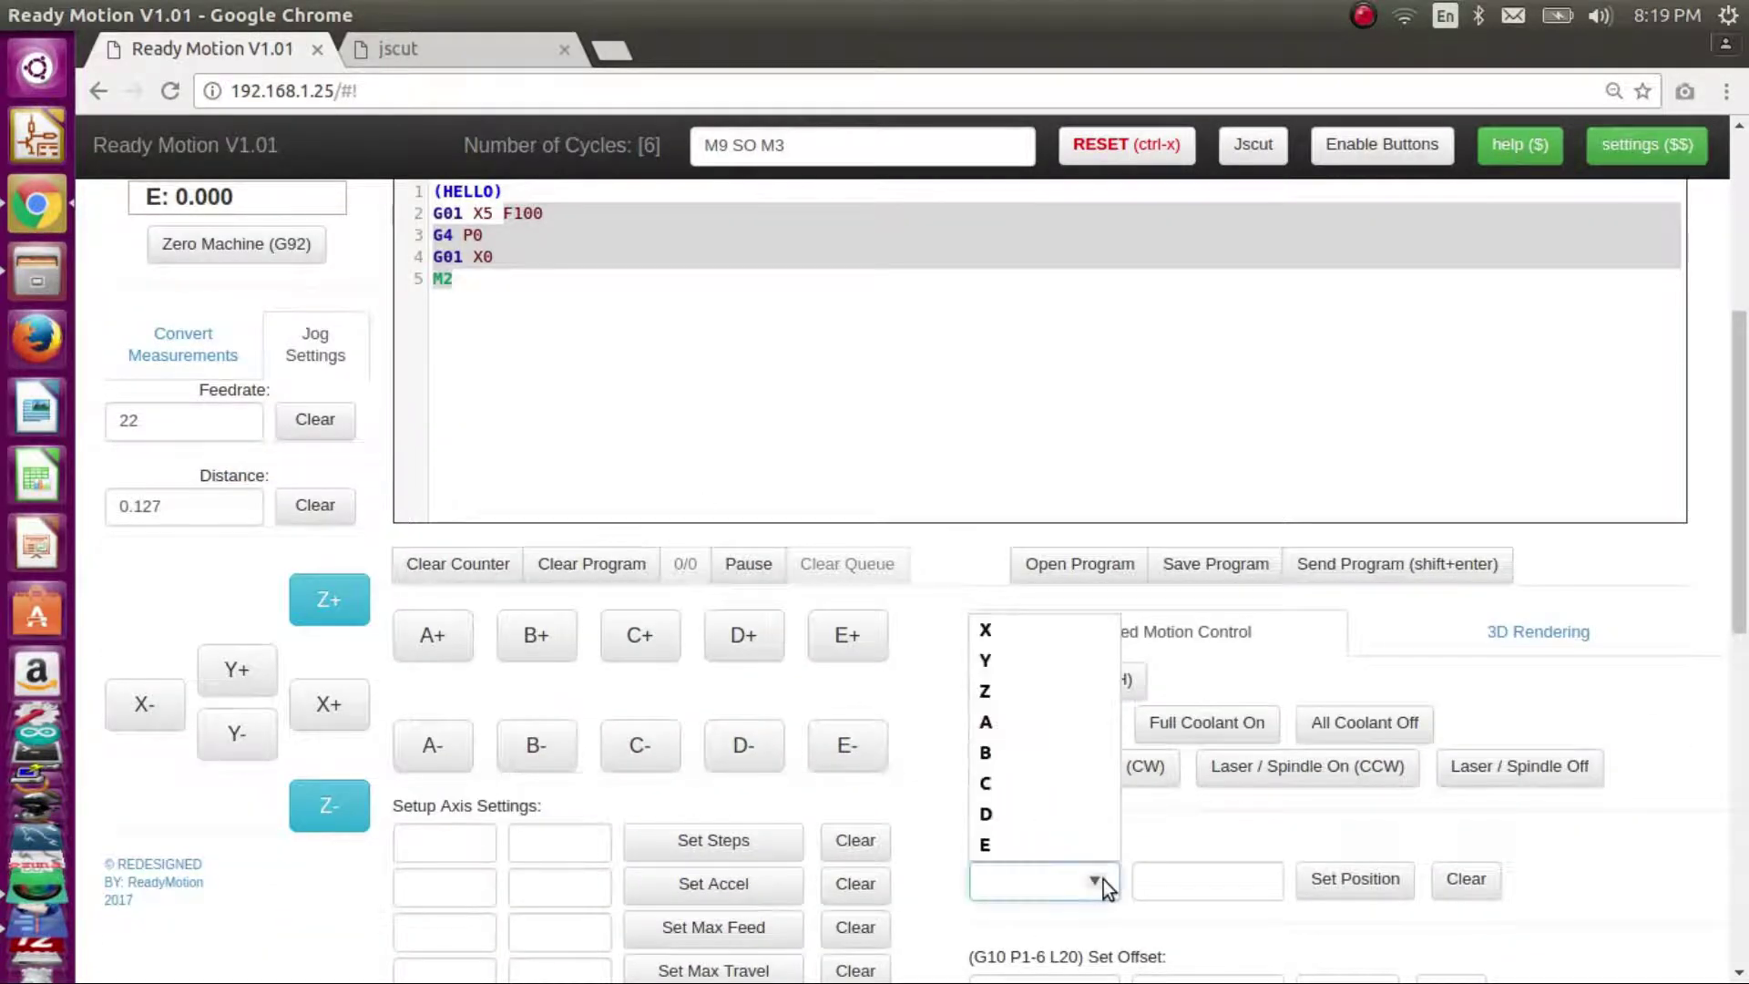
left_click(1067, 621)
left_click(1167, 889)
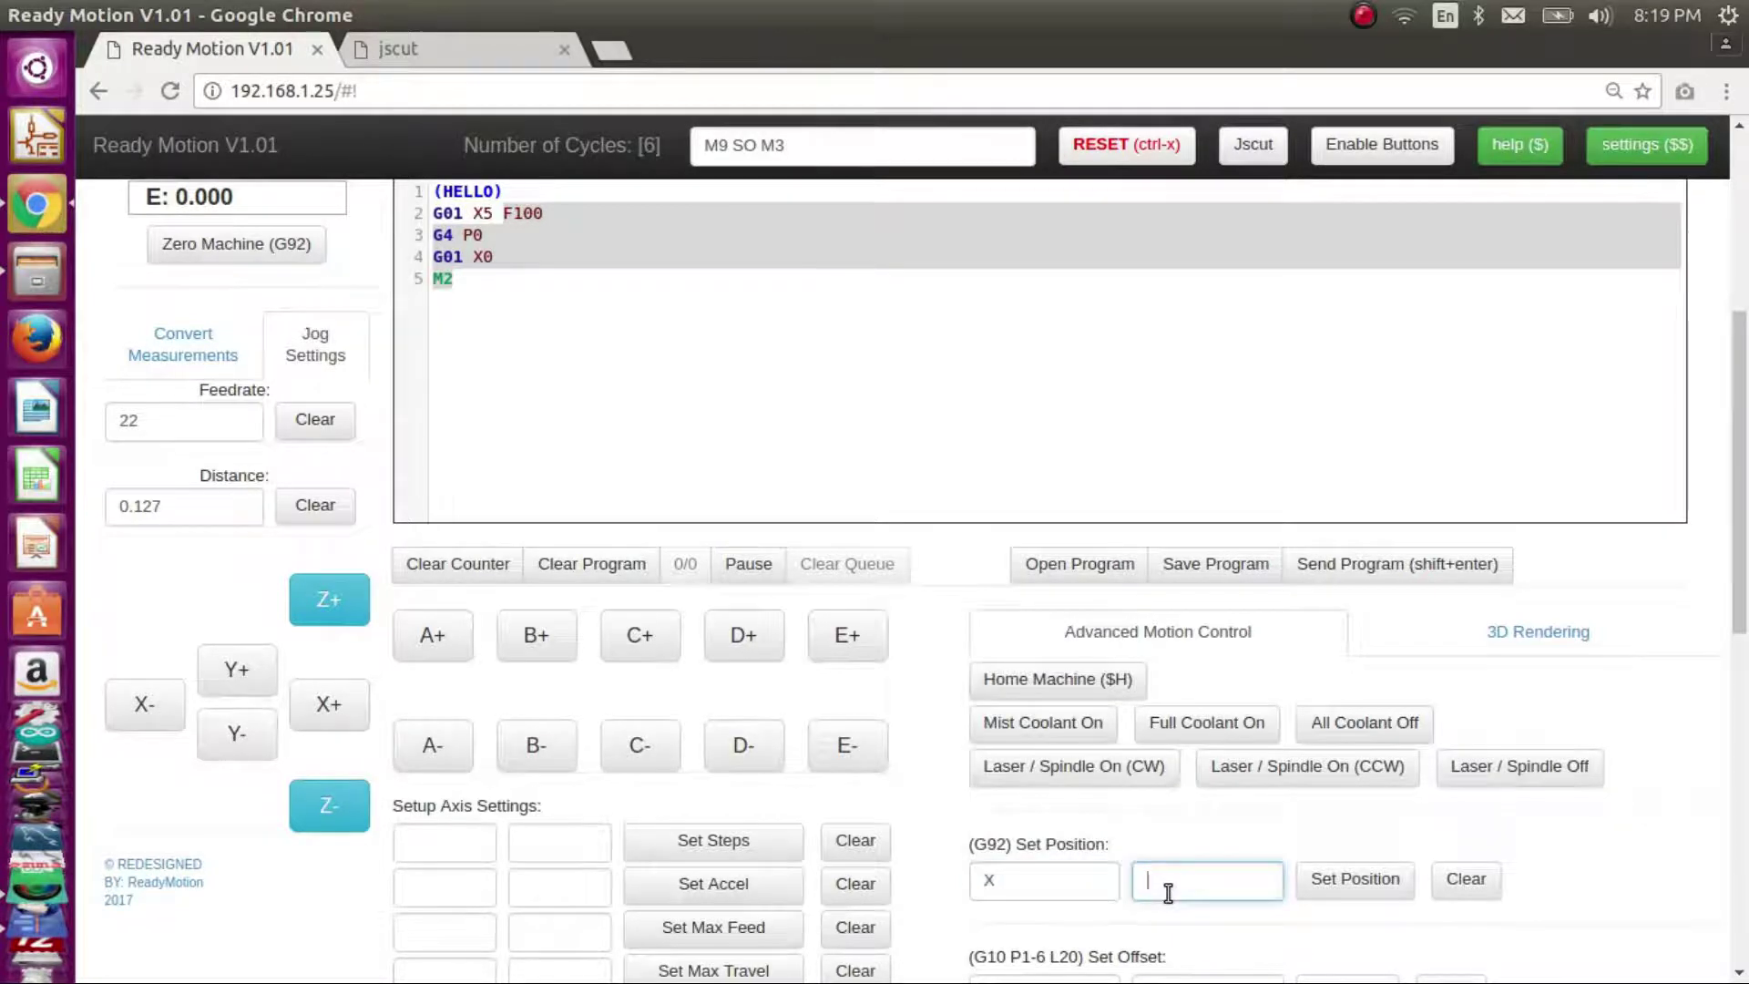
type("10")
left_click(1394, 882)
scroll(1393, 883, "up", 5)
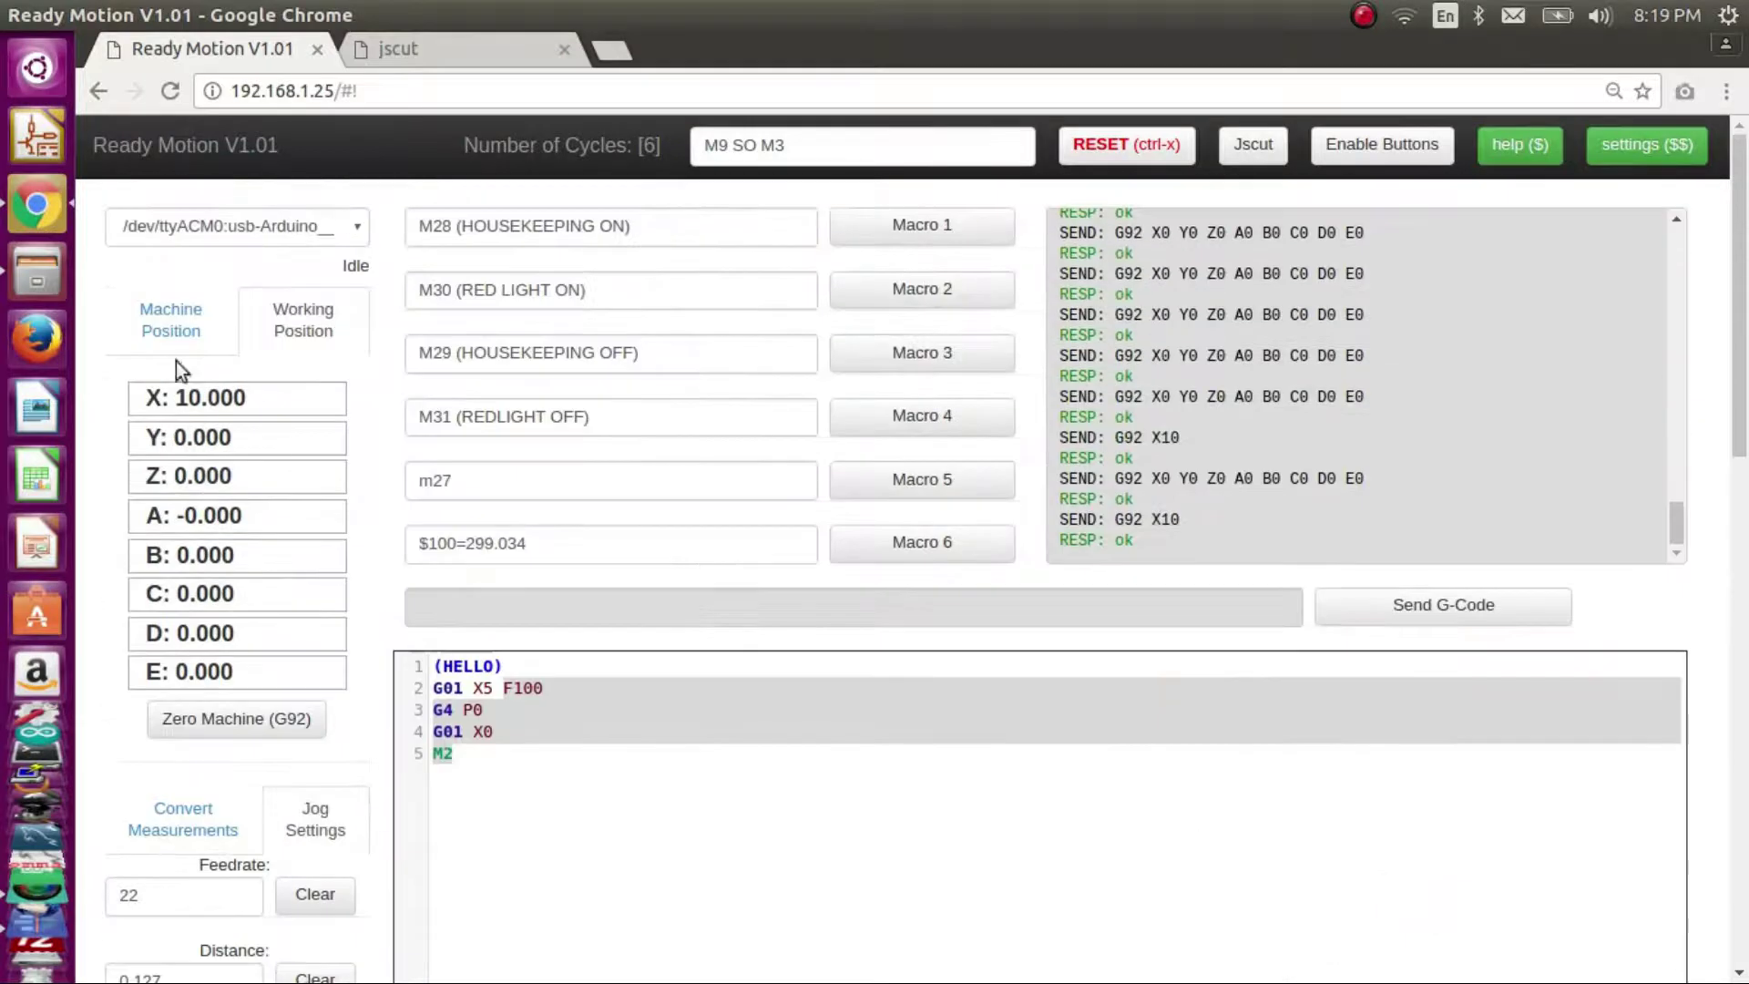
left_click_drag(256, 393, 154, 389)
left_click_drag(1181, 519, 1110, 519)
scroll(1261, 598, "down", 6)
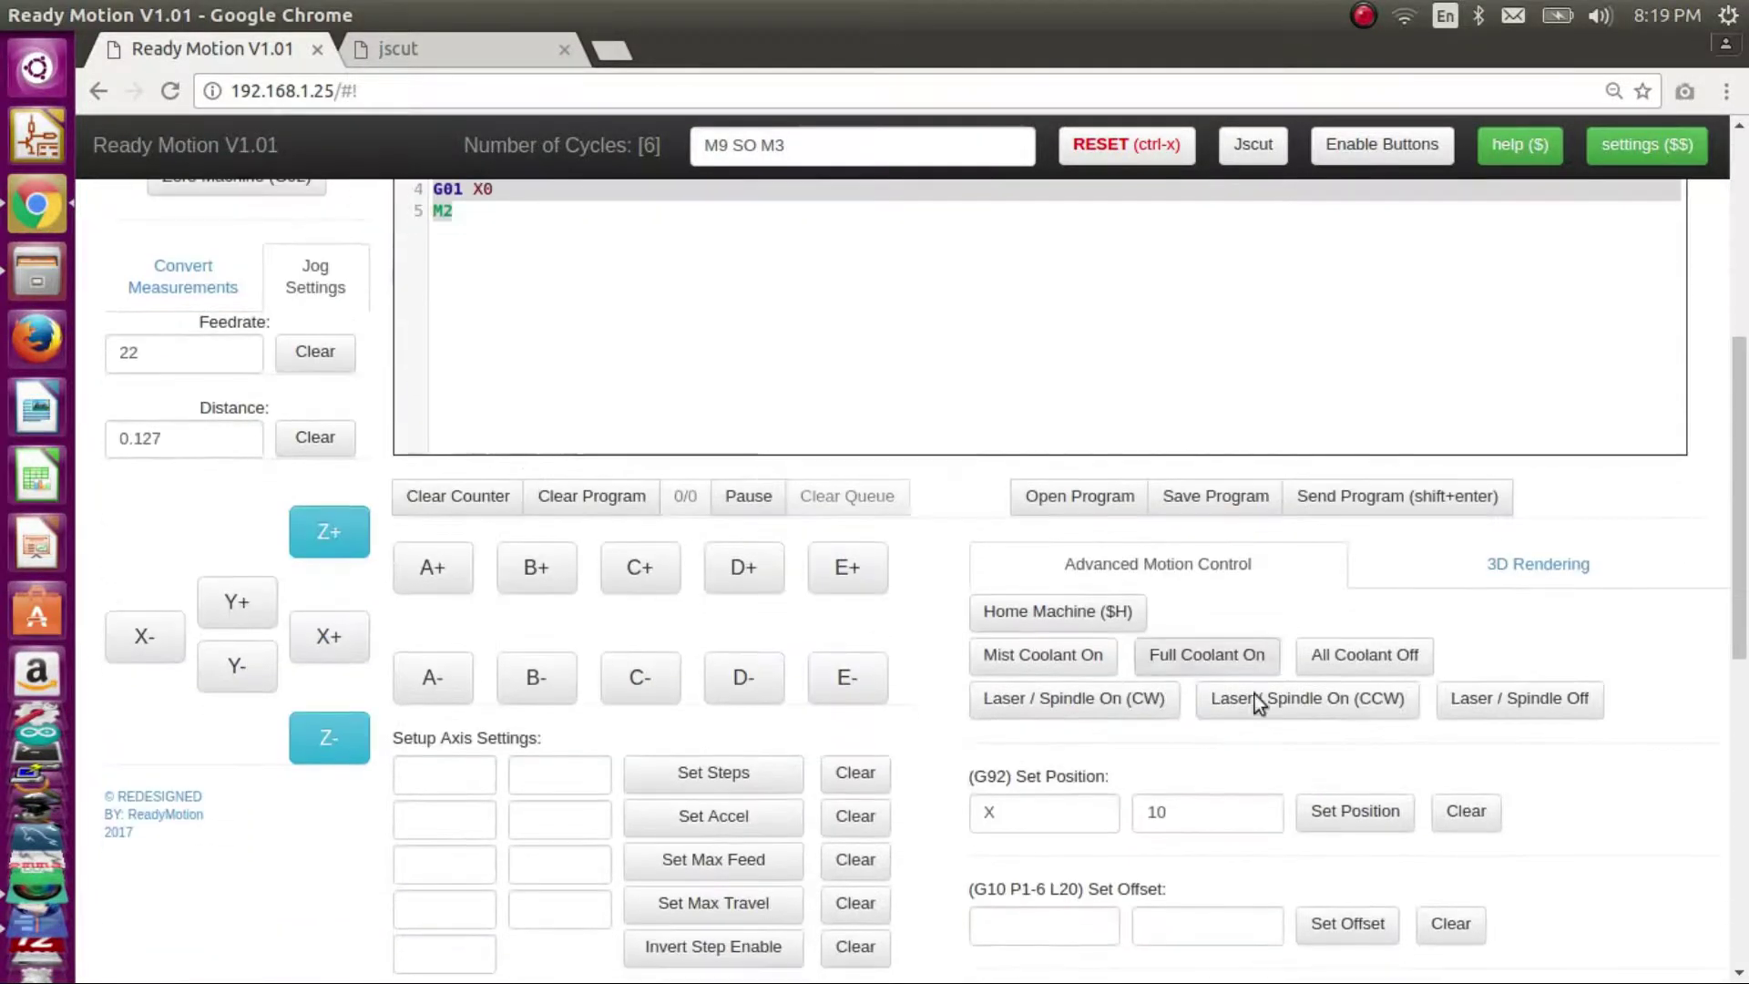
- Set the X axis position to 0 with G92 and check the sent command in the console
left_click(1218, 812)
left_click_drag(1218, 812, 1124, 792)
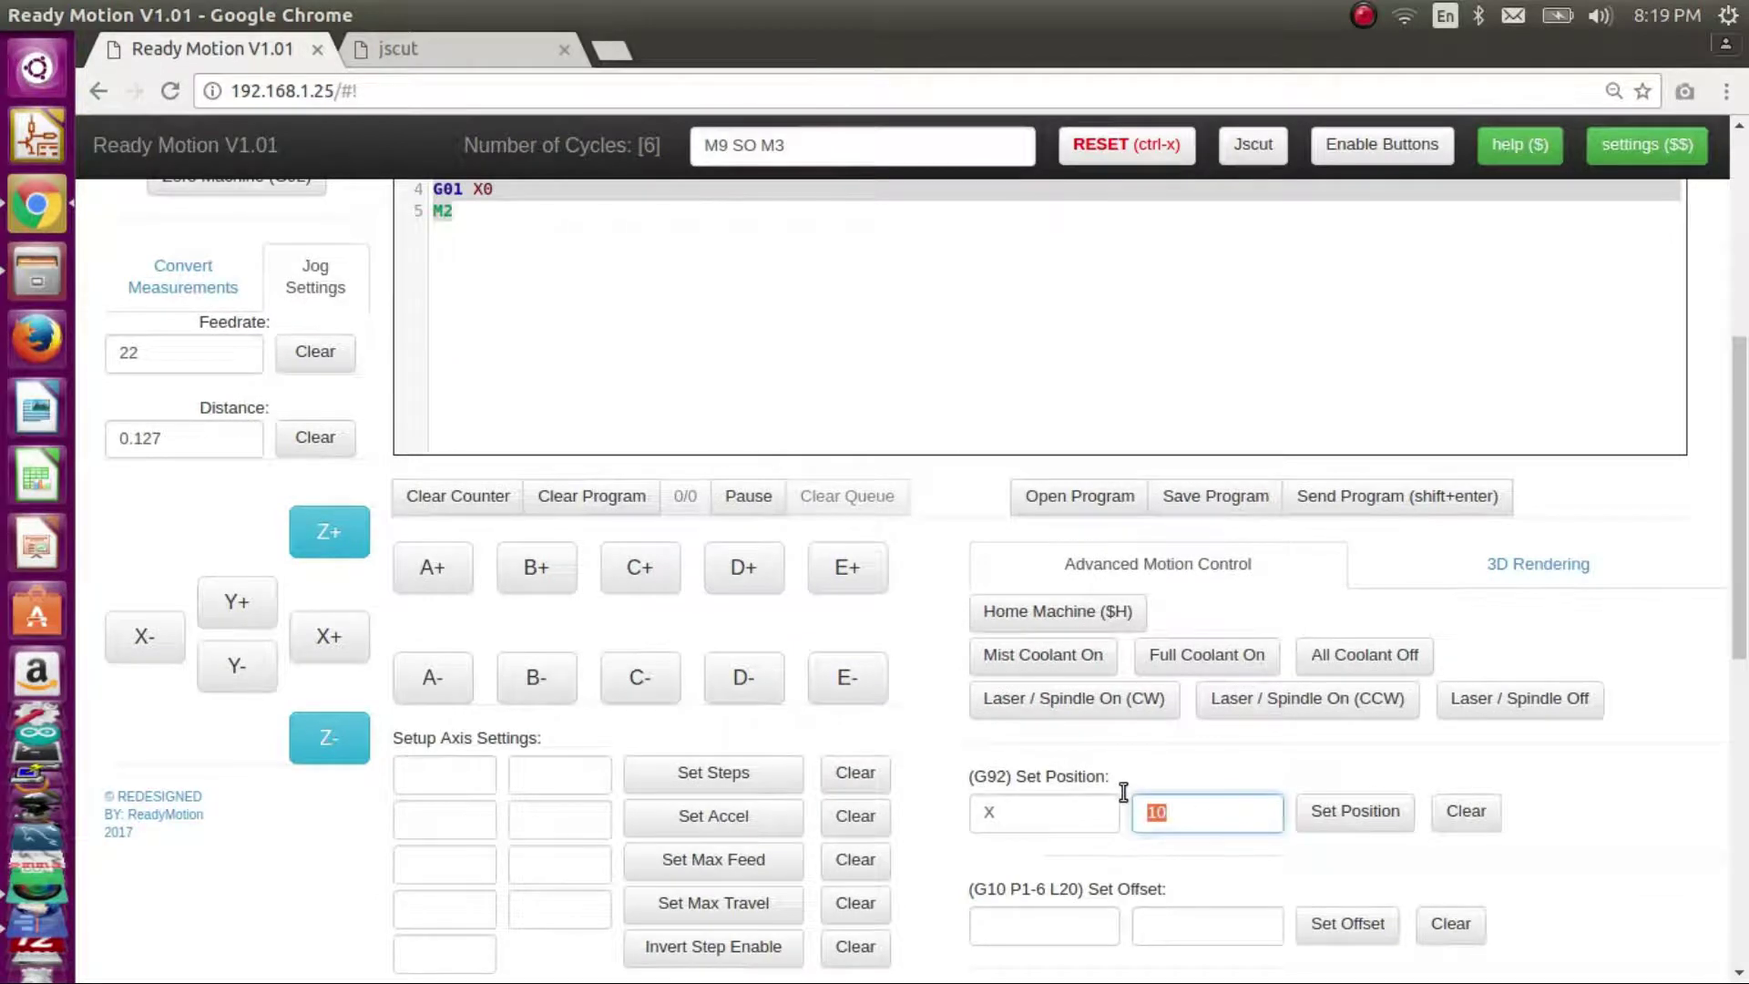
type("0")
left_click(1375, 814)
scroll(1410, 771, "up", 5)
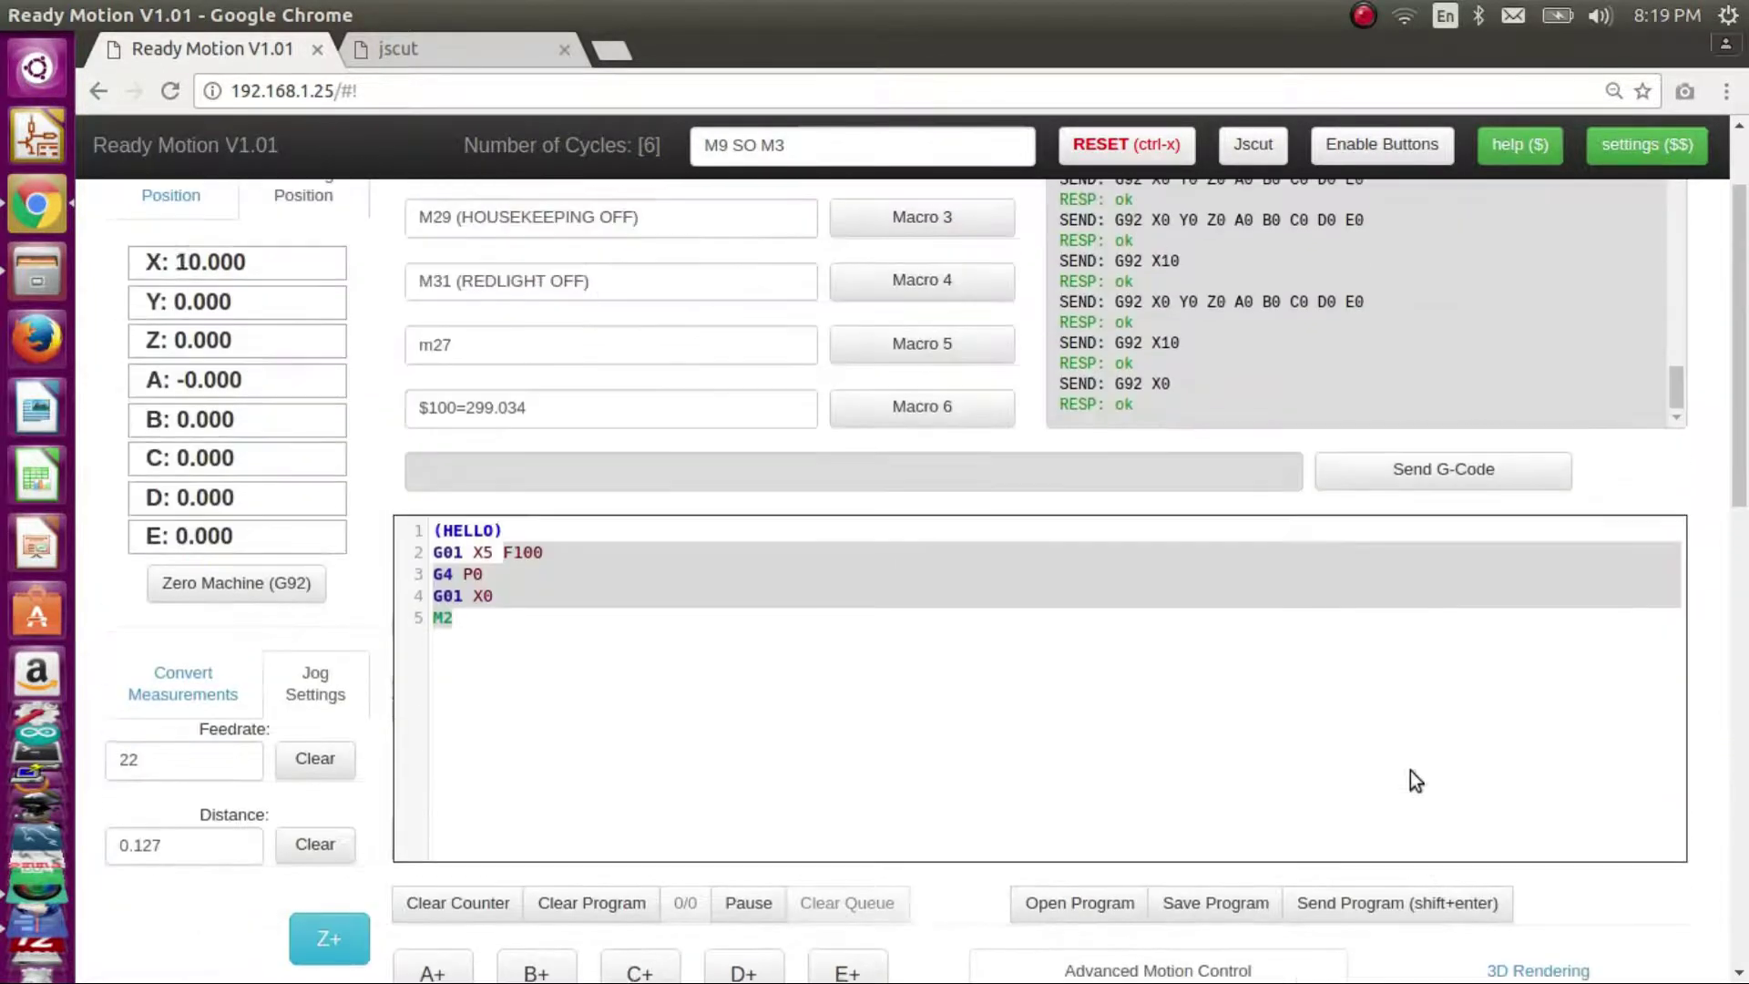
- Set the G10 L20 offset for P1 to X0 Y0 Z0 A0
scroll(1221, 437, "down", 4)
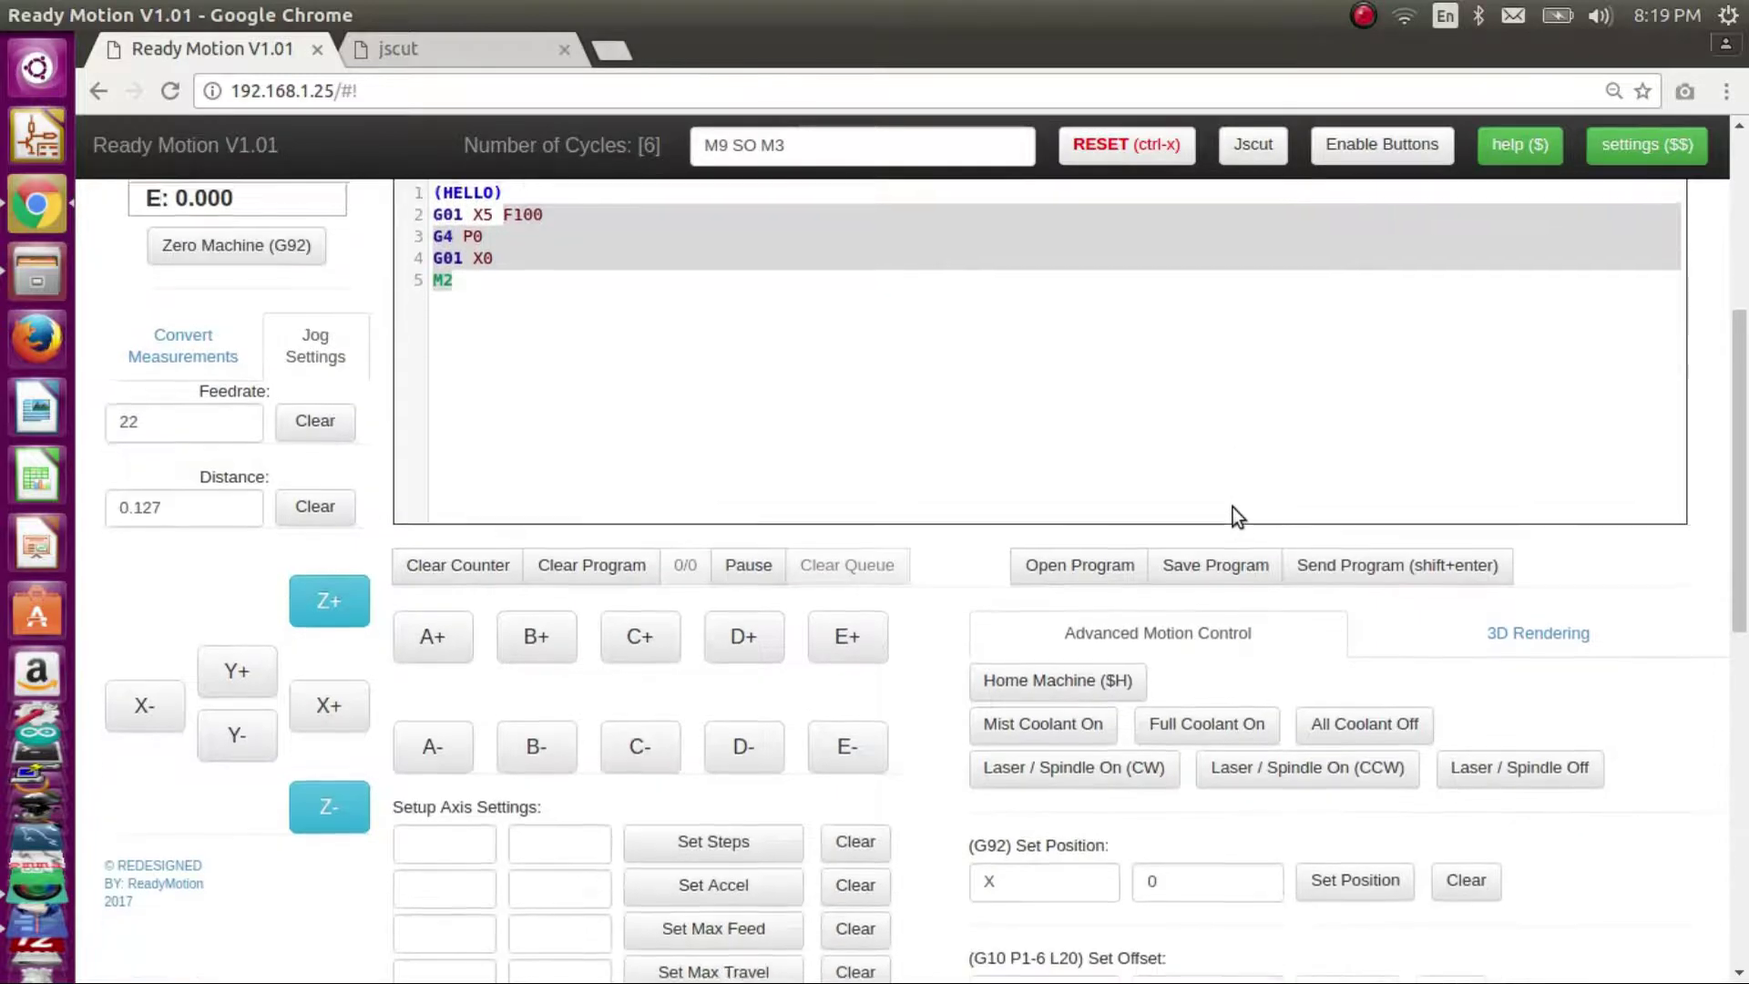
scroll(1234, 515, "down", 3)
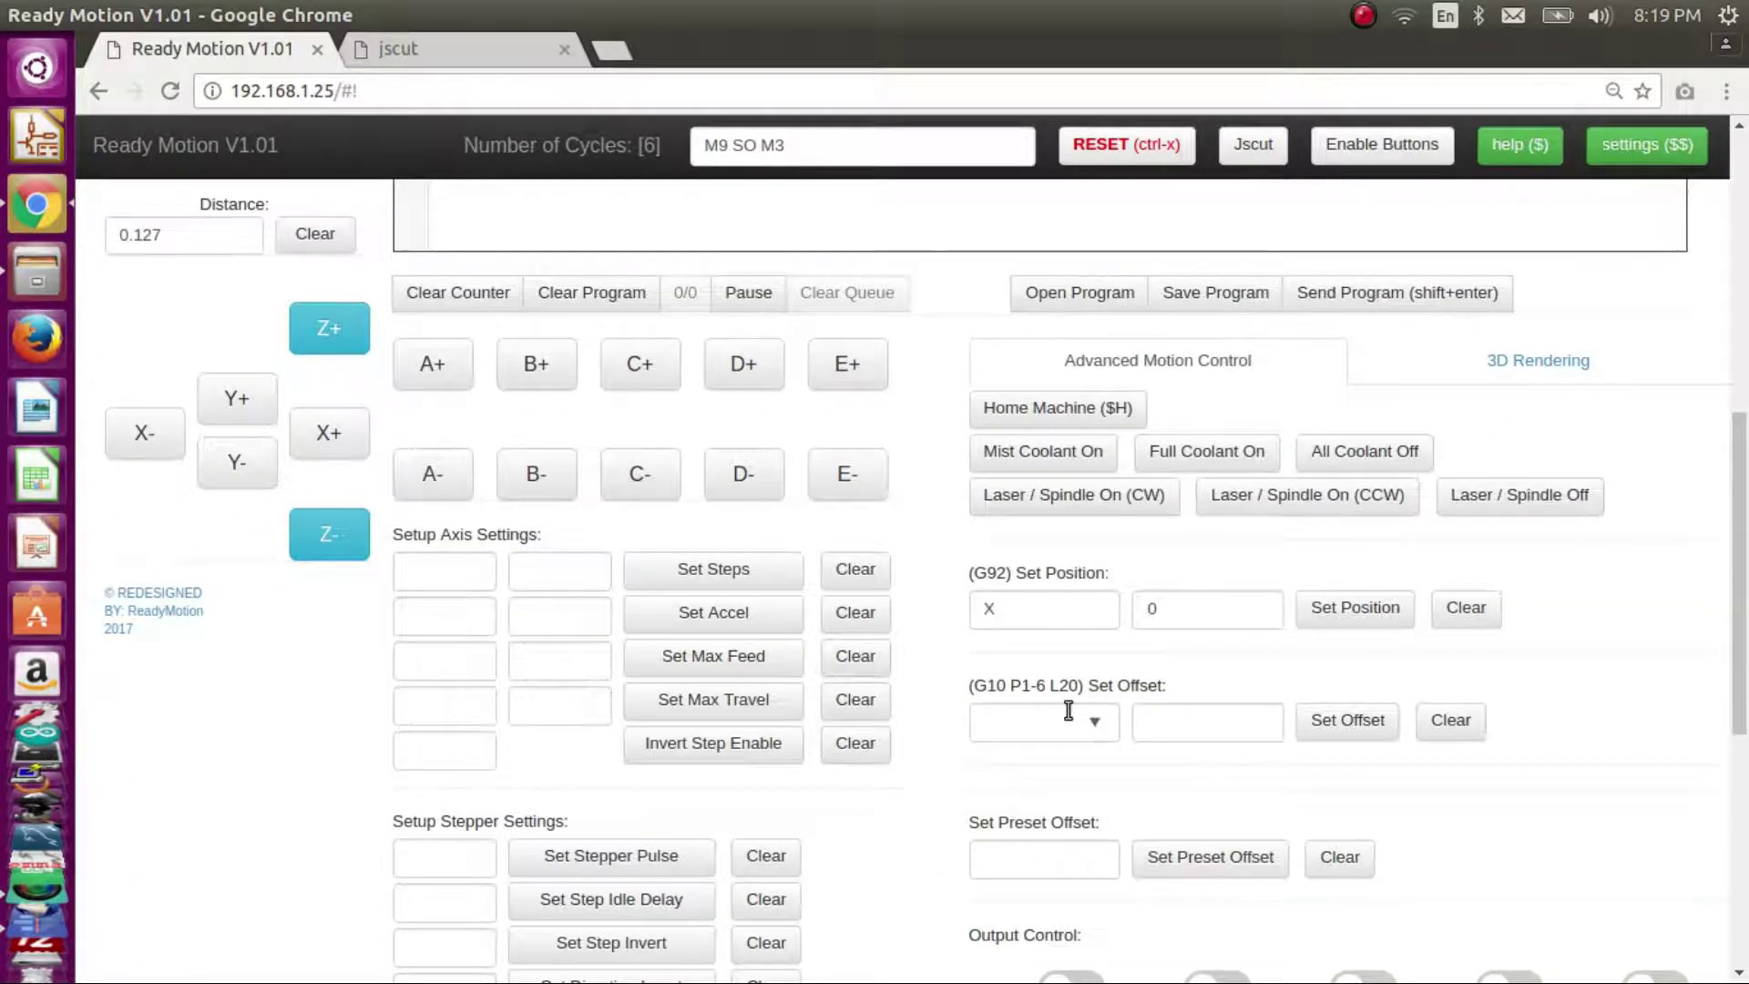
left_click_drag(1173, 686, 1007, 707)
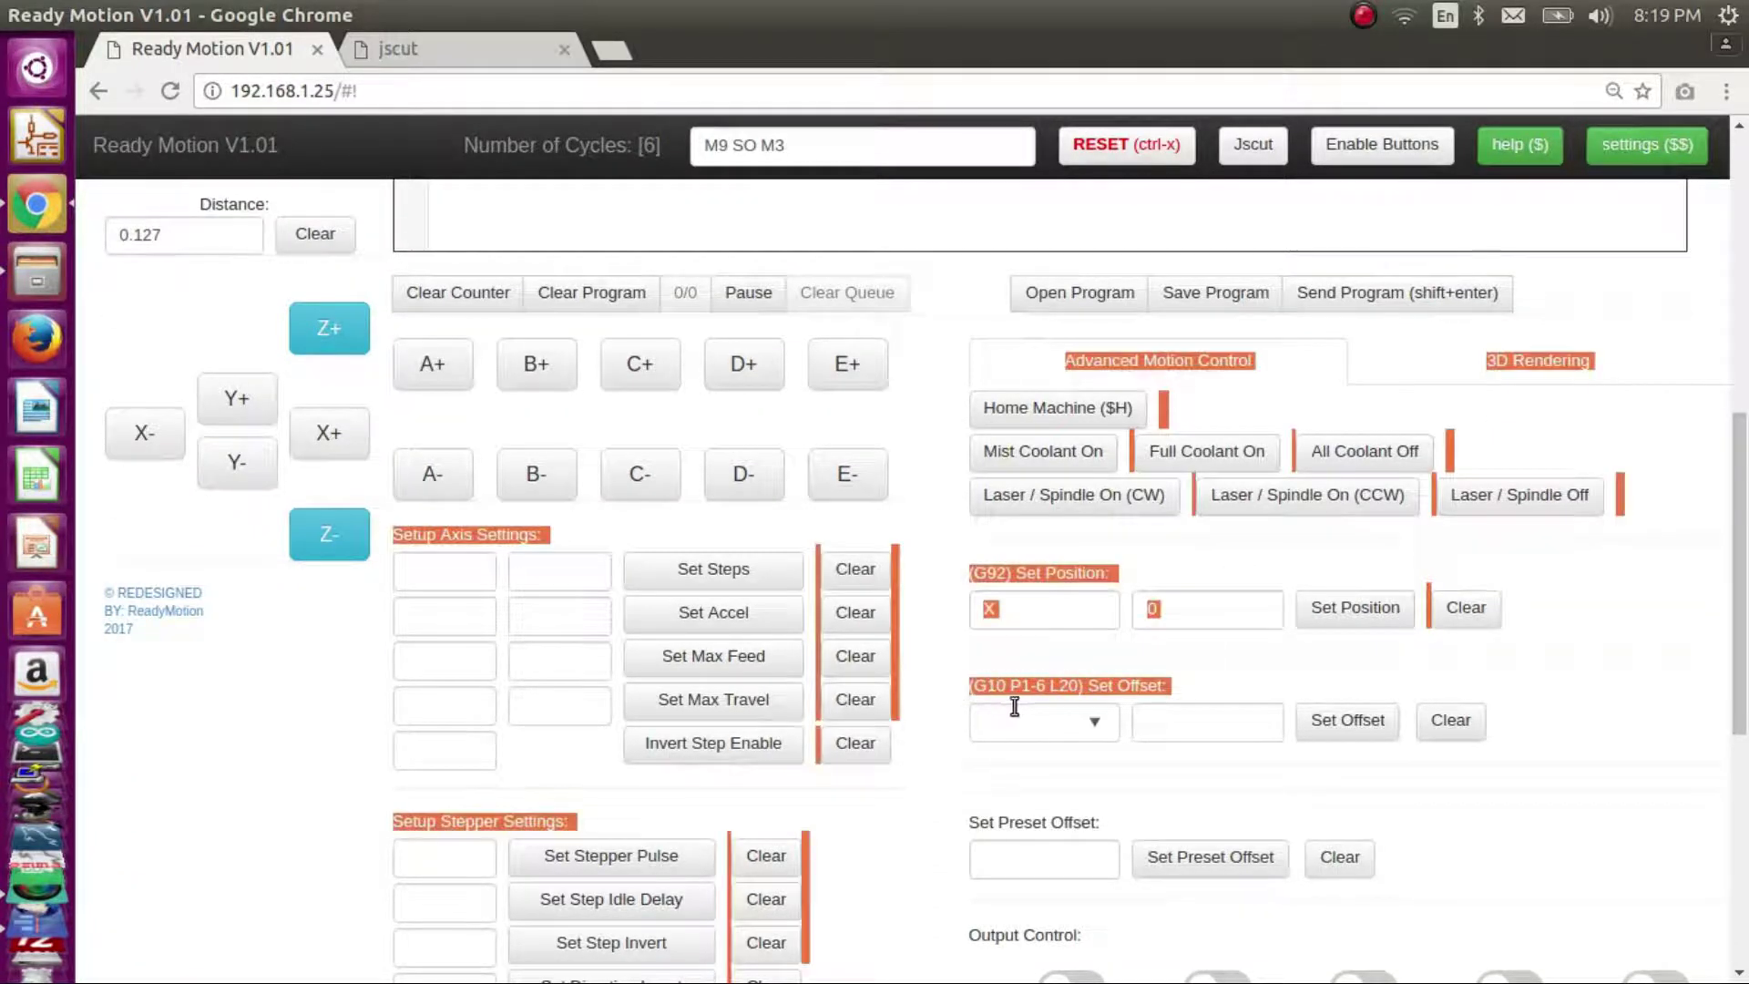
left_click(1032, 708)
left_click(1098, 720)
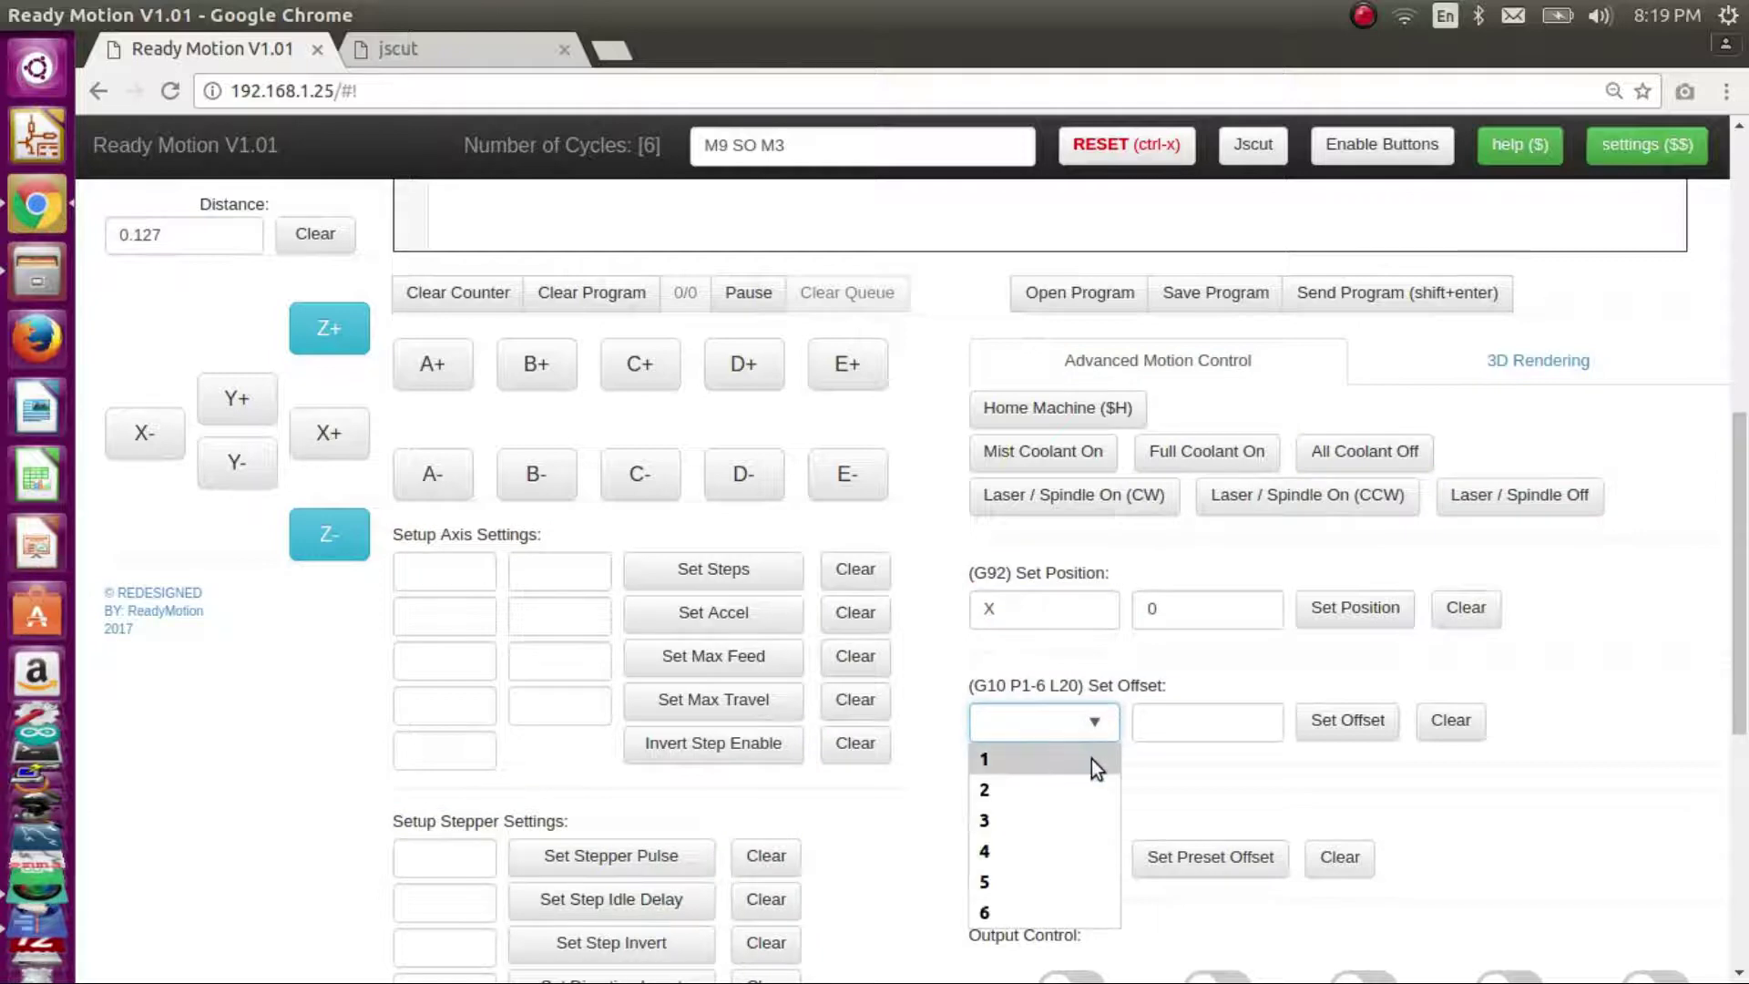
left_click(1091, 758)
left_click(1172, 712)
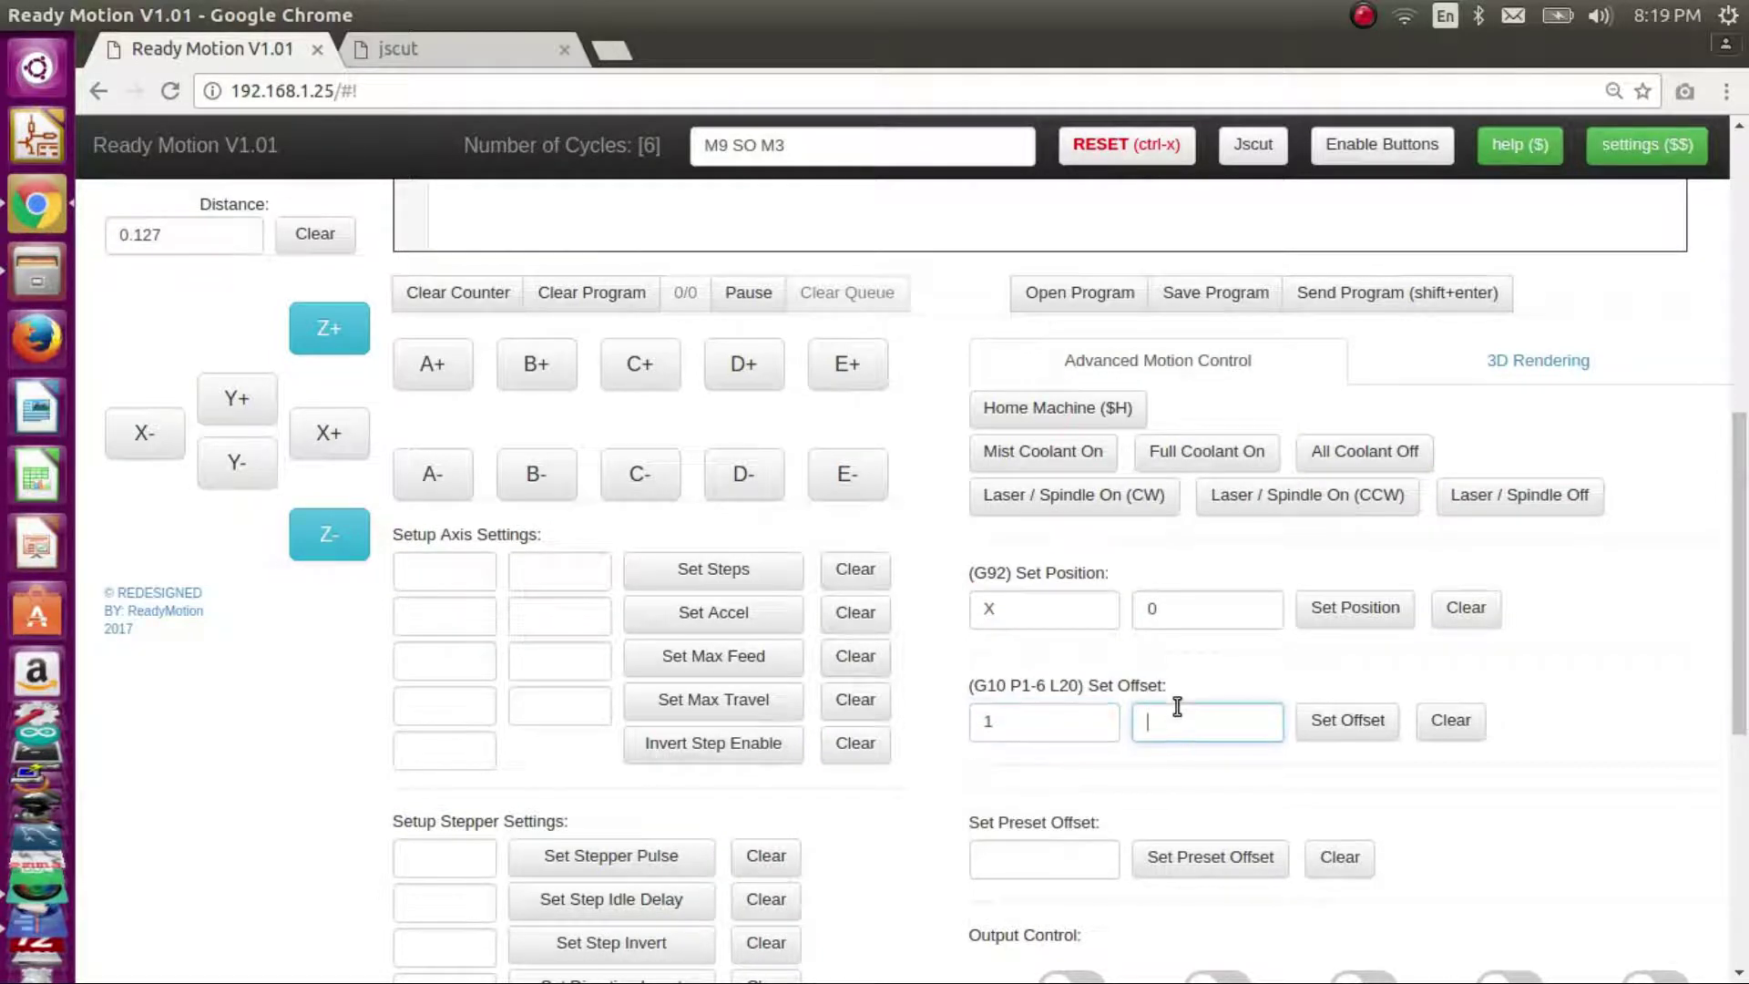
type("X0 Y0 Z0")
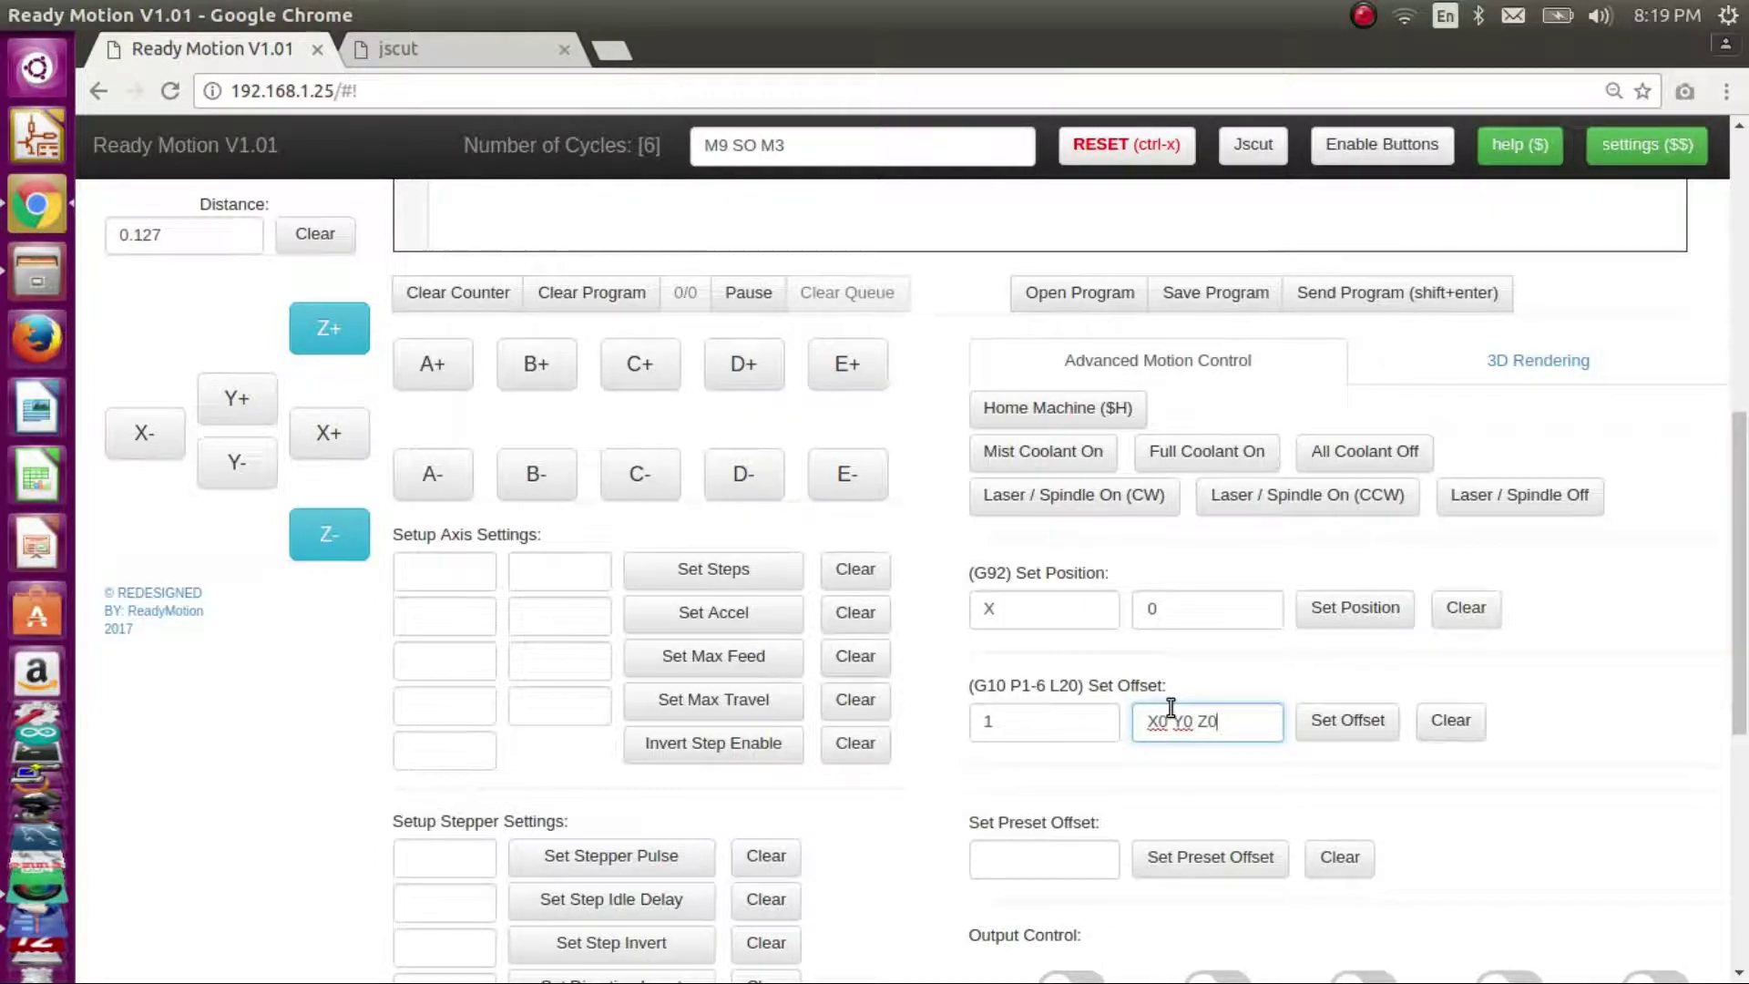
type(" A0")
left_click(1359, 721)
- Highlight the sent G10 P1 command in the console and compare it with the X to A working positions
scroll(1368, 729, "up", 4)
scroll(1366, 724, "up", 4)
left_click_drag(1319, 518, 1089, 524)
left_click_drag(213, 396, 215, 516)
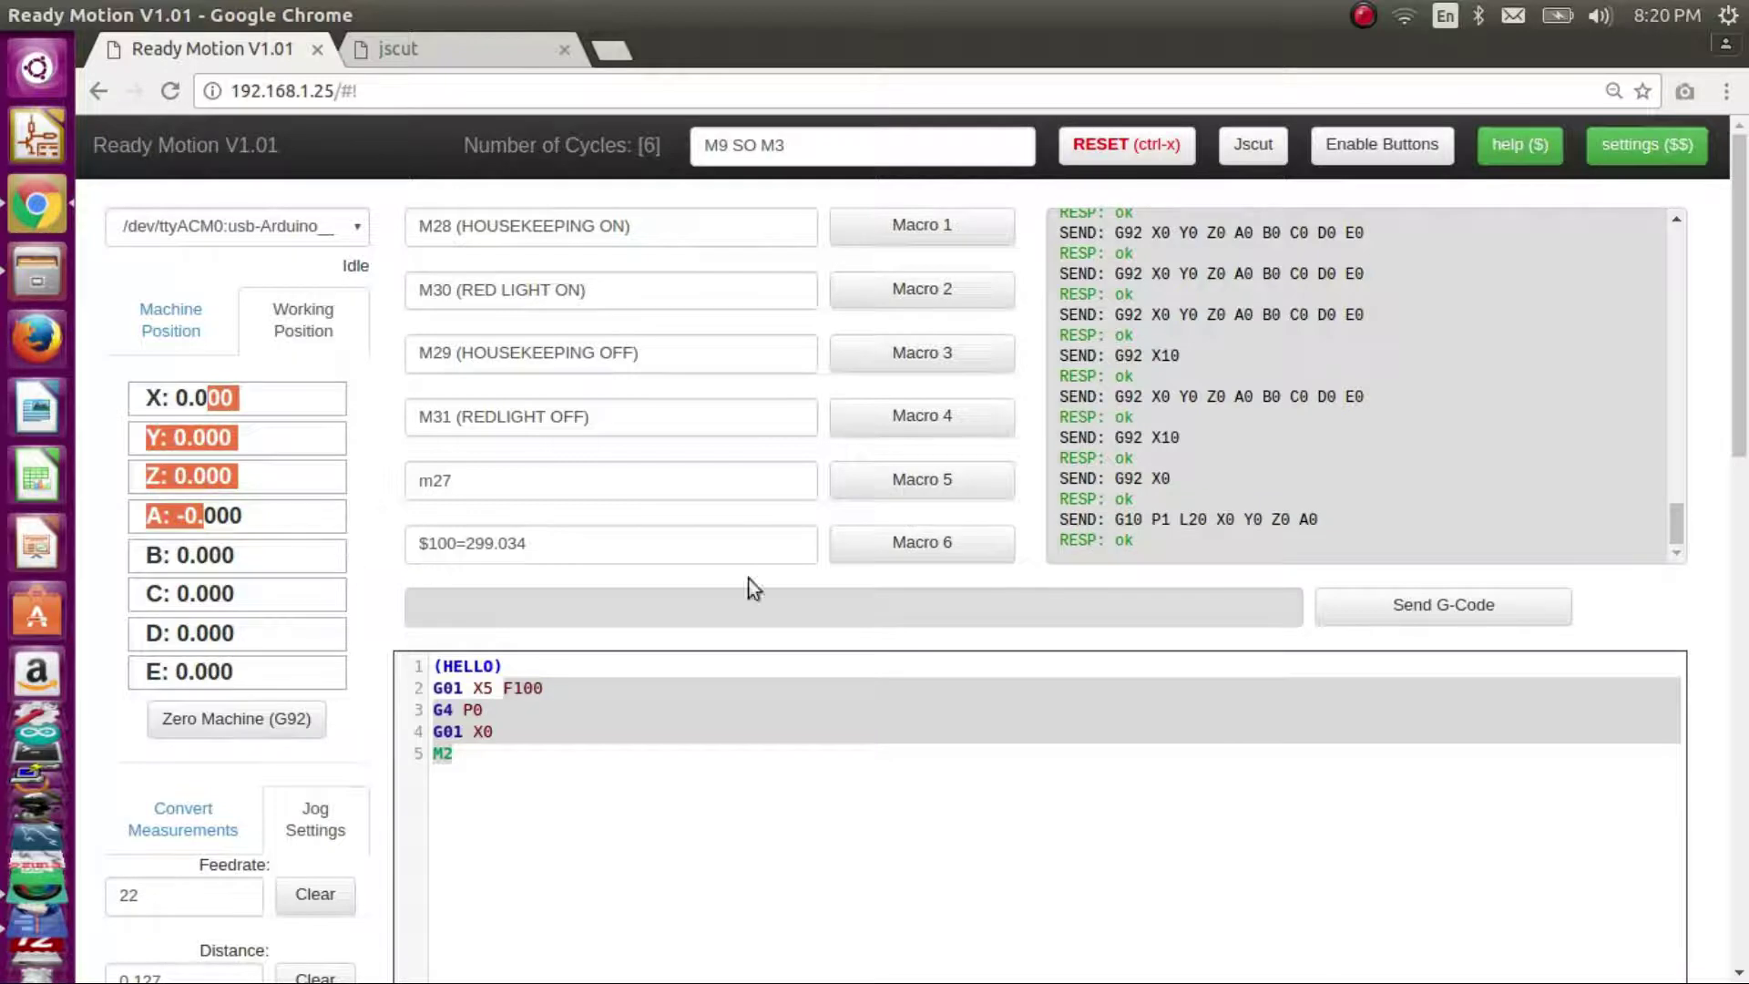
- Clear the G10 offset entries and set the offset for P6 to X100 Y100 Z100 A100
scroll(1181, 674, "down", 8)
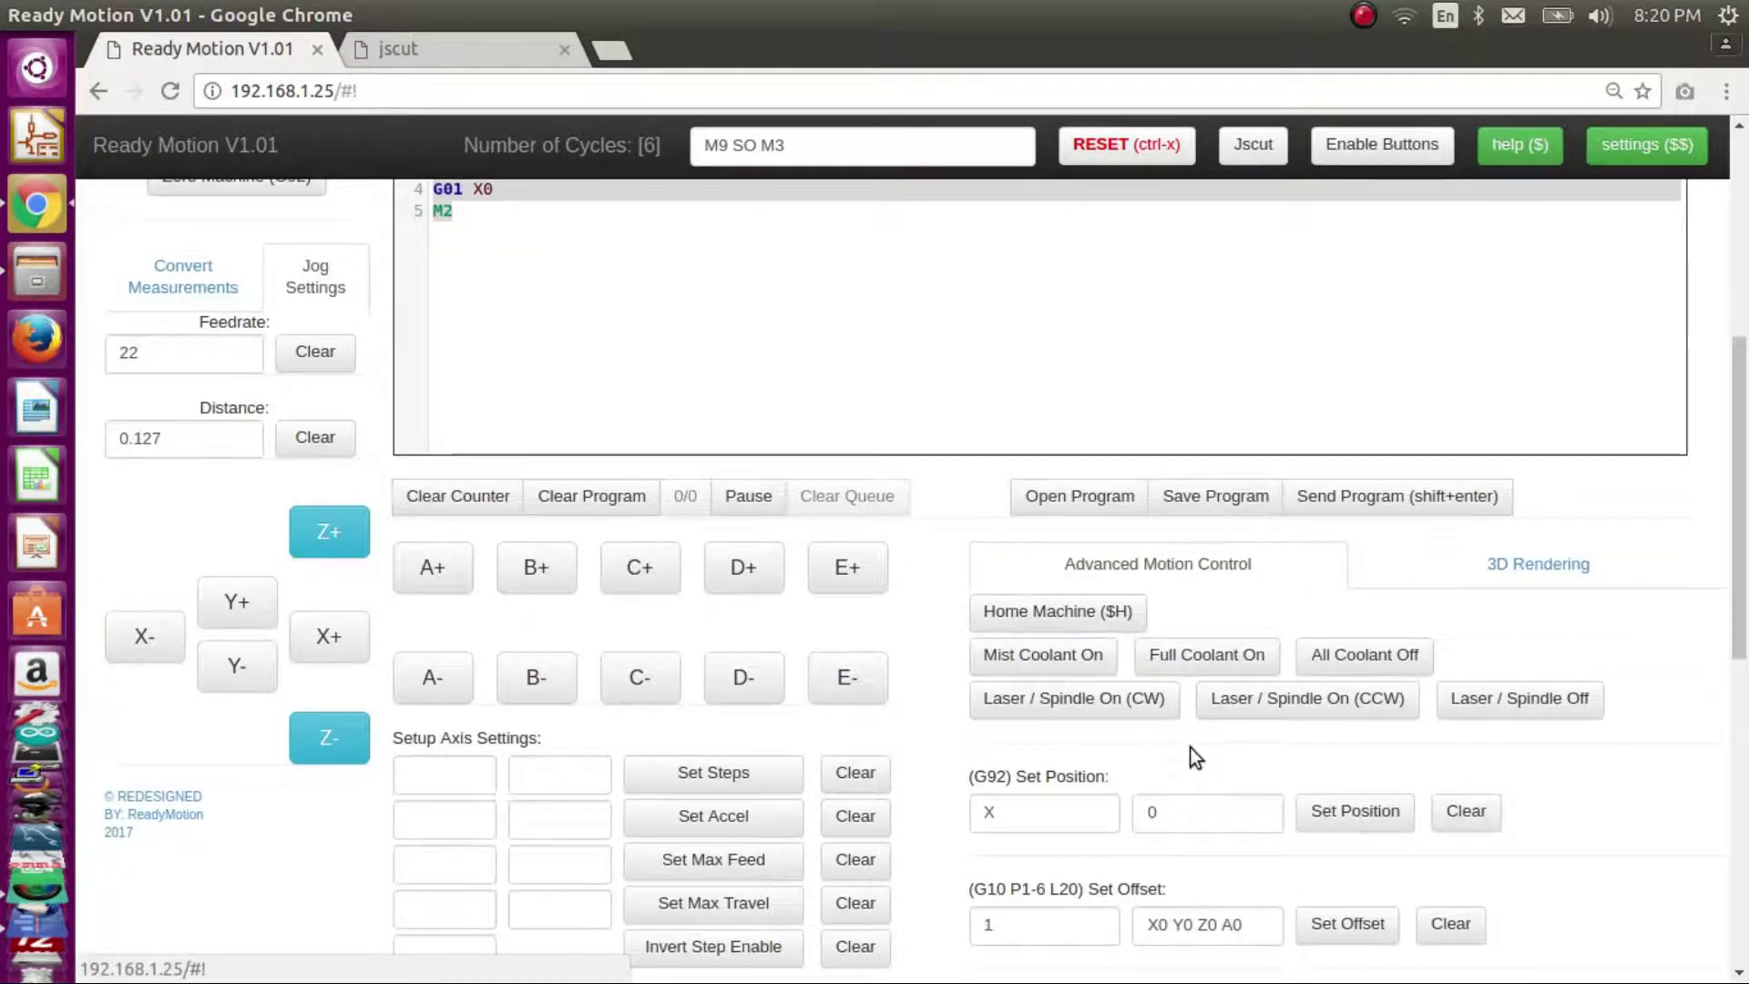
left_click(1101, 723)
left_click(1458, 730)
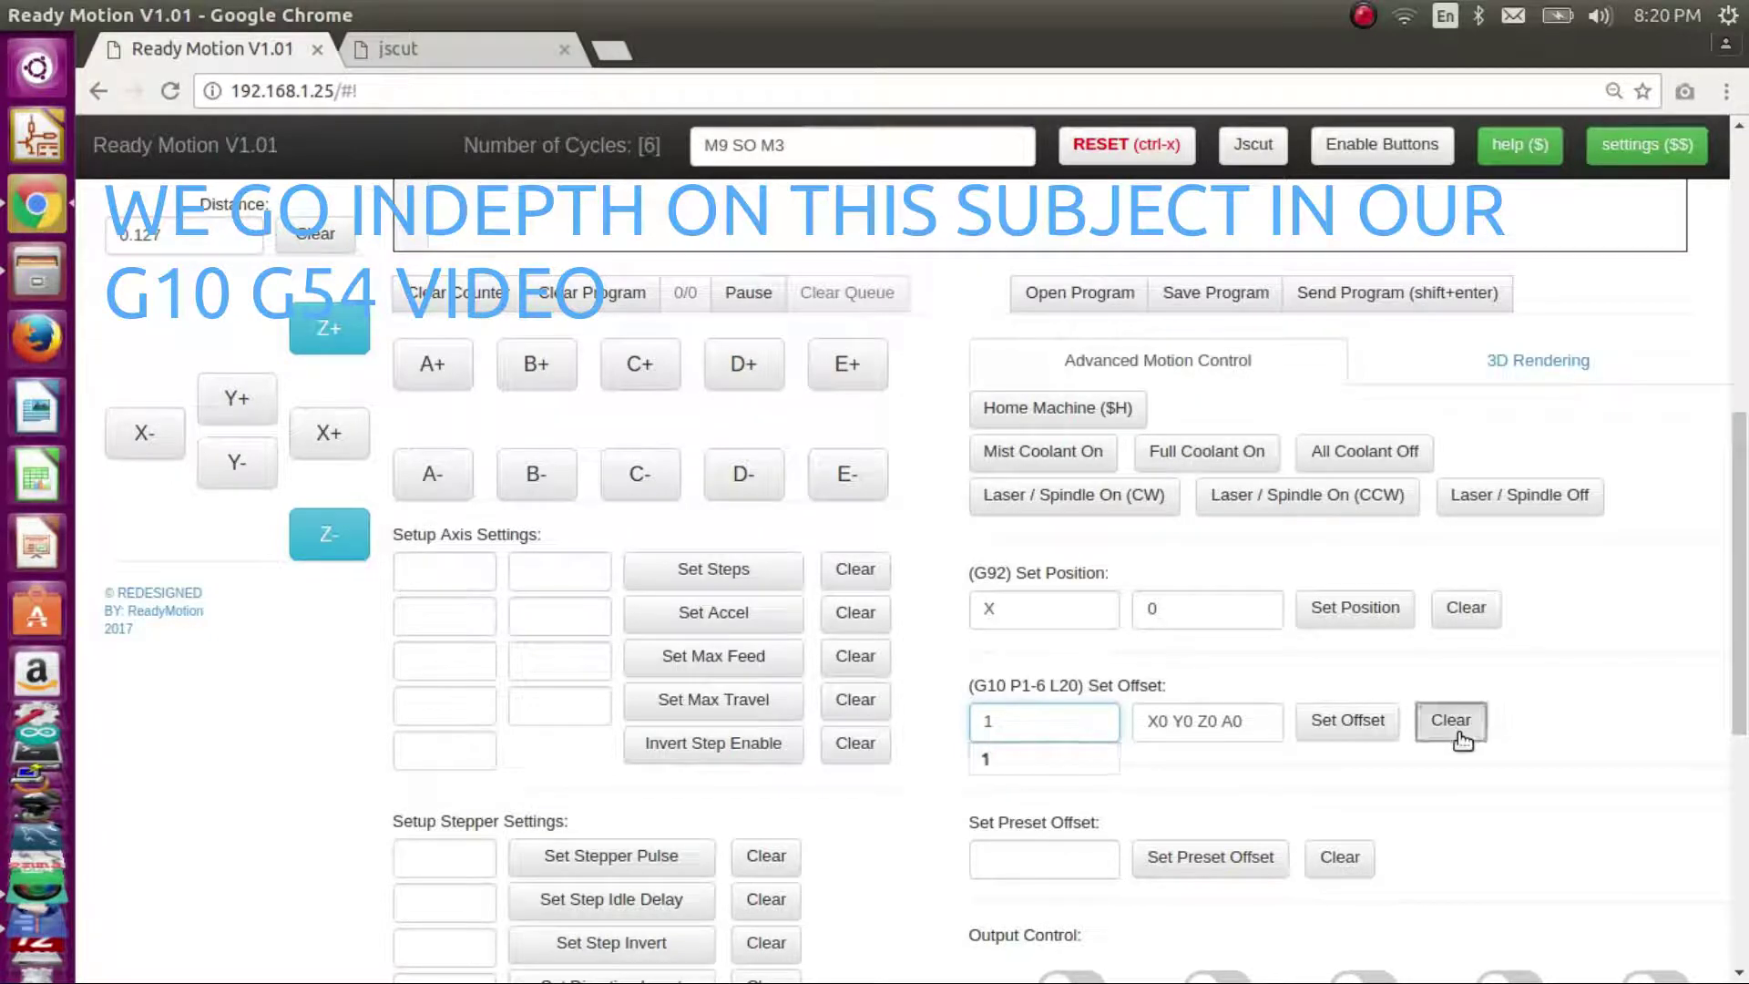
left_click(1097, 724)
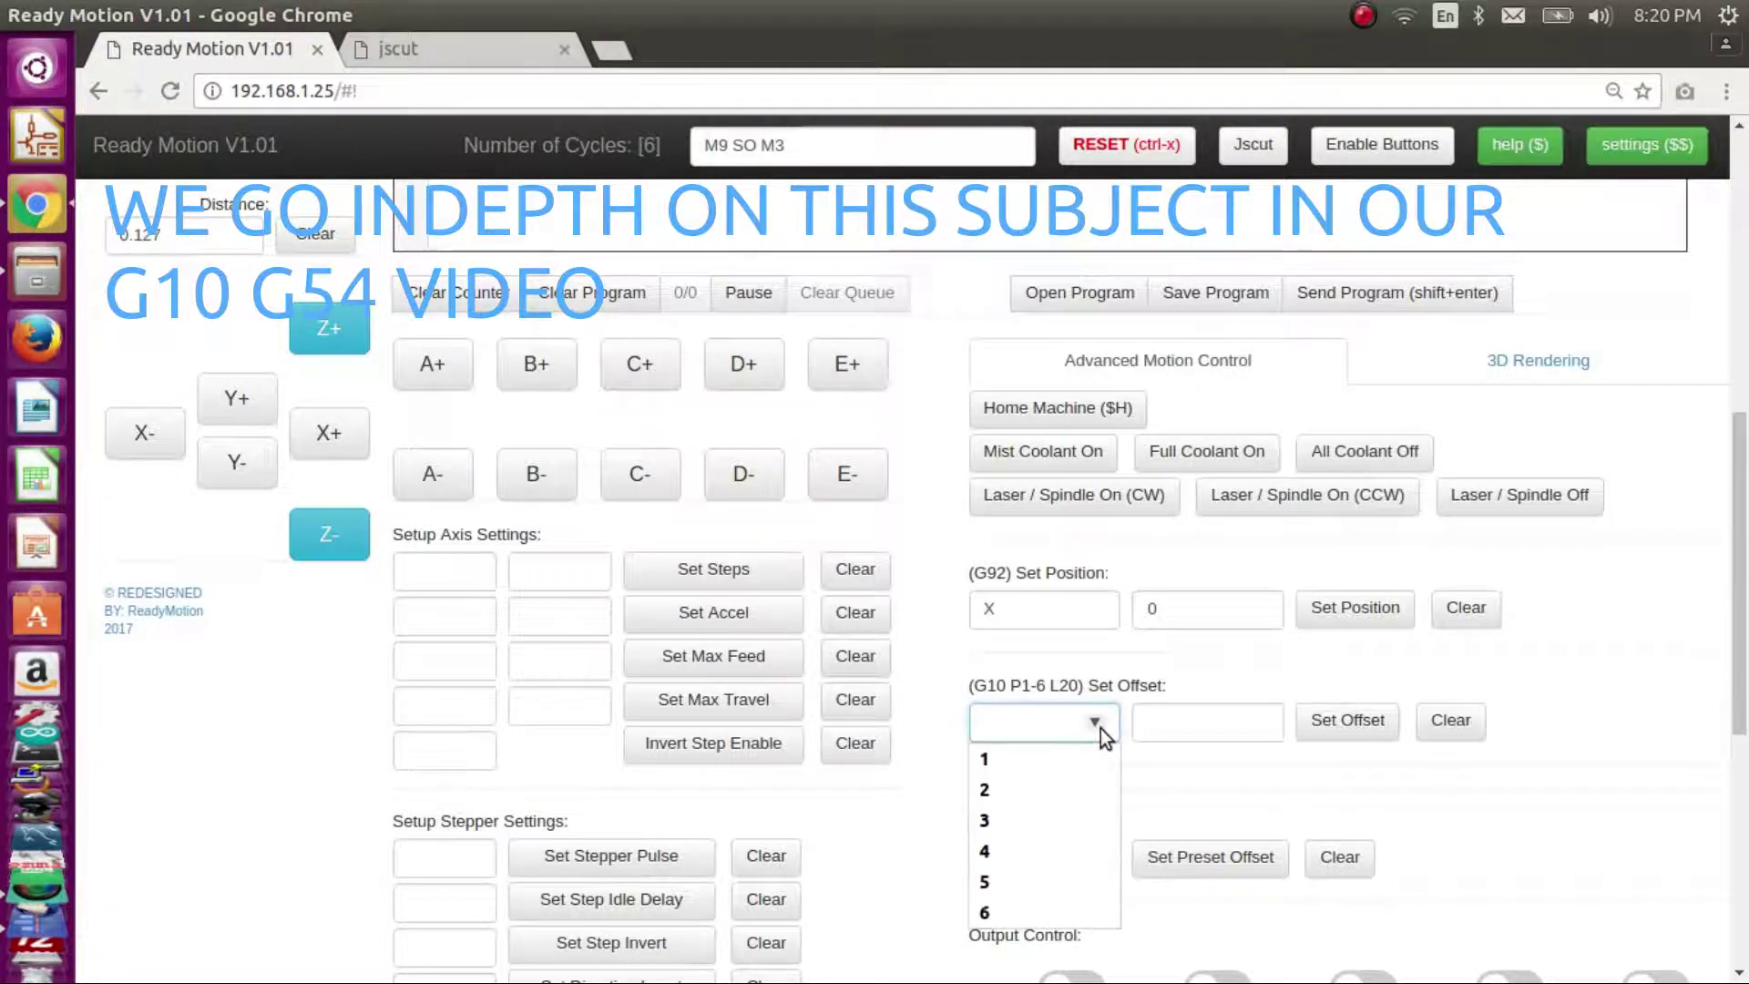
left_click(1018, 913)
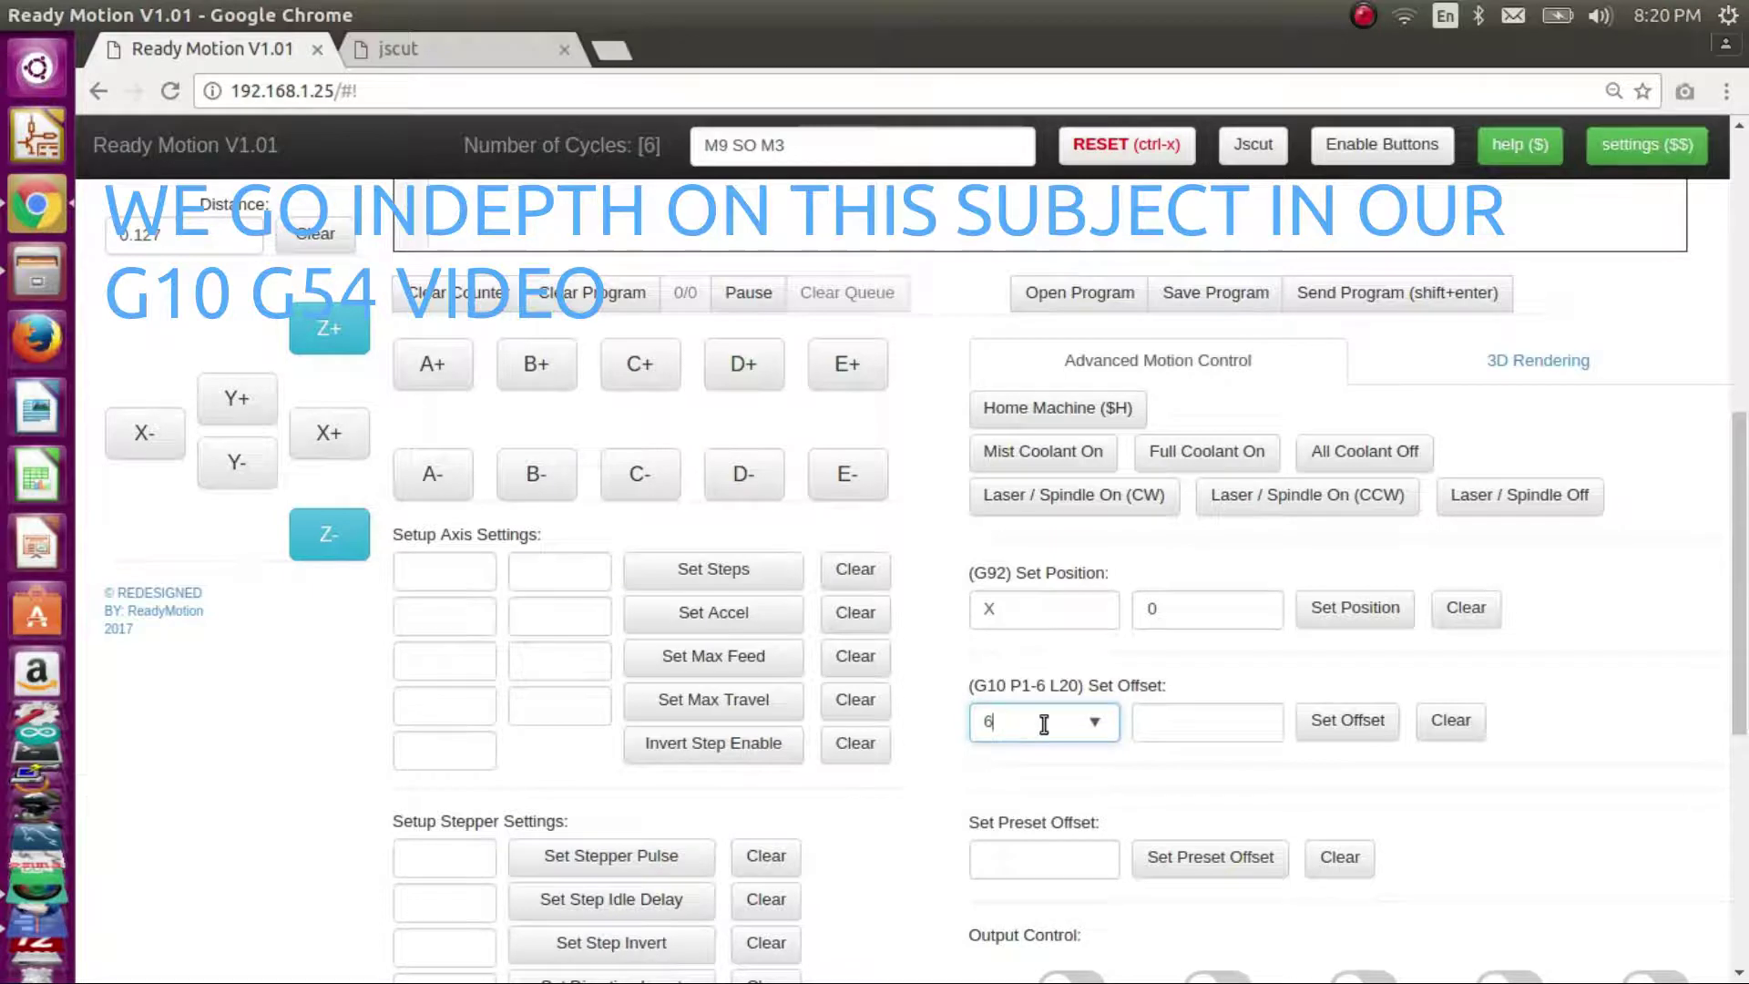
left_click(1168, 721)
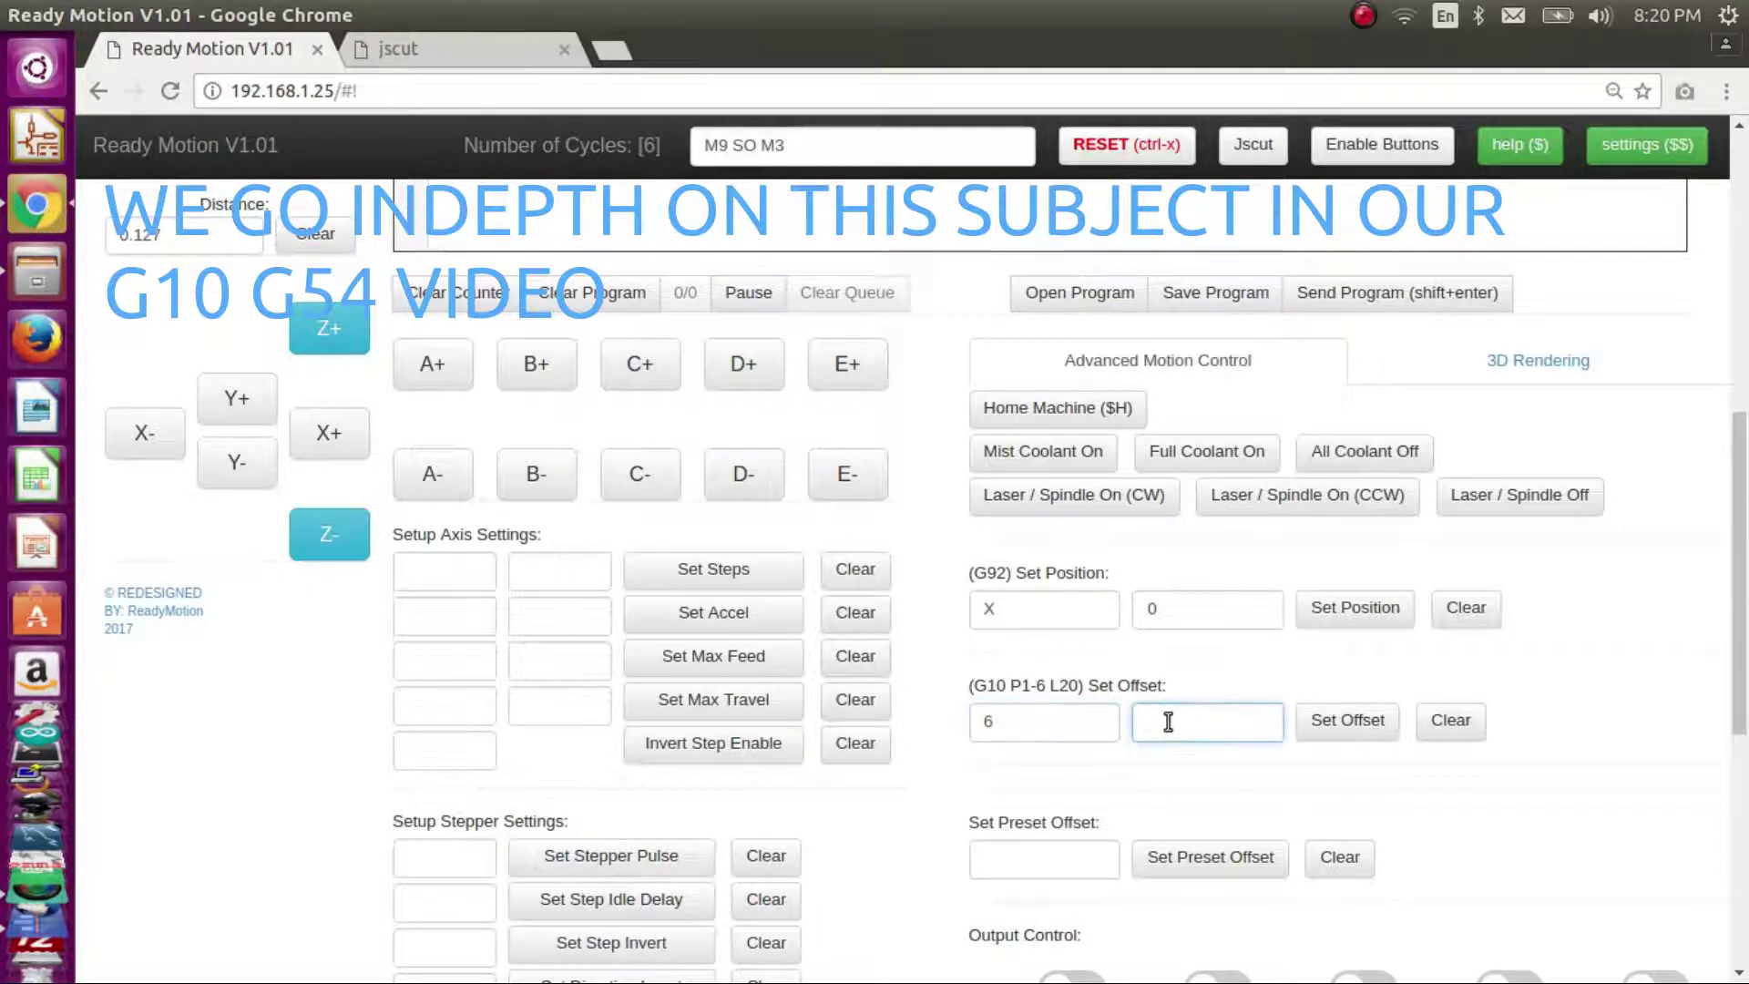
type("X100 Y00")
key("BackSpace")
key("BackSpace")
type("100 Z100 A100")
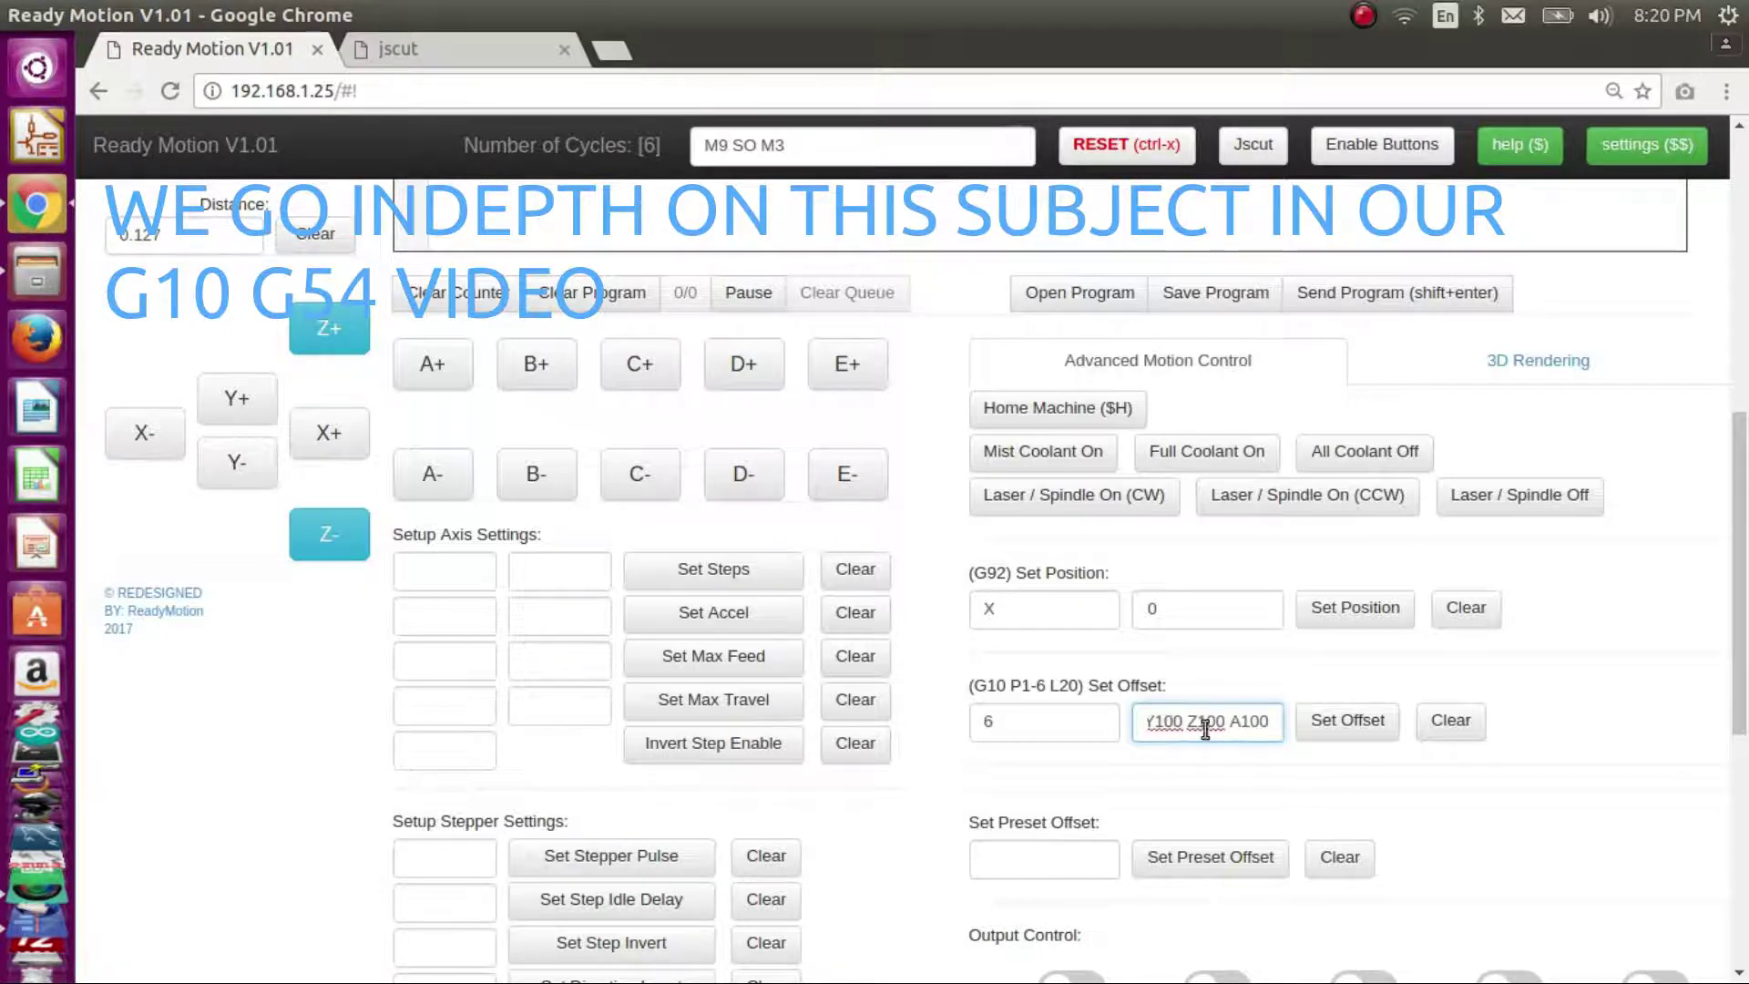
left_click(1334, 721)
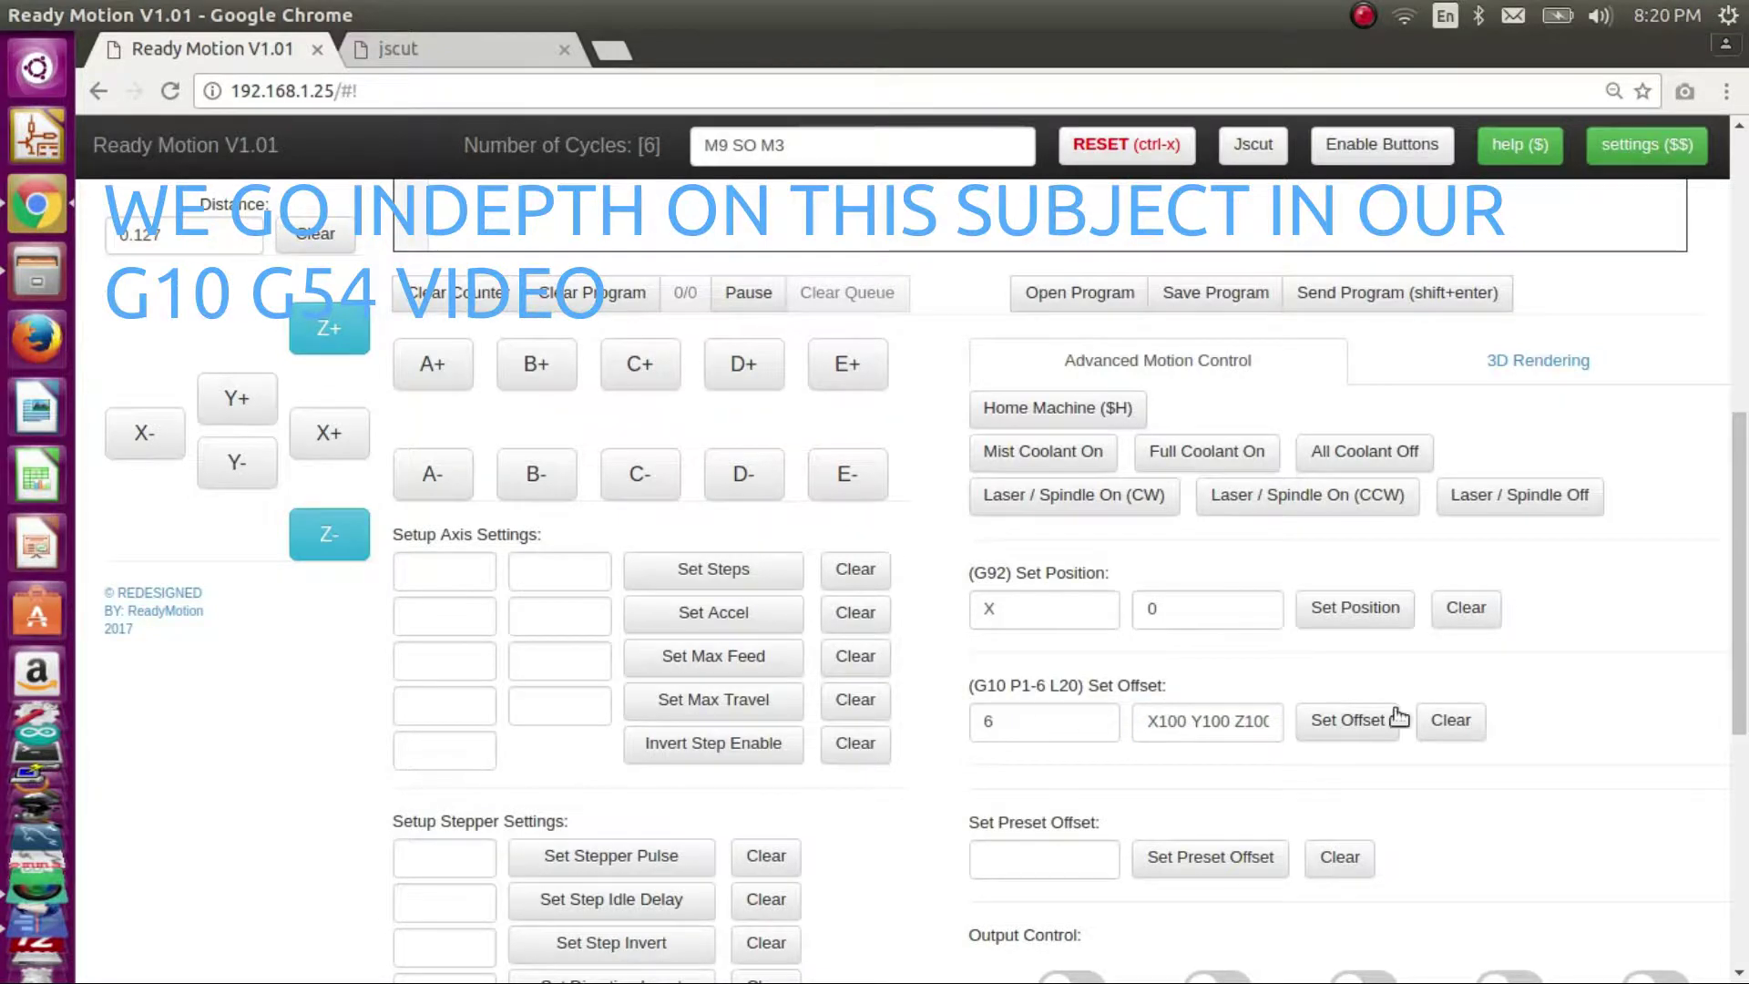
- Highlight the sent G10 P6 command in the console and compare it with the working positions
scroll(1562, 665, "up", 8)
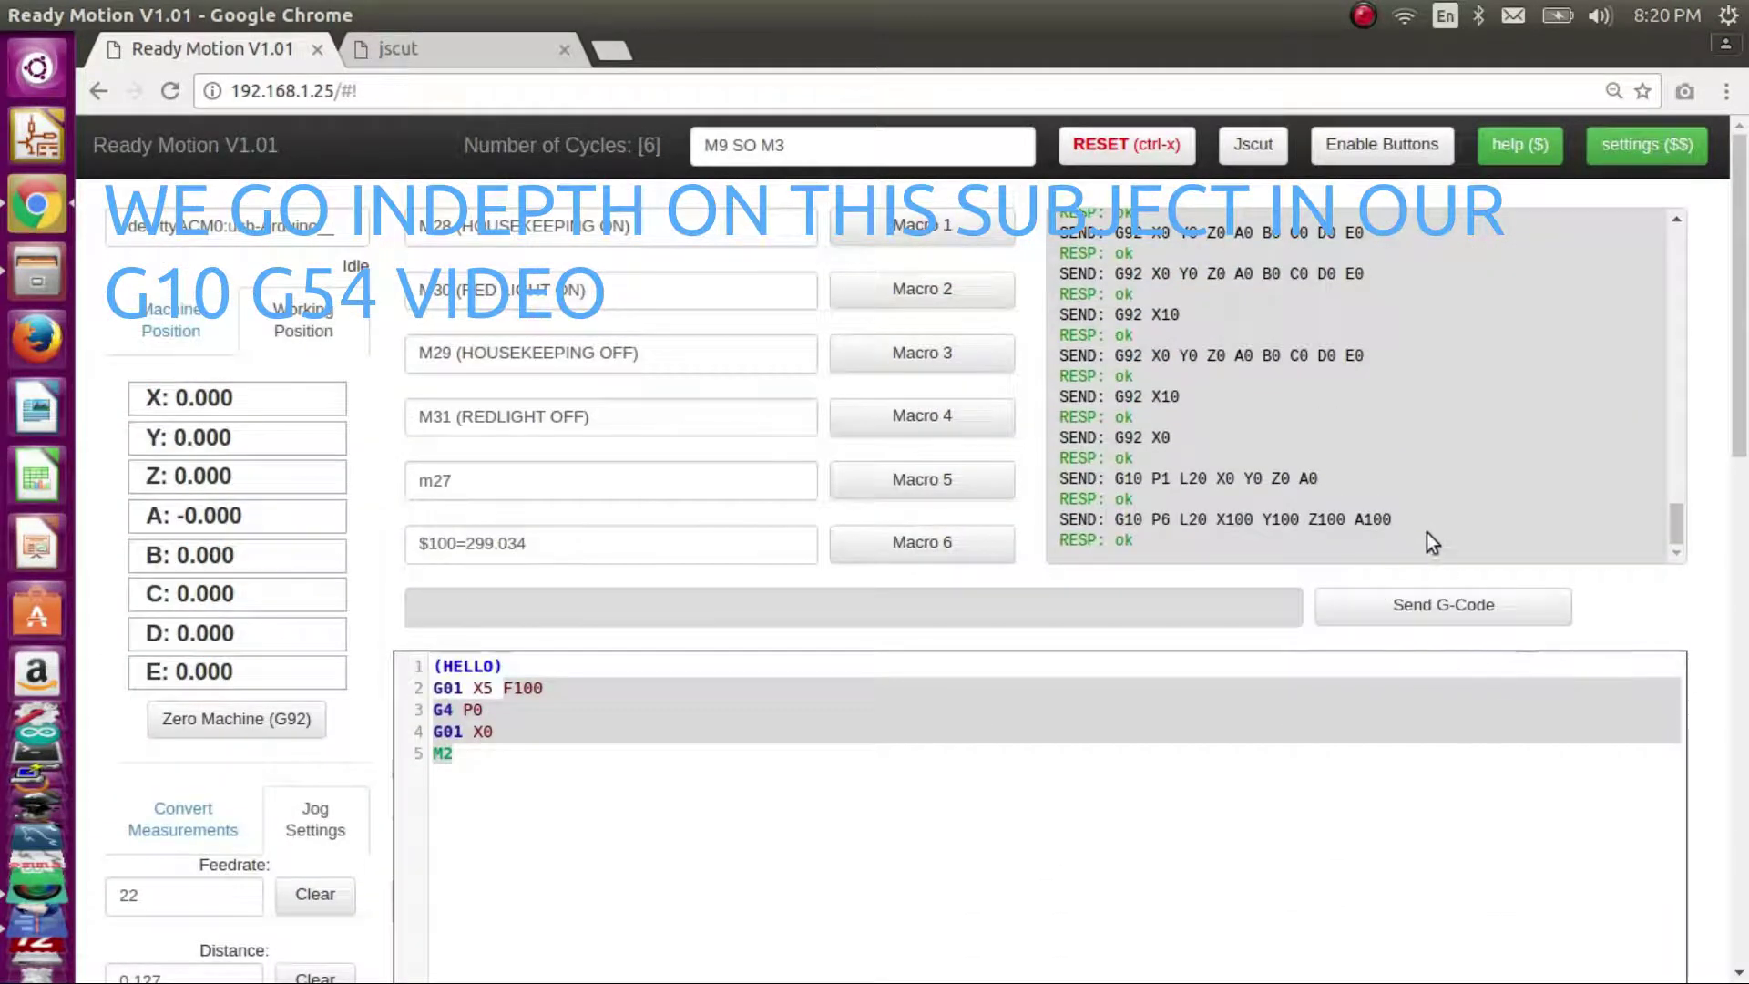
left_click_drag(1392, 520, 1112, 519)
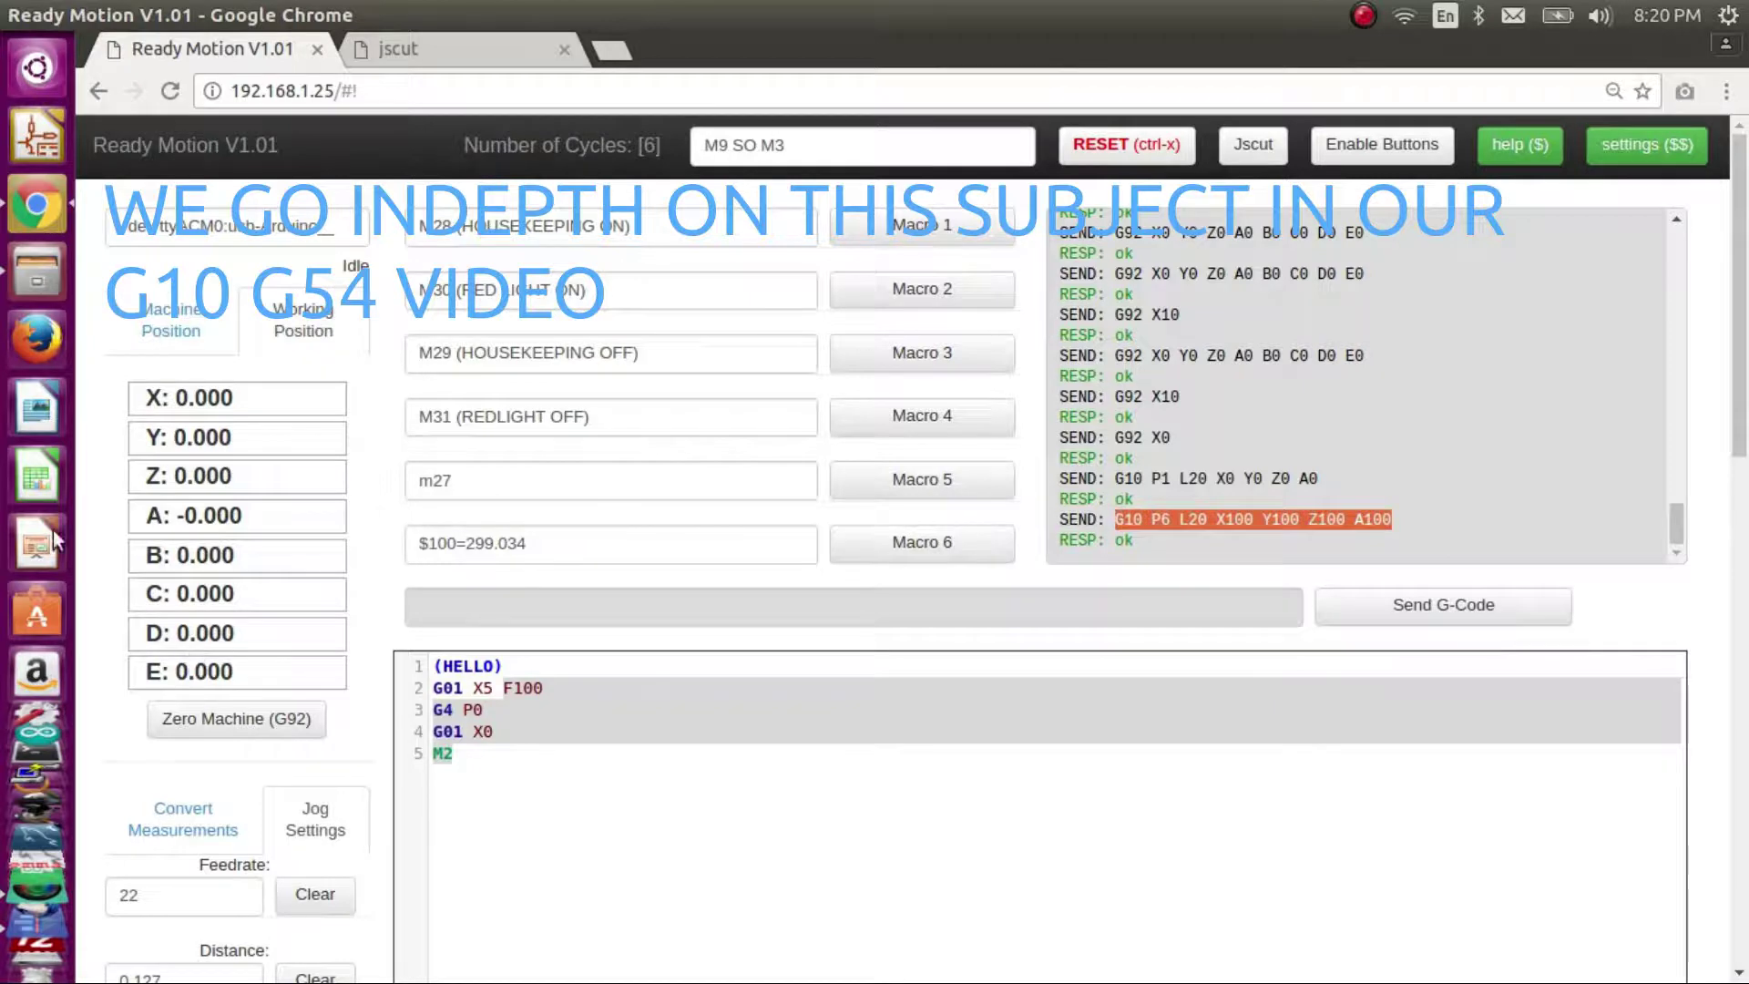
left_click_drag(196, 397, 216, 553)
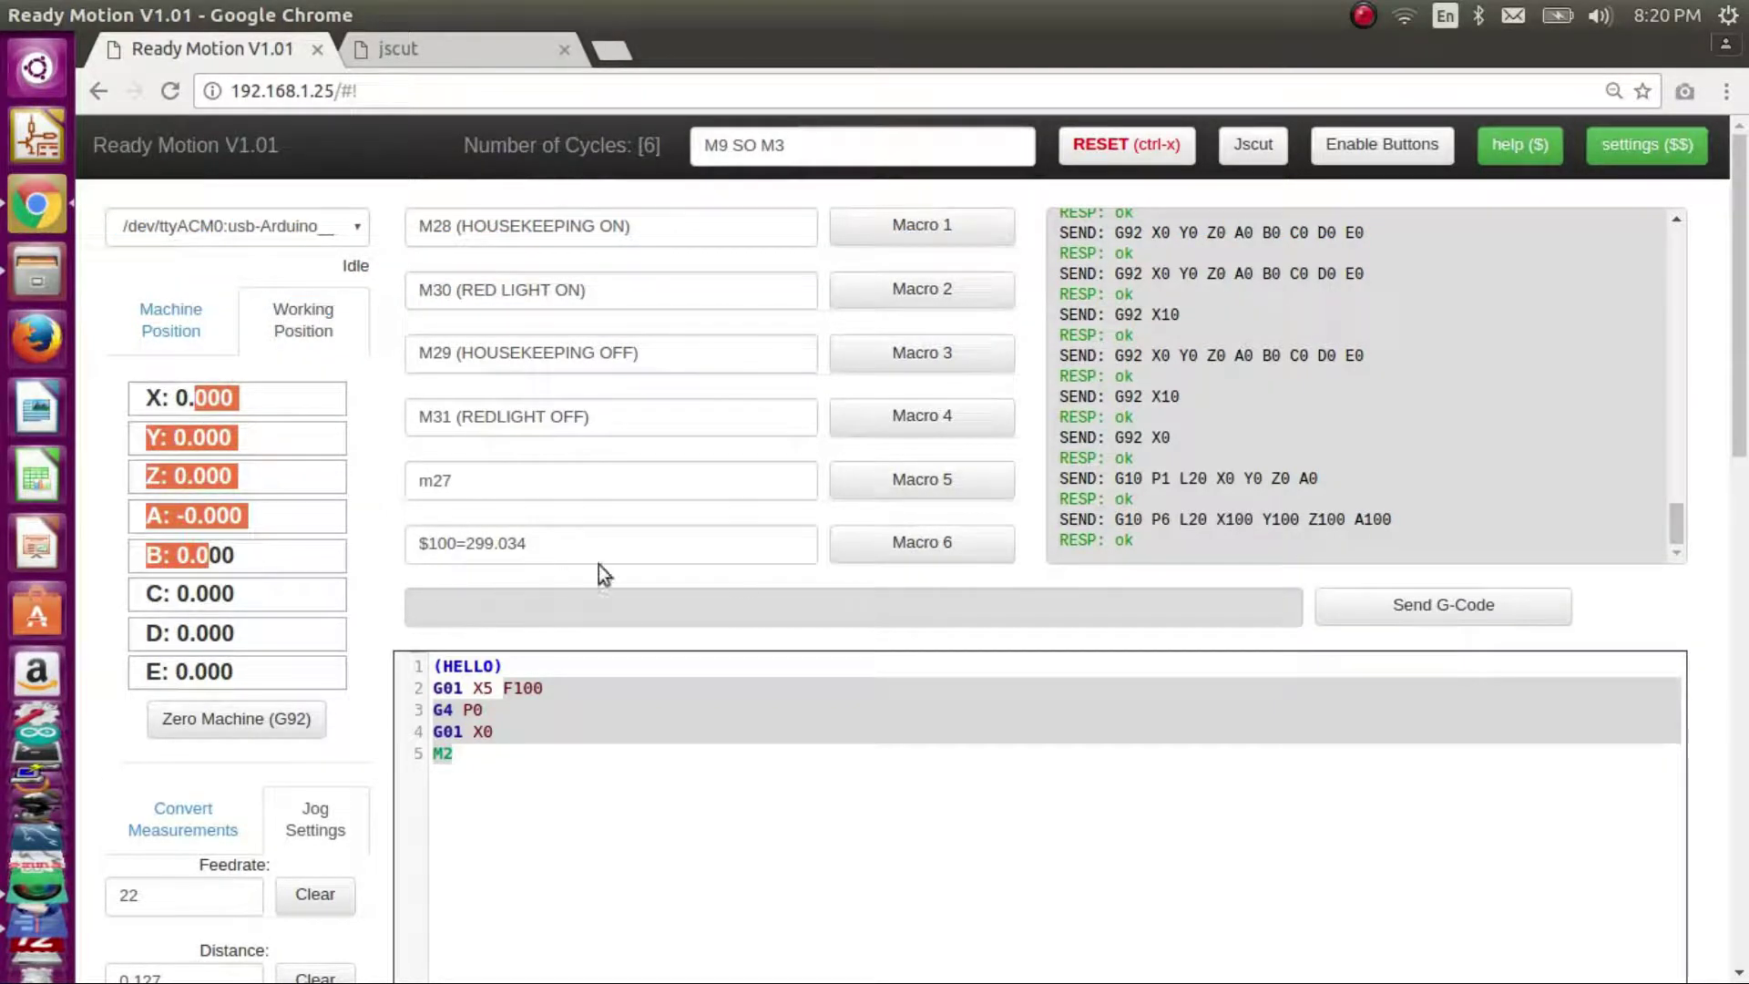
- Point out the P6 and P1 offset numbers in the two sent G10 commands
double_click(1162, 519)
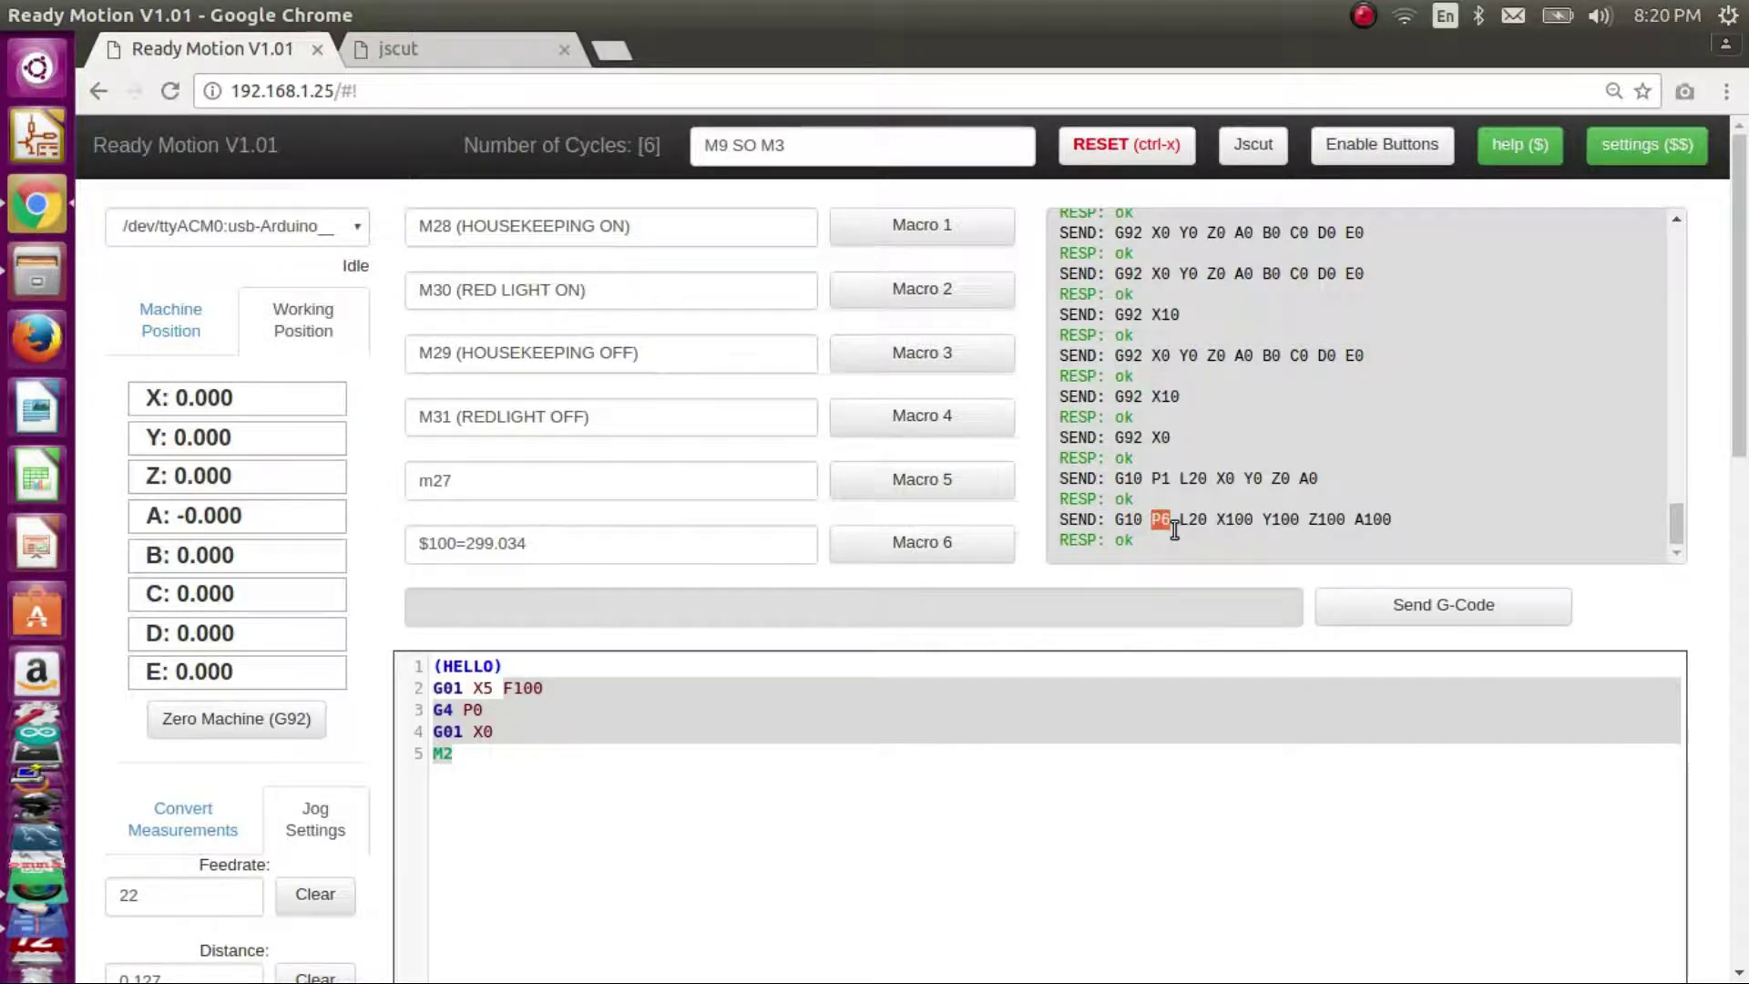
left_click_drag(1155, 479, 1134, 499)
double_click(1160, 479)
double_click(1157, 519)
double_click(1153, 477)
- Apply the preset offset G59 and highlight the working positions
scroll(1270, 638, "down", 10)
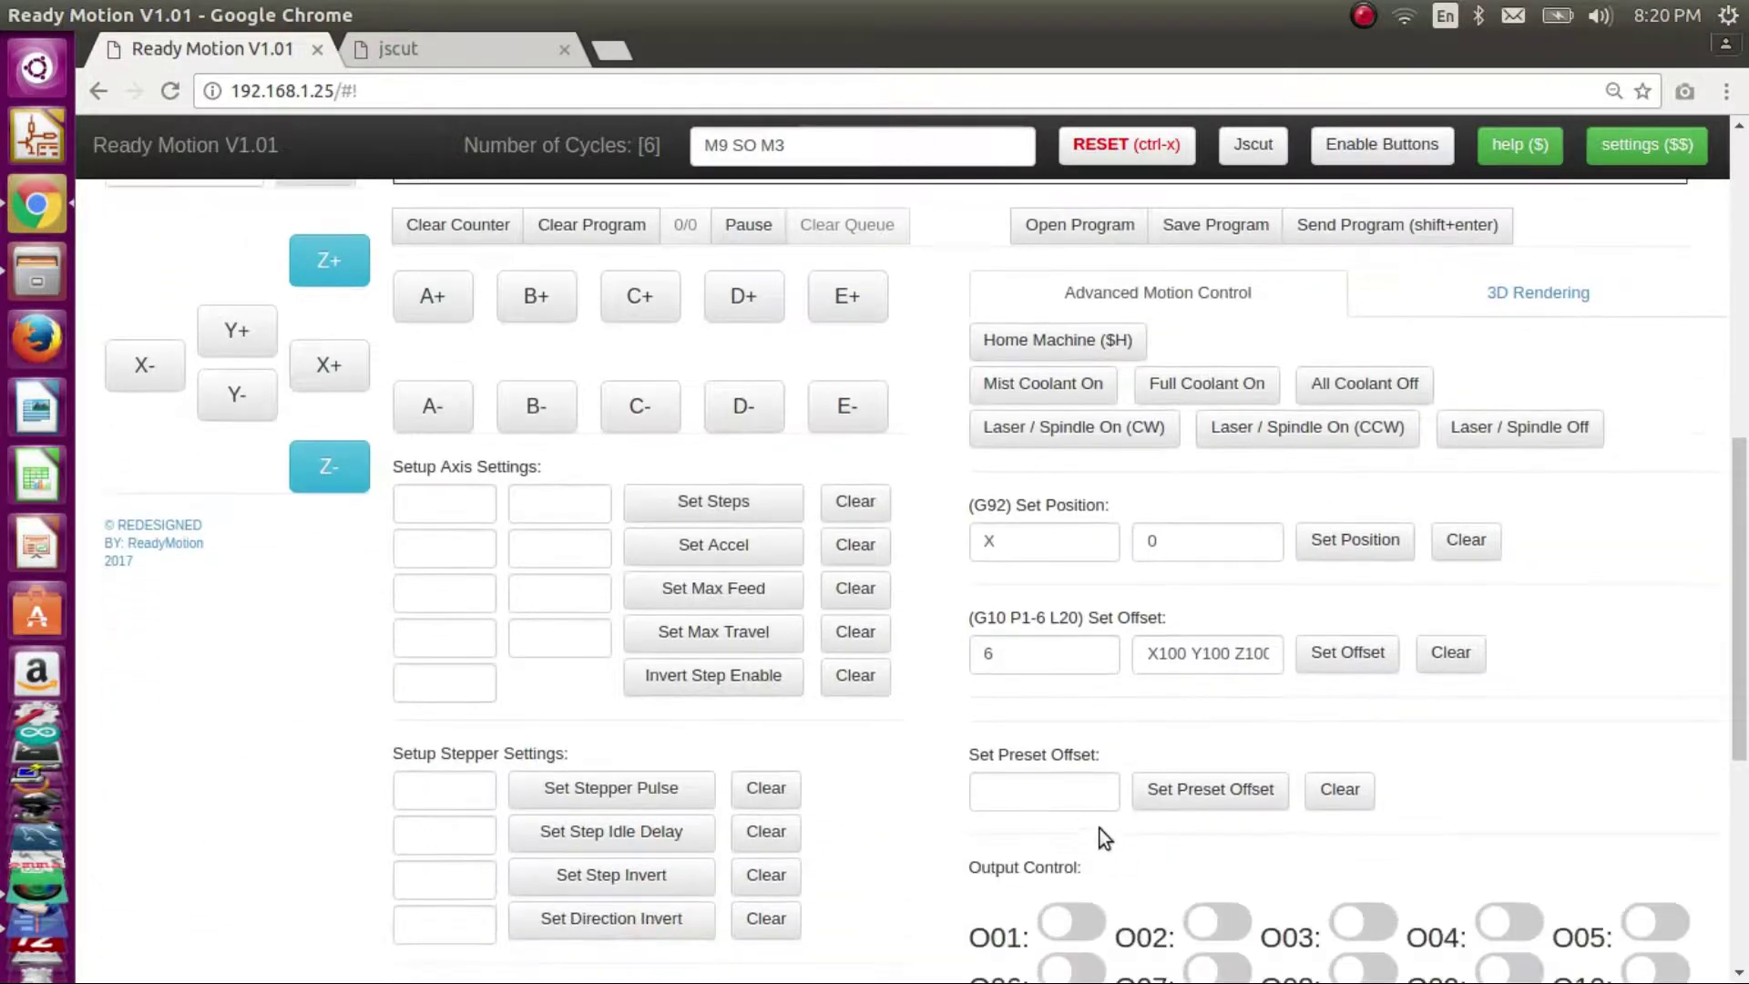
left_click(1093, 789)
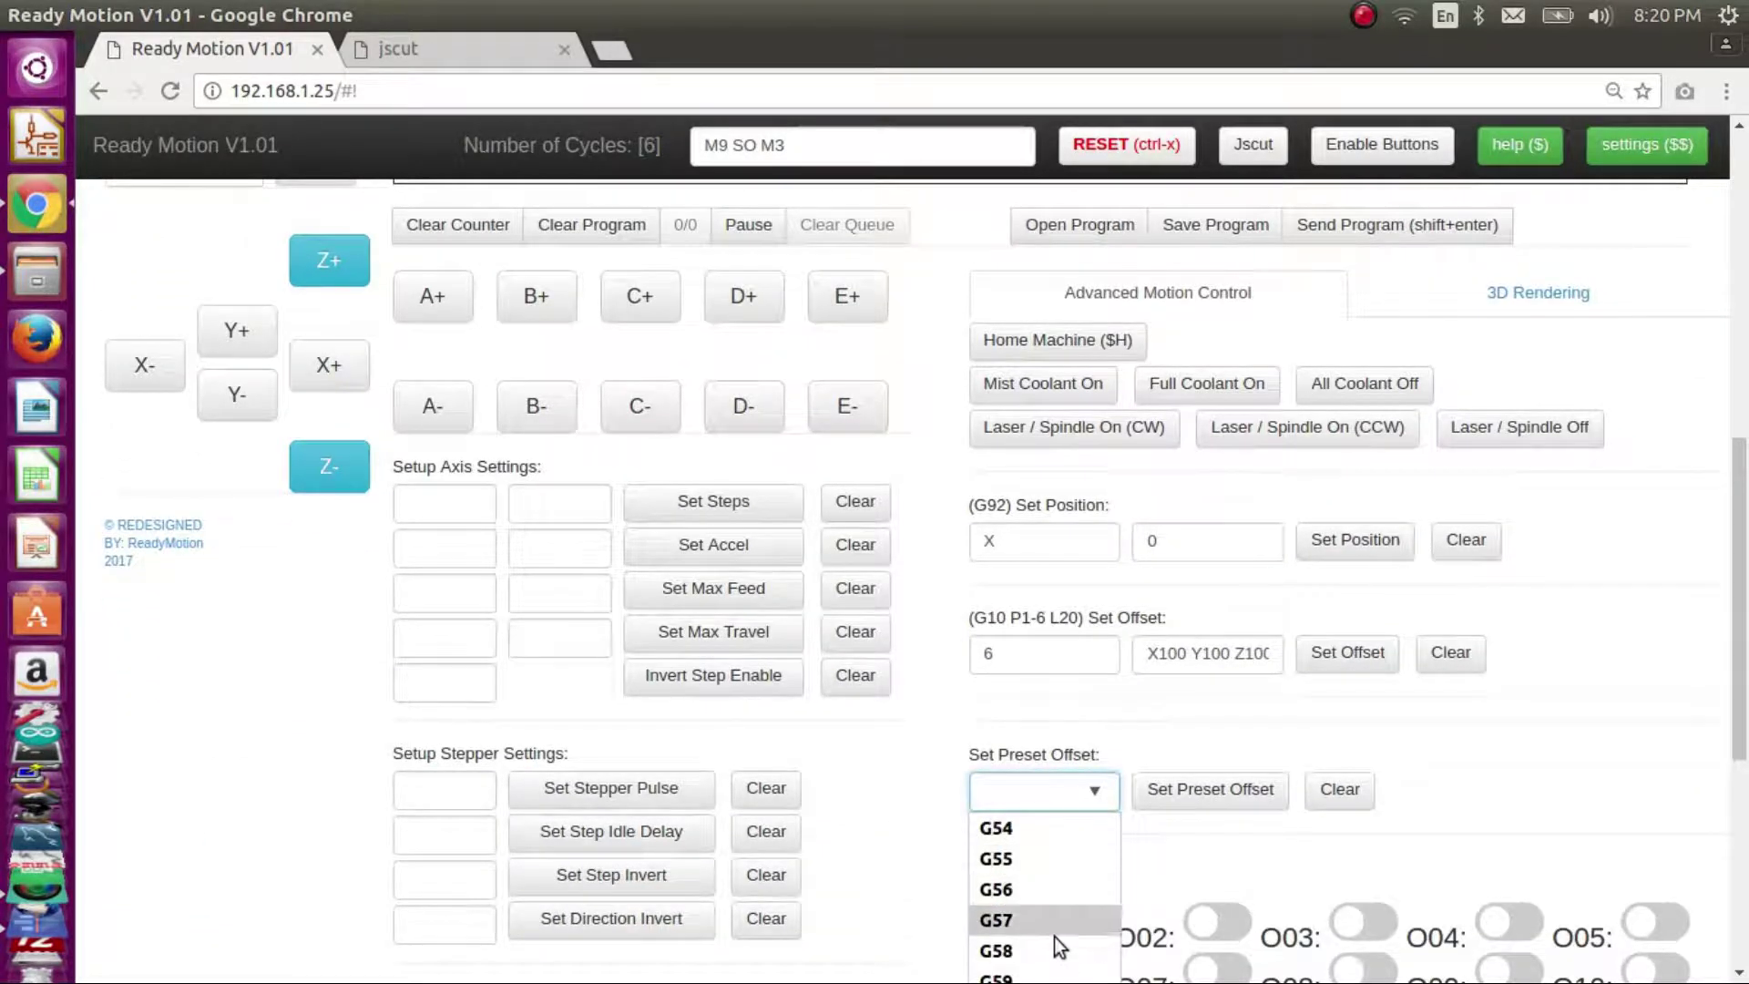
left_click(1047, 976)
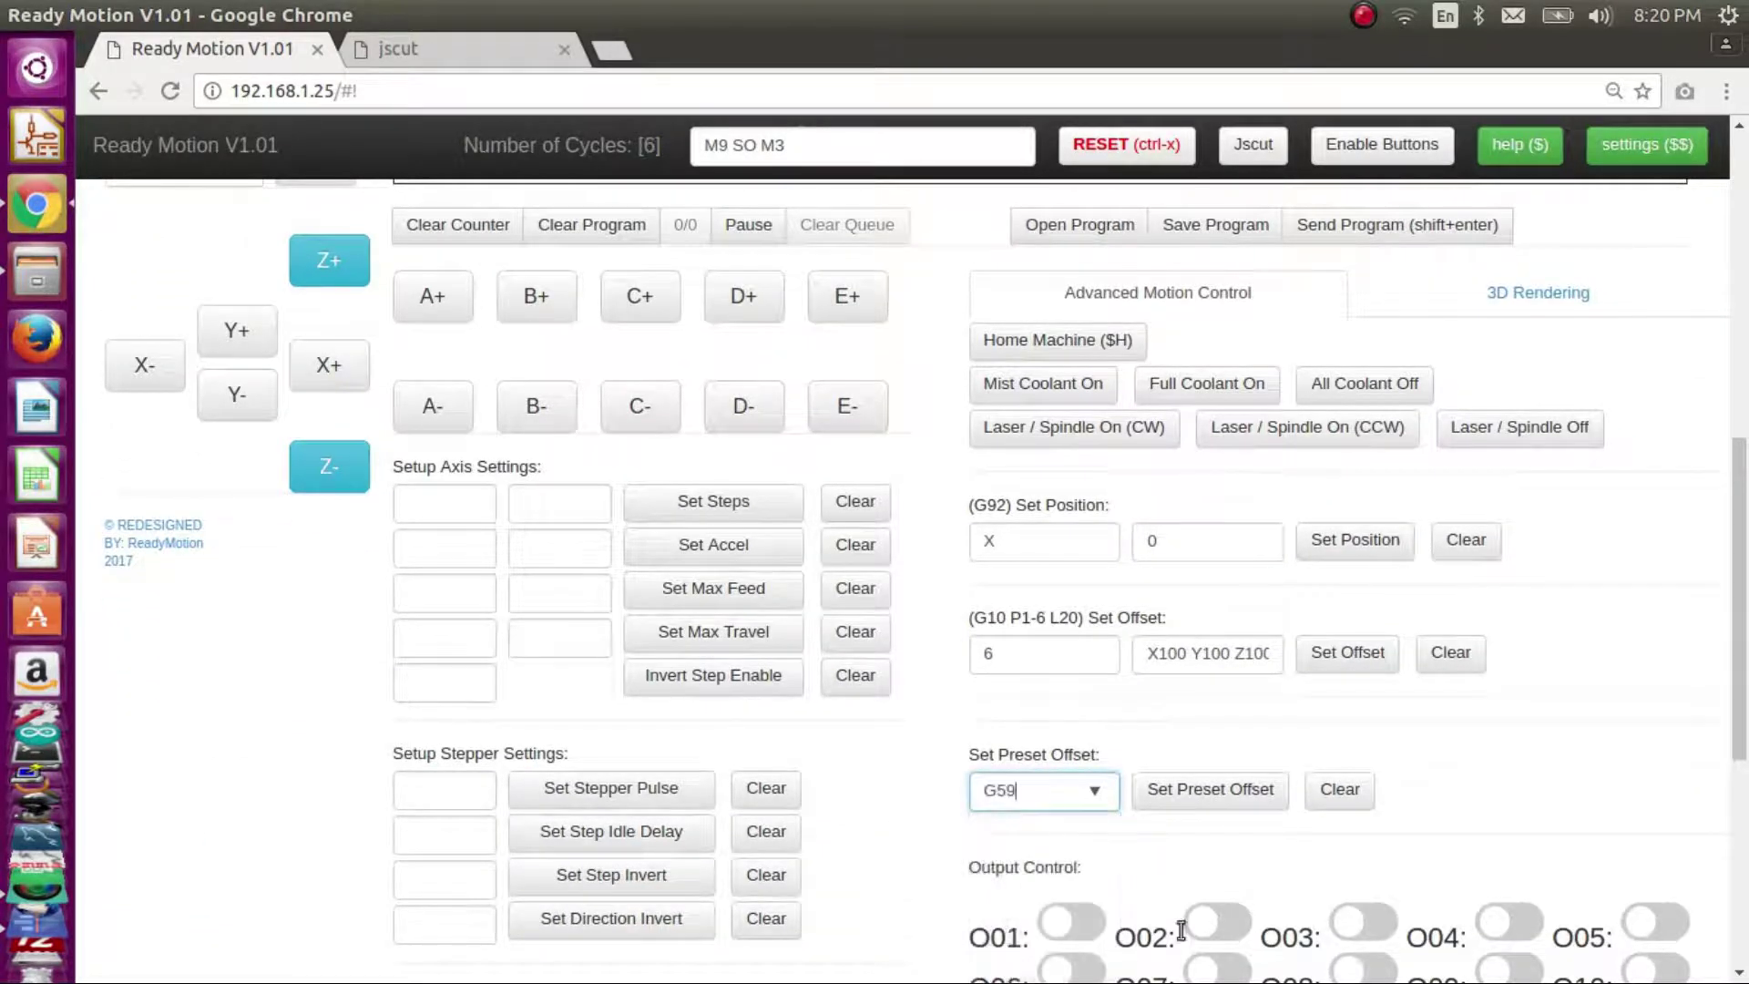
left_click(1250, 814)
scroll(1636, 643, "up", 10)
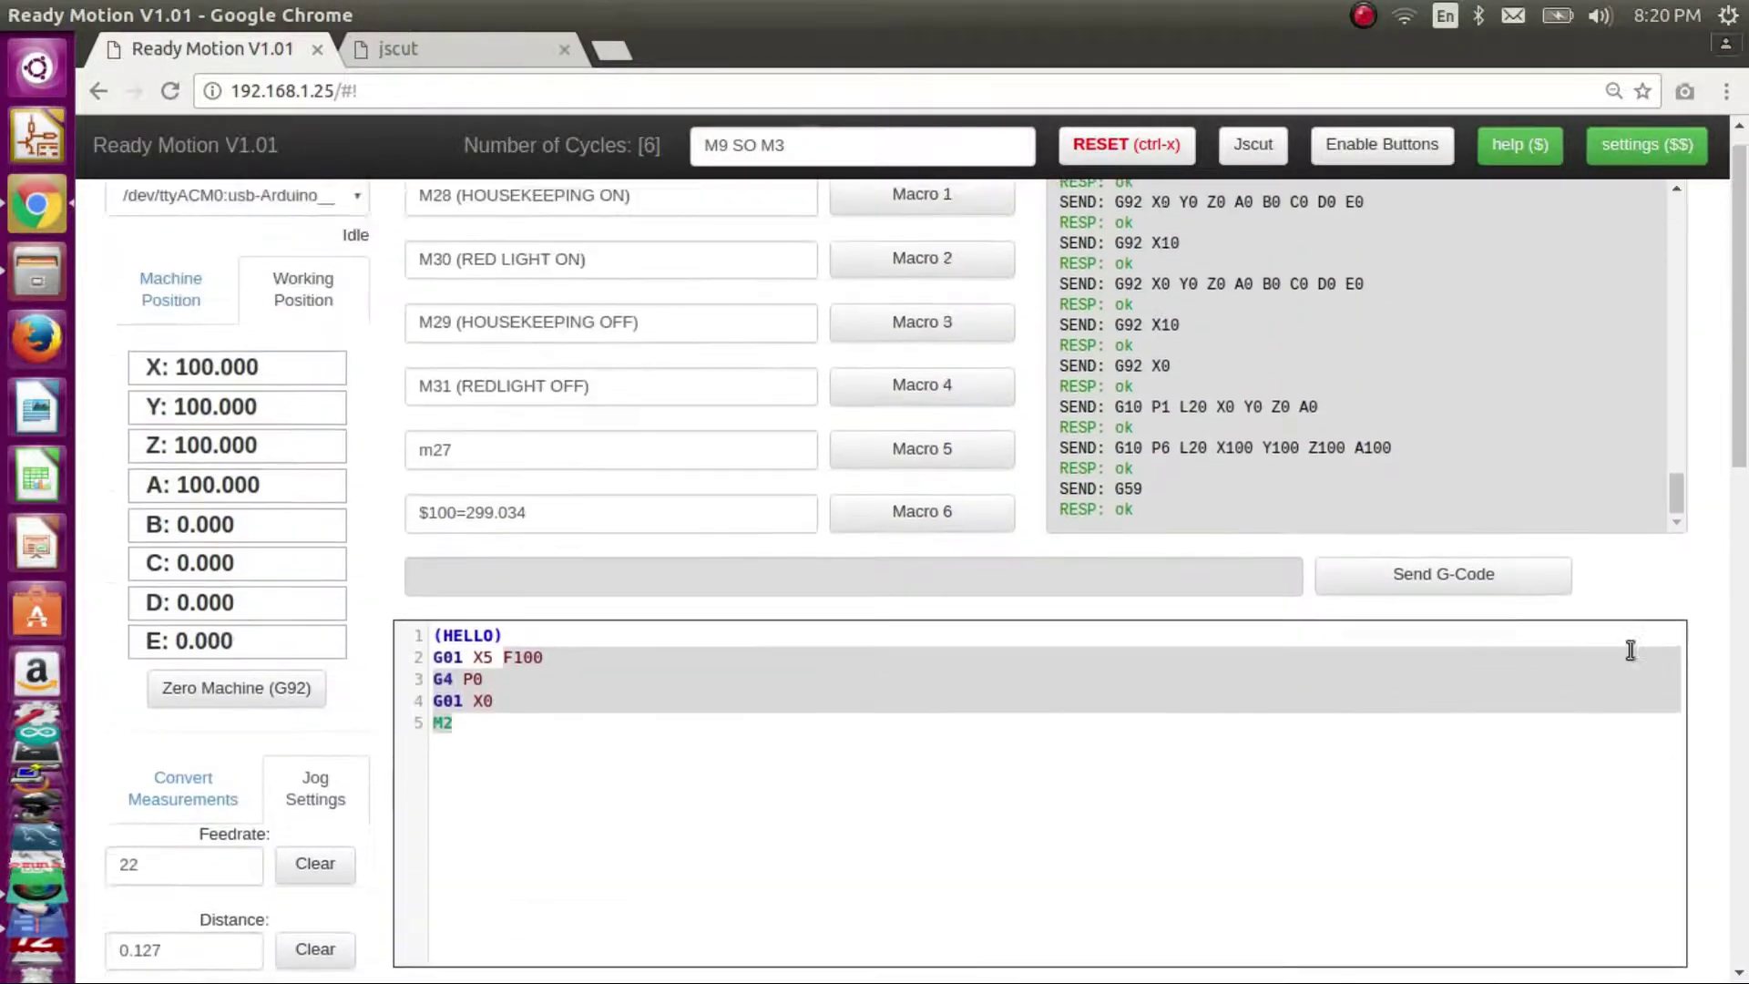
left_click_drag(176, 398, 292, 555)
- Clear the preset offset entry, apply G54, and highlight the X to A working positions
scroll(1321, 743, "down", 8)
left_click(1093, 858)
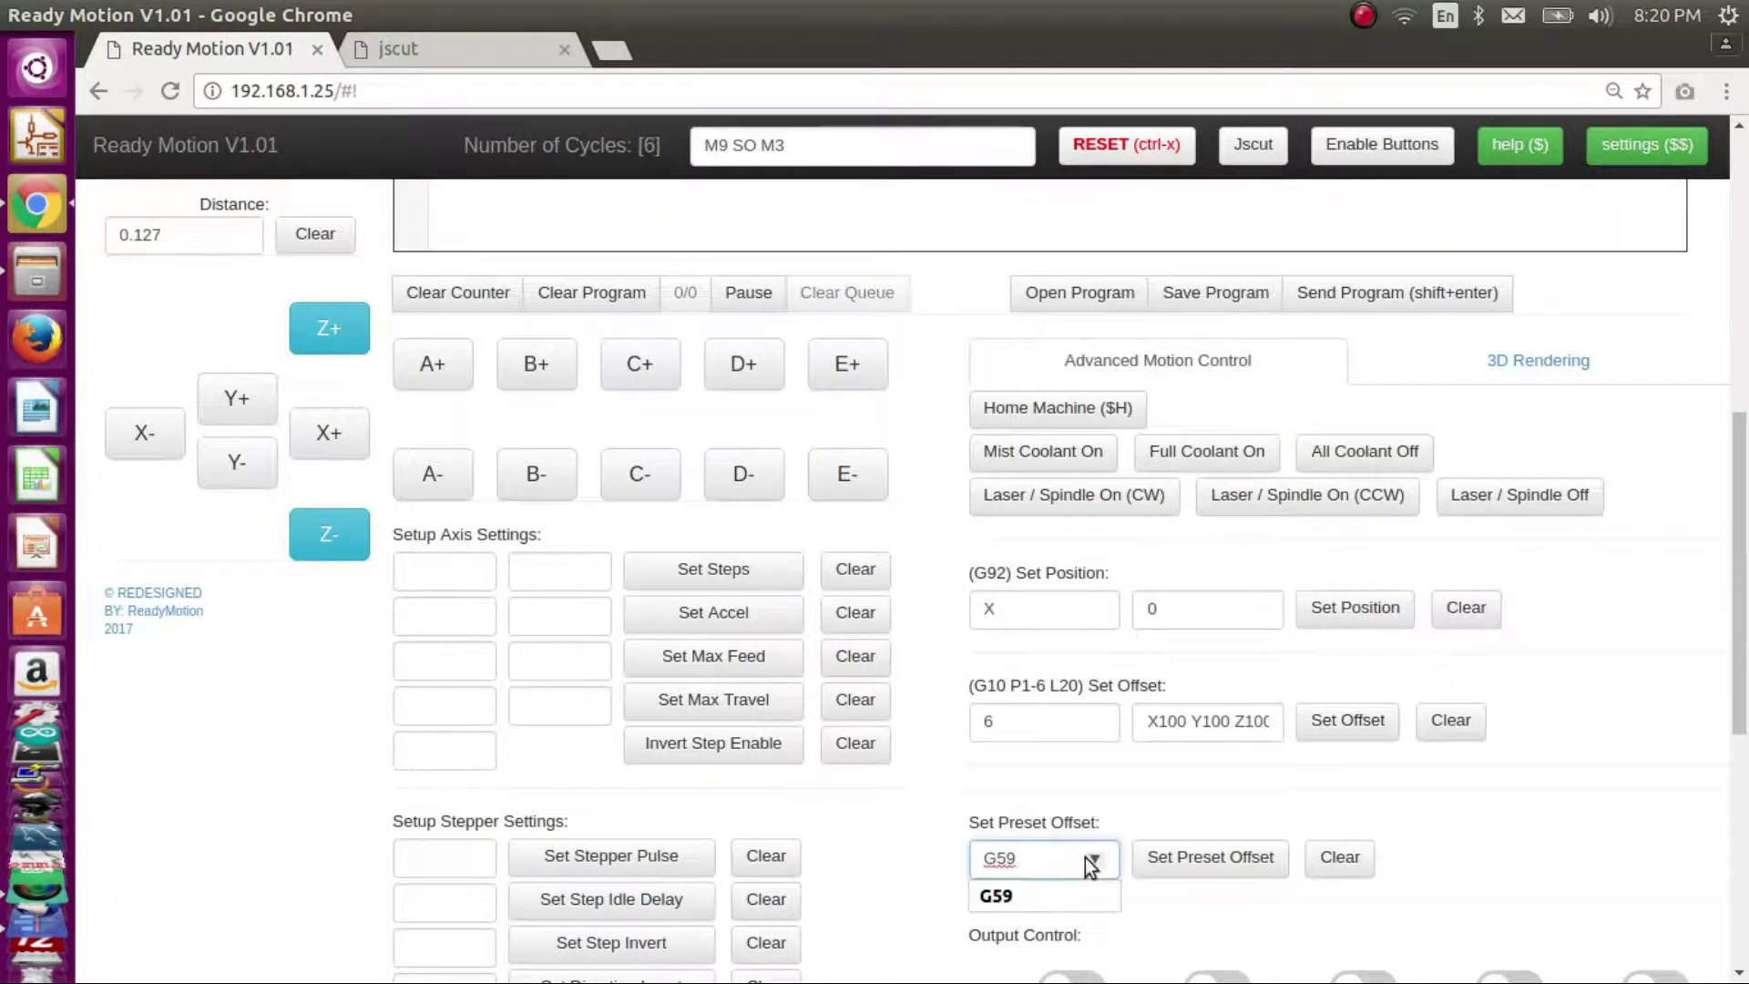
left_click(1348, 858)
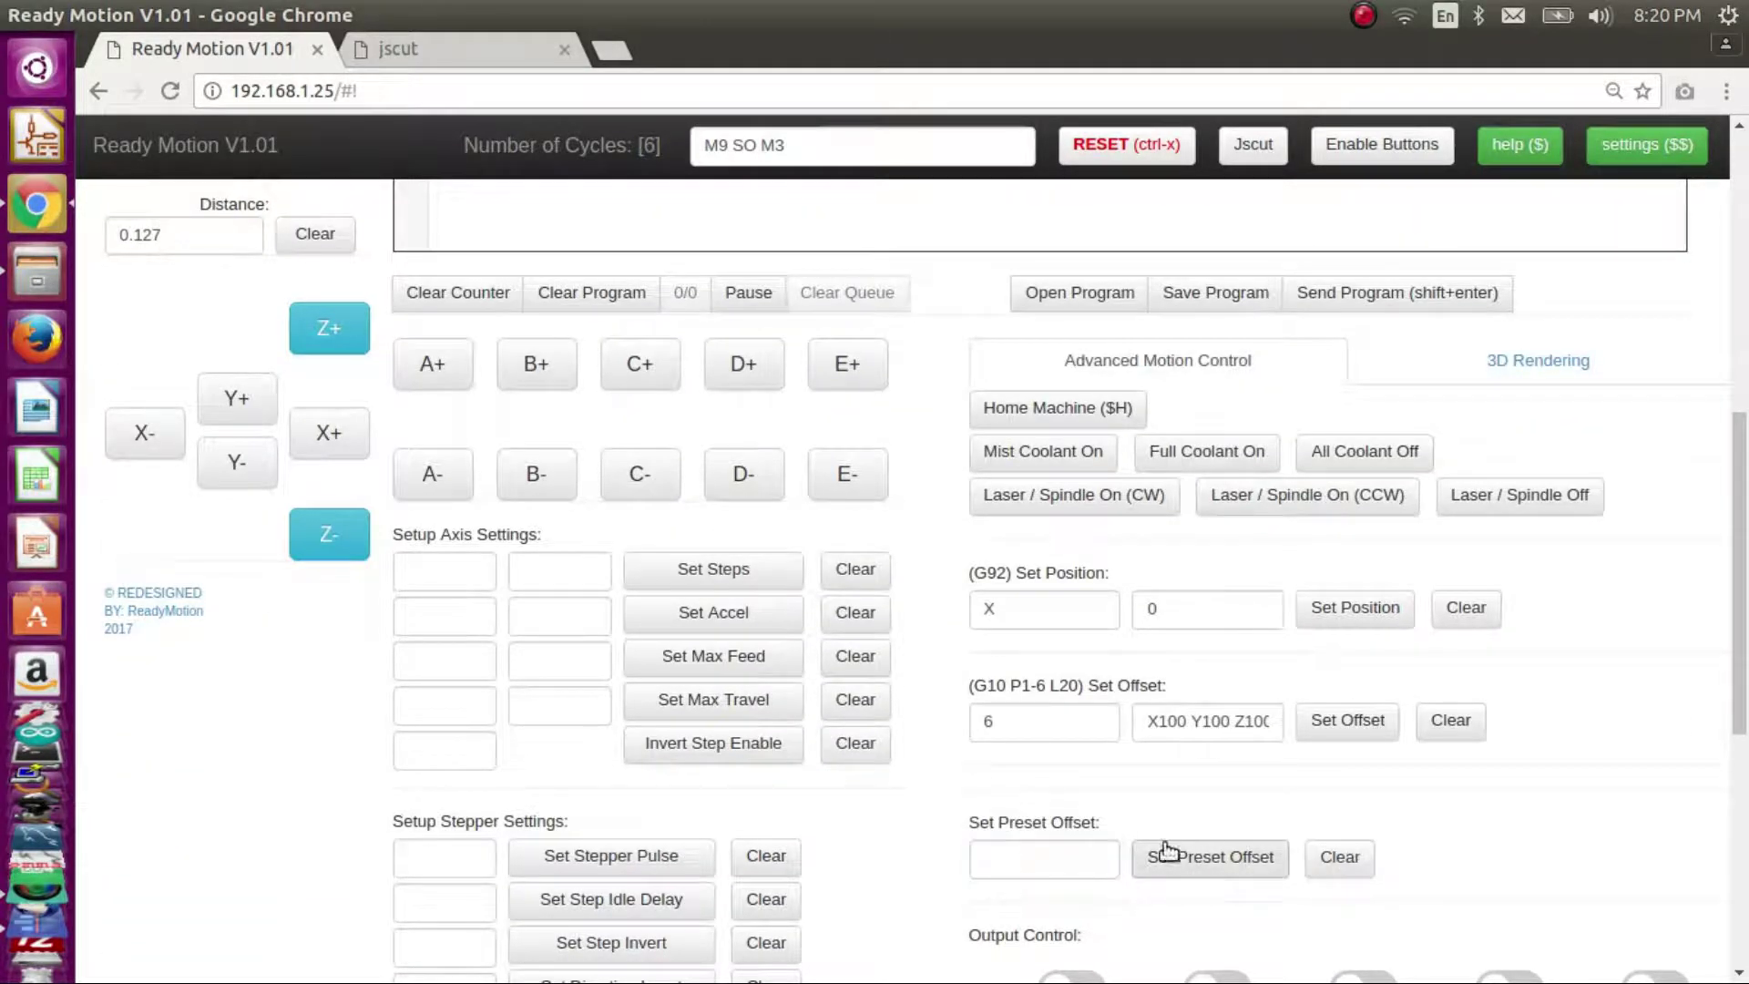
left_click(1097, 855)
left_click(1085, 680)
left_click(1249, 855)
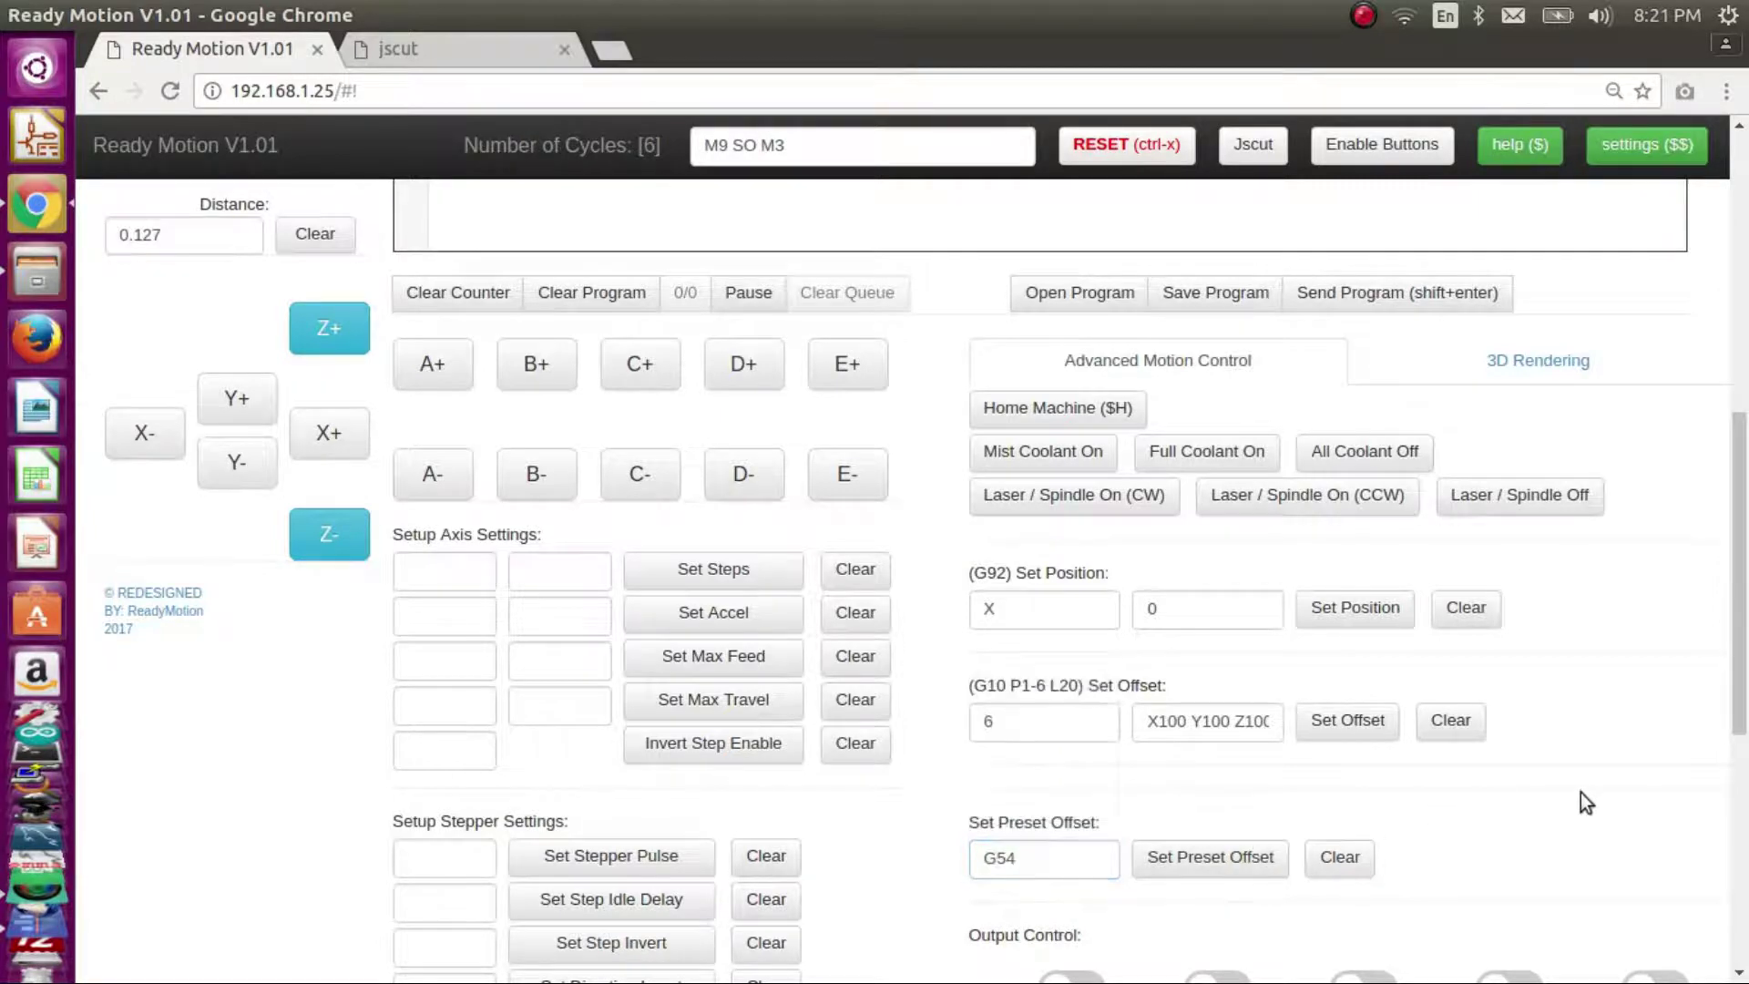
scroll(1675, 783, "up", 5)
scroll(122, 219, "up", 3)
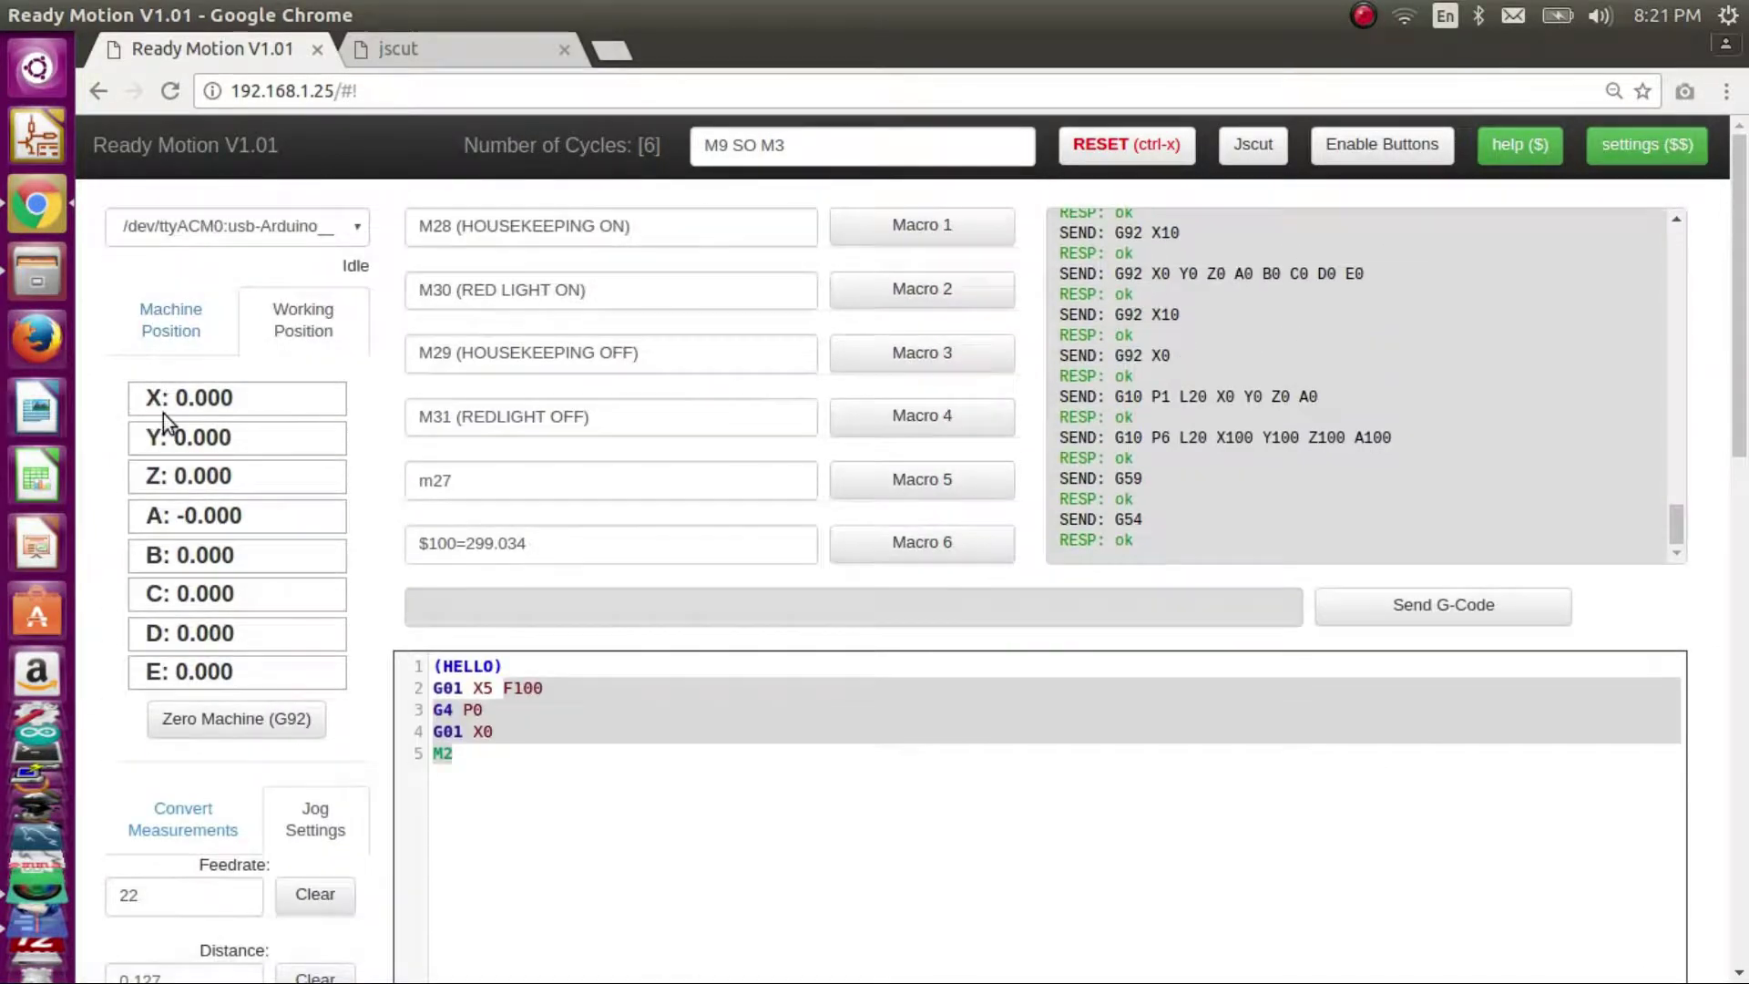
left_click_drag(207, 397, 219, 508)
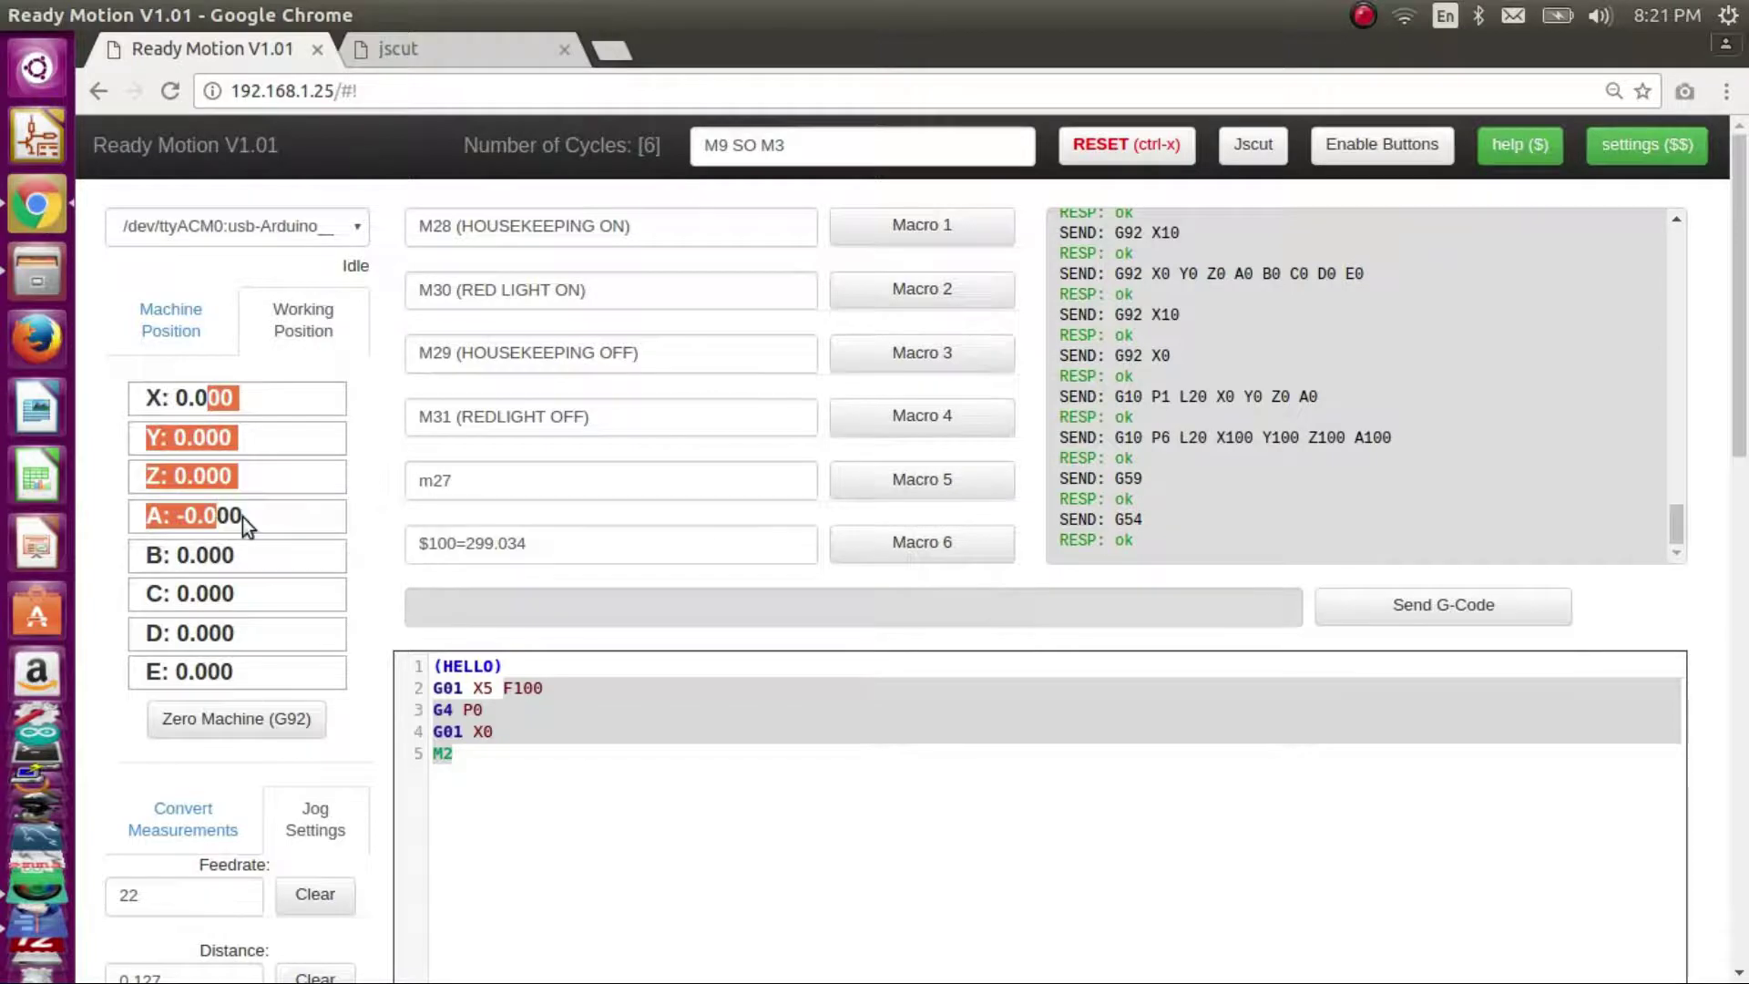
left_click(242, 517)
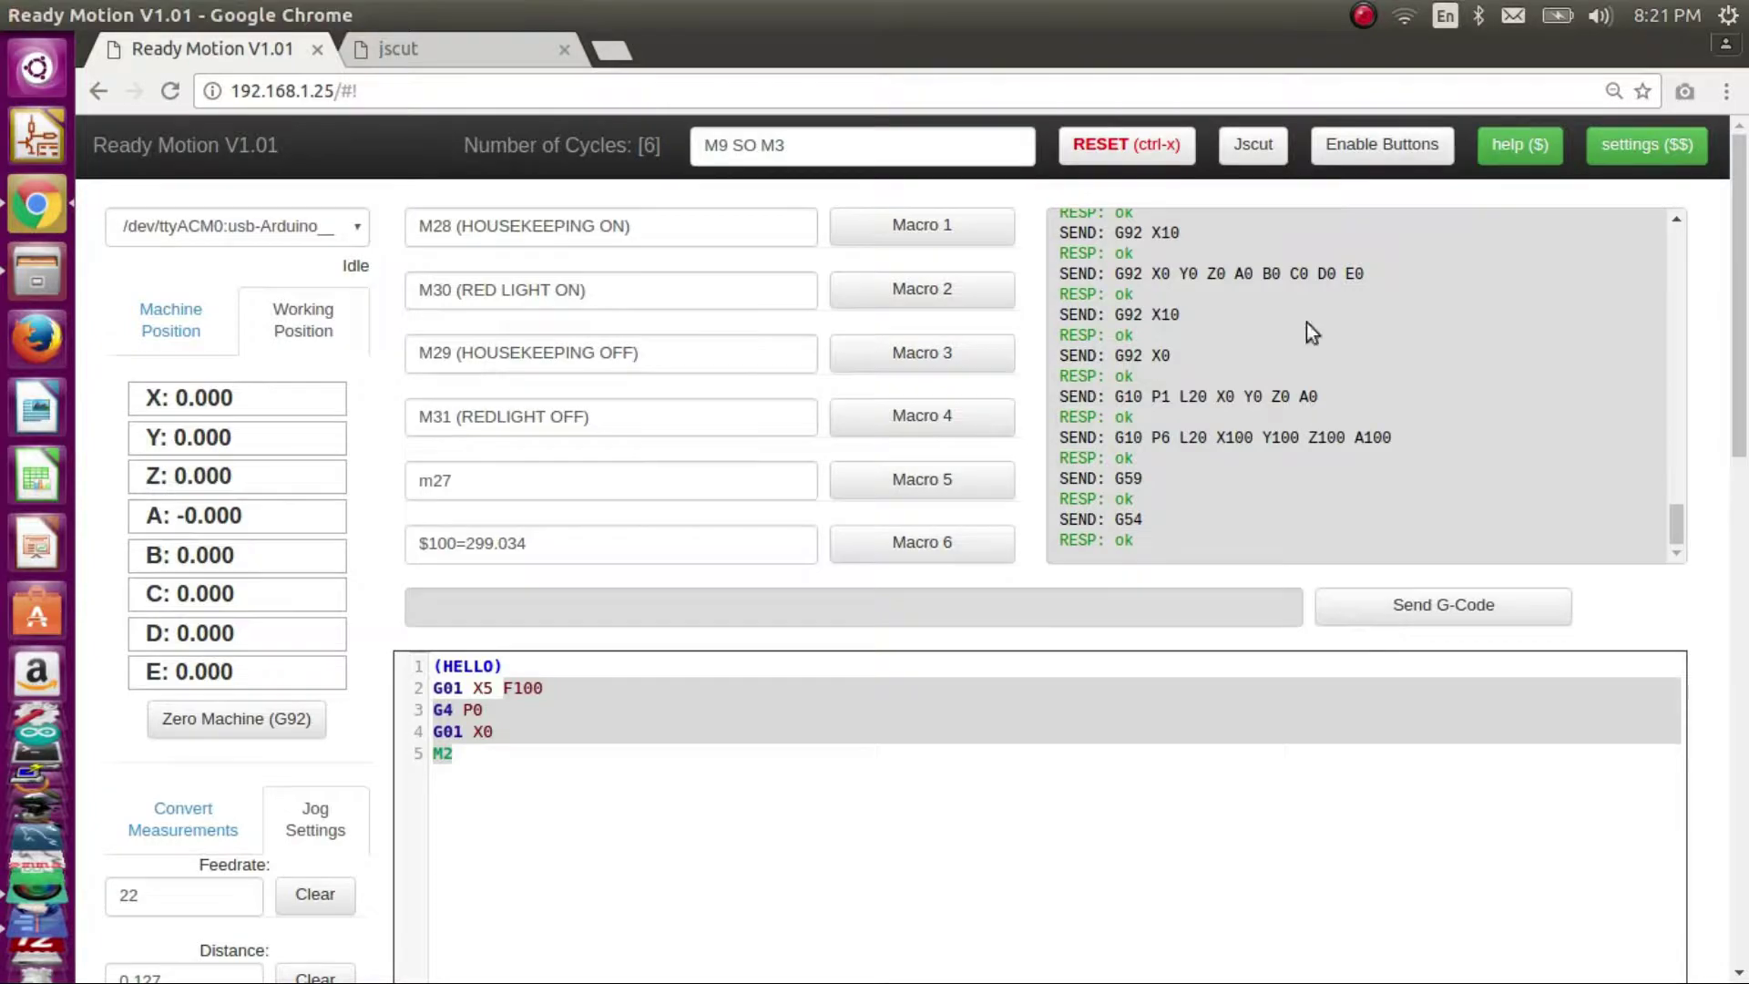
- Toggle outputs O01, O02 and O03 in Output Control, and switch on O04
scroll(1307, 323, "down", 10)
scroll(1603, 769, "down", 2)
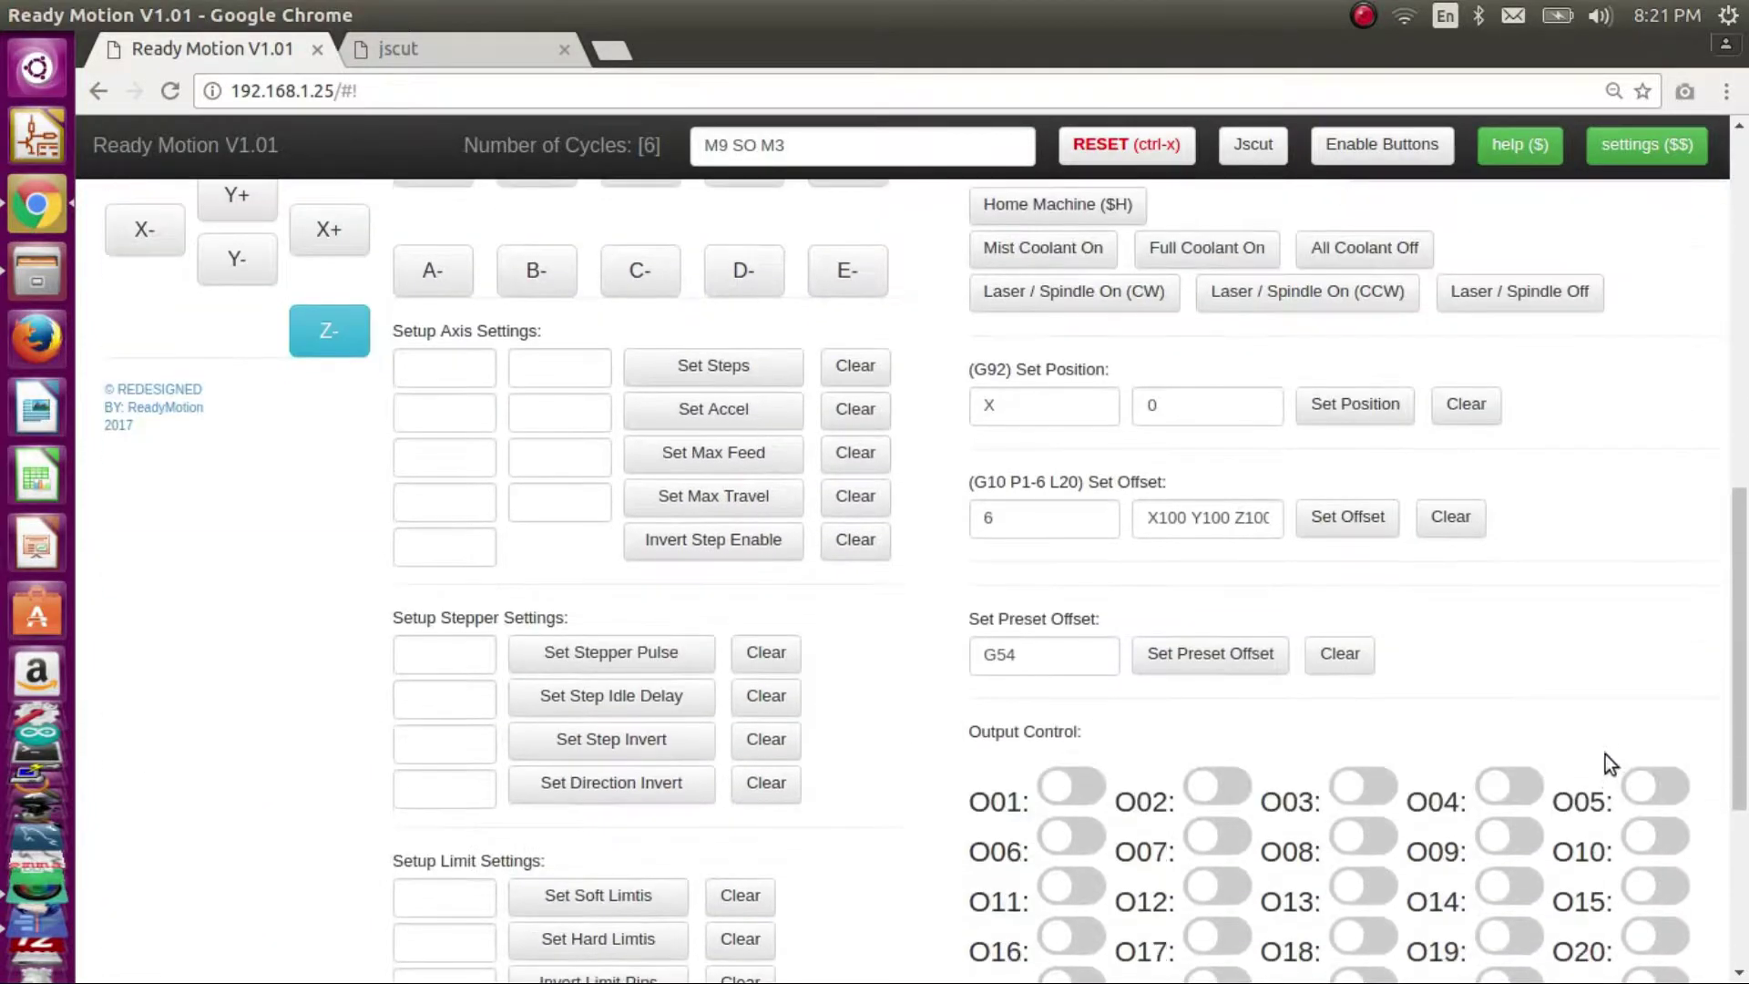
scroll(1391, 648, "down", 3)
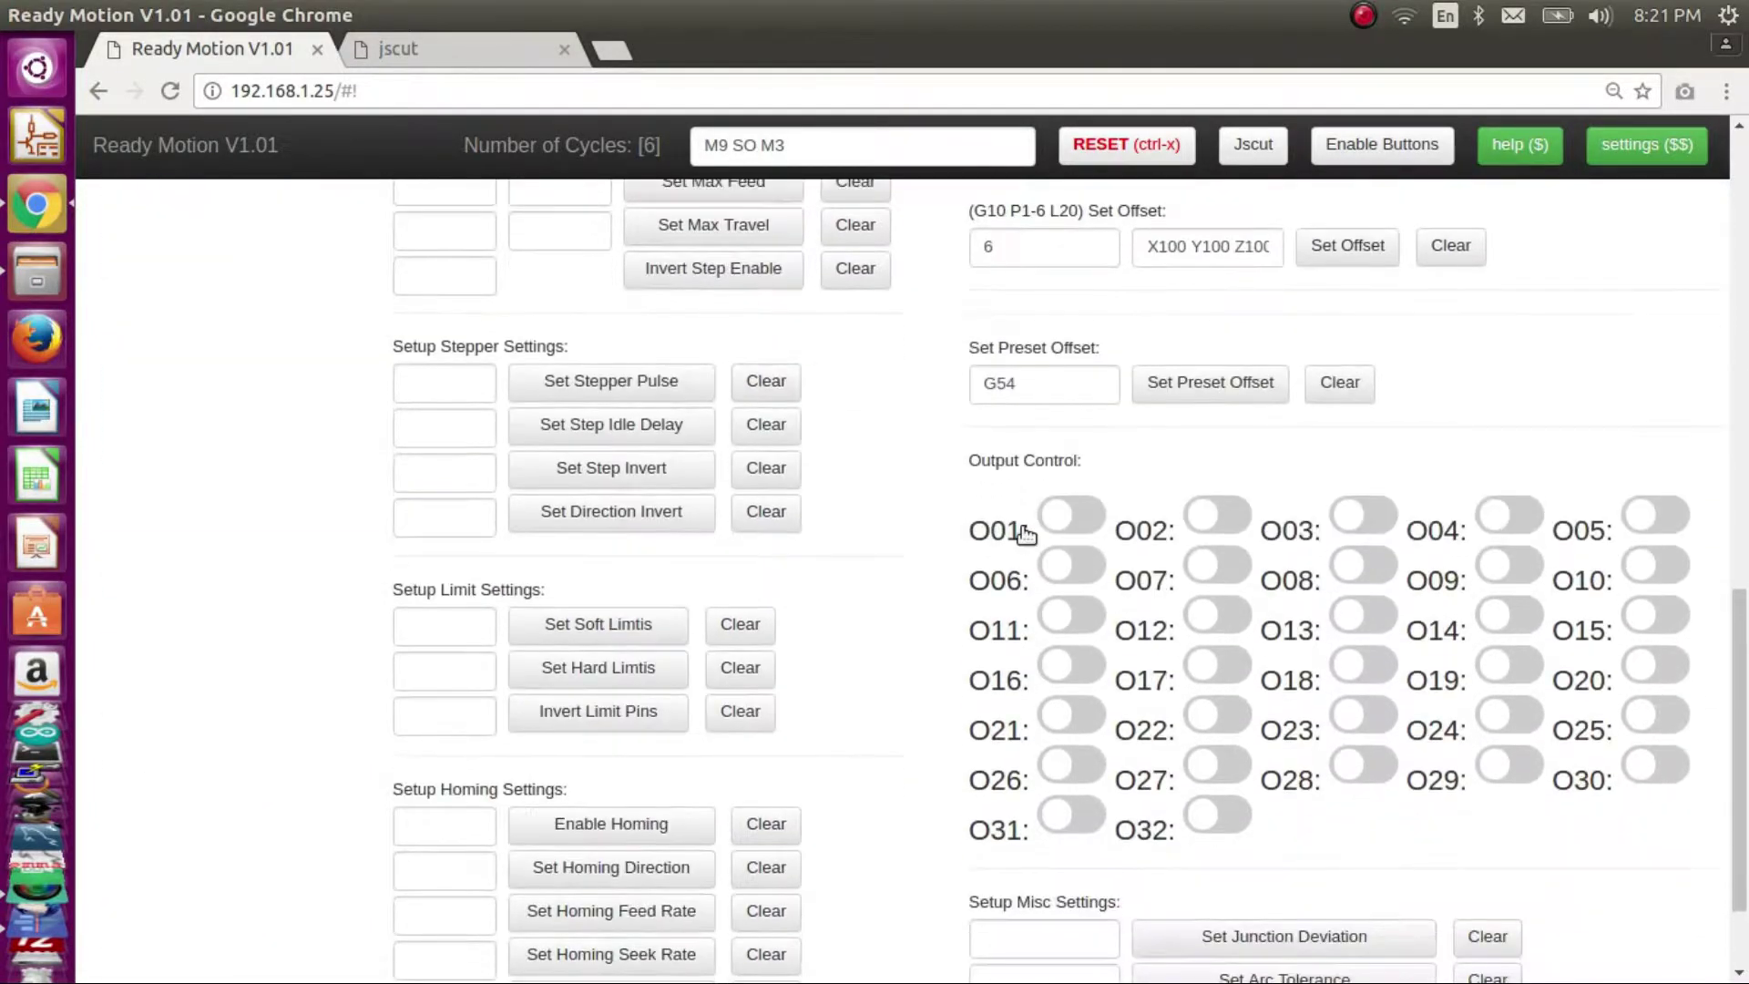
left_click(1084, 519)
left_click(1084, 523)
left_click(1084, 527)
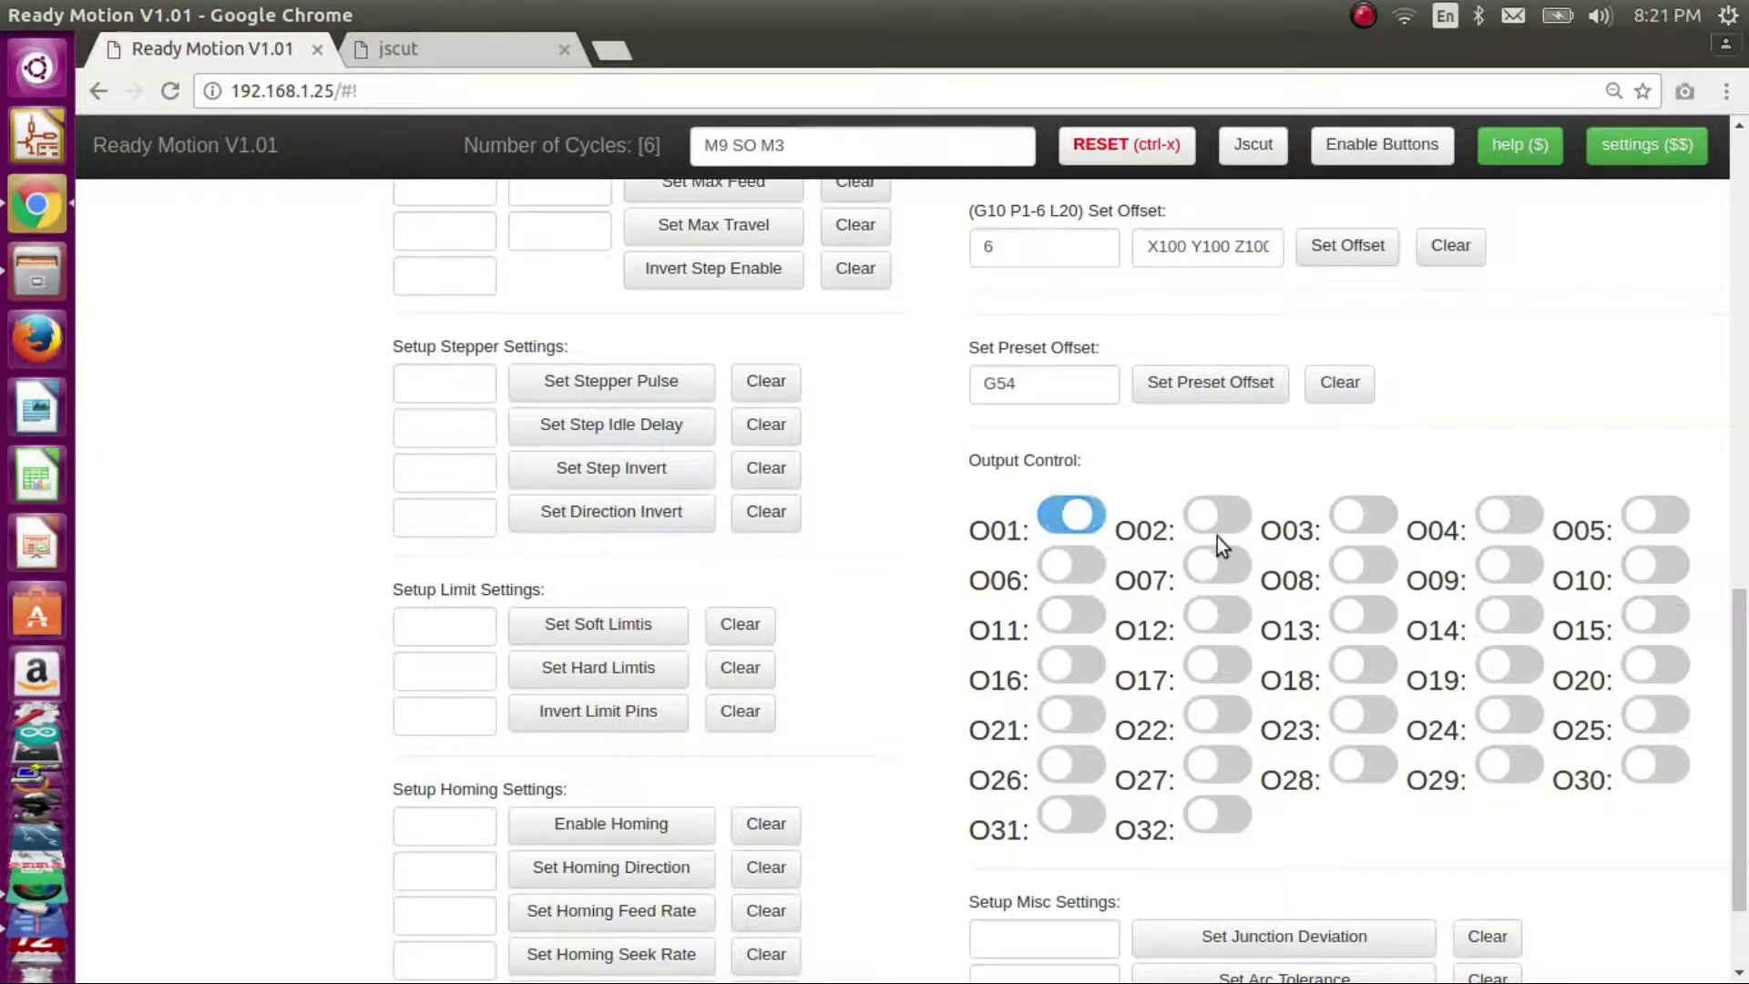
left_click(1219, 526)
left_click(1344, 513)
left_click(1509, 526)
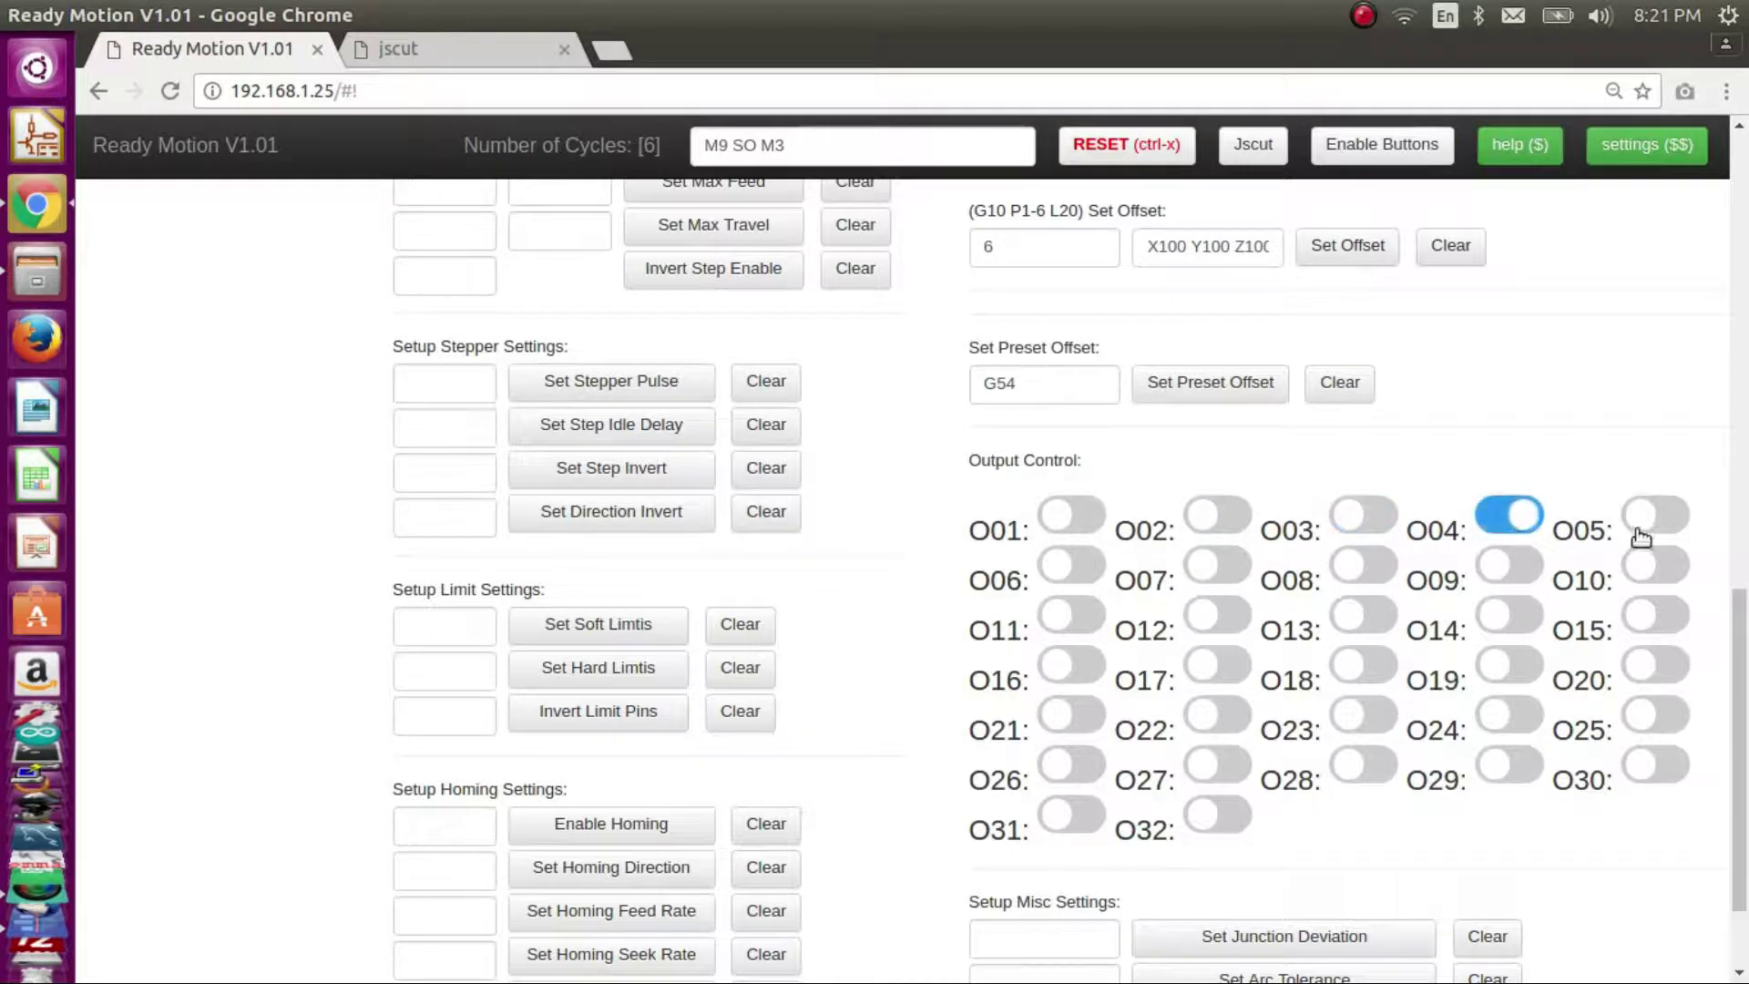
- Toggle outputs O03, O08, O09, O13 and O14 on and back off, and switch off O04
left_click(1492, 531)
left_click(1508, 572)
left_click(1503, 620)
left_click(1358, 613)
left_click(1364, 570)
left_click(1370, 526)
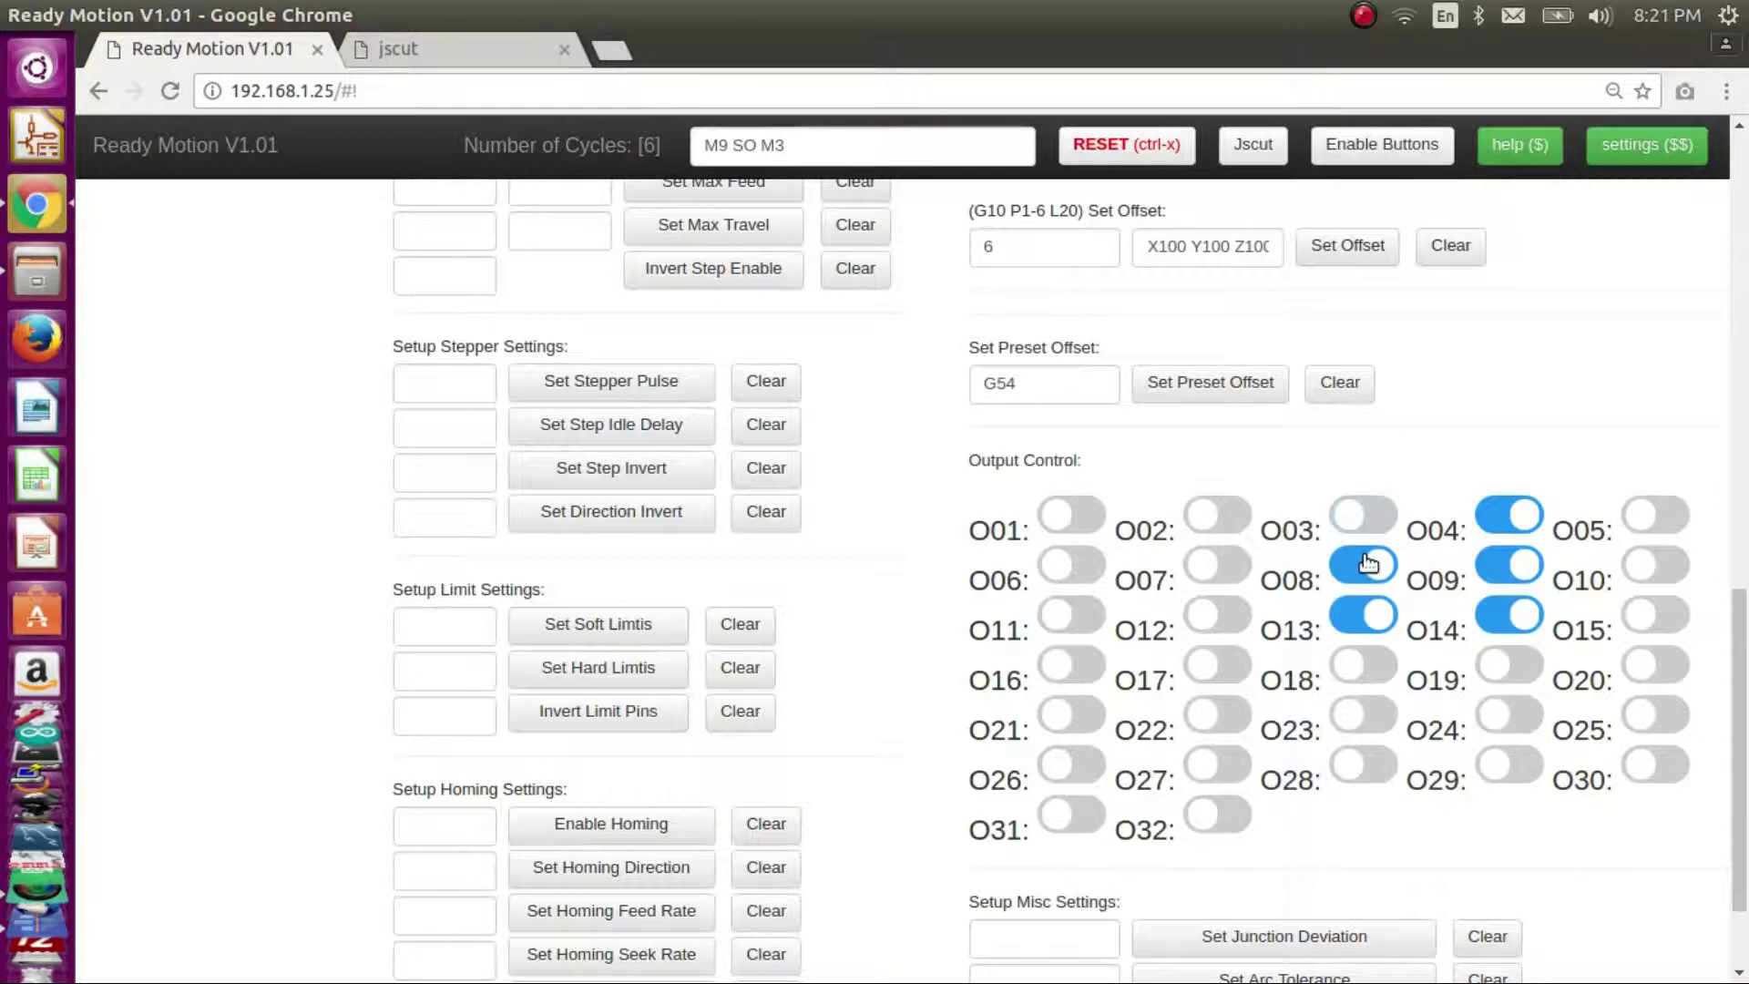
left_click(1366, 613)
left_click(1508, 616)
left_click(1508, 567)
left_click(1507, 519)
- Check the console log for the M-codes sent by the output toggles
scroll(1508, 526, "up", 15)
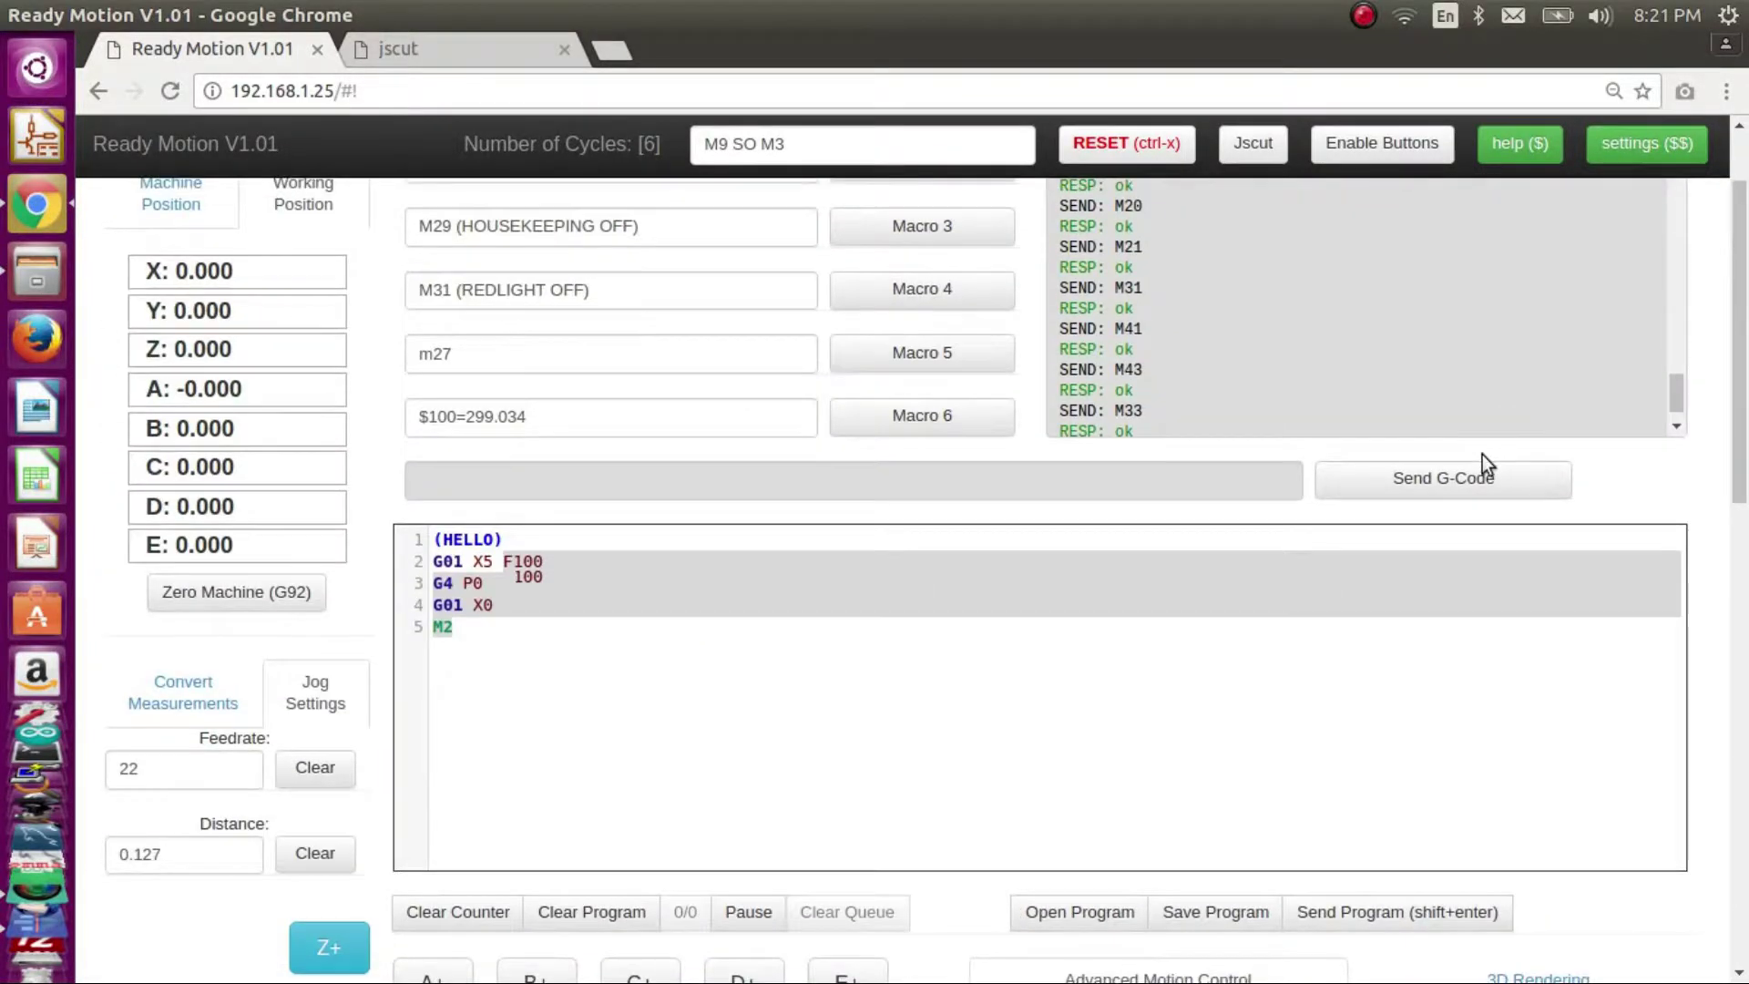
scroll(1459, 381, "up", 15)
scroll(1461, 384, "down", 16)
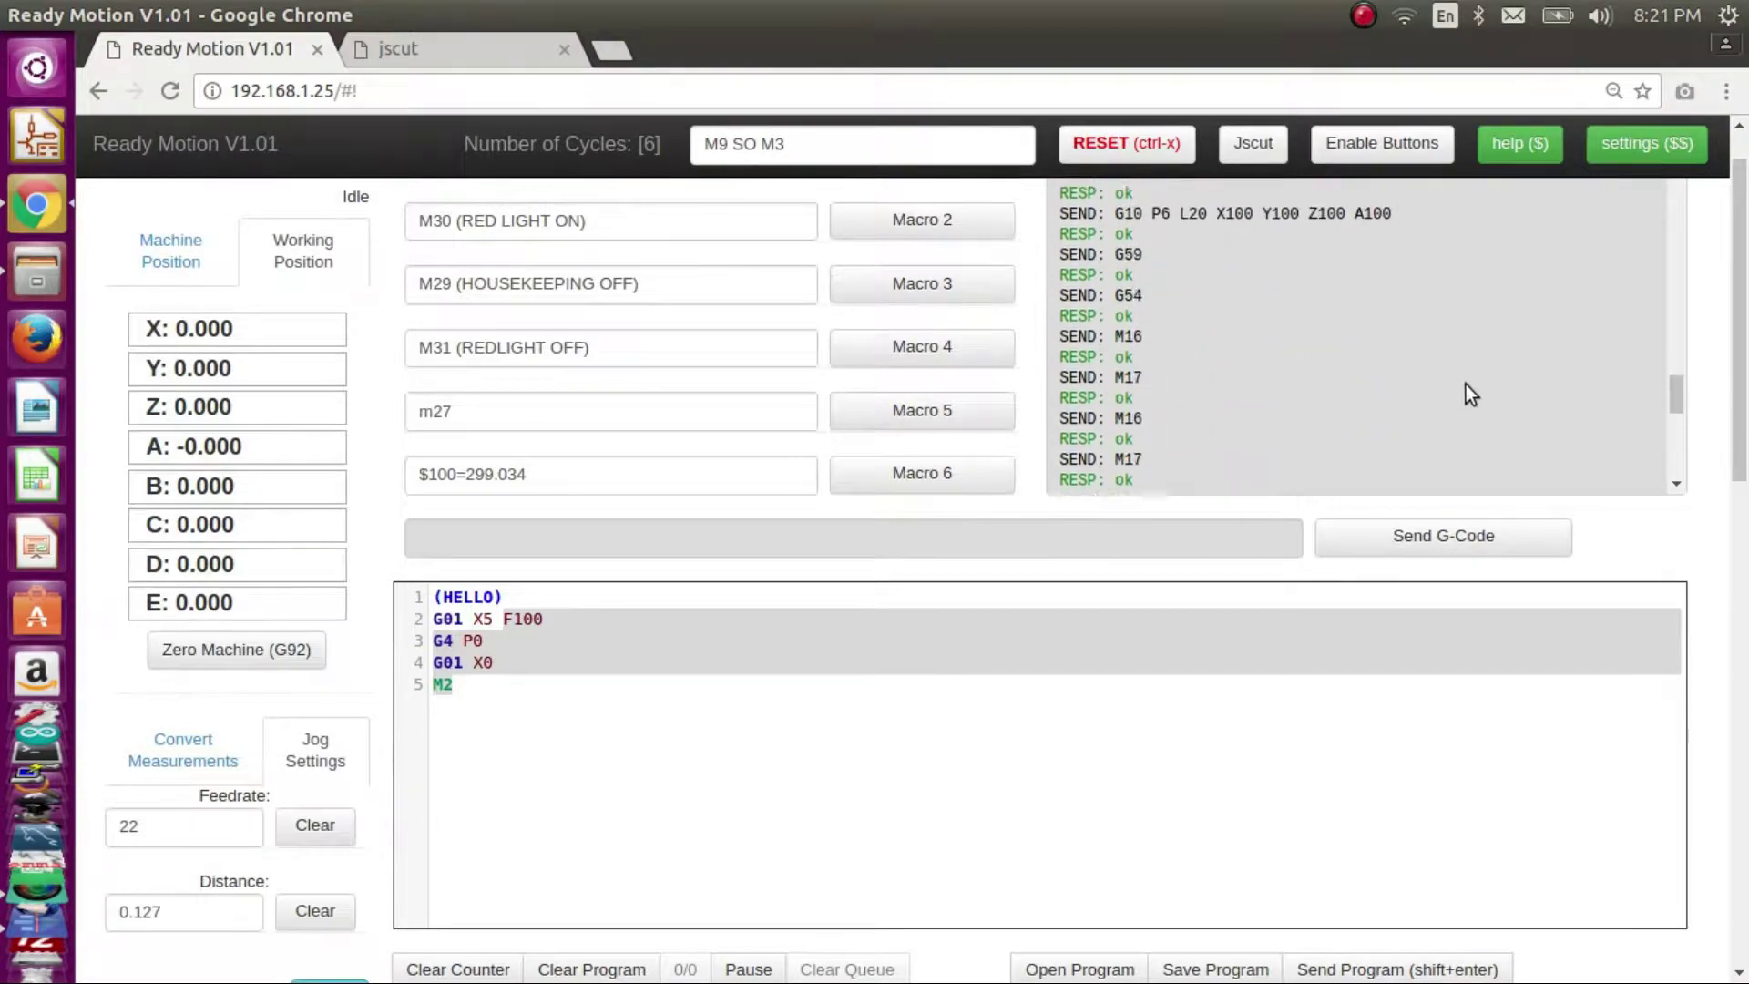
- List the machine settings, highlight the junction deviation and arc tolerance lines, and read through the remaining entries
scroll(1494, 412, "down", 10)
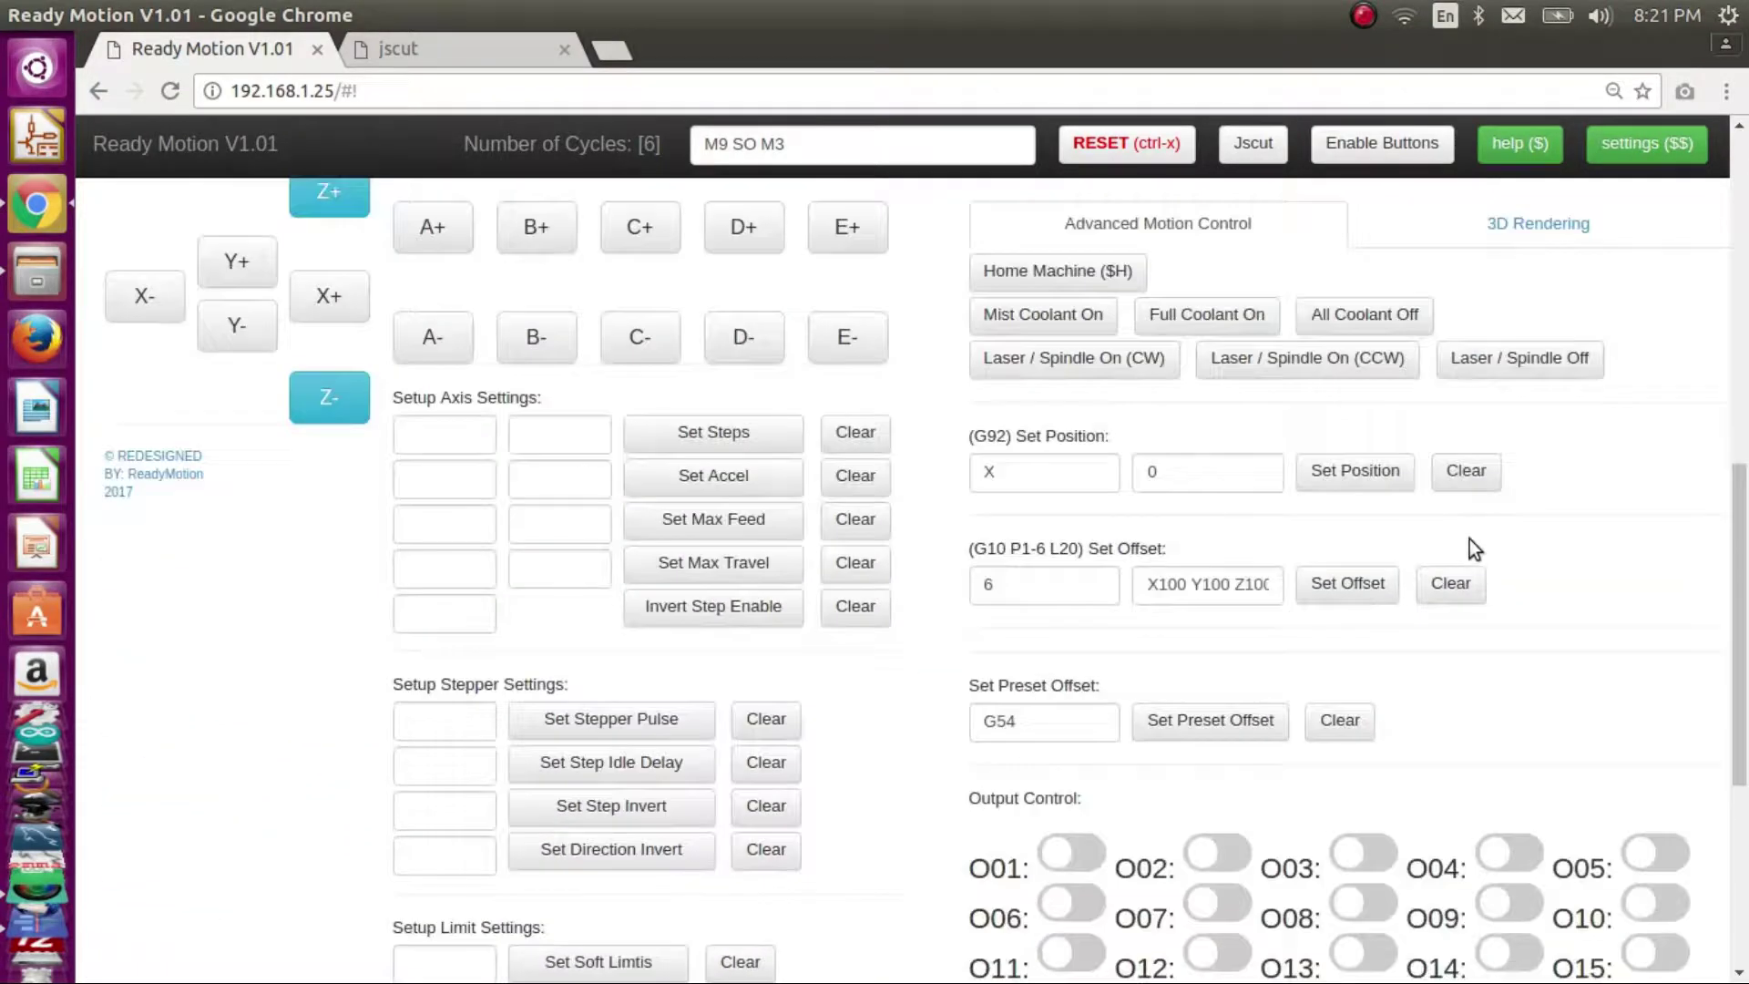
scroll(1469, 510, "down", 5)
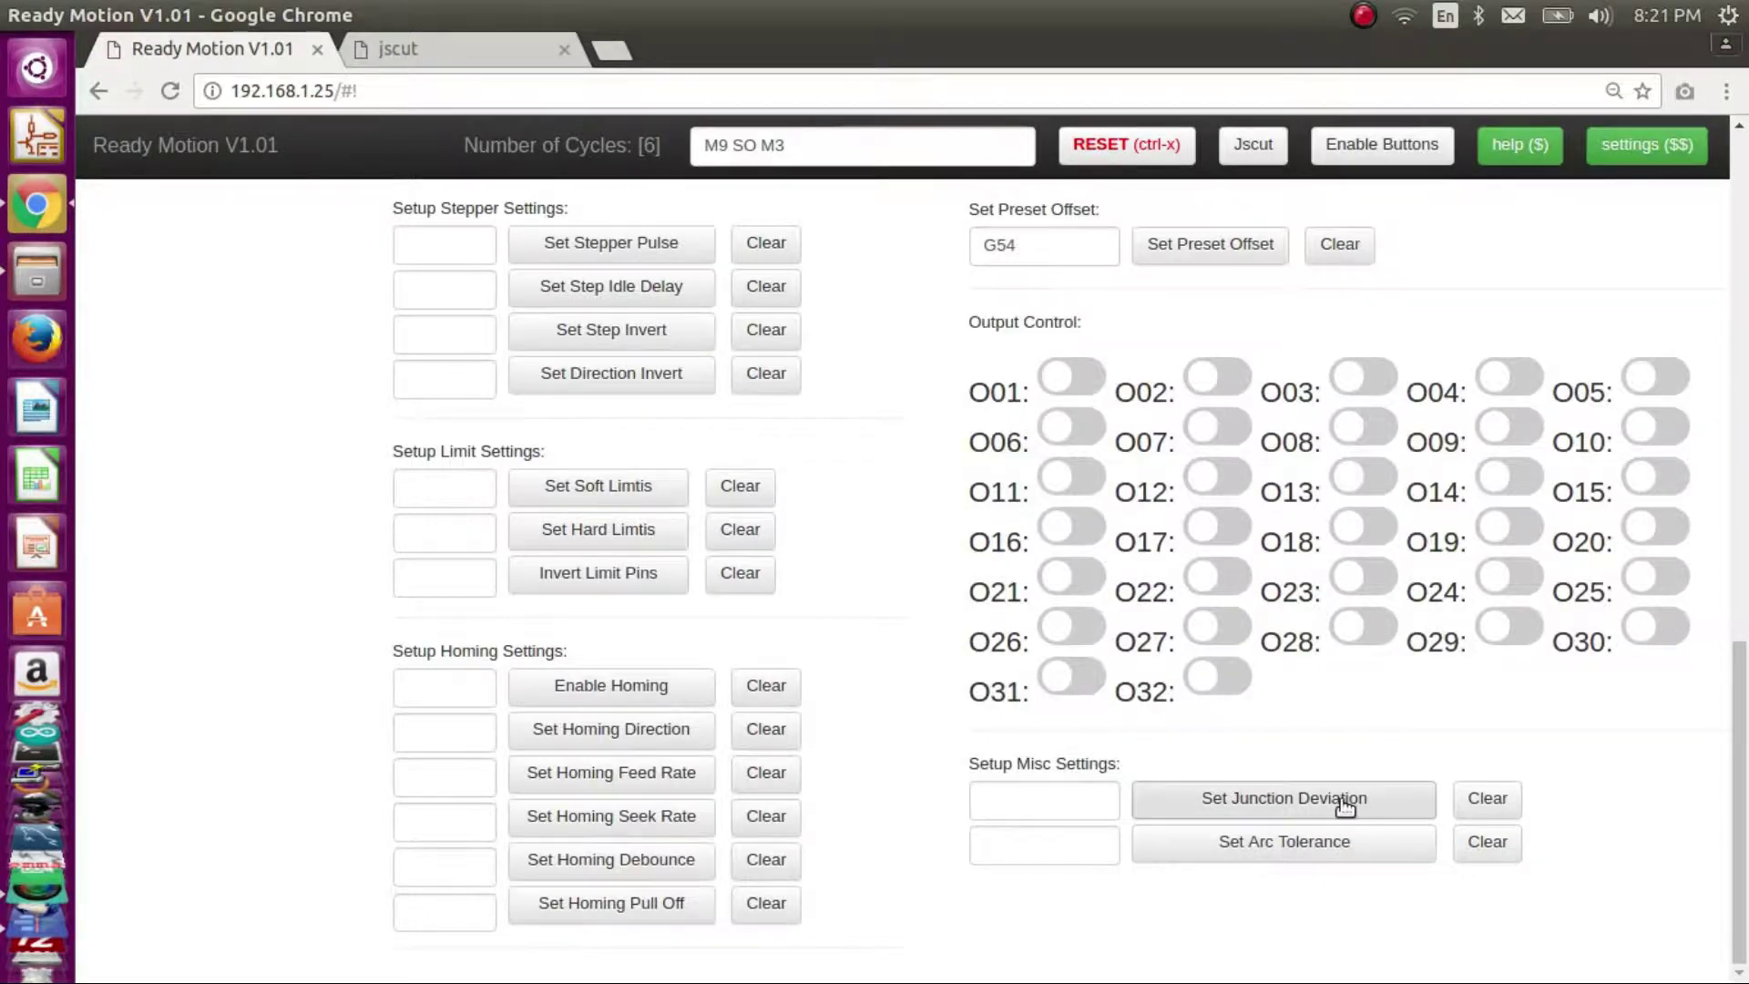
scroll(1379, 647, "up", 12)
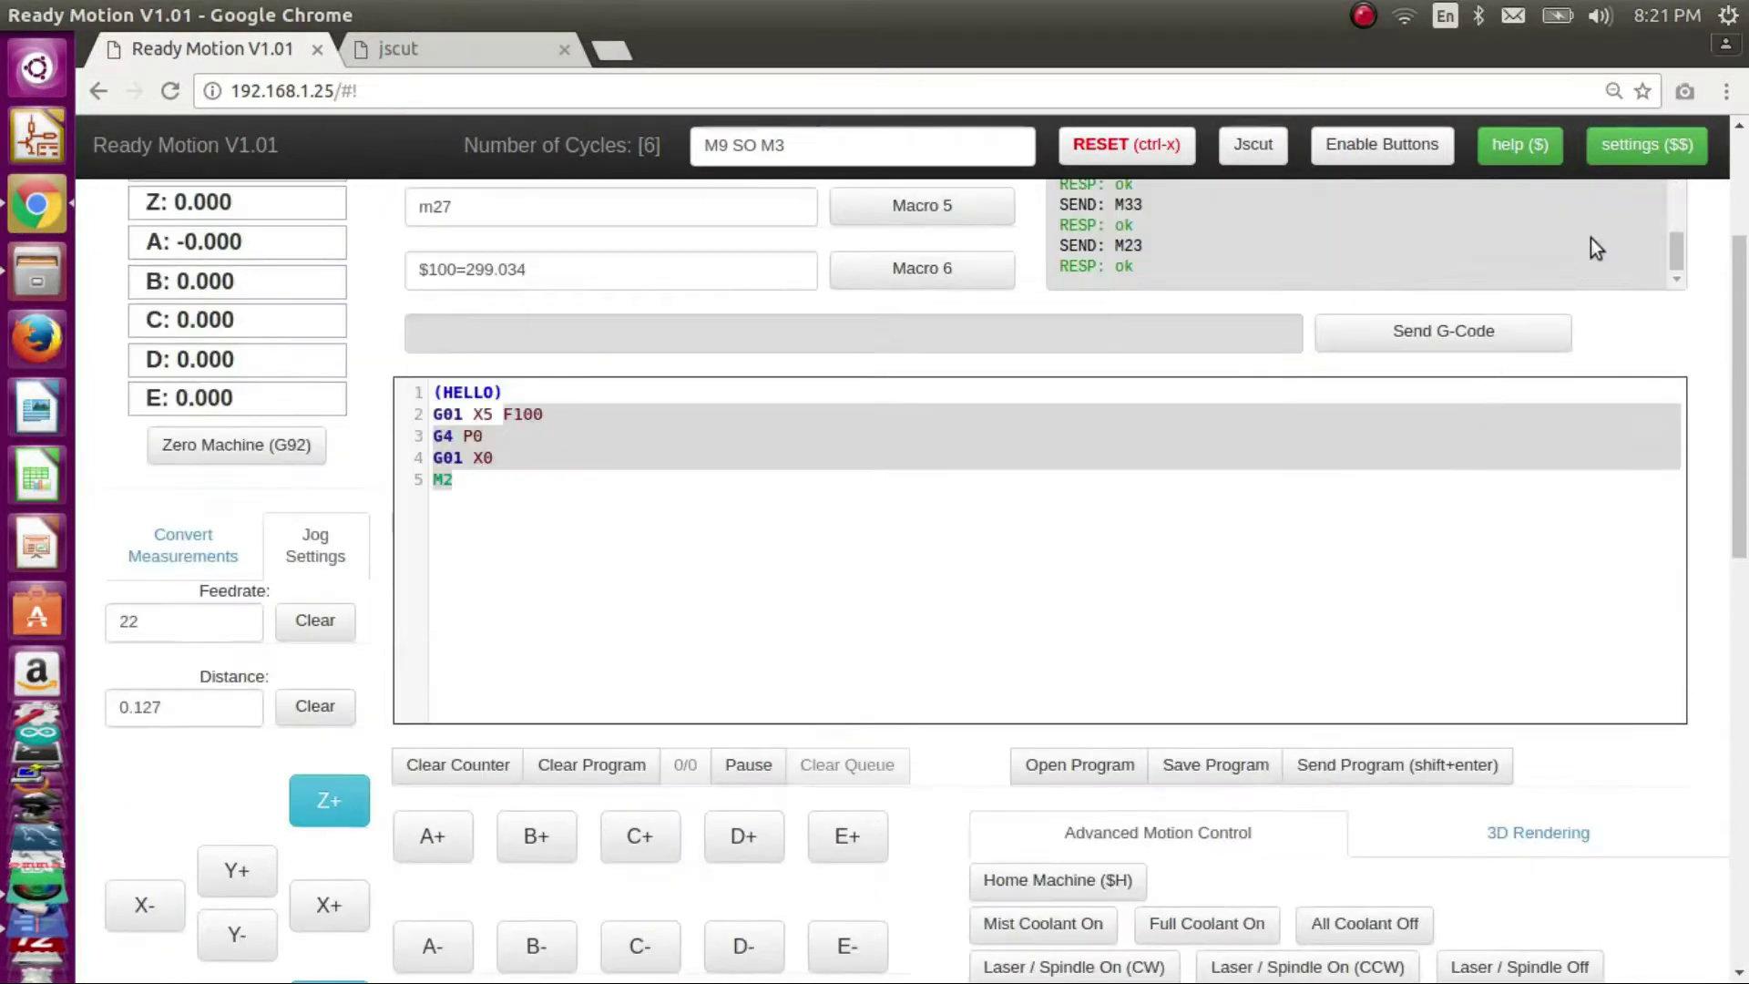
scroll(1721, 357, "up", 5)
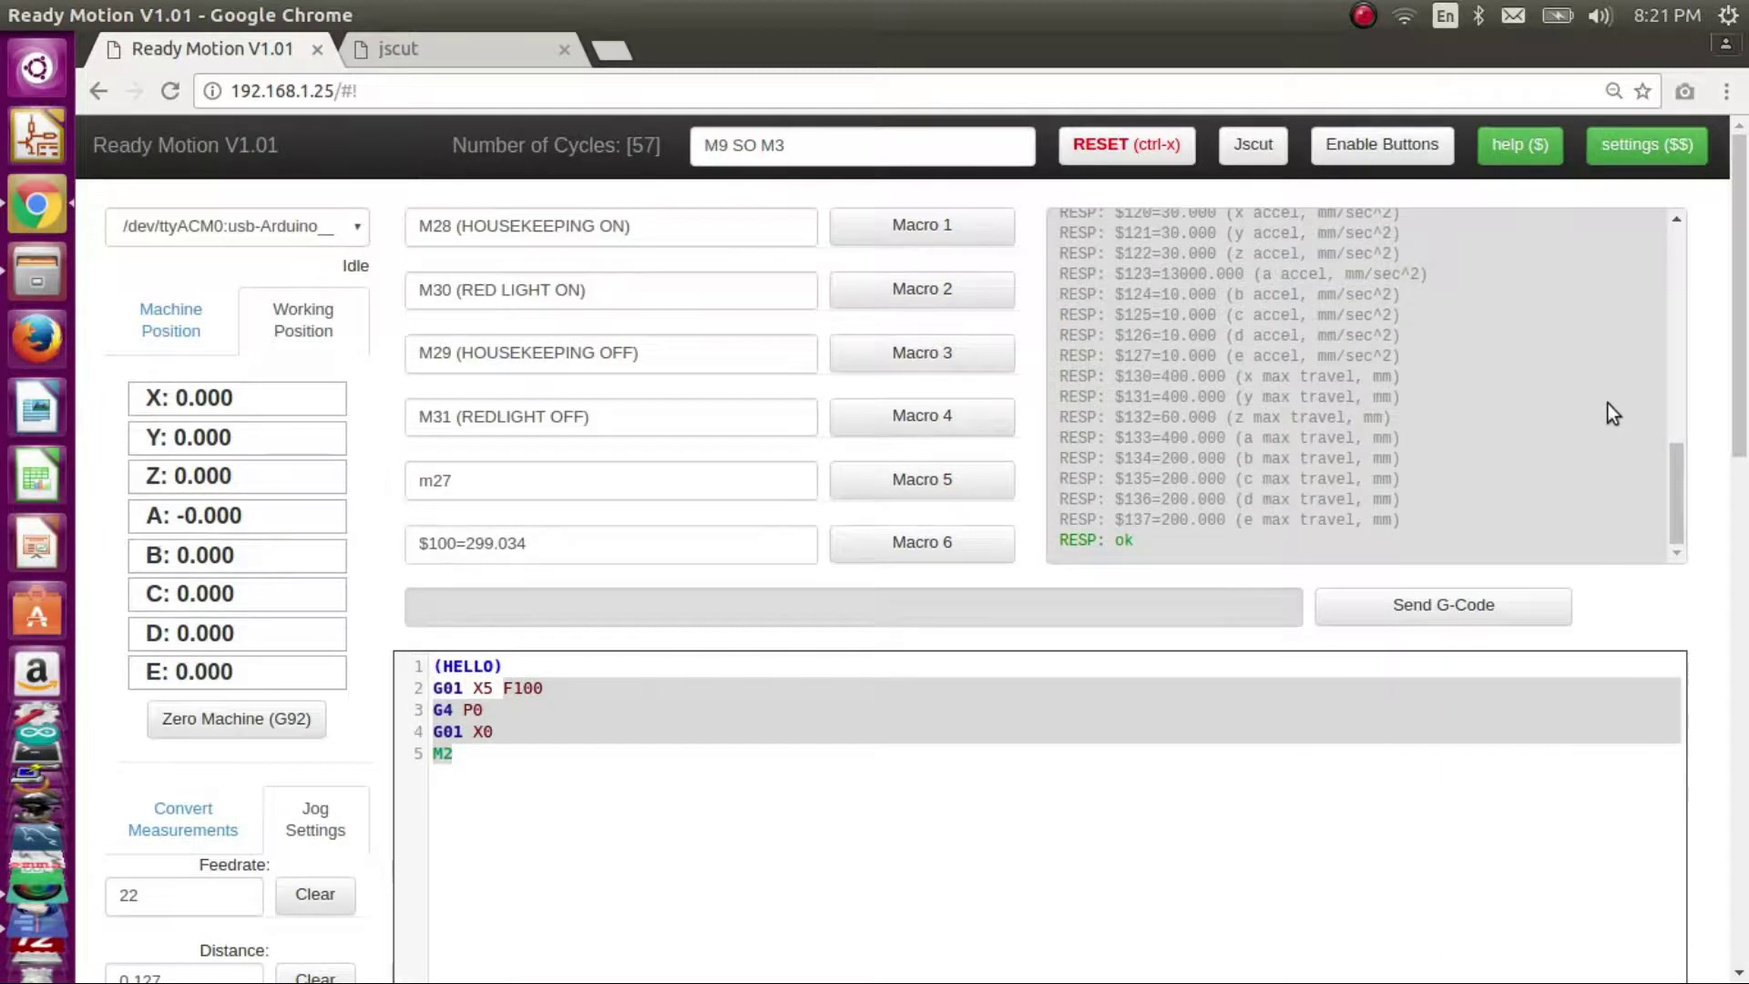
scroll(1605, 392, "up", 10)
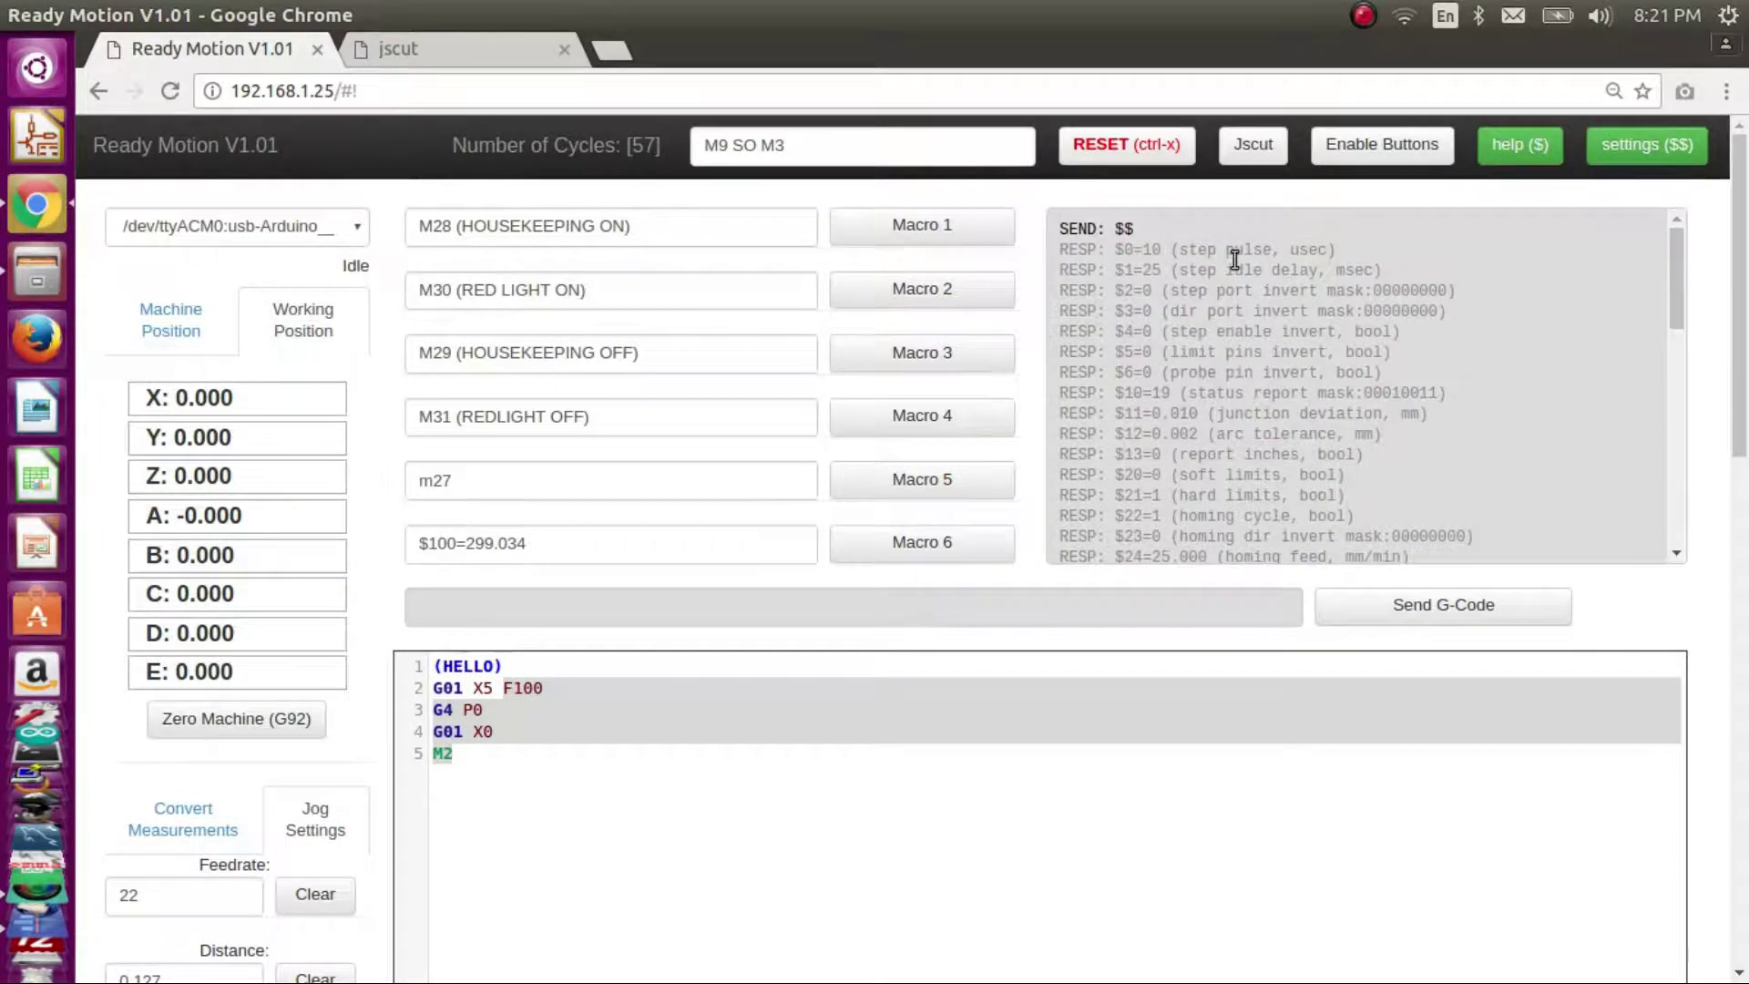
left_click_drag(1383, 436, 1059, 420)
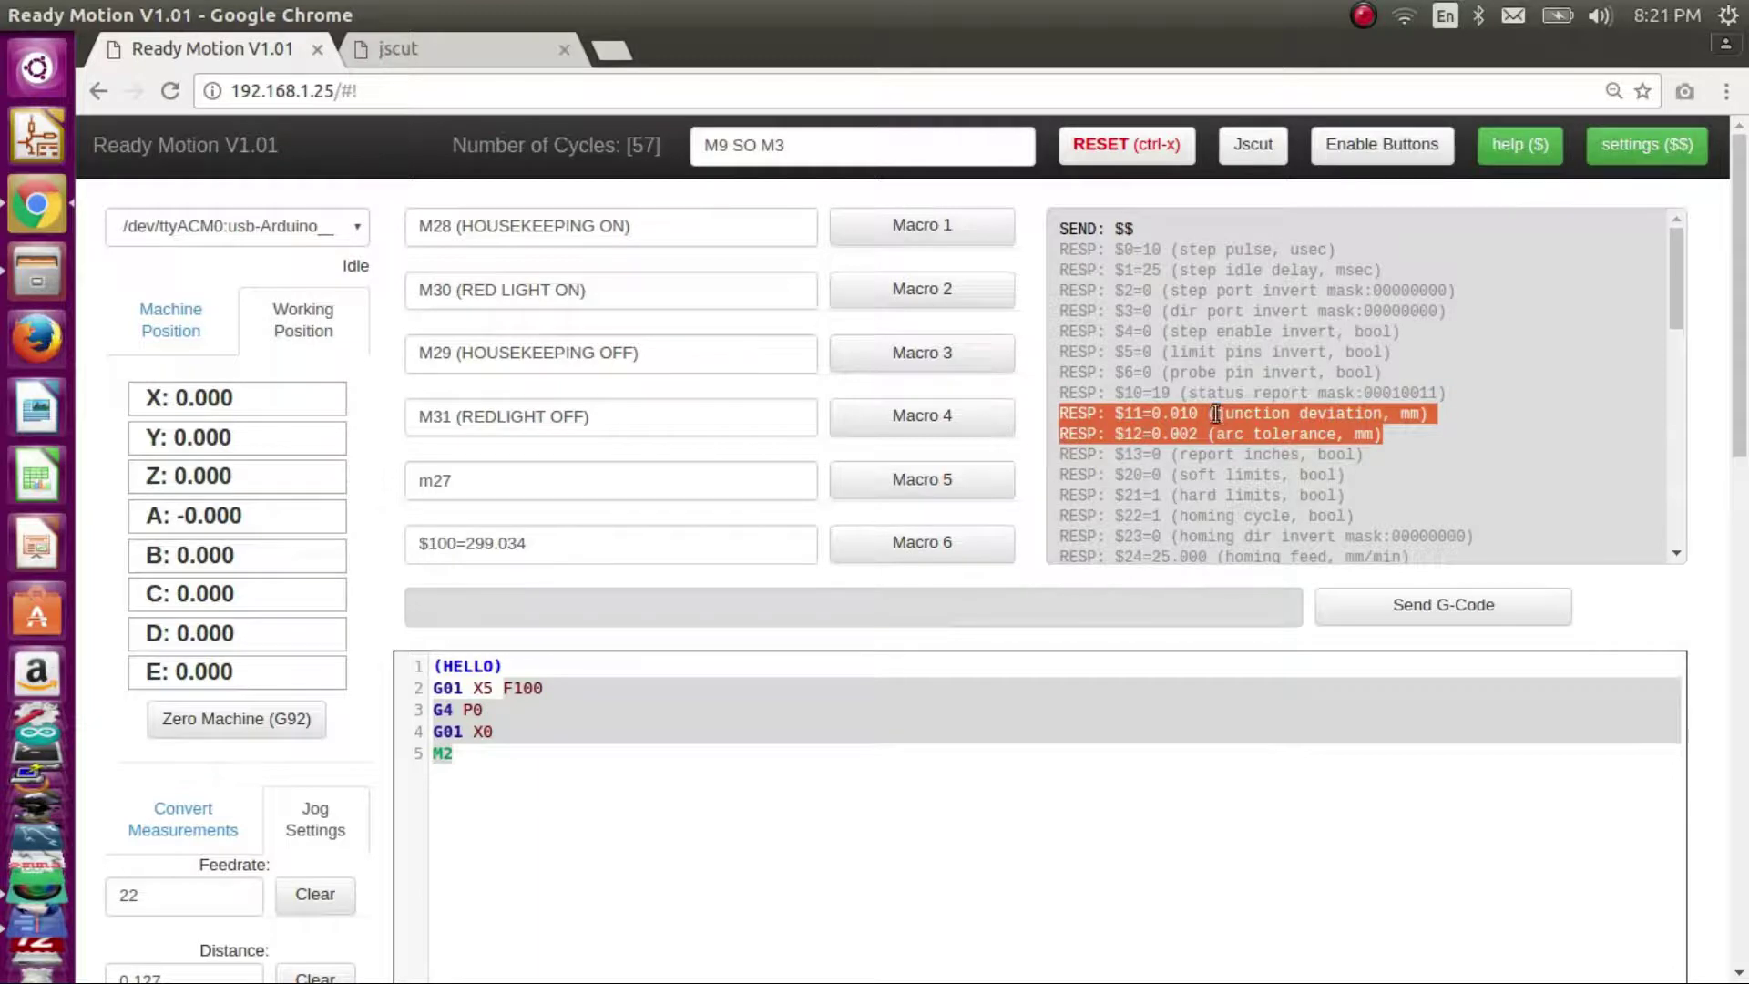
scroll(1192, 437, "down", 1)
scroll(1192, 438, "down", 3)
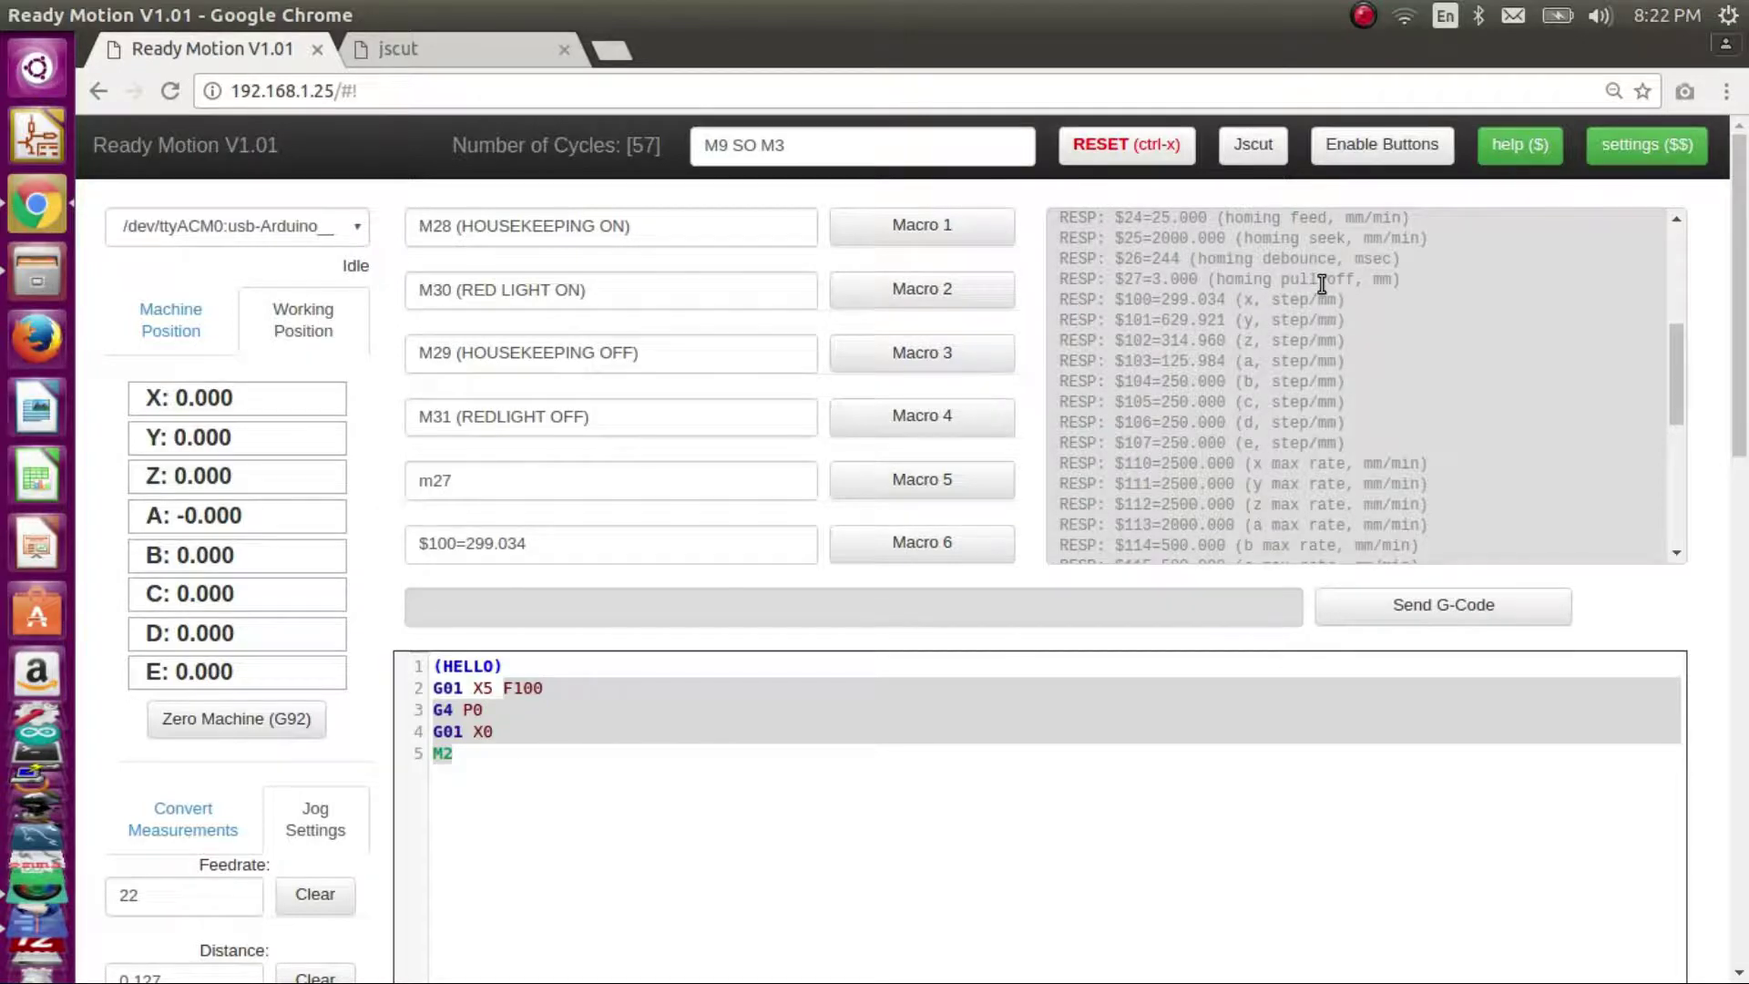
scroll(1266, 452, "down", 2)
scroll(1266, 452, "down", 3)
- Set the X axis steps ($100) to 5 in the axis settings
scroll(1073, 705, "down", 6)
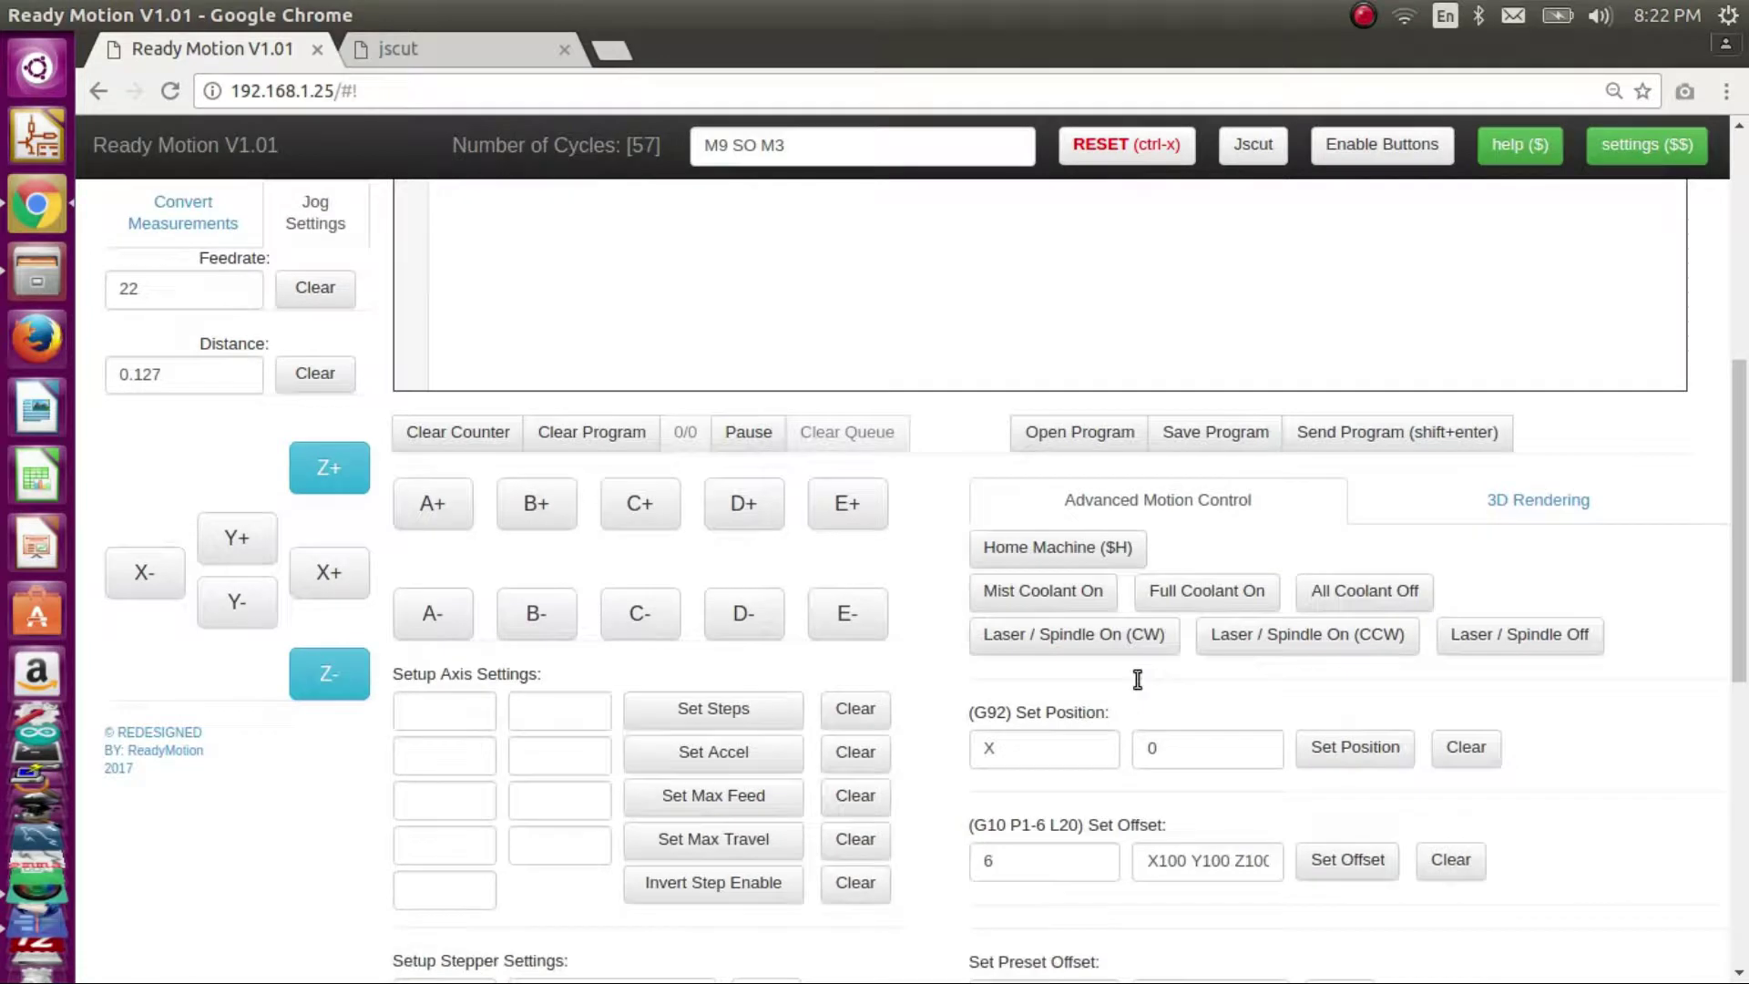
scroll(1134, 681, "down", 2)
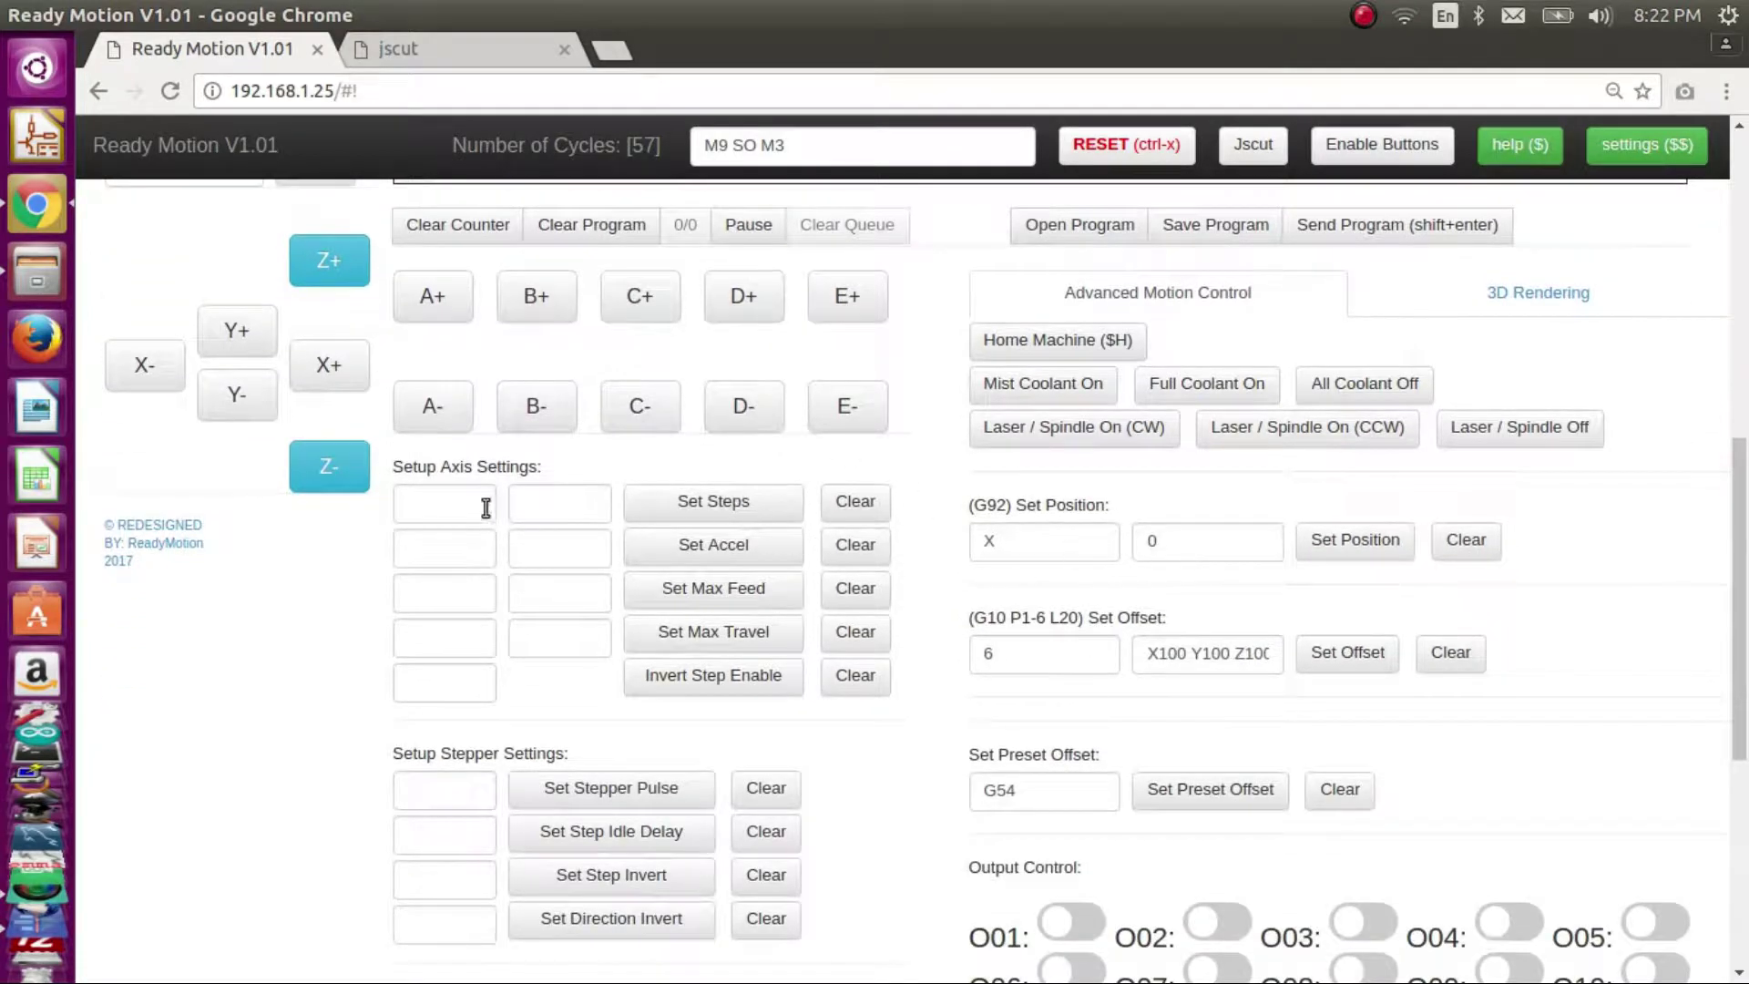
left_click(434, 506)
left_click(473, 504)
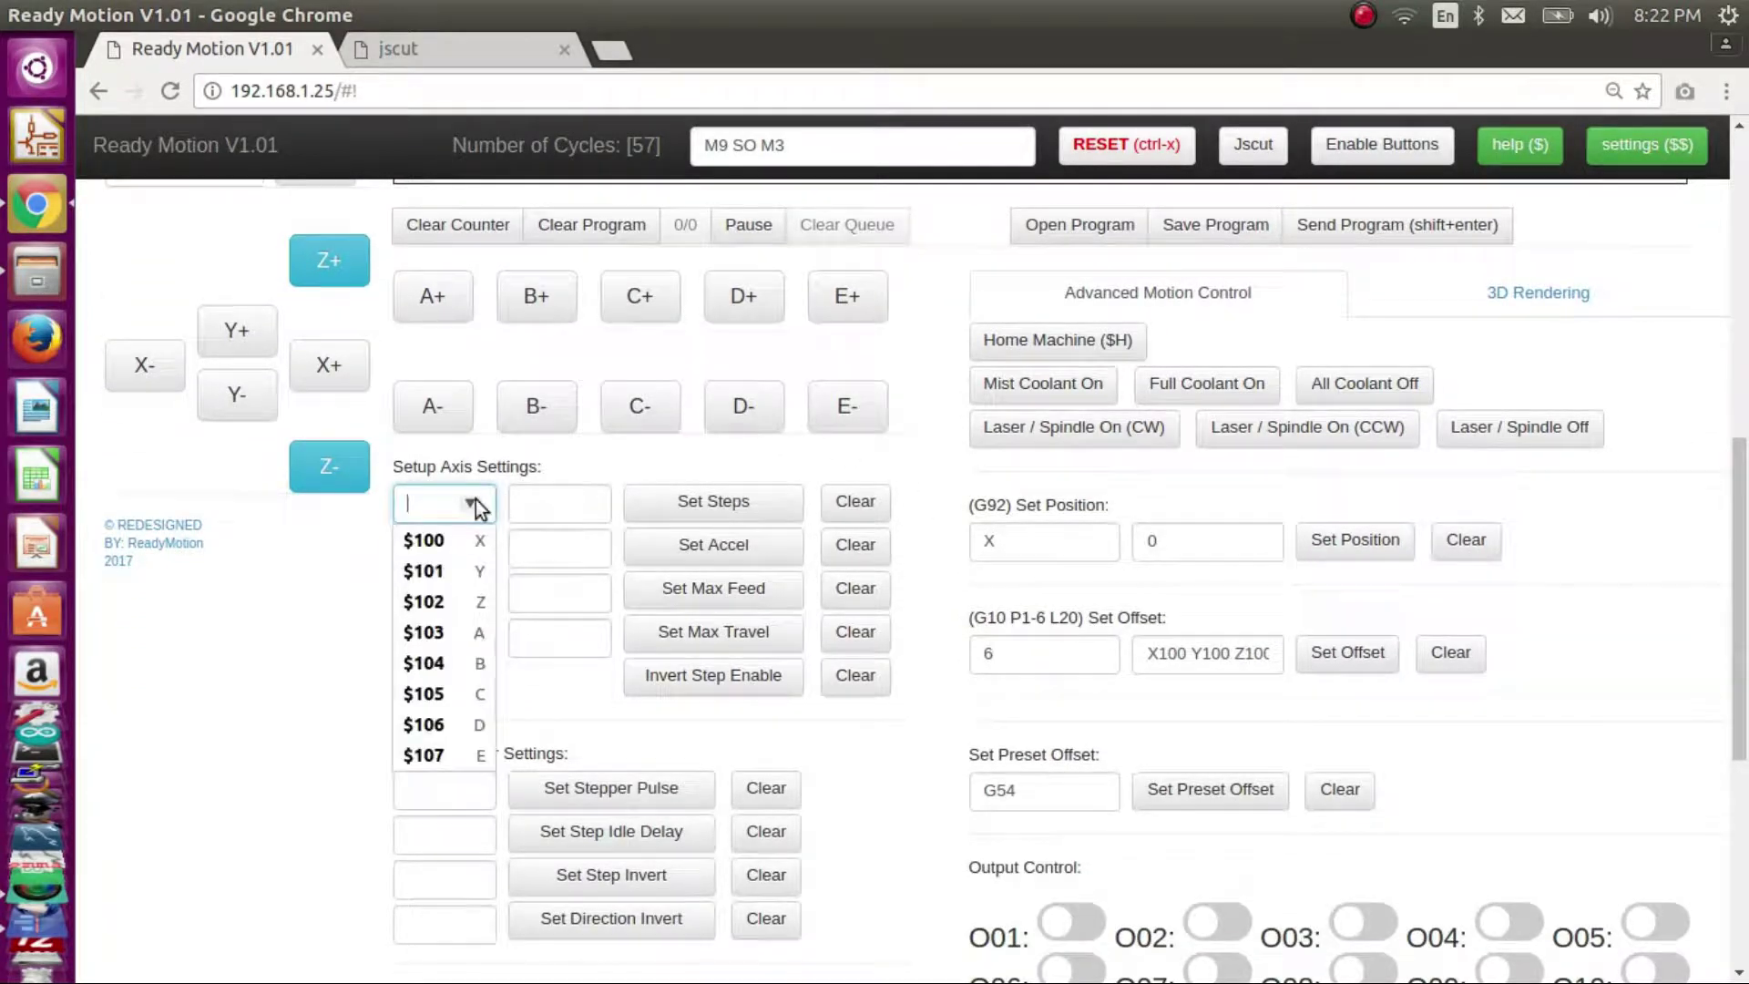
left_click(543, 504)
left_click(468, 507)
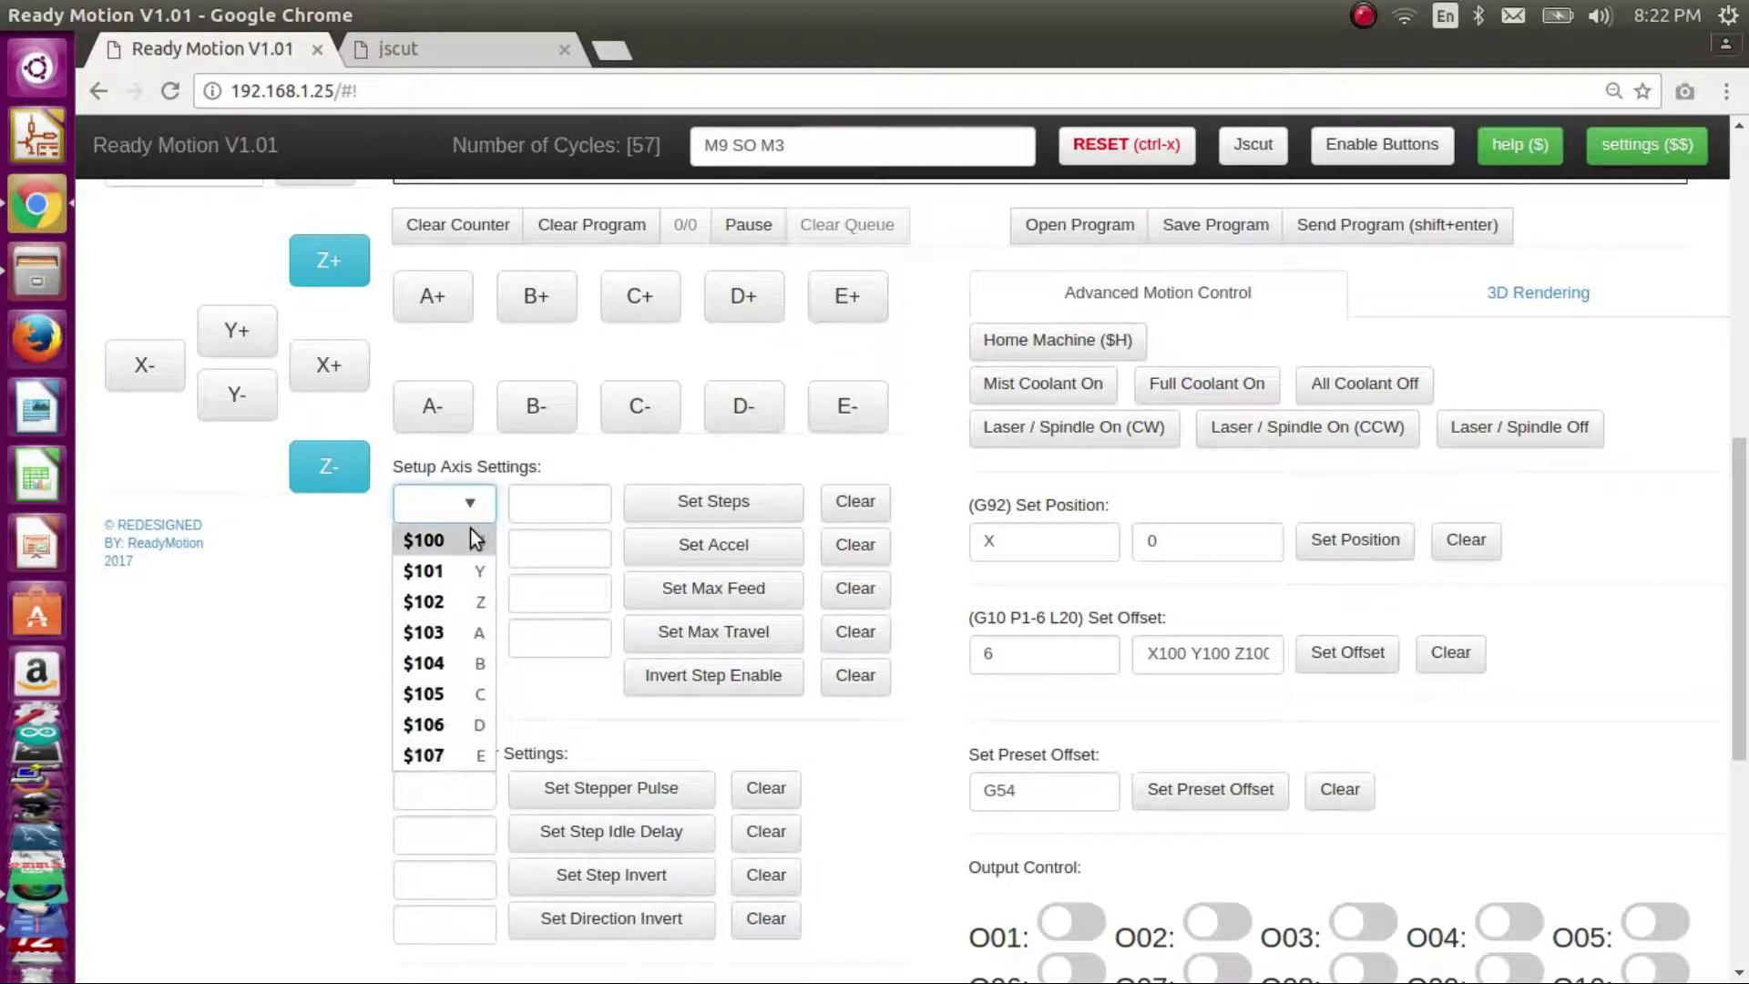
left_click(483, 539)
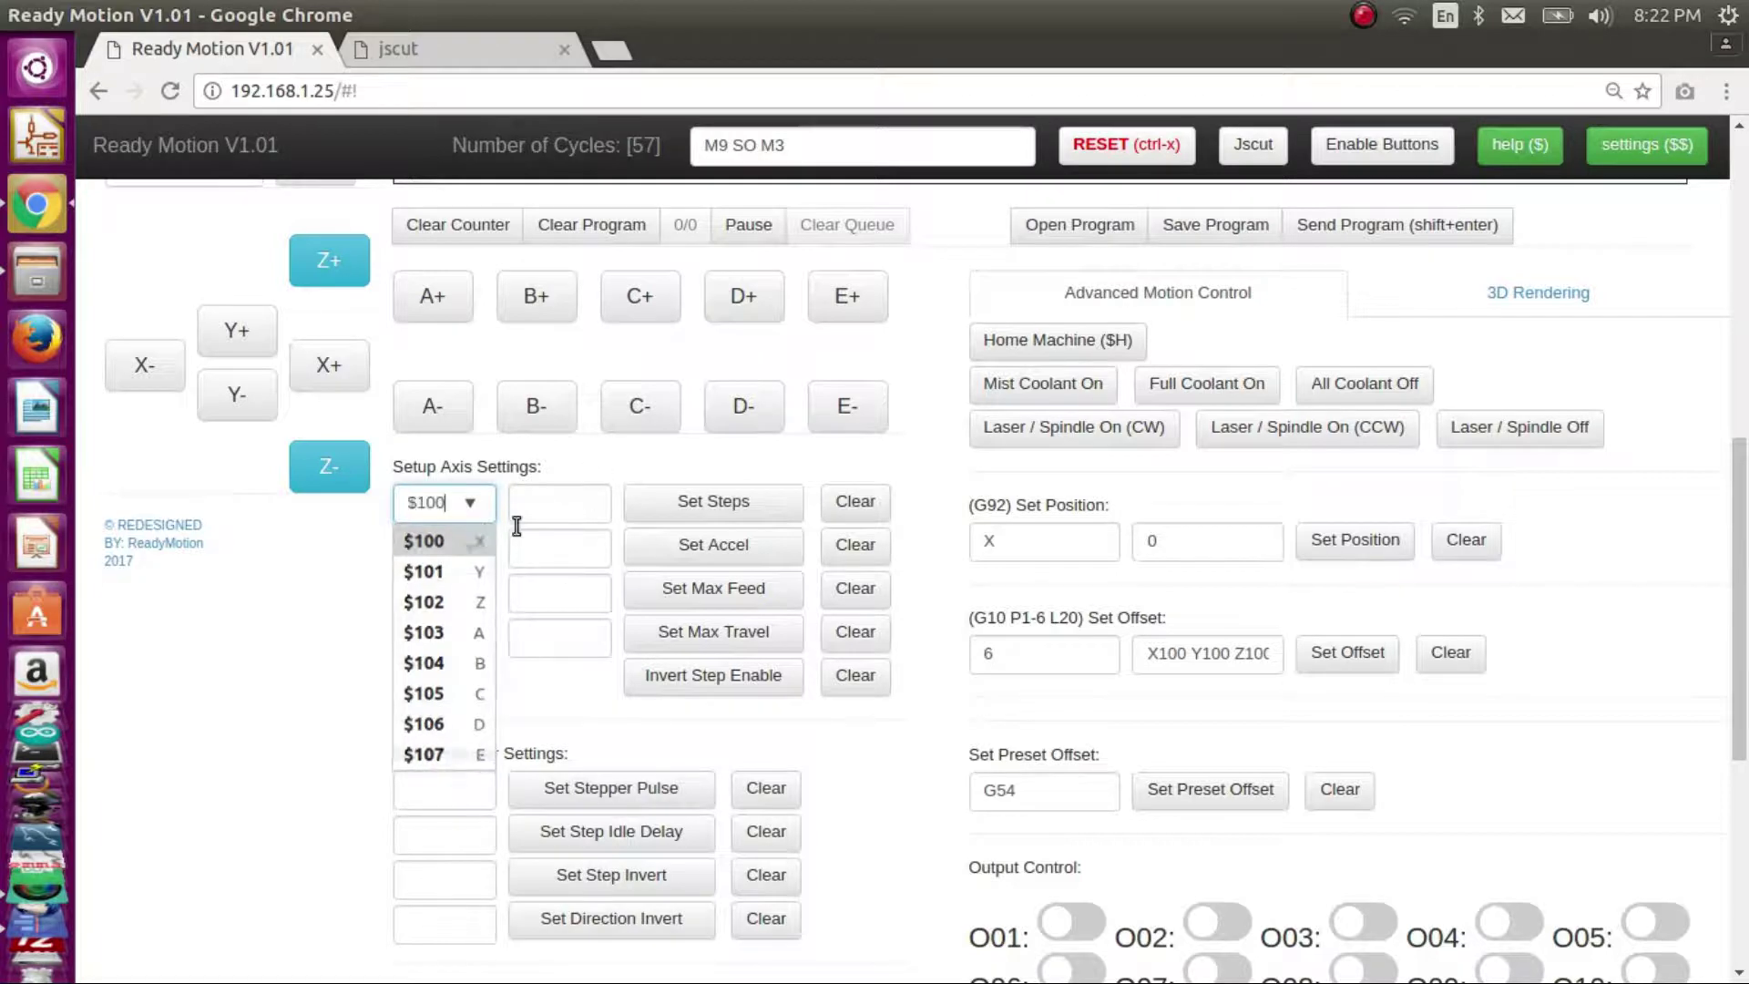
left_click(577, 501)
type("5")
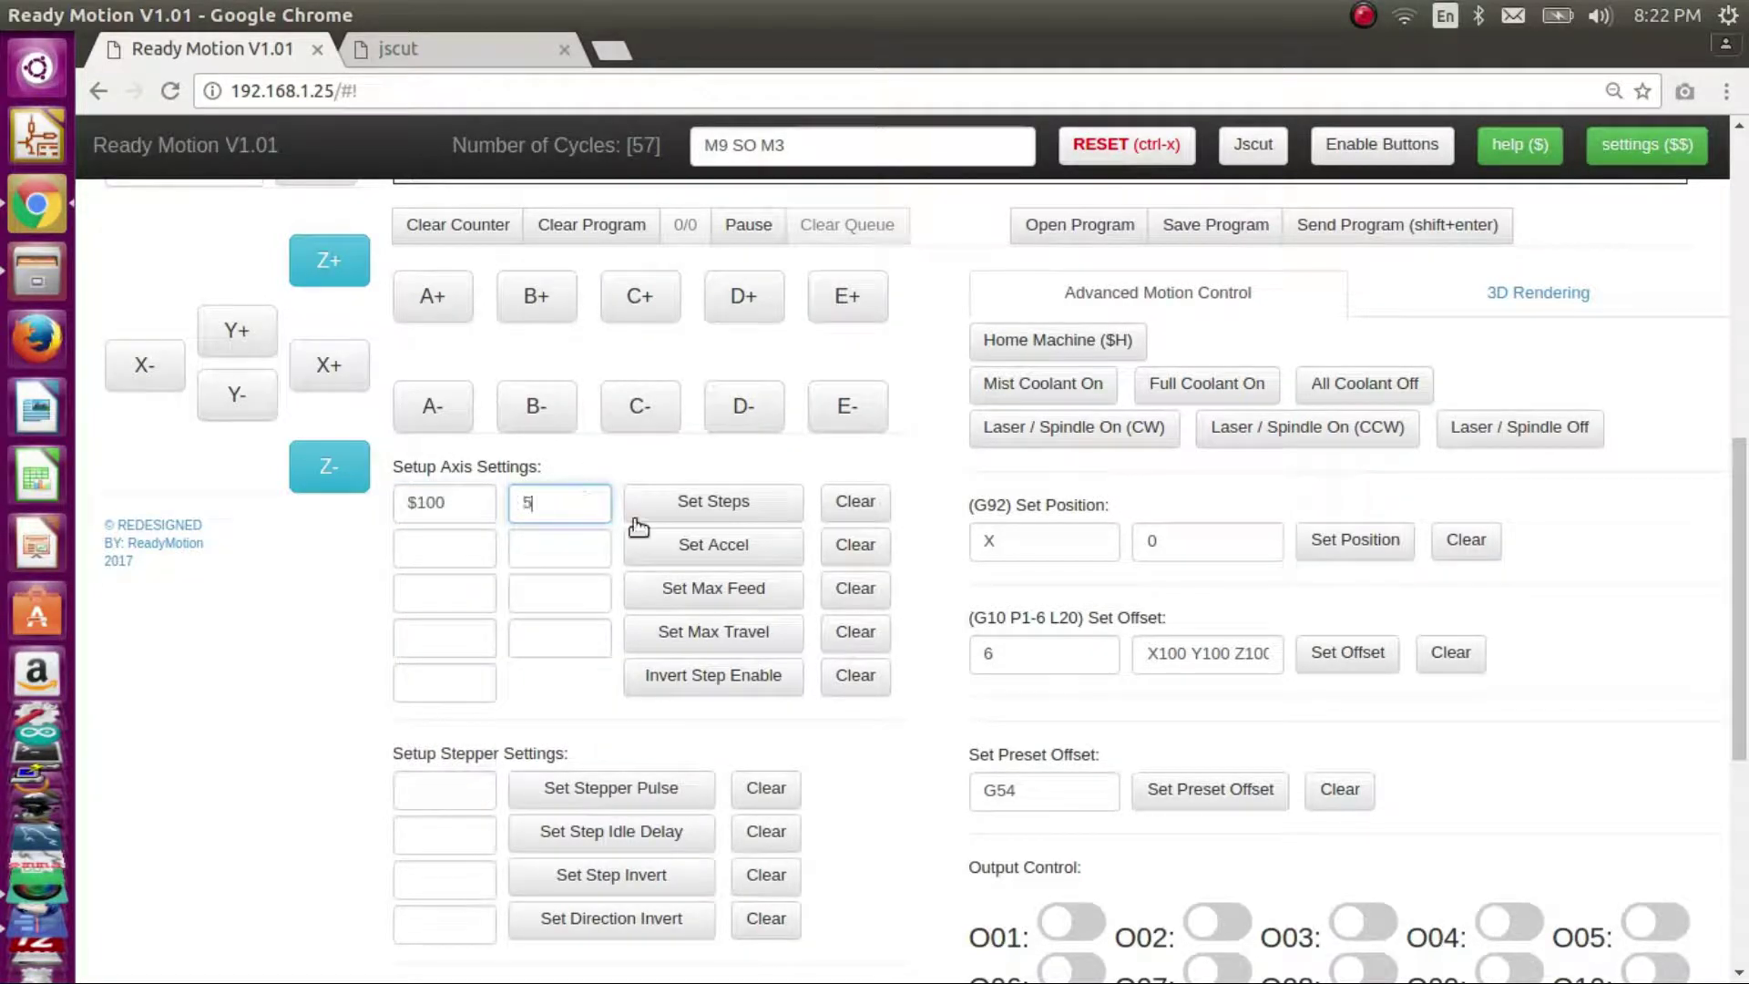
left_click(766, 502)
- List the machine settings again and highlight the $100 X steps entry
scroll(931, 414, "up", 8)
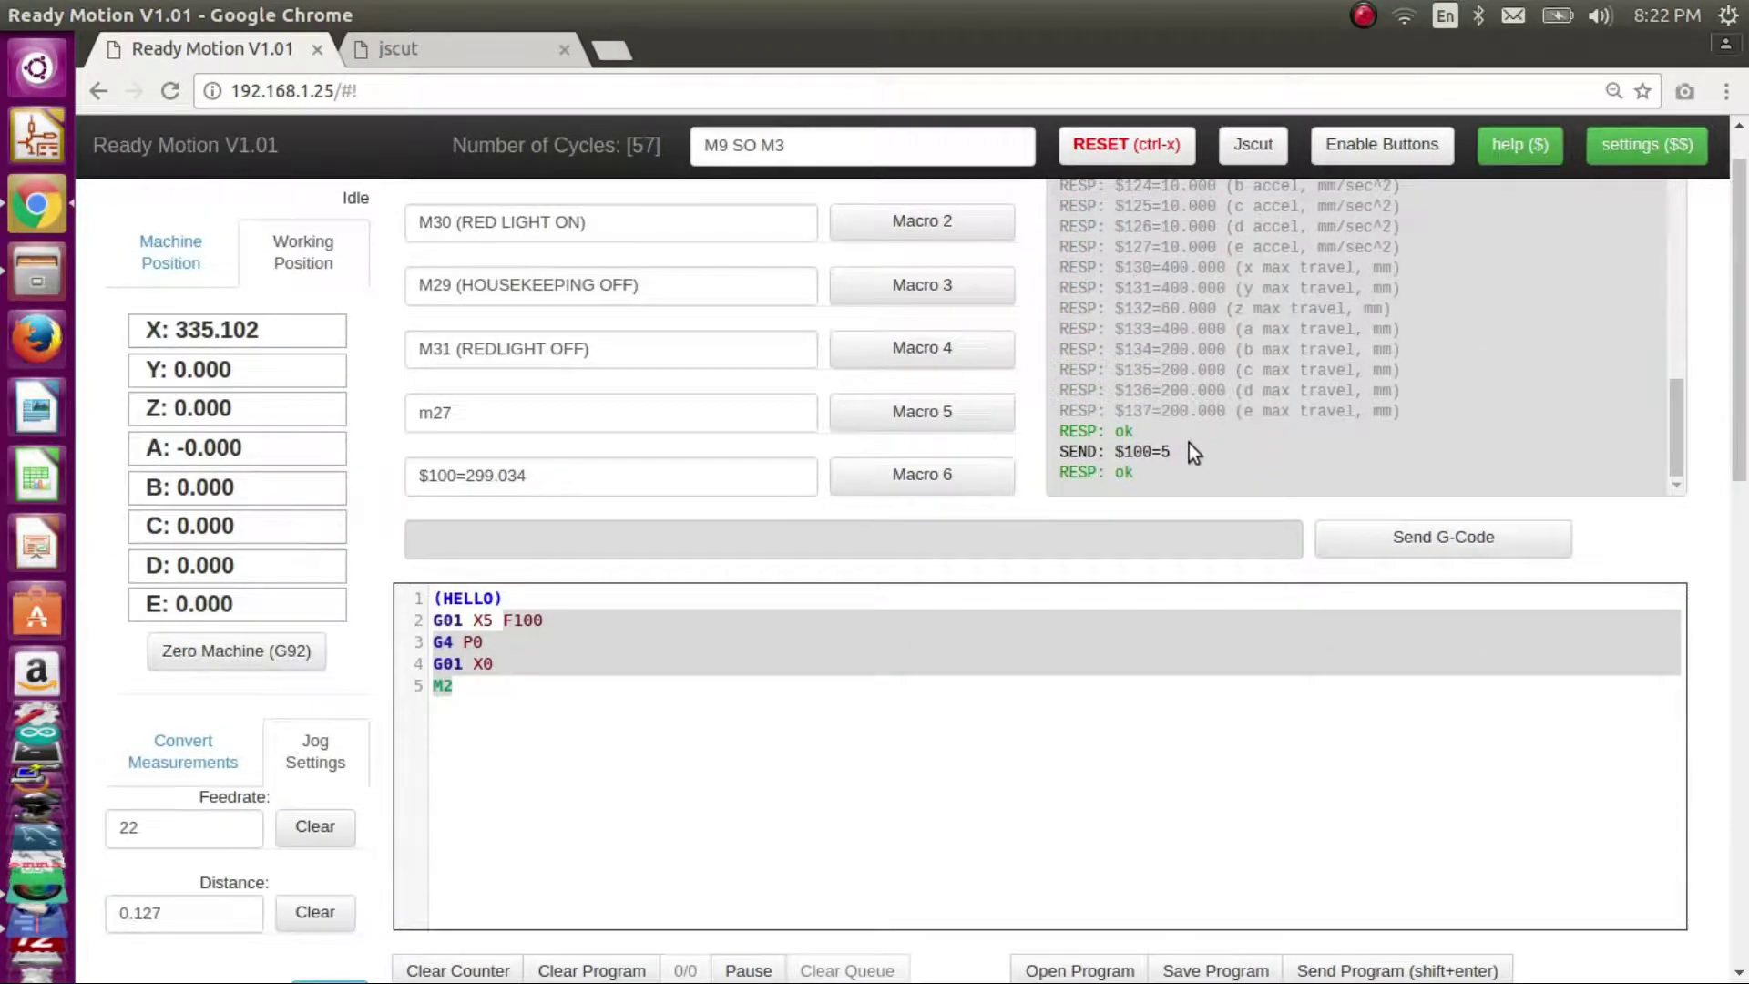
scroll(1447, 395, "up", 3)
left_click(1593, 157)
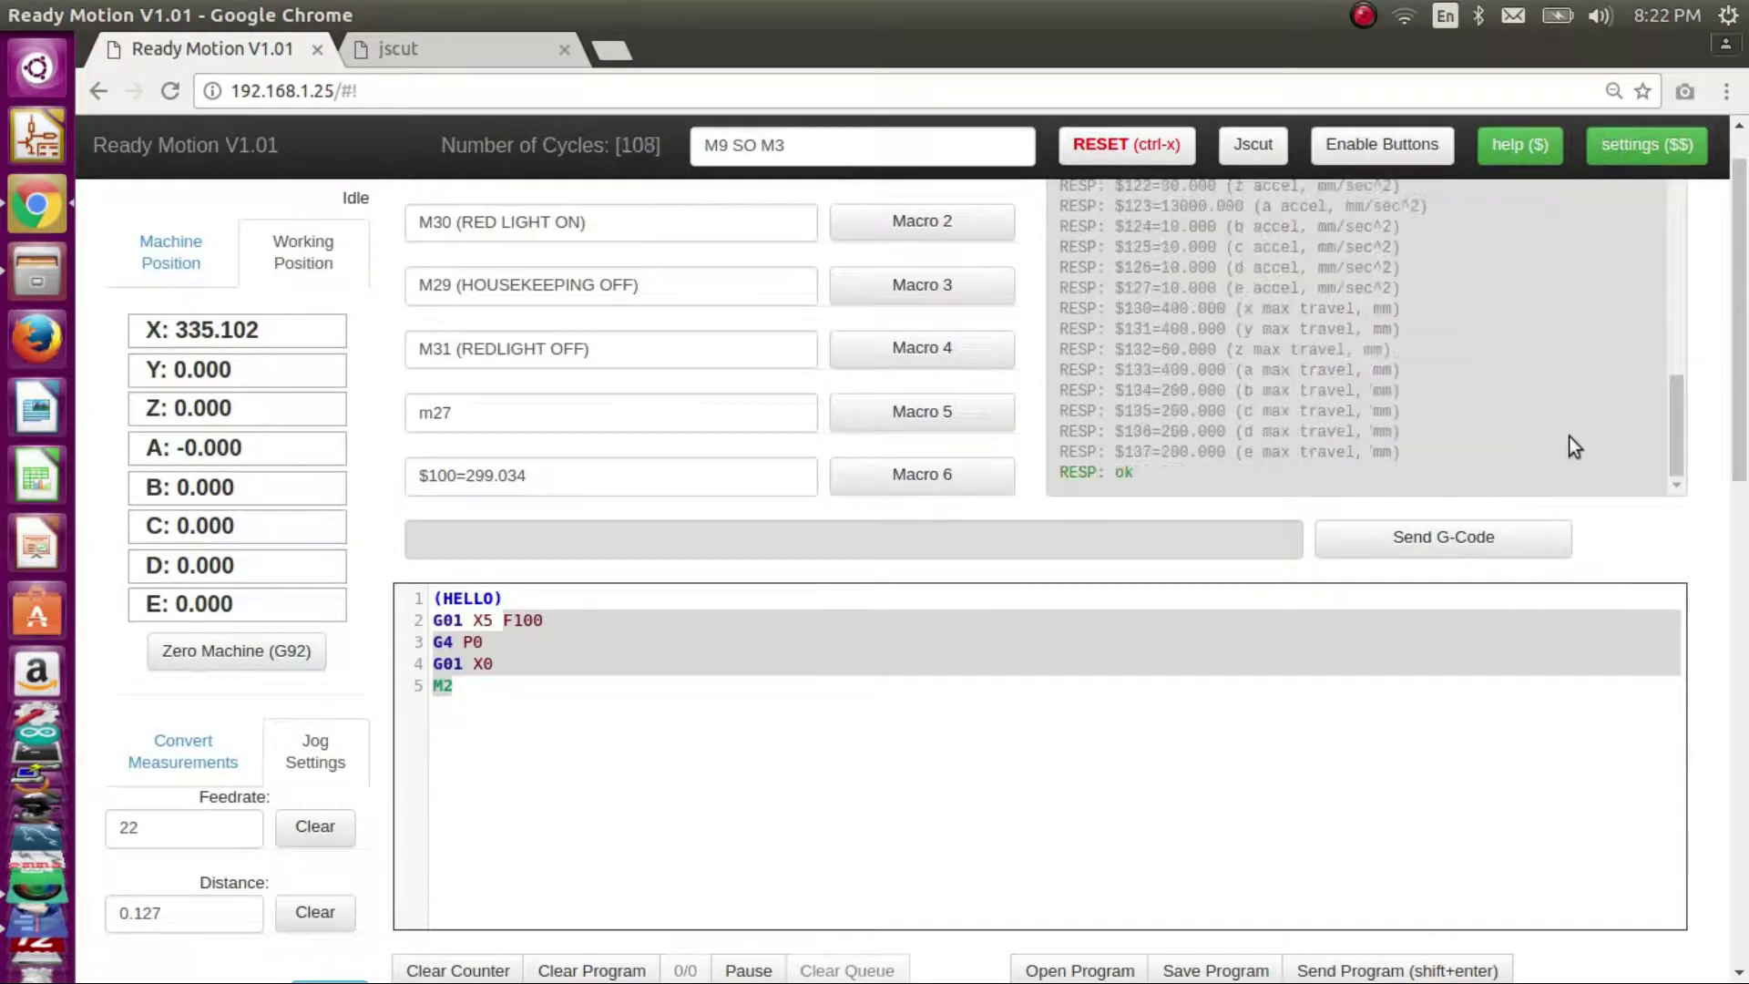
scroll(1569, 436, "up", 5)
left_click_drag(1227, 359, 1117, 361)
- Examine the Max Feed and Max Travel entries in the axis settings
scroll(1120, 428, "down", 1)
scroll(1053, 708, "down", 10)
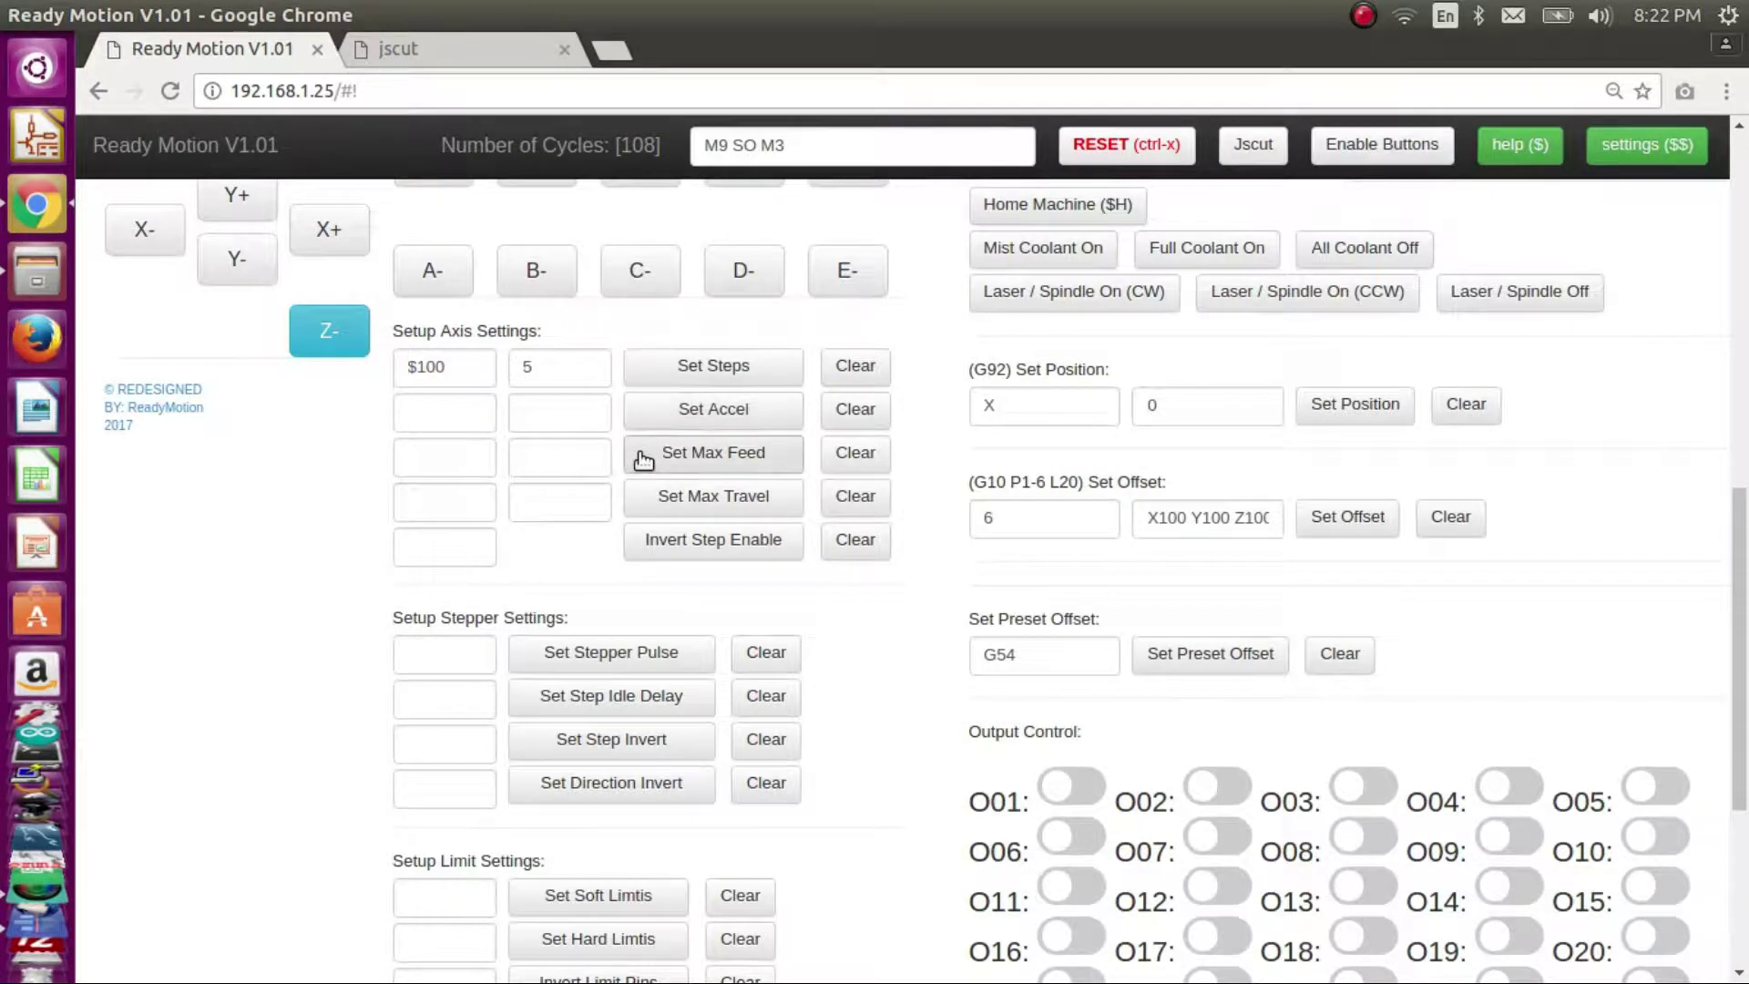
left_click(470, 458)
left_click(215, 476)
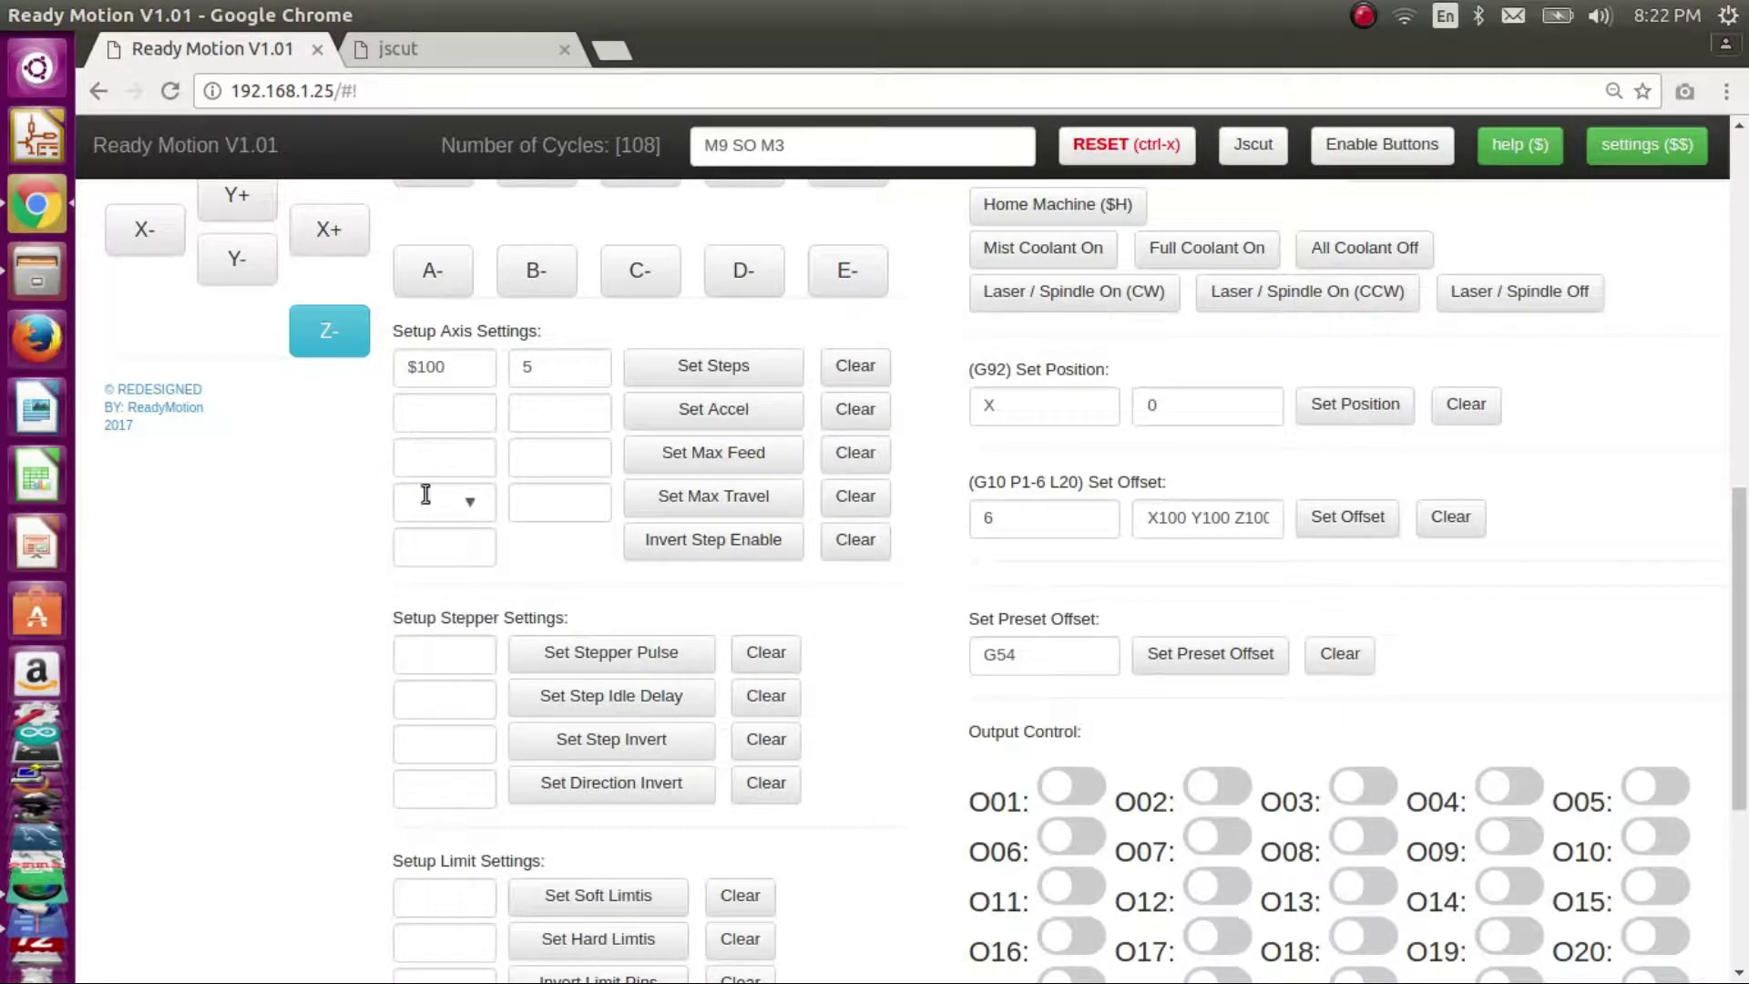
left_click(486, 490)
left_click(536, 531)
- Highlight the Setup Stepper Settings heading and examine the pulse, idle delay and invert options
left_click_drag(714, 558, 839, 625)
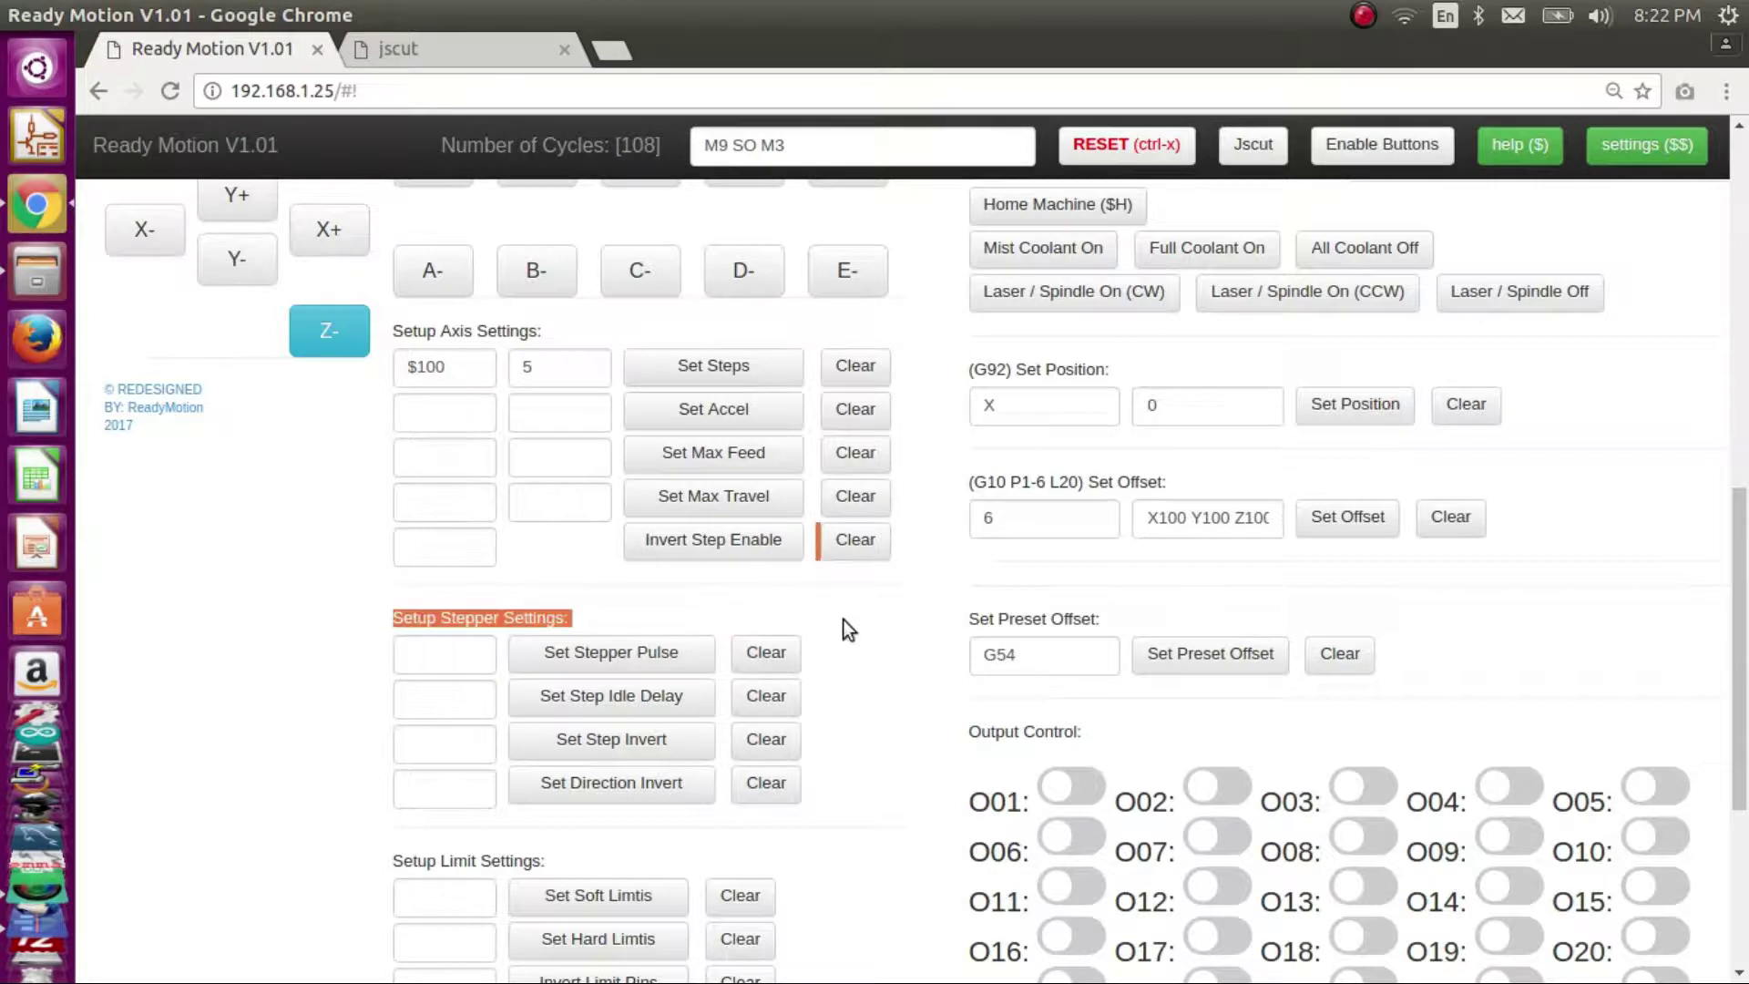
left_click(492, 656)
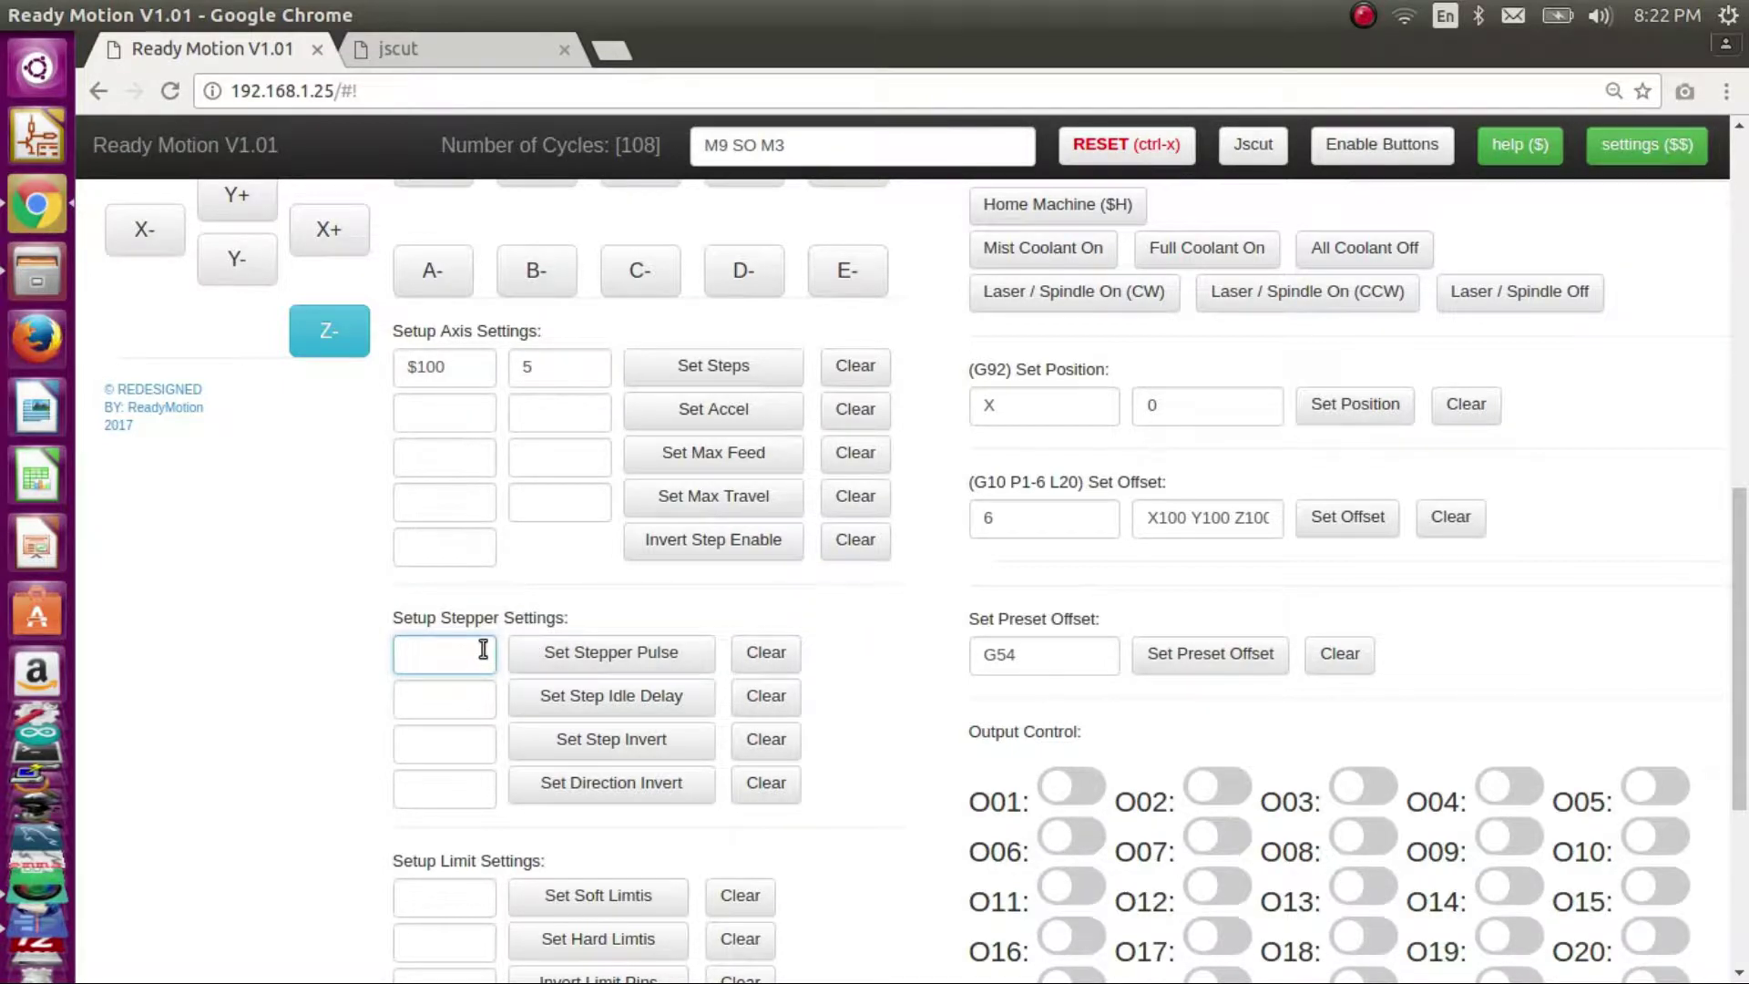
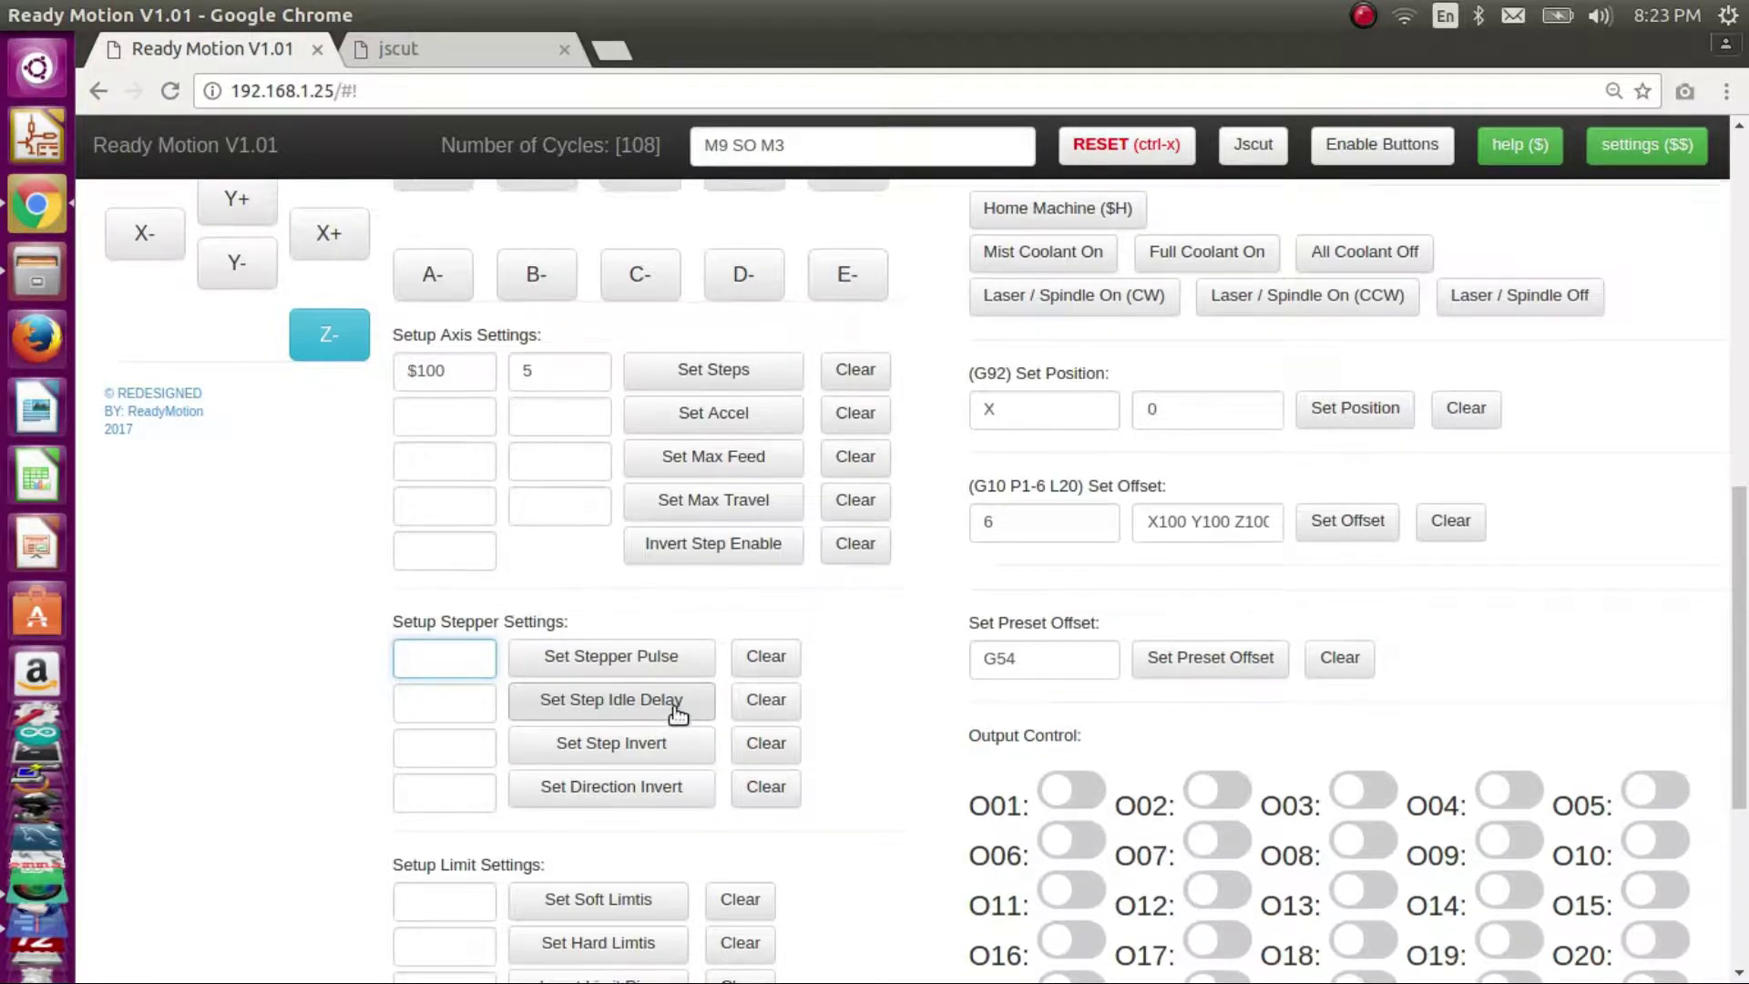
scroll(675, 713, "up", 1)
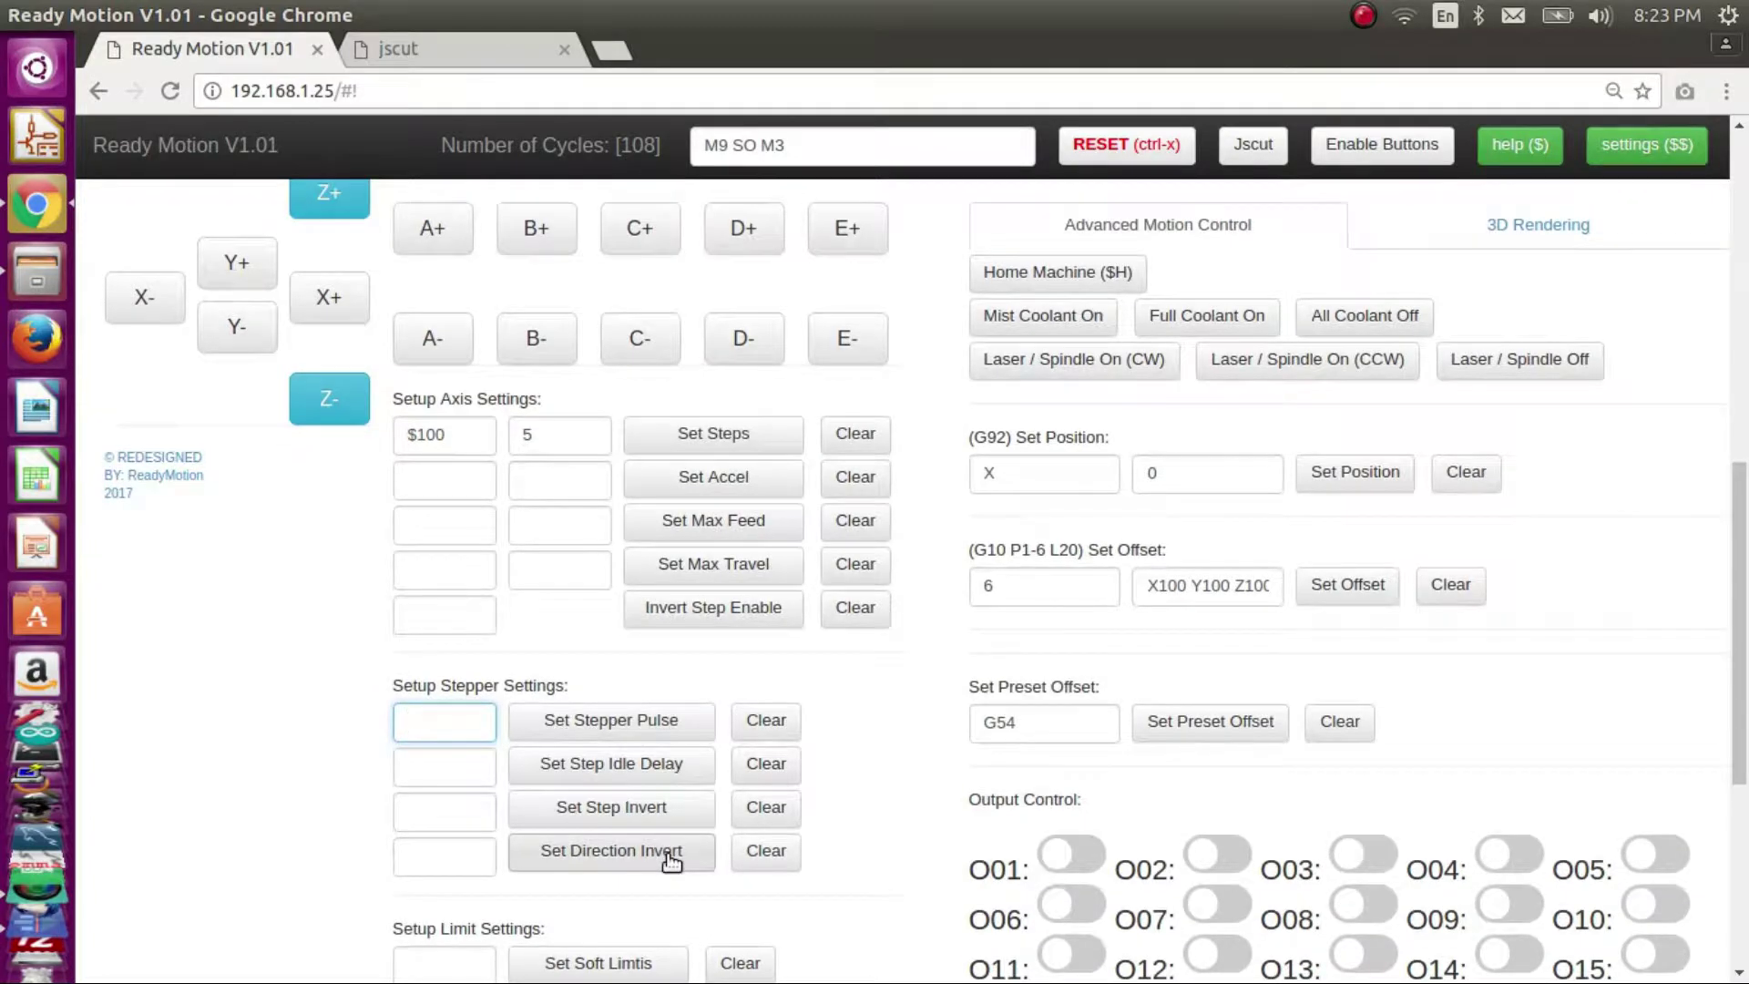
scroll(672, 861, "down", 3)
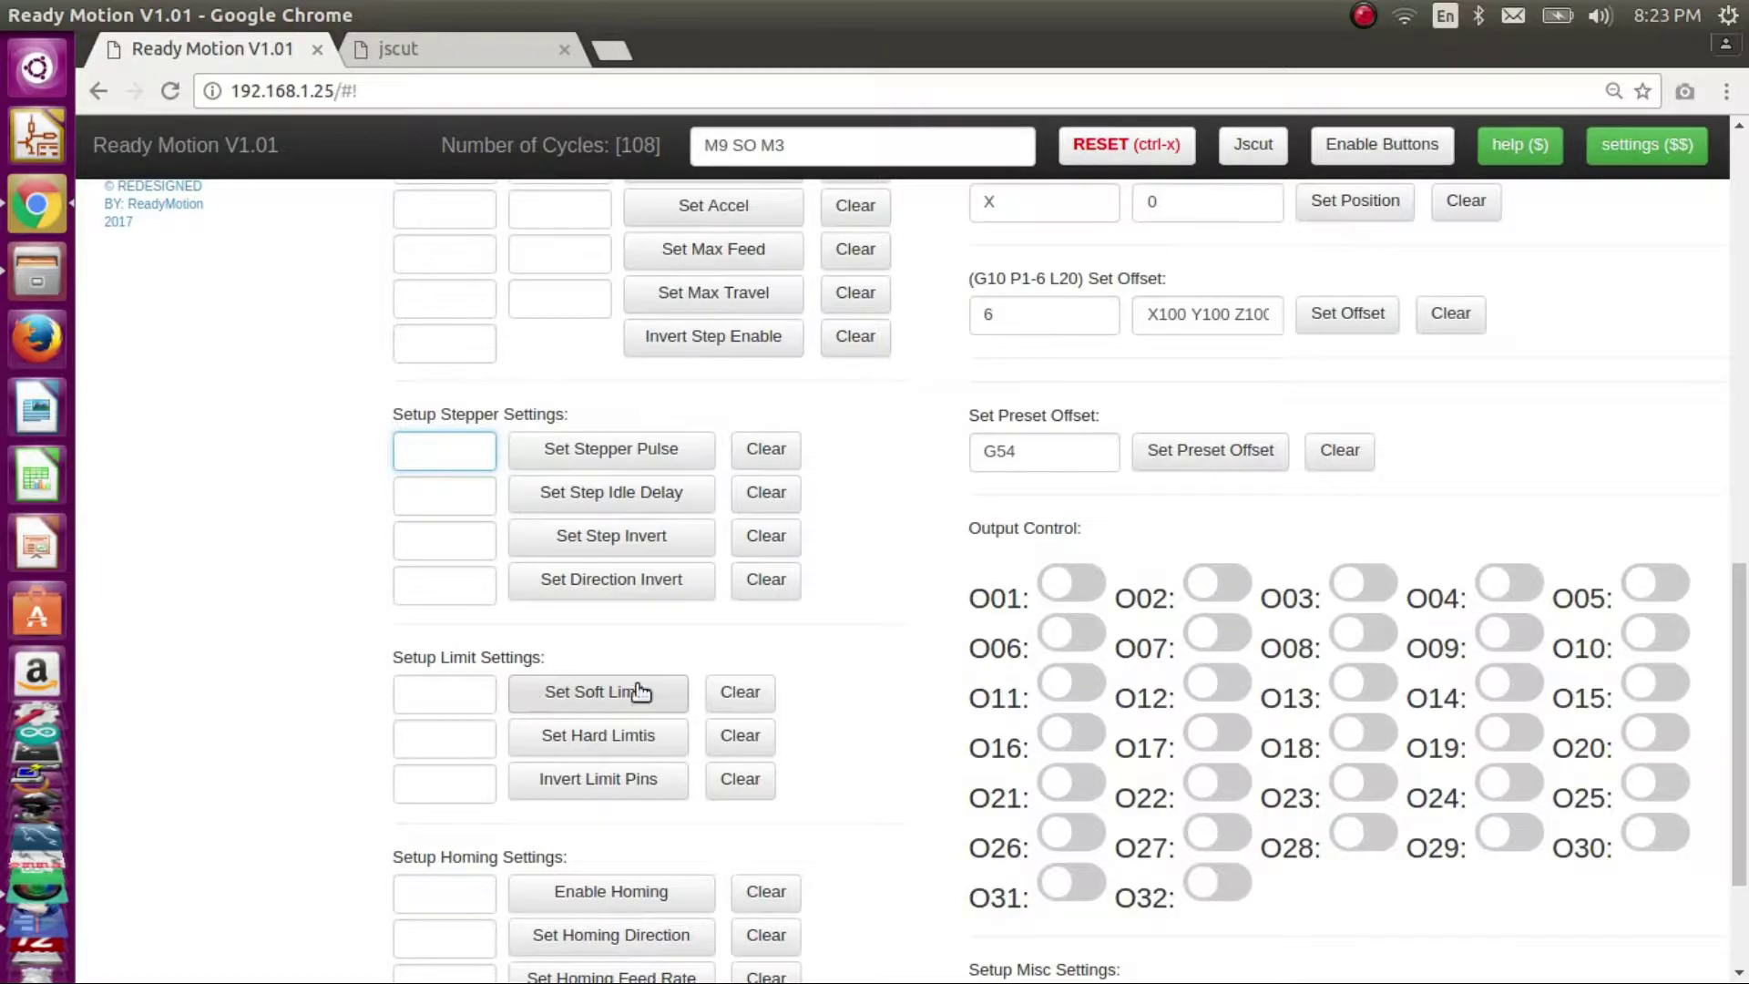
- List the machine settings and highlight the axis max travel lines $130 to $137
scroll(828, 671, "up", 5)
left_click(1688, 155)
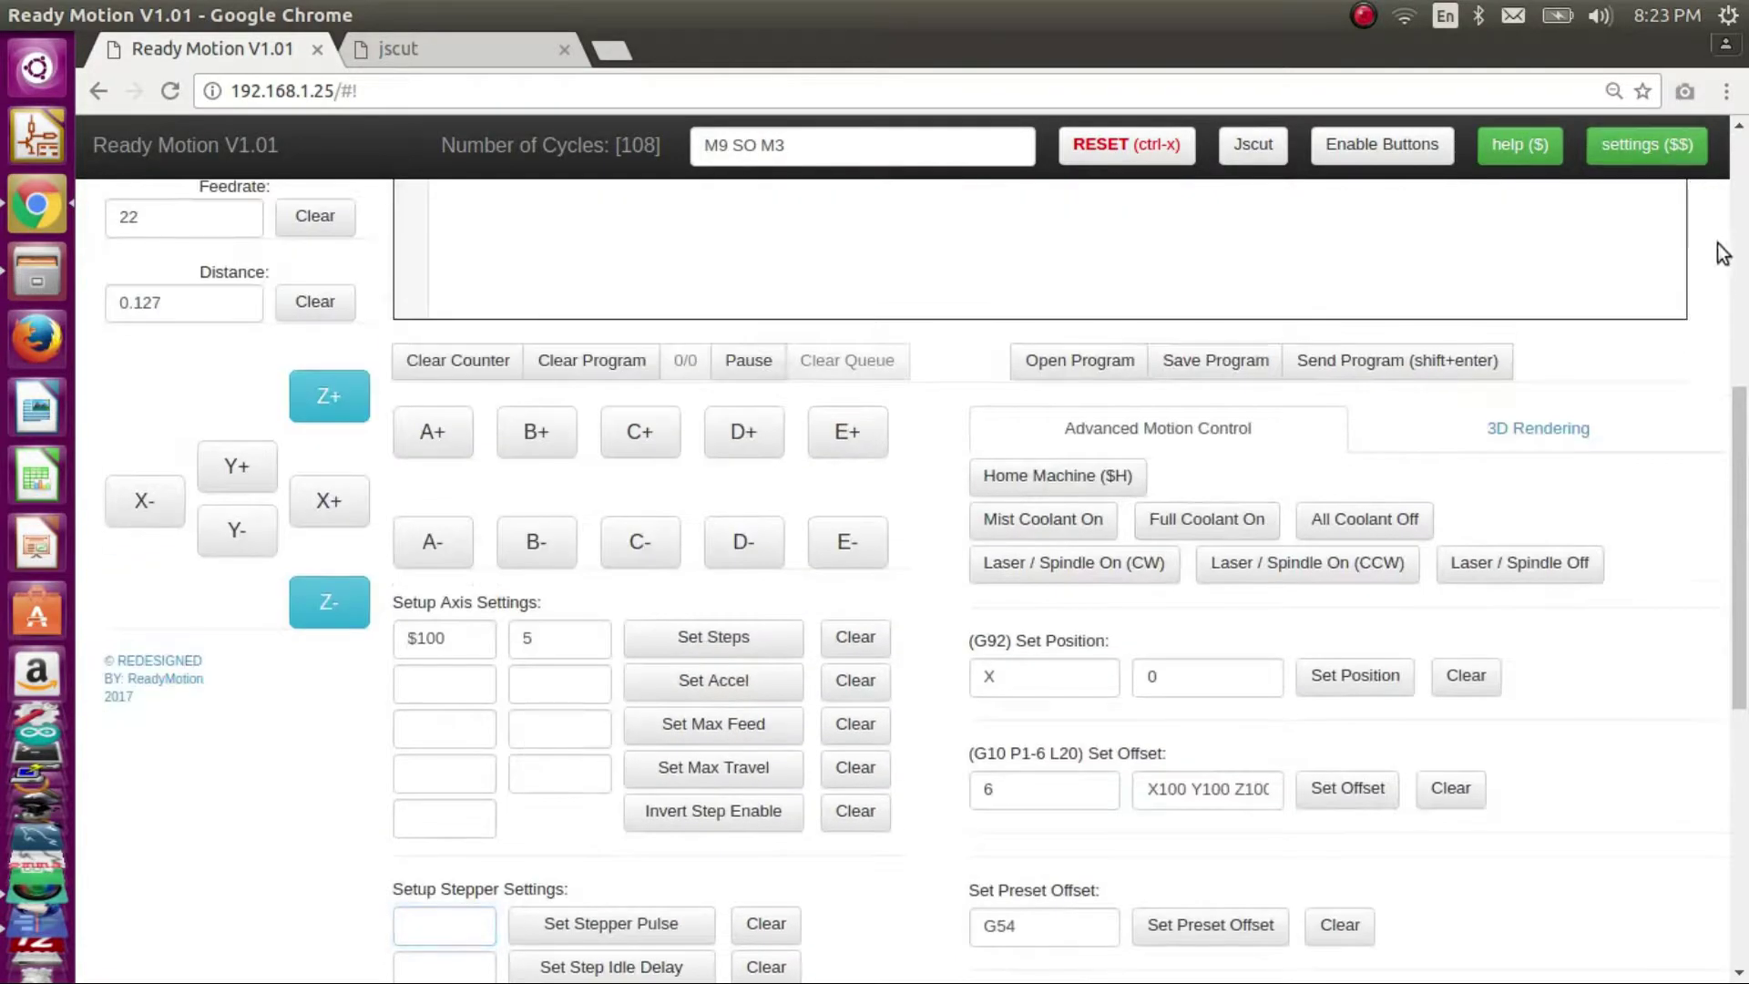
scroll(1700, 351, "up", 7)
left_click_drag(1413, 520, 1059, 376)
left_click(781, 618)
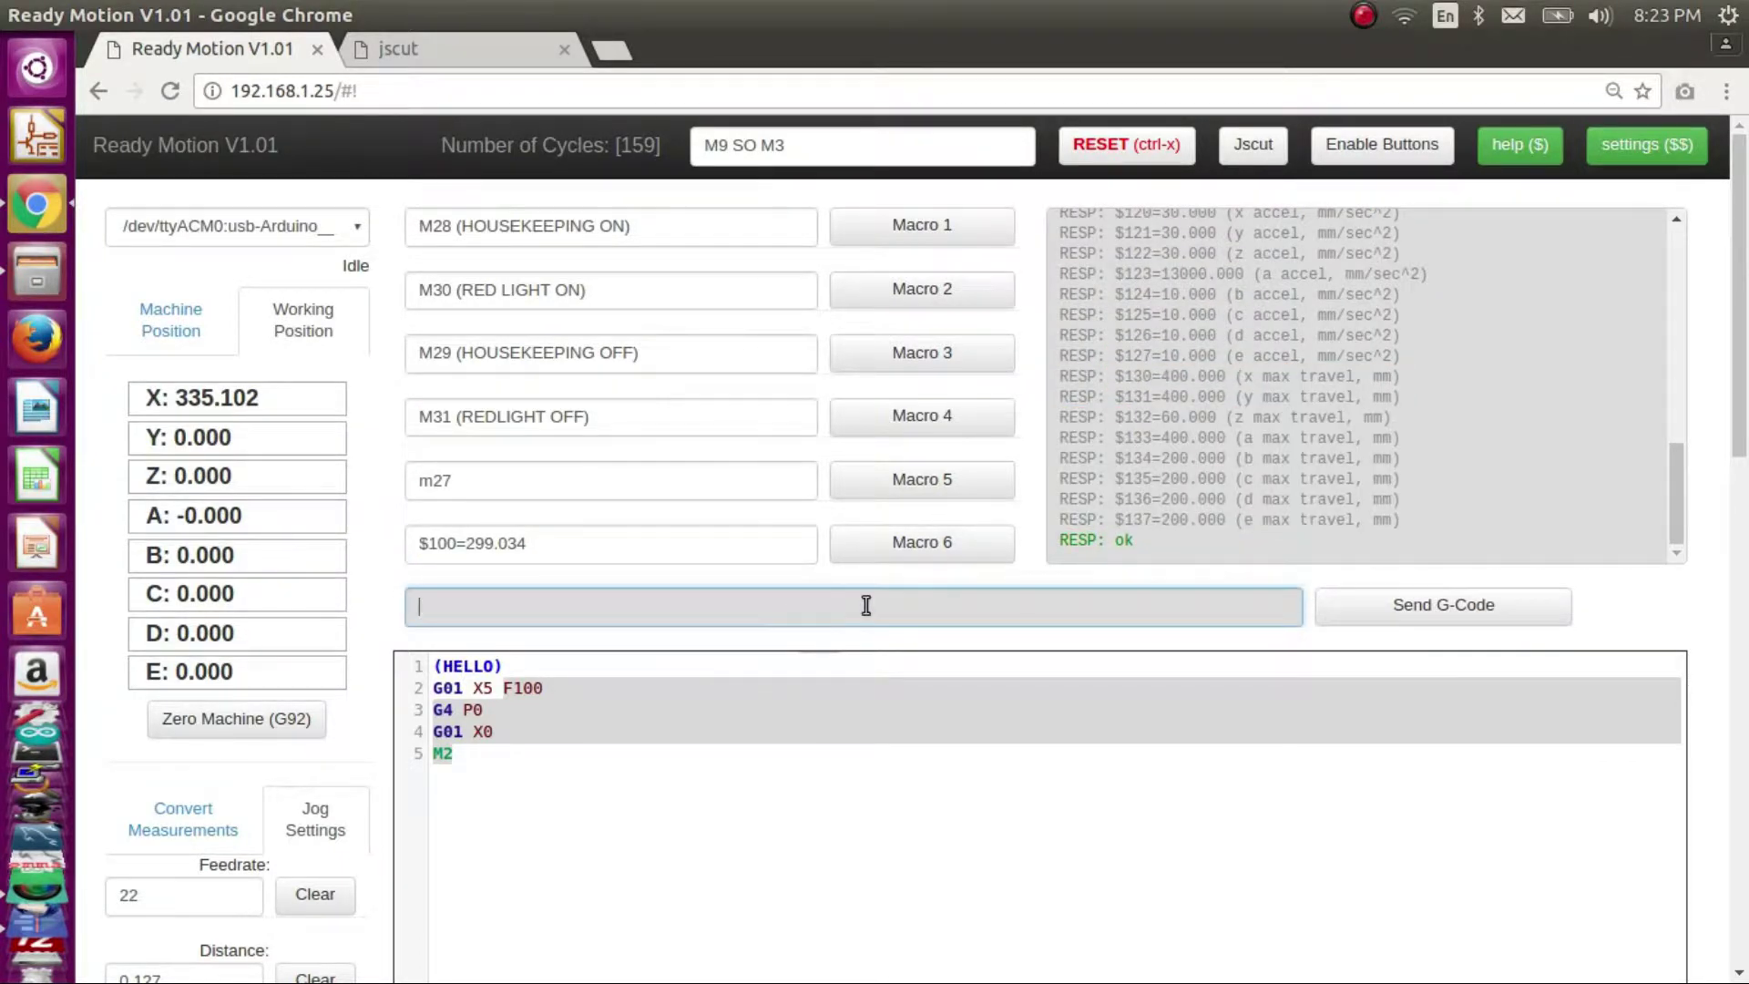
- Show the on/off choices for hard limits and examine the limit pin inversion entry
scroll(863, 604, "down", 8)
scroll(863, 604, "down", 4)
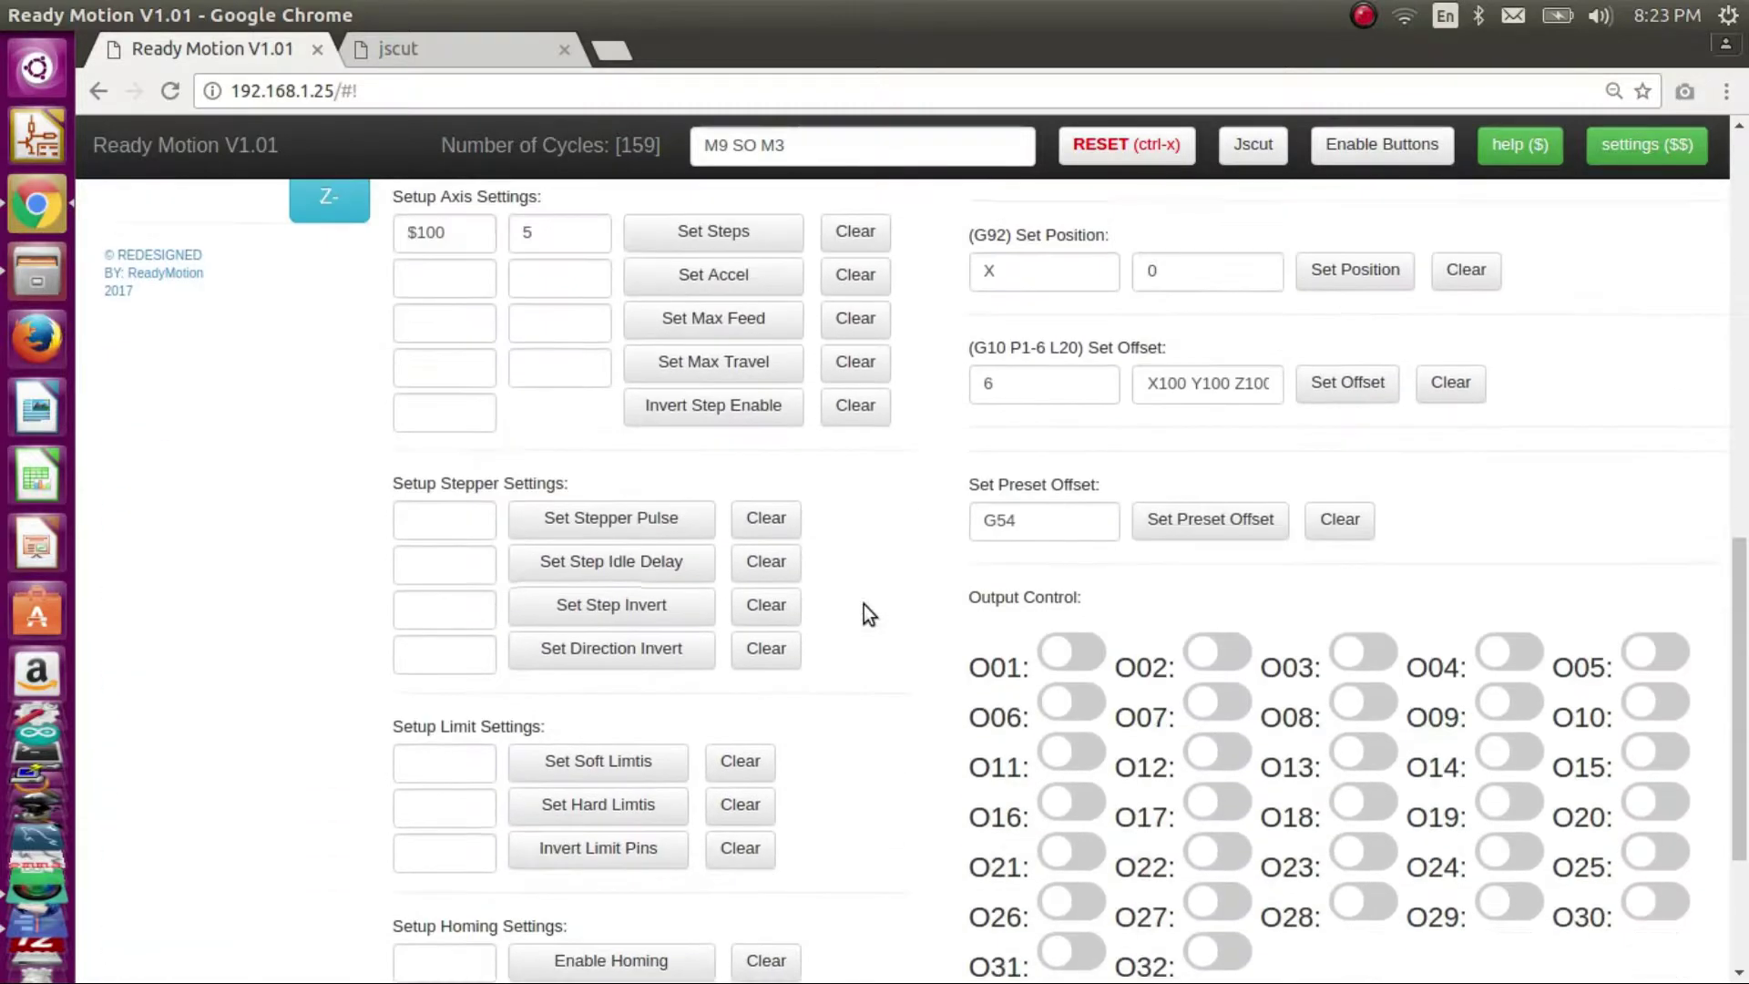
left_click(483, 809)
left_click(470, 808)
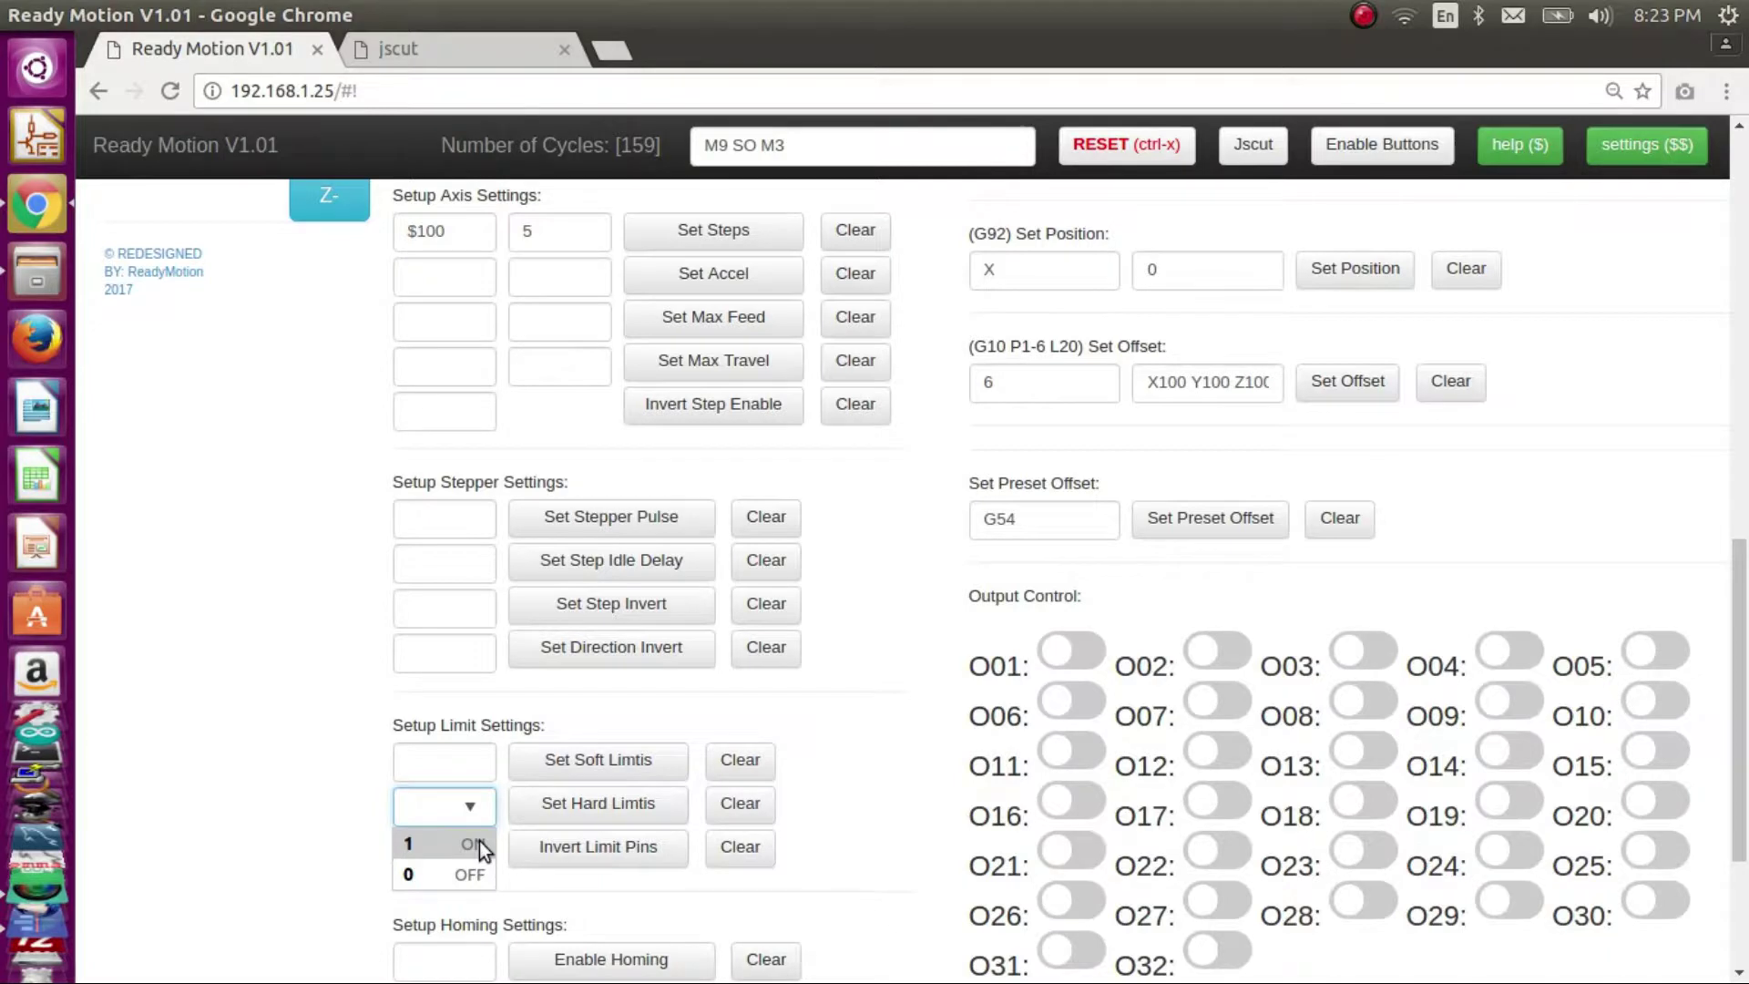
left_click(351, 826)
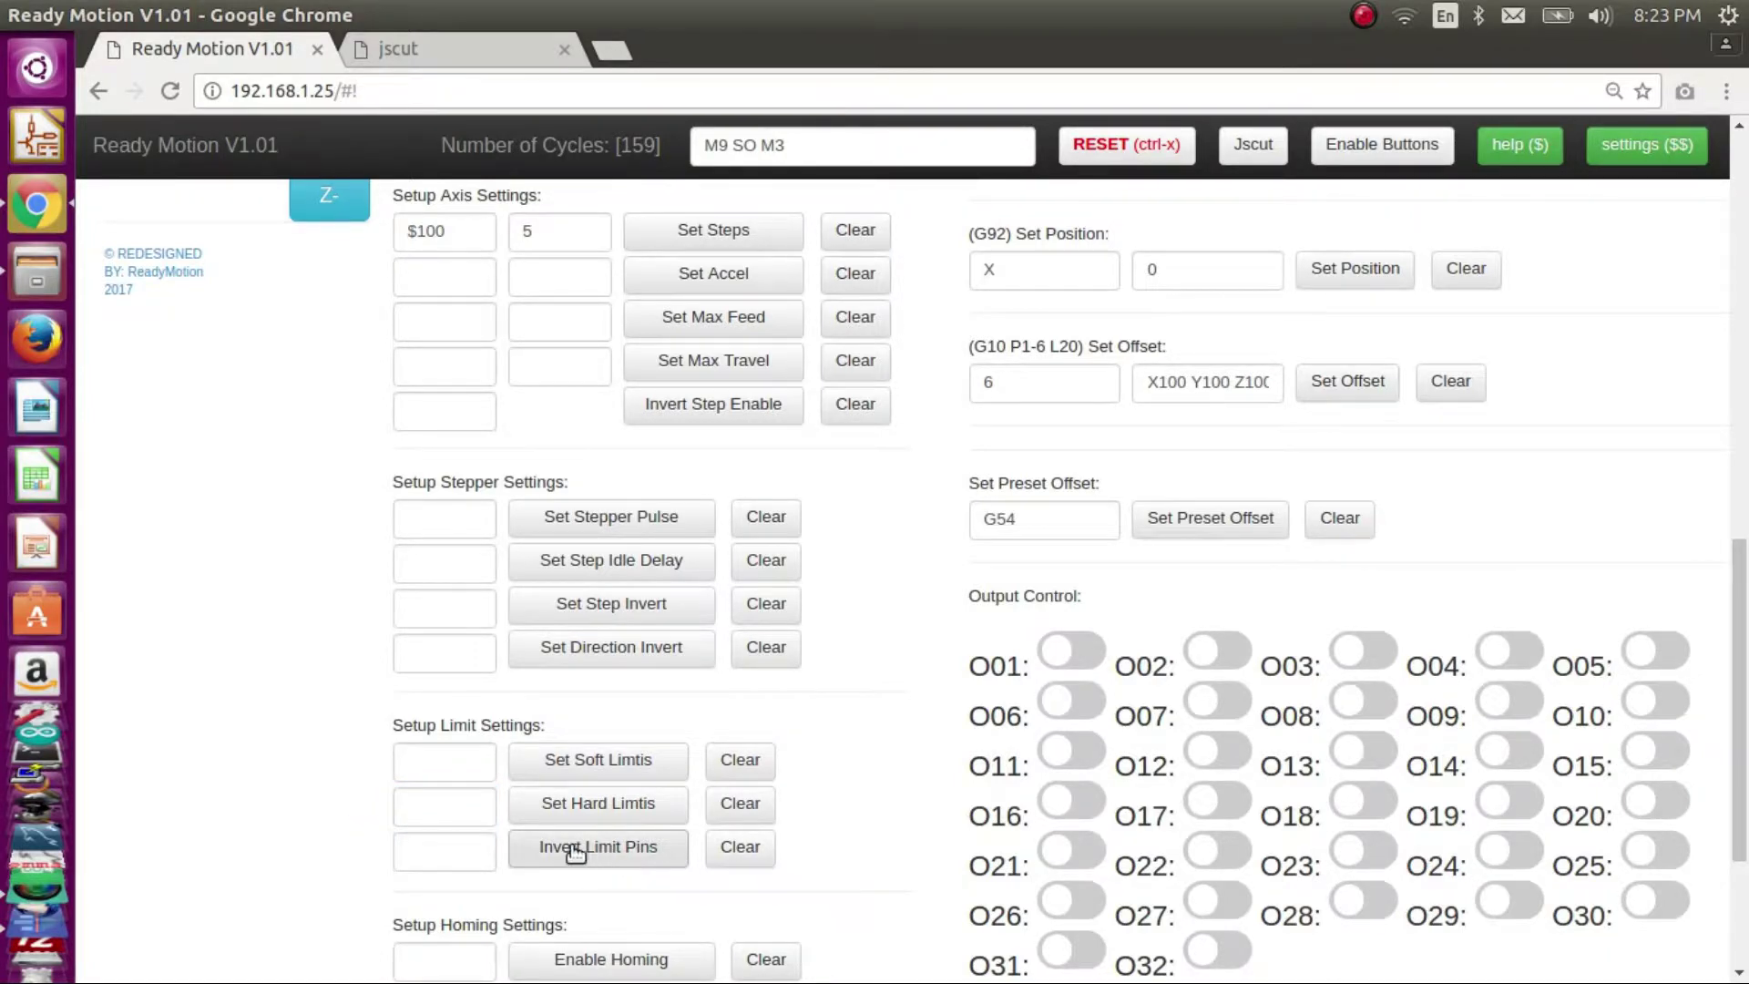
left_click(468, 853)
left_click(364, 865)
- Point out the homing settings for enabling homing, homing direction and homing feed rate
scroll(401, 866, "down", 3)
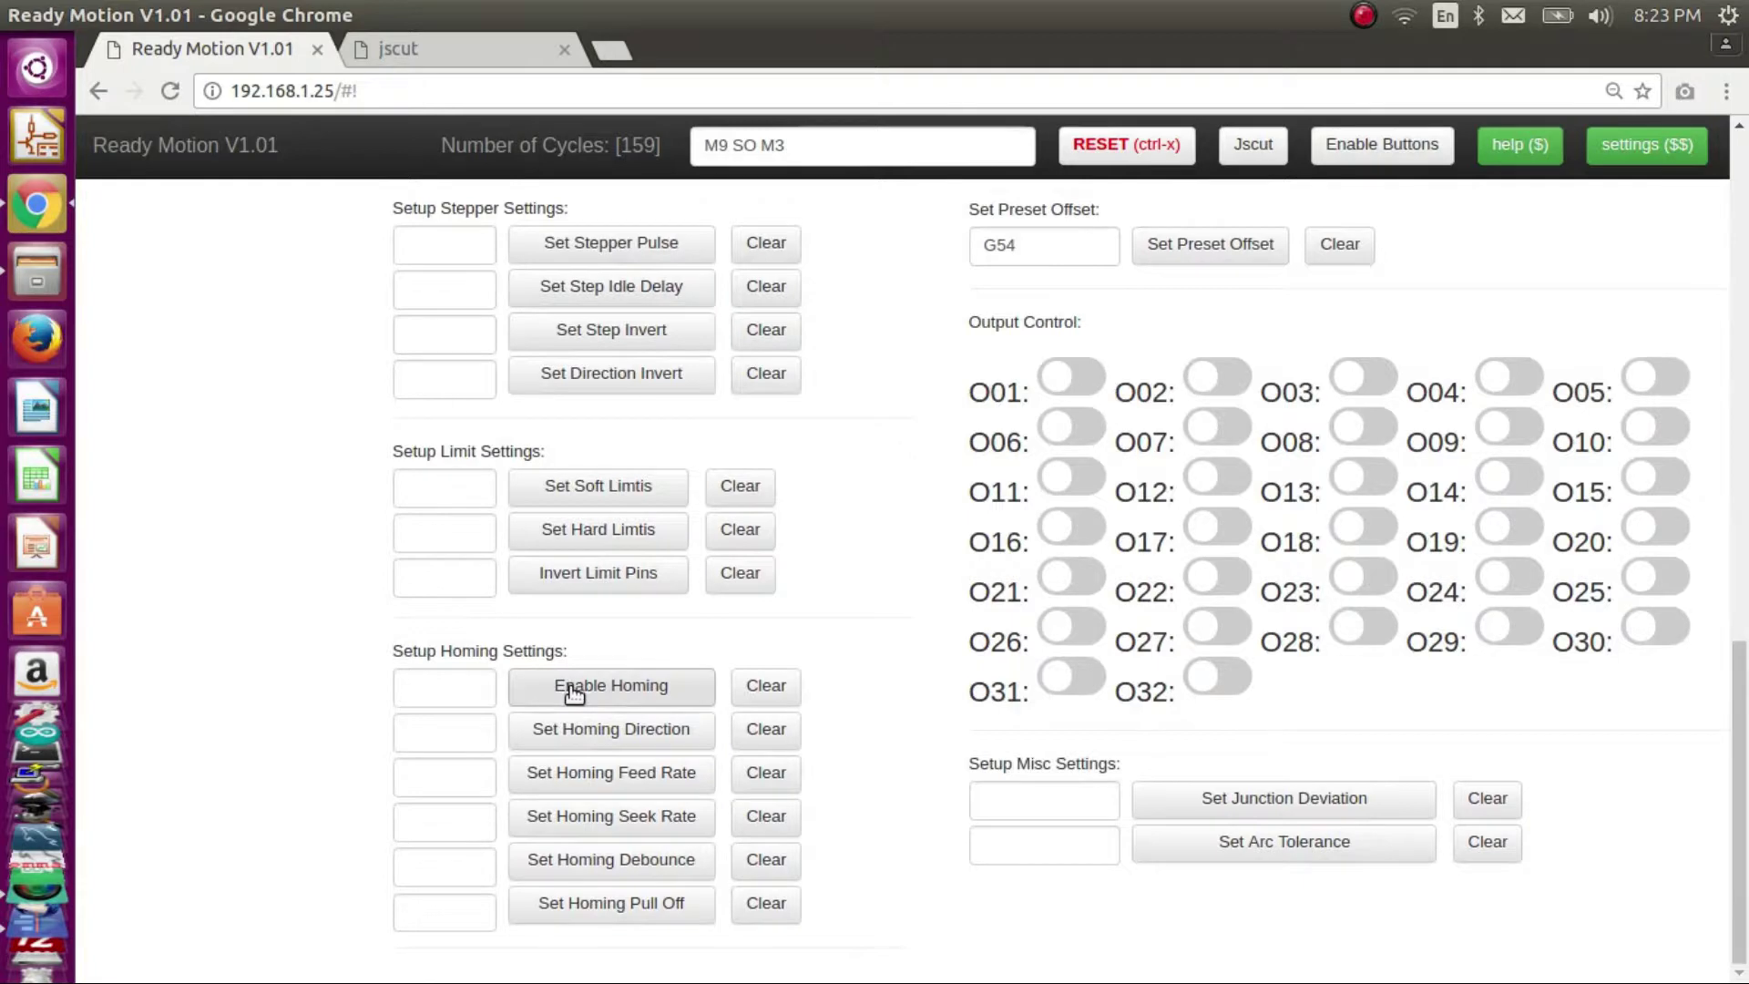
left_click(572, 581)
left_click(589, 698)
left_click(586, 745)
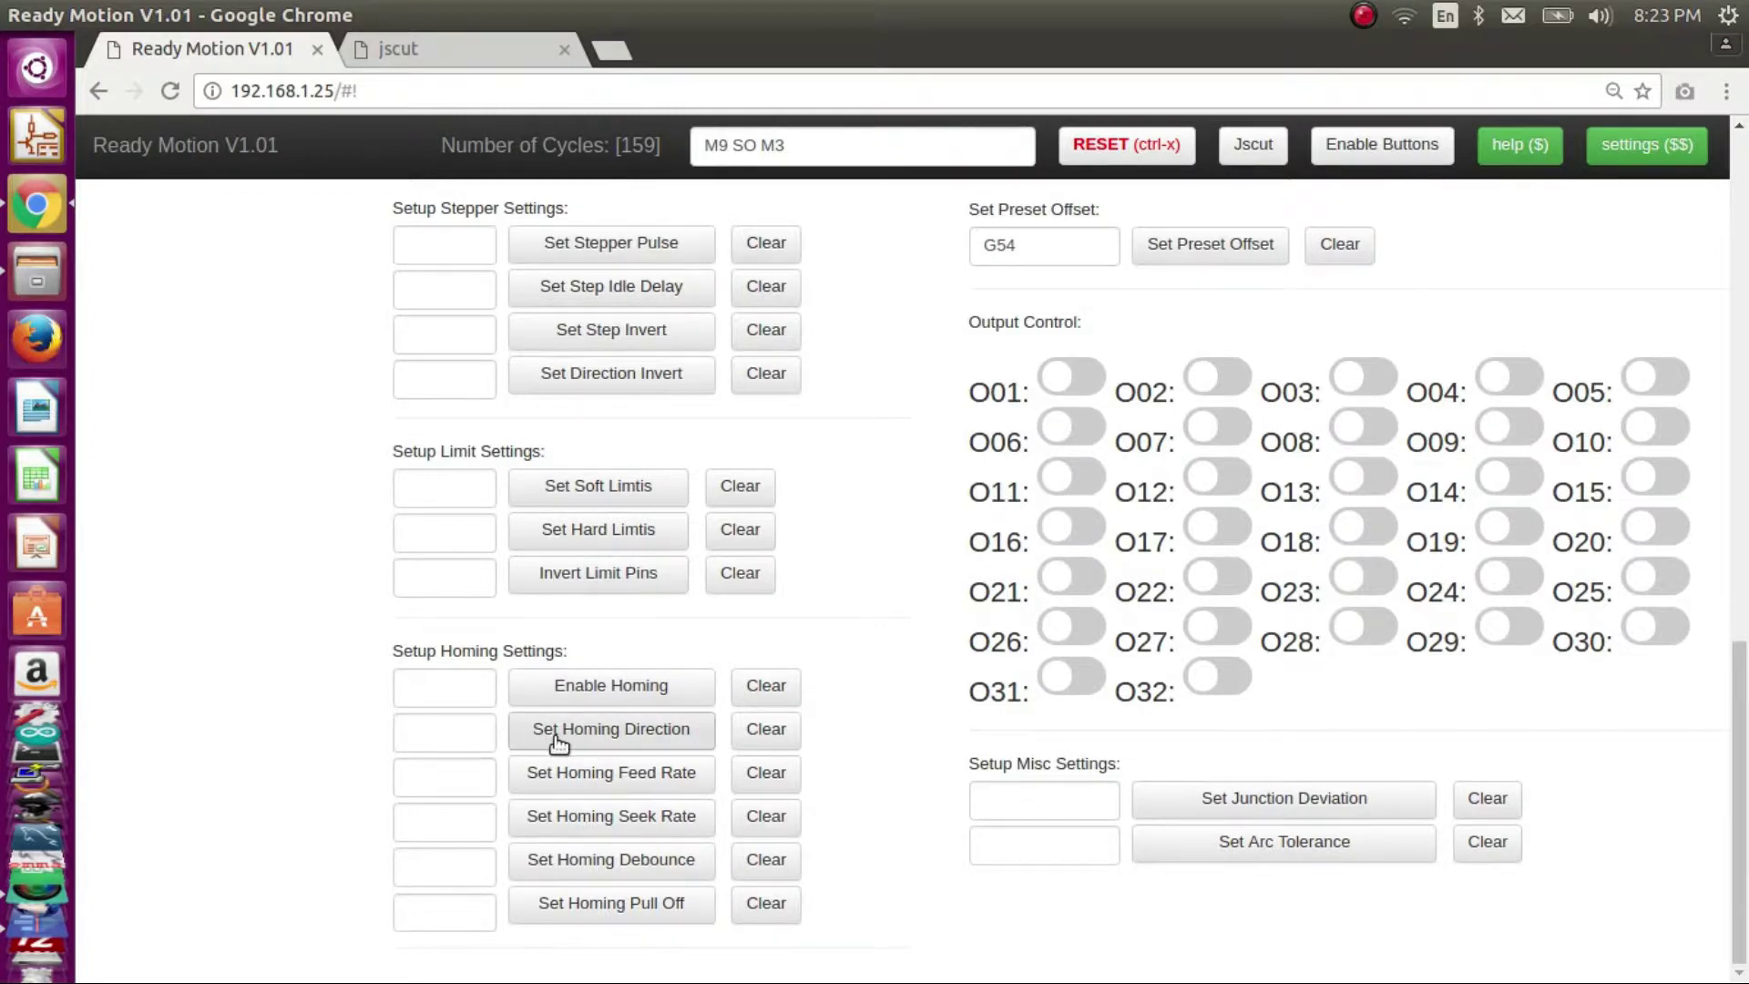
left_click(556, 771)
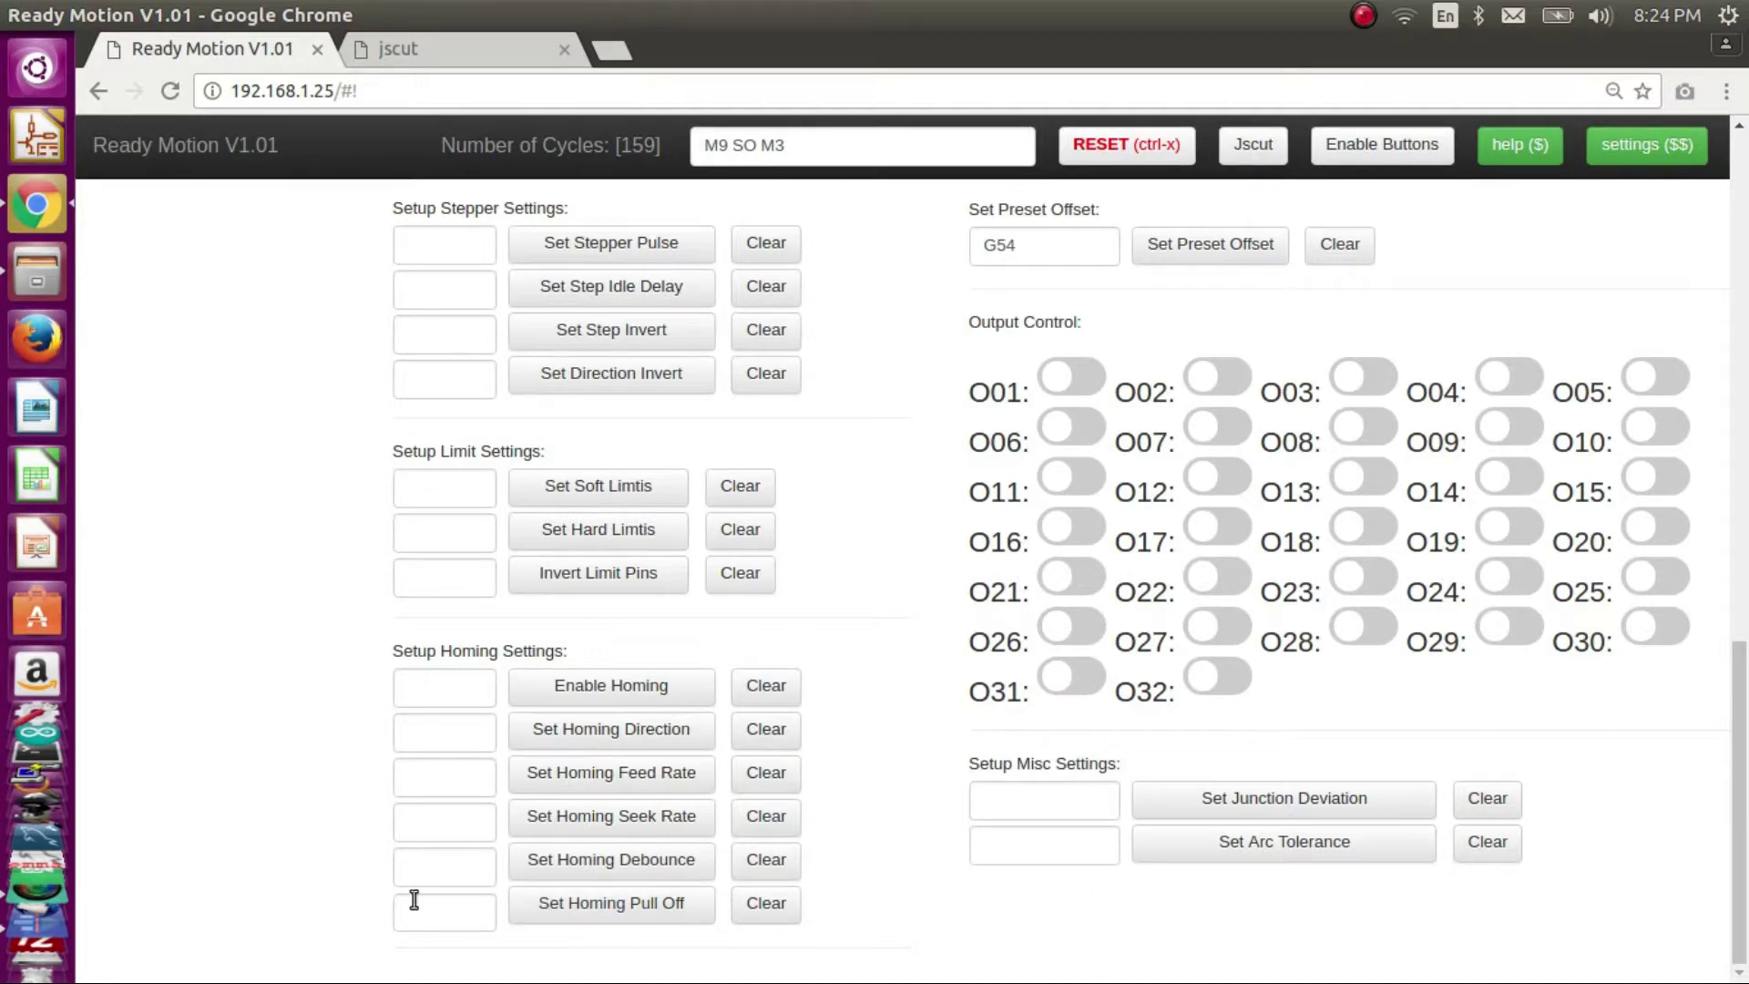
- Go back to Advanced Motion Control and highlight the G10 and G92 codes in the Set Offset and Set Position labels
scroll(905, 544, "up", 5)
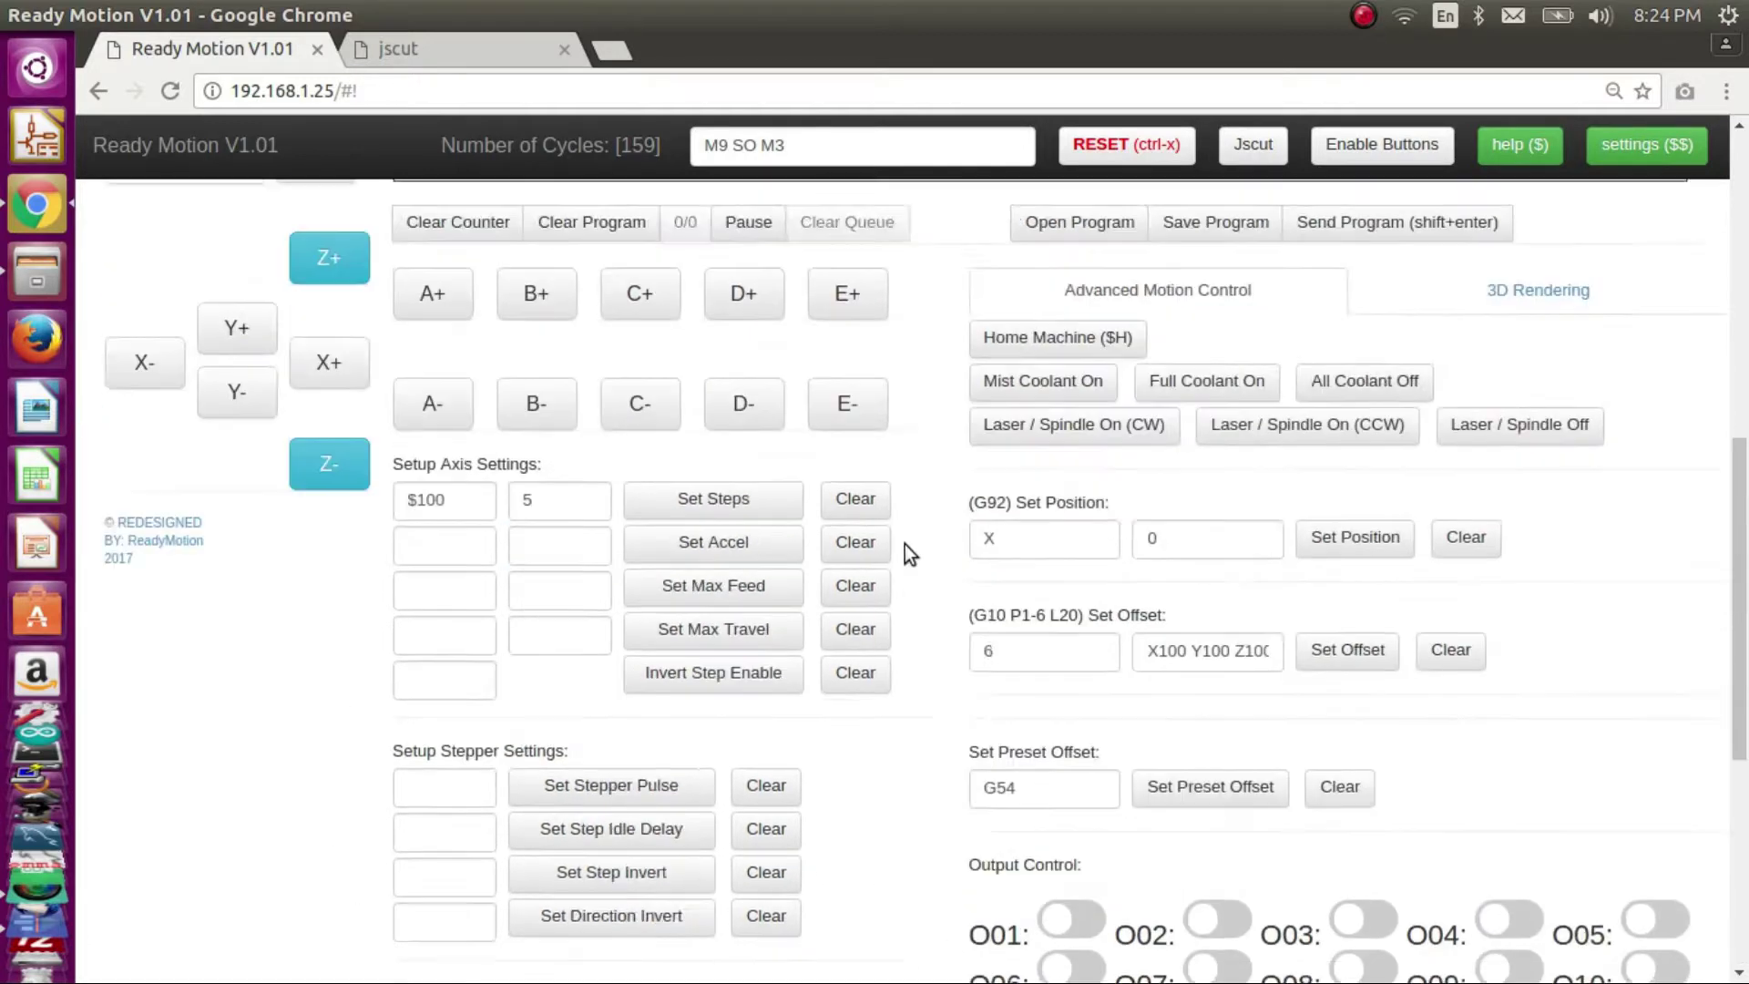
scroll(904, 543, "up", 5)
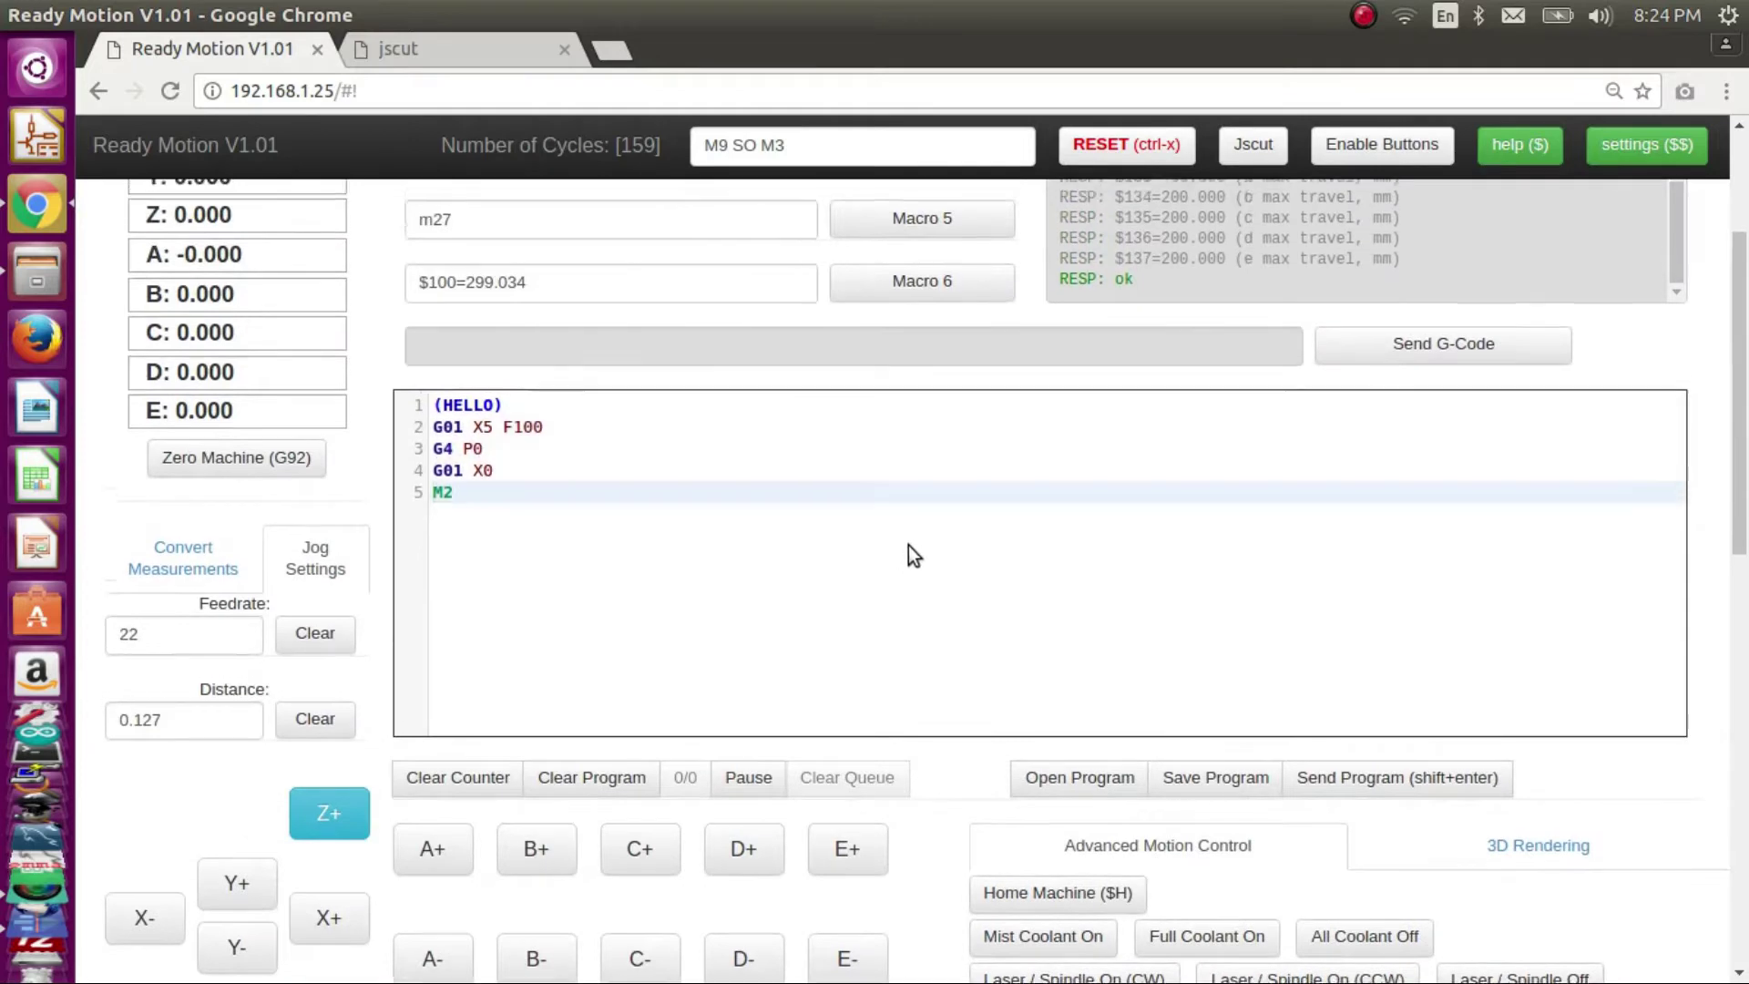
scroll(913, 554, "up", 3)
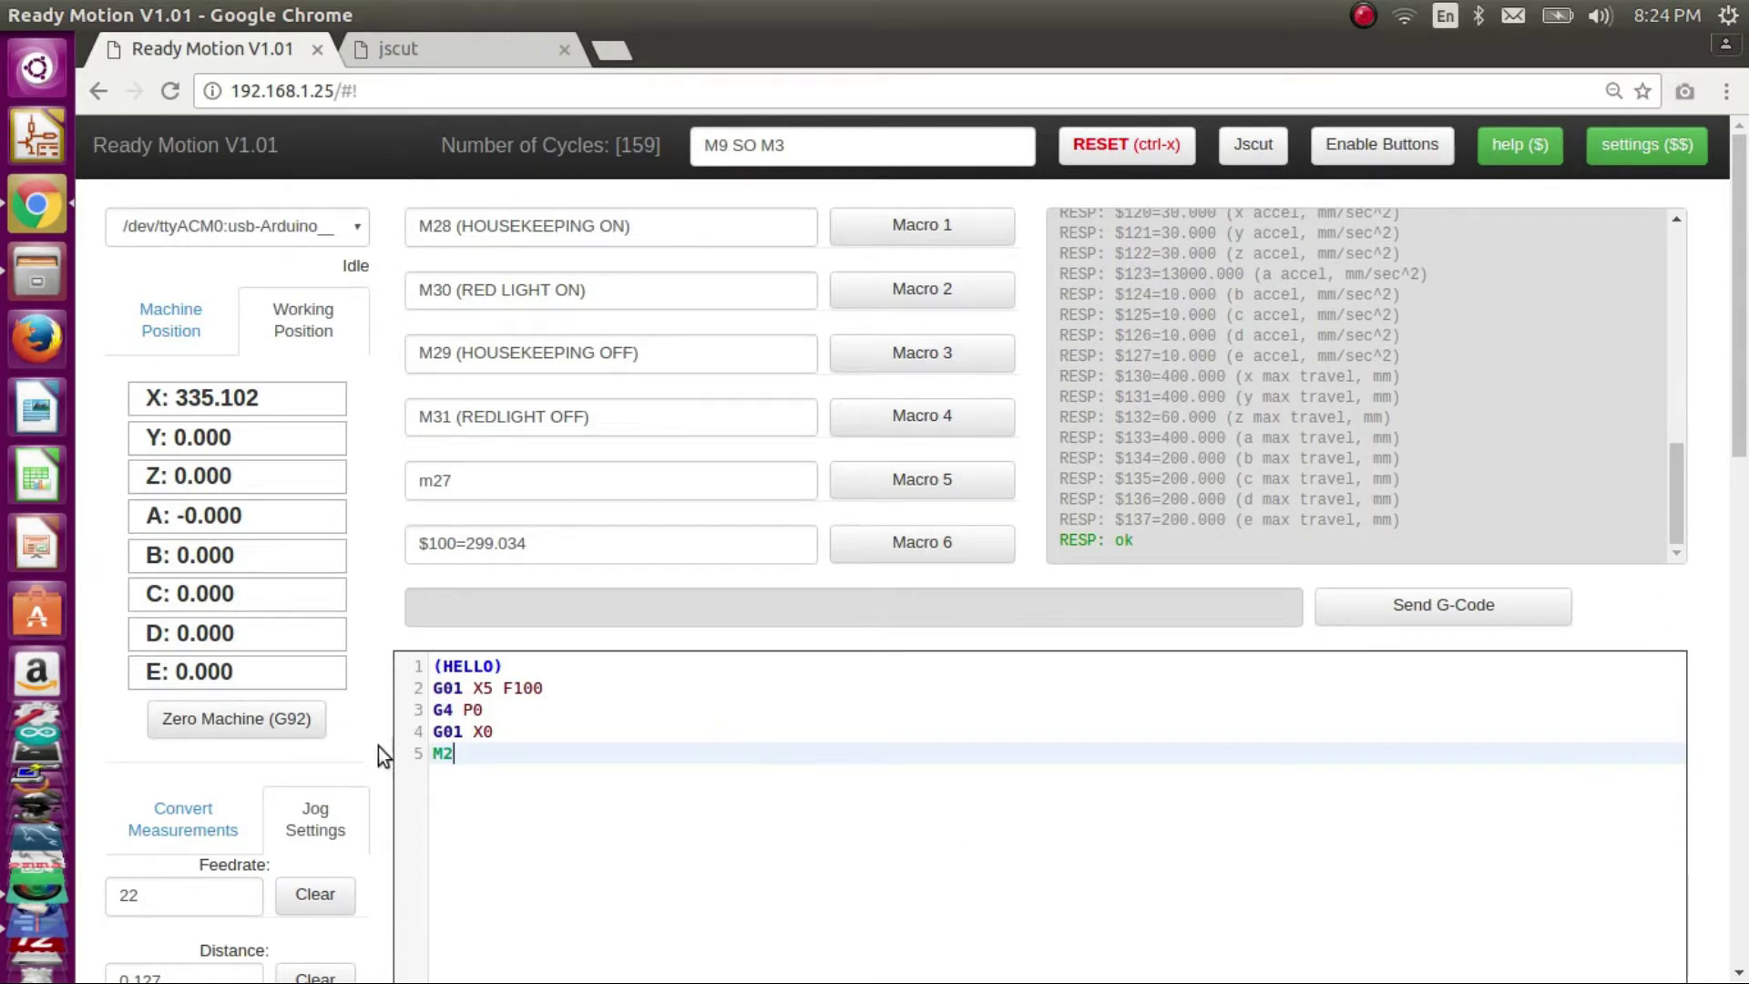
scroll(358, 768, "down", 8)
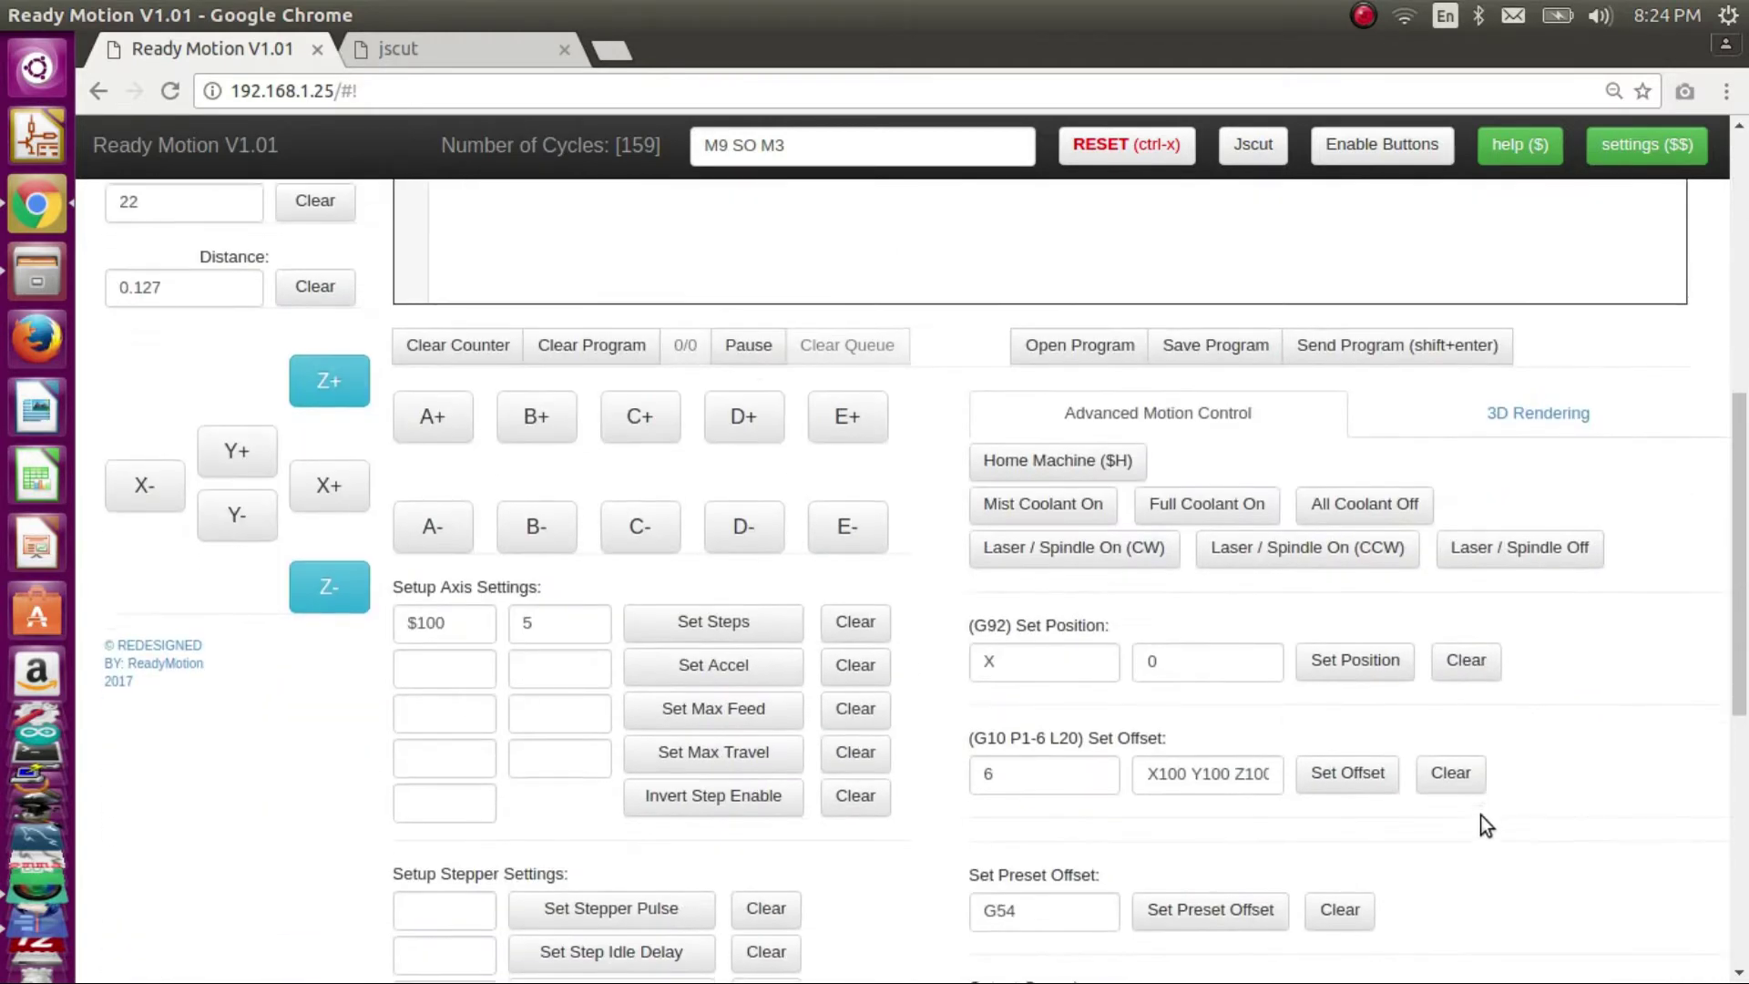
scroll(1479, 816, "down", 1)
left_click(1090, 654)
left_click(1179, 681)
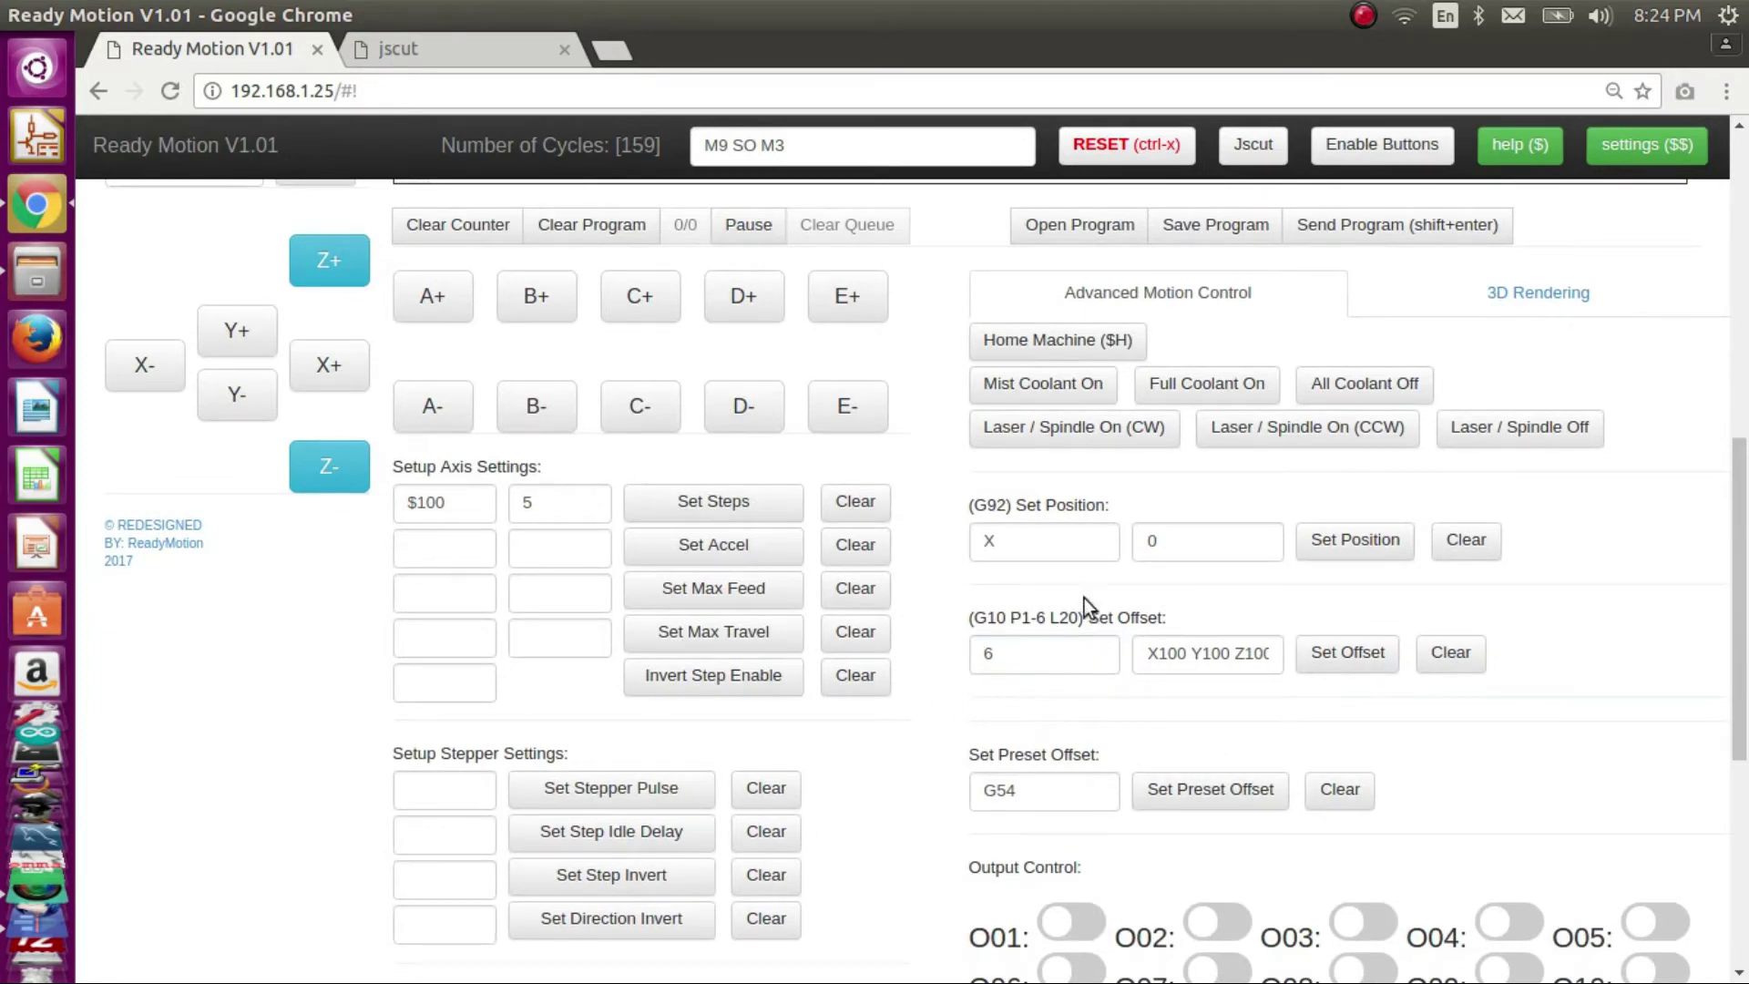
left_click_drag(974, 619, 1011, 621)
left_click_drag(973, 506, 996, 507)
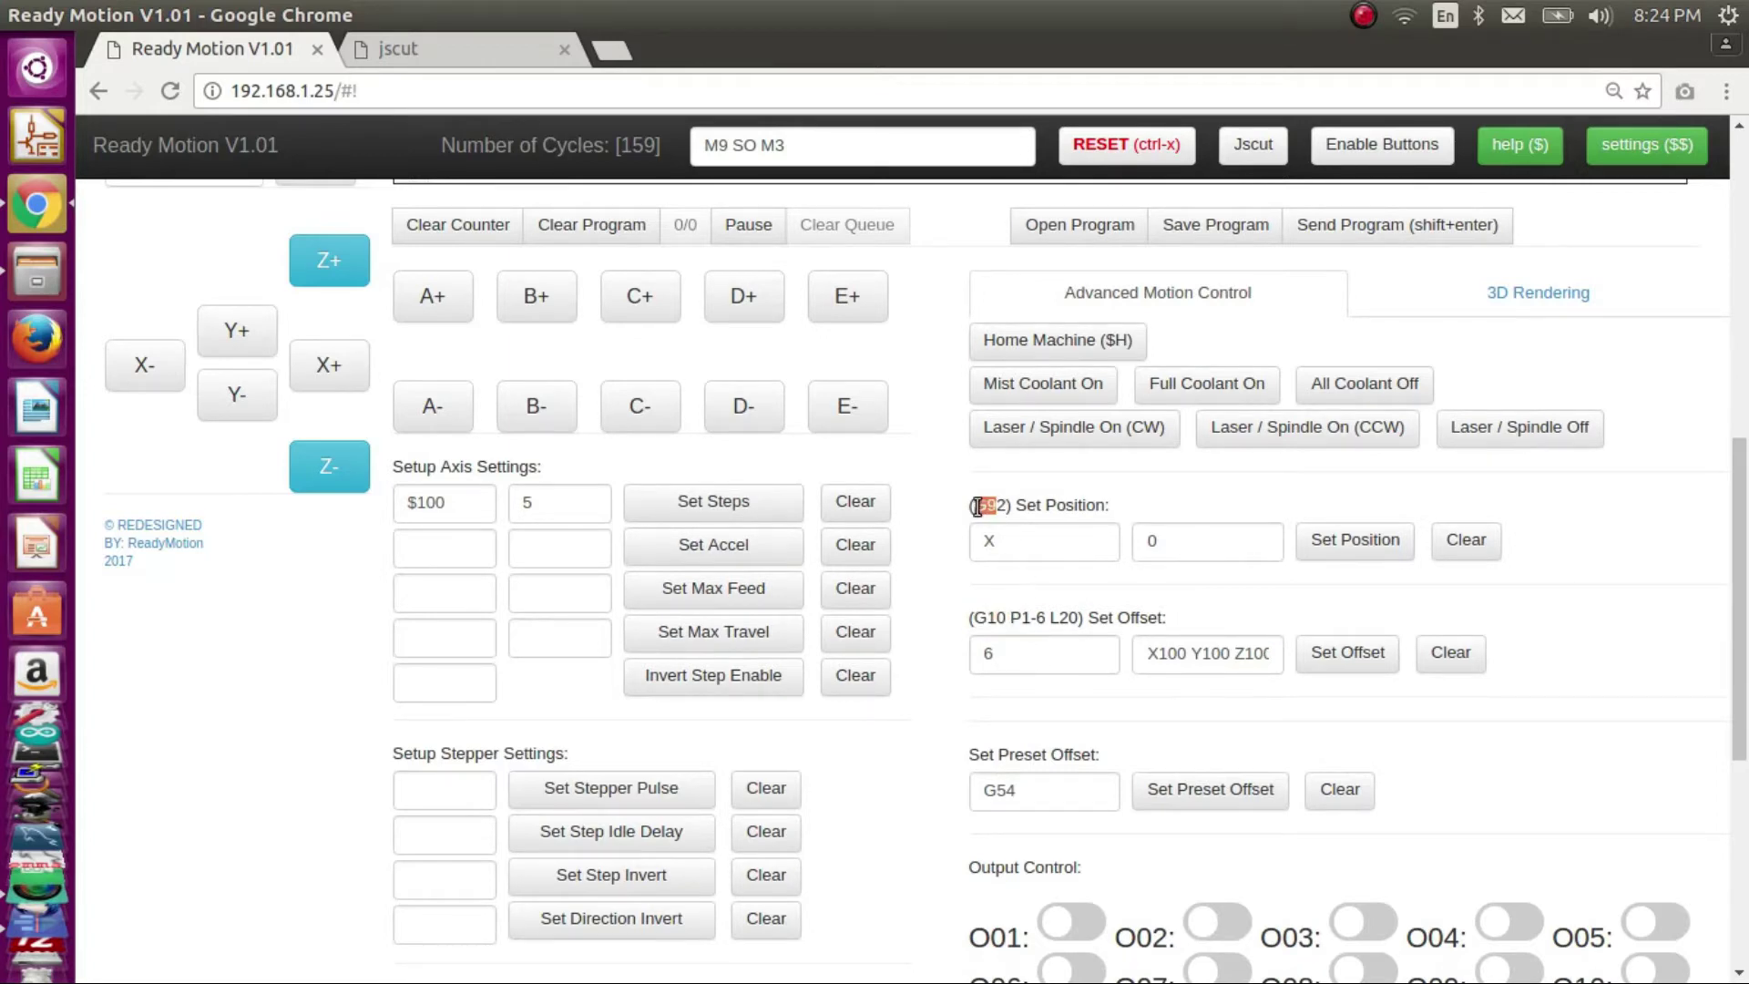